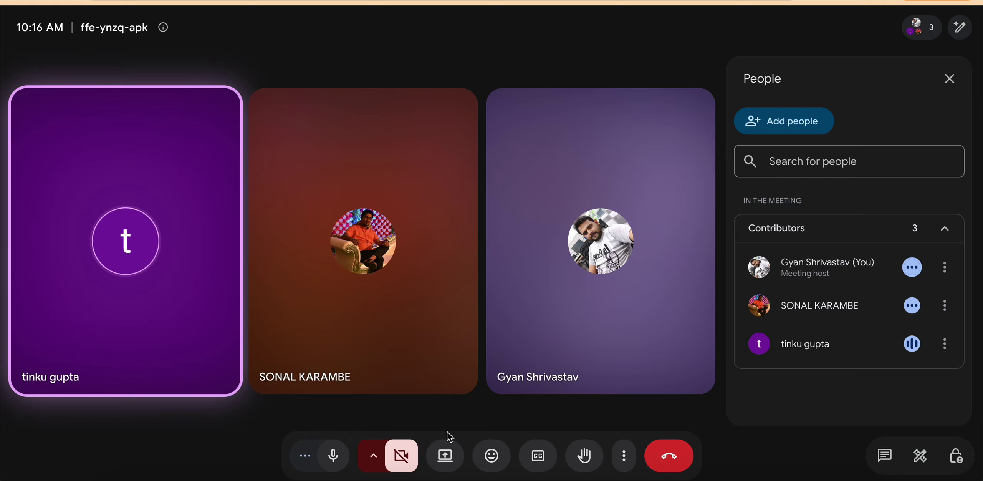
Step: Switch from the school dashboard to the three-person Google Meet call
{"action": "left_click", "coordinate": [445, 451]}
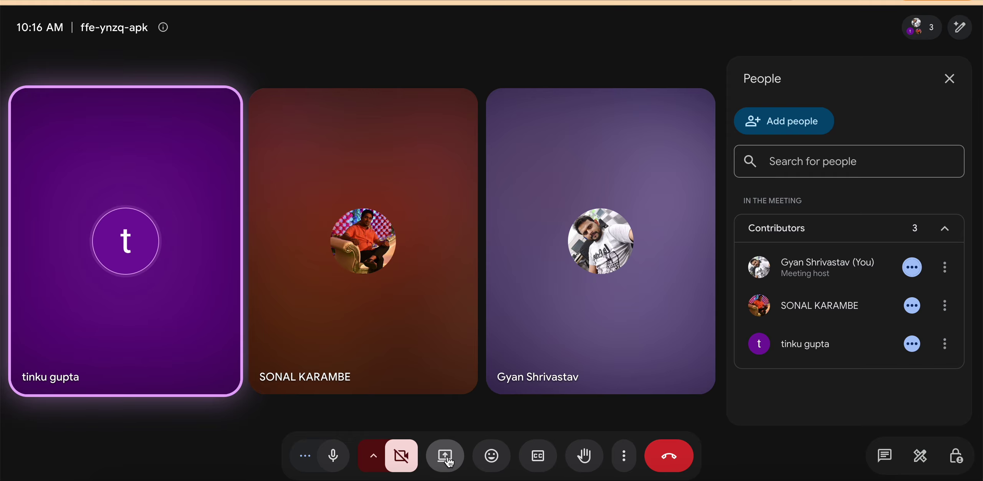
Step: Present the entire screen in Google Meet, then return to the School Dashboard tab
{"action": "left_click", "coordinate": [605, 72]}
{"action": "left_click", "coordinate": [425, 158]}
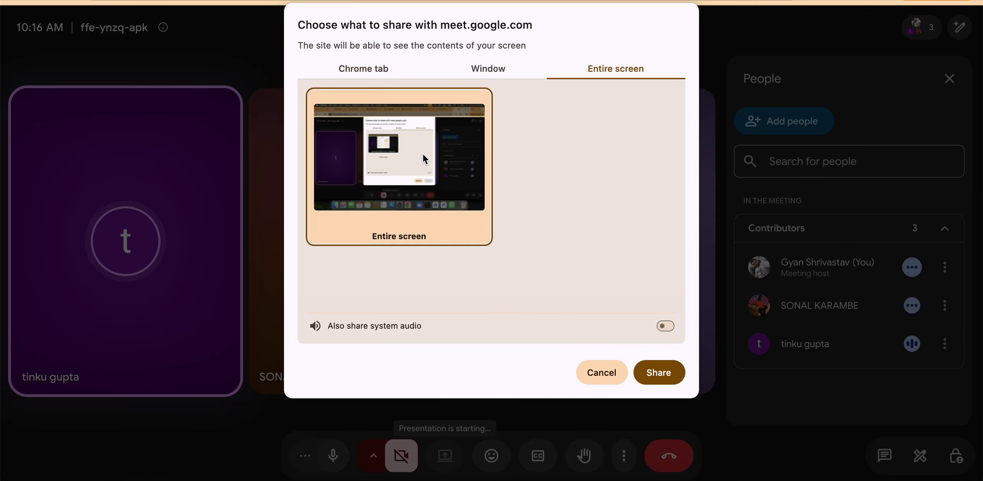
{"action": "left_click", "coordinate": [663, 377]}
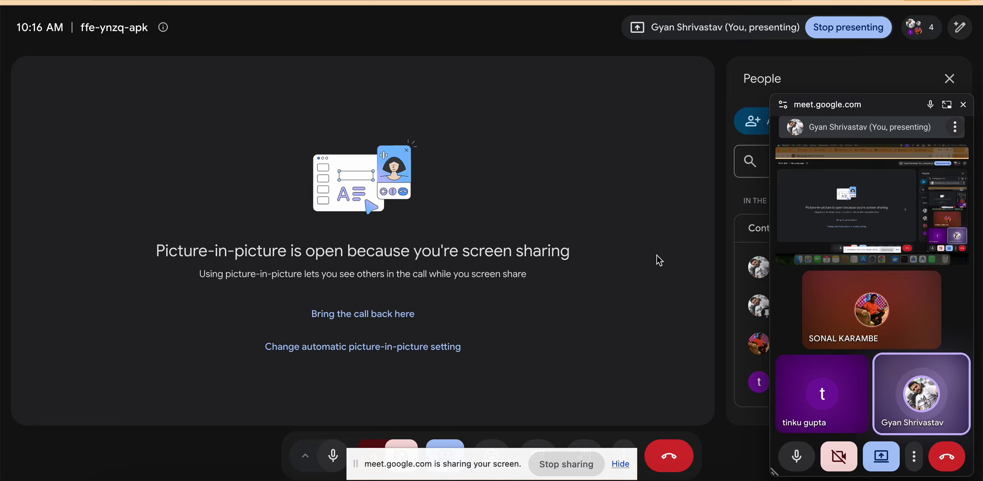
{"action": "left_click", "coordinate": [246, 1]}
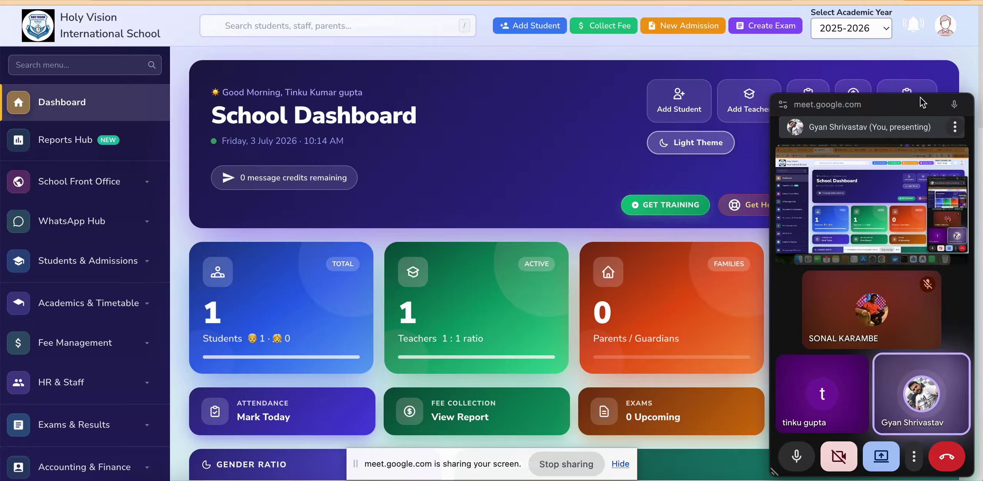
Step: Close the floating Meet window and hide the screen-sharing notice over the dashboard
{"action": "left_click", "coordinate": [966, 108]}
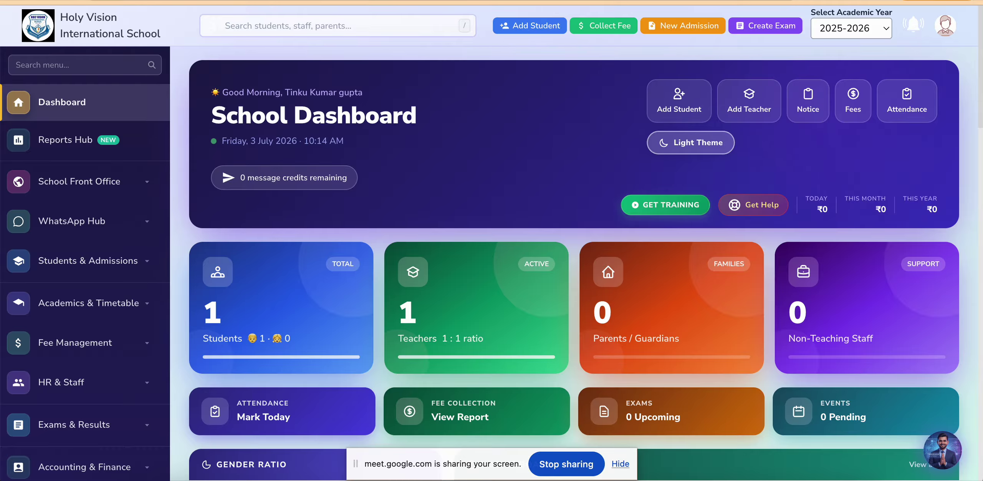
{"action": "left_click", "coordinate": [838, 1]}
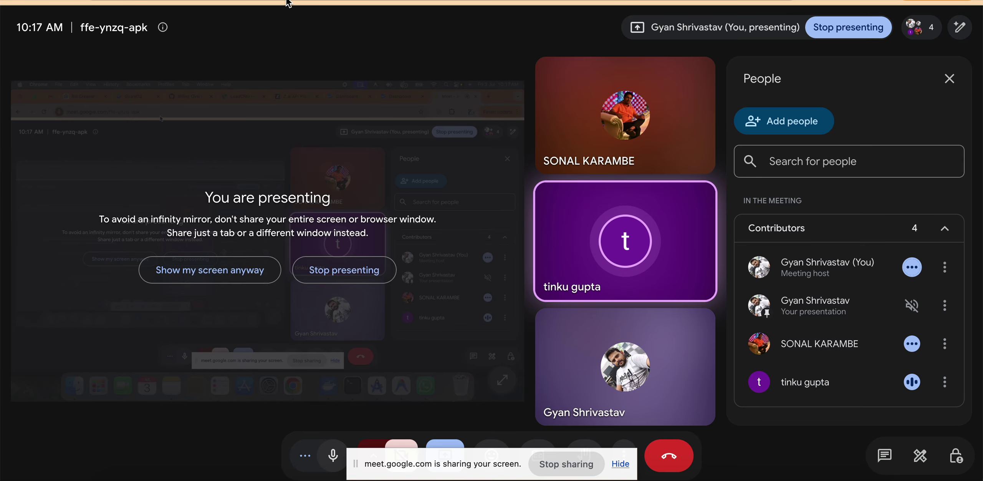
{"action": "key", "text": "ctrl+Tab"}
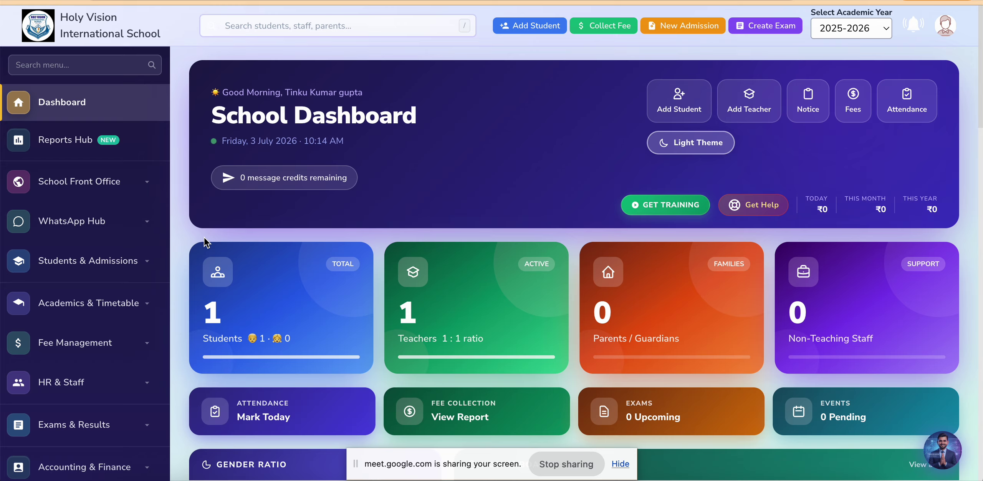
{"action": "left_click", "coordinate": [621, 465]}
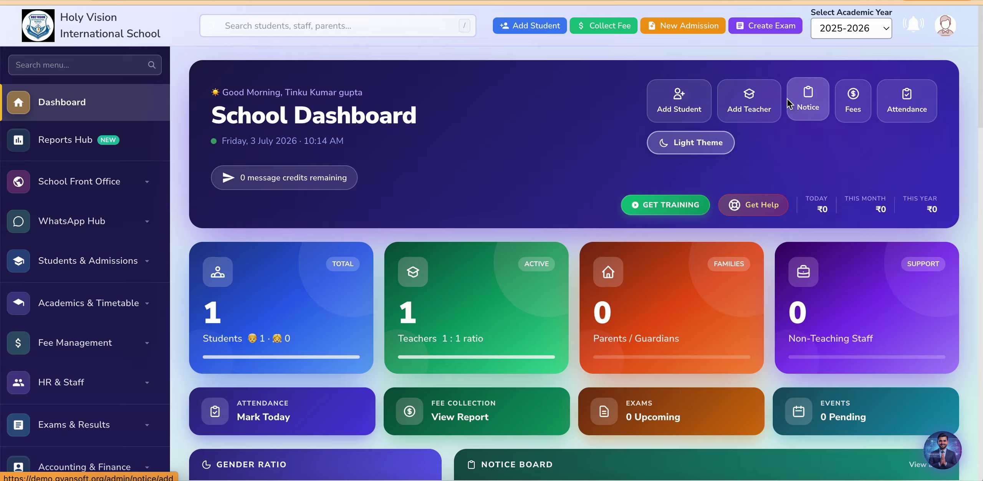
Step: Set the academic year to 2026-2027, dismiss the AI Assistant, and toggle light then dark theme
{"action": "left_click", "coordinate": [867, 27]}
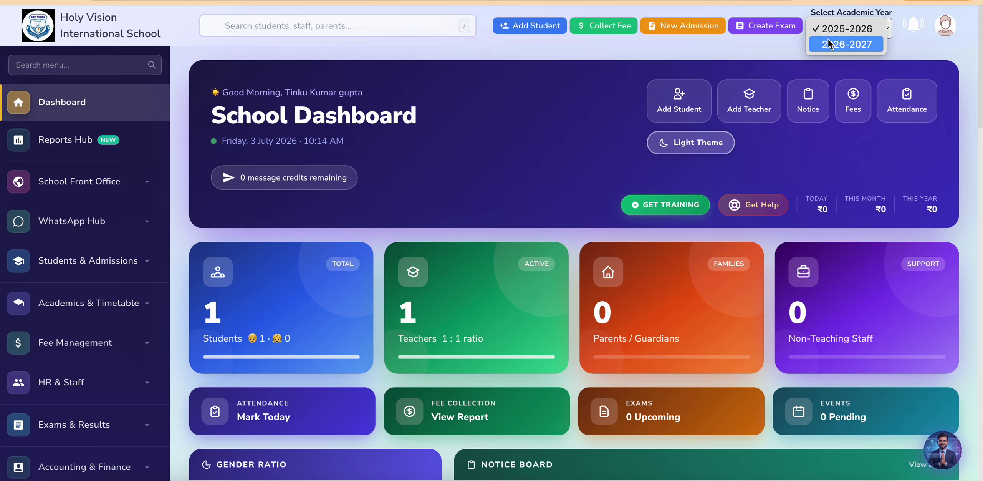
{"action": "left_click", "coordinate": [847, 44]}
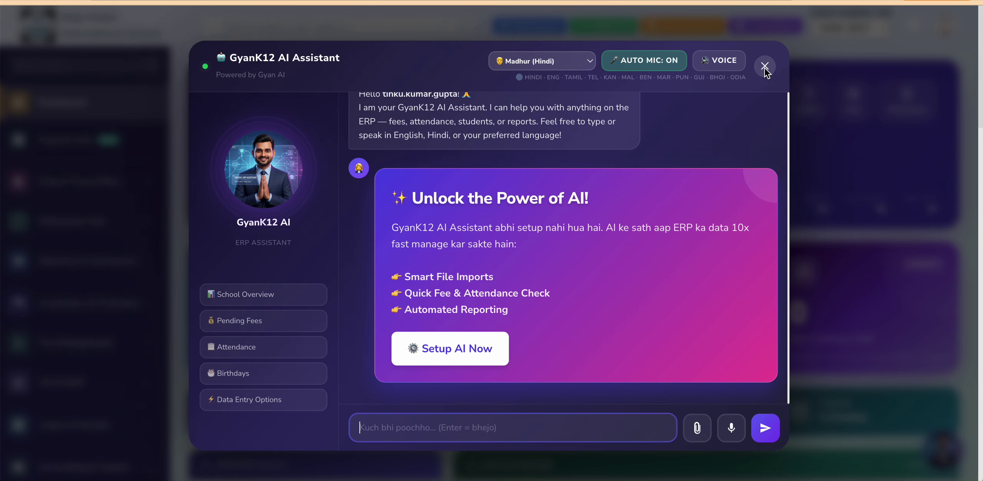
{"action": "left_click", "coordinate": [765, 66]}
{"action": "left_click", "coordinate": [841, 29]}
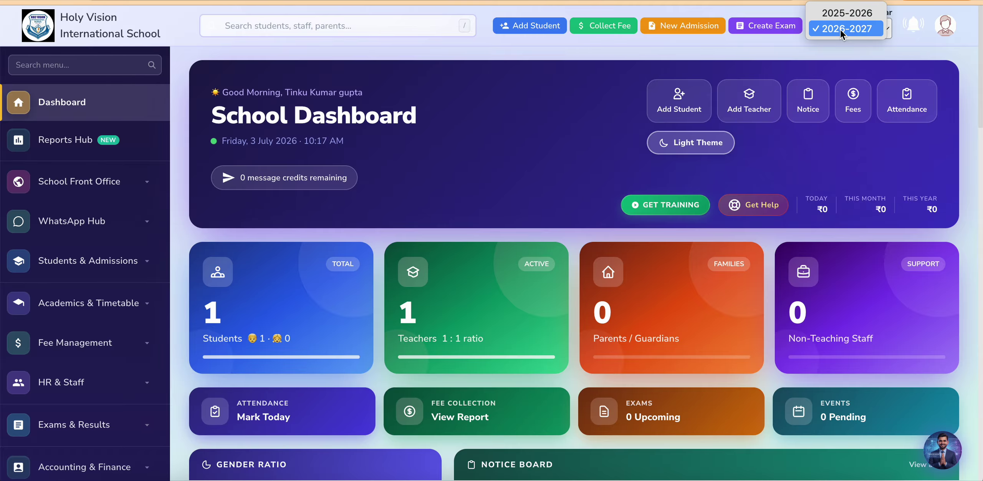
{"action": "left_click", "coordinate": [840, 27]}
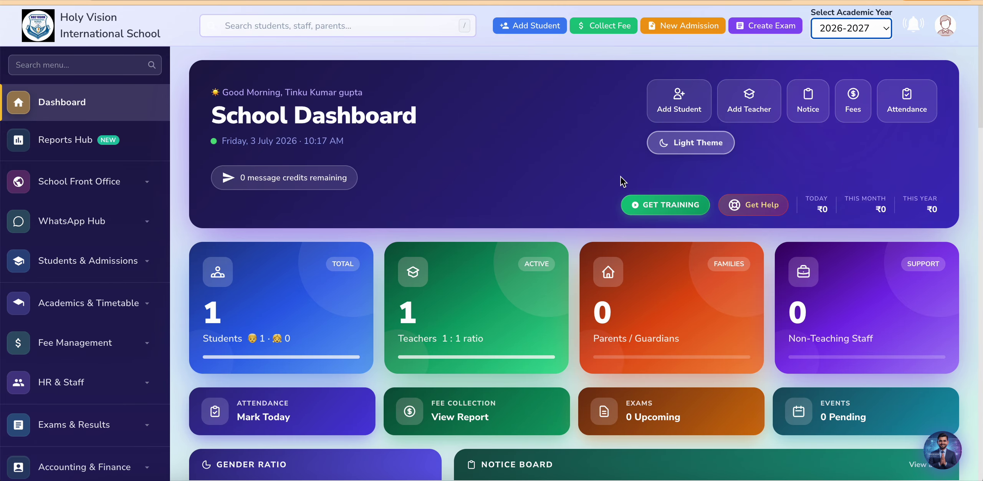
{"action": "left_click", "coordinate": [684, 151]}
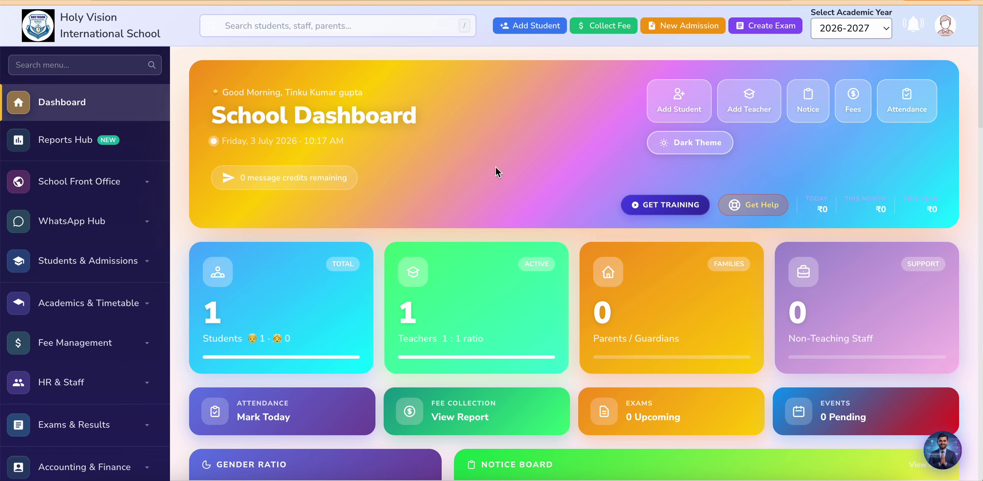
{"action": "left_click", "coordinate": [685, 140]}
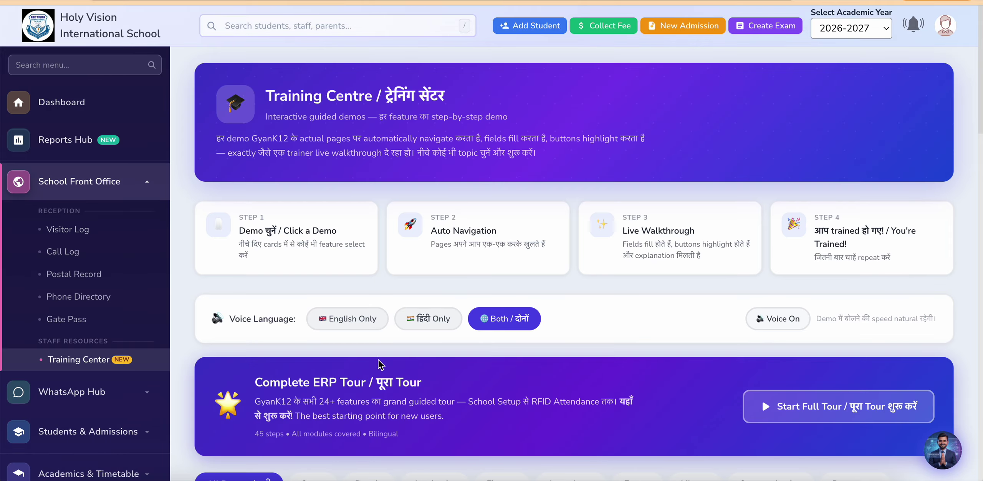
{"action": "scroll", "coordinate": [388, 343], "scroll_direction": "down", "scroll_amount": 10}
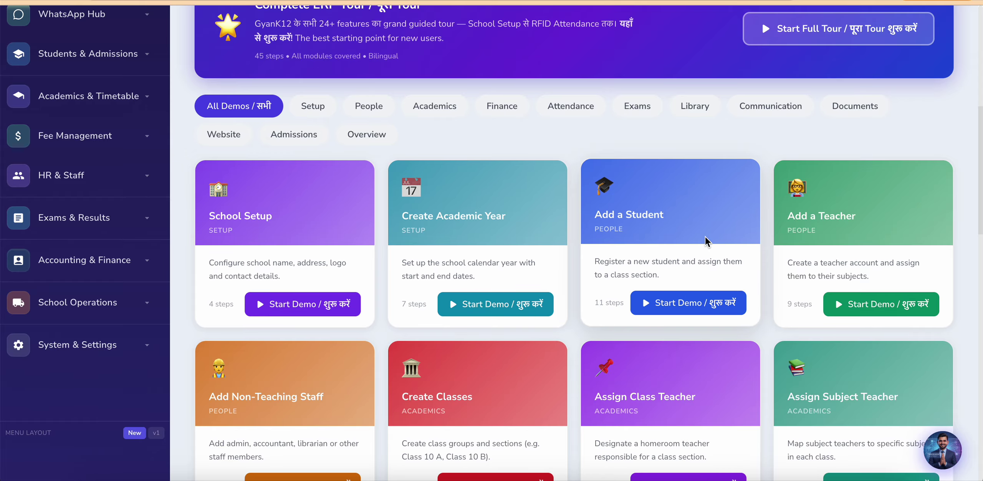
{"action": "scroll", "coordinate": [520, 262], "scroll_direction": "down", "scroll_amount": 4}
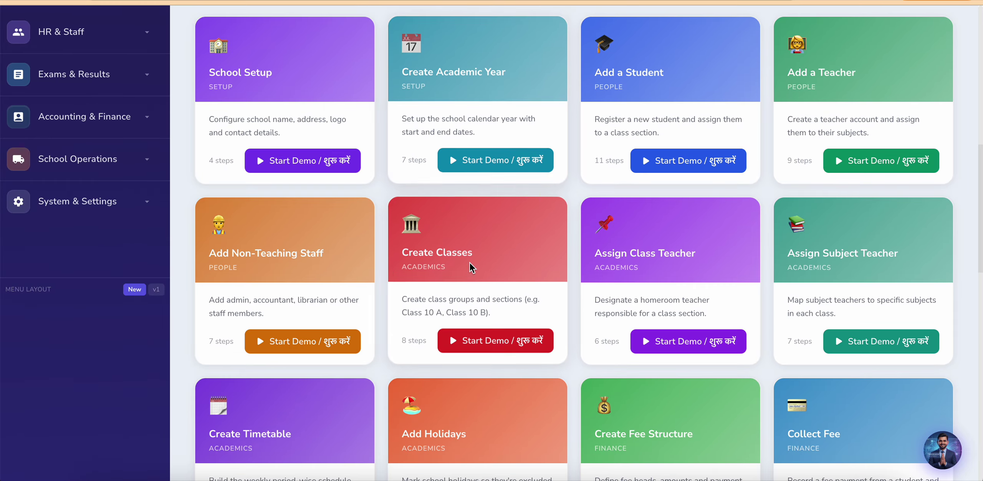
{"action": "scroll", "coordinate": [378, 395], "scroll_direction": "down", "scroll_amount": 5}
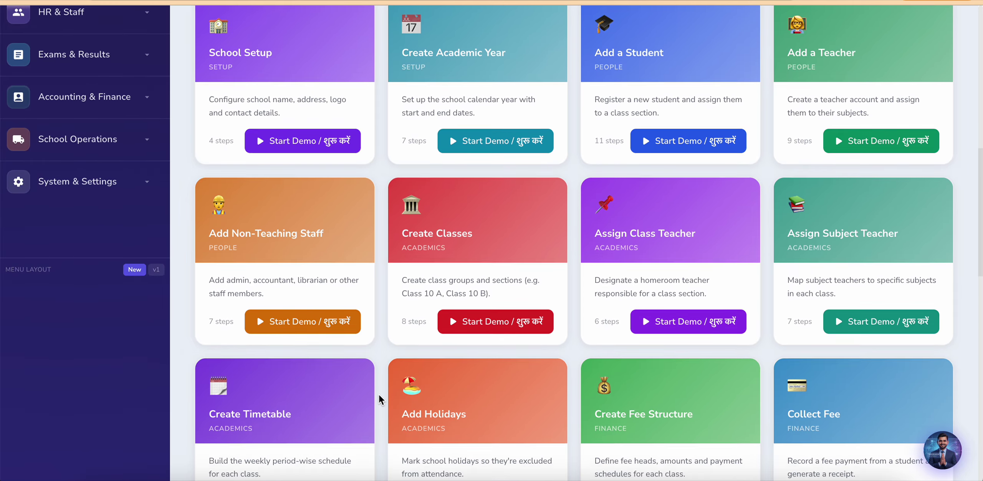
{"action": "scroll", "coordinate": [379, 395], "scroll_direction": "down", "scroll_amount": 8}
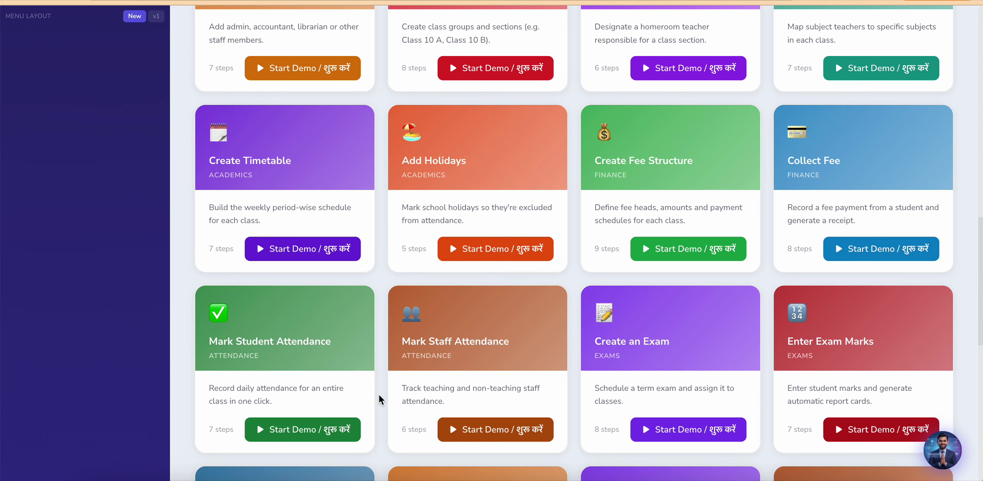
{"action": "scroll", "coordinate": [379, 395], "scroll_direction": "down", "scroll_amount": 5}
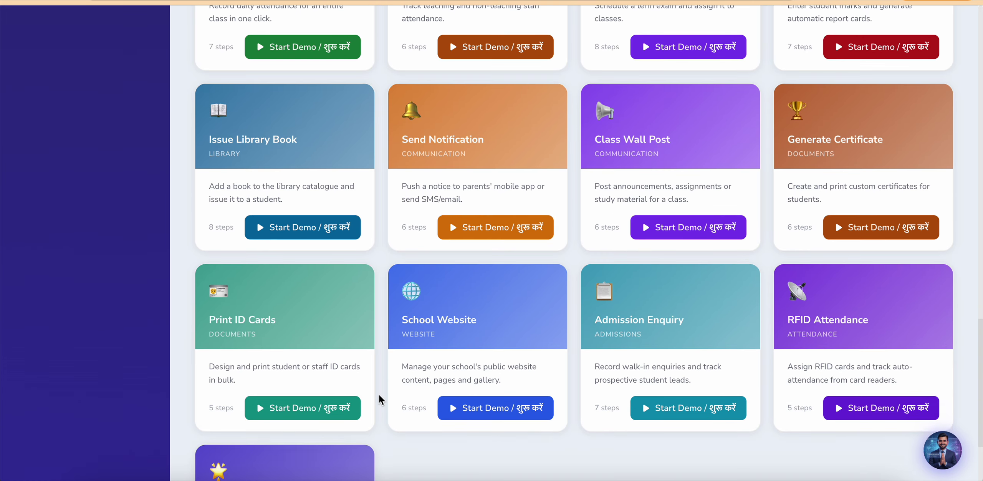
{"action": "scroll", "coordinate": [379, 395], "scroll_direction": "up", "scroll_amount": 20}
{"action": "scroll", "coordinate": [379, 395], "scroll_direction": "up", "scroll_amount": 2}
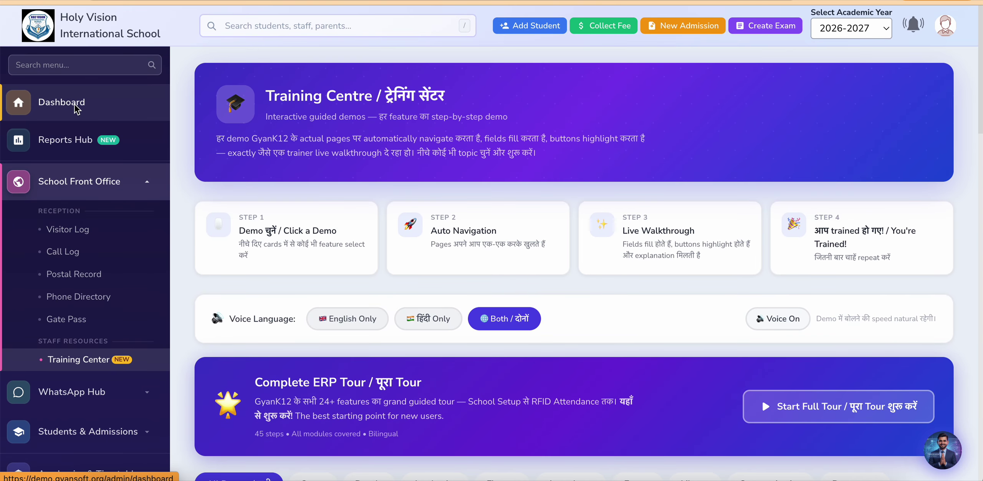
Step: Close the AI Assistant on the dashboard and briefly open the support ticket form
{"action": "left_click", "coordinate": [77, 109]}
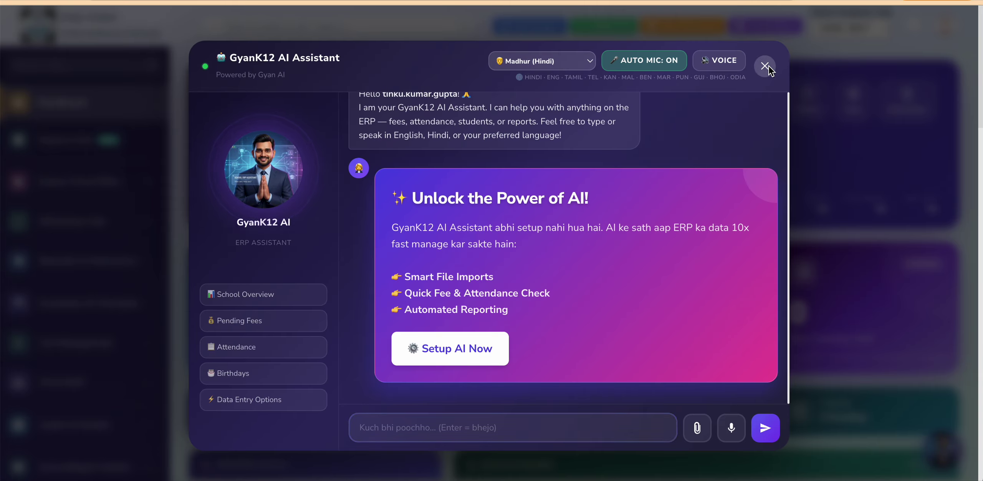
{"action": "left_click", "coordinate": [765, 66]}
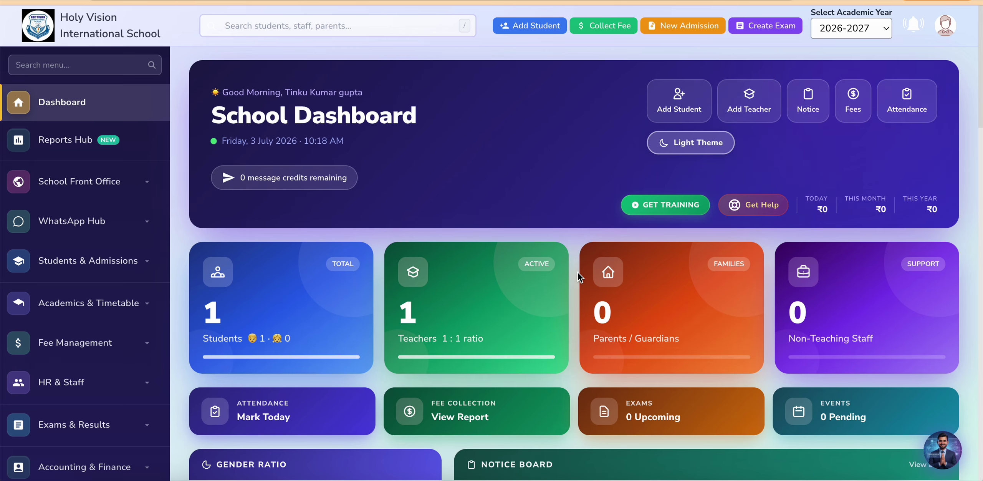
{"action": "left_click", "coordinate": [757, 208]}
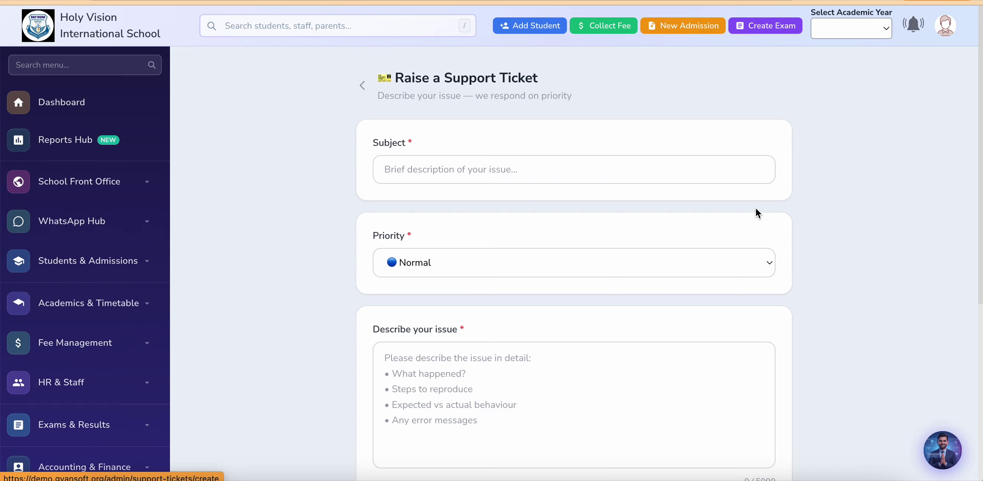
{"action": "left_click", "coordinate": [363, 86]}
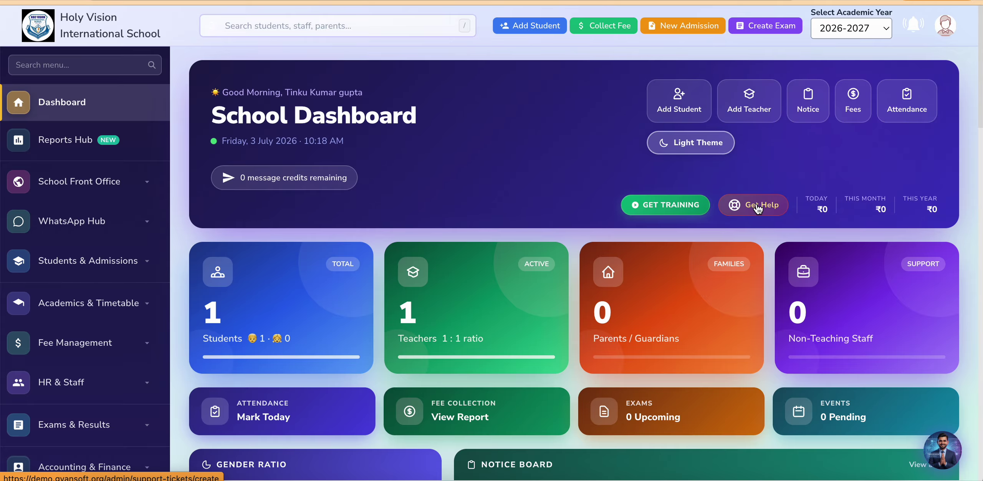
Step: Draft a ticket with subject 'Attendance not working' and Normal priority, leaving it unsubmitted
{"action": "left_click", "coordinate": [757, 208]}
{"action": "left_click", "coordinate": [419, 164]}
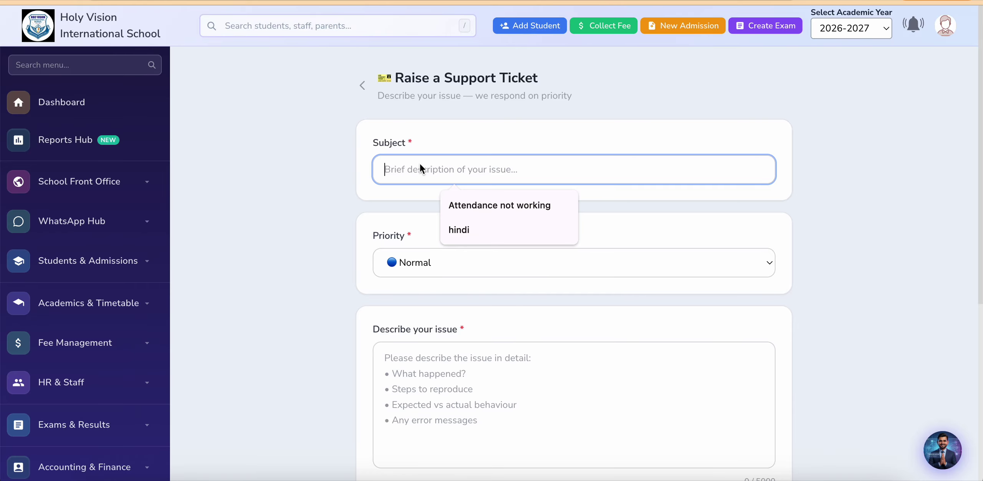
{"action": "left_click", "coordinate": [476, 203]}
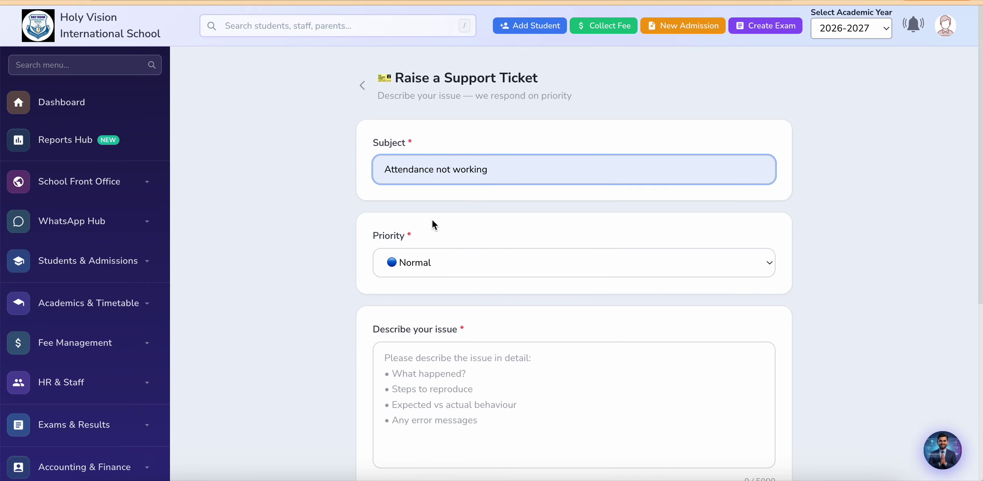
{"action": "left_click", "coordinate": [430, 255]}
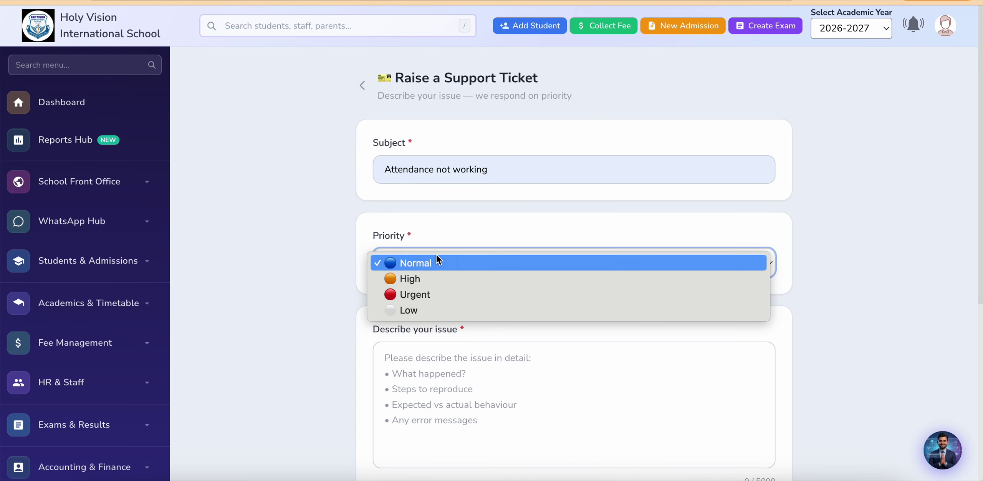
{"action": "left_click", "coordinate": [459, 221]}
{"action": "scroll", "coordinate": [346, 322], "scroll_direction": "down", "scroll_amount": 3}
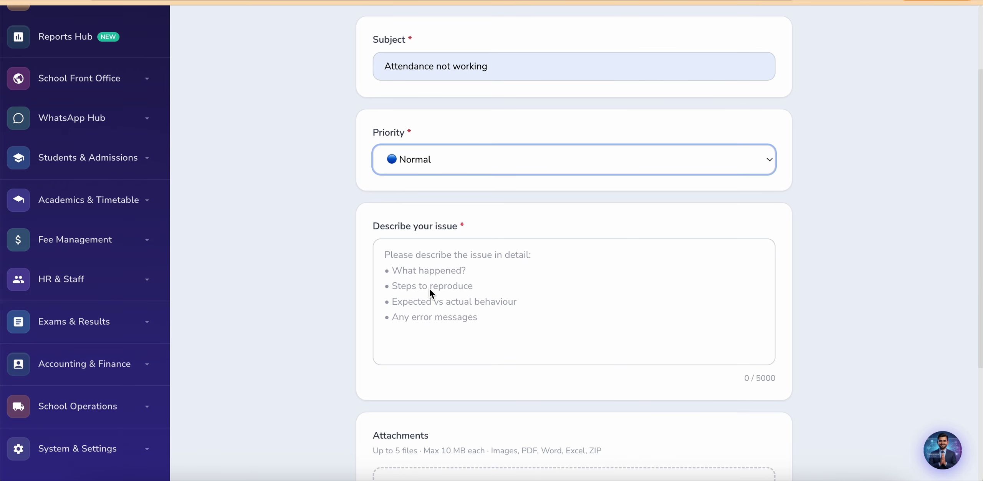
{"action": "scroll", "coordinate": [434, 341], "scroll_direction": "down", "scroll_amount": 5}
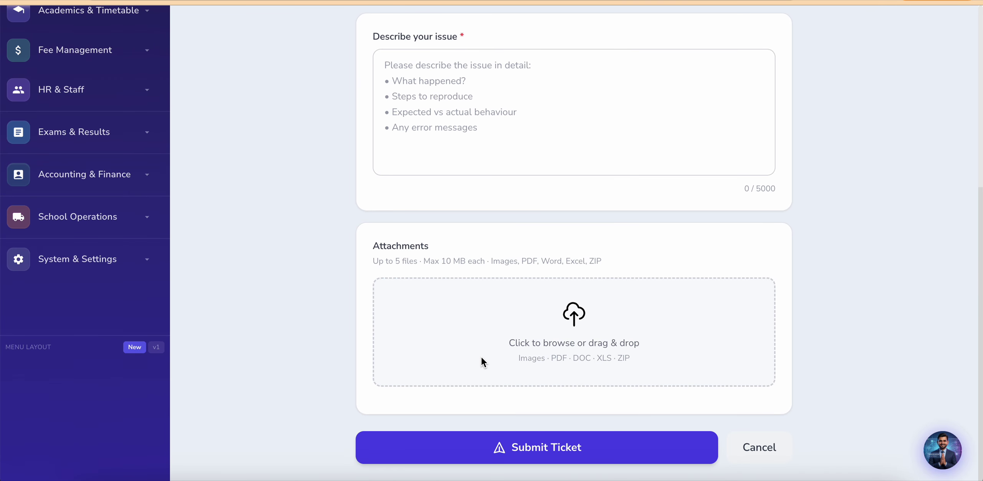
{"action": "scroll", "coordinate": [418, 271], "scroll_direction": "up", "scroll_amount": 6}
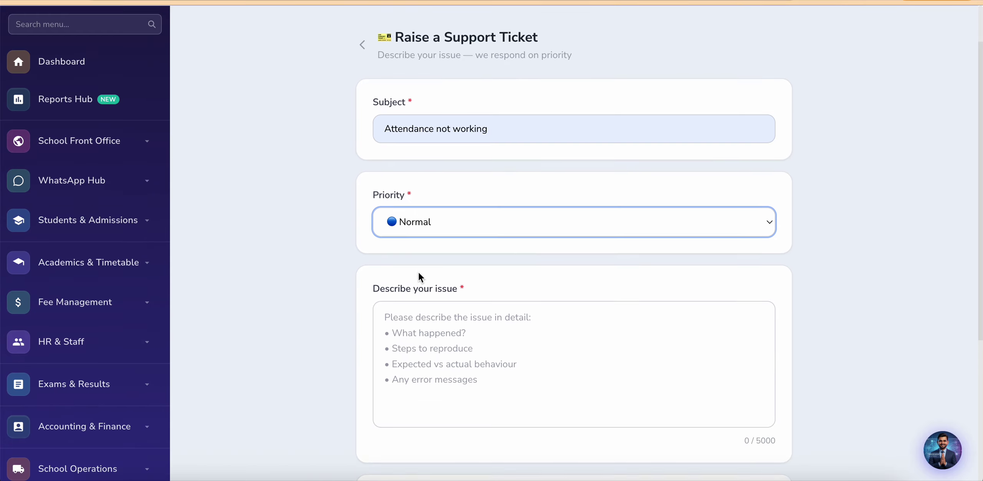
{"action": "scroll", "coordinate": [418, 271], "scroll_direction": "up", "scroll_amount": 1}
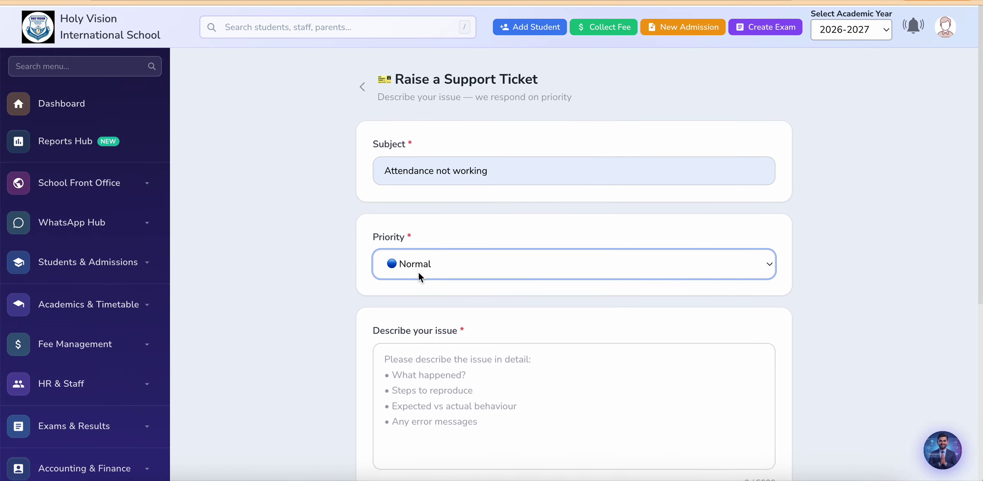
{"action": "left_click", "coordinate": [362, 86]}
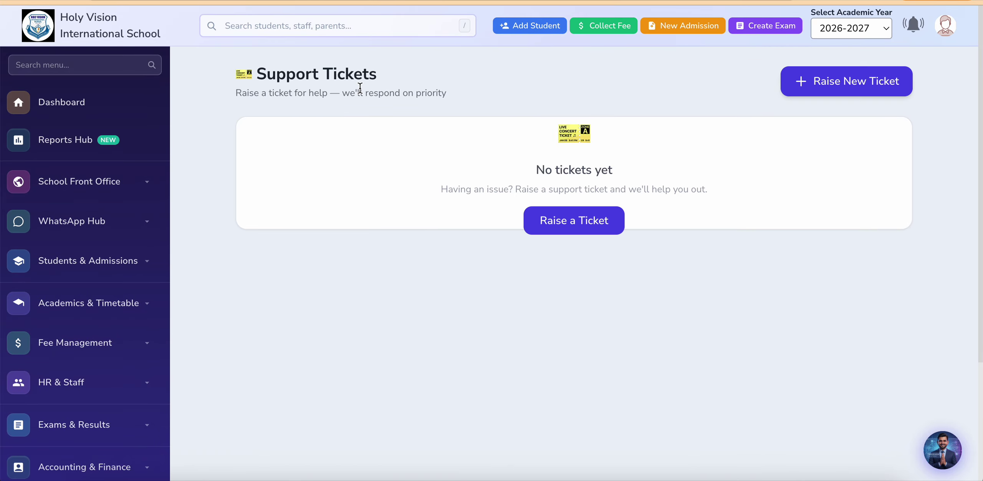
{"action": "left_click", "coordinate": [57, 104]}
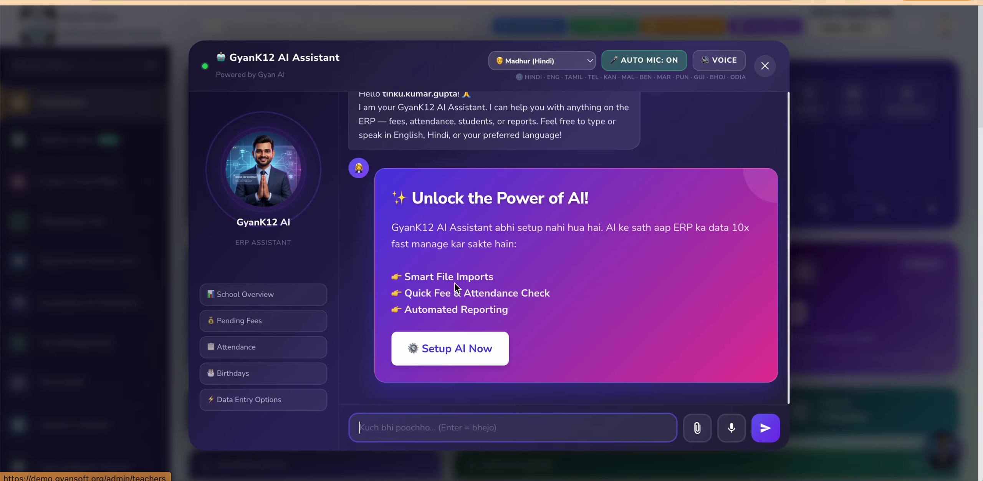
Step: Close the AI Assistant pop-up covering the School Dashboard
{"action": "left_click", "coordinate": [765, 65]}
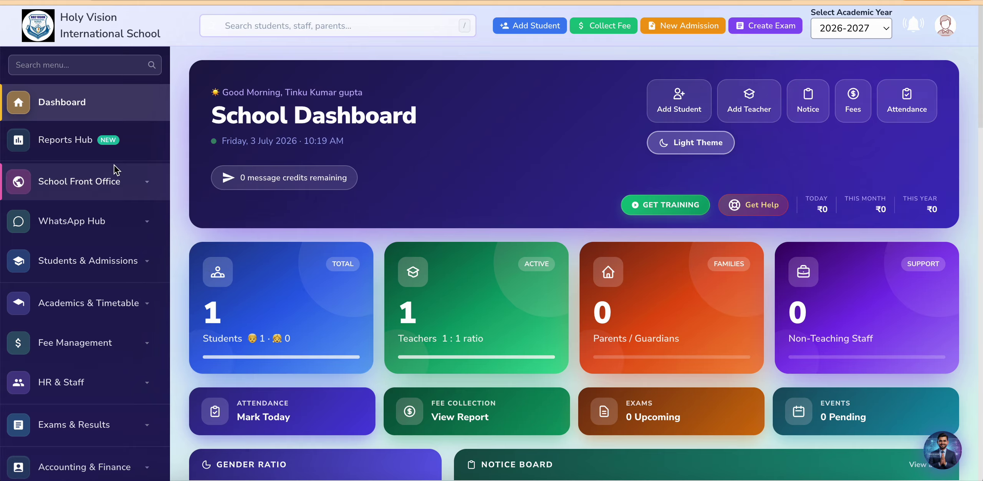
Step: Show the Reports Hub modules and expand School Front Office in the sidebar
{"action": "left_click", "coordinate": [78, 148]}
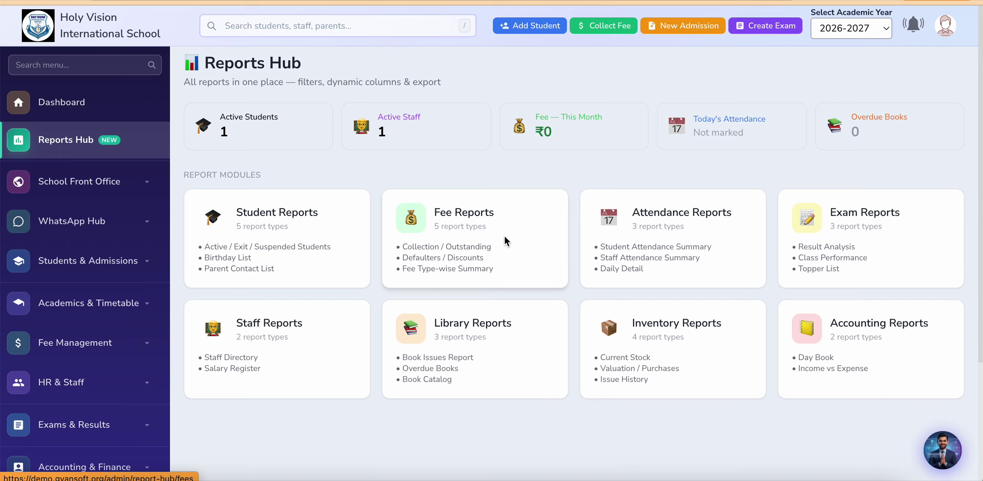
{"action": "left_click", "coordinate": [110, 191]}
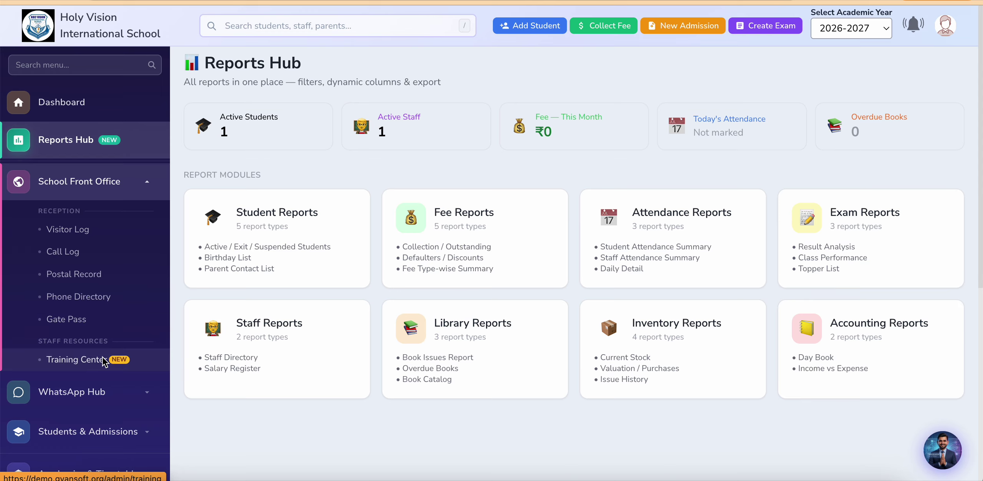
Step: View the Telephone Directory and empty Call Log, then collapse School Front Office and expand WhatsApp Hub
{"action": "left_click", "coordinate": [77, 299]}
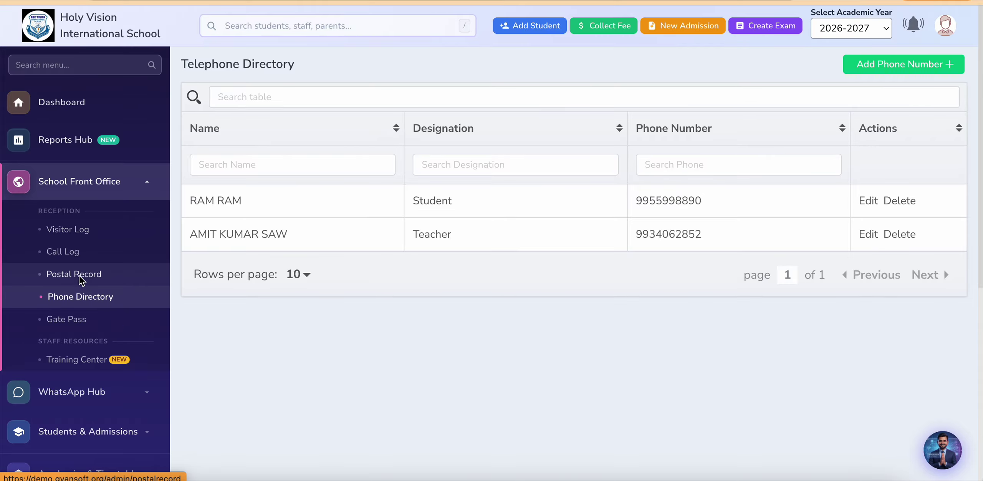
{"action": "left_click", "coordinate": [72, 254]}
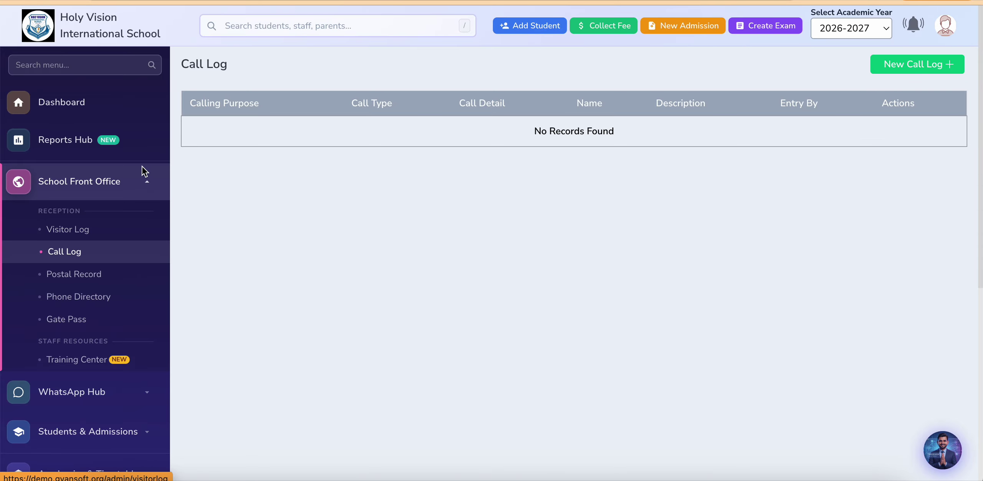
{"action": "left_click", "coordinate": [145, 181]}
{"action": "left_click", "coordinate": [94, 226]}
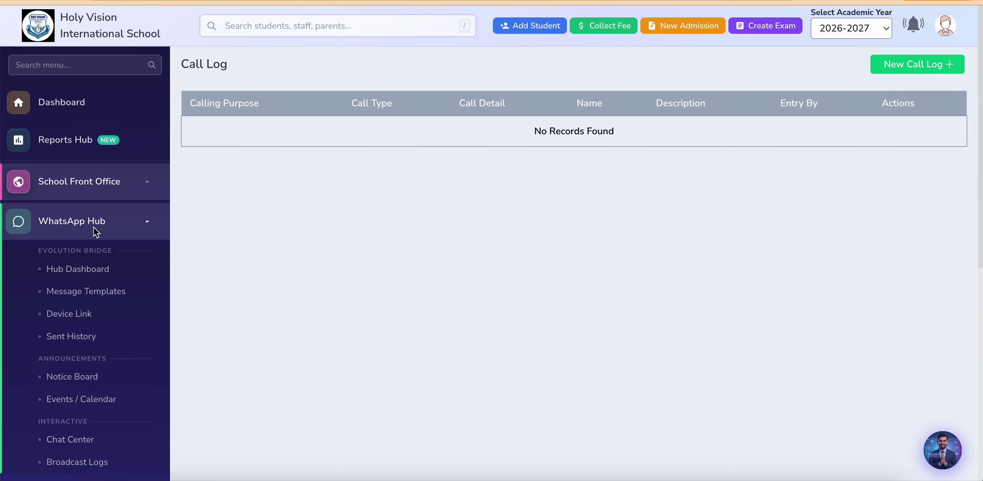
{"action": "scroll", "coordinate": [11, 340], "scroll_direction": "down", "scroll_amount": 3}
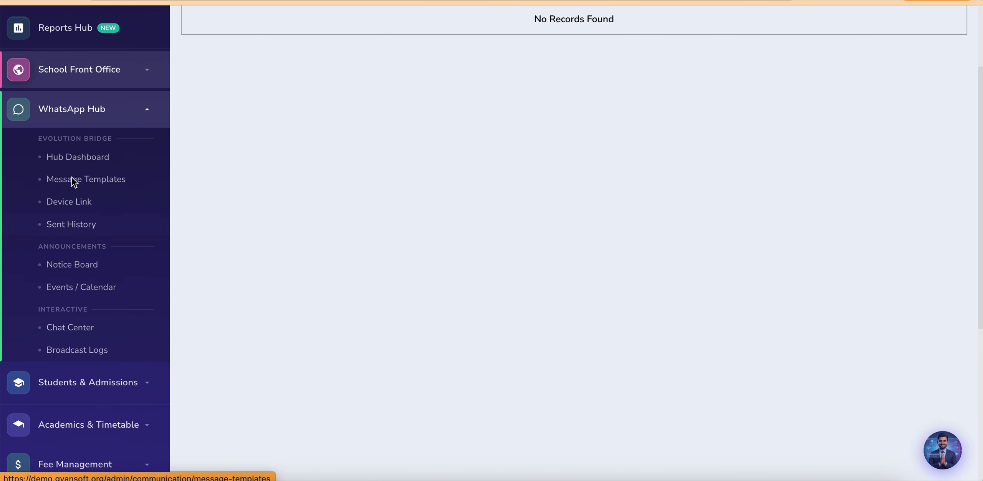
Step: Review the WhatsApp Hub dashboard's 138 templates and 100% delivery rate, then re-expand WhatsApp Hub
{"action": "left_click", "coordinate": [80, 160]}
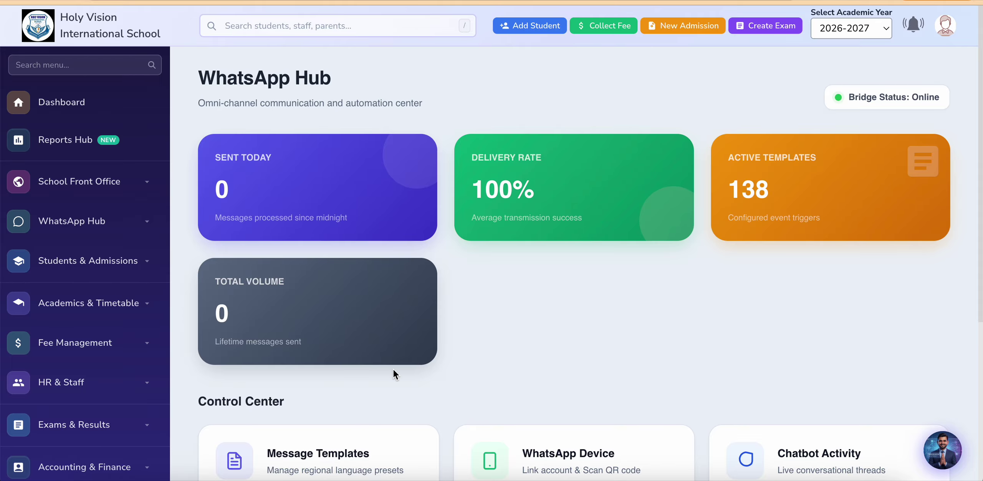
{"action": "scroll", "coordinate": [395, 374], "scroll_direction": "down", "scroll_amount": 1}
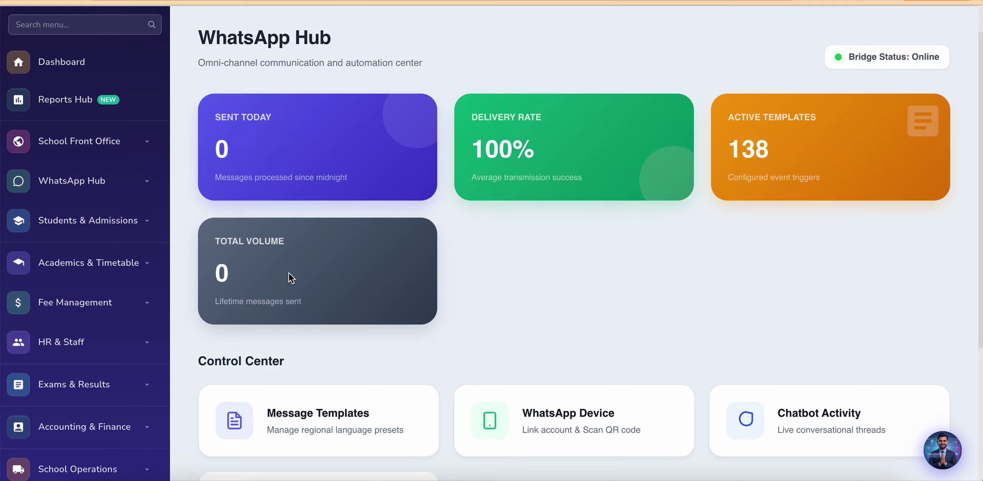
{"action": "scroll", "coordinate": [305, 331], "scroll_direction": "down", "scroll_amount": 5}
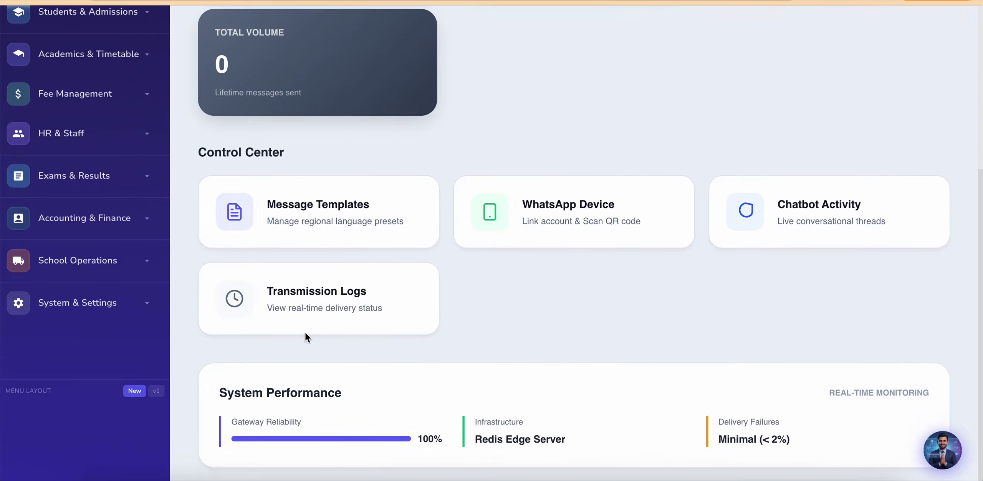
{"action": "scroll", "coordinate": [305, 336], "scroll_direction": "up", "scroll_amount": 4}
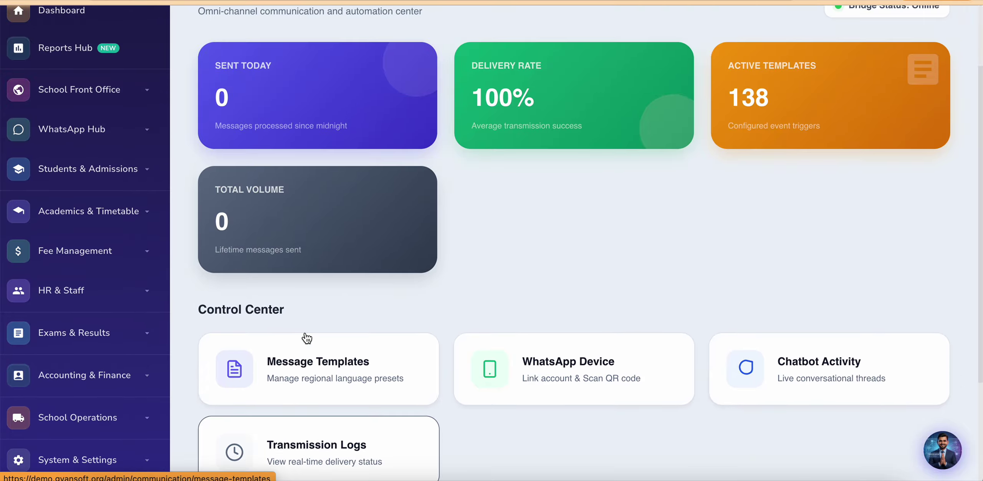
{"action": "left_click", "coordinate": [124, 132]}
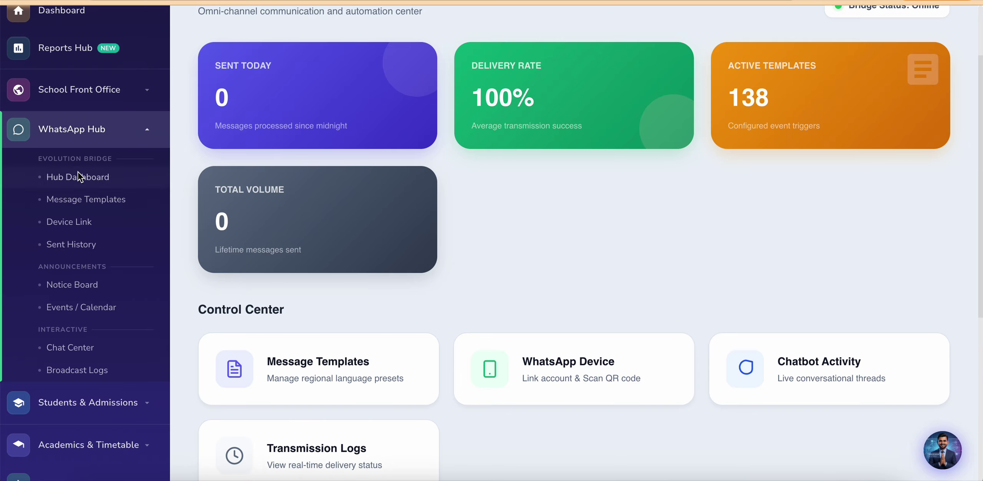
Step: View the Message Template Center in Hindi, Marathi and English, ending on Hindi
{"action": "left_click", "coordinate": [87, 200]}
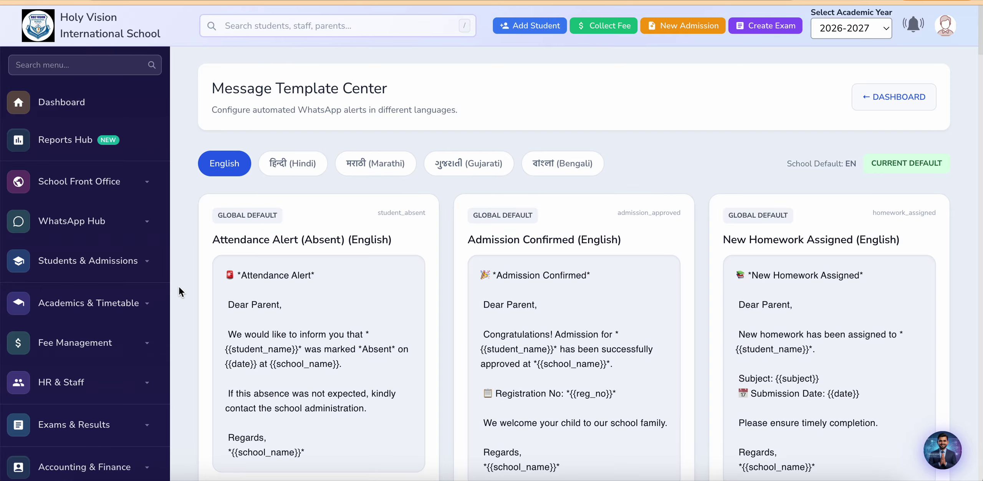
{"action": "scroll", "coordinate": [179, 286], "scroll_direction": "down", "scroll_amount": 2}
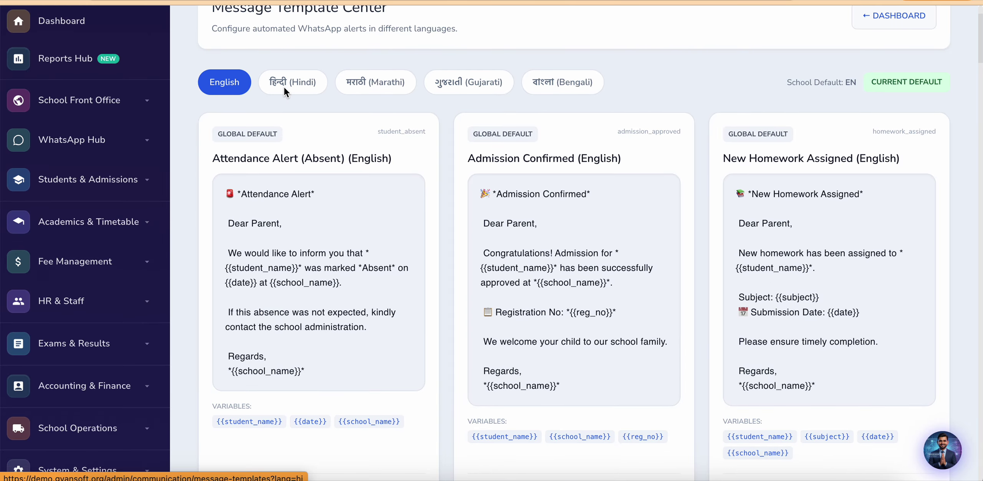
{"action": "left_click", "coordinate": [284, 86]}
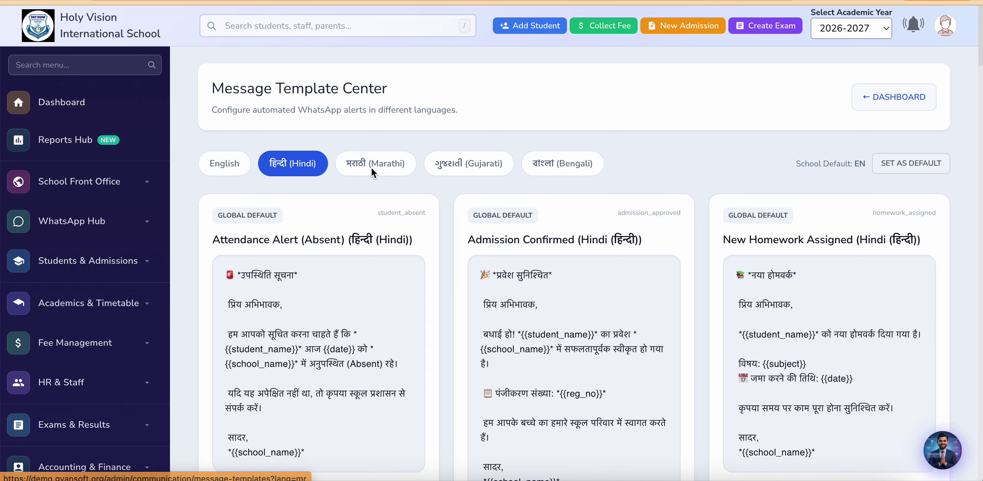
{"action": "left_click", "coordinate": [372, 171]}
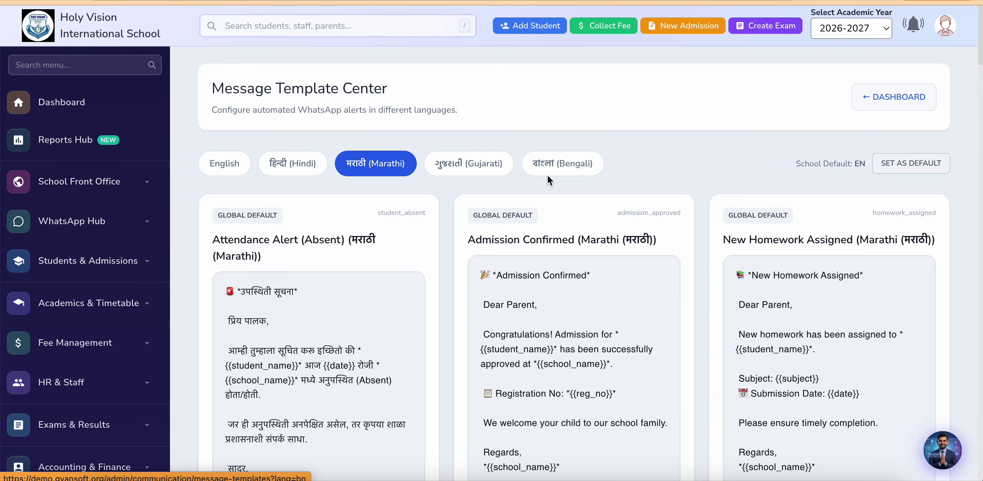
{"action": "scroll", "coordinate": [367, 208], "scroll_direction": "down", "scroll_amount": 1}
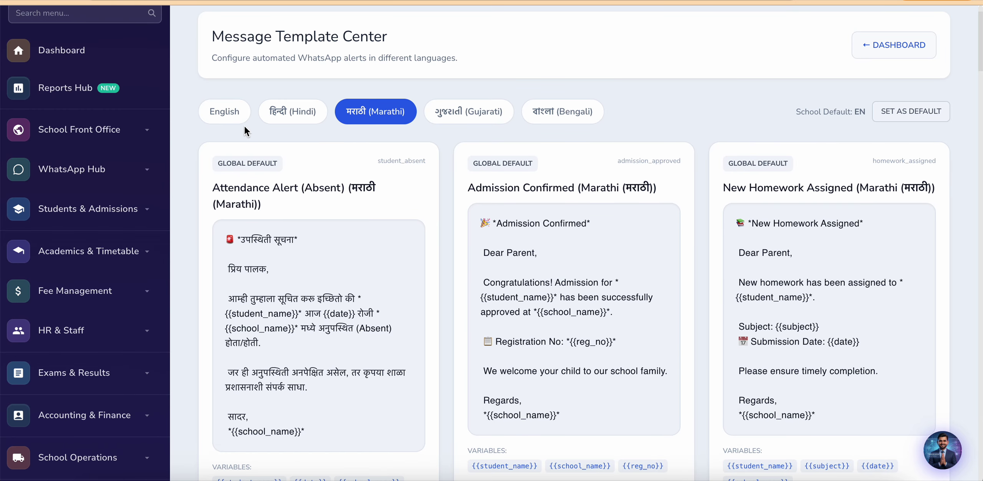
{"action": "left_click", "coordinate": [225, 115]}
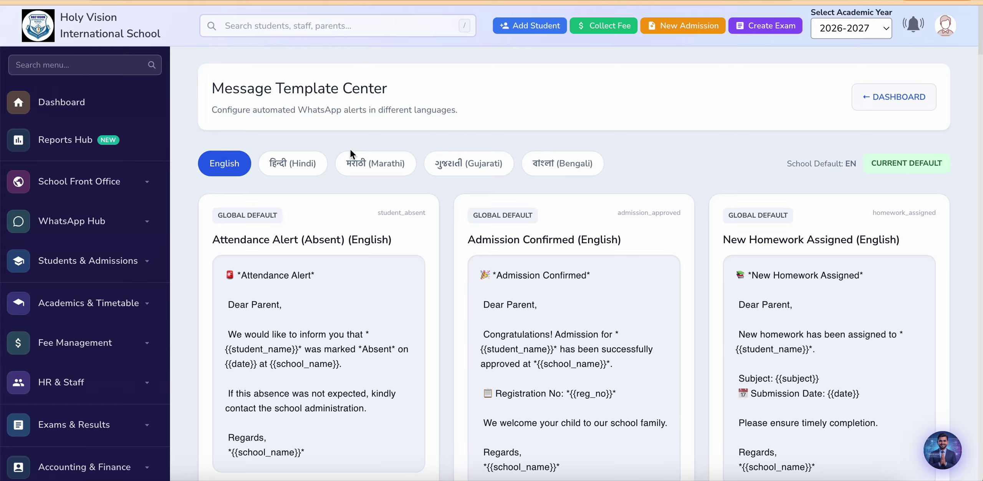
{"action": "left_click", "coordinate": [302, 171]}
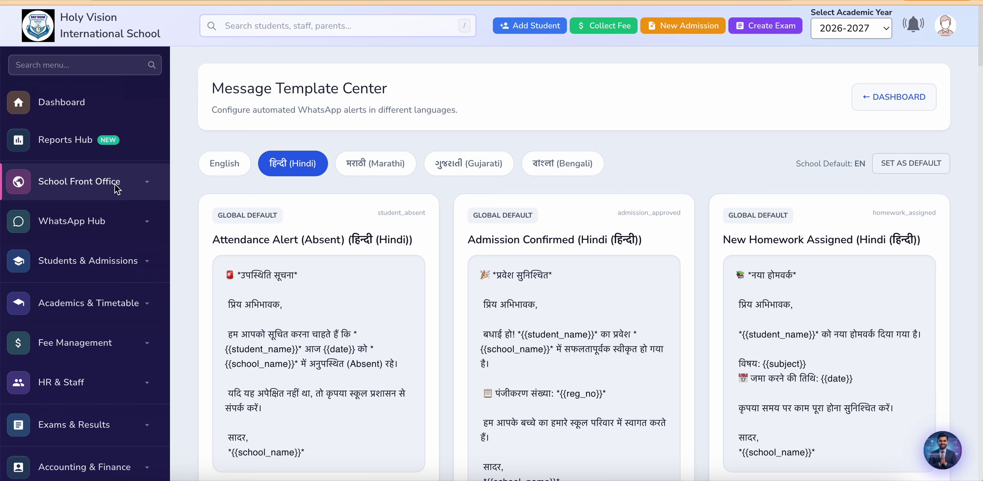
Step: Expand WhatsApp Hub and view the sent WhatsApp message history, which is empty
{"action": "left_click", "coordinate": [101, 226]}
{"action": "scroll", "coordinate": [16, 327], "scroll_direction": "down", "scroll_amount": 1}
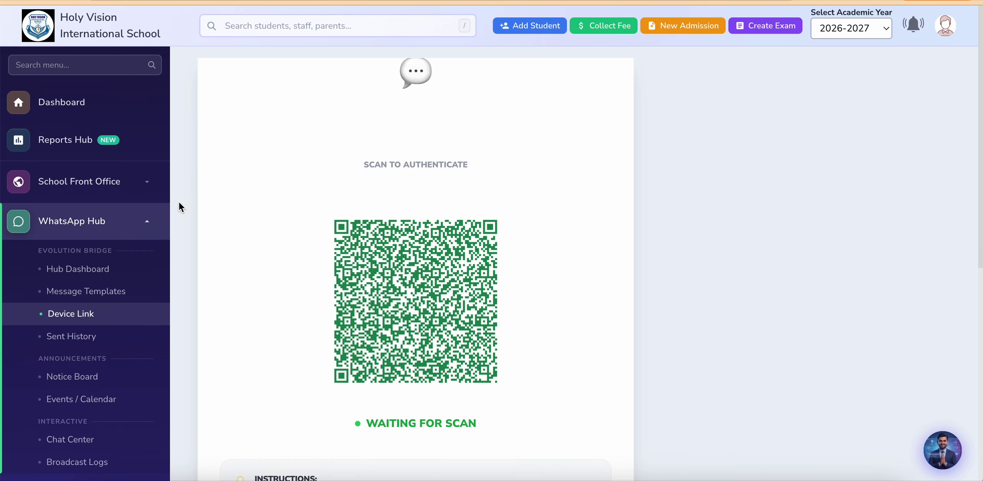
{"action": "scroll", "coordinate": [180, 207], "scroll_direction": "down", "scroll_amount": 2}
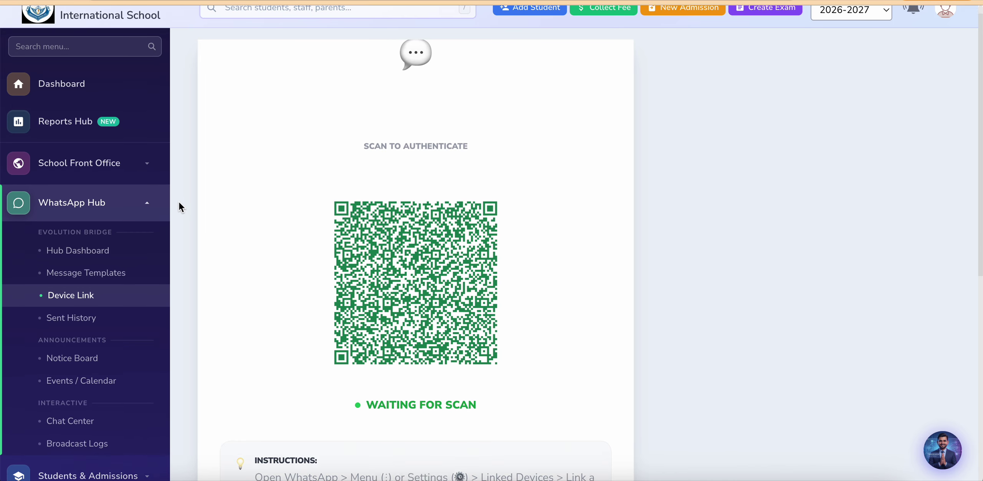
{"action": "scroll", "coordinate": [179, 207], "scroll_direction": "down", "scroll_amount": 1}
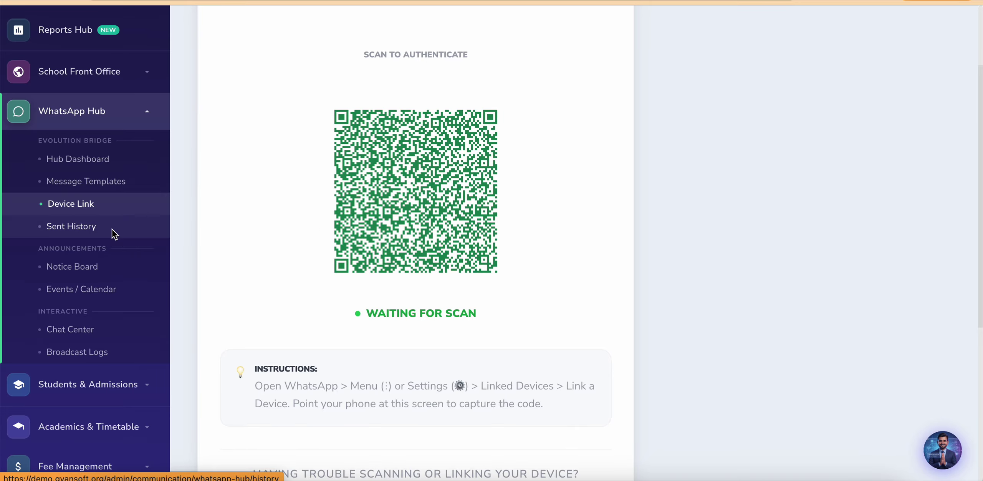
{"action": "left_click", "coordinate": [82, 230]}
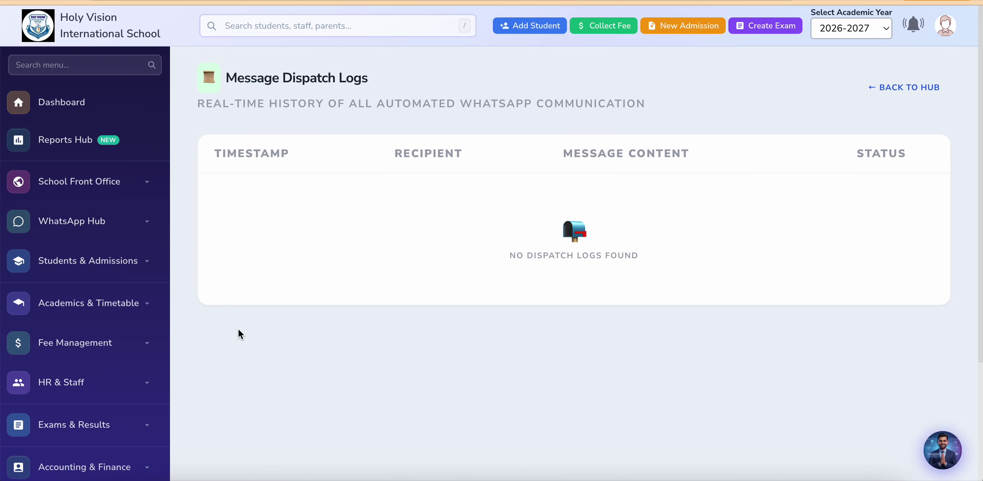
Step: Open the Notice Board from WhatsApp Hub, showing no notices
{"action": "scroll", "coordinate": [237, 322], "scroll_direction": "down", "scroll_amount": 1}
{"action": "left_click", "coordinate": [139, 196]}
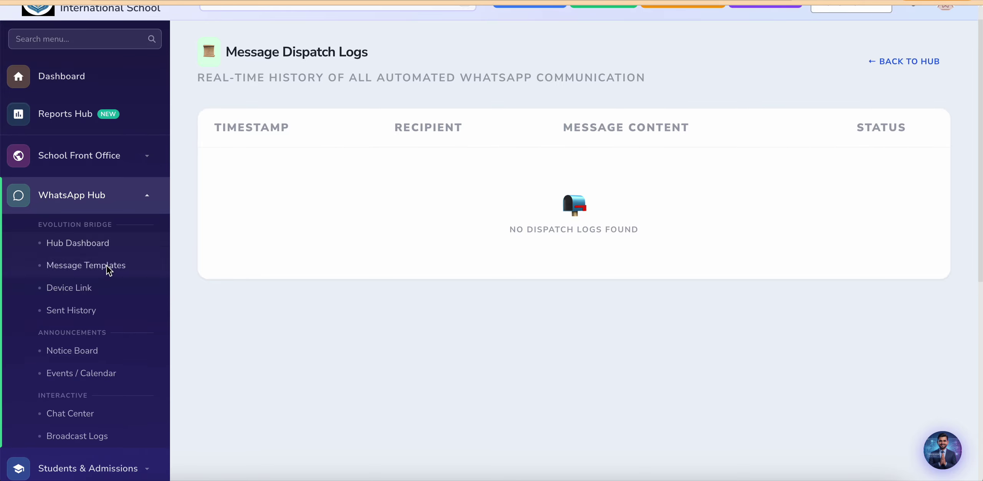
{"action": "scroll", "coordinate": [92, 358], "scroll_direction": "down", "scroll_amount": 3}
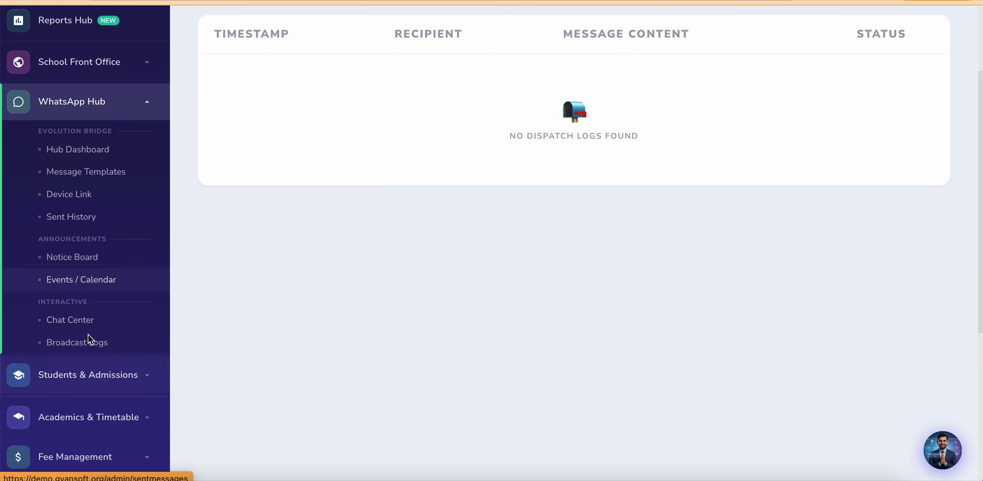
{"action": "left_click", "coordinate": [74, 258]}
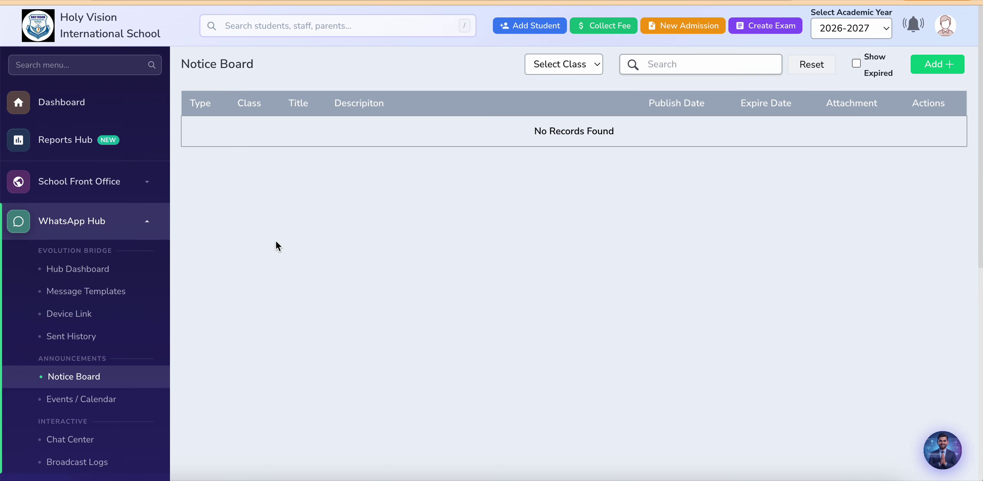
Step: Start a new notice, return to the Add Notice form, then open Events / Calendar
{"action": "left_click", "coordinate": [926, 63]}
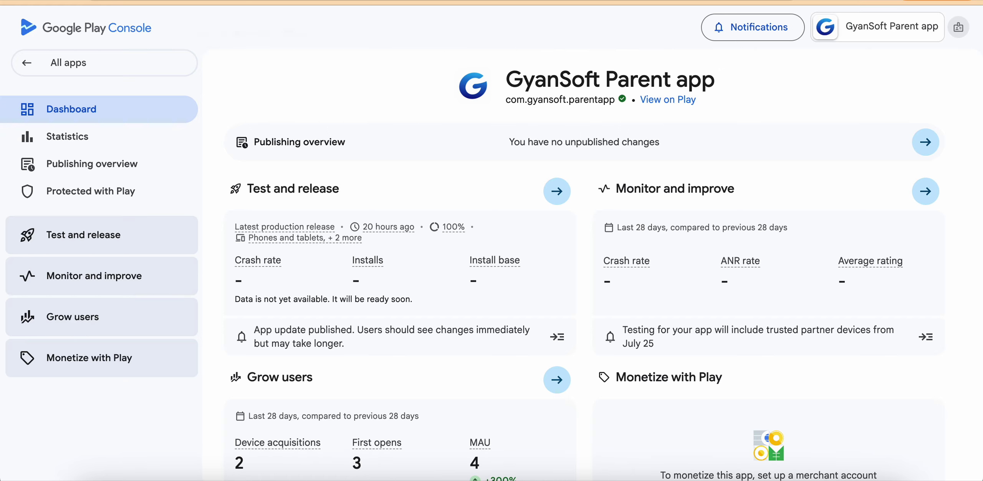
{"action": "left_click", "coordinate": [238, 2]}
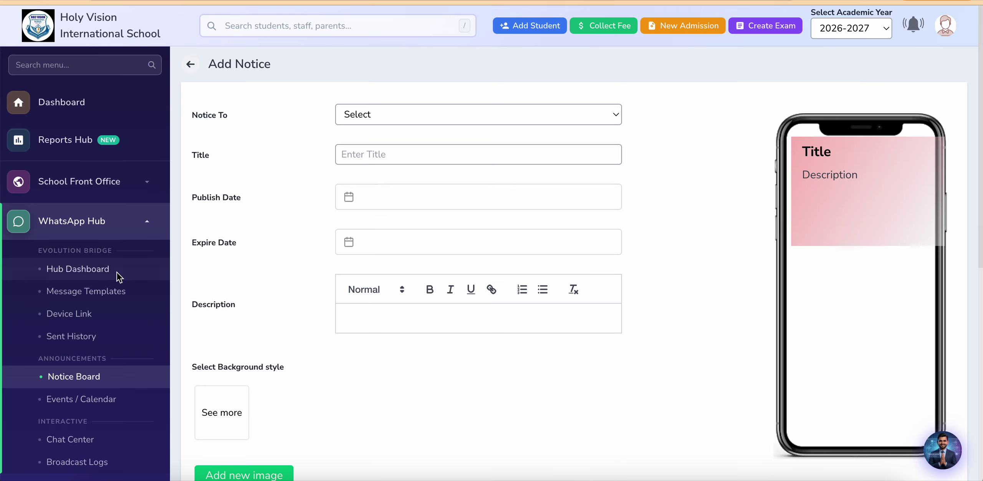
{"action": "scroll", "coordinate": [114, 338], "scroll_direction": "down", "scroll_amount": 3}
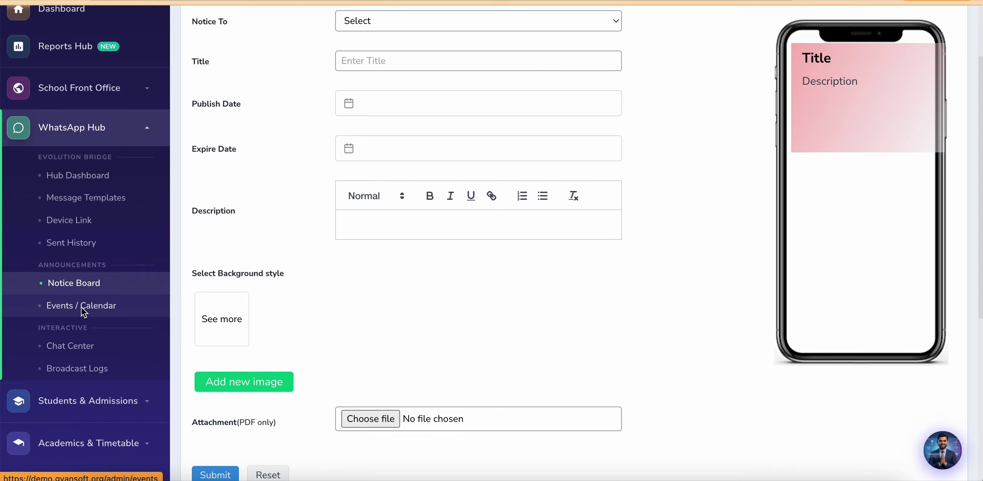
{"action": "left_click", "coordinate": [83, 306]}
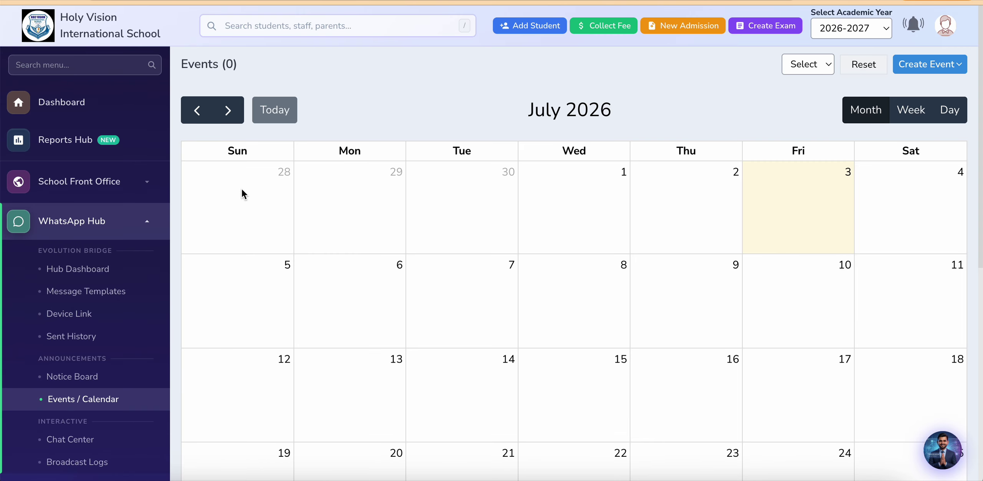
Step: Check Create Event types and the class filter on the July 2026 calendar, then open Chat Center
{"action": "left_click", "coordinate": [929, 66]}
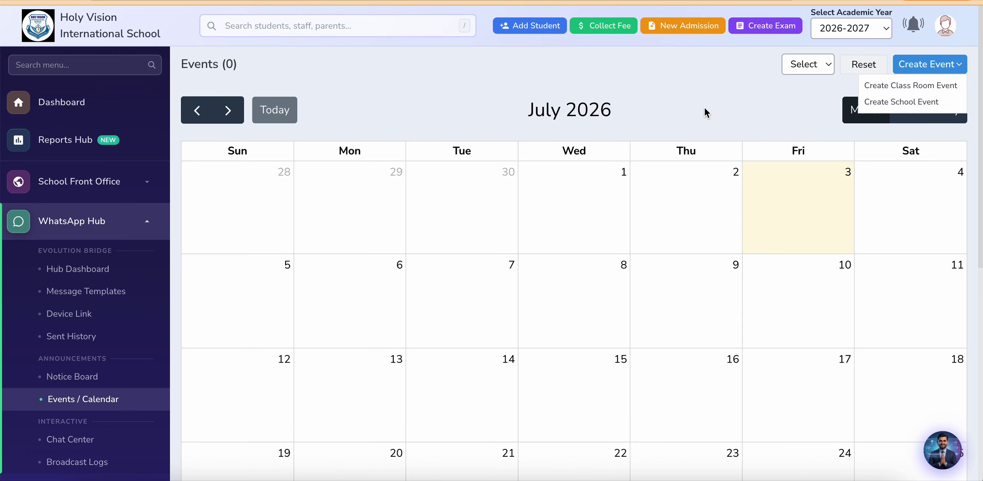
{"action": "left_click", "coordinate": [809, 68]}
{"action": "left_click", "coordinate": [723, 104]}
{"action": "left_click", "coordinate": [724, 105]}
{"action": "scroll", "coordinate": [116, 373], "scroll_direction": "down", "scroll_amount": 3}
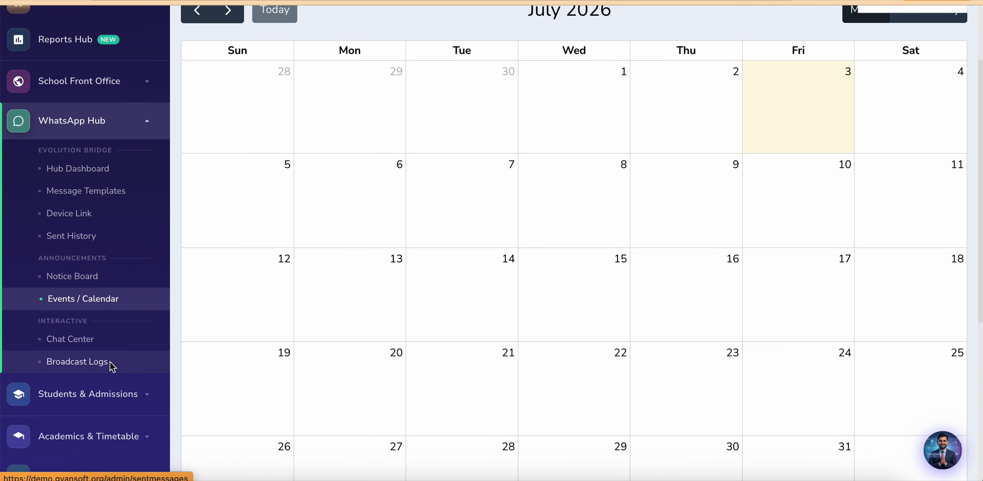
{"action": "left_click", "coordinate": [85, 340]}
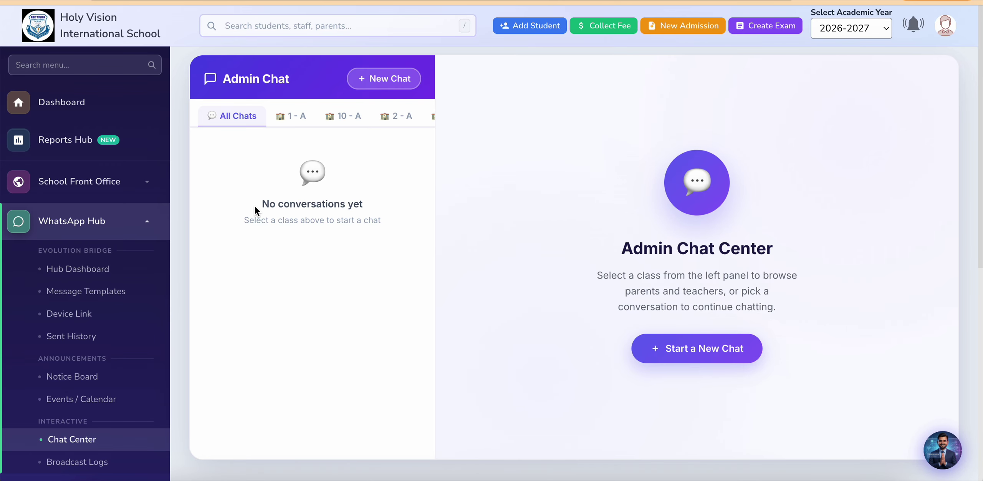
Step: Check class 1 - A's contacts and Class Teachers, then classes 10 - A, 2 - A, 4 - A, 5 - A
{"action": "left_click", "coordinate": [293, 113]}
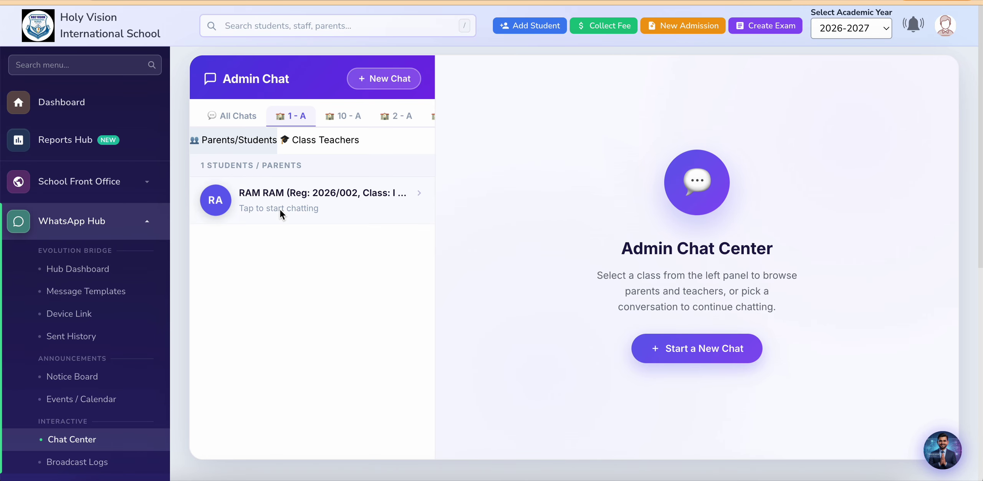
{"action": "left_click", "coordinate": [313, 139]}
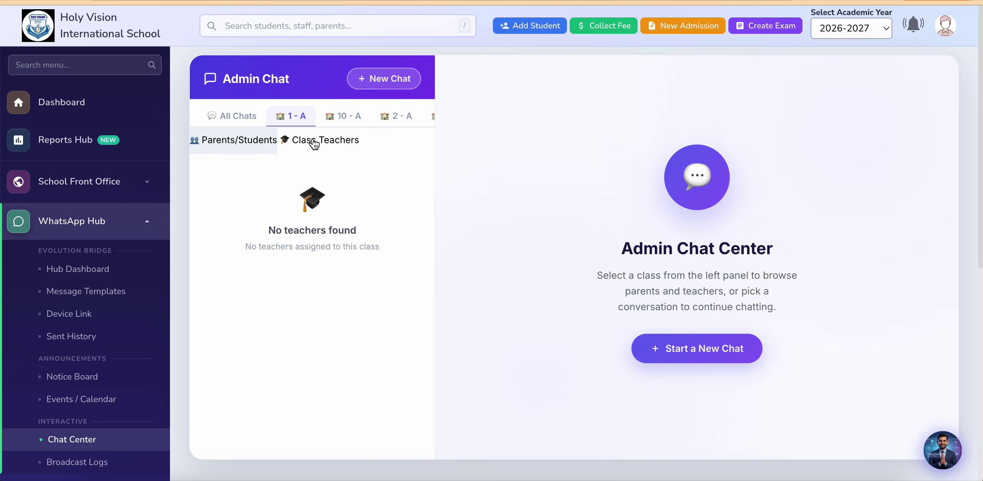
{"action": "left_click", "coordinate": [241, 142]}
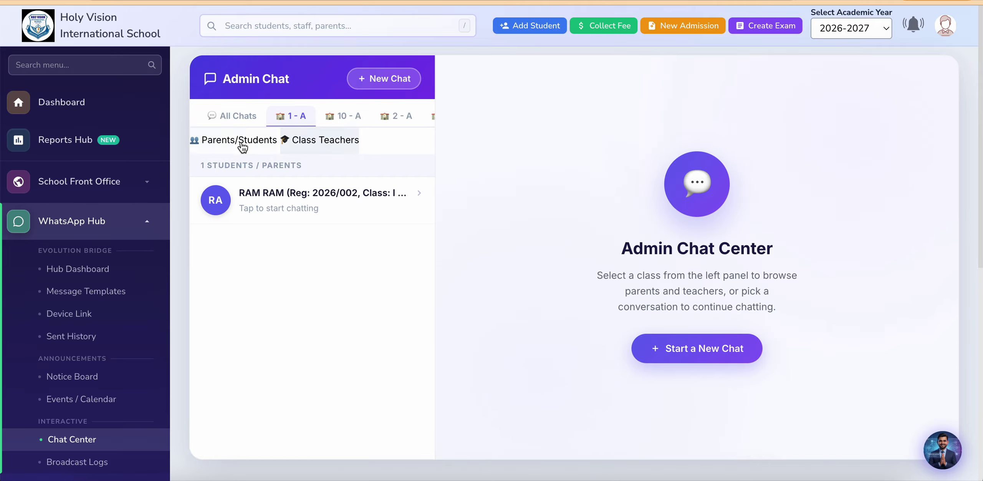
{"action": "left_click", "coordinate": [345, 115]}
{"action": "left_click", "coordinate": [391, 116]}
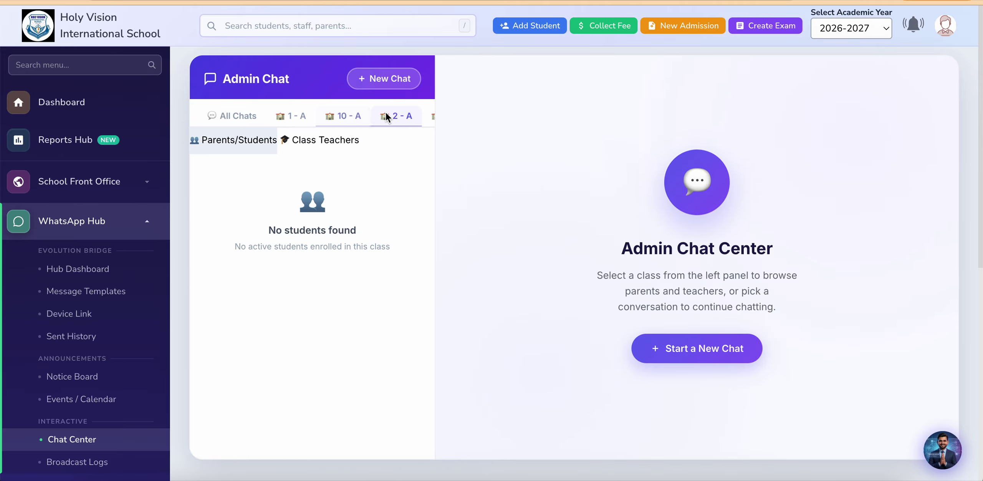
{"action": "left_click", "coordinate": [352, 117]}
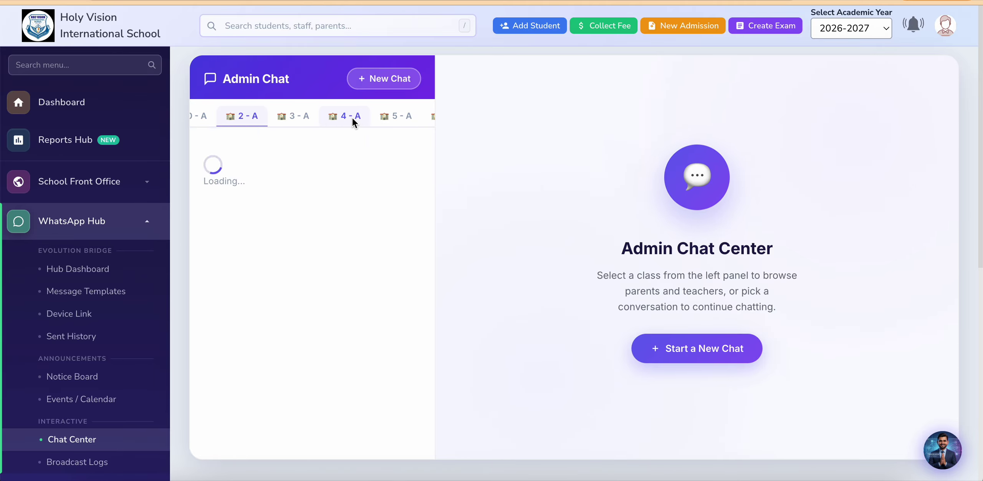
{"action": "left_click", "coordinate": [392, 116]}
Step: View Nursery - A, lkg - A and ukg - A contacts, then return to class 1 - A
{"action": "scroll", "coordinate": [391, 116], "scroll_direction": "right", "scroll_amount": 5}
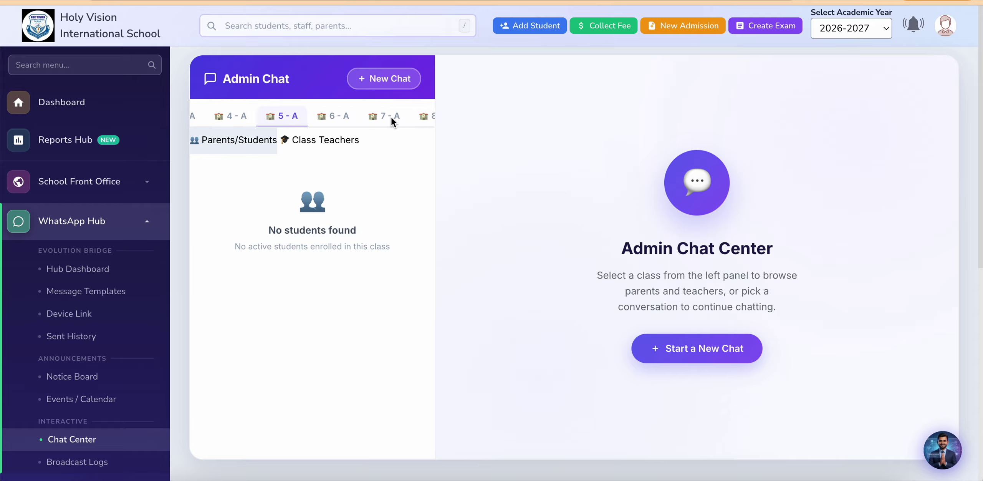
{"action": "left_click", "coordinate": [372, 121]}
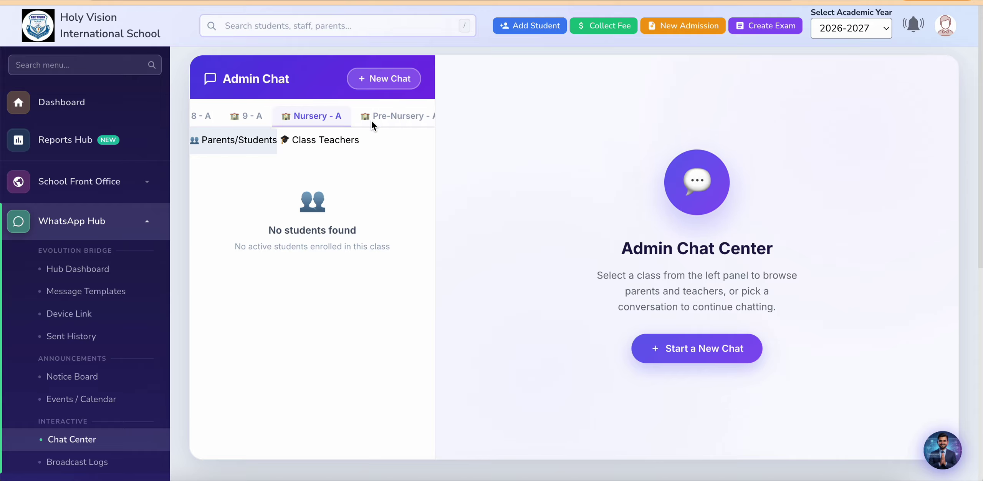
{"action": "left_click", "coordinate": [387, 117]}
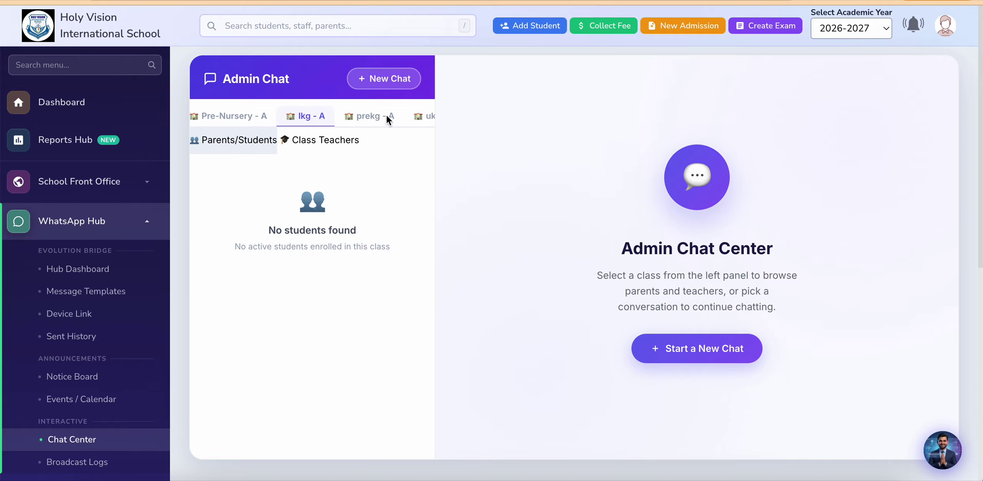
{"action": "left_click", "coordinate": [387, 116]}
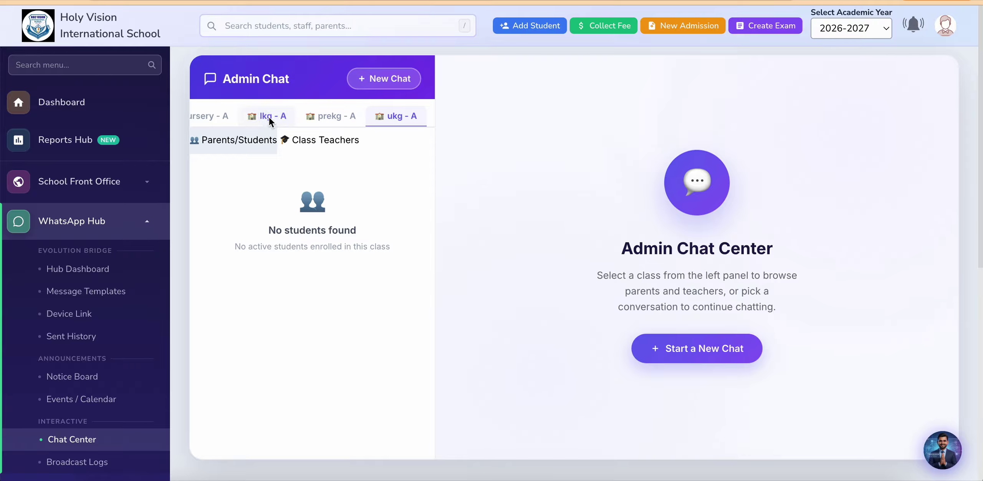
{"action": "scroll", "coordinate": [269, 117], "scroll_direction": "left", "scroll_amount": 5}
{"action": "left_click", "coordinate": [293, 116]}
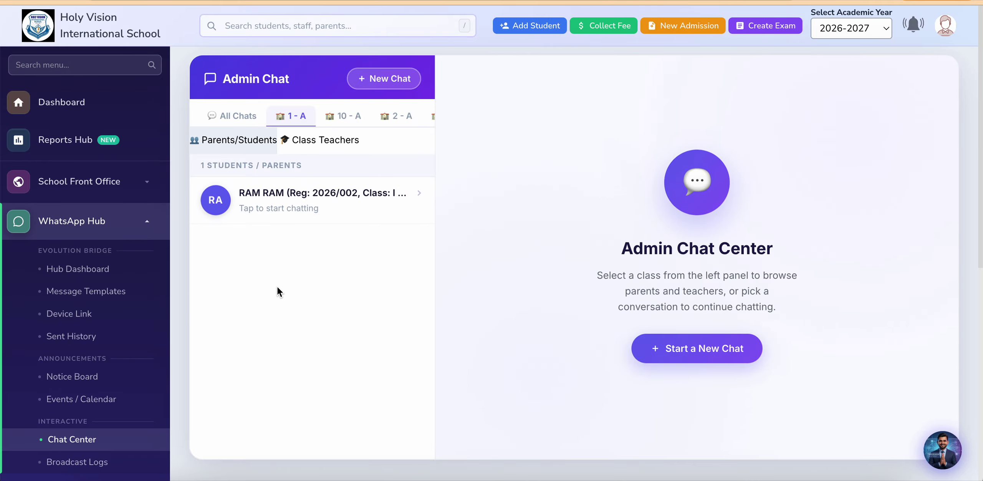
{"action": "scroll", "coordinate": [246, 302], "scroll_direction": "down", "scroll_amount": 3}
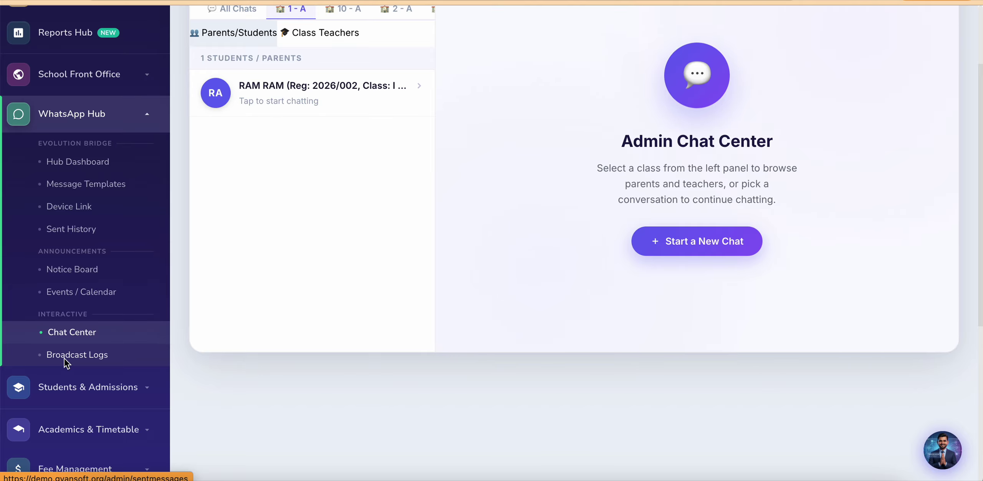
Step: Open Broadcast Logs to see the Sent Messages table with no records
{"action": "left_click", "coordinate": [65, 358]}
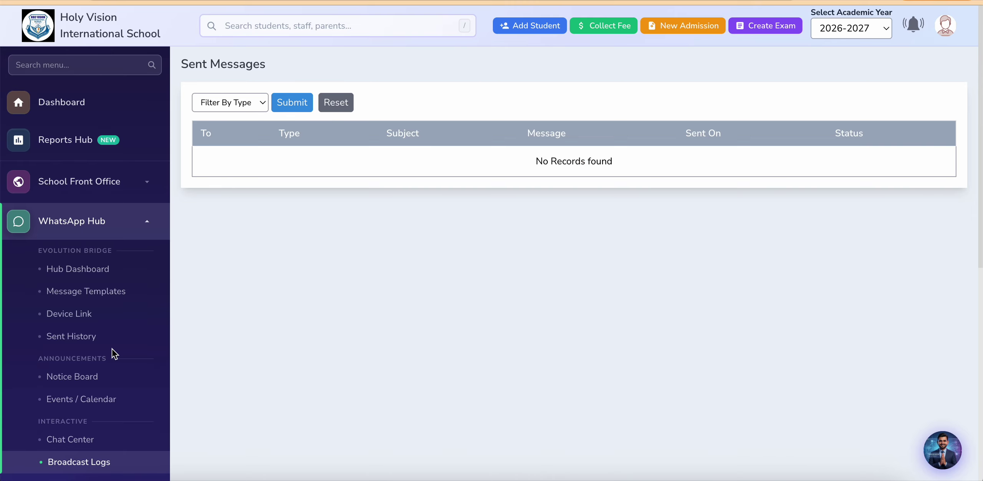
Step: Collapse WhatsApp Hub and start a New Admission under Students & Admissions
{"action": "left_click", "coordinate": [114, 216]}
{"action": "left_click", "coordinate": [117, 218]}
{"action": "left_click", "coordinate": [118, 218]}
{"action": "left_click", "coordinate": [83, 262]}
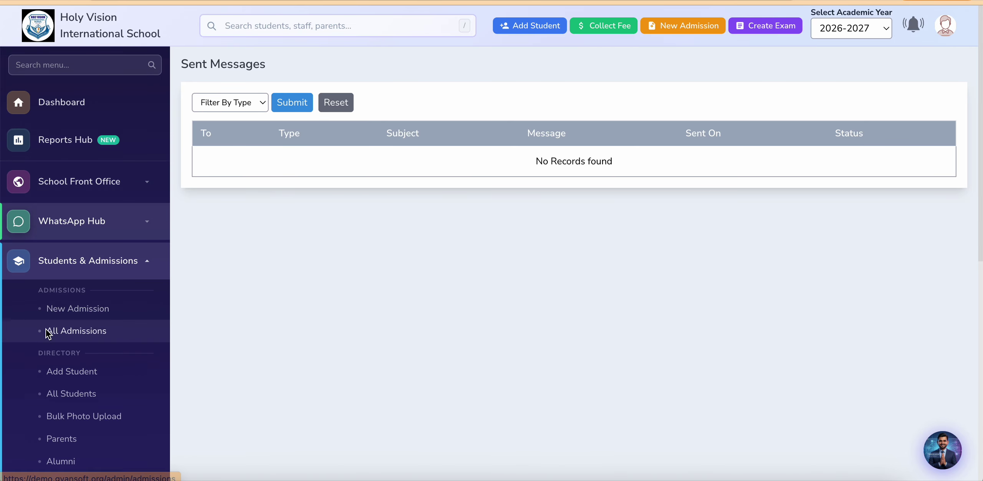
{"action": "scroll", "coordinate": [48, 334], "scroll_direction": "down", "scroll_amount": 2}
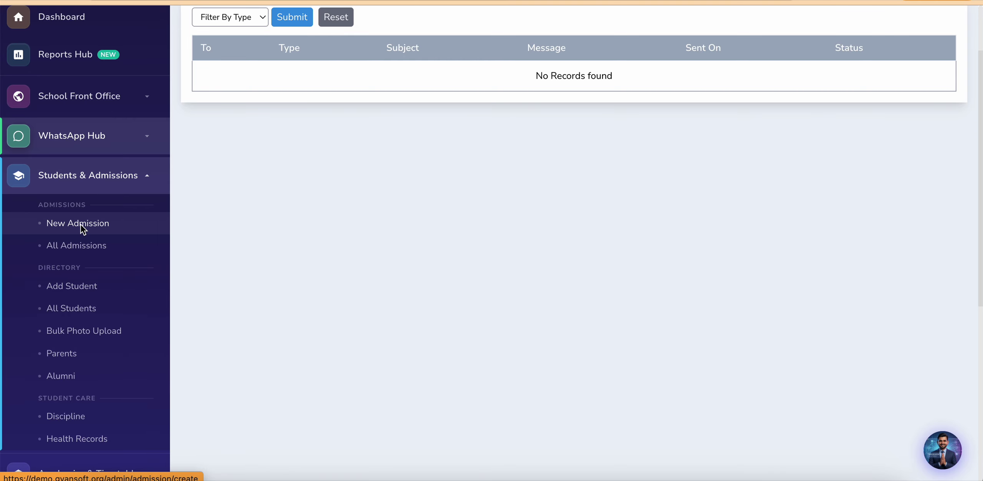
{"action": "left_click", "coordinate": [91, 223]}
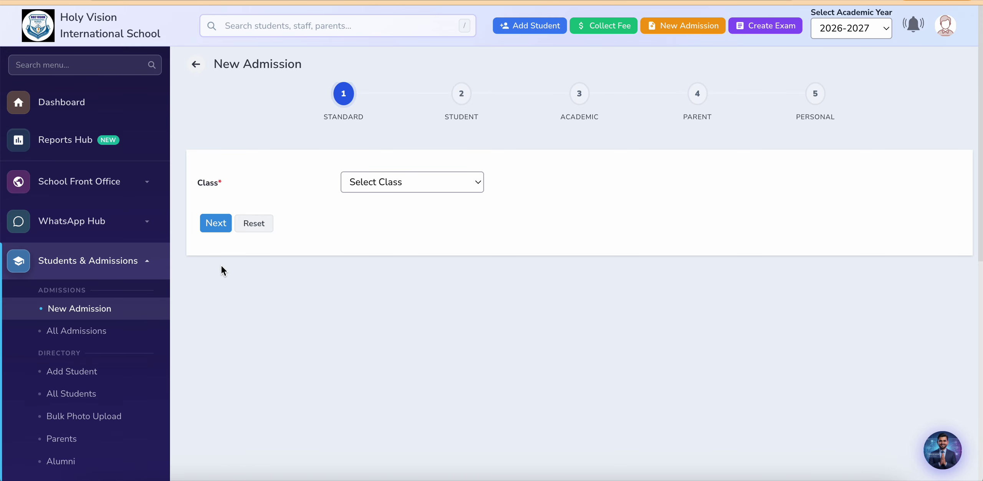
Step: Set the admission class to UKG and advance to the Student details step
{"action": "left_click", "coordinate": [398, 182]}
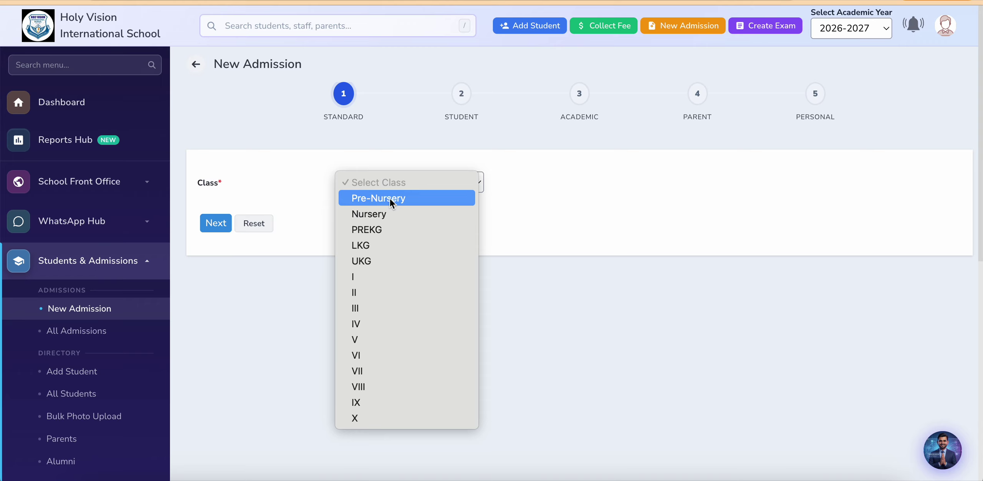
{"action": "left_click", "coordinate": [390, 197]}
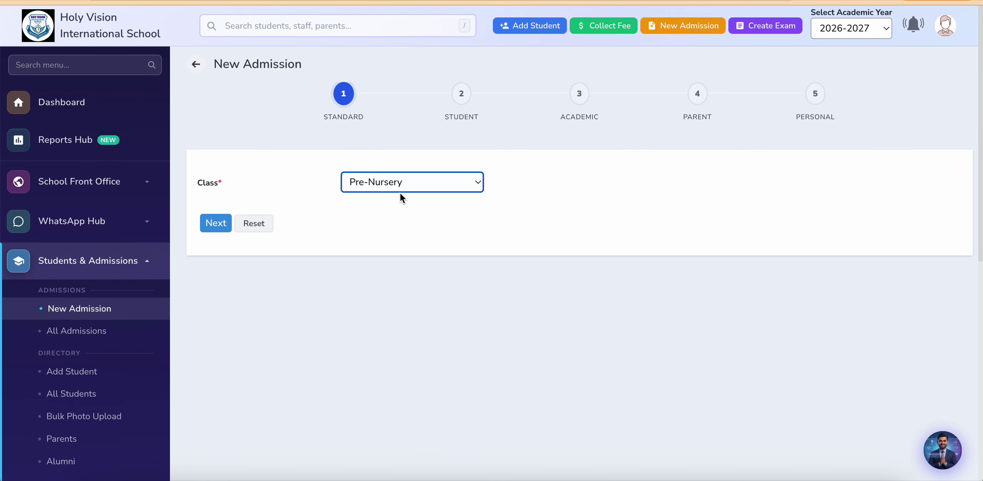
{"action": "left_click", "coordinate": [431, 180]}
{"action": "left_click", "coordinate": [372, 241]}
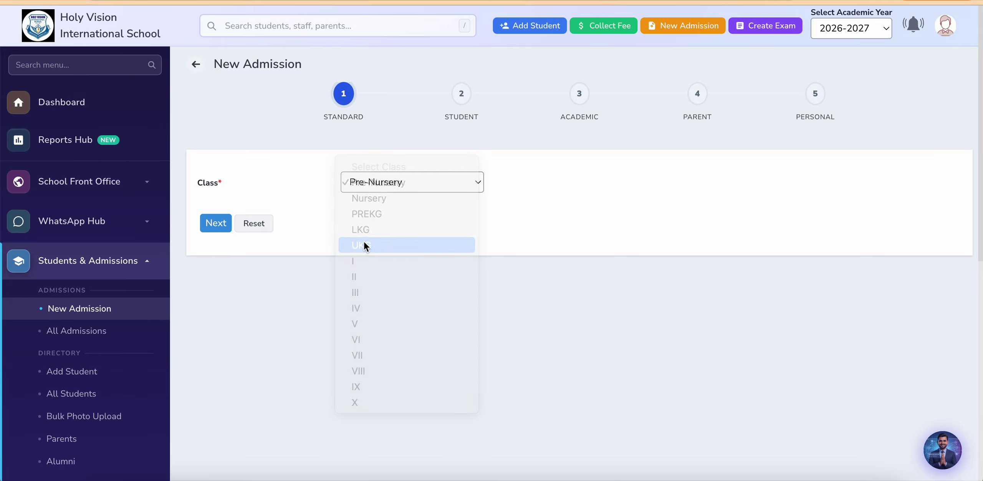
{"action": "left_click", "coordinate": [210, 226]}
{"action": "left_click", "coordinate": [323, 191]}
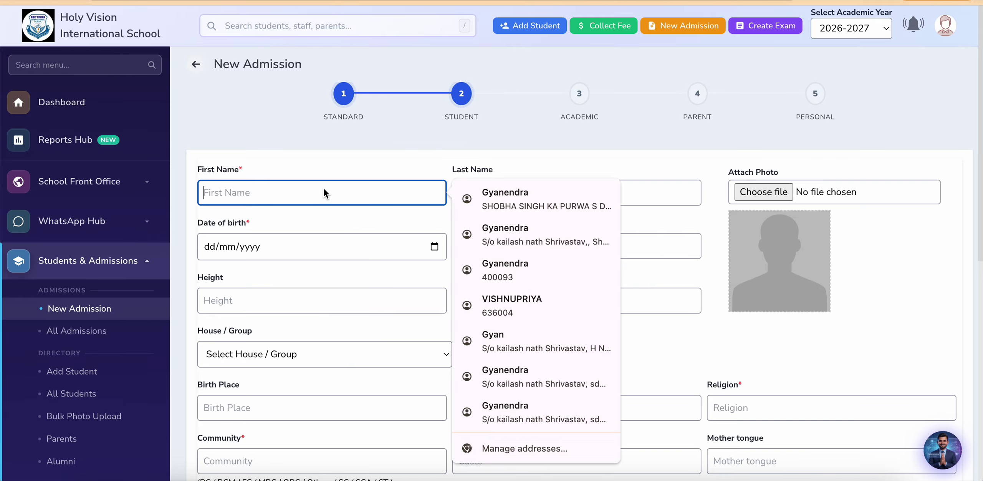
Step: Fill the student's name from a saved suggestion and attach 1.jpg as the photo
{"action": "left_click", "coordinate": [487, 203]}
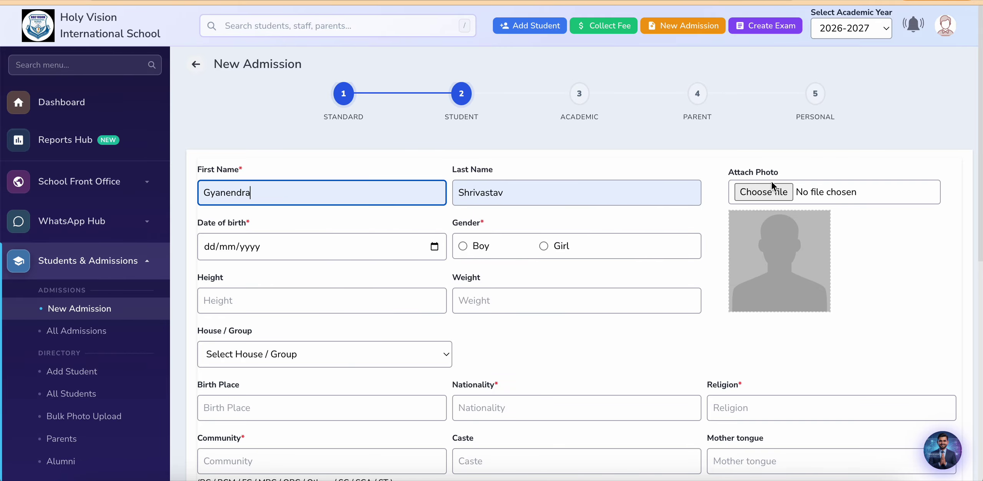
{"action": "left_click", "coordinate": [763, 192]}
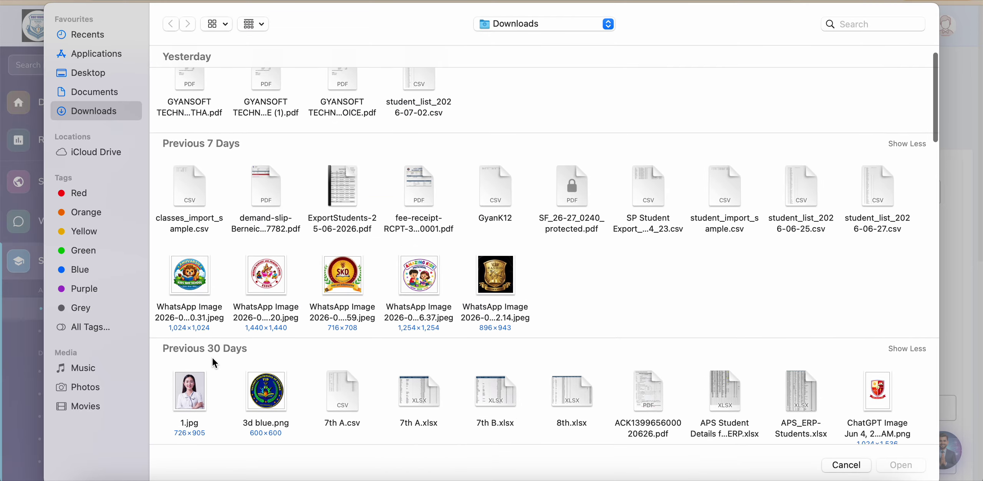
{"action": "scroll", "coordinate": [214, 363], "scroll_direction": "down", "scroll_amount": 2}
{"action": "double_click", "coordinate": [204, 338]}
{"action": "scroll", "coordinate": [590, 315], "scroll_direction": "down", "scroll_amount": 1}
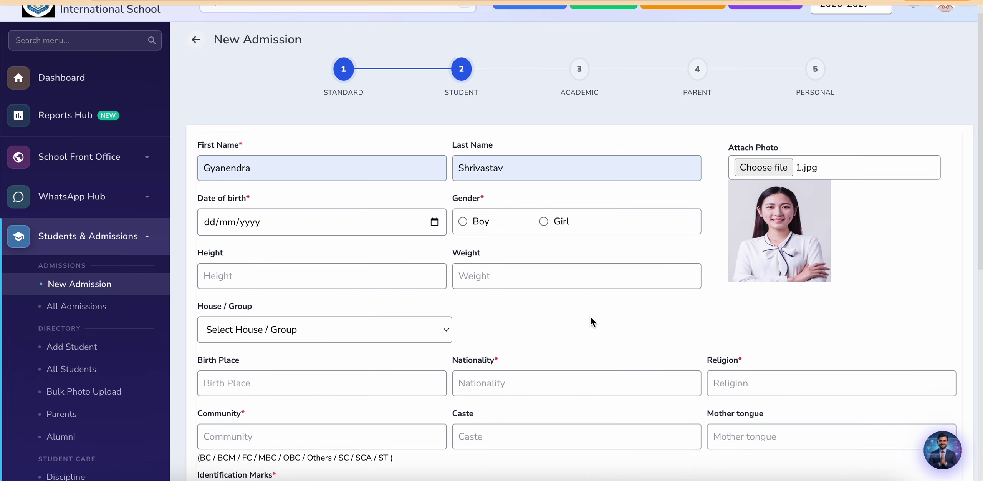
{"action": "scroll", "coordinate": [590, 316], "scroll_direction": "down", "scroll_amount": 2}
Step: Set the date of birth to 03/01/2021 and gender to Boy
{"action": "left_click", "coordinate": [434, 150]}
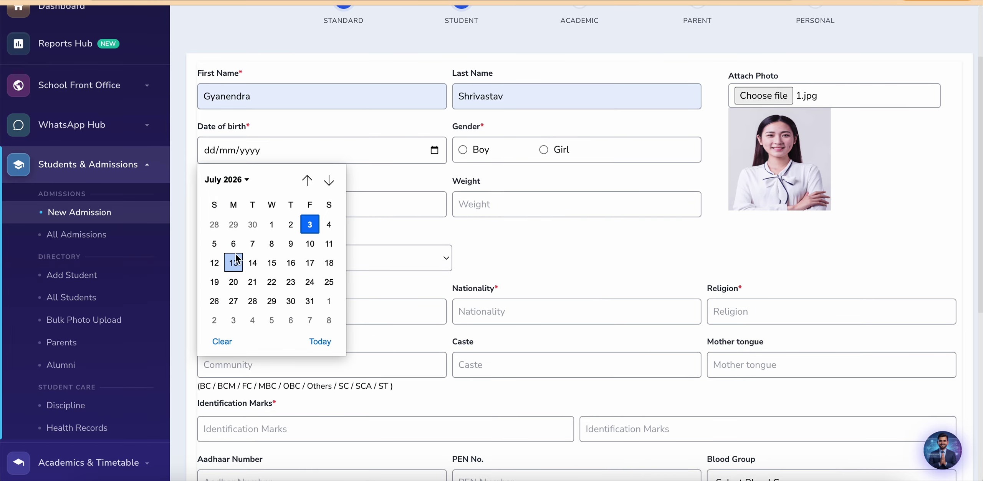
{"action": "left_click", "coordinate": [227, 180]}
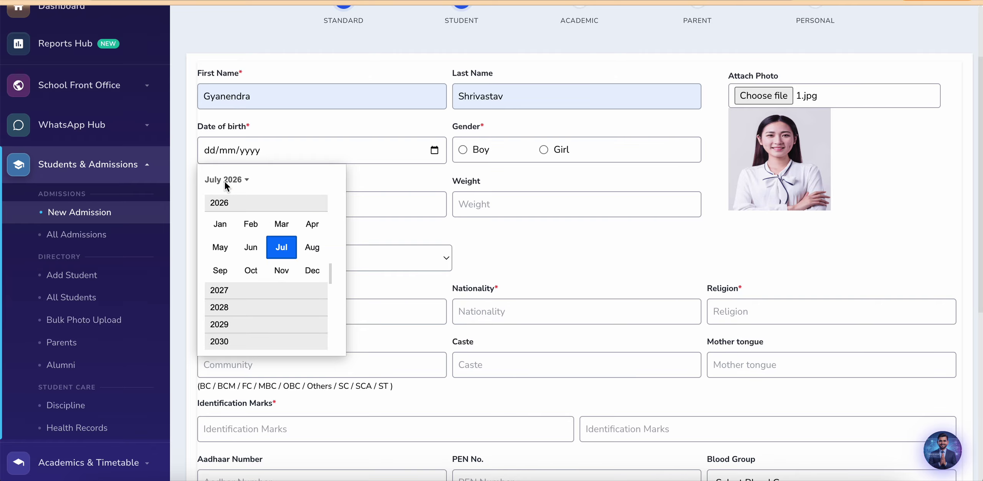
{"action": "scroll", "coordinate": [241, 230], "scroll_direction": "up", "scroll_amount": 3}
{"action": "left_click", "coordinate": [235, 225]}
{"action": "left_click", "coordinate": [221, 224]}
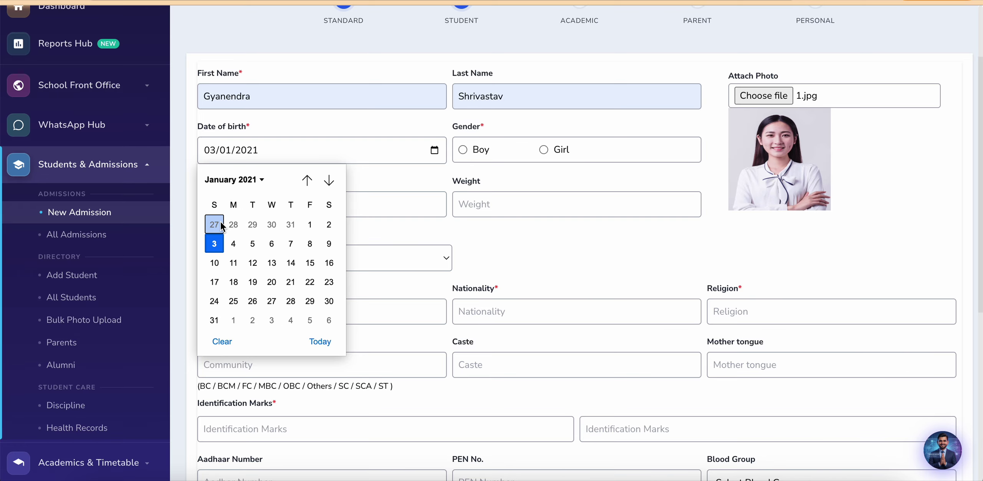
{"action": "left_click", "coordinate": [221, 245]}
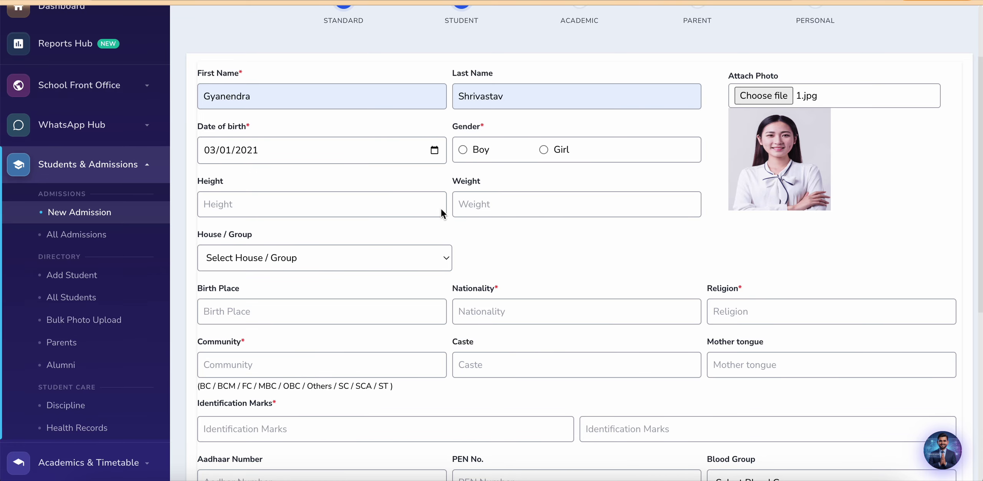
{"action": "left_click", "coordinate": [457, 149]}
Step: Enter the student's Aadhaar number from autofill, correcting its last digit
{"action": "scroll", "coordinate": [395, 244], "scroll_direction": "down", "scroll_amount": 2}
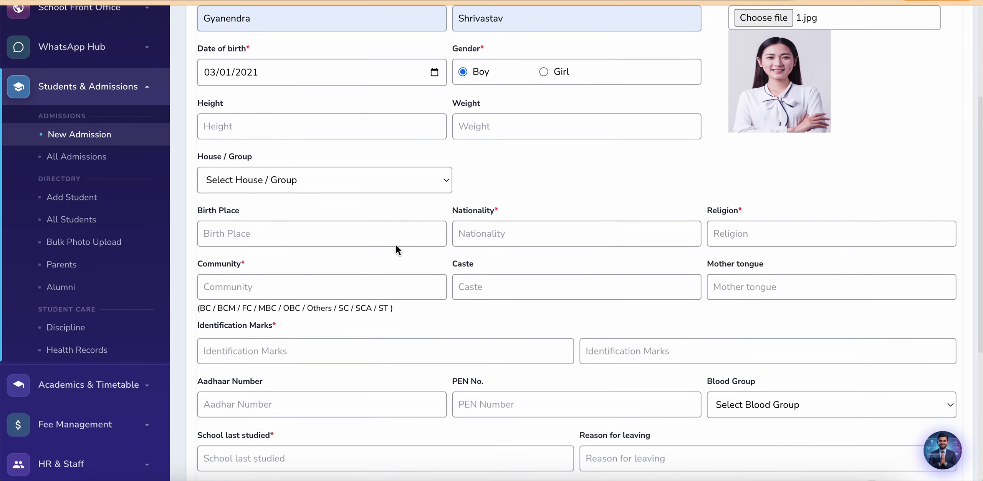
{"action": "left_click", "coordinate": [263, 175]}
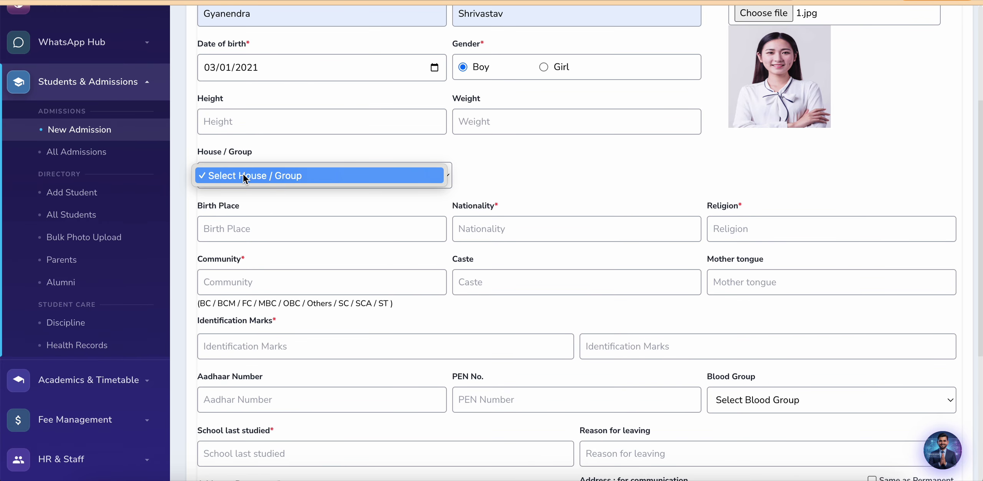
{"action": "left_click", "coordinate": [311, 199]}
{"action": "scroll", "coordinate": [418, 214], "scroll_direction": "down", "scroll_amount": 1}
{"action": "scroll", "coordinate": [420, 218], "scroll_direction": "down", "scroll_amount": 1}
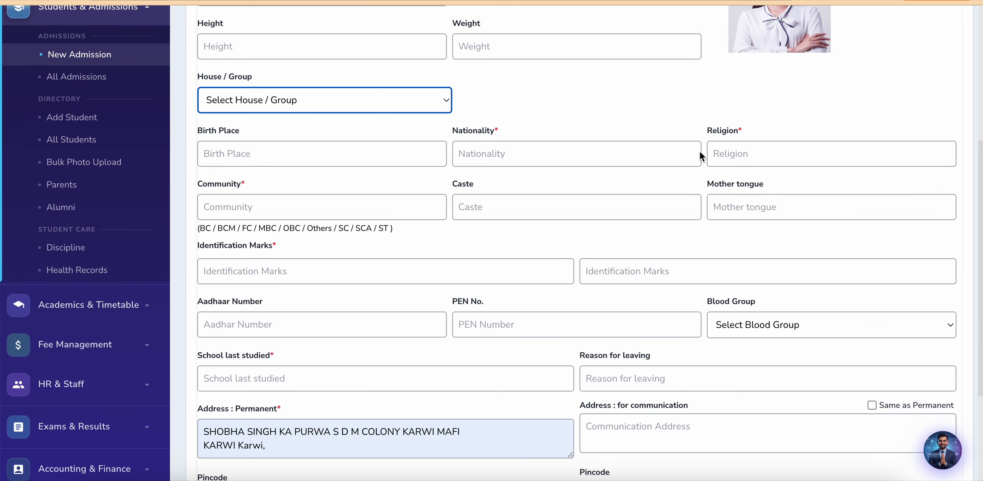
{"action": "scroll", "coordinate": [406, 243], "scroll_direction": "down", "scroll_amount": 5}
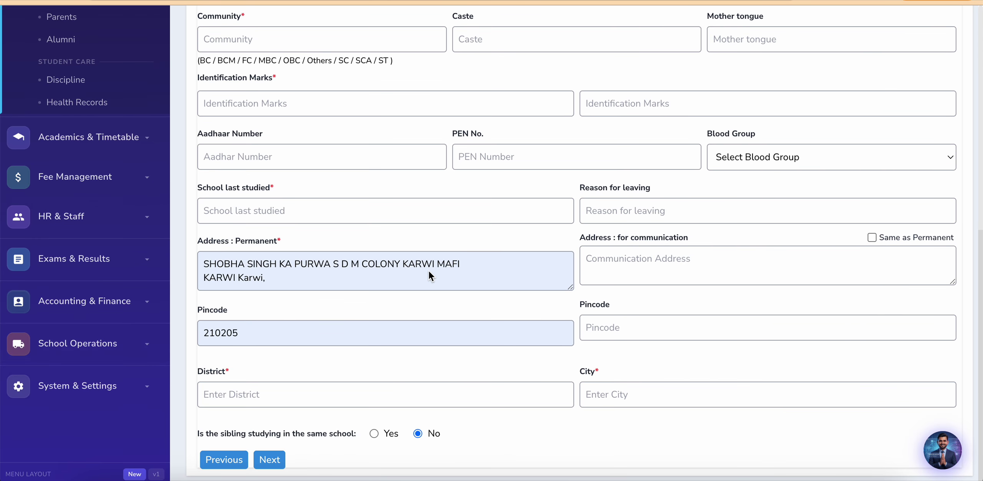
{"action": "scroll", "coordinate": [429, 271], "scroll_direction": "up", "scroll_amount": 2}
{"action": "left_click", "coordinate": [299, 231]}
{"action": "left_click", "coordinate": [292, 268]}
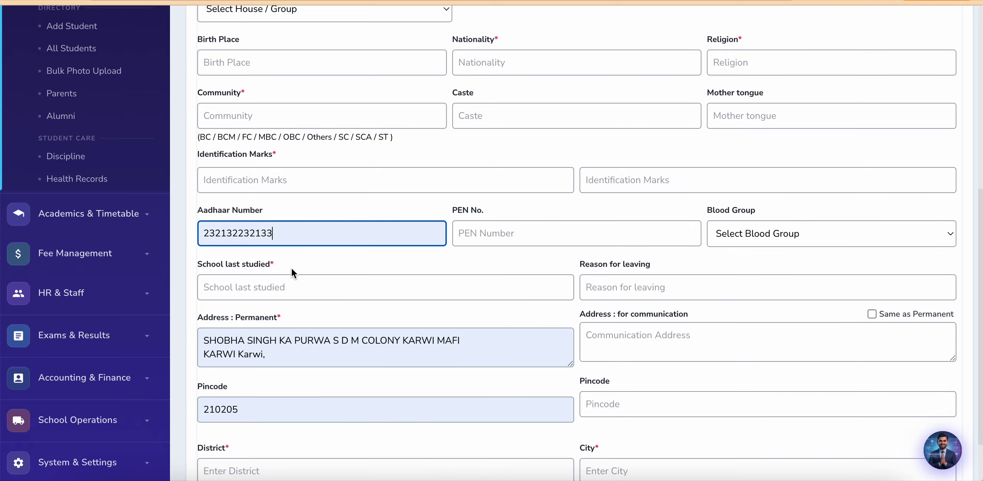
{"action": "key", "text": "BackSpace"}
{"action": "type", "text": "1"}
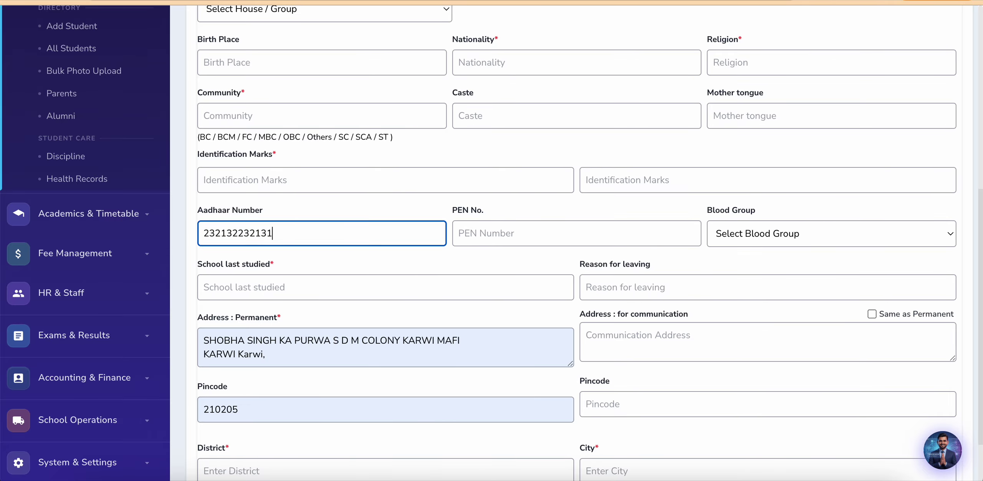
Step: Set School last studied to 'sethmool' and continue to the Academic step
{"action": "scroll", "coordinate": [363, 323], "scroll_direction": "down", "scroll_amount": 1}
{"action": "left_click", "coordinate": [329, 256]}
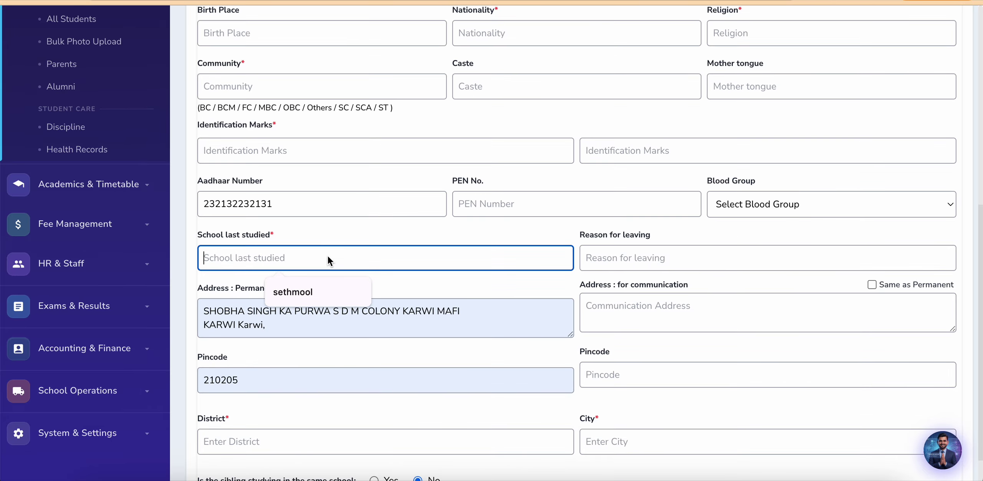
{"action": "left_click", "coordinate": [307, 293]}
{"action": "scroll", "coordinate": [403, 286], "scroll_direction": "down", "scroll_amount": 2}
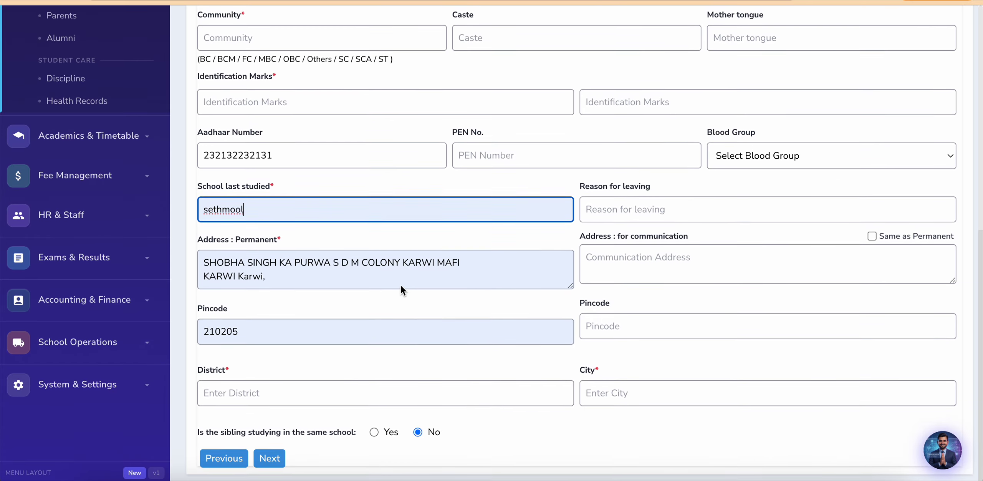
{"action": "left_click", "coordinate": [270, 465]}
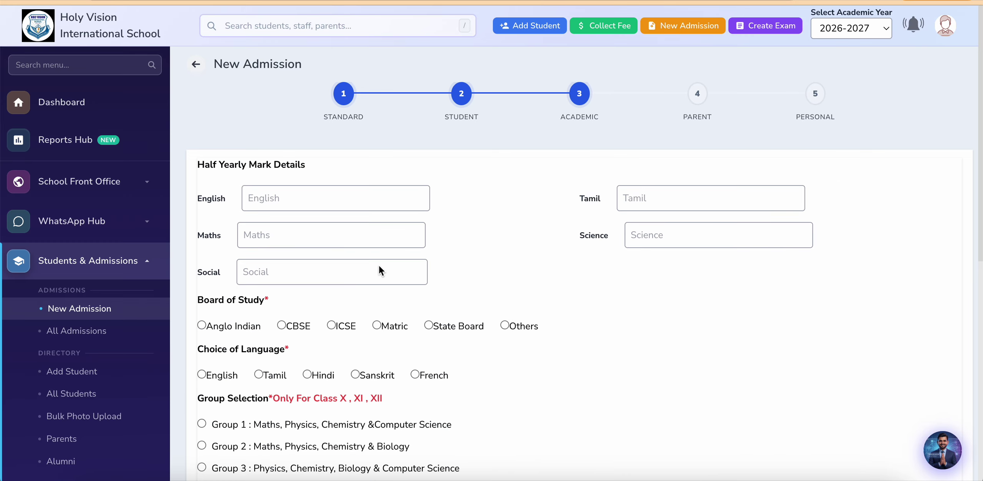
Step: Add two more Previous Qualifications rows and continue to the Parent step
{"action": "scroll", "coordinate": [379, 265], "scroll_direction": "down", "scroll_amount": 3}
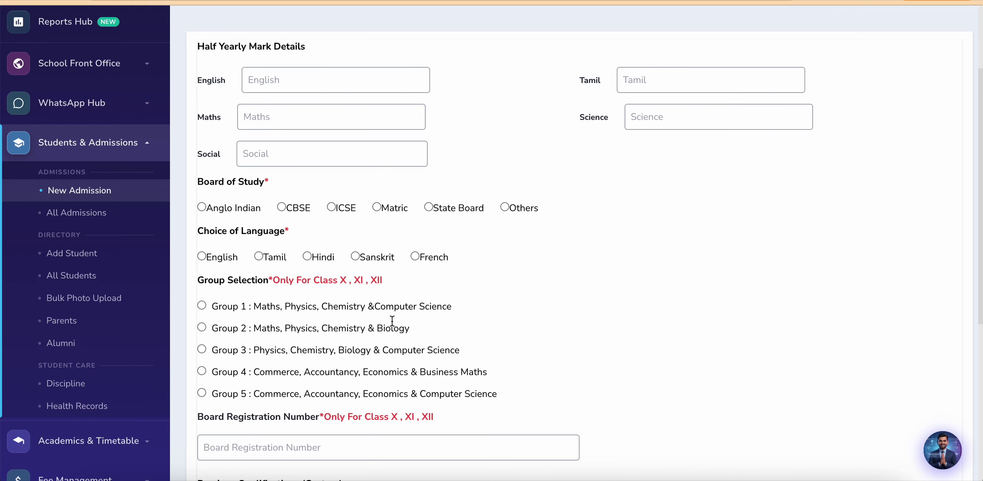
{"action": "scroll", "coordinate": [392, 321], "scroll_direction": "down", "scroll_amount": 5}
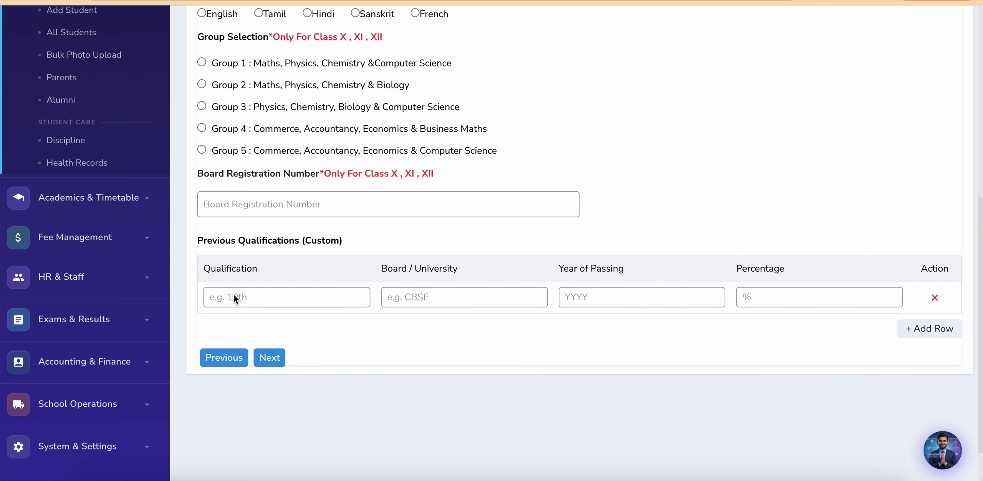
{"action": "left_click", "coordinate": [947, 331]}
{"action": "left_click", "coordinate": [940, 359]}
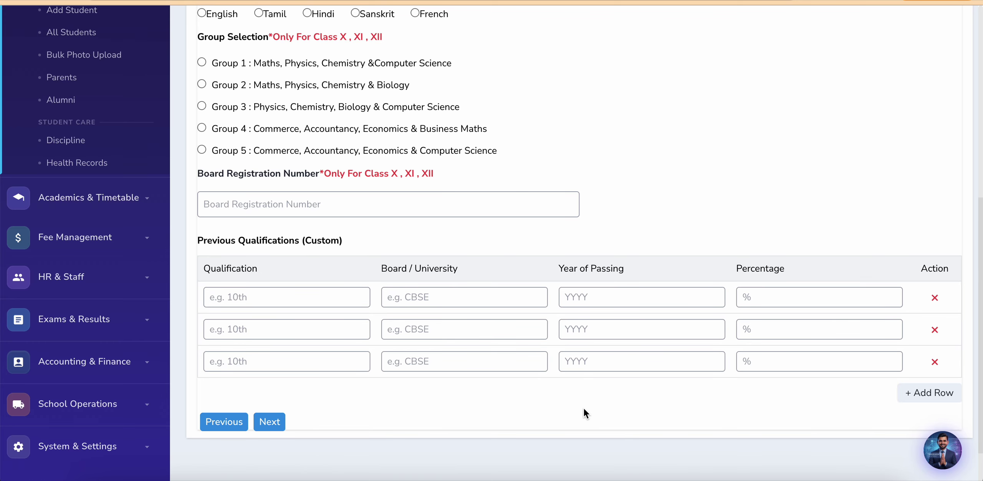
{"action": "left_click", "coordinate": [274, 423]}
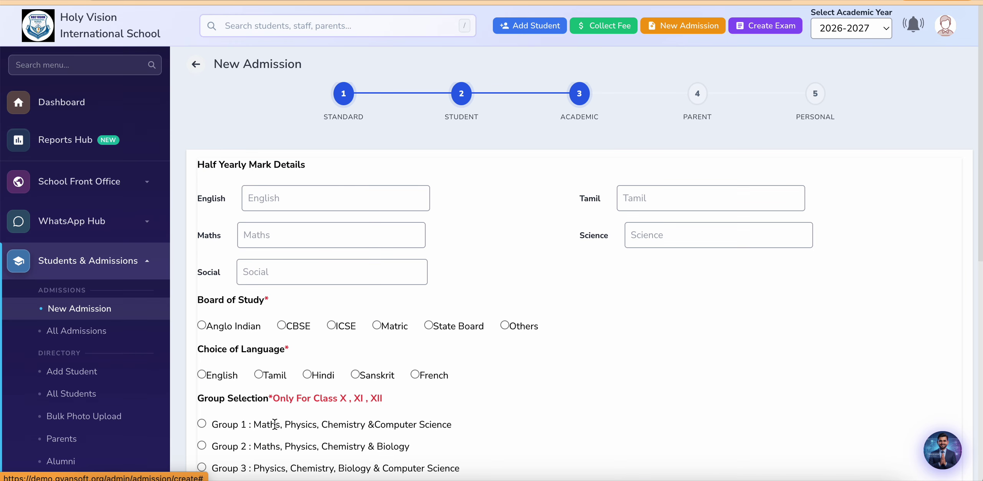
Step: Open the All Admissions list, which shows no admissions found
{"action": "scroll", "coordinate": [422, 258], "scroll_direction": "down", "scroll_amount": 10}
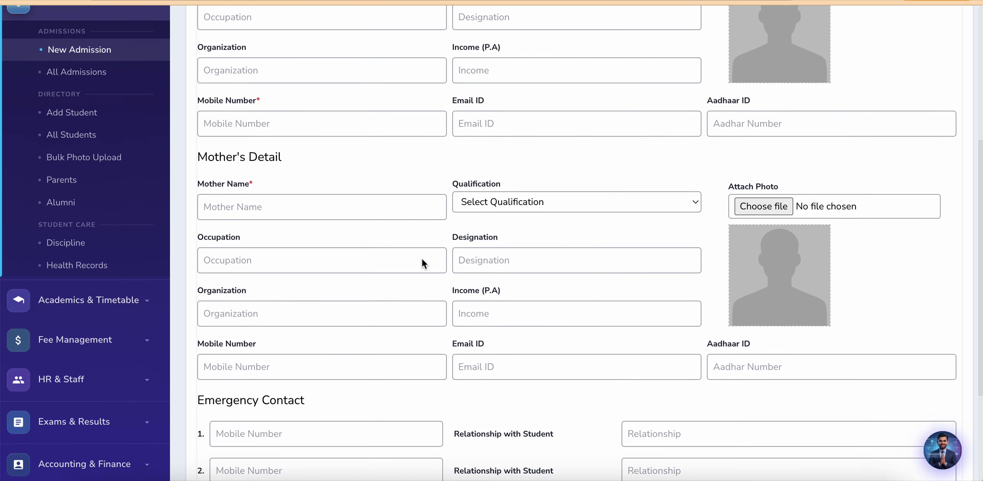
{"action": "scroll", "coordinate": [422, 259], "scroll_direction": "up", "scroll_amount": 12}
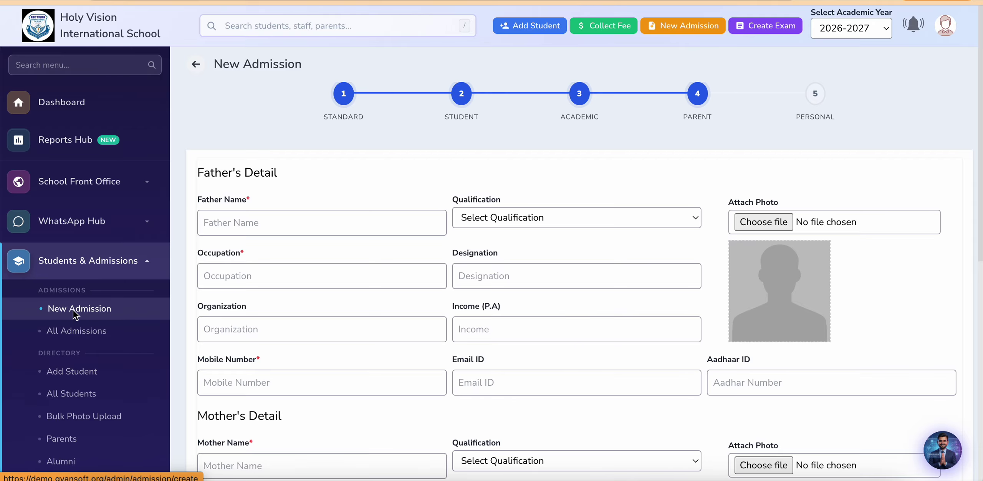
{"action": "left_click", "coordinate": [71, 334]}
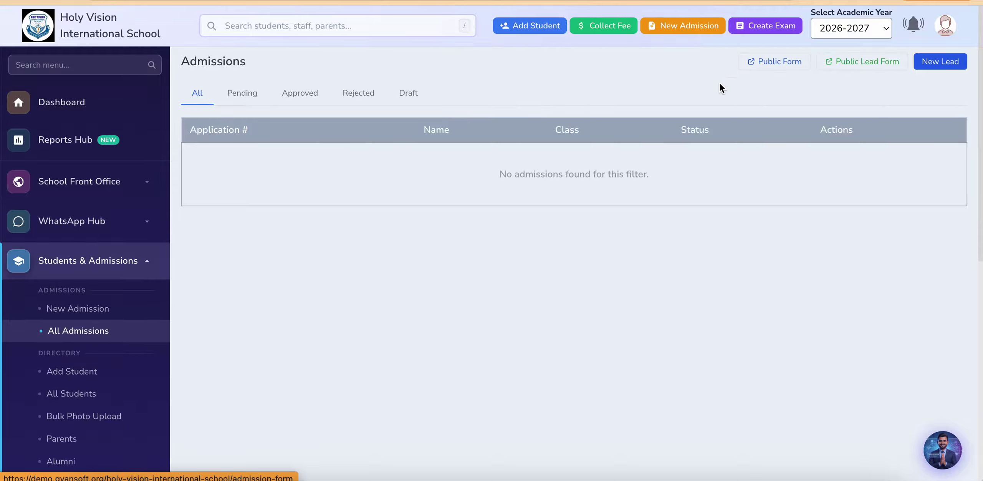
Step: Open the Public Form, which reports Admission Not Opened, and close it
{"action": "left_click", "coordinate": [769, 61]}
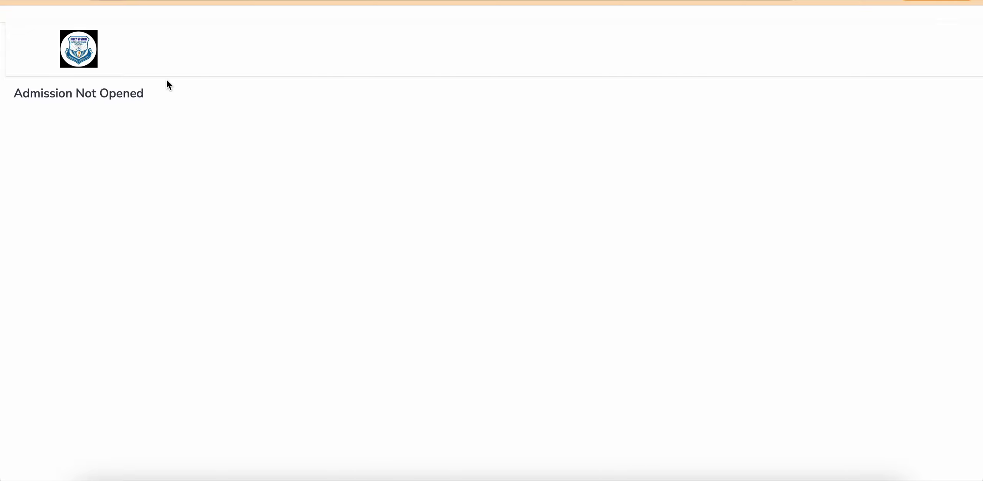
{"action": "key", "text": "ctrl+w"}
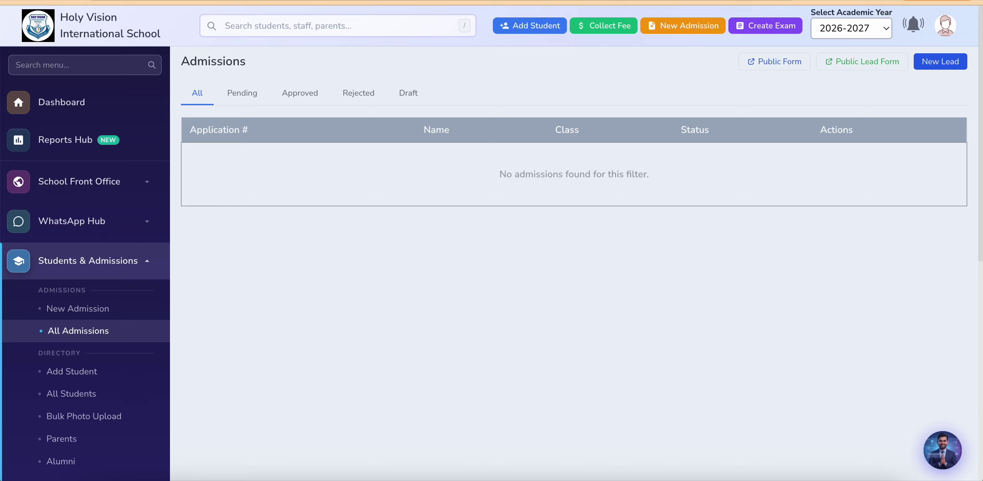
{"action": "scroll", "coordinate": [90, 235], "scroll_direction": "down", "scroll_amount": 10}
{"action": "scroll", "coordinate": [28, 390], "scroll_direction": "up", "scroll_amount": 1}
Step: Open School Info under System & Settings and begin editing the school details
{"action": "left_click", "coordinate": [51, 397]}
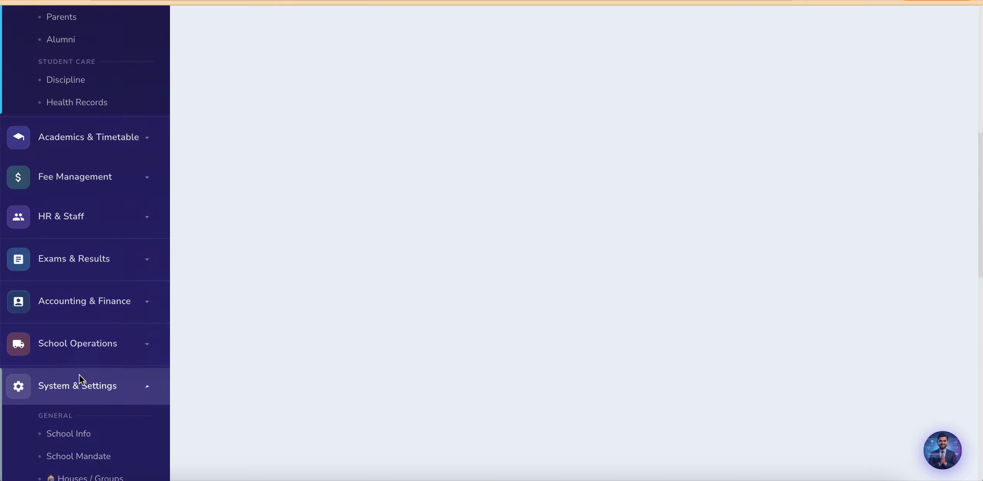
{"action": "scroll", "coordinate": [88, 305], "scroll_direction": "down", "scroll_amount": 6}
{"action": "left_click", "coordinate": [71, 178]}
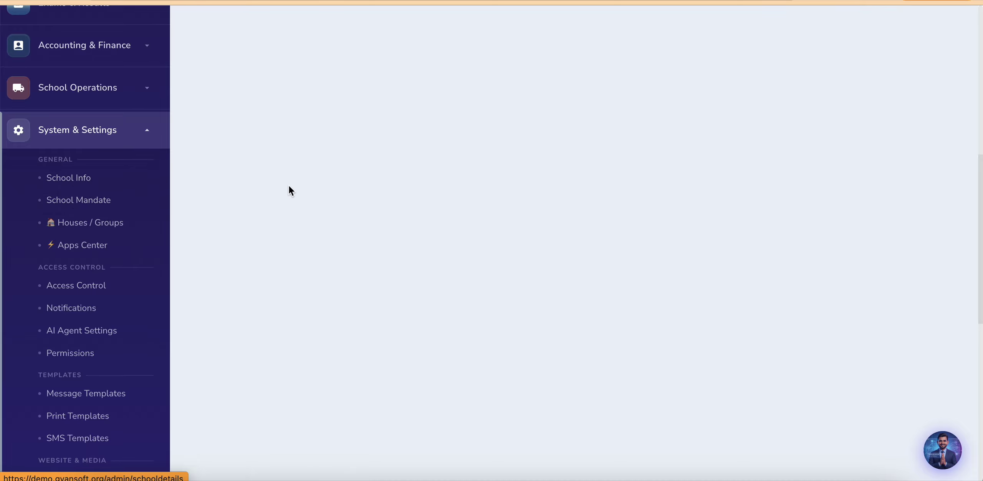
{"action": "left_click", "coordinate": [927, 65]}
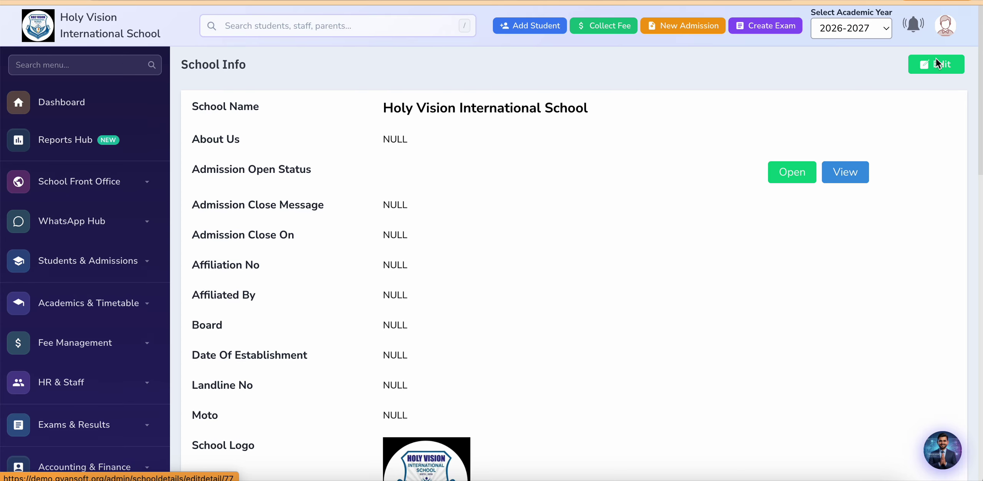
Step: Set Admission Closes On to 31 August 2026 and submit the school details form
{"action": "scroll", "coordinate": [388, 258], "scroll_direction": "down", "scroll_amount": 1}
{"action": "scroll", "coordinate": [388, 258], "scroll_direction": "down", "scroll_amount": 10}
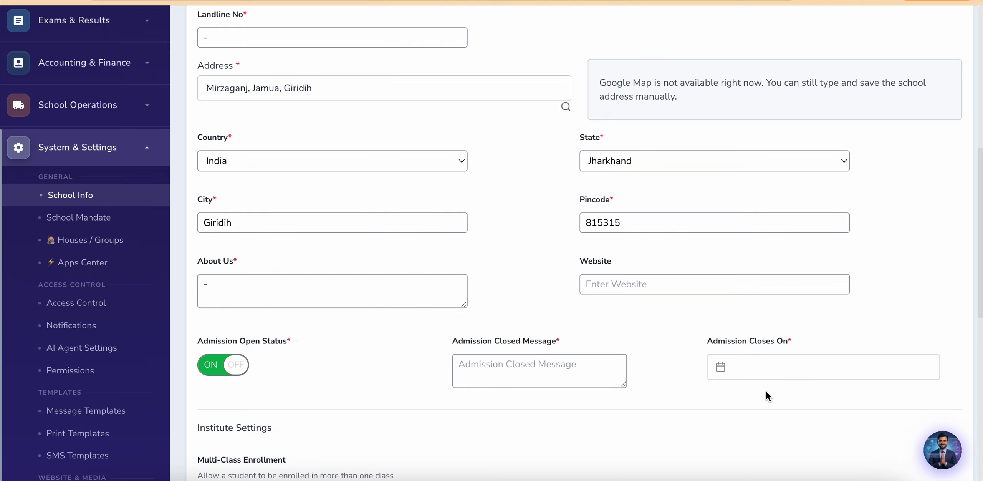
{"action": "left_click", "coordinate": [718, 367]}
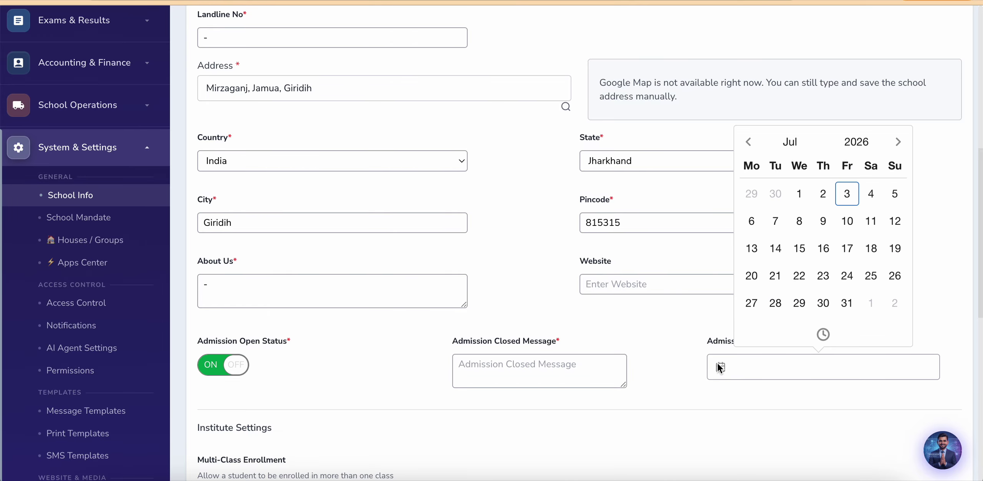
{"action": "left_click", "coordinate": [899, 142]}
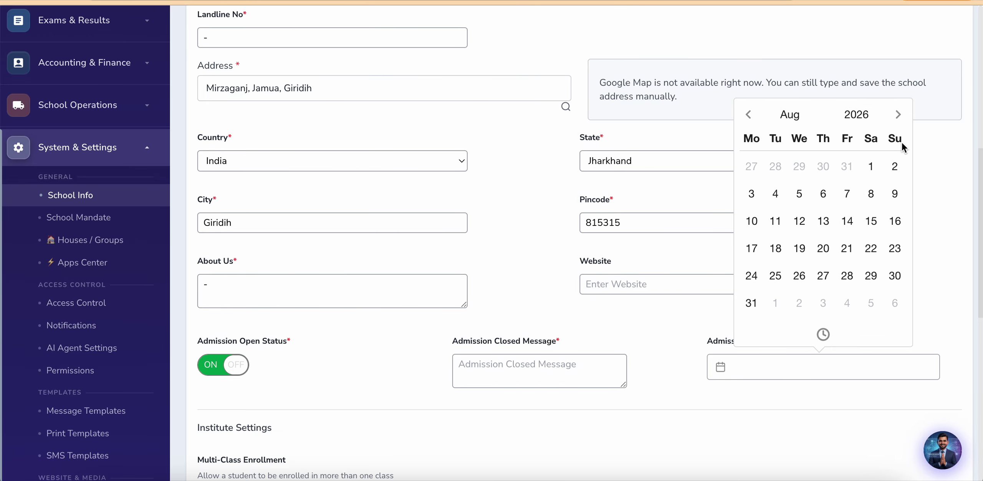
{"action": "left_click", "coordinate": [750, 303]}
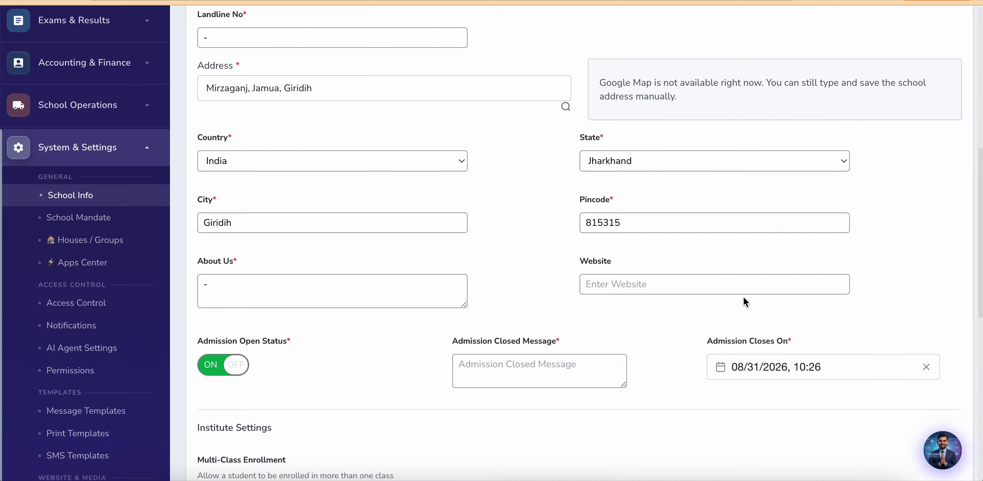
{"action": "scroll", "coordinate": [641, 407], "scroll_direction": "down", "scroll_amount": 3}
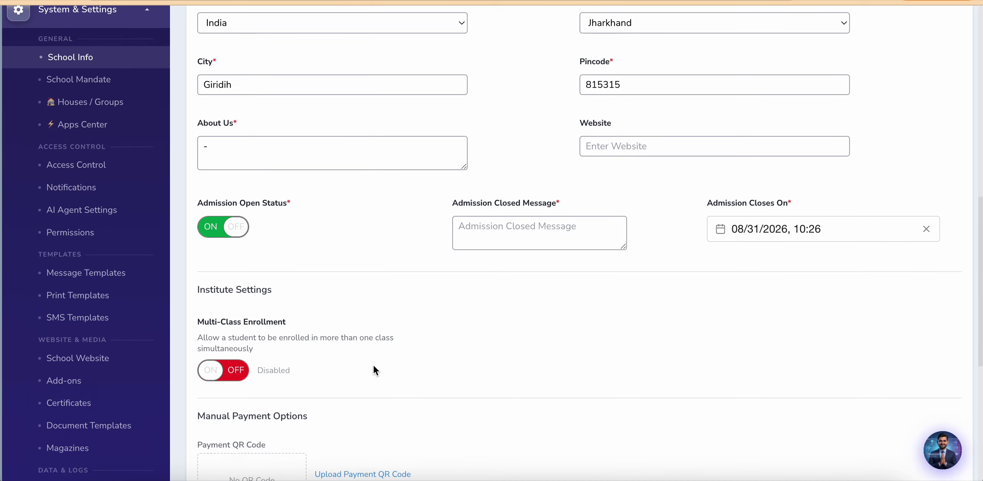
{"action": "scroll", "coordinate": [374, 365], "scroll_direction": "down", "scroll_amount": 9}
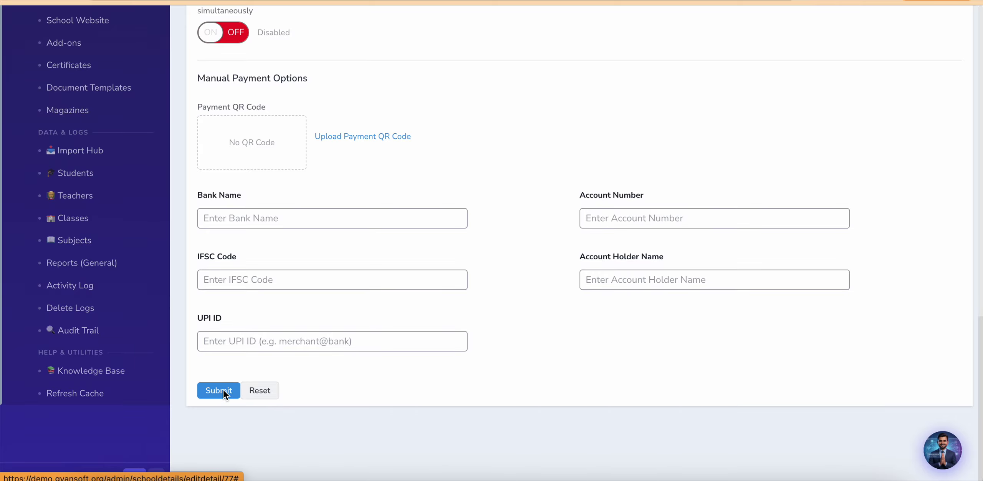
{"action": "left_click", "coordinate": [219, 390]}
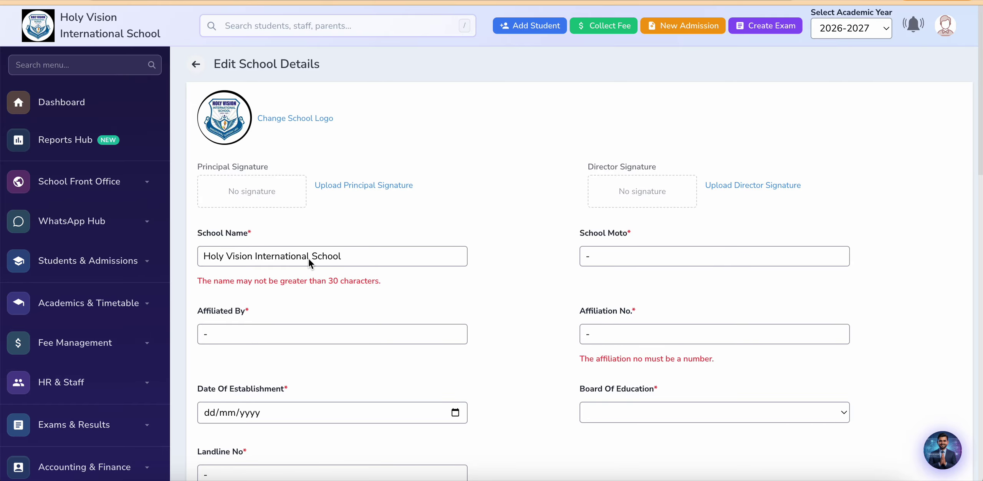
Step: Replace the dash in Affiliation No. with 12345, then scroll through the form and back up
{"action": "left_click", "coordinate": [632, 335]}
{"action": "key", "text": "BackSpace"}
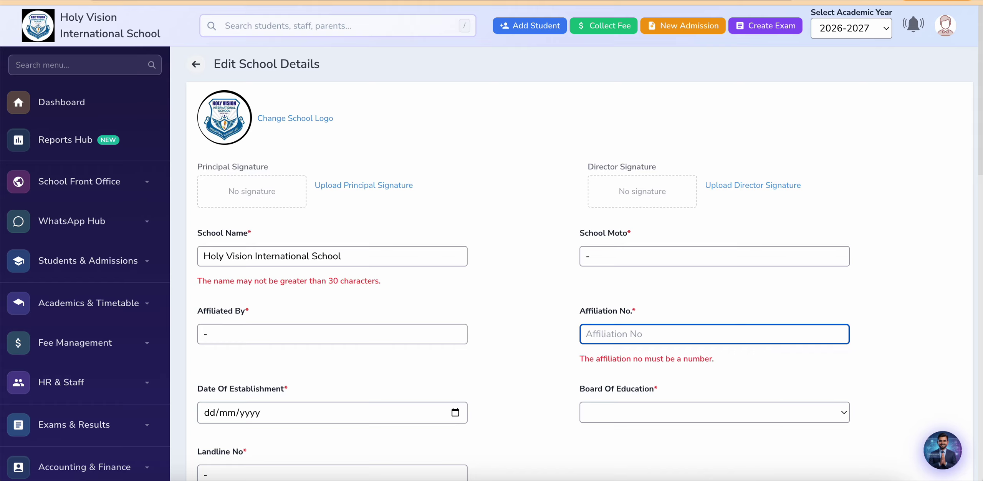
{"action": "type", "text": "12345"}
{"action": "left_click", "coordinate": [534, 378]}
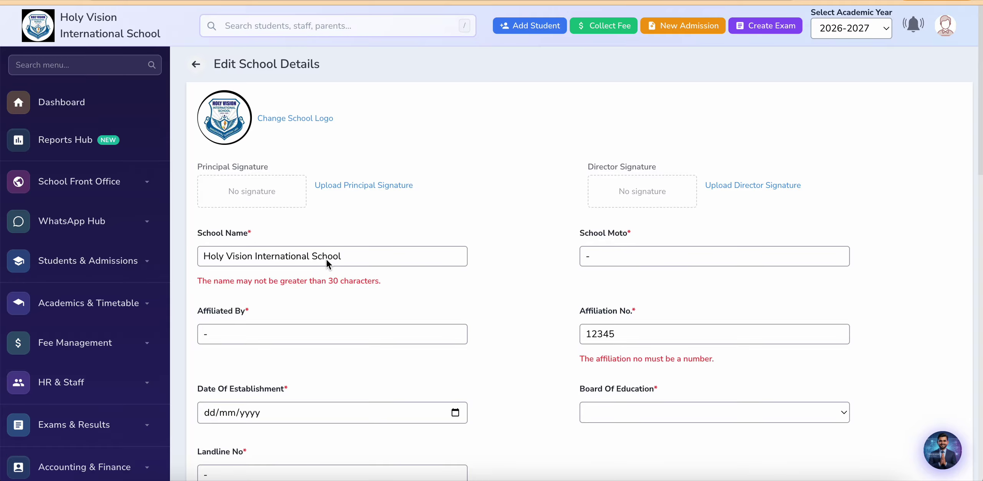
{"action": "scroll", "coordinate": [473, 328], "scroll_direction": "down", "scroll_amount": 10}
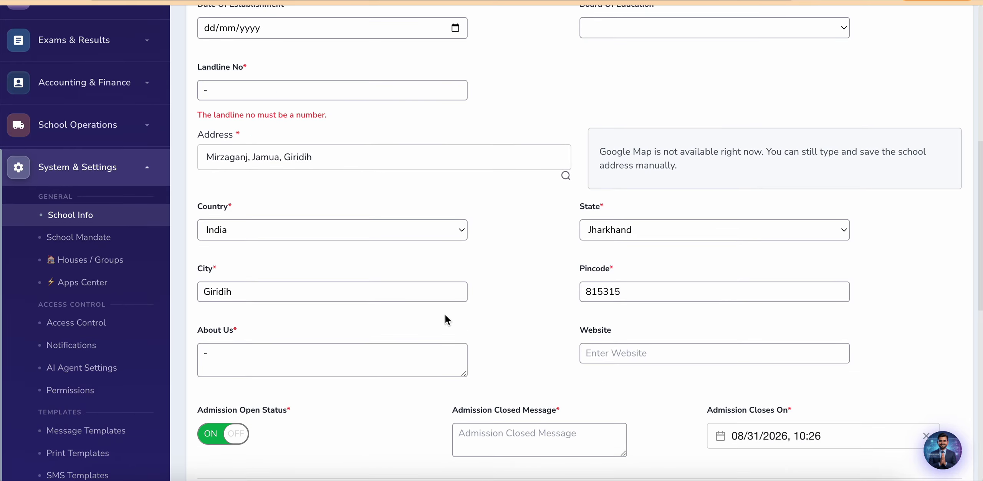
{"action": "scroll", "coordinate": [387, 266], "scroll_direction": "up", "scroll_amount": 2}
{"action": "scroll", "coordinate": [386, 265], "scroll_direction": "down", "scroll_amount": 5}
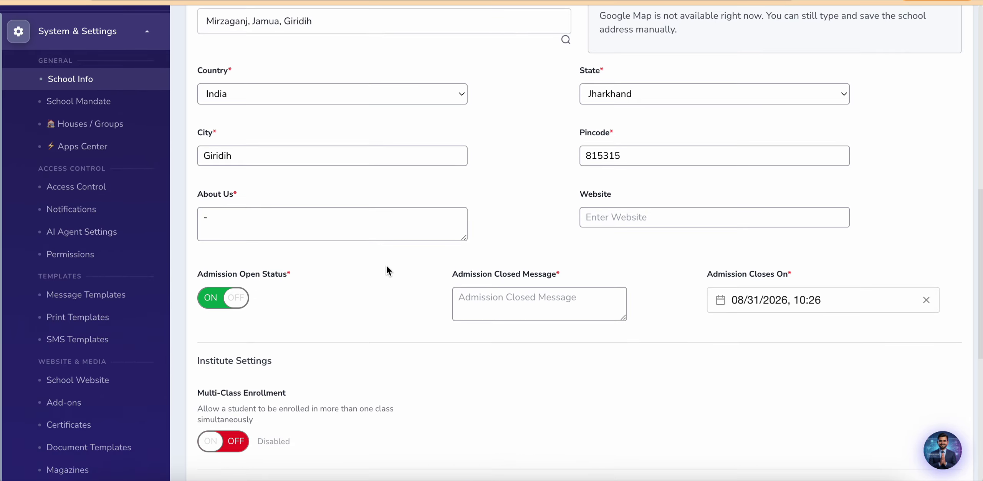
{"action": "scroll", "coordinate": [386, 265], "scroll_direction": "up", "scroll_amount": 13}
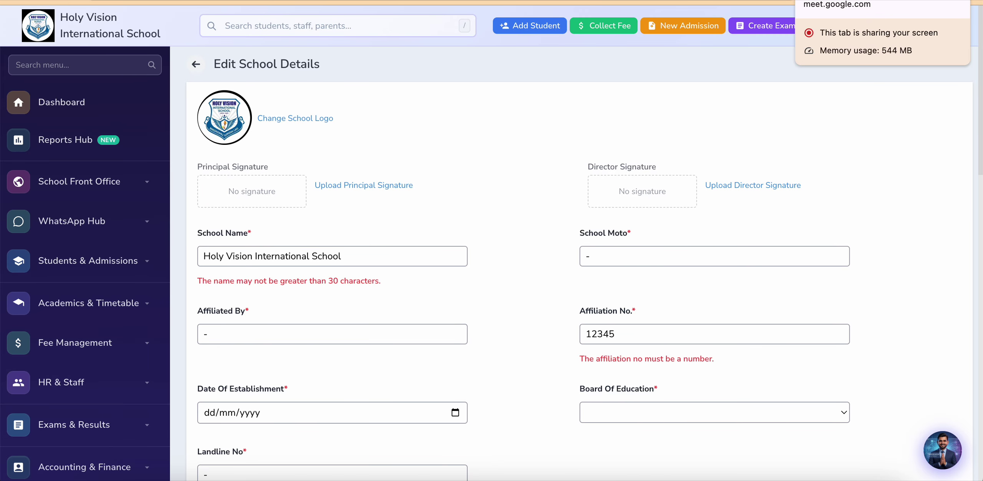
Step: Check the Google Meet presentation, then return to the Site Admin schools list
{"action": "left_click", "coordinate": [813, 1]}
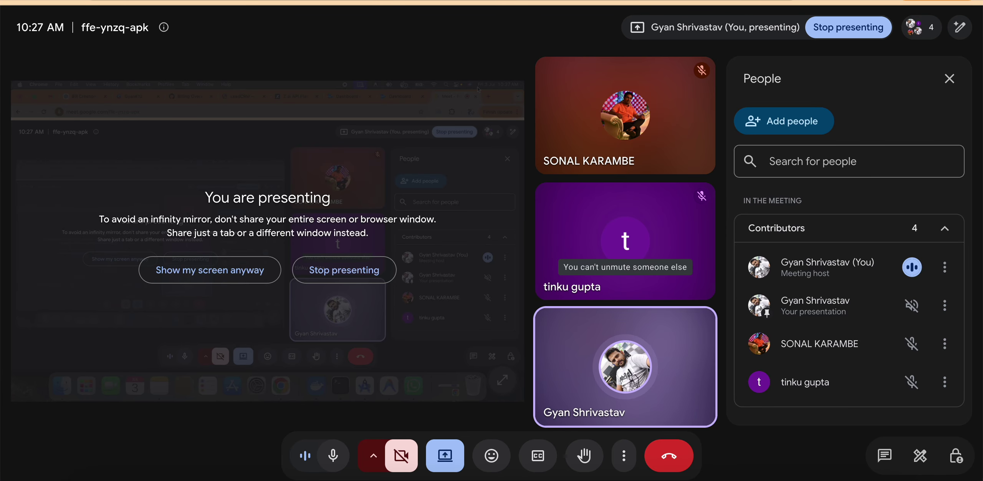
{"action": "left_click", "coordinate": [745, 0]}
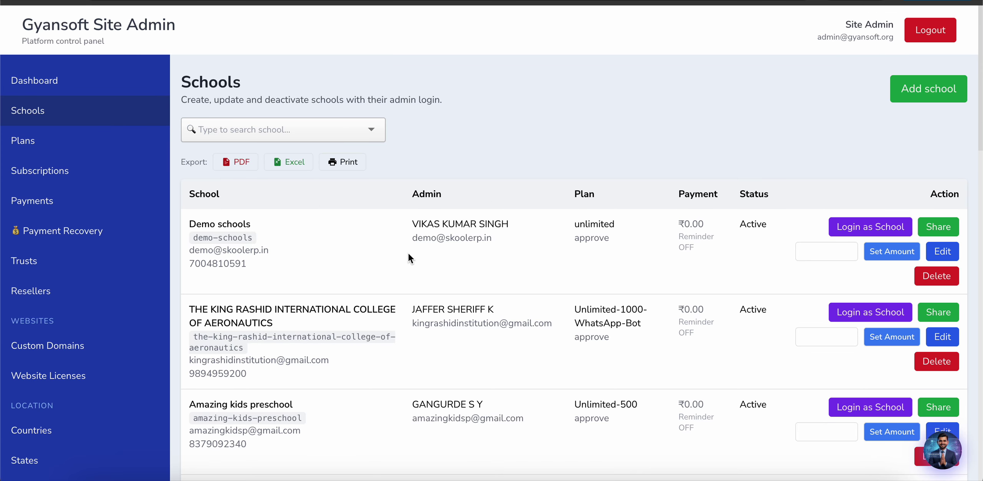
Step: Browse to page 6 of the schools list, search for 'dem' and 'gya', then log out
{"action": "scroll", "coordinate": [312, 341], "scroll_direction": "down", "scroll_amount": 15}
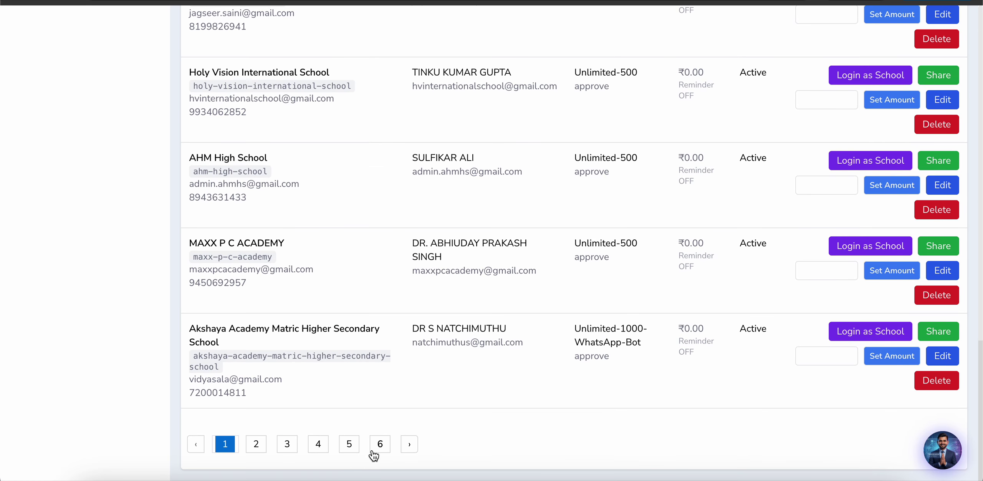
{"action": "left_click", "coordinate": [380, 445]}
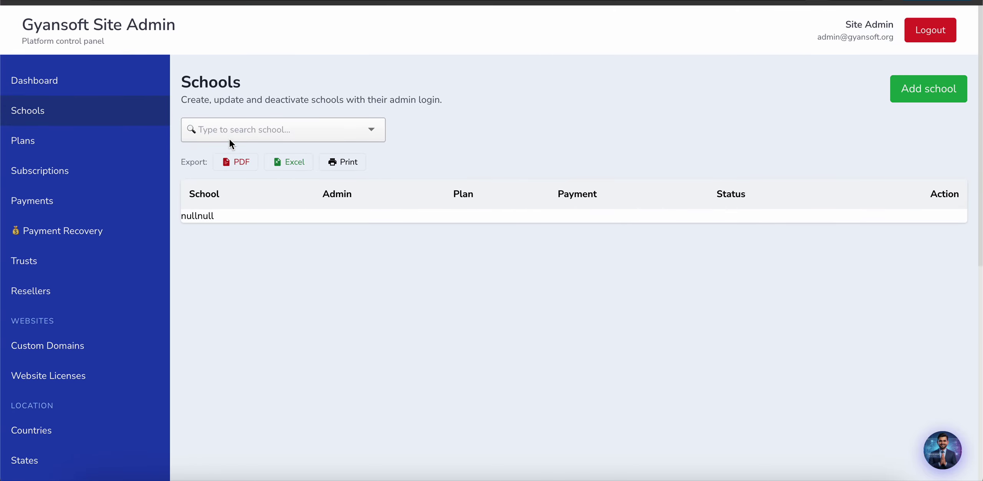
{"action": "left_click", "coordinate": [271, 135]}
{"action": "type", "text": "dem"}
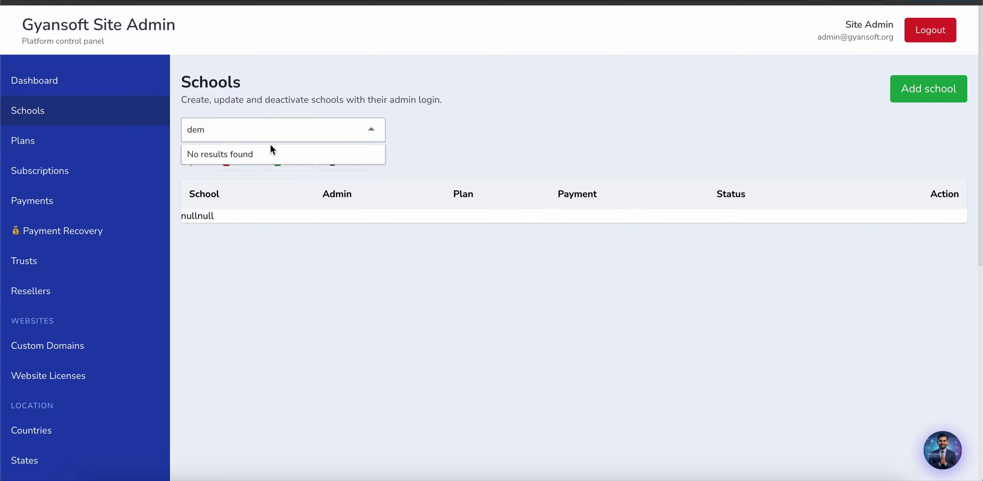
{"action": "key", "text": "BackSpace"}
{"action": "key", "text": "BackSpace"}
{"action": "key", "text": "BackSpace"}
{"action": "type", "text": "gya"}
{"action": "left_click", "coordinate": [932, 34]}
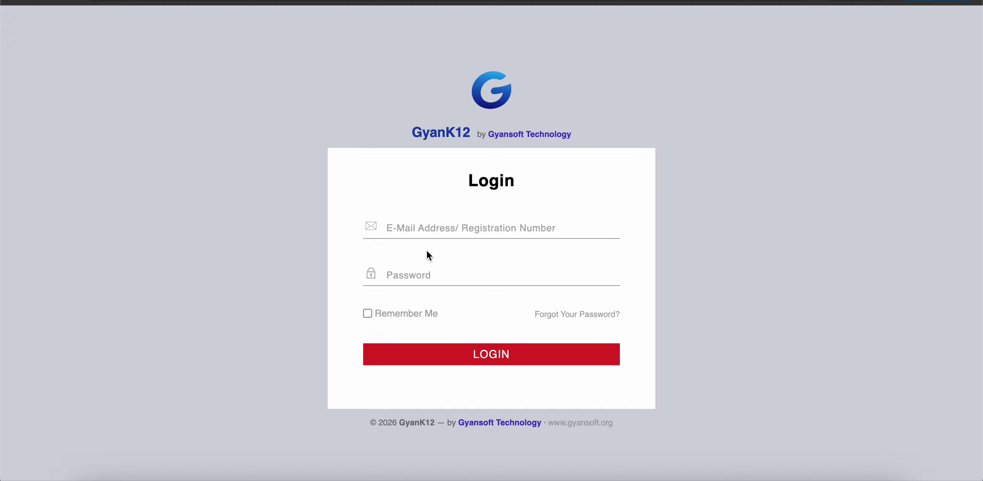
Step: Sign in with the saved demo school account, correcting the mistyped e-mail domain
{"action": "left_click", "coordinate": [438, 222]}
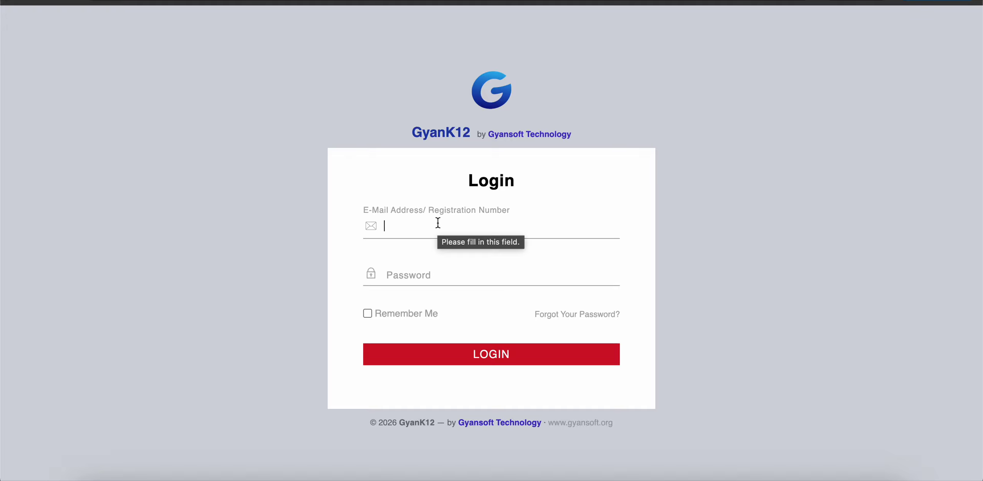
{"action": "left_click", "coordinate": [483, 273]}
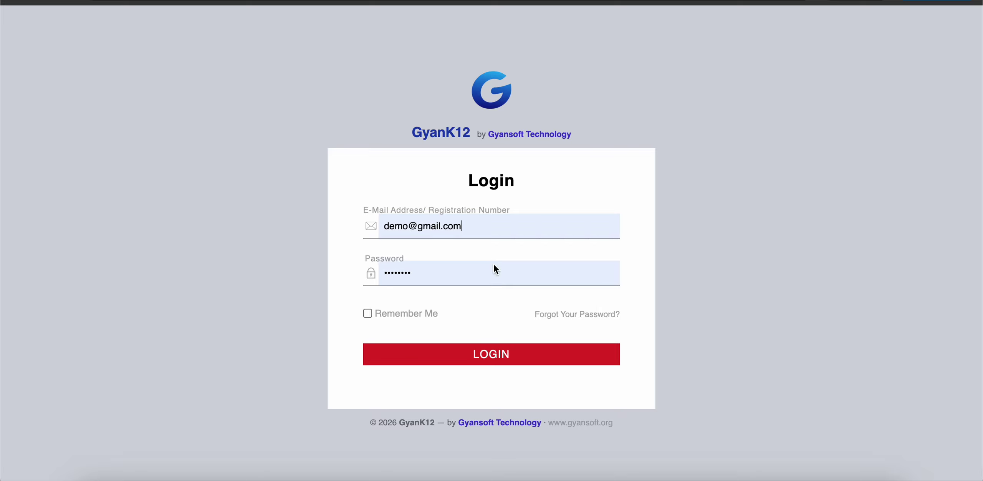
{"action": "double_click", "coordinate": [435, 226]}
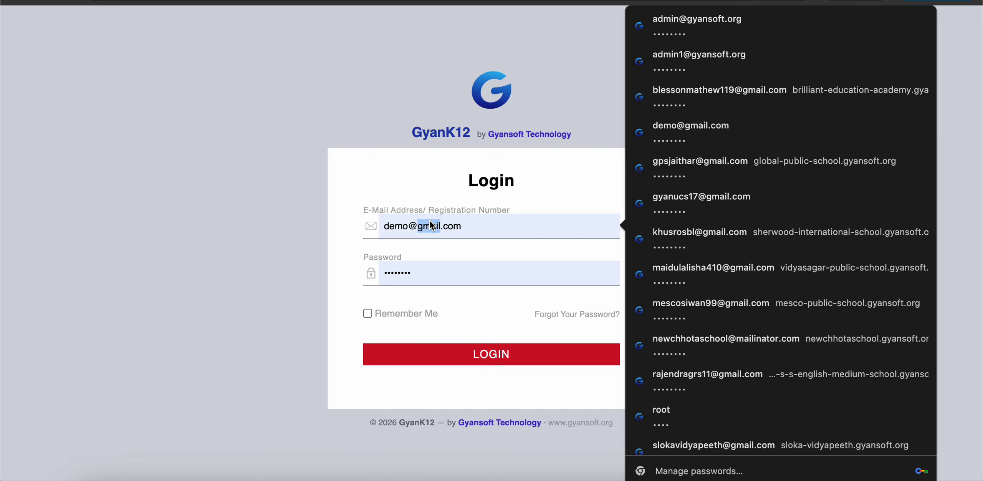
{"action": "left_click", "coordinate": [464, 226]}
{"action": "key", "text": "BackSpace"}
{"action": "key", "text": "BackSpace"}
{"action": "key", "text": "BackSpace"}
{"action": "key", "text": "BackSpace"}
{"action": "key", "text": "BackSpace"}
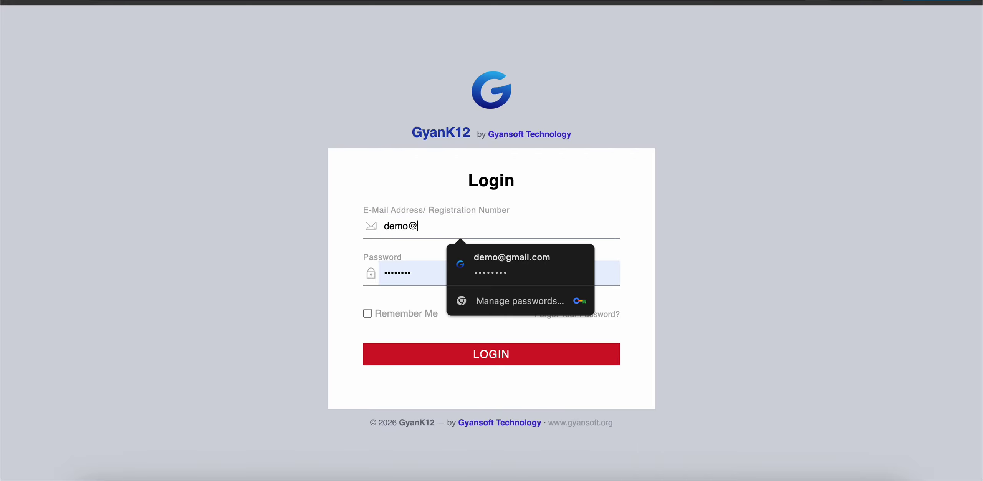
{"action": "type", "text": "gyansoft"}
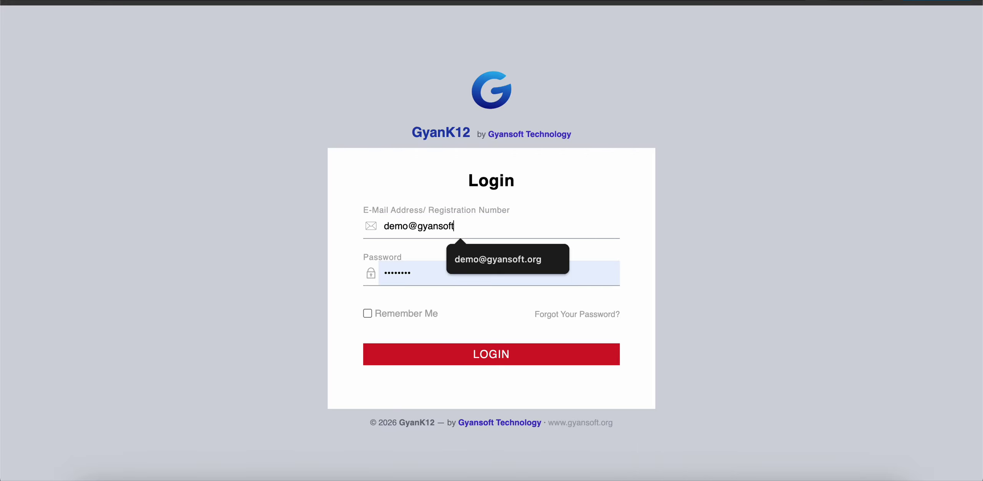
{"action": "type", "text": ".oirg"}
{"action": "key", "text": "BackSpace"}
{"action": "key", "text": "BackSpace"}
{"action": "key", "text": "BackSpace"}
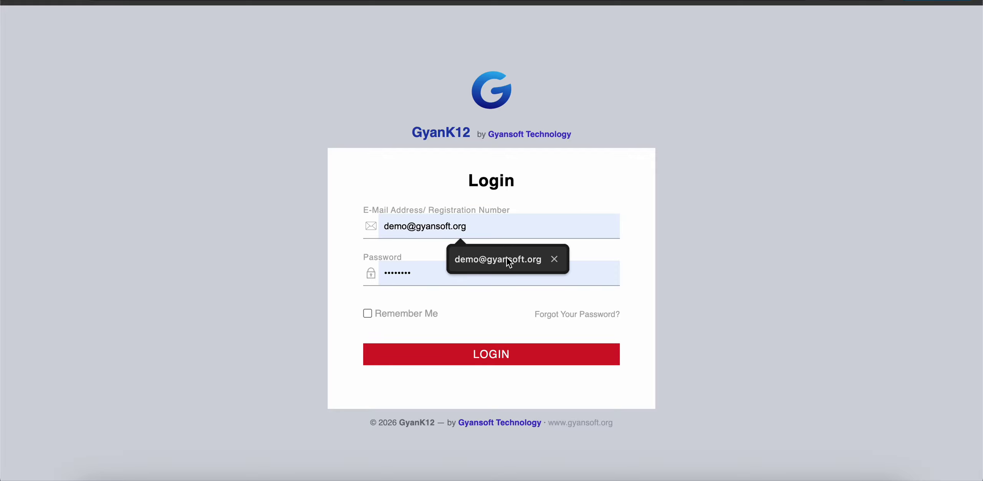
{"action": "left_click", "coordinate": [553, 258]}
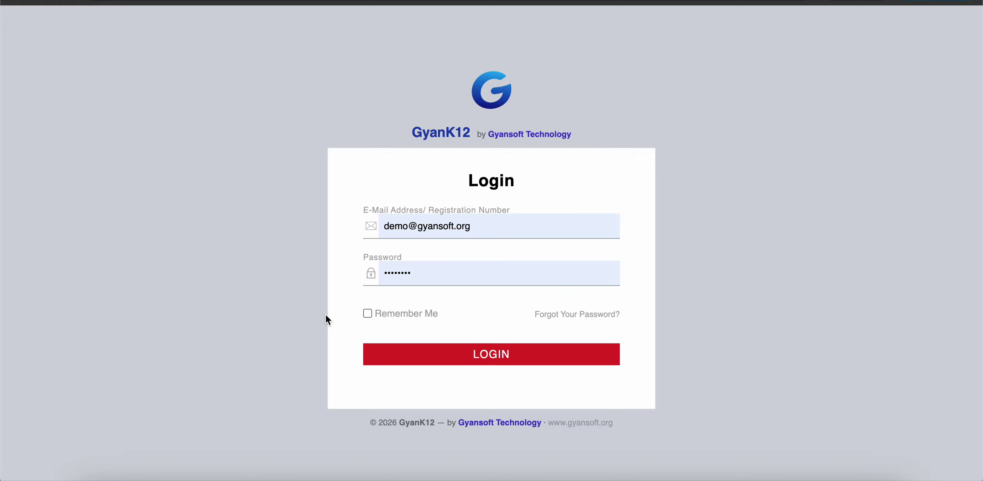
{"action": "key", "text": "Return"}
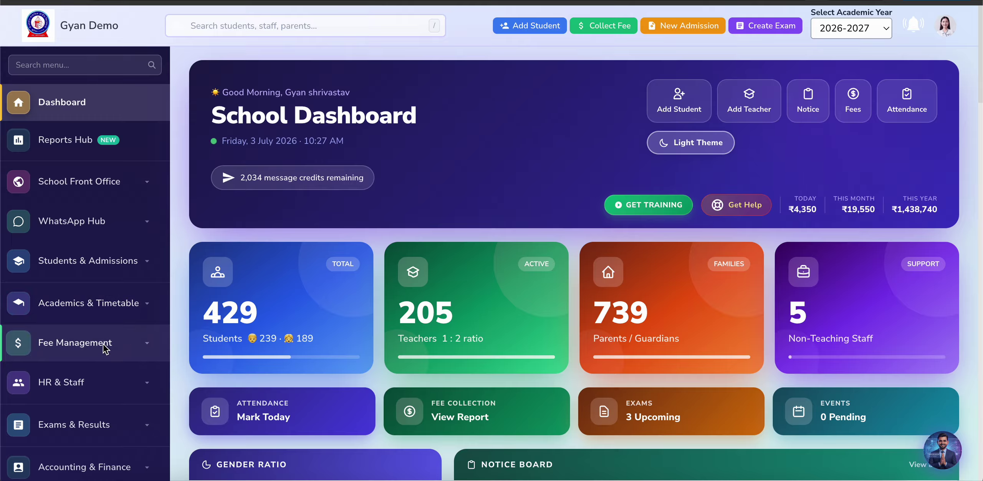
Step: Open the All Admissions list under Students & Admissions
{"action": "left_click", "coordinate": [101, 262]}
{"action": "scroll", "coordinate": [99, 338], "scroll_direction": "down", "scroll_amount": 1}
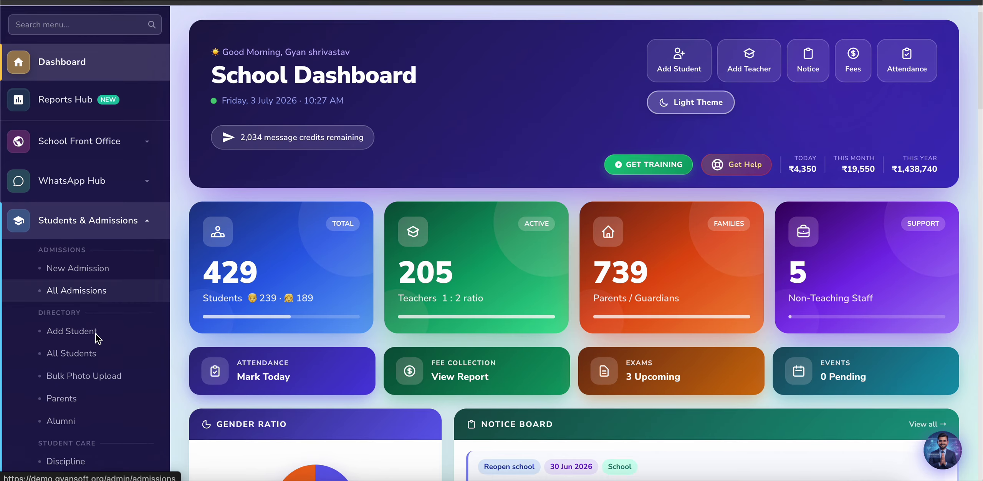
{"action": "left_click", "coordinate": [81, 276]}
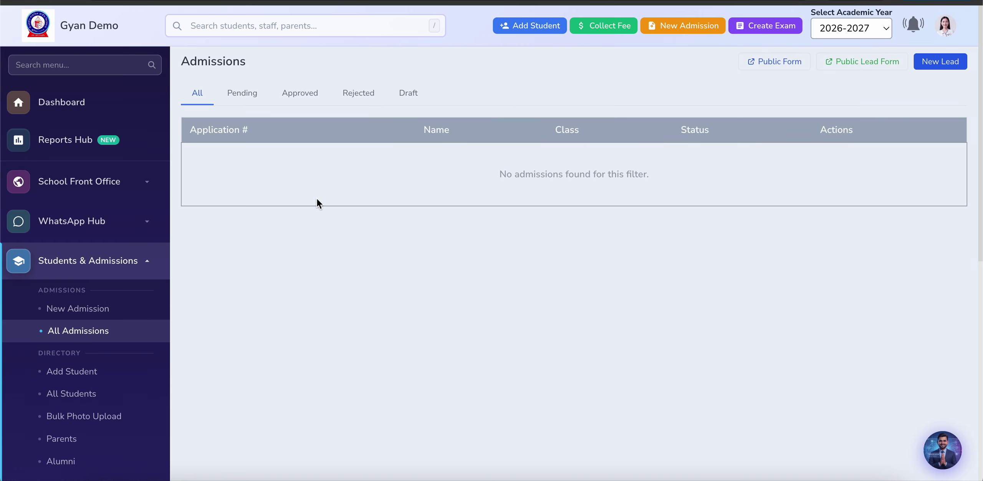
{"action": "scroll", "coordinate": [544, 229], "scroll_direction": "down", "scroll_amount": 2}
{"action": "scroll", "coordinate": [545, 229], "scroll_direction": "up", "scroll_amount": 1}
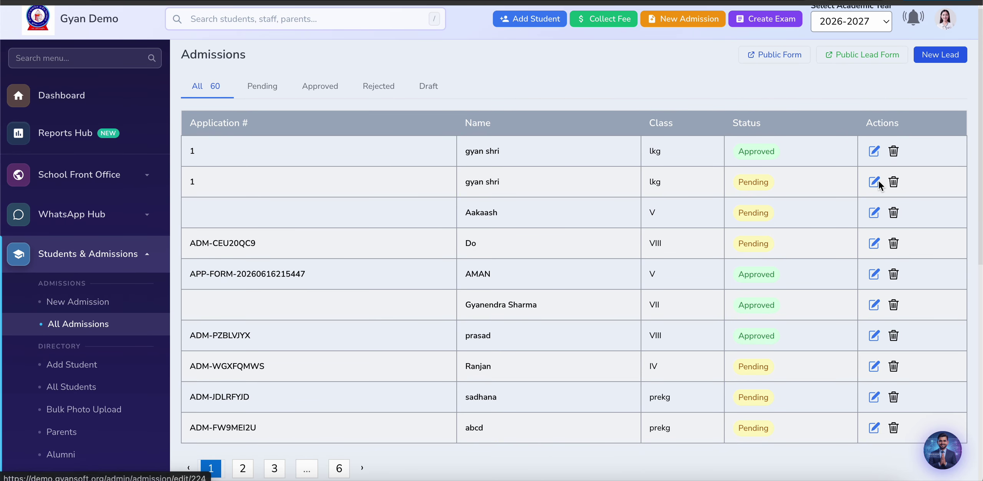
Step: Approve the second application into section A with WhatsApp notice, save, and proceed to fee collection
{"action": "left_click", "coordinate": [874, 181]}
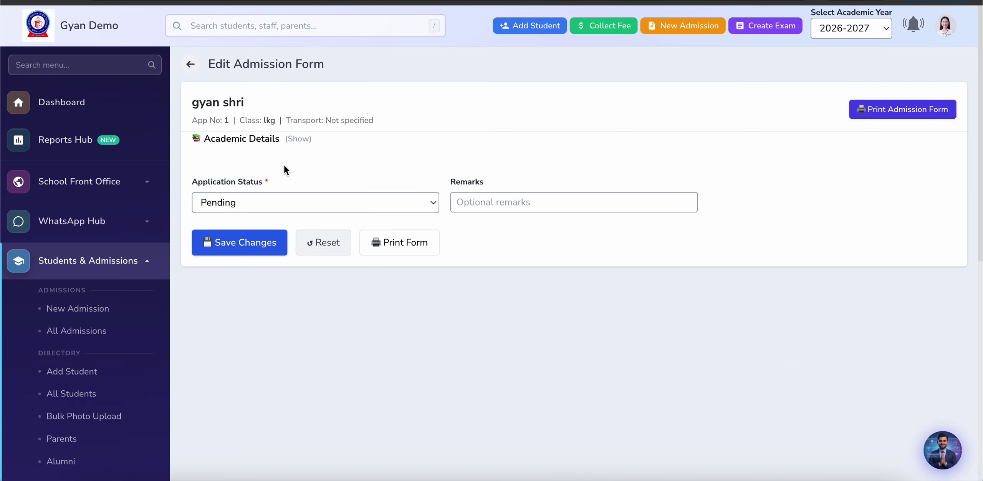
{"action": "left_click", "coordinate": [281, 202]}
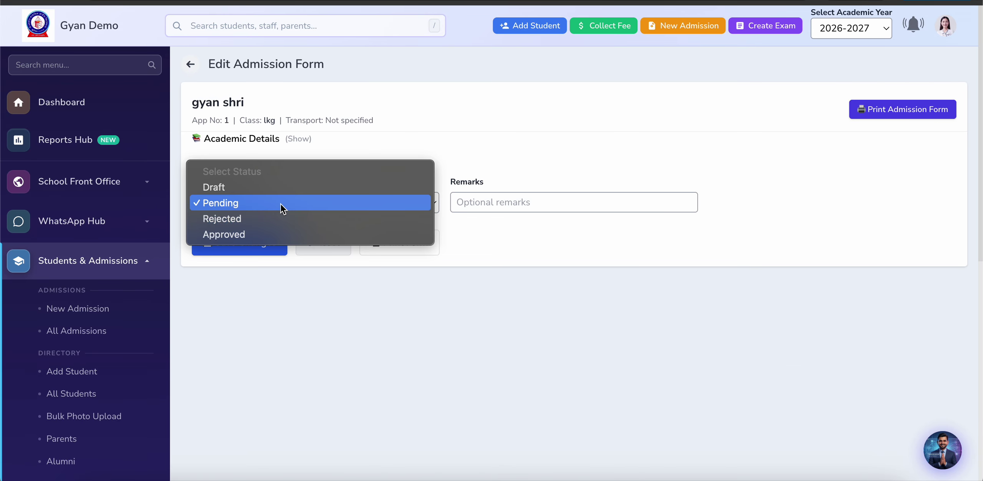
{"action": "left_click", "coordinate": [253, 234]}
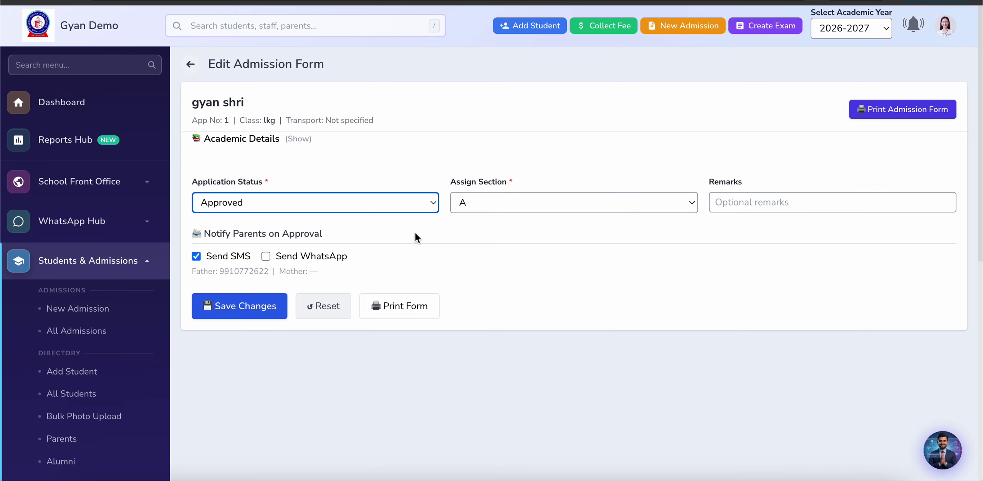
{"action": "left_click", "coordinate": [517, 199]}
{"action": "left_click", "coordinate": [518, 202]}
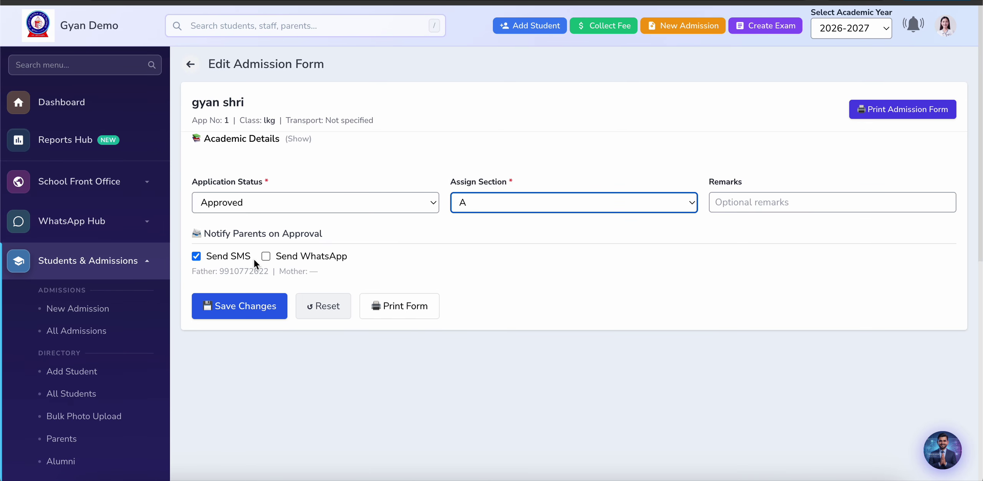
{"action": "left_click", "coordinate": [265, 258]}
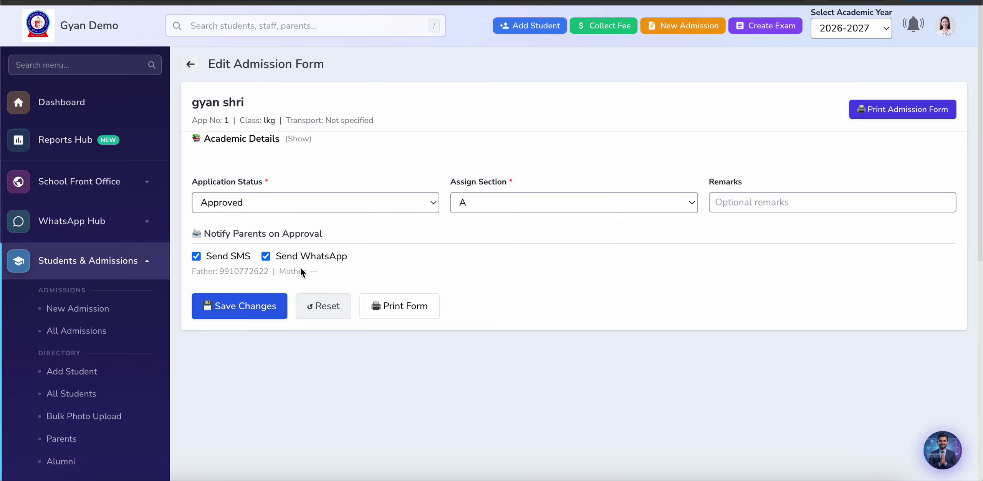
{"action": "left_click", "coordinate": [229, 311]}
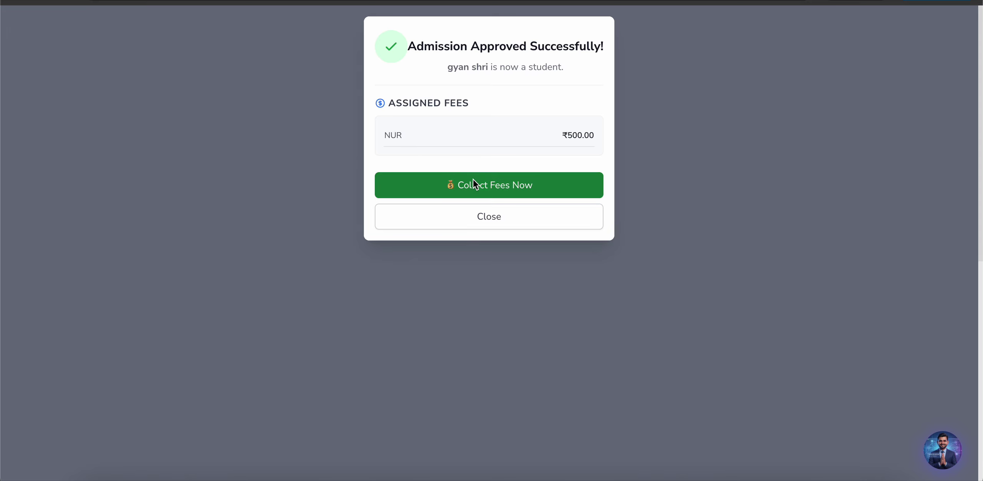
{"action": "left_click", "coordinate": [490, 188]}
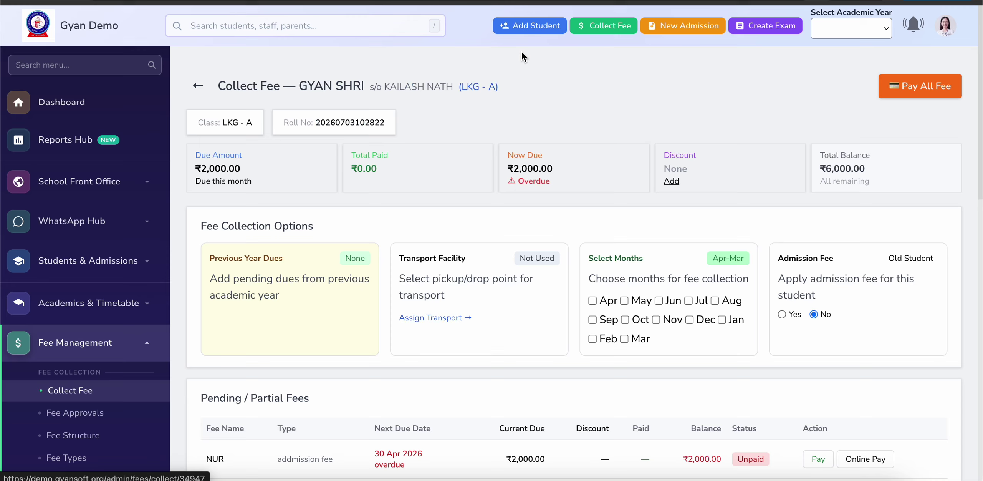
Step: From the Collect Fee page, start Pay All Fee with the ₹1,500.00 due as the amount
{"action": "scroll", "coordinate": [392, 362], "scroll_direction": "down", "scroll_amount": 5}
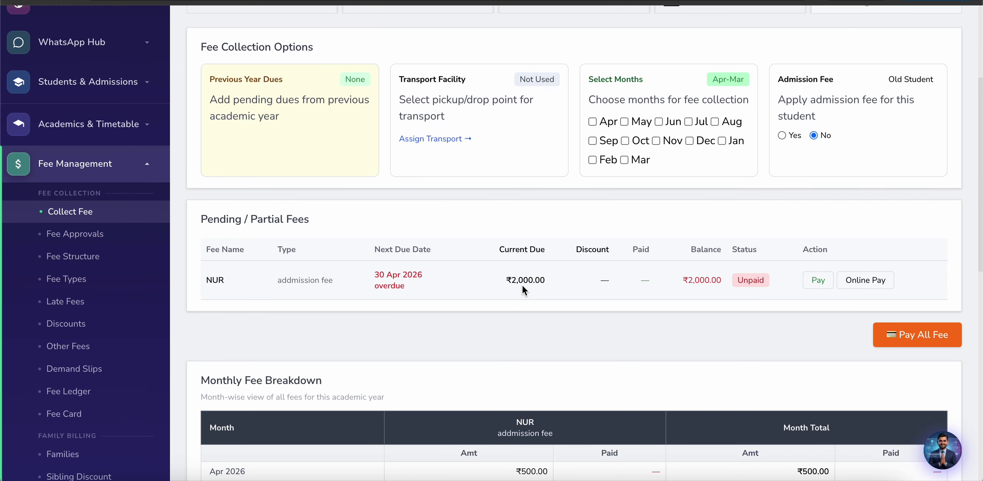
{"action": "scroll", "coordinate": [814, 351], "scroll_direction": "down", "scroll_amount": 2}
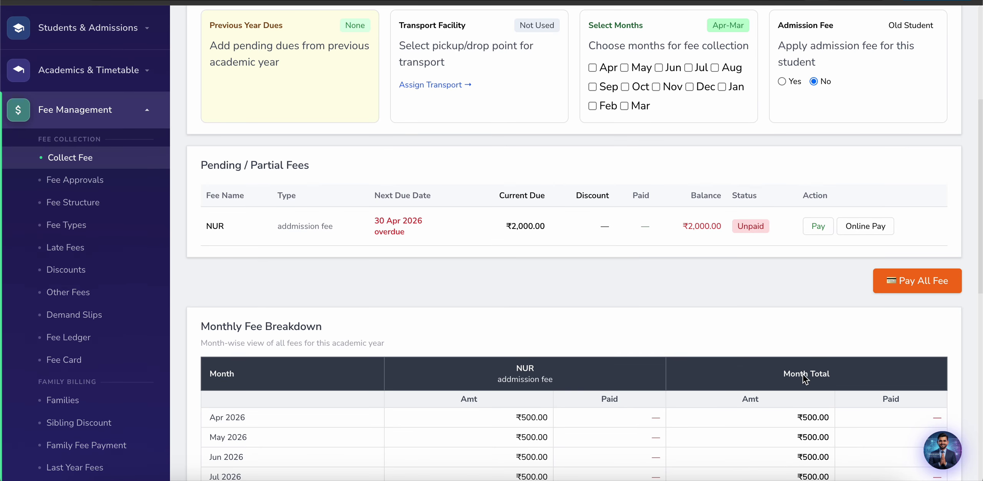
{"action": "scroll", "coordinate": [803, 375], "scroll_direction": "down", "scroll_amount": 10}
{"action": "scroll", "coordinate": [803, 374], "scroll_direction": "up", "scroll_amount": 12}
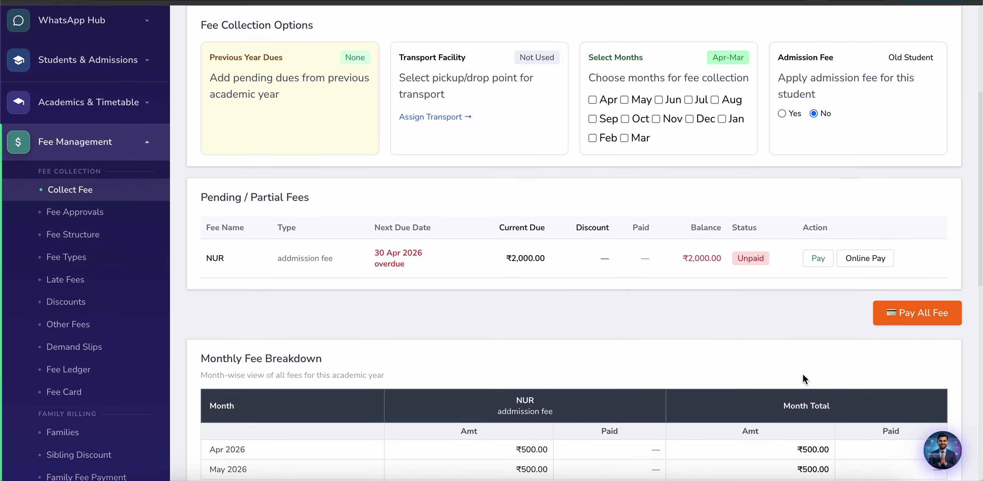
{"action": "scroll", "coordinate": [805, 379], "scroll_direction": "up", "scroll_amount": 2}
{"action": "left_click", "coordinate": [912, 395]}
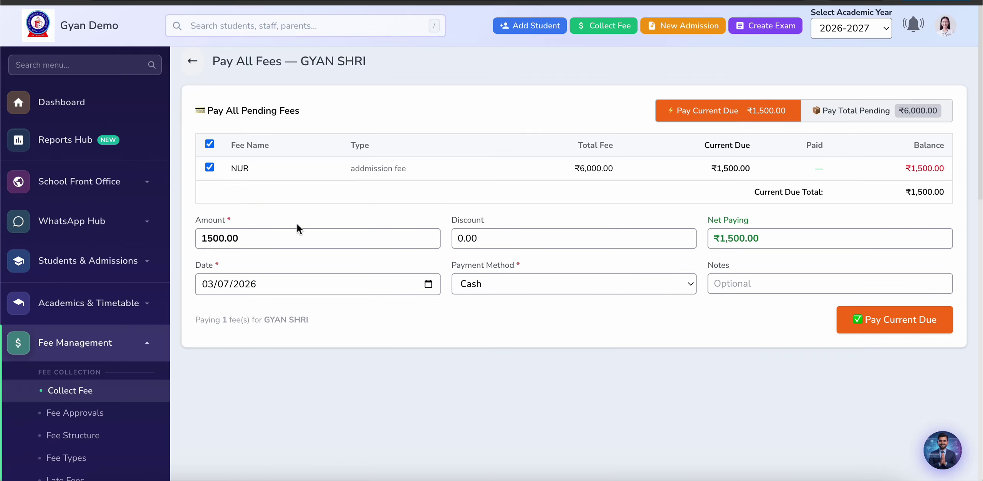
{"action": "left_click", "coordinate": [277, 236]}
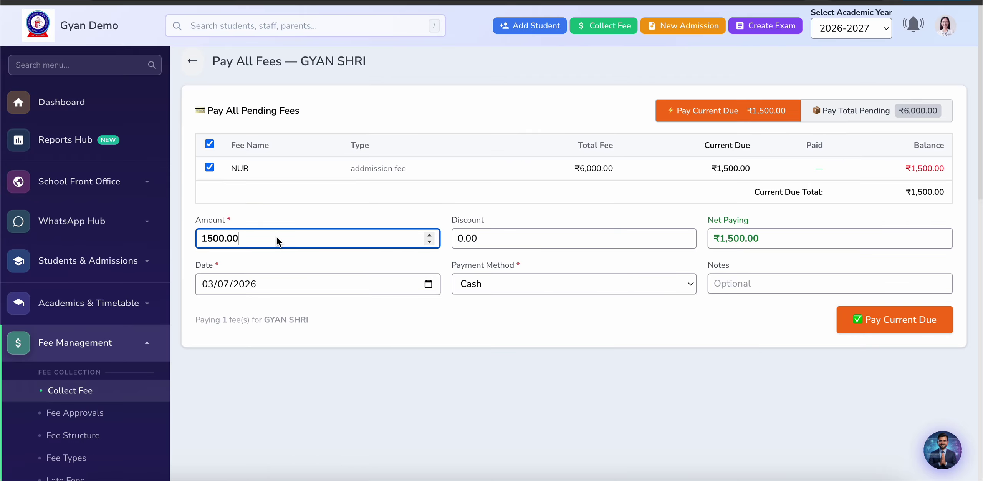
Step: Pay ₹1000 in cash toward the current due and review the generated fee receipt
{"action": "key", "text": "BackSpace"}
{"action": "key", "text": "BackSpace"}
{"action": "key", "text": "BackSpace"}
{"action": "key", "text": "BackSpace"}
{"action": "key", "text": "BackSpace"}
{"action": "key", "text": "BackSpace"}
{"action": "key", "text": "BackSpace"}
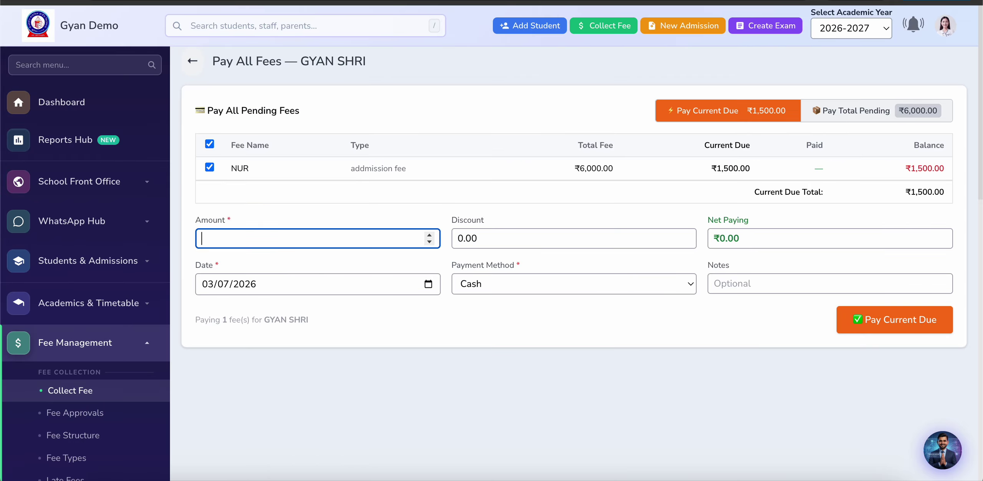
{"action": "type", "text": "1000"}
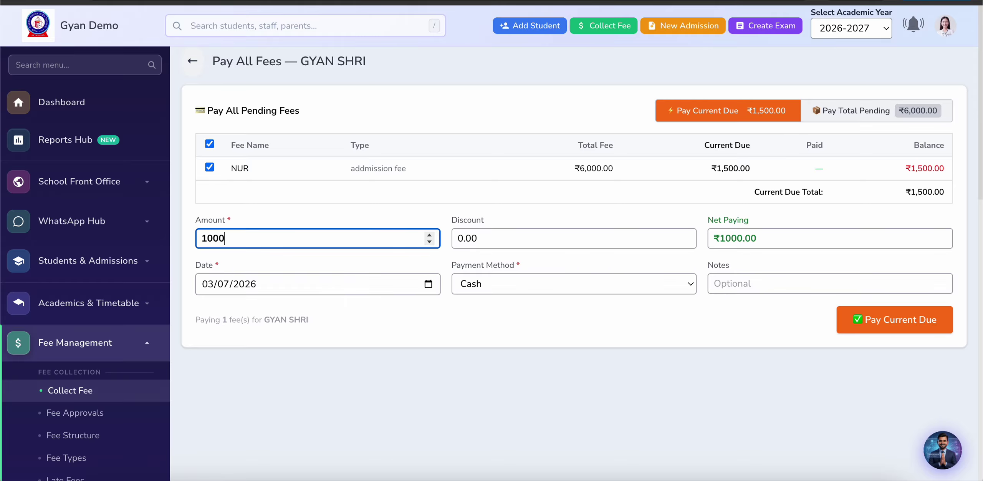
{"action": "left_click", "coordinate": [876, 326]}
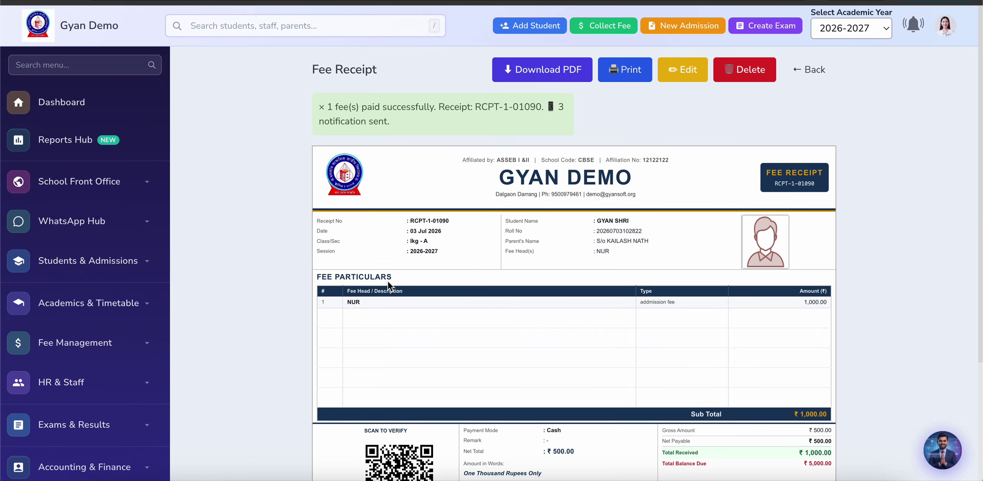
{"action": "scroll", "coordinate": [237, 342], "scroll_direction": "down", "scroll_amount": 2}
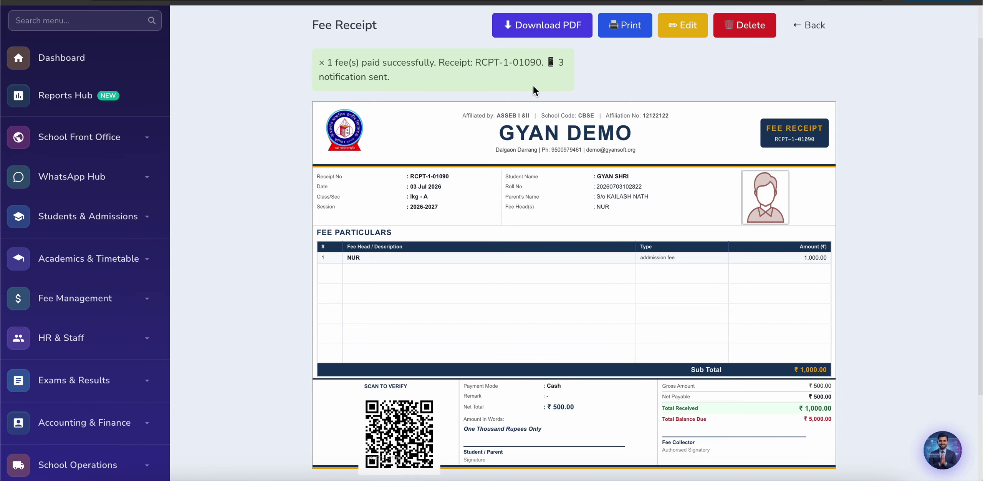
{"action": "scroll", "coordinate": [452, 198], "scroll_direction": "down", "scroll_amount": 2}
{"action": "scroll", "coordinate": [451, 198], "scroll_direction": "up", "scroll_amount": 4}
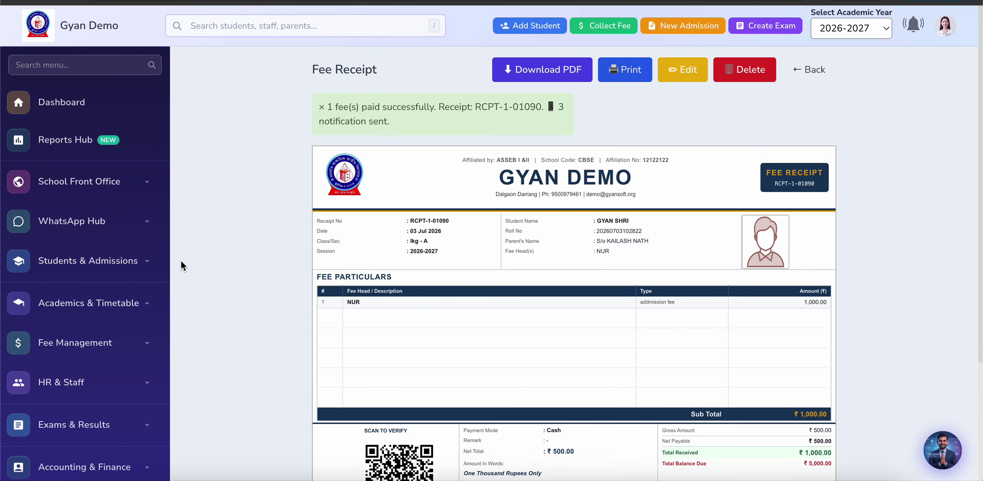
{"action": "scroll", "coordinate": [206, 312], "scroll_direction": "down", "scroll_amount": 2}
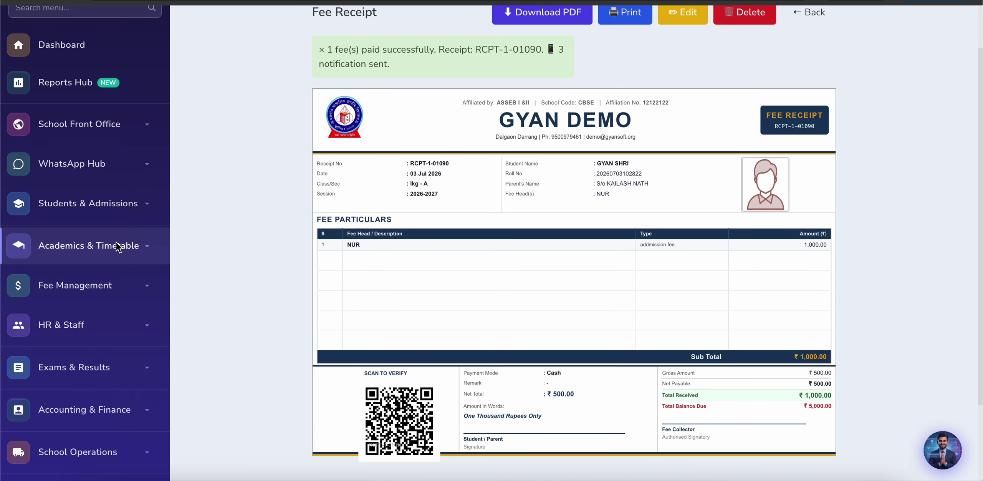
Step: Look through the Add Student form, then move on to the All Students list for PREKG - B
{"action": "left_click", "coordinate": [110, 214]}
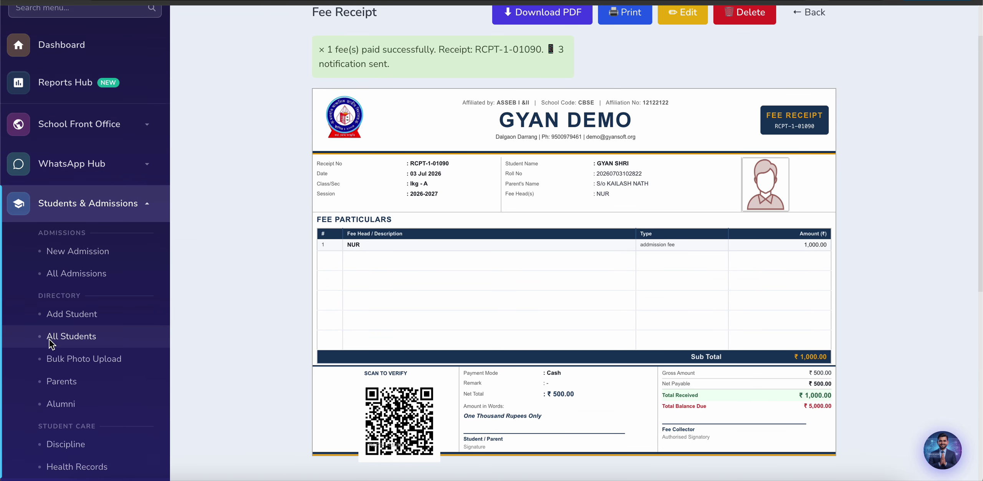
{"action": "left_click", "coordinate": [72, 314]}
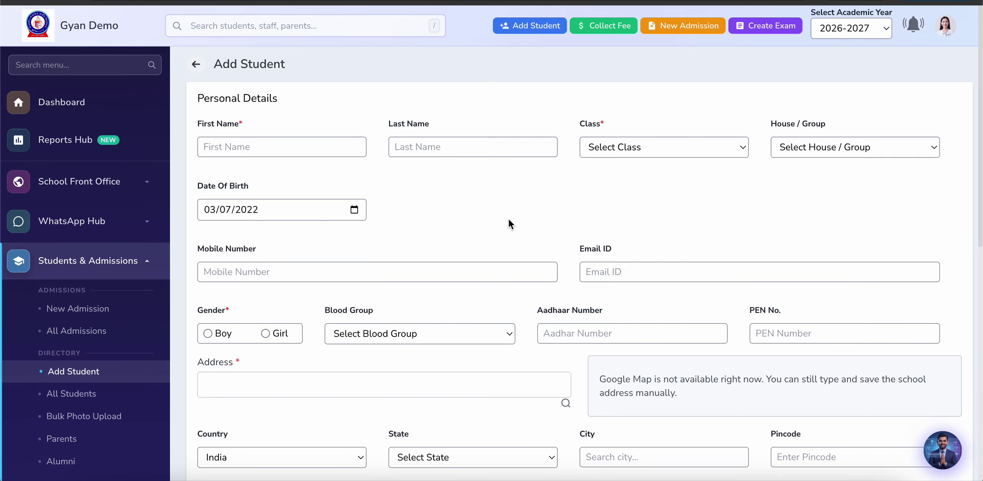
{"action": "scroll", "coordinate": [510, 220], "scroll_direction": "down", "scroll_amount": 6}
{"action": "scroll", "coordinate": [508, 219], "scroll_direction": "down", "scroll_amount": 5}
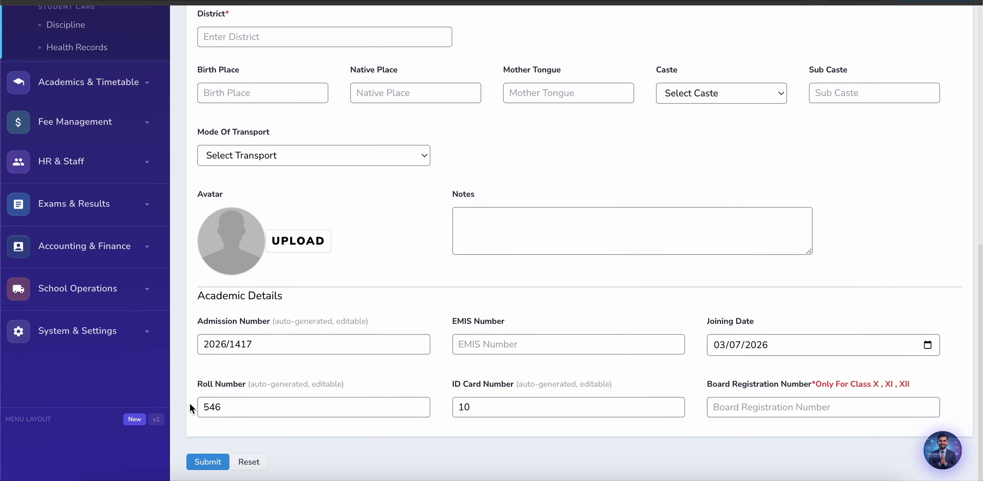
{"action": "scroll", "coordinate": [504, 421], "scroll_direction": "down", "scroll_amount": 1}
{"action": "left_click", "coordinate": [208, 458]}
{"action": "scroll", "coordinate": [282, 308], "scroll_direction": "down", "scroll_amount": 4}
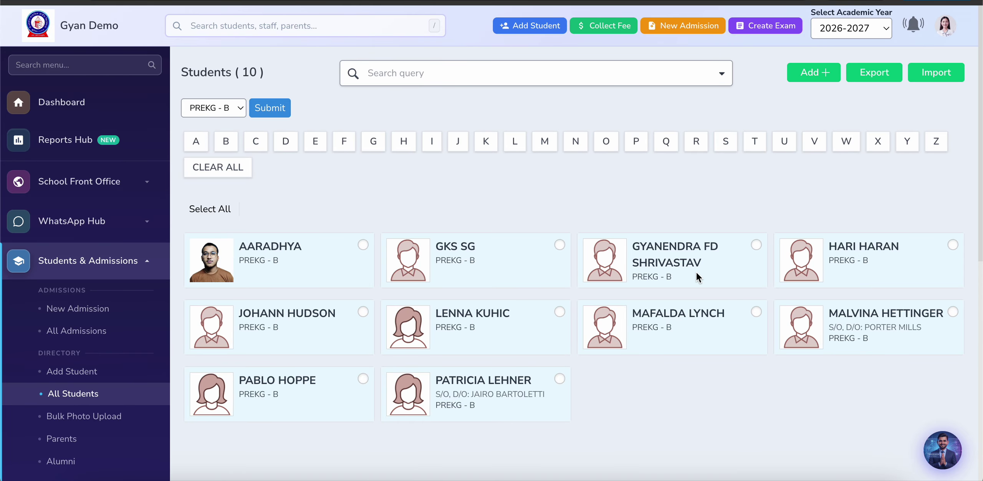
Step: Search the sidebar menu for 'imp' and open the Import Hub page
{"action": "scroll", "coordinate": [170, 373], "scroll_direction": "down", "scroll_amount": 3}
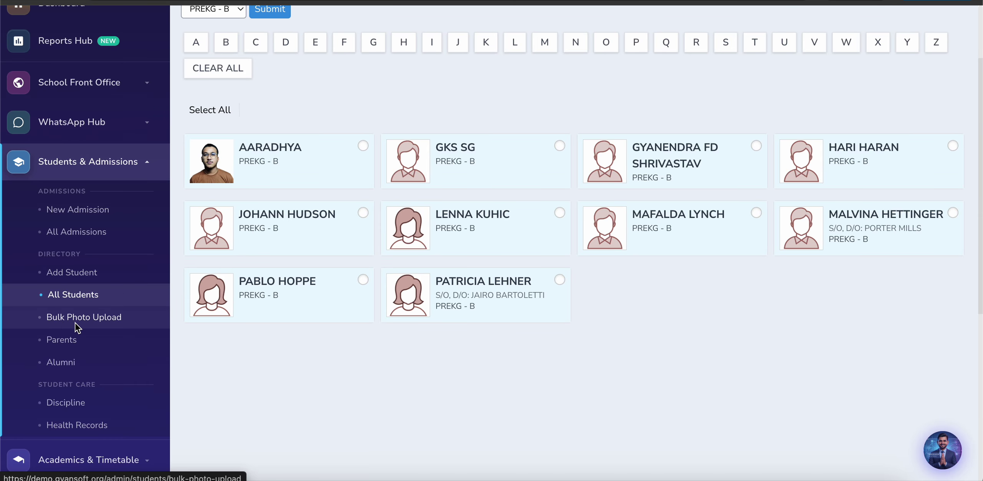
{"action": "scroll", "coordinate": [100, 317], "scroll_direction": "up", "scroll_amount": 3}
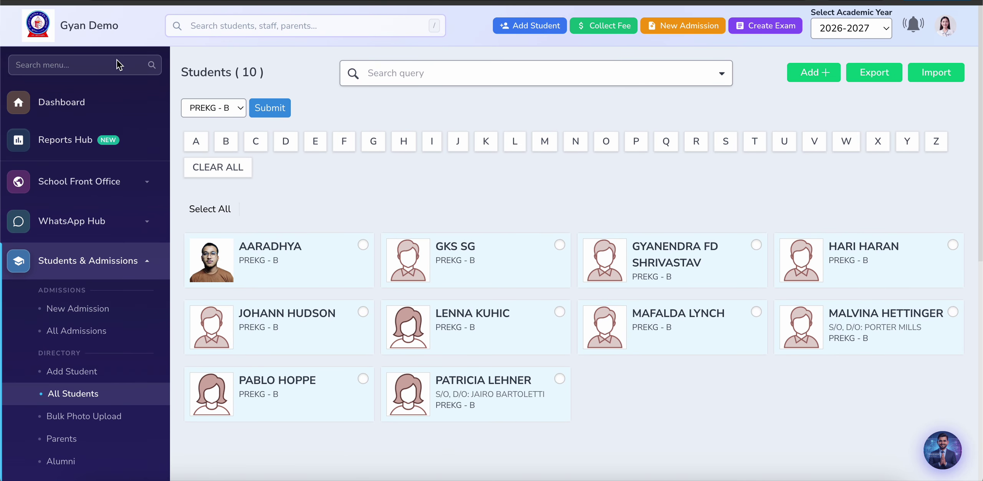
{"action": "left_click", "coordinate": [114, 66]}
{"action": "type", "text": "i"}
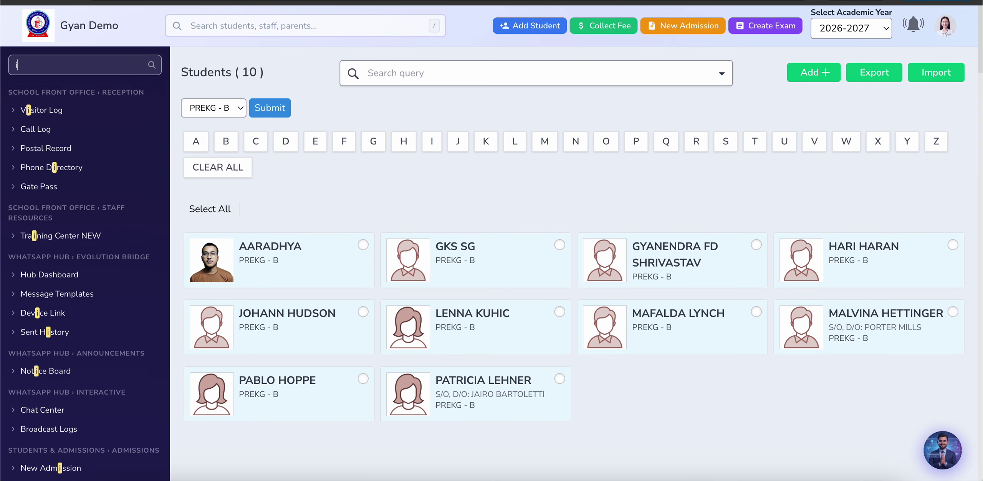
{"action": "type", "text": "ns"}
{"action": "key", "text": "BackSpace"}
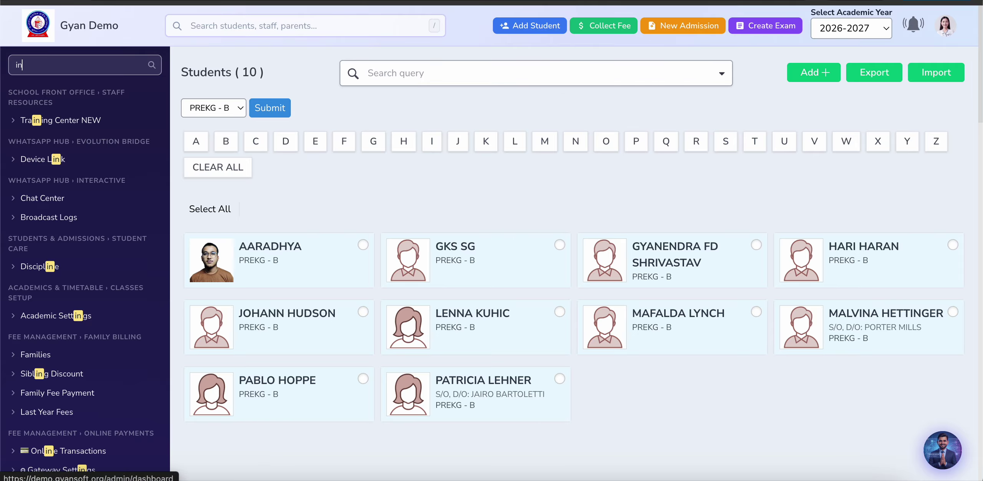
{"action": "key", "text": "BackSpace"}
{"action": "key", "text": "BackSpace"}
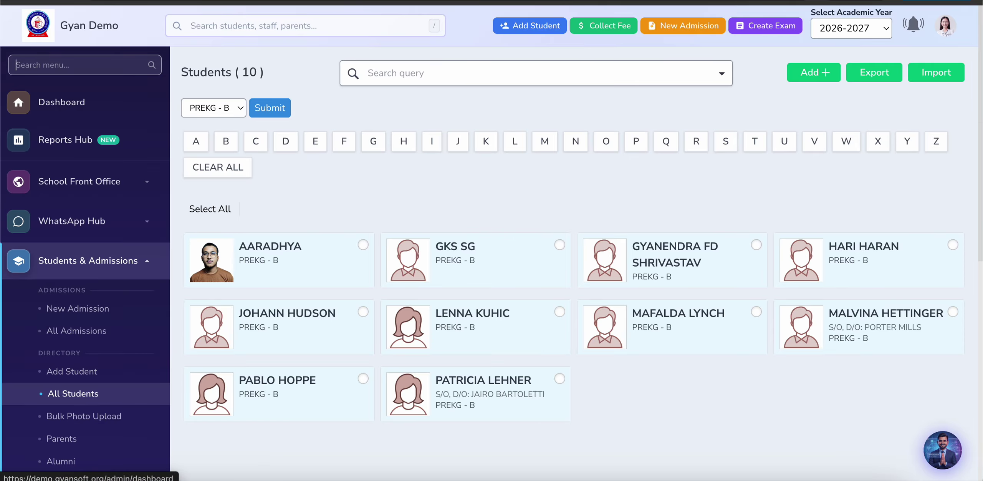
{"action": "type", "text": "imp"}
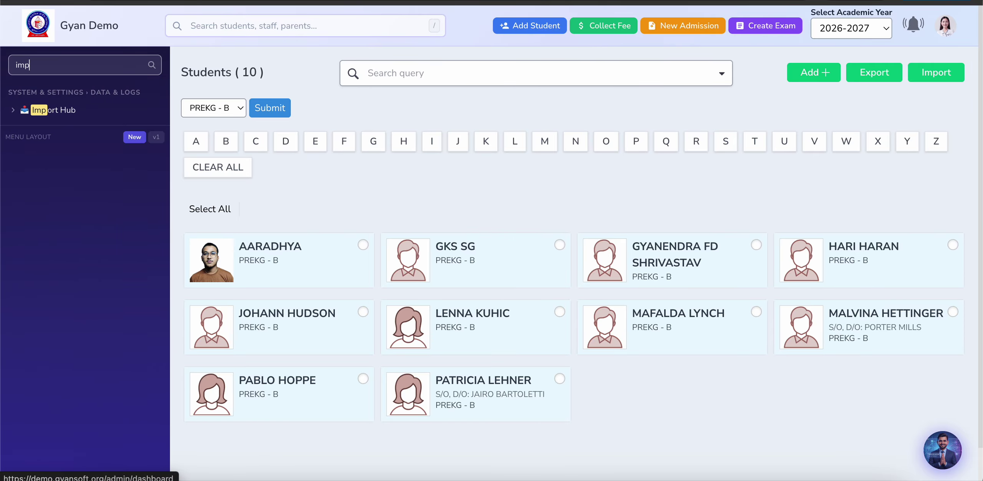
{"action": "left_click", "coordinate": [47, 114]}
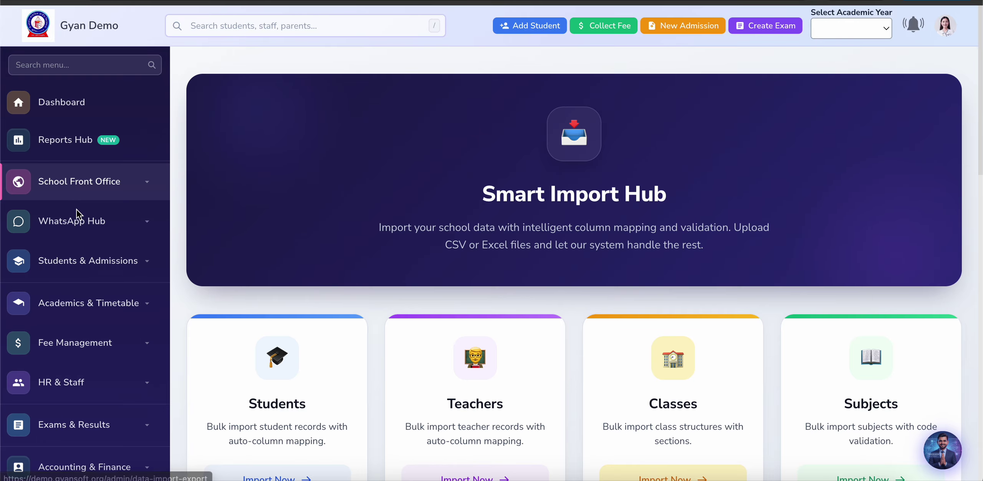
Step: Start a Students bulk import and choose 7th A.csv from Downloads as the upload file
{"action": "scroll", "coordinate": [369, 292], "scroll_direction": "down", "scroll_amount": 5}
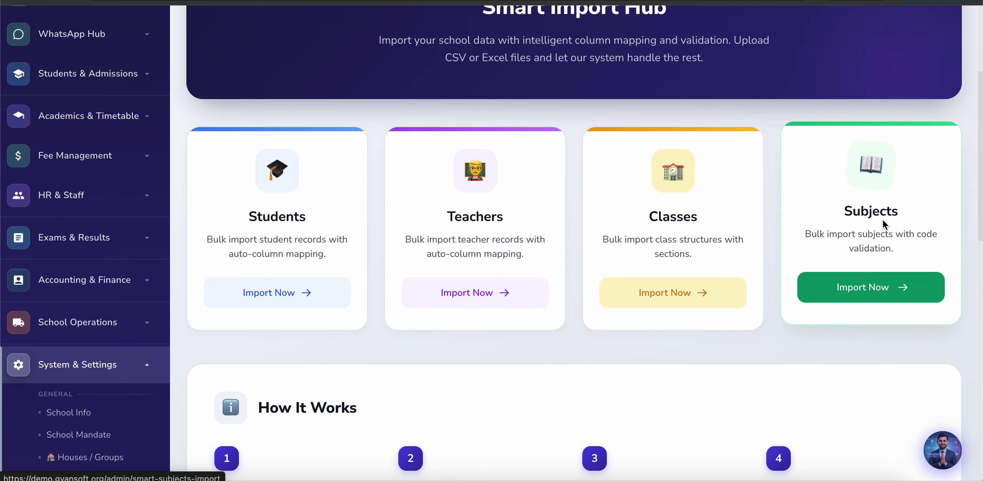
{"action": "left_click", "coordinate": [277, 296]}
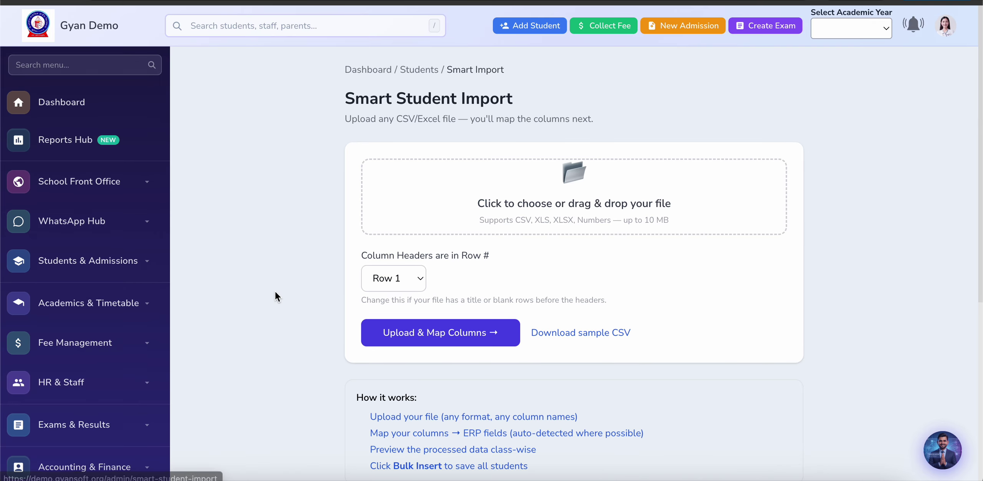
{"action": "scroll", "coordinate": [461, 199], "scroll_direction": "down", "scroll_amount": 2}
{"action": "left_click", "coordinate": [562, 120]}
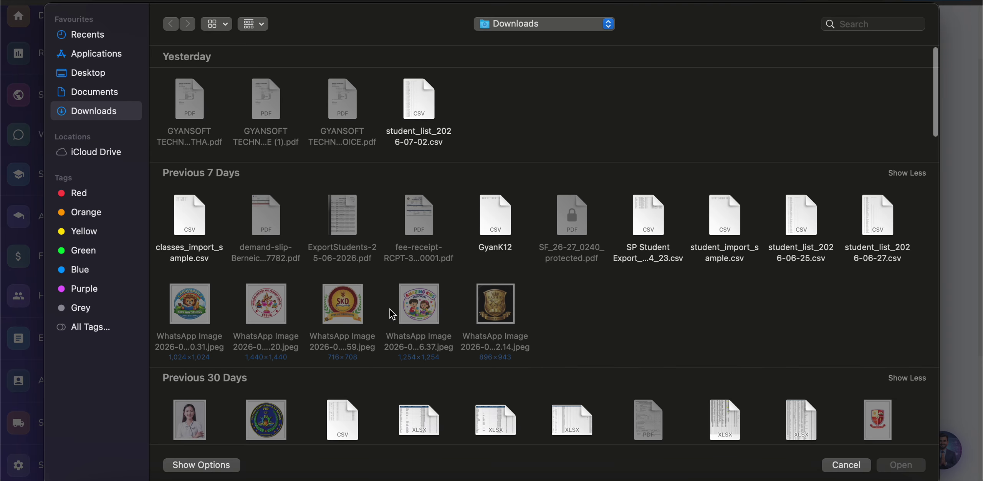
{"action": "scroll", "coordinate": [392, 314], "scroll_direction": "down", "scroll_amount": 5}
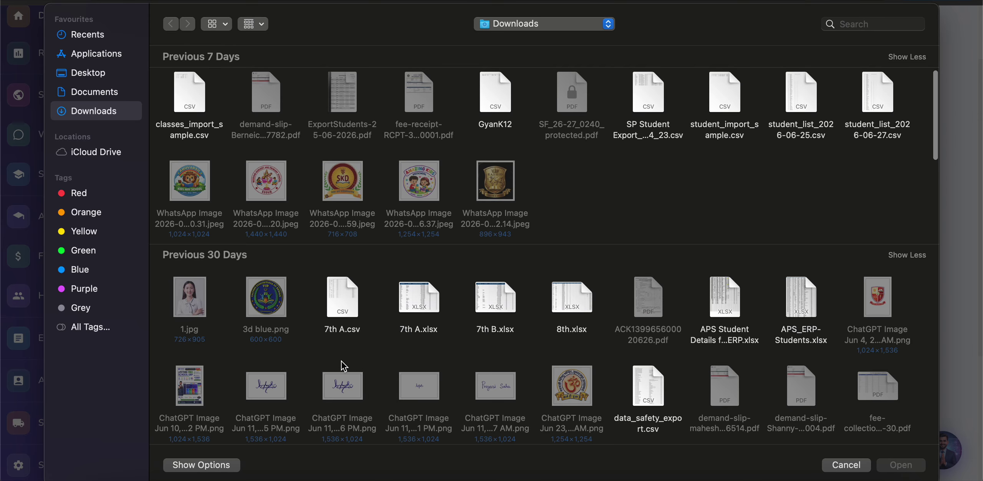
{"action": "double_click", "coordinate": [343, 295]}
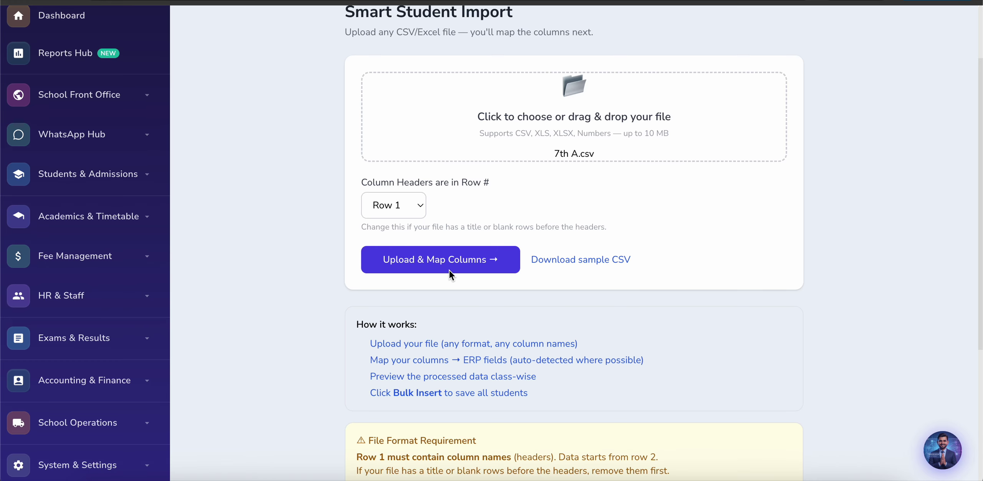
{"action": "left_click", "coordinate": [450, 271]}
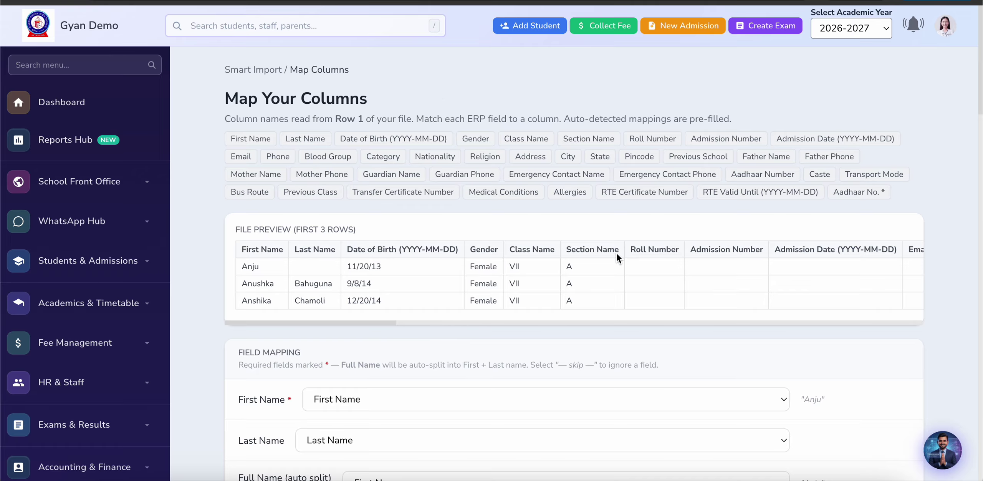
{"action": "scroll", "coordinate": [813, 270], "scroll_direction": "right", "scroll_amount": 10}
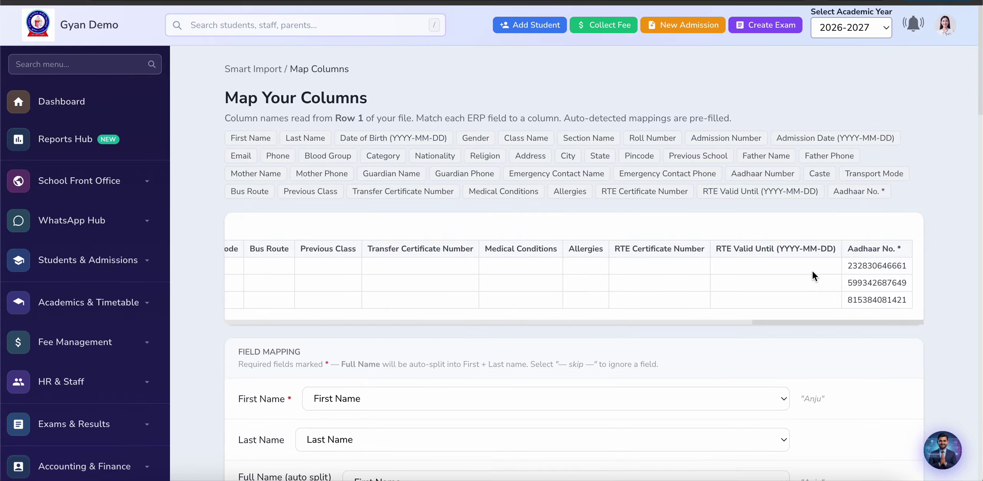
{"action": "scroll", "coordinate": [813, 270], "scroll_direction": "left", "scroll_amount": 15}
{"action": "scroll", "coordinate": [813, 270], "scroll_direction": "left", "scroll_amount": 5}
{"action": "scroll", "coordinate": [713, 295], "scroll_direction": "right", "scroll_amount": 10}
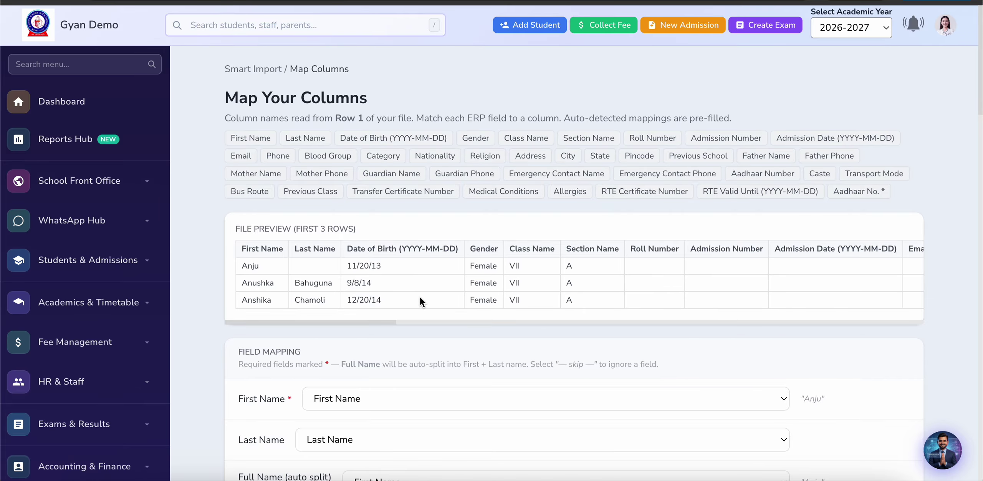
{"action": "scroll", "coordinate": [420, 296], "scroll_direction": "right", "scroll_amount": 5}
{"action": "scroll", "coordinate": [419, 296], "scroll_direction": "left", "scroll_amount": 5}
{"action": "scroll", "coordinate": [478, 267], "scroll_direction": "right", "scroll_amount": 1}
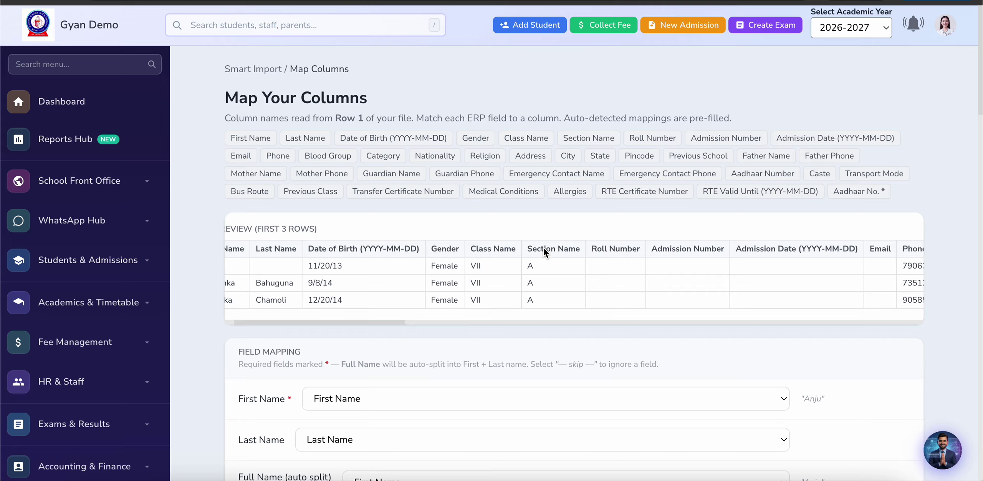
{"action": "scroll", "coordinate": [540, 311], "scroll_direction": "right", "scroll_amount": 5}
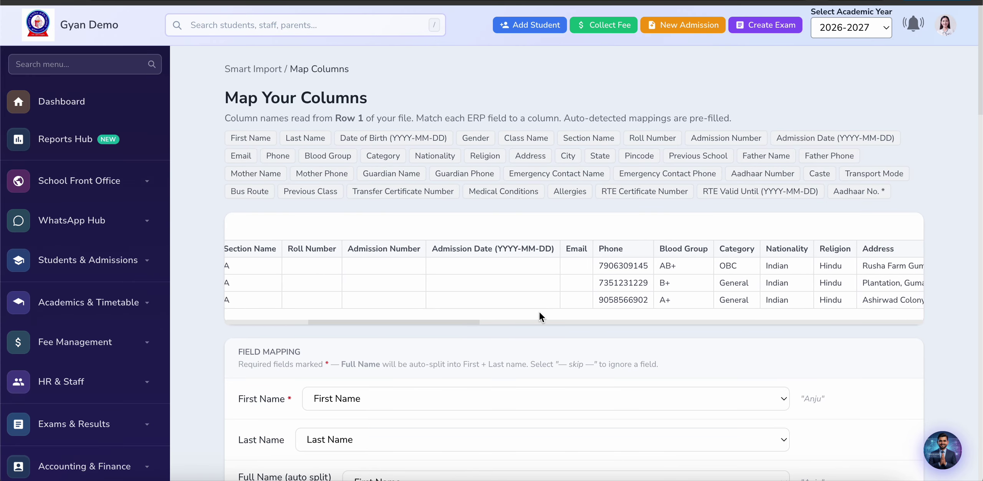
{"action": "scroll", "coordinate": [539, 310], "scroll_direction": "right", "scroll_amount": 7}
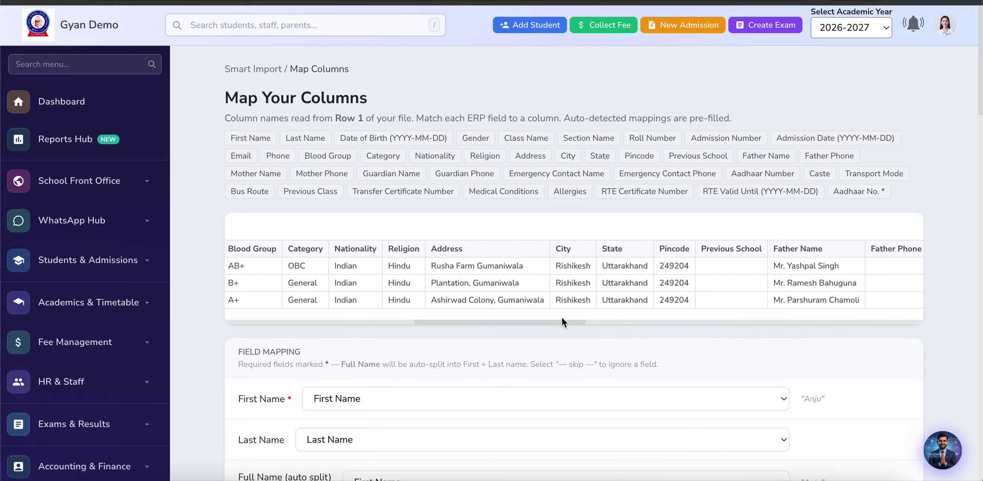
{"action": "scroll", "coordinate": [563, 318], "scroll_direction": "left", "scroll_amount": 1}
{"action": "scroll", "coordinate": [454, 298], "scroll_direction": "right", "scroll_amount": 1}
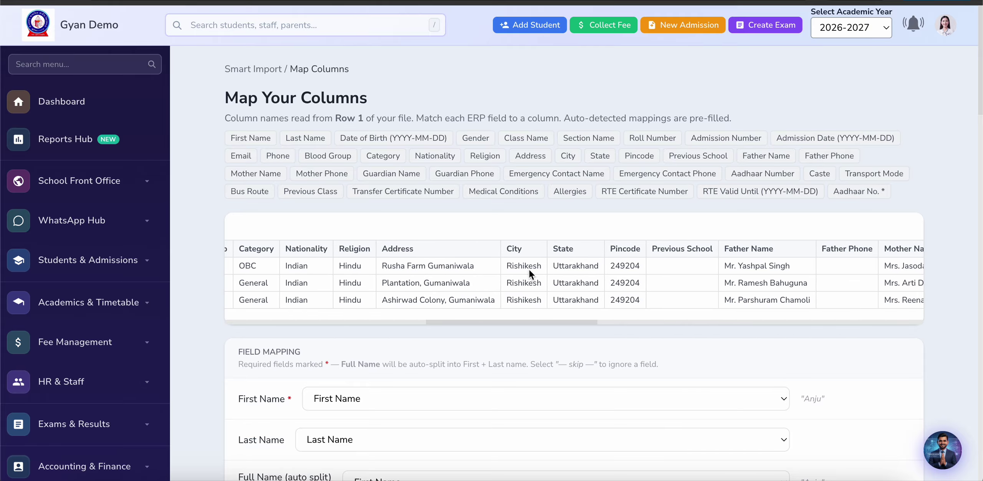
{"action": "scroll", "coordinate": [533, 287], "scroll_direction": "right", "scroll_amount": 2}
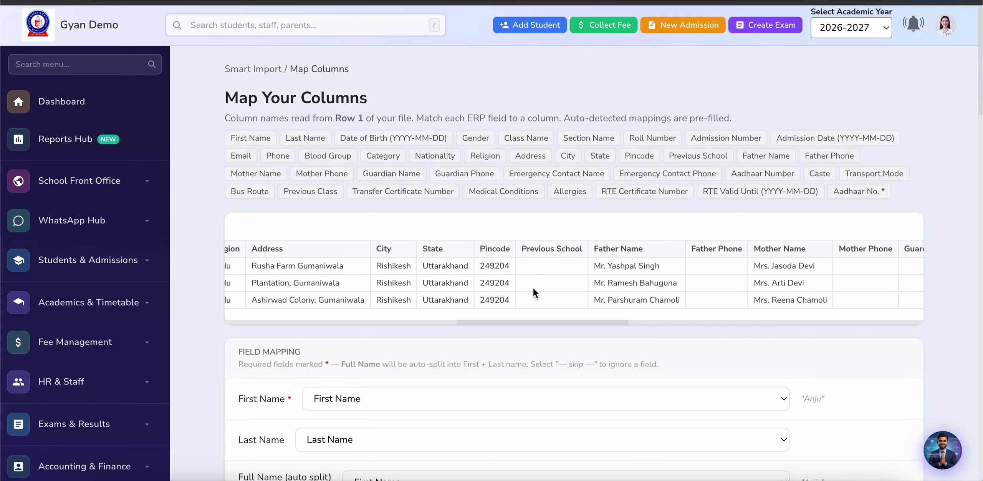
{"action": "scroll", "coordinate": [547, 297], "scroll_direction": "right", "scroll_amount": 1}
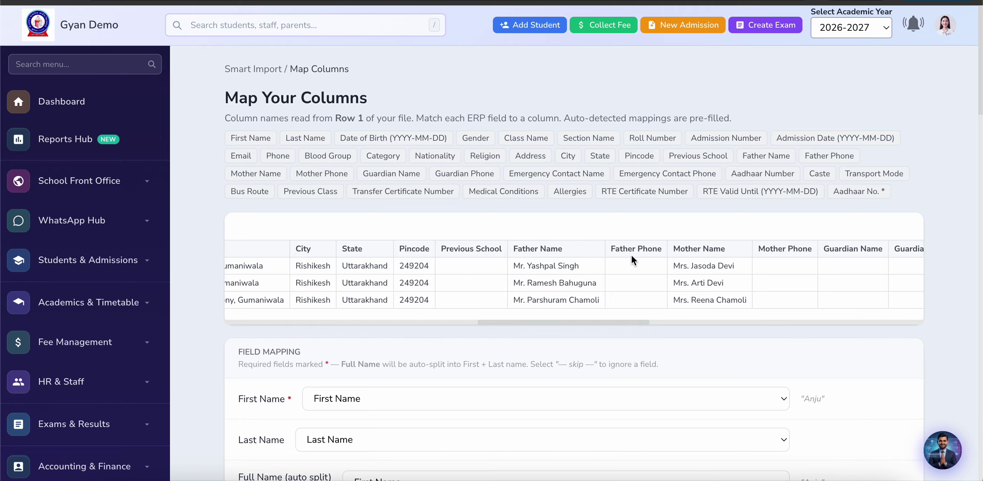
{"action": "scroll", "coordinate": [598, 294], "scroll_direction": "right", "scroll_amount": 10}
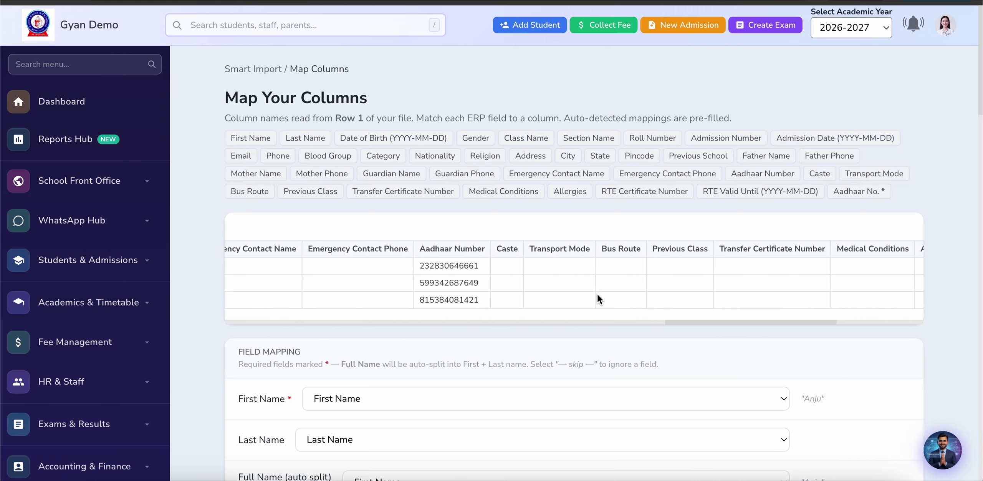
{"action": "scroll", "coordinate": [598, 295], "scroll_direction": "right", "scroll_amount": 5}
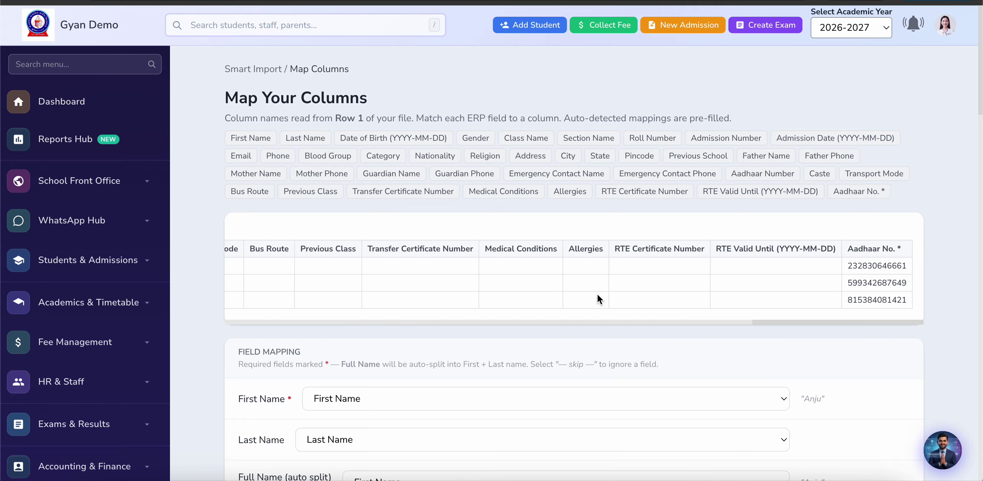
{"action": "scroll", "coordinate": [598, 294], "scroll_direction": "left", "scroll_amount": 5}
{"action": "scroll", "coordinate": [598, 295], "scroll_direction": "right", "scroll_amount": 5}
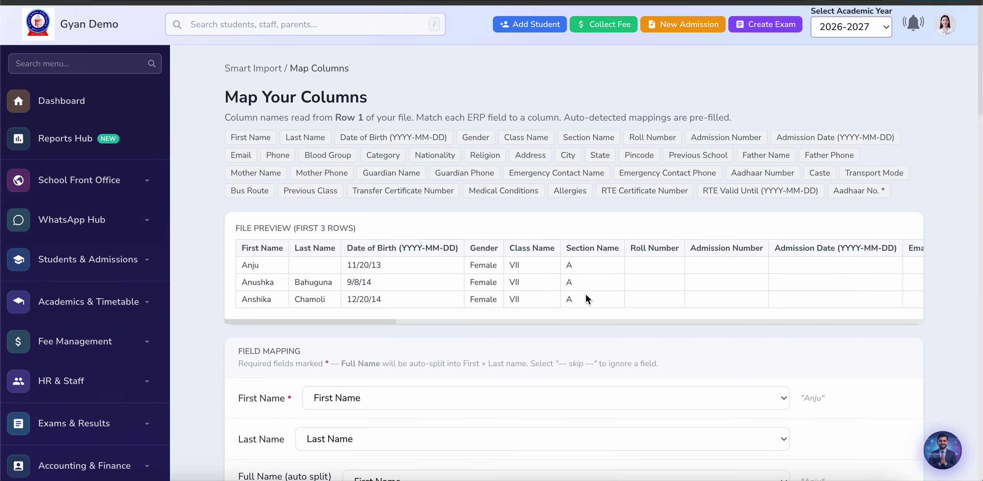
{"action": "scroll", "coordinate": [430, 351], "scroll_direction": "down", "scroll_amount": 5}
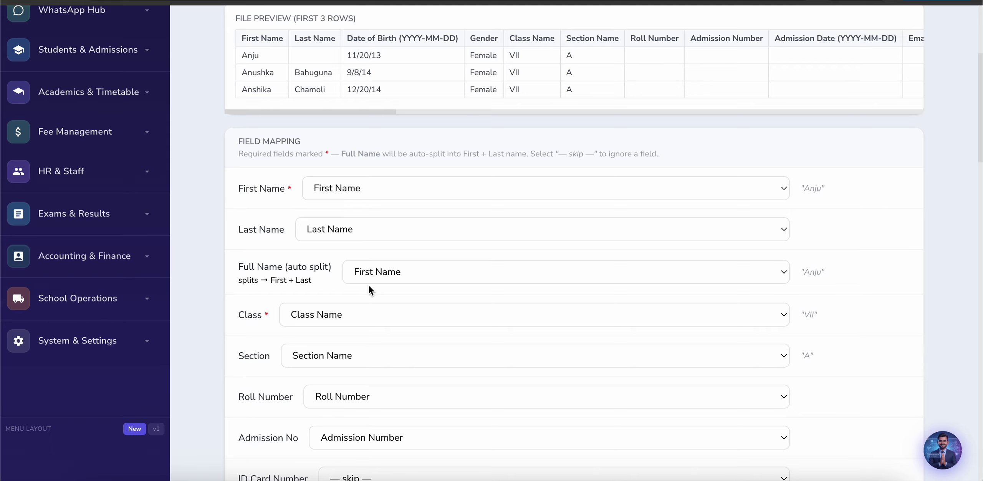
{"action": "scroll", "coordinate": [248, 359], "scroll_direction": "down", "scroll_amount": 2}
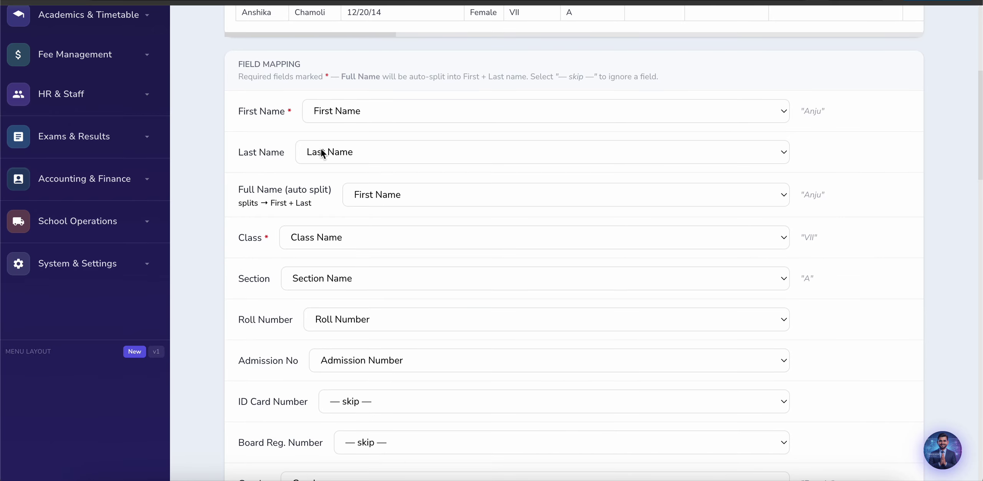
{"action": "scroll", "coordinate": [255, 271], "scroll_direction": "down", "scroll_amount": 2}
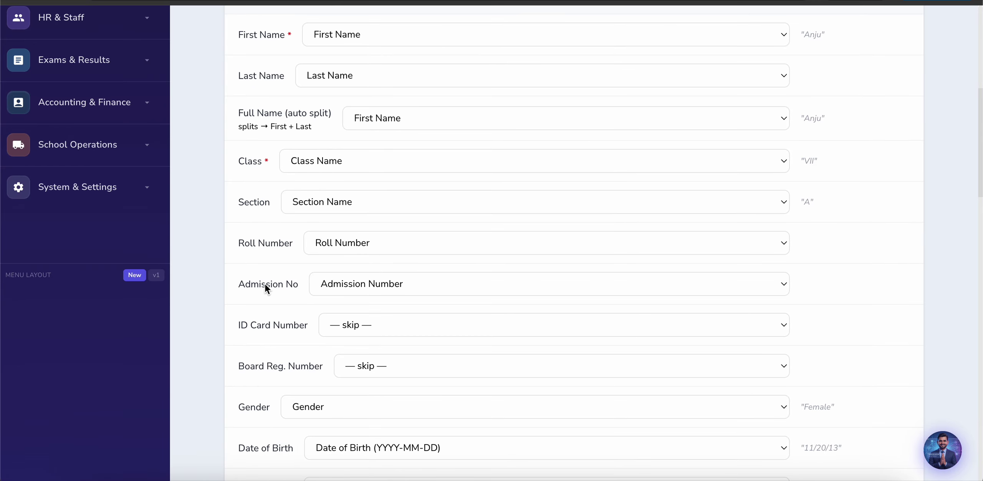
{"action": "scroll", "coordinate": [265, 284], "scroll_direction": "down", "scroll_amount": 2}
{"action": "scroll", "coordinate": [265, 285], "scroll_direction": "down", "scroll_amount": 2}
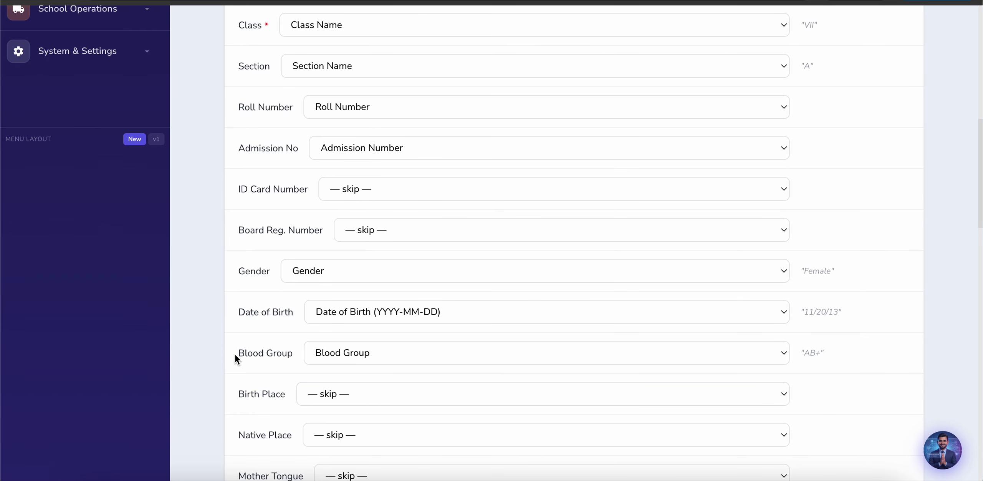
{"action": "scroll", "coordinate": [234, 354], "scroll_direction": "down", "scroll_amount": 2}
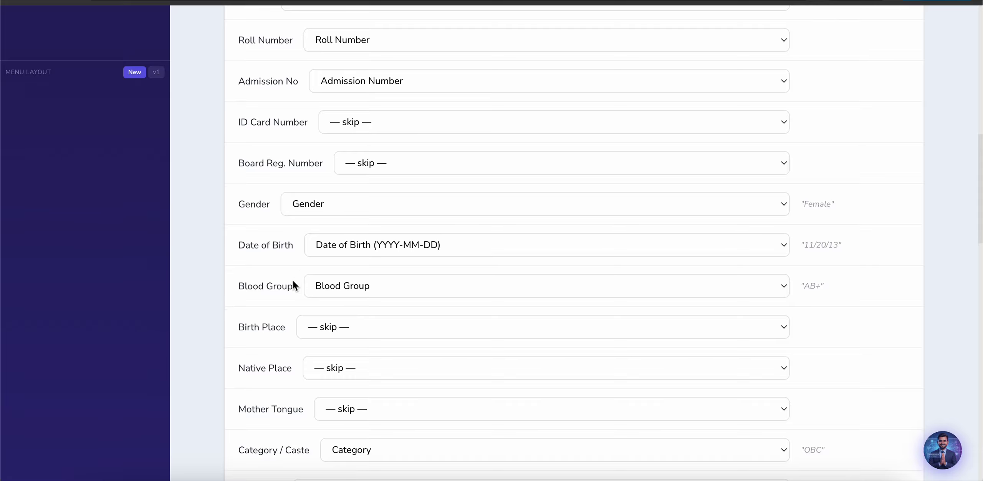
{"action": "scroll", "coordinate": [275, 352], "scroll_direction": "down", "scroll_amount": 1}
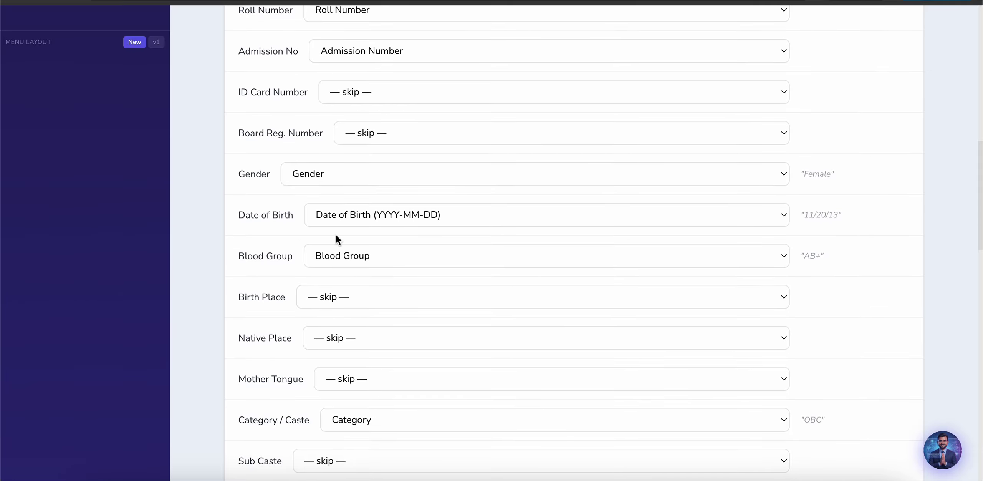
{"action": "scroll", "coordinate": [268, 298], "scroll_direction": "down", "scroll_amount": 3}
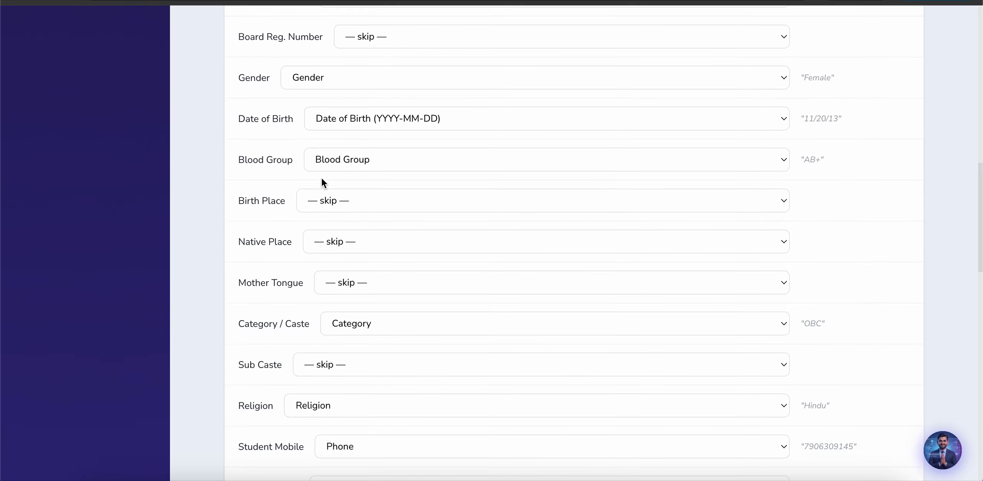
{"action": "scroll", "coordinate": [304, 361], "scroll_direction": "down", "scroll_amount": 6}
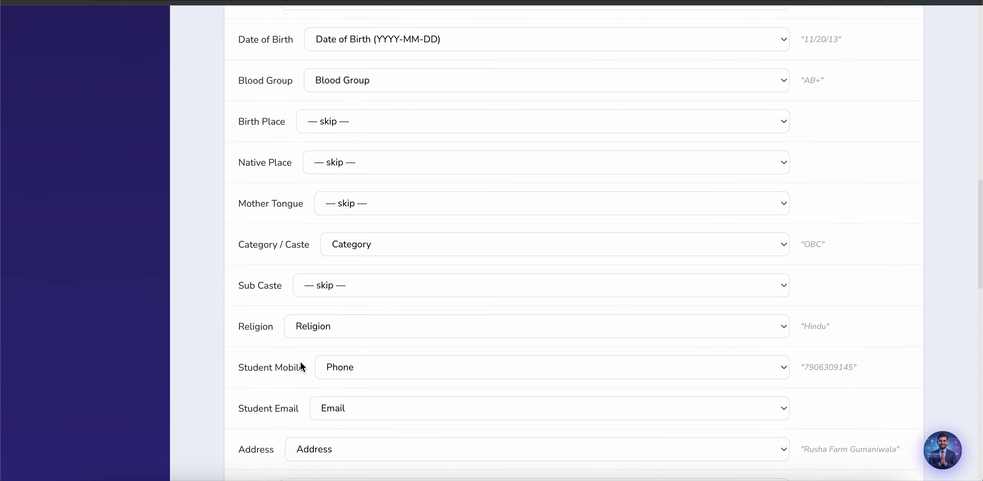
{"action": "scroll", "coordinate": [301, 363], "scroll_direction": "down", "scroll_amount": 2}
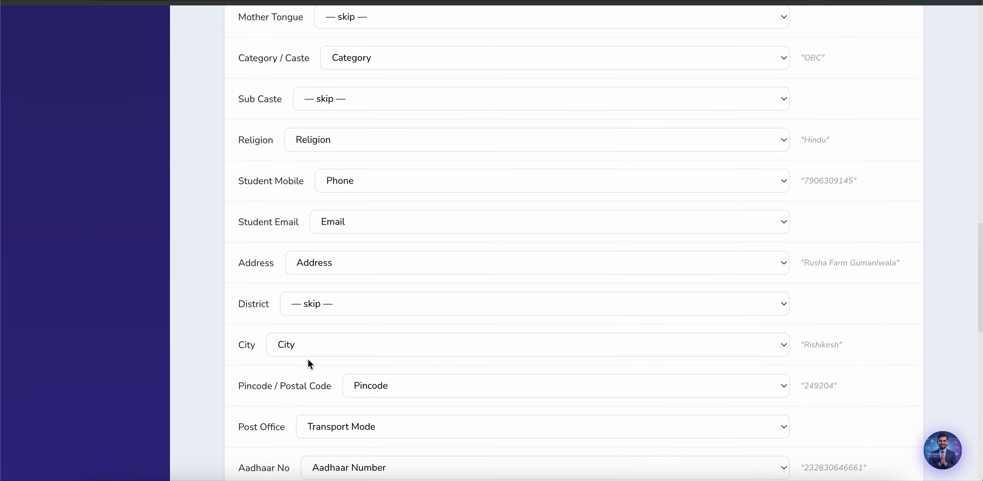
{"action": "scroll", "coordinate": [310, 362], "scroll_direction": "down", "scroll_amount": 3}
{"action": "scroll", "coordinate": [308, 361], "scroll_direction": "down", "scroll_amount": 1}
{"action": "scroll", "coordinate": [310, 377], "scroll_direction": "down", "scroll_amount": 4}
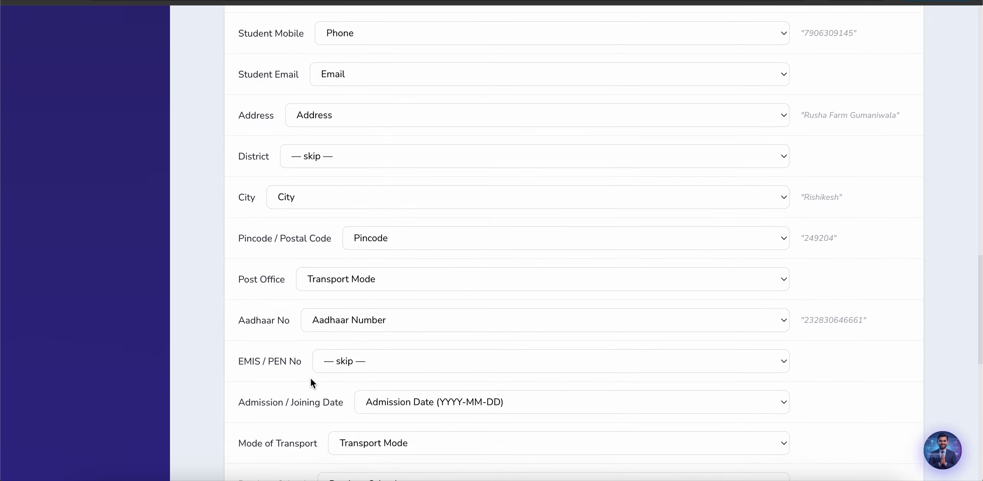
{"action": "scroll", "coordinate": [338, 422], "scroll_direction": "down", "scroll_amount": 12}
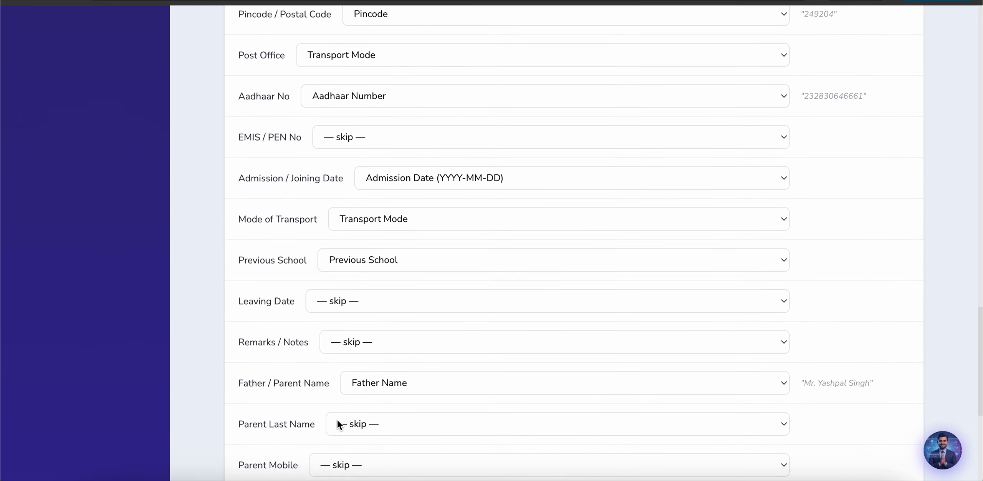
{"action": "scroll", "coordinate": [338, 422], "scroll_direction": "up", "scroll_amount": 15}
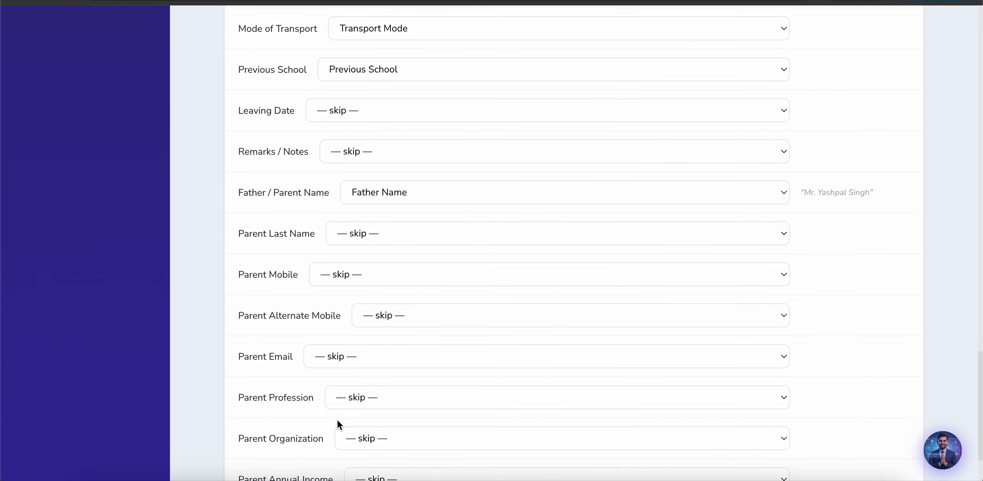
Step: Set Student Mobile to '— skip —' and map Parent Mobile to the file's Phone column
{"action": "left_click", "coordinate": [357, 274]}
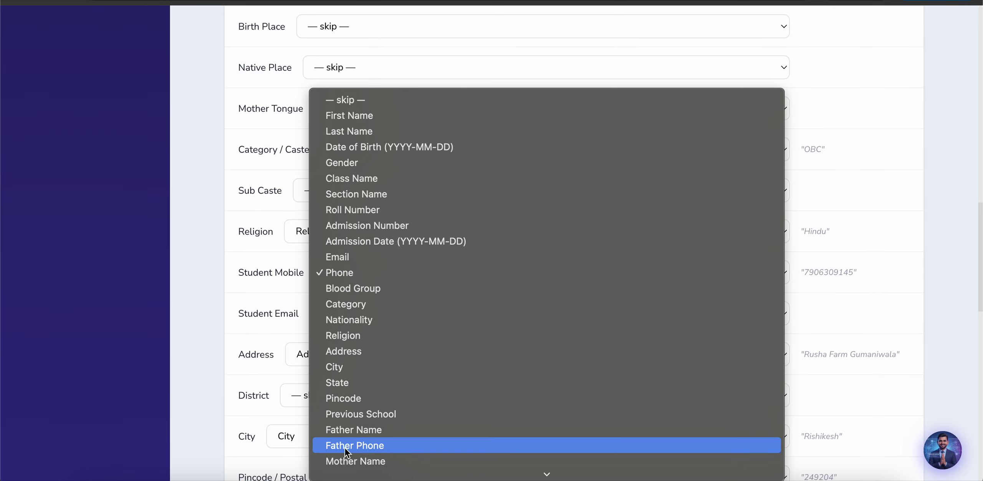
{"action": "left_click", "coordinate": [351, 105]}
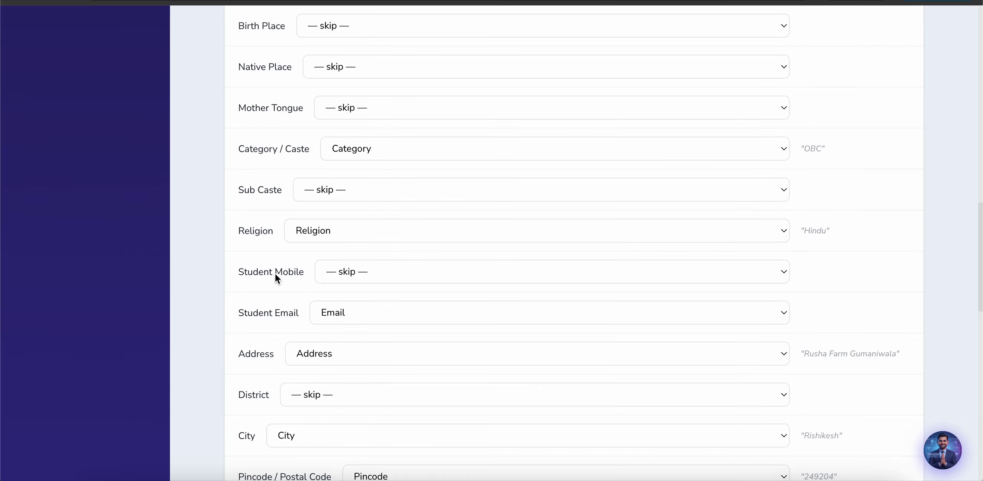
{"action": "scroll", "coordinate": [275, 273], "scroll_direction": "down", "scroll_amount": 8}
{"action": "scroll", "coordinate": [275, 274], "scroll_direction": "down", "scroll_amount": 6}
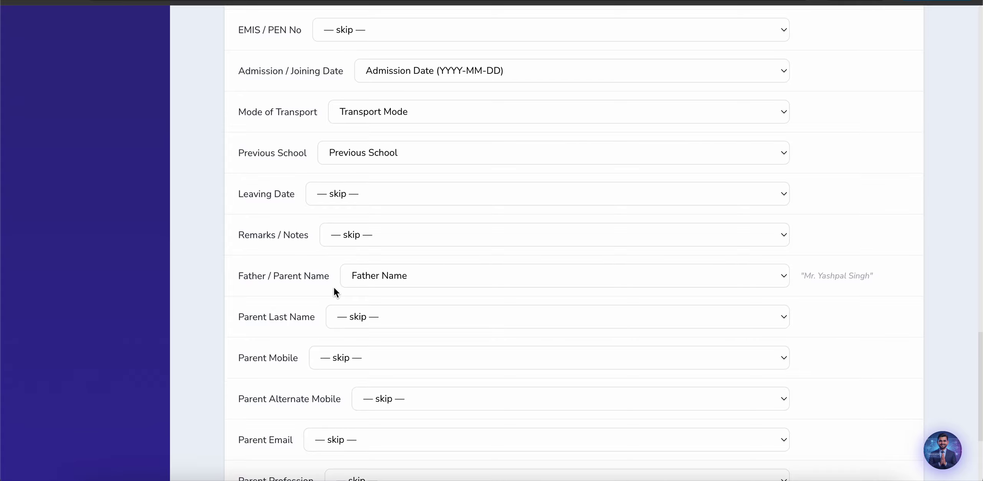
{"action": "scroll", "coordinate": [321, 324], "scroll_direction": "down", "scroll_amount": 2}
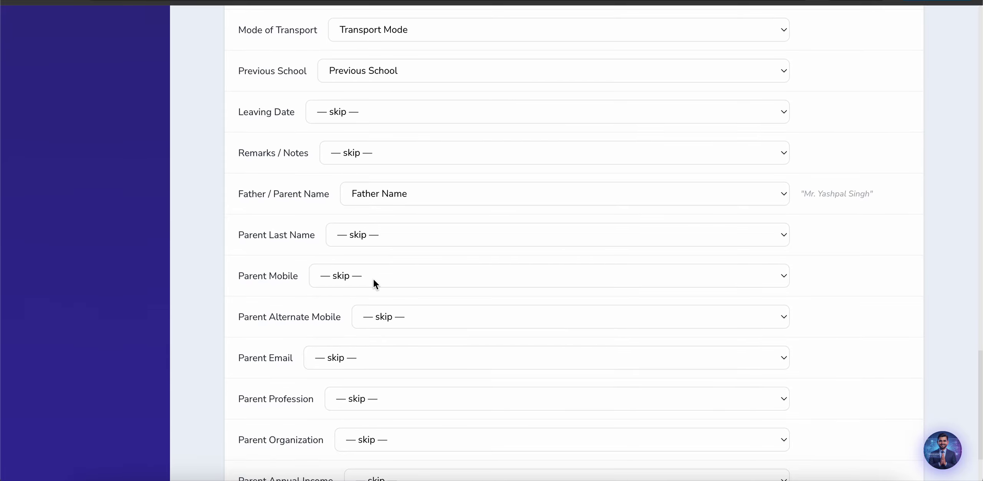
{"action": "left_click", "coordinate": [376, 276]}
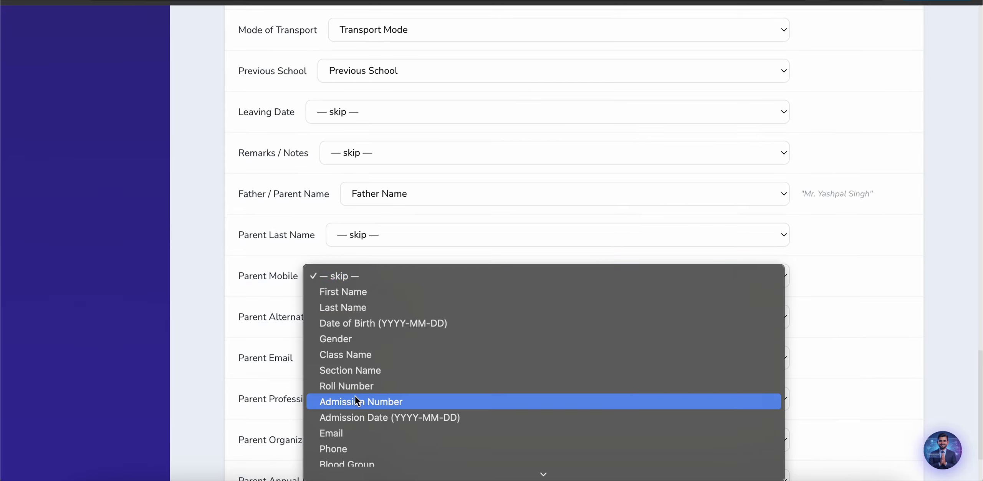
{"action": "left_click", "coordinate": [348, 445]}
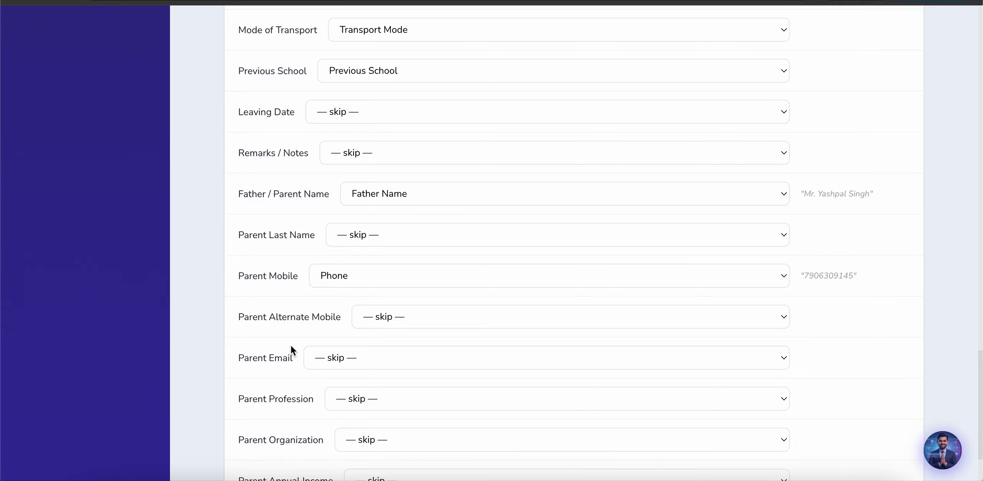
{"action": "scroll", "coordinate": [290, 346], "scroll_direction": "down", "scroll_amount": 3}
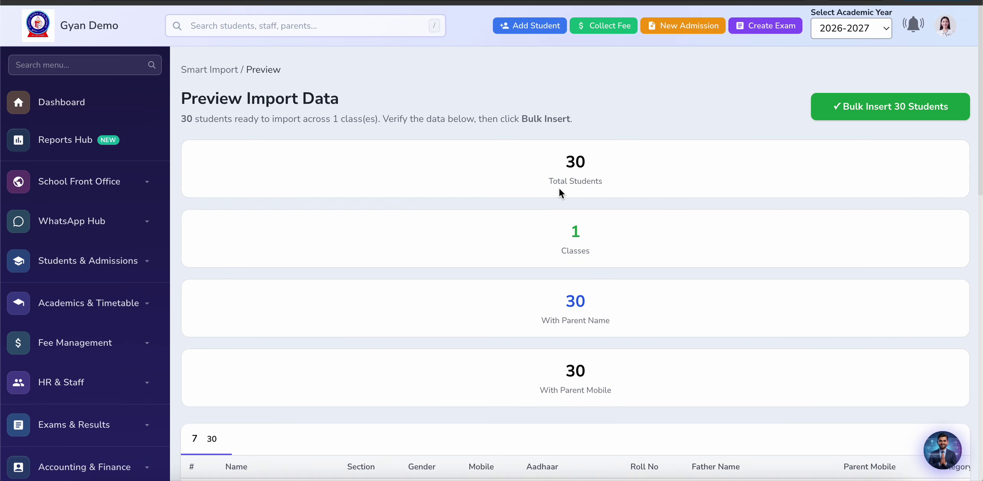
Step: Scroll the preview table of 30 class 7 students down to the Bulk Insert All 30 Students button
{"action": "scroll", "coordinate": [407, 288], "scroll_direction": "down", "scroll_amount": 10}
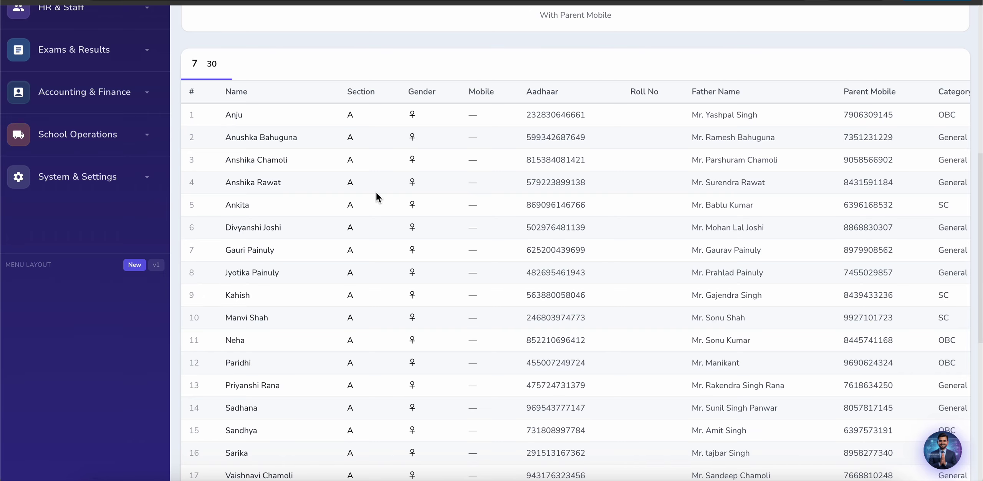
{"action": "scroll", "coordinate": [195, 166], "scroll_direction": "up", "scroll_amount": 2}
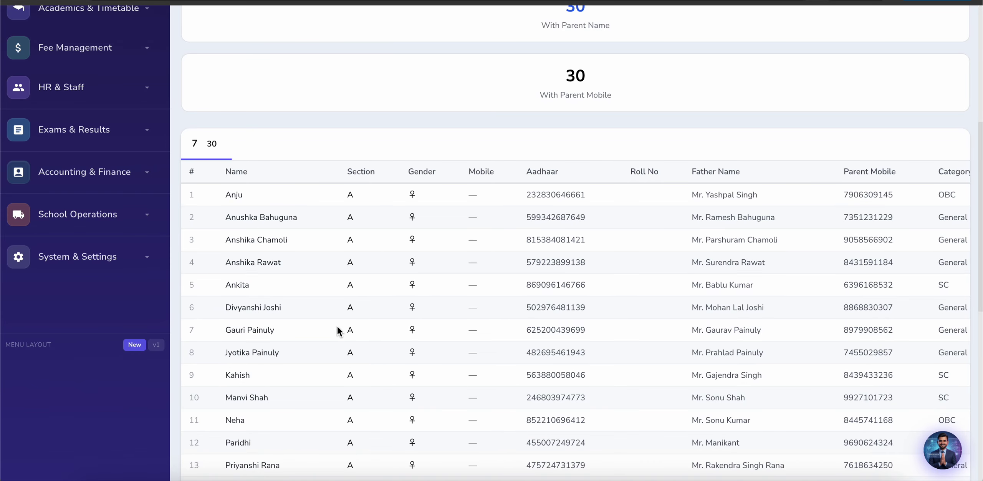
{"action": "scroll", "coordinate": [336, 343], "scroll_direction": "down", "scroll_amount": 11}
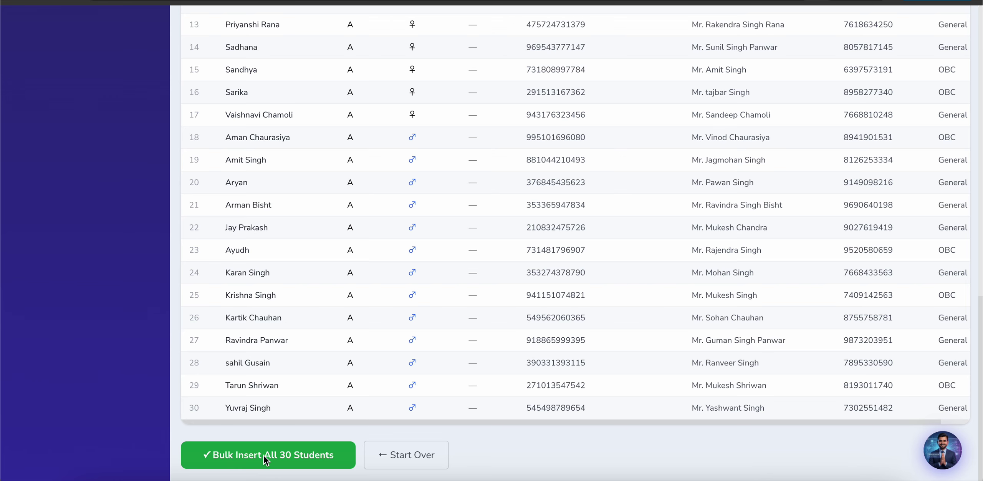
{"action": "key", "text": "super+Tab"}
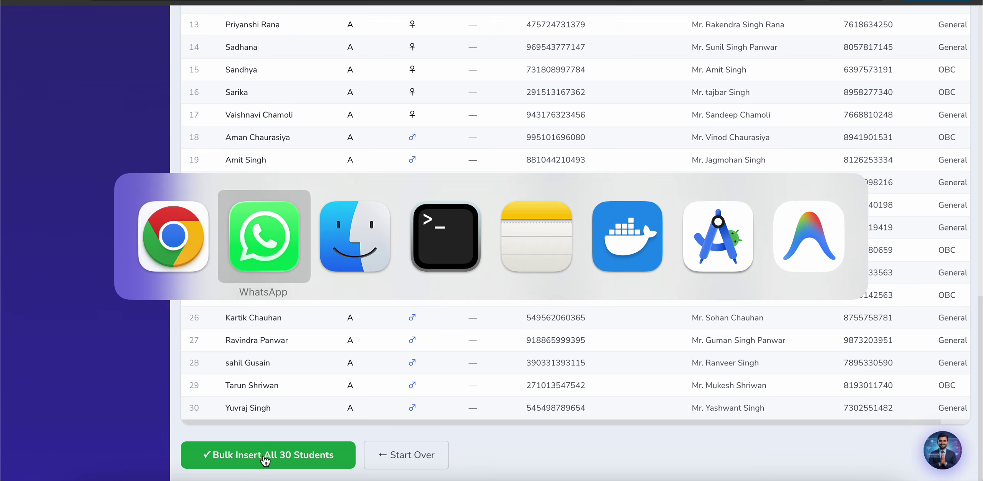
{"action": "key", "text": "Escape"}
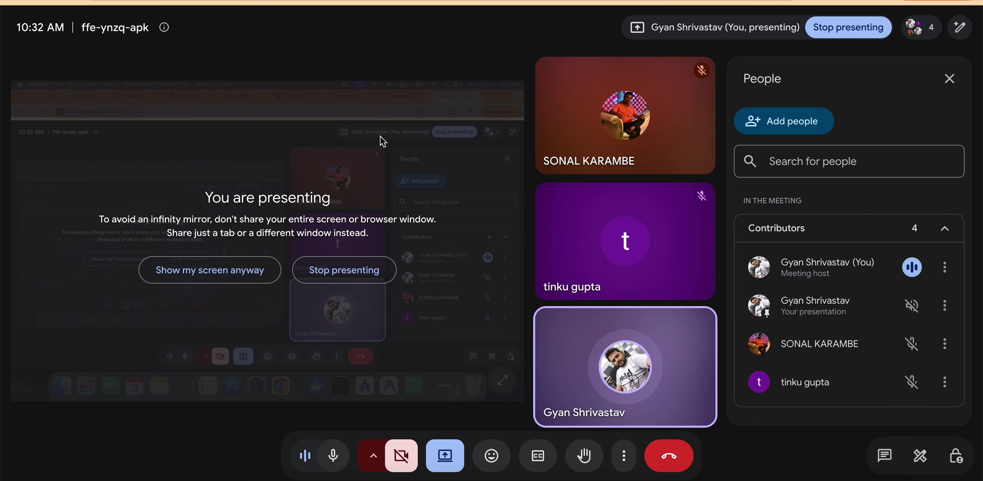
{"action": "key", "text": "super+grave"}
{"action": "scroll", "coordinate": [247, 113], "scroll_direction": "up", "scroll_amount": 10}
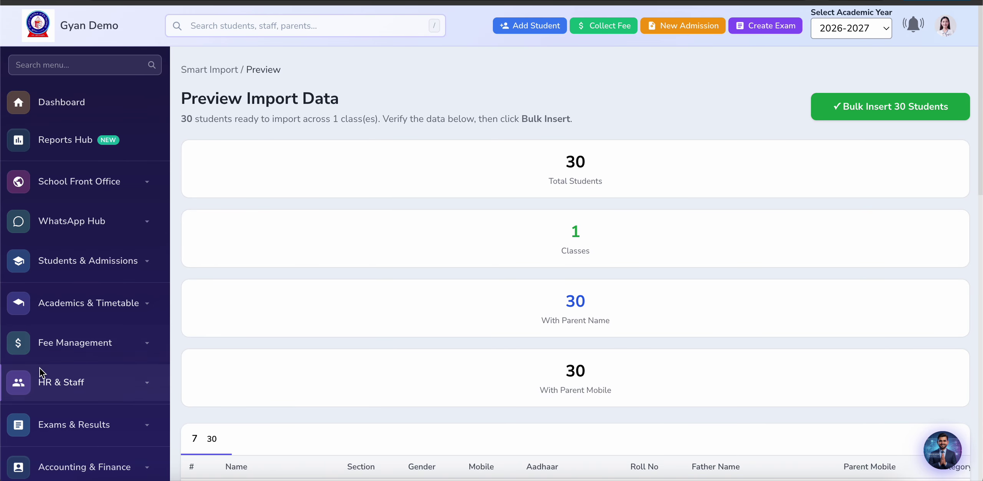
Step: Go through Students & Admissions, New Admission and All Admissions to launch the Public Form wizard
{"action": "scroll", "coordinate": [76, 357], "scroll_direction": "down", "scroll_amount": 1}
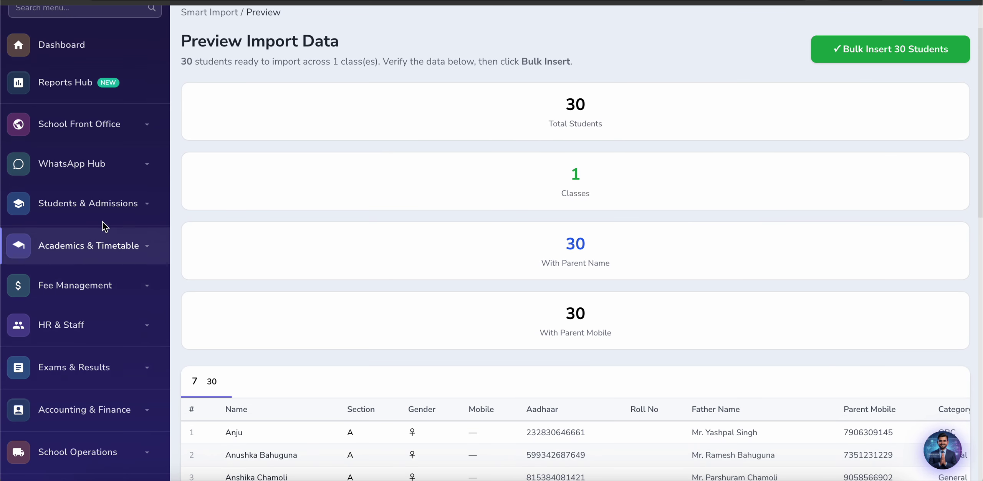
{"action": "left_click", "coordinate": [120, 206]}
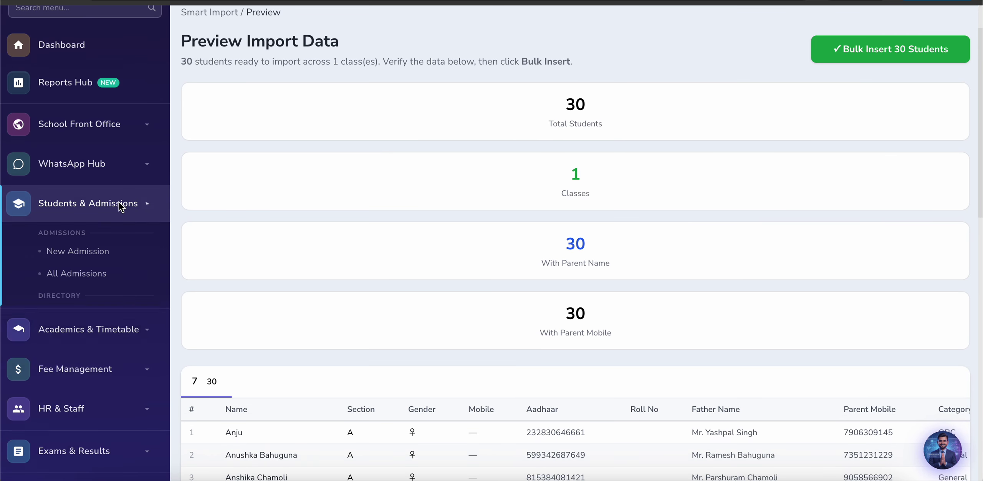
{"action": "left_click", "coordinate": [77, 251]}
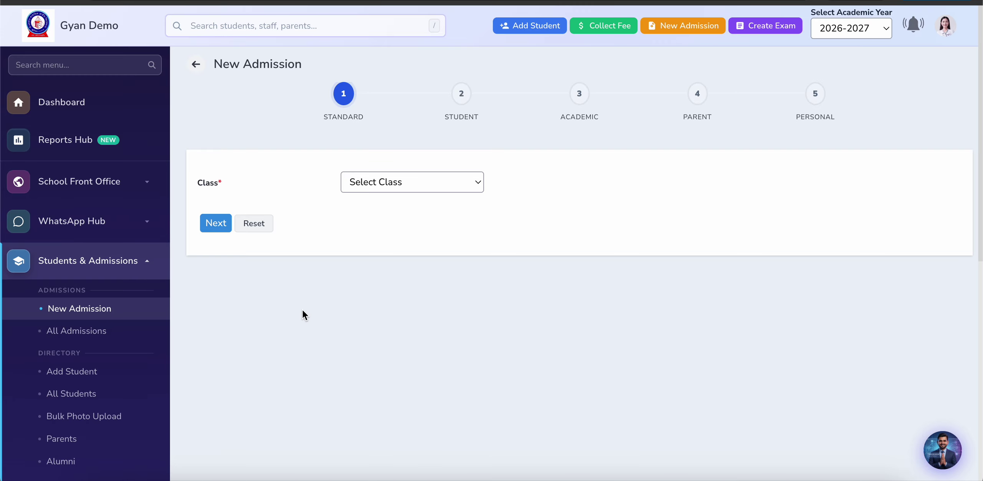
{"action": "left_click", "coordinate": [85, 333]}
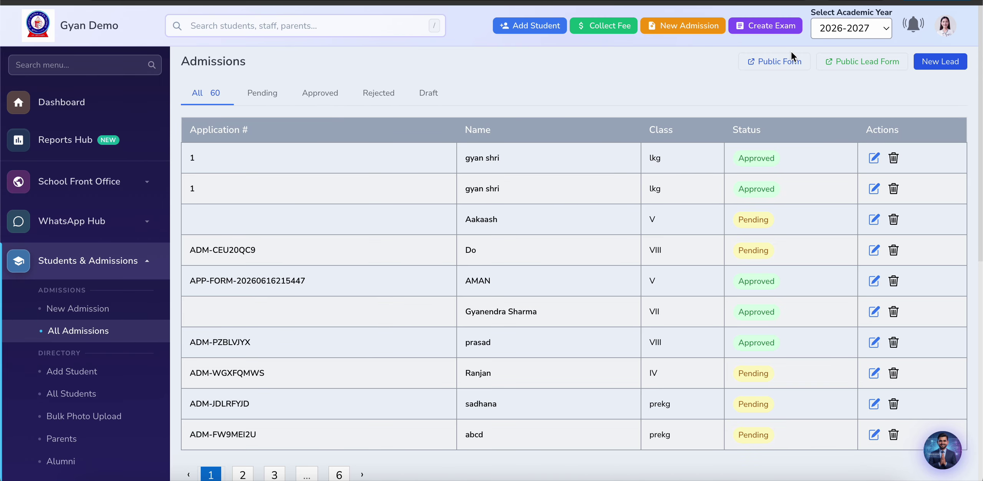
{"action": "left_click", "coordinate": [782, 60]}
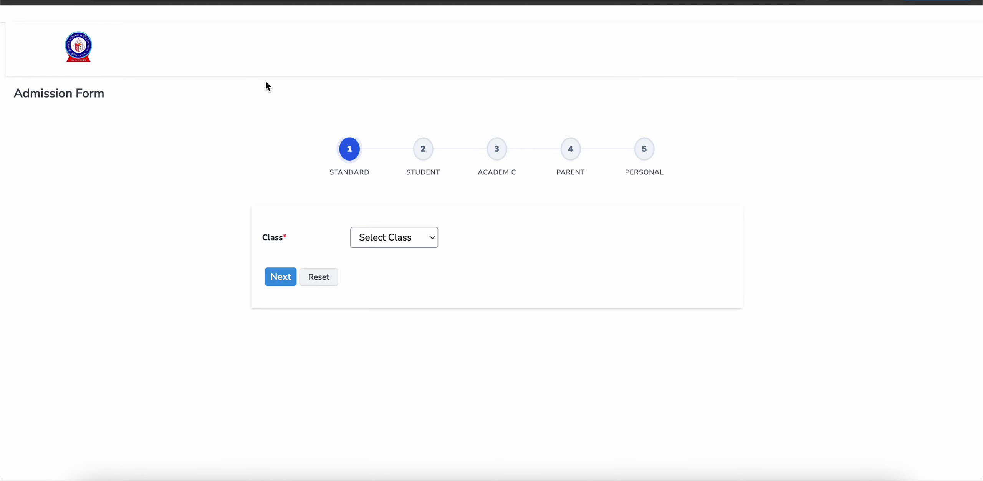
Step: Dismiss the pop-up, choose class II and continue to the student details step
{"action": "key", "text": "super+l"}
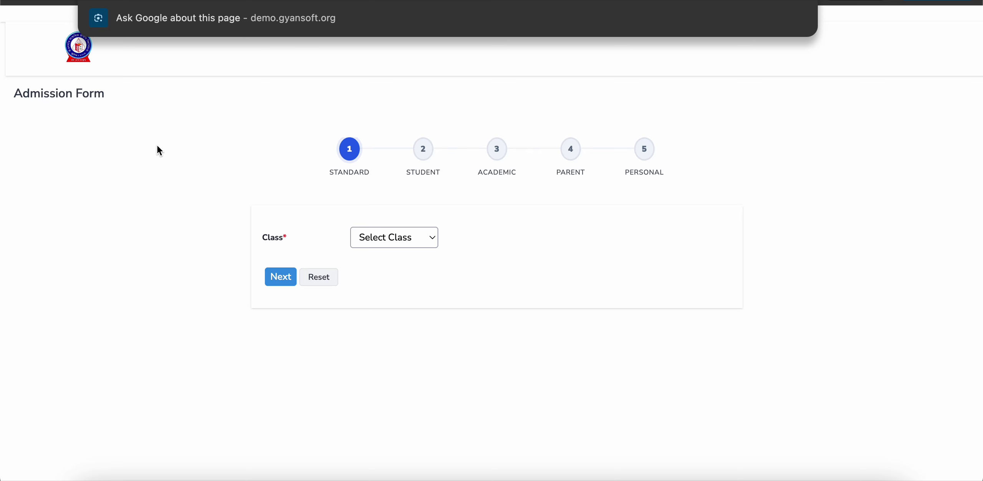
{"action": "left_click", "coordinate": [158, 142]}
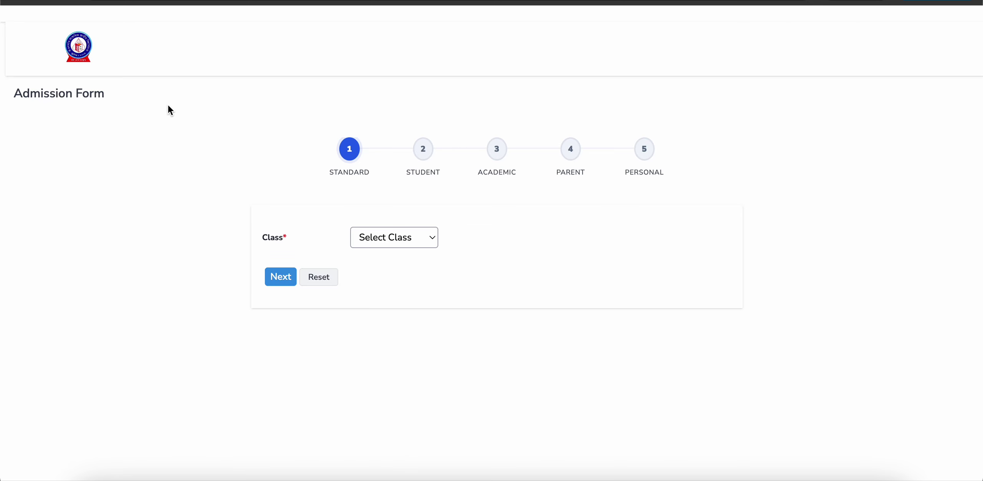
{"action": "left_click", "coordinate": [378, 231]}
{"action": "left_click", "coordinate": [364, 309]}
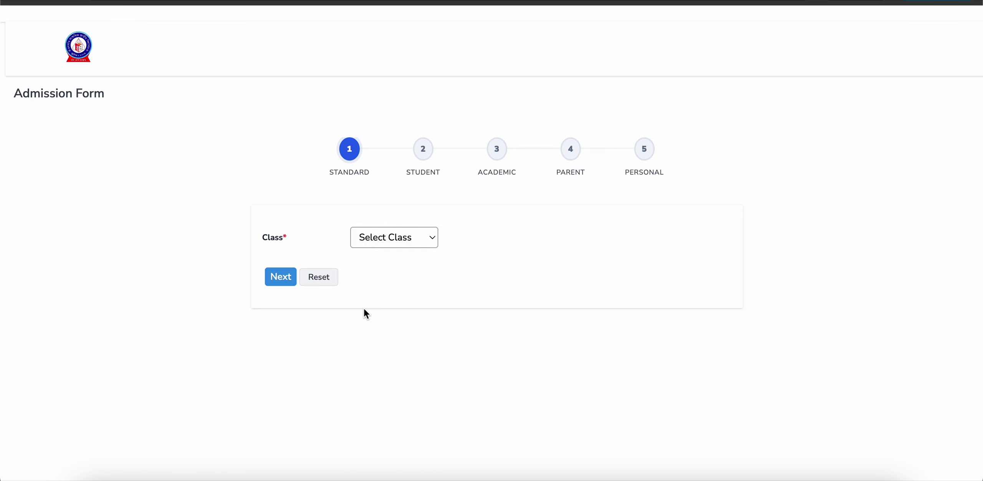
{"action": "left_click", "coordinate": [289, 278]}
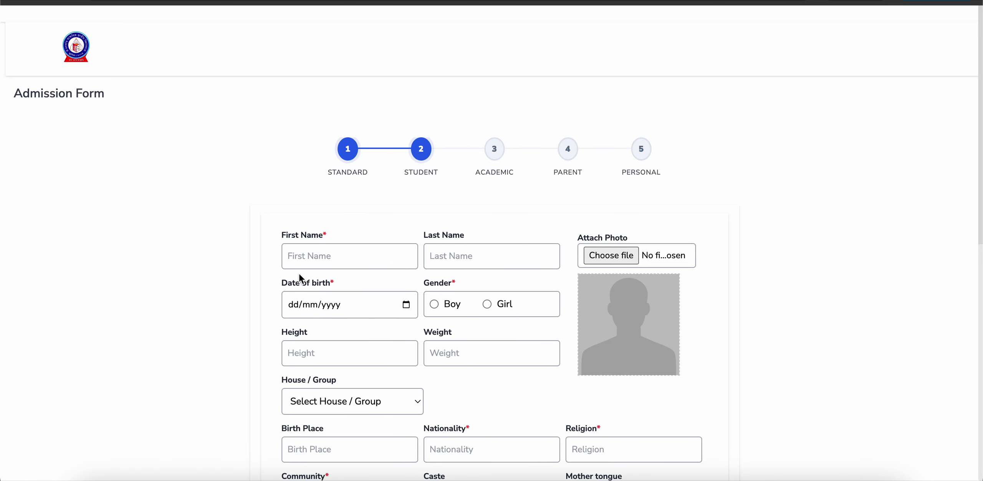
Step: Fill the student's first and last name from the first Chrome autofill entry
{"action": "scroll", "coordinate": [300, 277], "scroll_direction": "down", "scroll_amount": 5}
{"action": "left_click", "coordinate": [332, 74]}
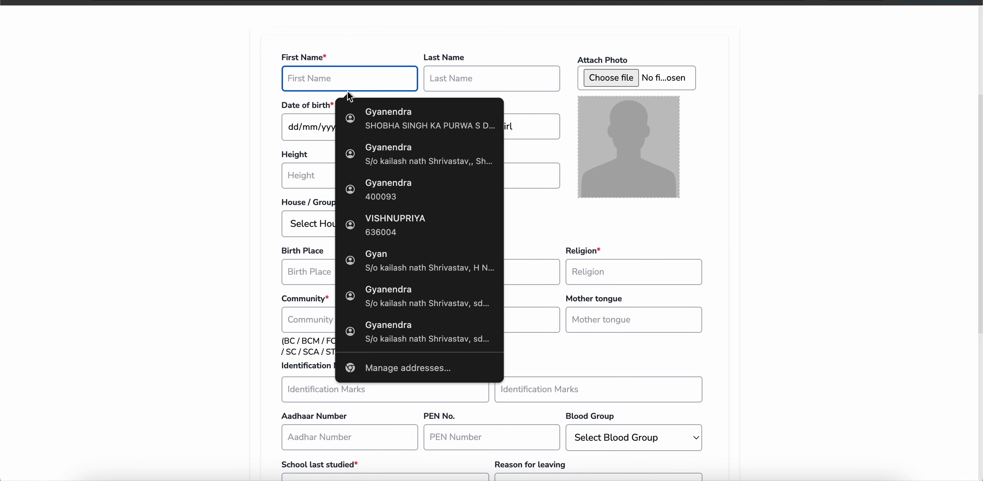
{"action": "left_click", "coordinate": [367, 115]}
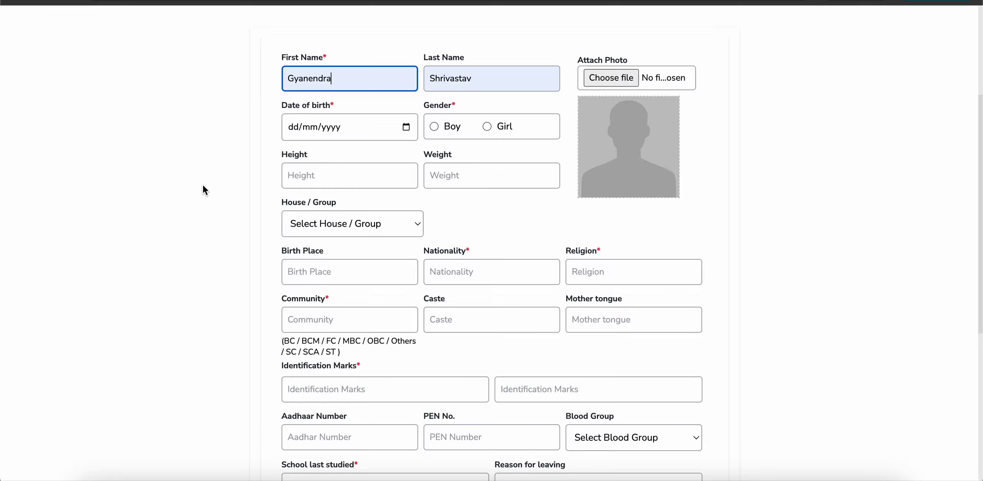
Step: Open the Date of birth calendar and close it without picking a date
{"action": "scroll", "coordinate": [204, 188], "scroll_direction": "down", "scroll_amount": 1}
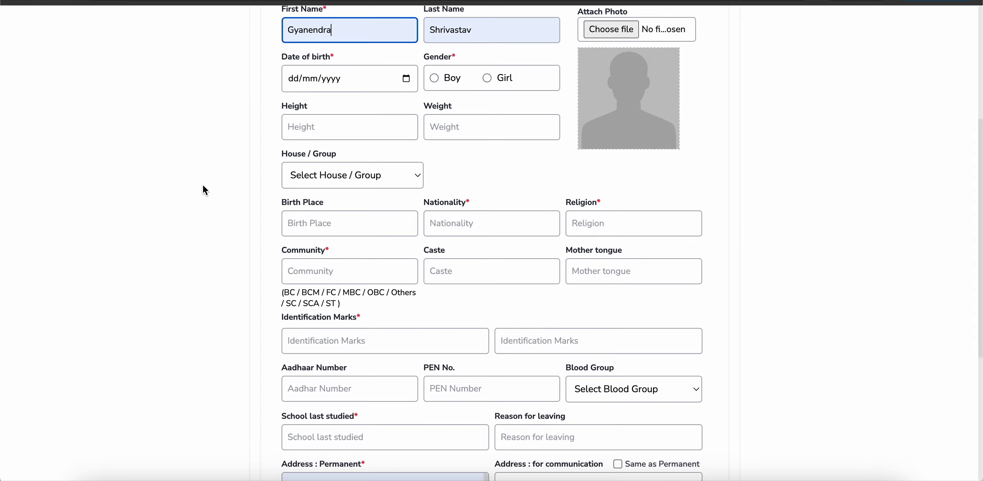
{"action": "scroll", "coordinate": [204, 188], "scroll_direction": "down", "scroll_amount": 2}
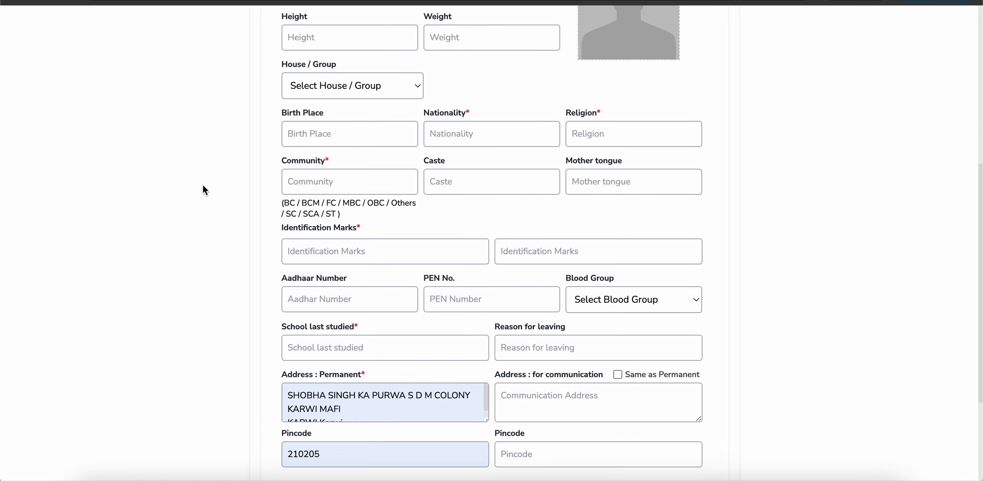
{"action": "scroll", "coordinate": [203, 186], "scroll_direction": "up", "scroll_amount": 2}
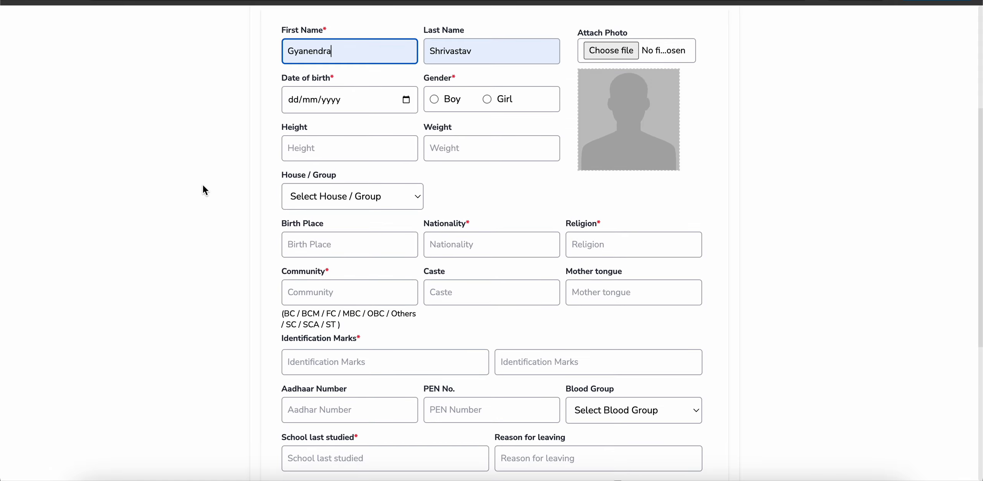
{"action": "scroll", "coordinate": [203, 185], "scroll_direction": "down", "scroll_amount": 3}
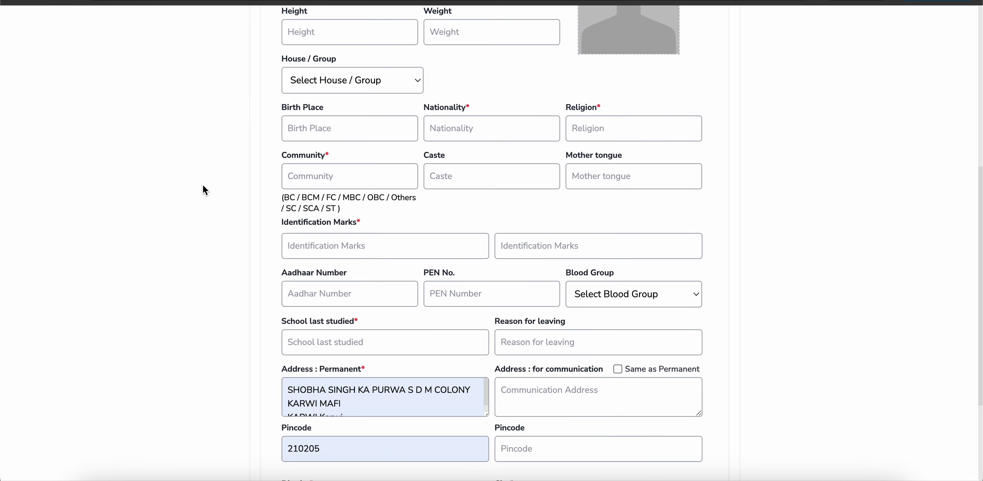
{"action": "scroll", "coordinate": [203, 185], "scroll_direction": "up", "scroll_amount": 3}
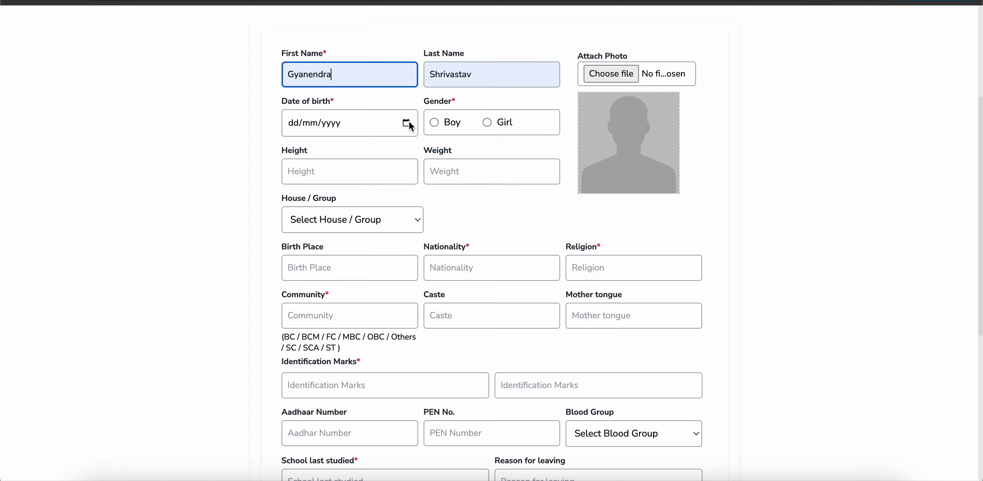
{"action": "left_click", "coordinate": [409, 124]}
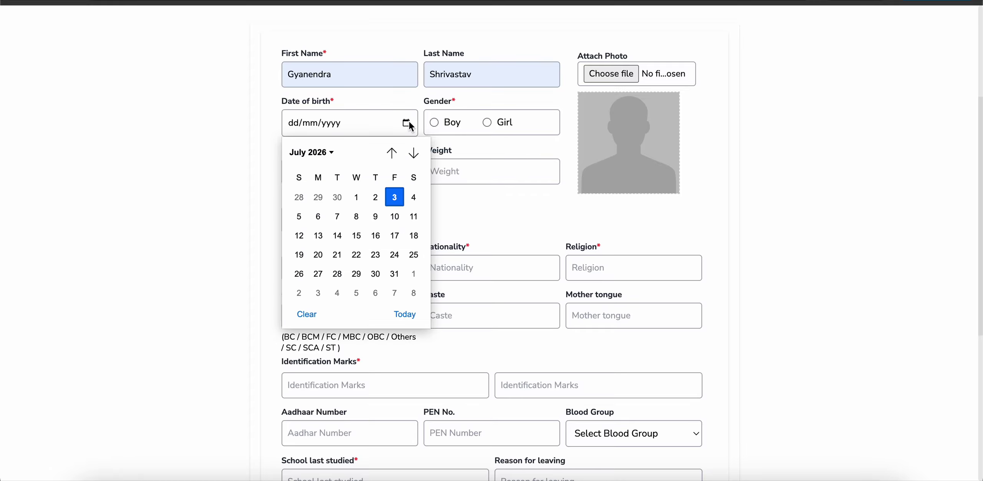
{"action": "left_click", "coordinate": [450, 231]}
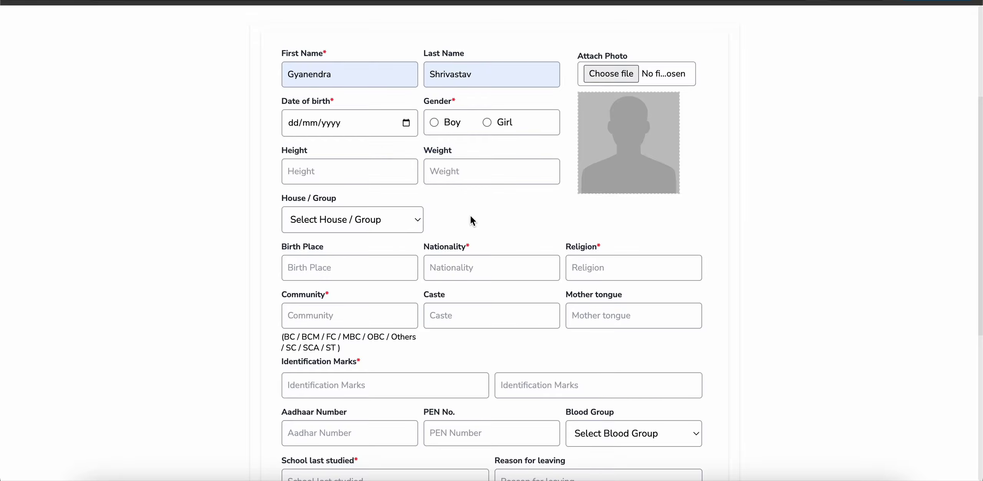
Step: Fill Birth Place with Bangalore from the suggestions, adding ' - 226021'
{"action": "scroll", "coordinate": [471, 217], "scroll_direction": "down", "scroll_amount": 1}
{"action": "left_click", "coordinate": [323, 233]}
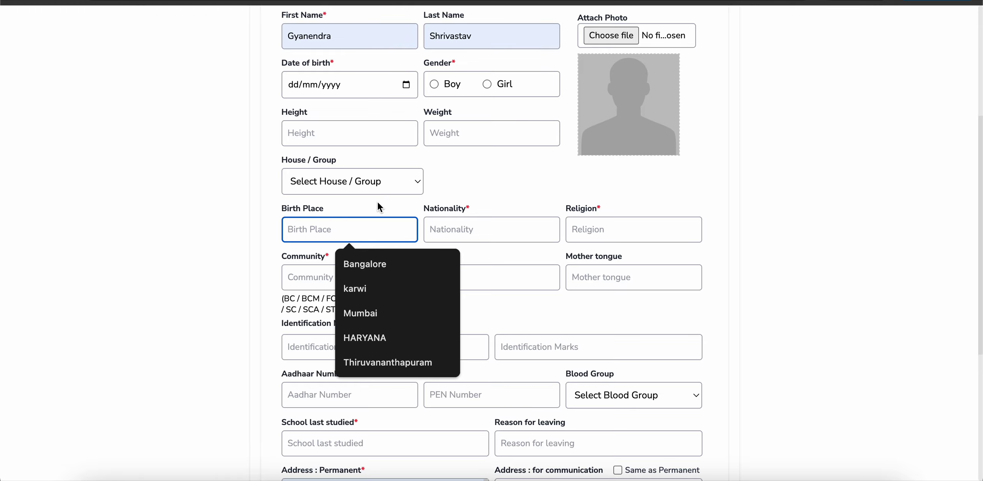
{"action": "left_click", "coordinate": [334, 217]}
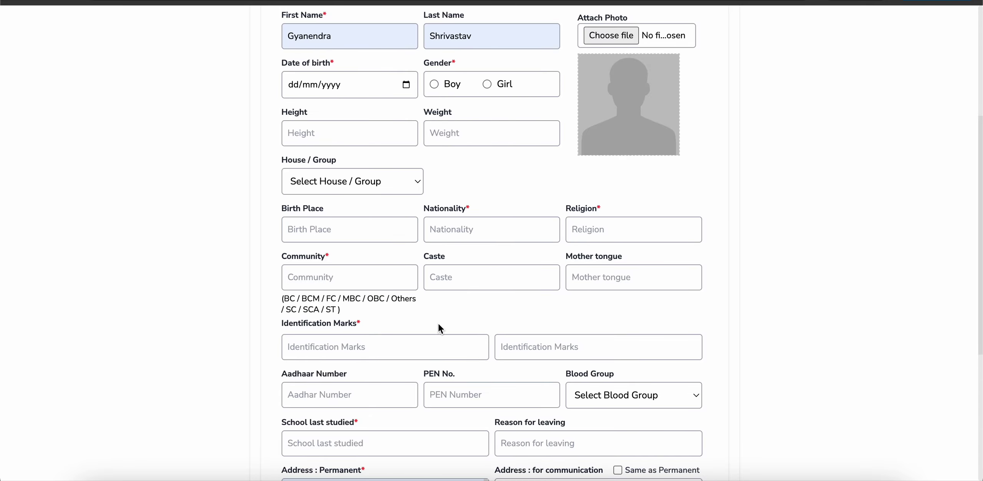
{"action": "scroll", "coordinate": [439, 325], "scroll_direction": "down", "scroll_amount": 1}
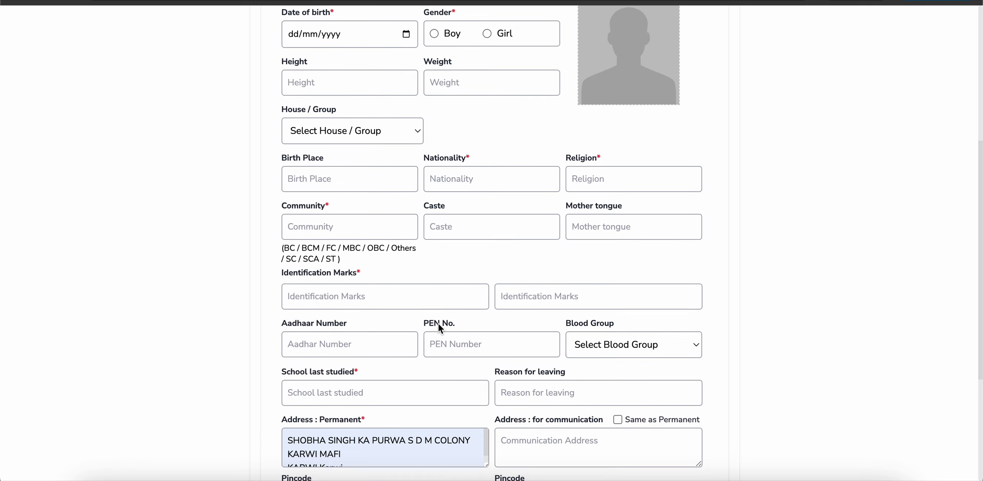
{"action": "left_click", "coordinate": [349, 183]}
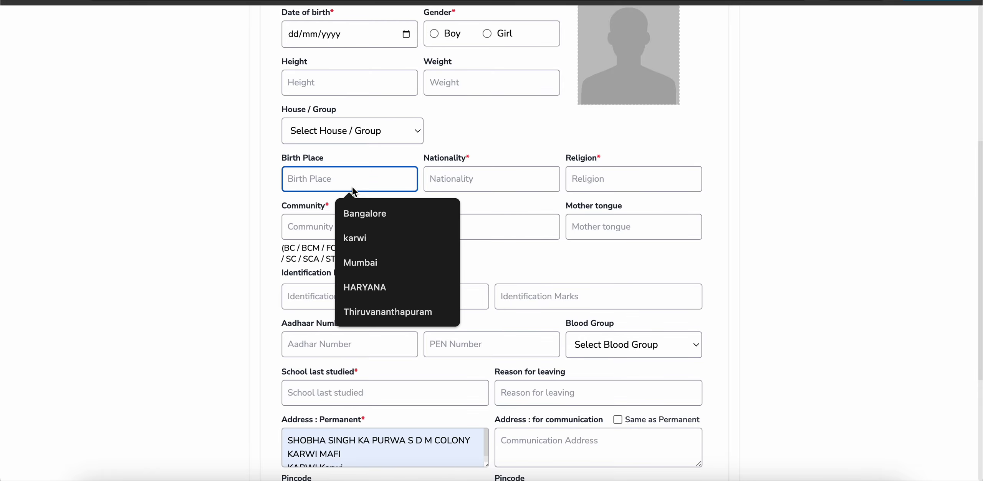
{"action": "left_click", "coordinate": [361, 215]}
{"action": "type", "text": "- 22"}
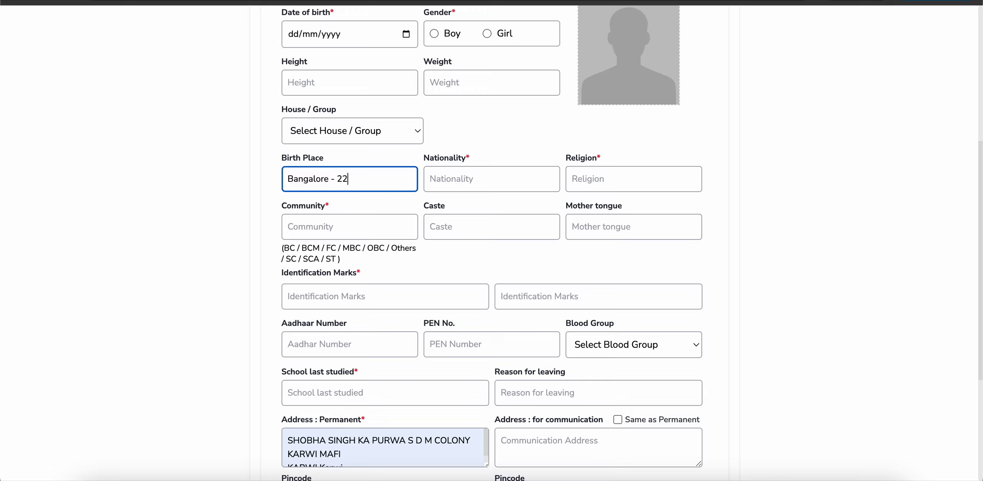
{"action": "type", "text": "6021"}
{"action": "left_click", "coordinate": [360, 203]}
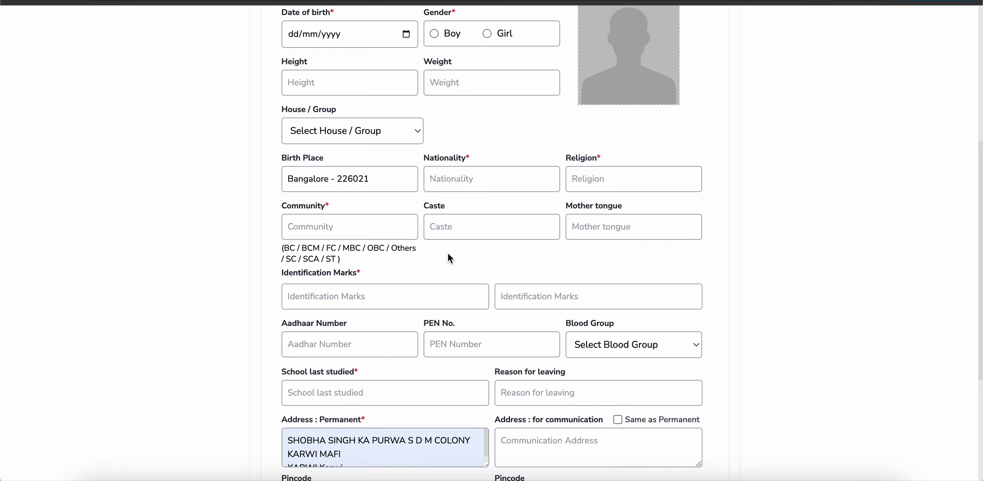
{"action": "scroll", "coordinate": [448, 253], "scroll_direction": "down", "scroll_amount": 2}
{"action": "scroll", "coordinate": [387, 314], "scroll_direction": "down", "scroll_amount": 2}
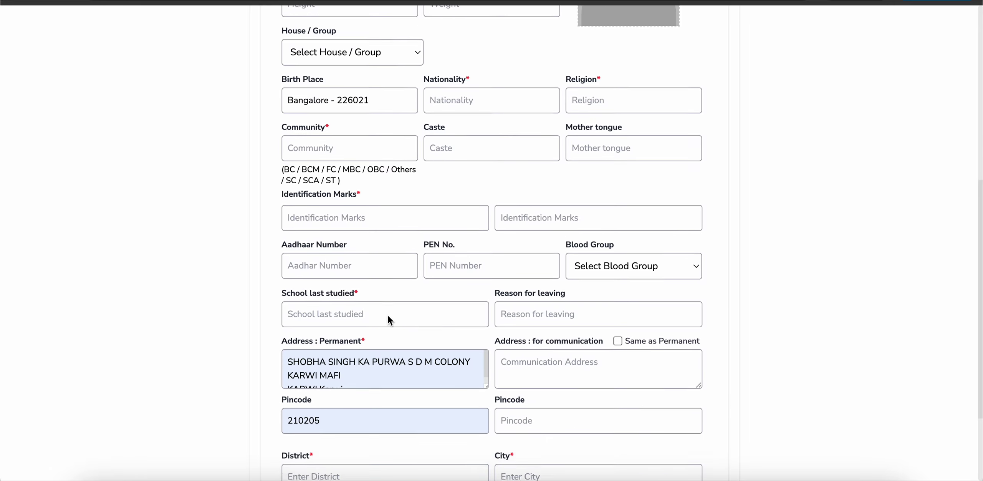
{"action": "scroll", "coordinate": [388, 350], "scroll_direction": "down", "scroll_amount": 2}
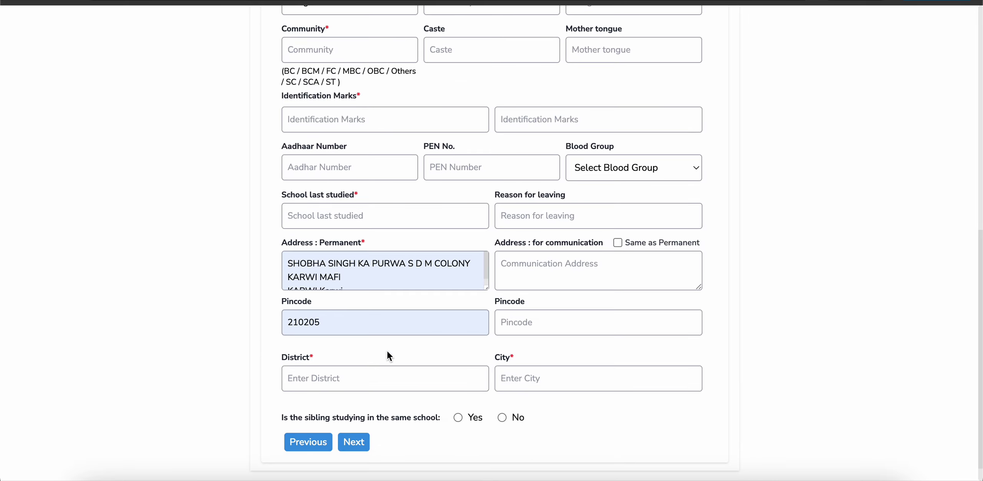
{"action": "scroll", "coordinate": [388, 345], "scroll_direction": "up", "scroll_amount": 1}
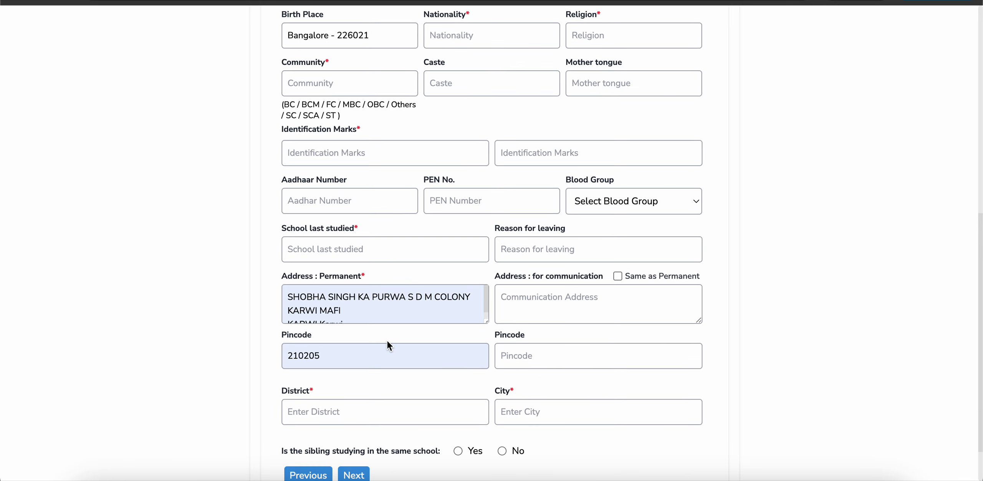
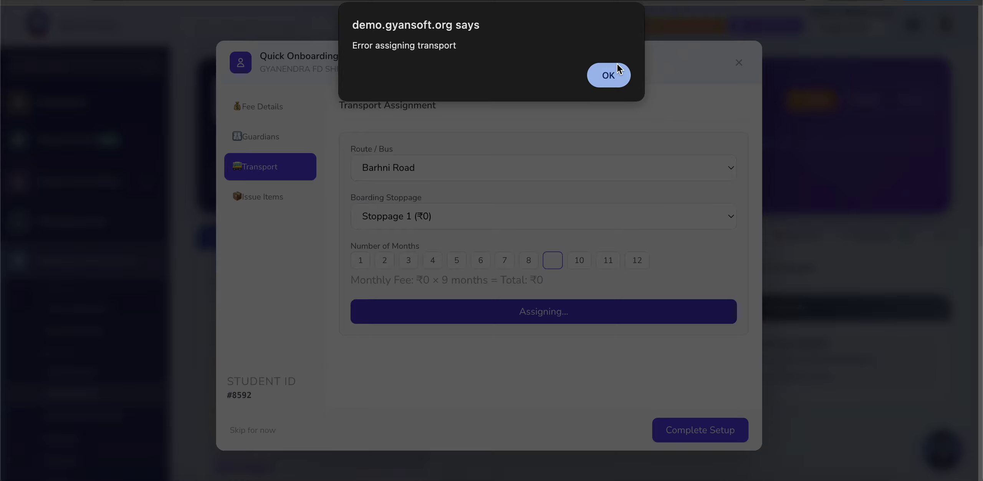
Step: Dismiss the transport error and view the Issue Items list showing Dress (stock 46)
{"action": "left_click", "coordinate": [615, 73]}
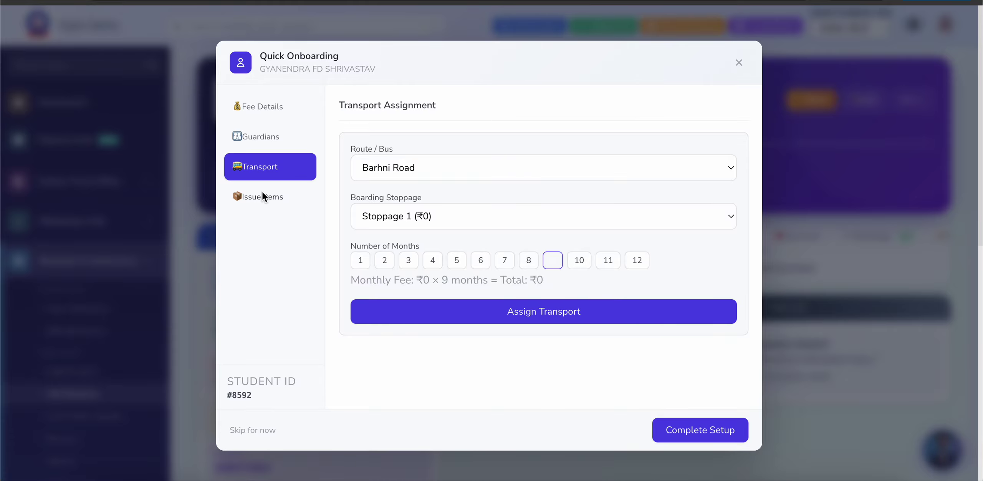
{"action": "left_click", "coordinate": [262, 206]}
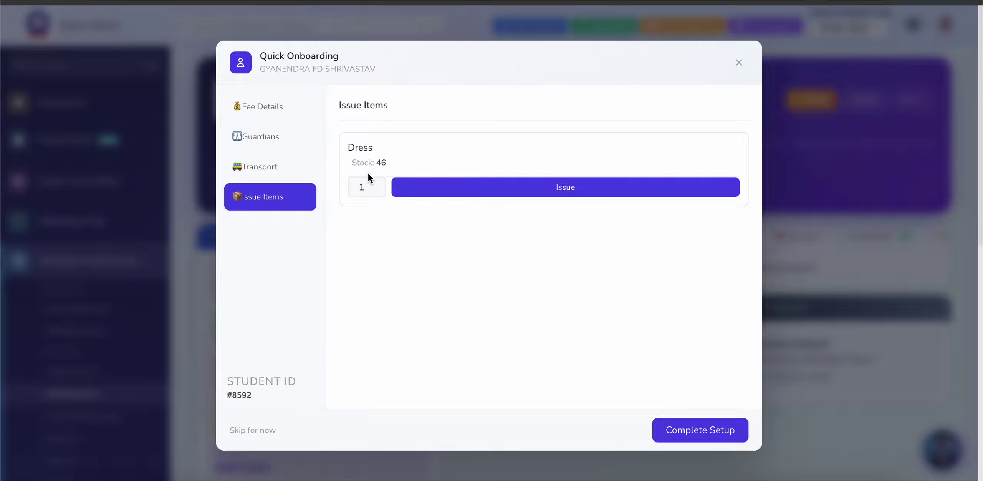
Step: Look over the issue items, close Quick Onboarding, and open Students & Admissions > Alumni
{"action": "left_click_drag", "start_coordinate": [416, 152], "coordinate": [608, 162]}
{"action": "left_click", "coordinate": [448, 266]}
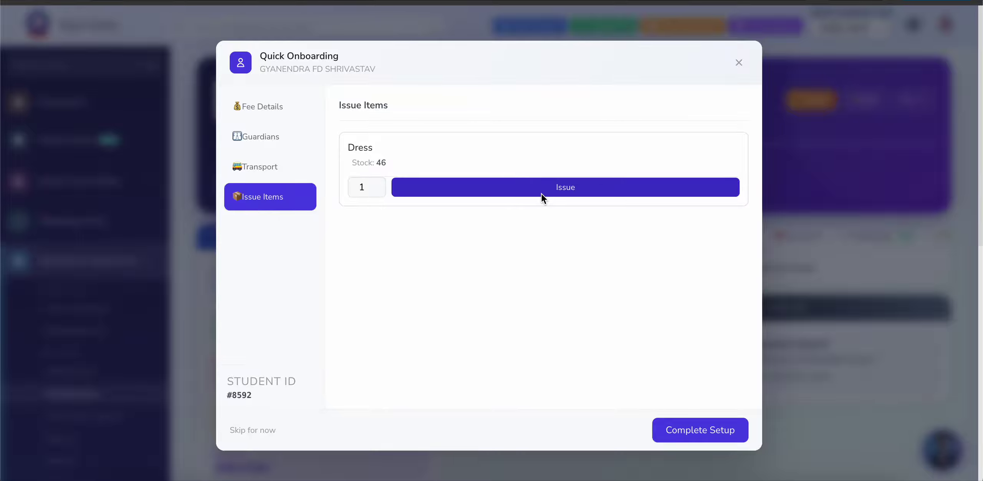
{"action": "left_click", "coordinate": [687, 437]}
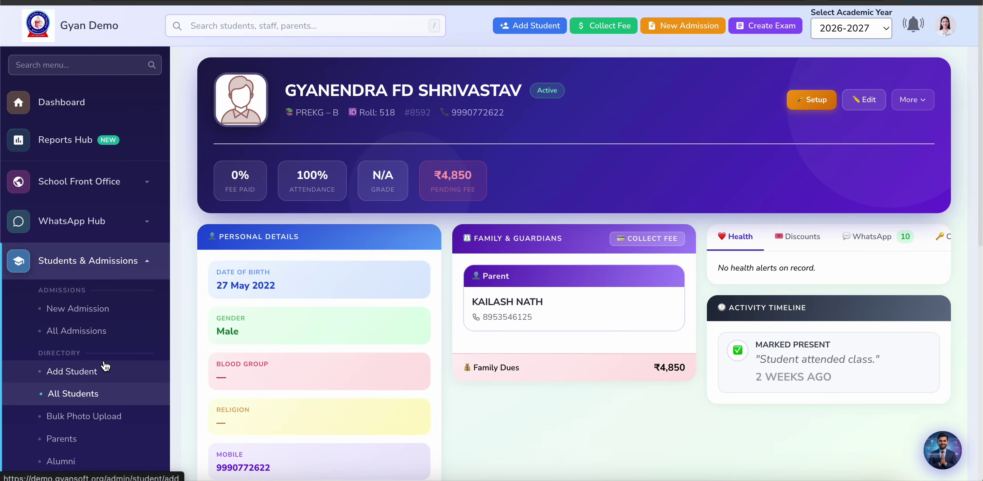
{"action": "scroll", "coordinate": [105, 366], "scroll_direction": "down", "scroll_amount": 4}
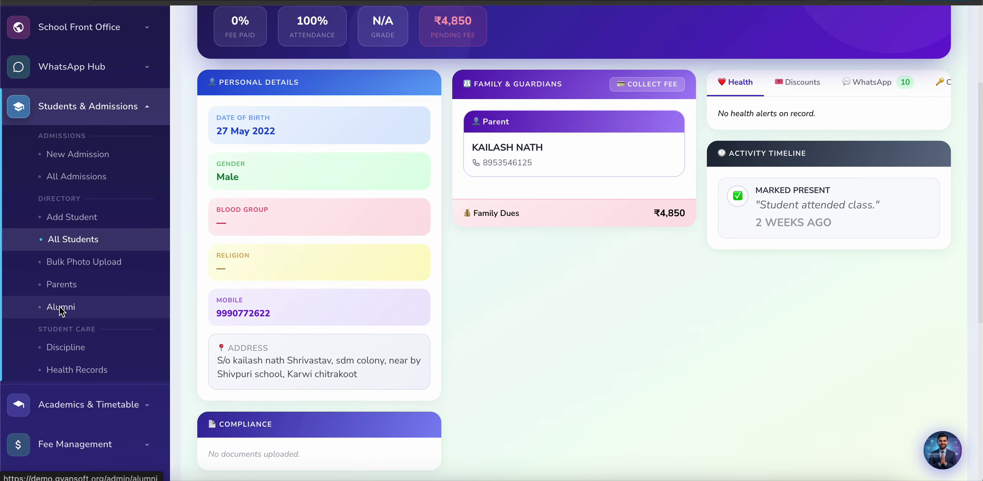
{"action": "left_click", "coordinate": [60, 307]}
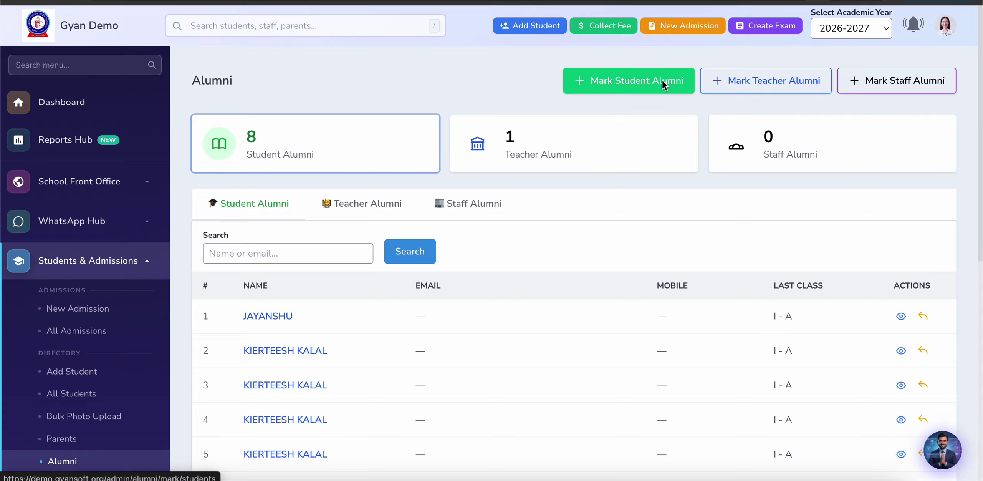
Step: Filter Mark Student Alumni by UKG - A and move the first listed student to alumni
{"action": "left_click", "coordinate": [648, 82]}
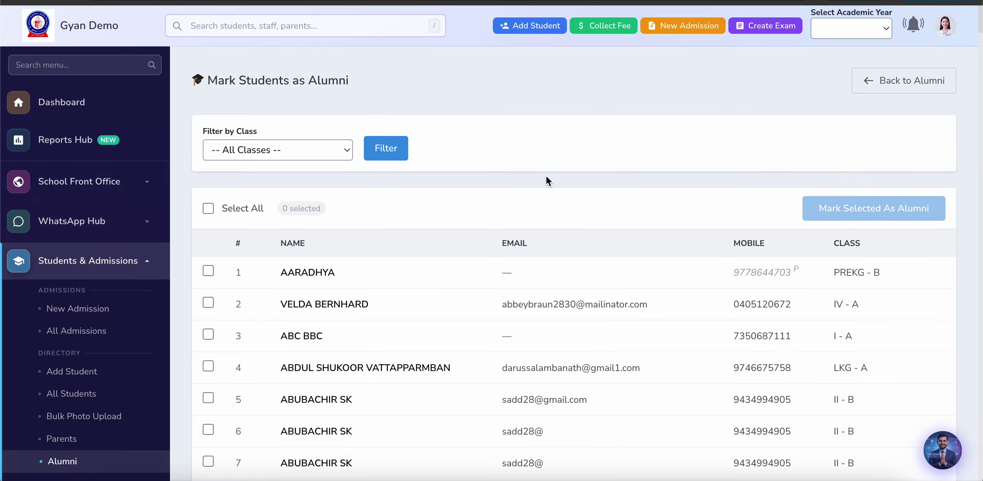
{"action": "left_click", "coordinate": [278, 149]}
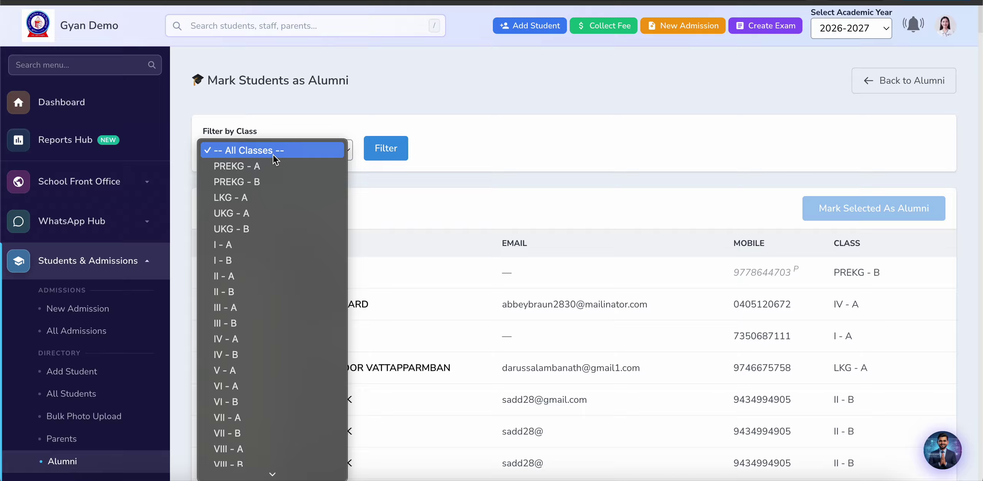
{"action": "left_click", "coordinate": [258, 207]}
{"action": "left_click", "coordinate": [379, 157]}
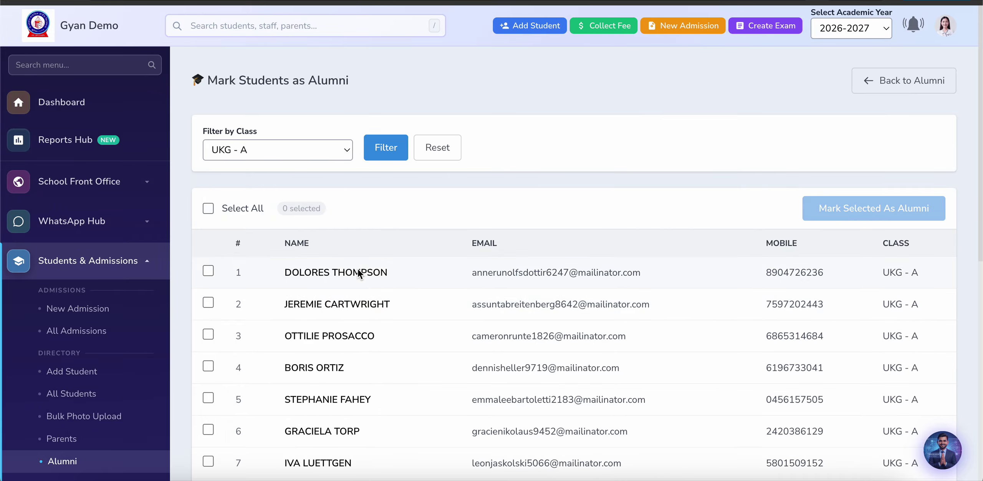
{"action": "scroll", "coordinate": [479, 293], "scroll_direction": "down", "scroll_amount": 5}
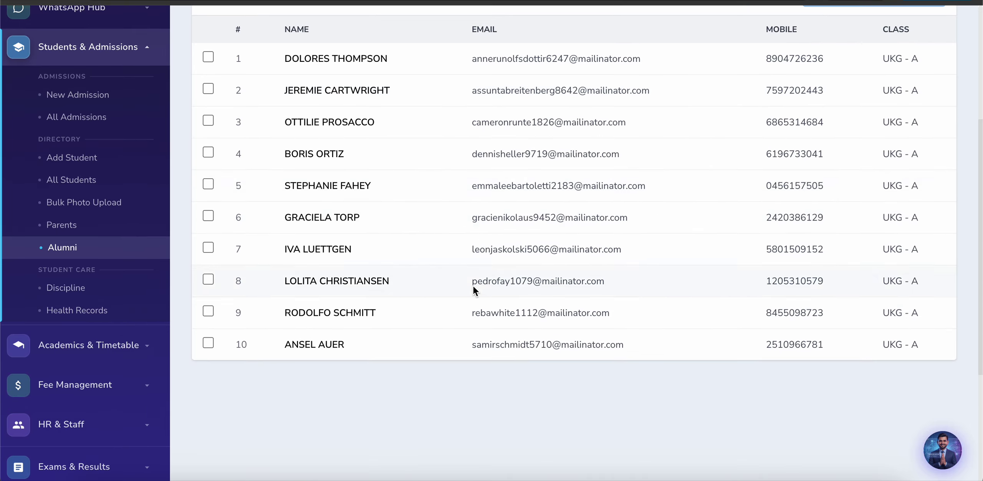
{"action": "left_click", "coordinate": [207, 58]}
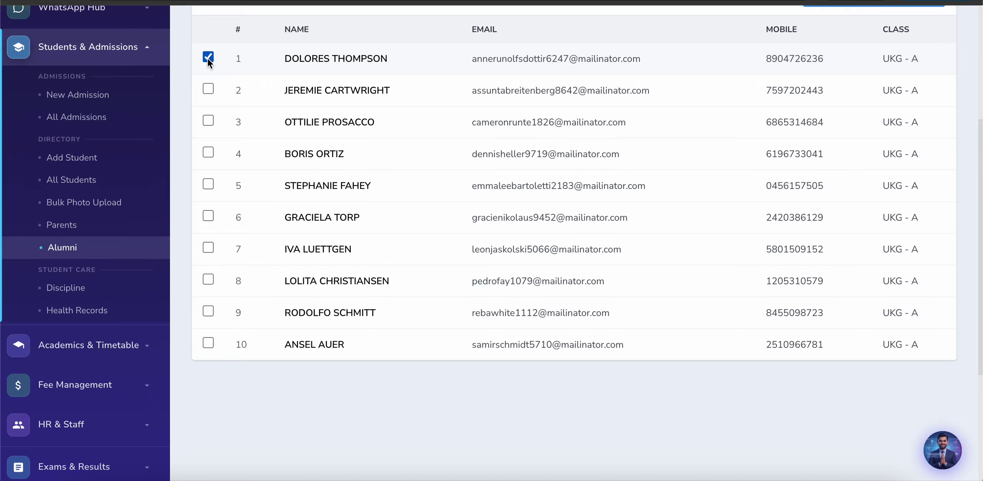
{"action": "scroll", "coordinate": [417, 115], "scroll_direction": "up", "scroll_amount": 5}
{"action": "left_click", "coordinate": [869, 211]}
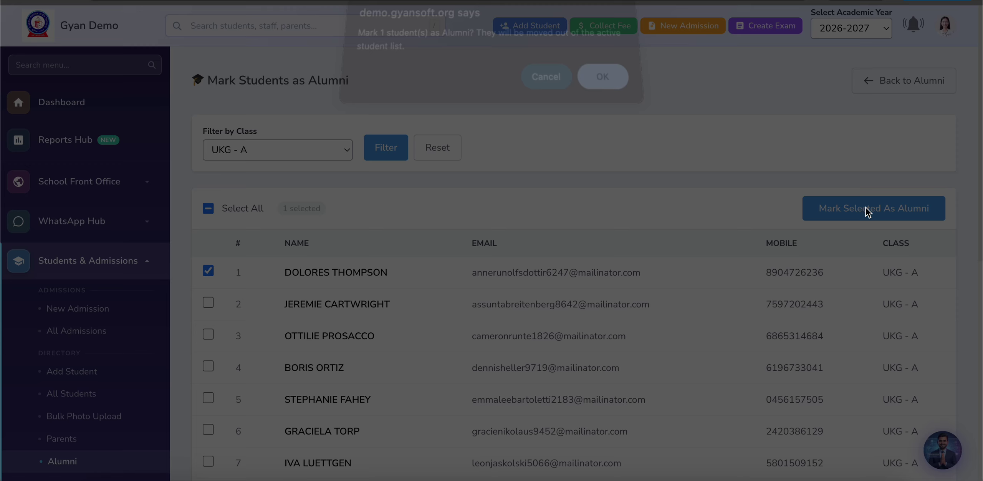
{"action": "left_click", "coordinate": [603, 92]}
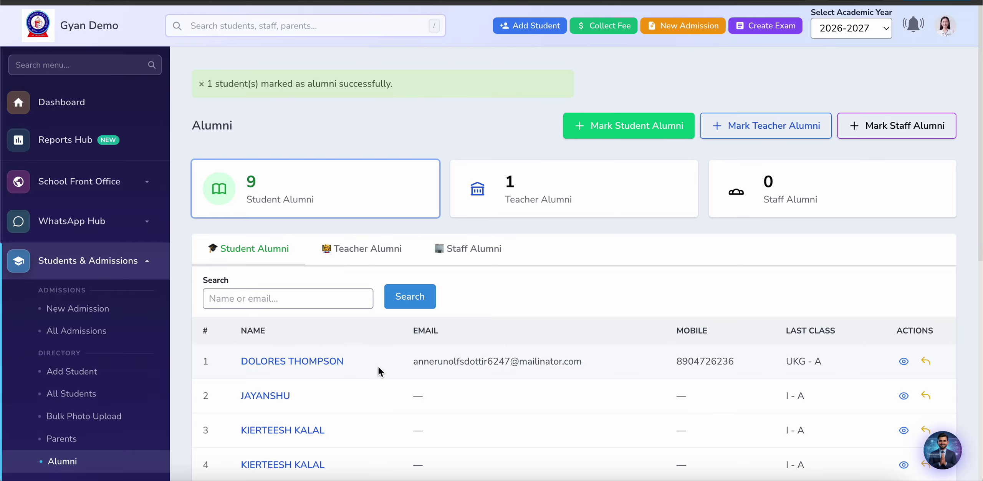
{"action": "scroll", "coordinate": [379, 372], "scroll_direction": "down", "scroll_amount": 2}
{"action": "scroll", "coordinate": [740, 313], "scroll_direction": "down", "scroll_amount": 2}
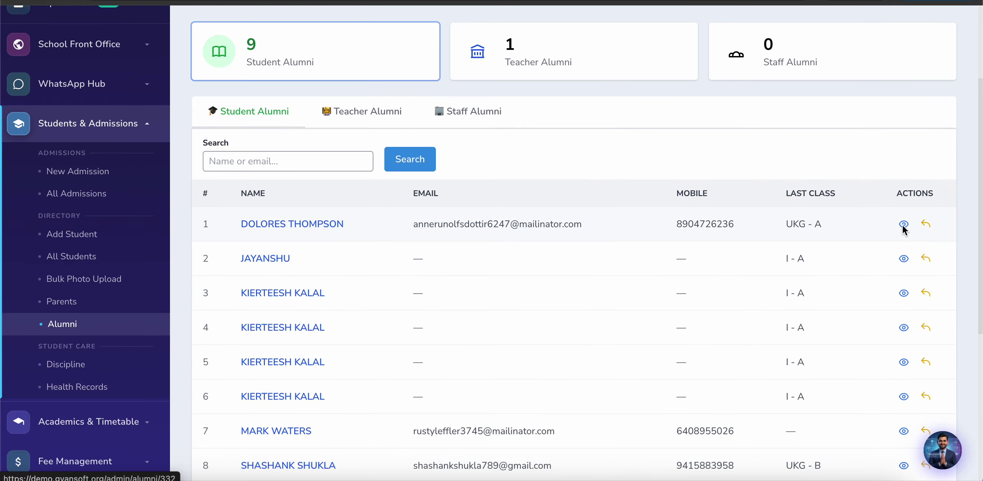
Step: Scroll through the new alumnus's profile and its academic and fee history, then open Discipline
{"action": "left_click", "coordinate": [903, 226]}
{"action": "scroll", "coordinate": [479, 322], "scroll_direction": "down", "scroll_amount": 3}
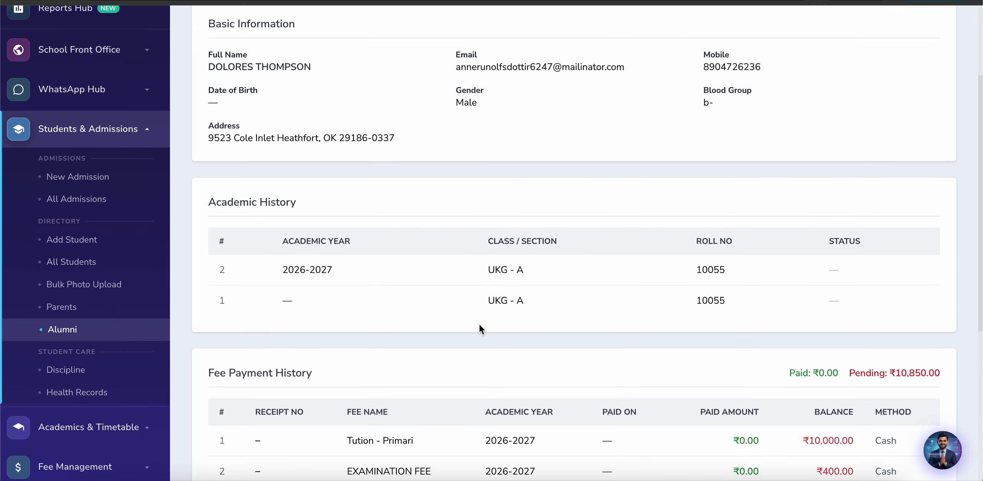
{"action": "scroll", "coordinate": [452, 369], "scroll_direction": "down", "scroll_amount": 5}
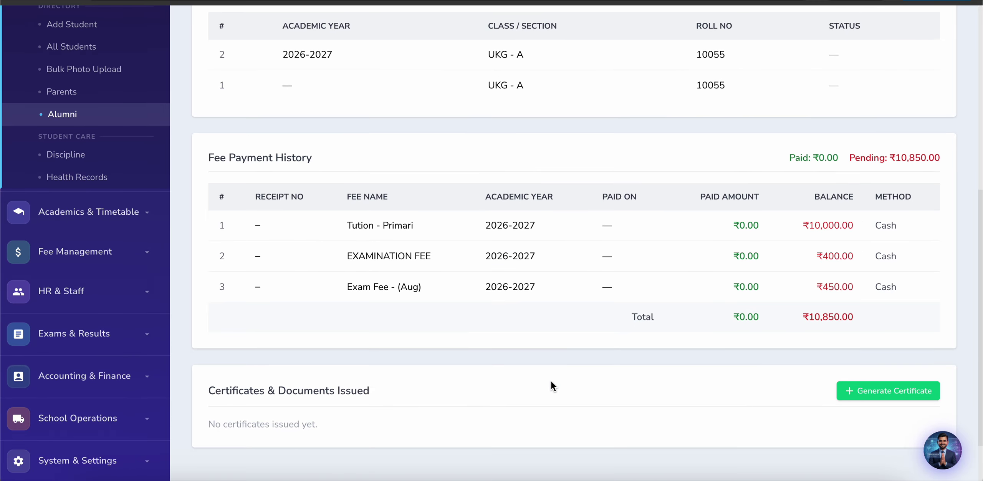
{"action": "scroll", "coordinate": [569, 407], "scroll_direction": "down", "scroll_amount": 2}
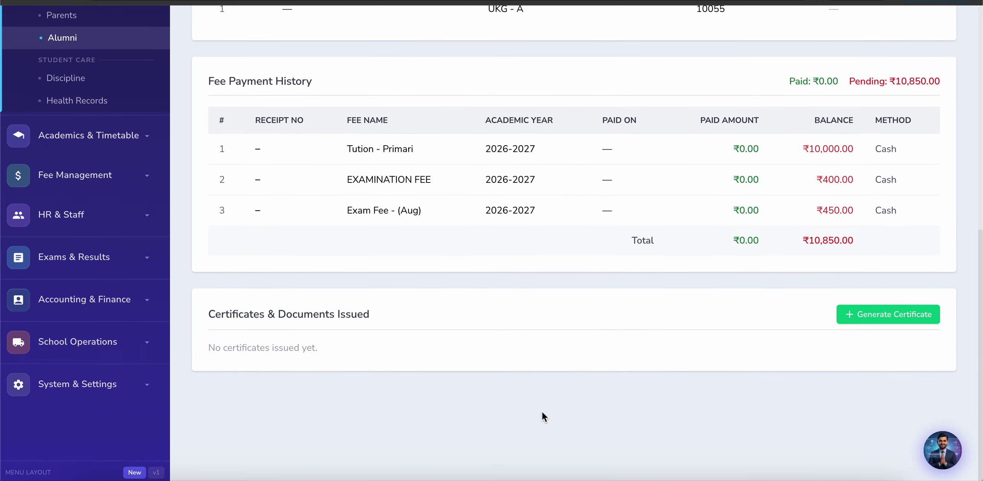
{"action": "scroll", "coordinate": [528, 339], "scroll_direction": "up", "scroll_amount": 10}
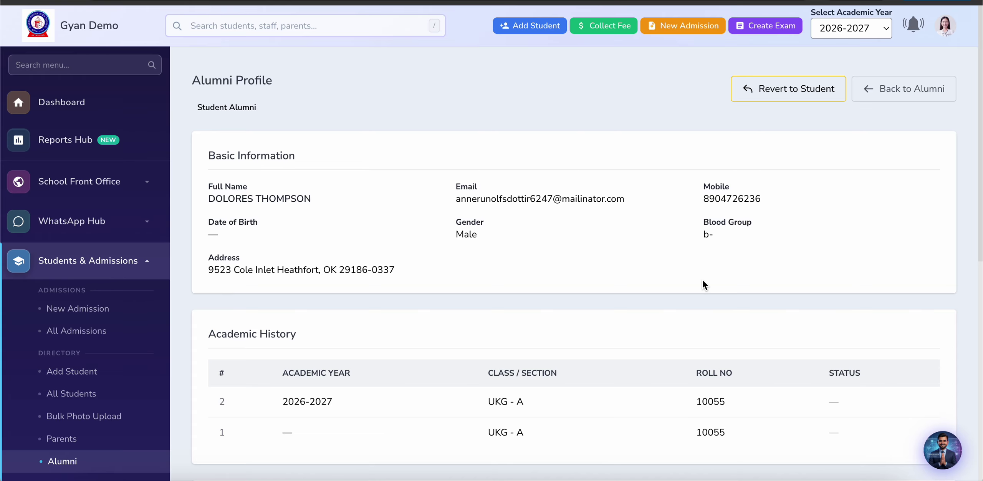
{"action": "scroll", "coordinate": [702, 280], "scroll_direction": "down", "scroll_amount": 3}
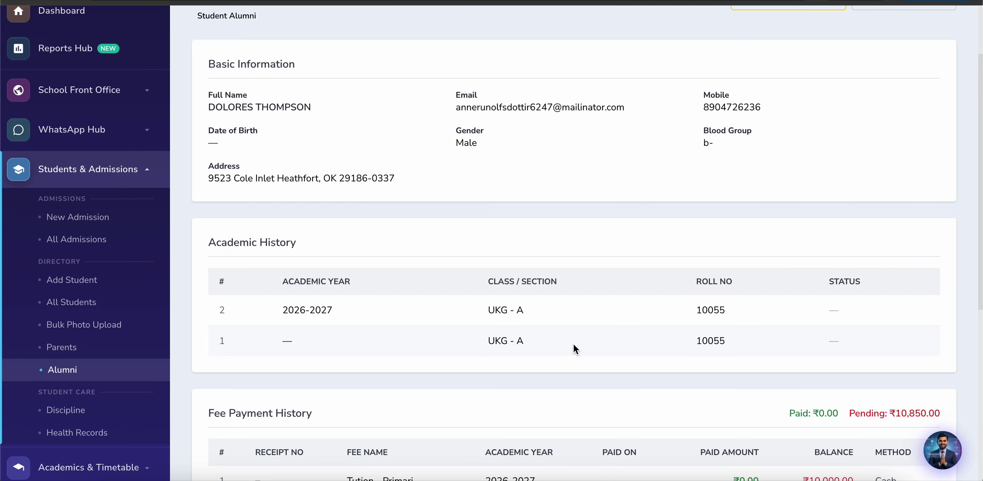
{"action": "scroll", "coordinate": [634, 250], "scroll_direction": "up", "scroll_amount": 3}
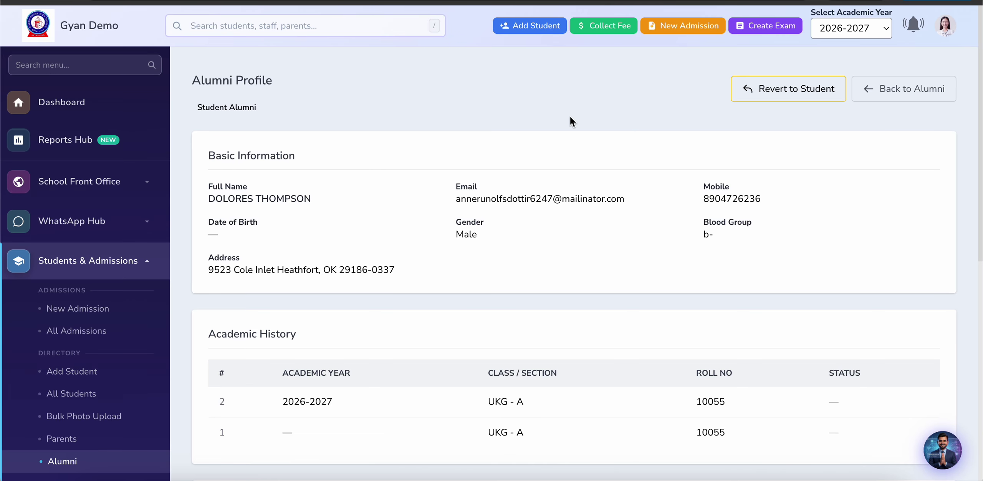
{"action": "scroll", "coordinate": [141, 442], "scroll_direction": "down", "scroll_amount": 3}
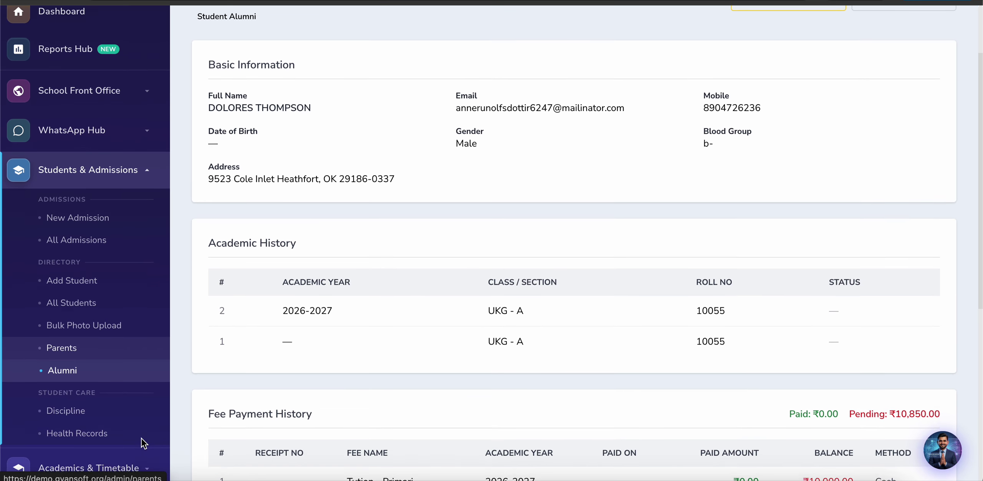
{"action": "scroll", "coordinate": [142, 441], "scroll_direction": "down", "scroll_amount": 2}
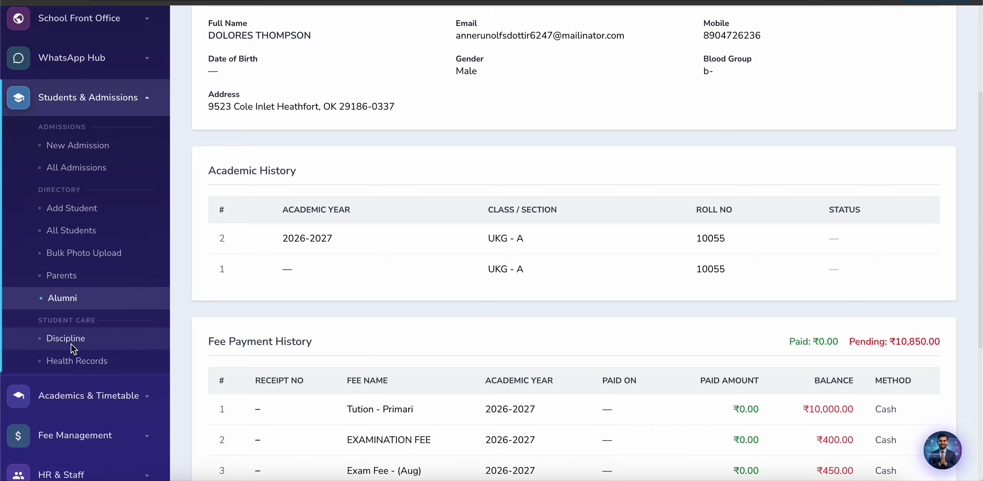
{"action": "left_click", "coordinate": [69, 341]}
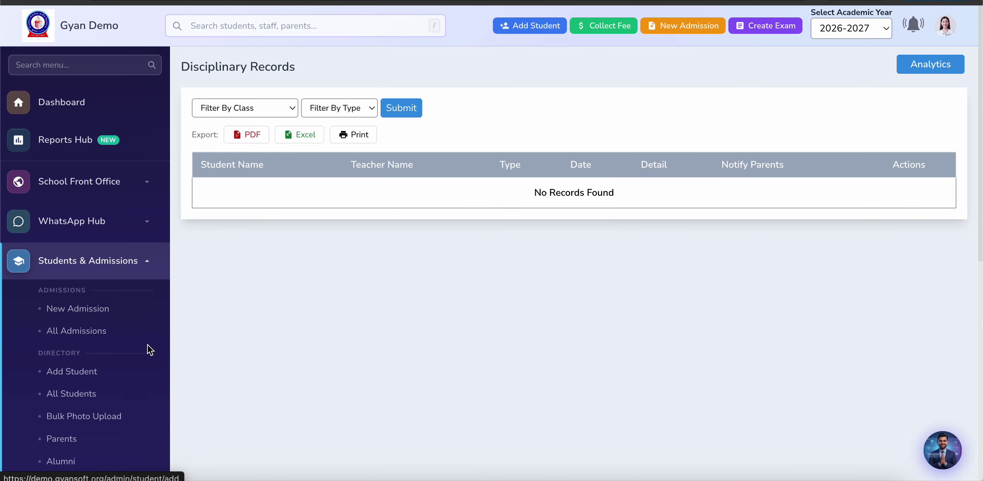
Step: Scroll the empty Disciplinary Records page, then open Student Care > Health Records
{"action": "scroll", "coordinate": [259, 326], "scroll_direction": "down", "scroll_amount": 2}
{"action": "scroll", "coordinate": [259, 327], "scroll_direction": "up", "scroll_amount": 2}
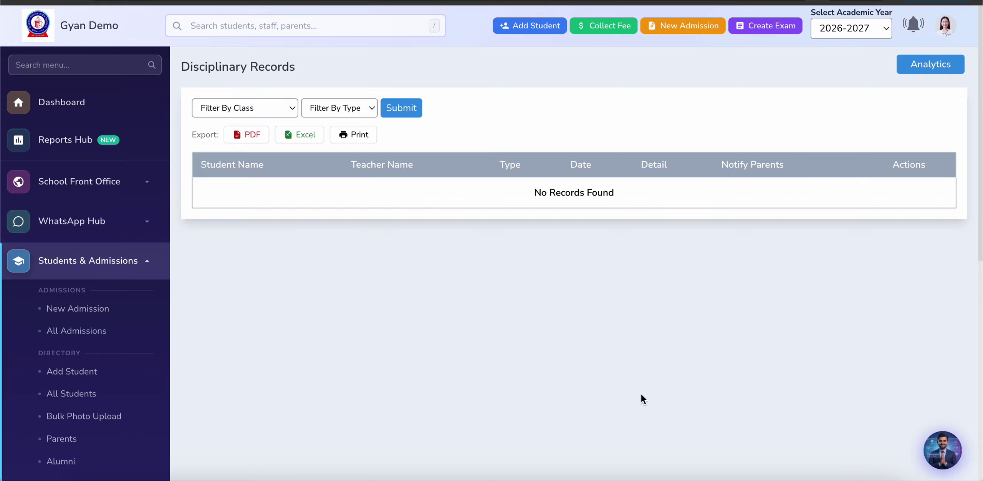
{"action": "scroll", "coordinate": [385, 442], "scroll_direction": "down", "scroll_amount": 4}
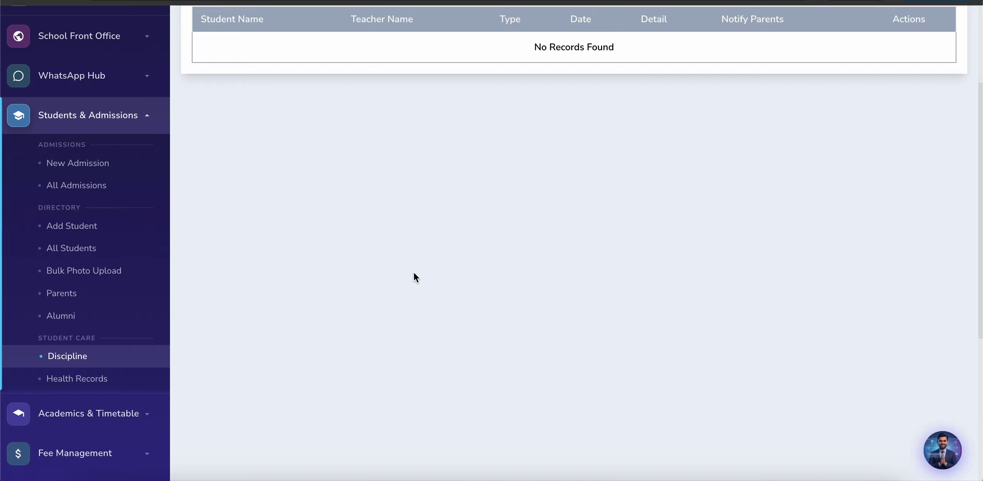
{"action": "scroll", "coordinate": [448, 263], "scroll_direction": "up", "scroll_amount": 4}
{"action": "scroll", "coordinate": [450, 264], "scroll_direction": "down", "scroll_amount": 4}
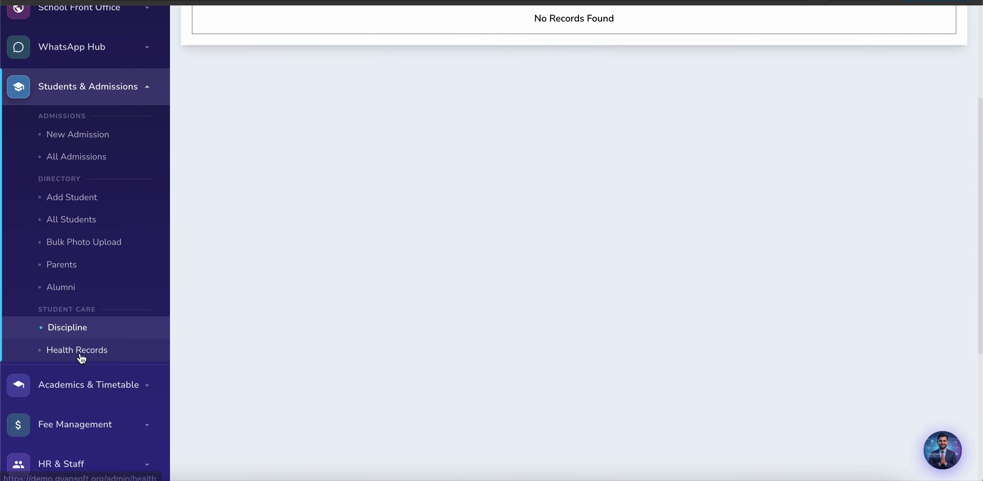
{"action": "left_click", "coordinate": [78, 350]}
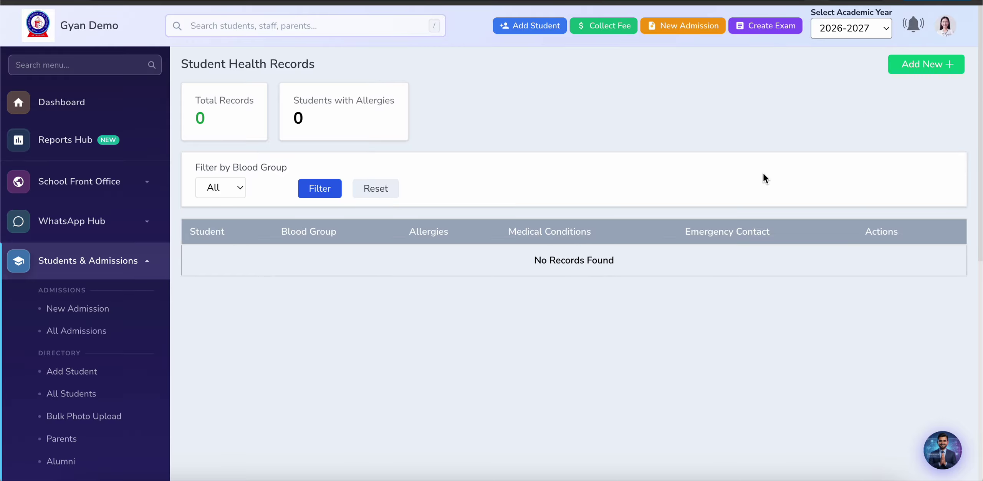
Step: Start a new health record and set its blood group to B+
{"action": "left_click", "coordinate": [923, 62]}
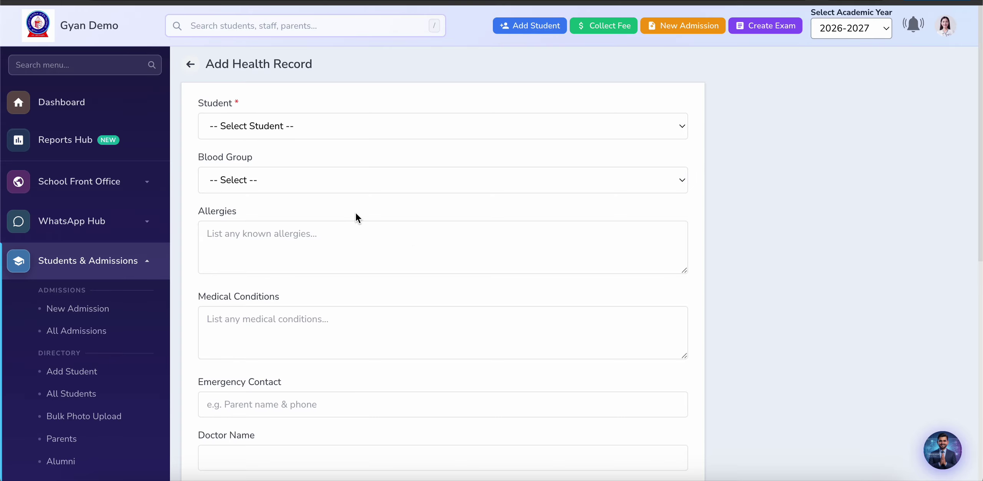
{"action": "left_click", "coordinate": [324, 128]}
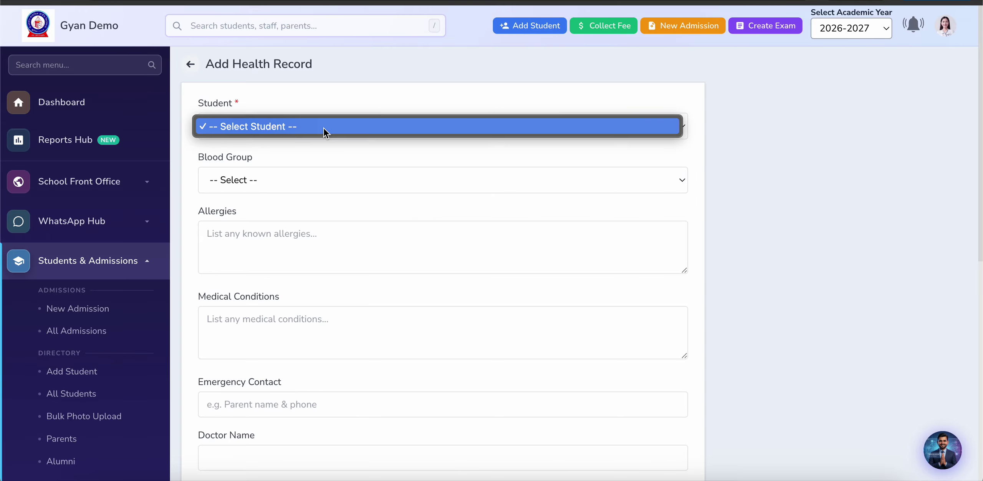
{"action": "left_click", "coordinate": [304, 154]}
{"action": "left_click", "coordinate": [278, 185]}
{"action": "left_click", "coordinate": [254, 232]}
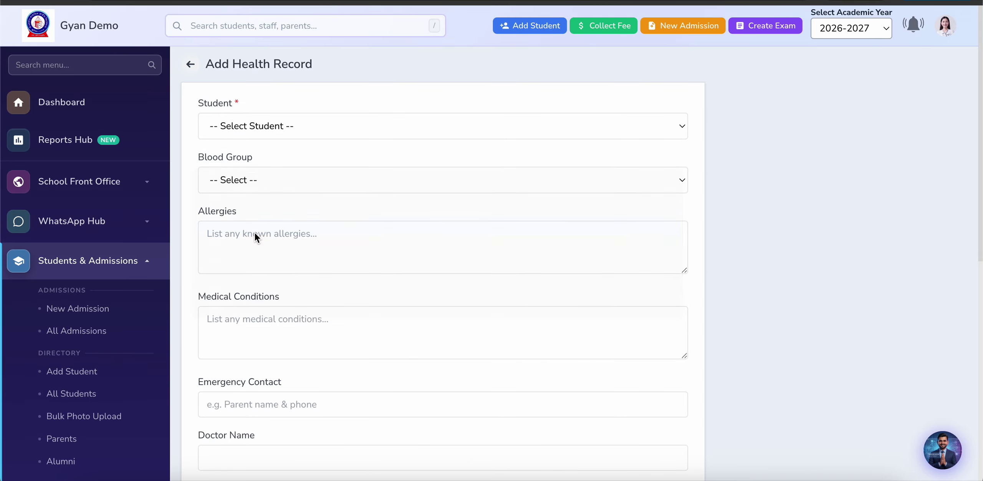
{"action": "scroll", "coordinate": [292, 280], "scroll_direction": "down", "scroll_amount": 3}
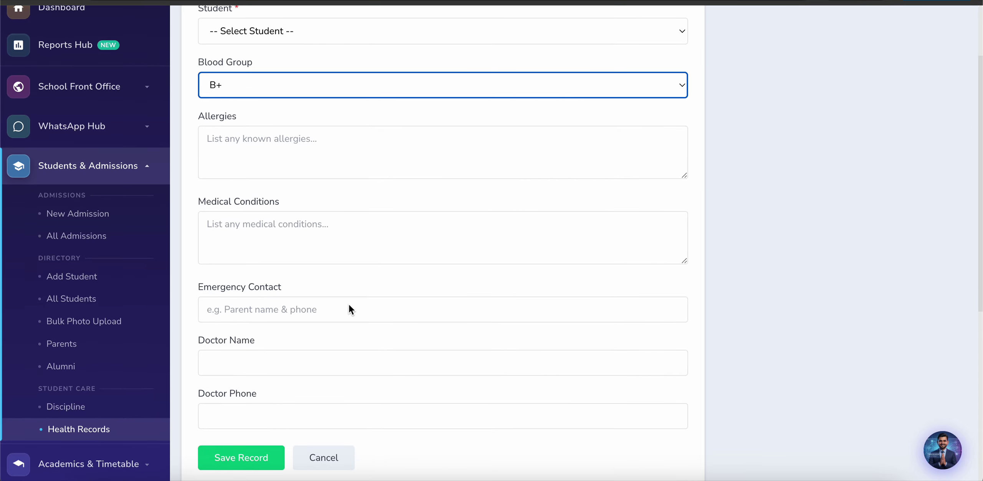
{"action": "scroll", "coordinate": [289, 402], "scroll_direction": "down", "scroll_amount": 2}
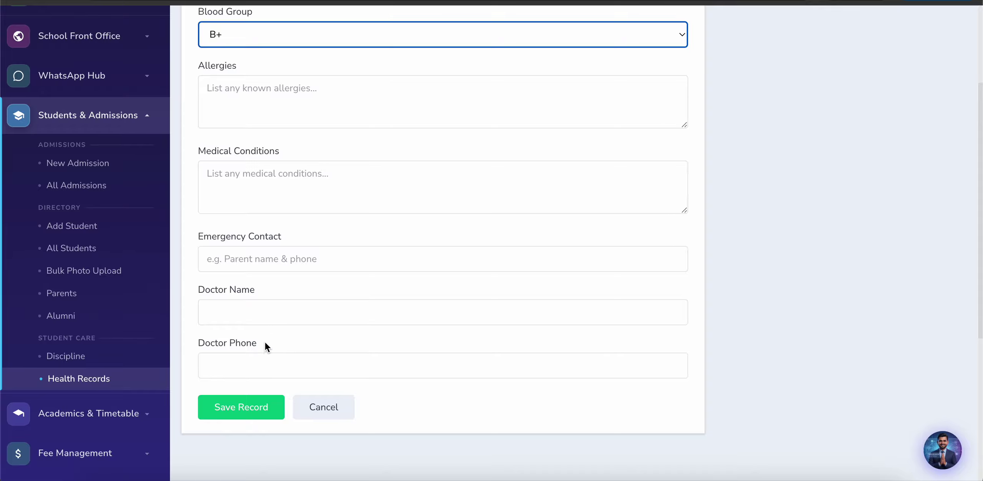
Step: Collapse Students & Admissions and open Class List under Academics & Timetable
{"action": "left_click", "coordinate": [140, 116]}
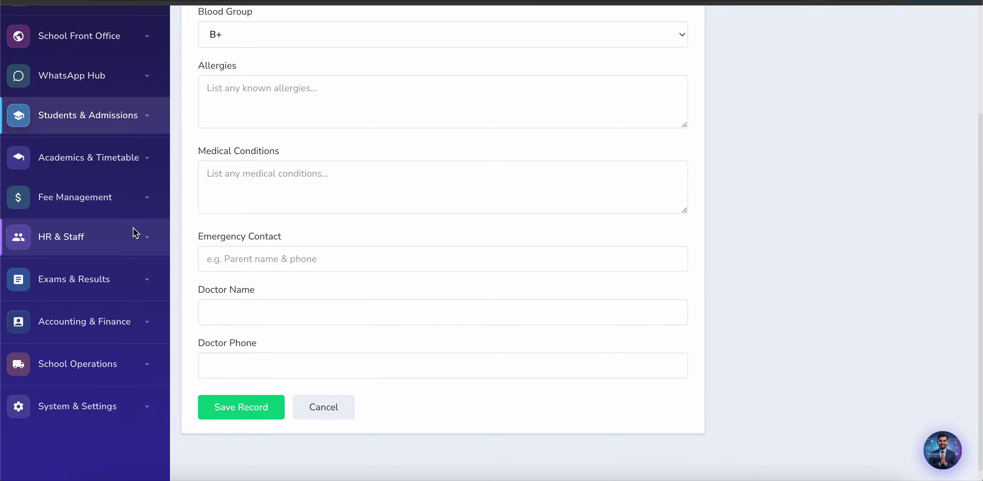
{"action": "scroll", "coordinate": [132, 234], "scroll_direction": "up", "scroll_amount": 2}
{"action": "scroll", "coordinate": [135, 231], "scroll_direction": "up", "scroll_amount": 2}
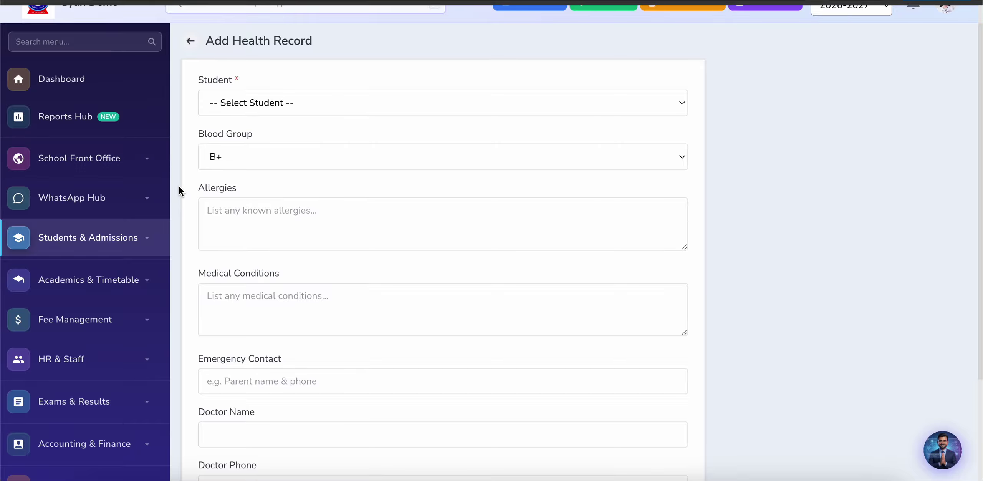
{"action": "scroll", "coordinate": [179, 191], "scroll_direction": "down", "scroll_amount": 2}
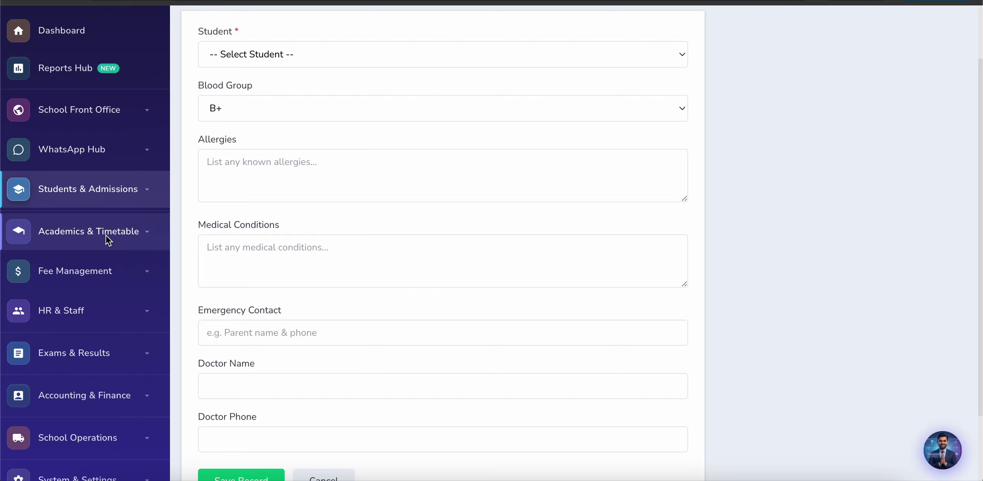
{"action": "left_click", "coordinate": [107, 236]}
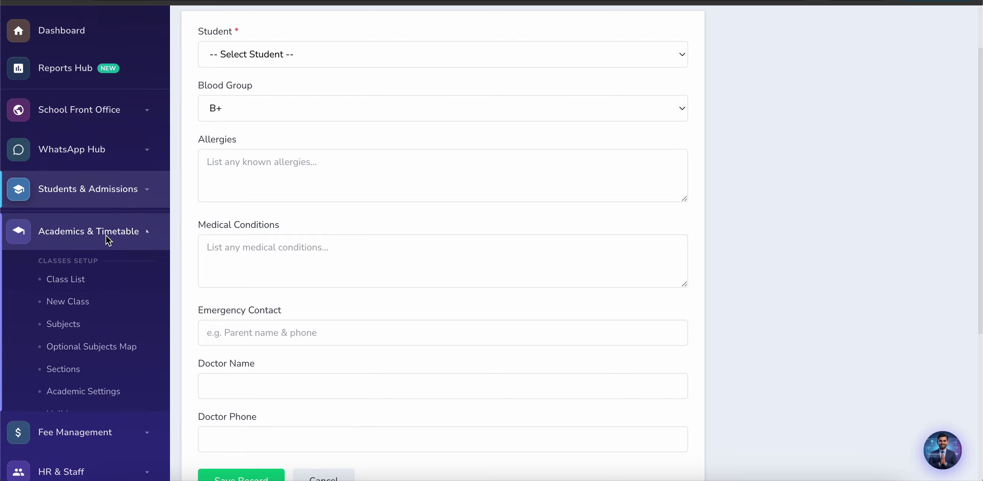
{"action": "scroll", "coordinate": [10, 338], "scroll_direction": "down", "scroll_amount": 2}
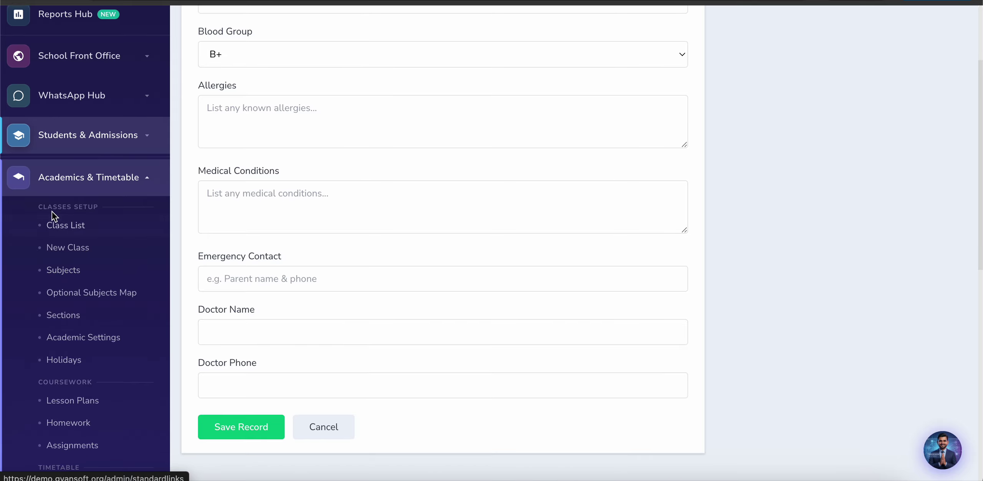
{"action": "left_click", "coordinate": [65, 227]}
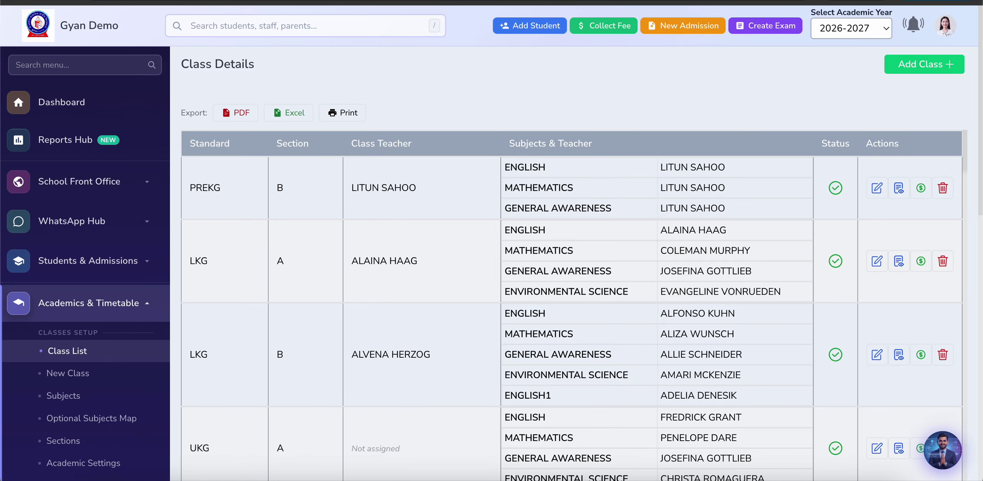
{"action": "scroll", "coordinate": [370, 347], "scroll_direction": "down", "scroll_amount": 3}
{"action": "scroll", "coordinate": [370, 347], "scroll_direction": "up", "scroll_amount": 3}
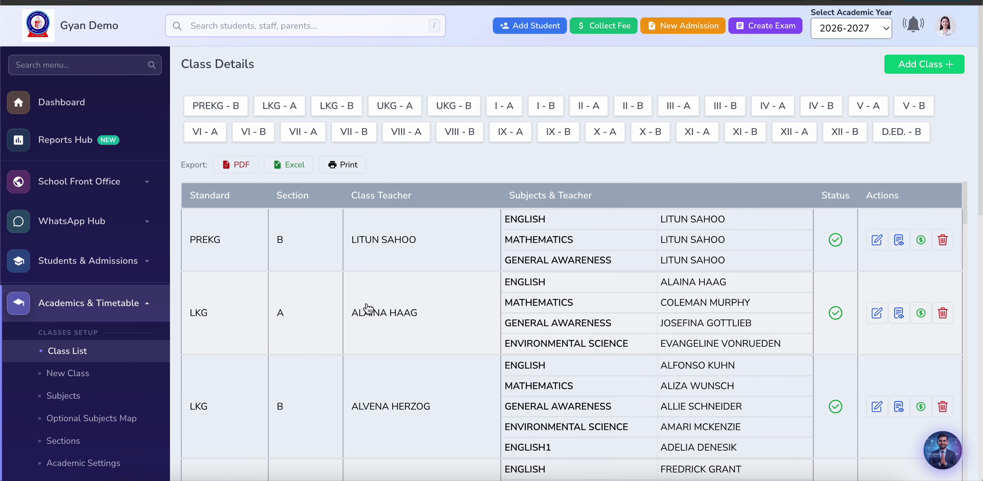
{"action": "scroll", "coordinate": [319, 112], "scroll_direction": "down", "scroll_amount": 4}
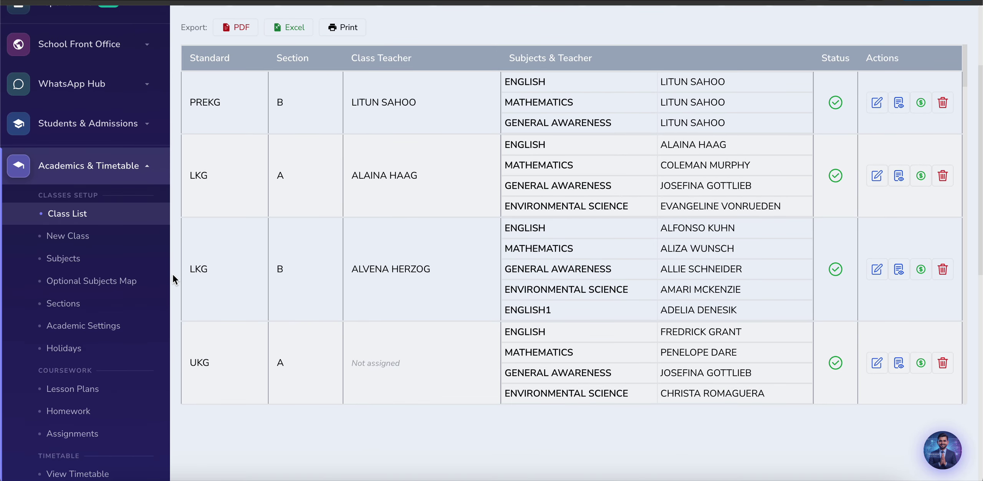
{"action": "scroll", "coordinate": [172, 273], "scroll_direction": "up", "scroll_amount": 1}
{"action": "scroll", "coordinate": [223, 314], "scroll_direction": "down", "scroll_amount": 3}
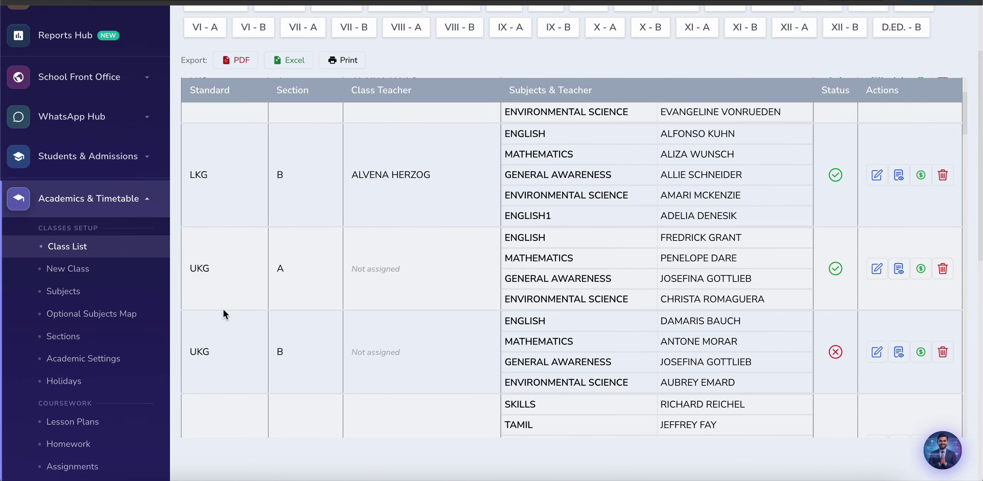
{"action": "scroll", "coordinate": [224, 310], "scroll_direction": "down", "scroll_amount": 6}
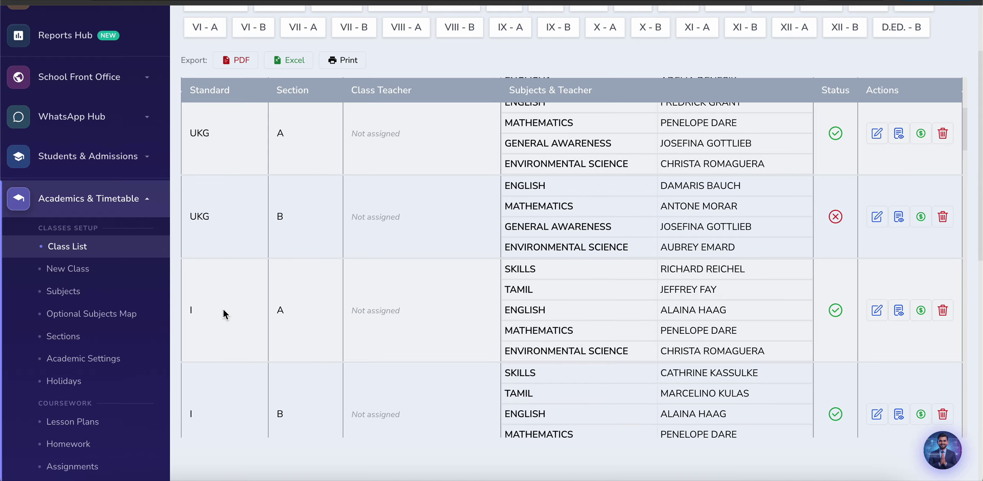
{"action": "scroll", "coordinate": [223, 310], "scroll_direction": "down", "scroll_amount": 15}
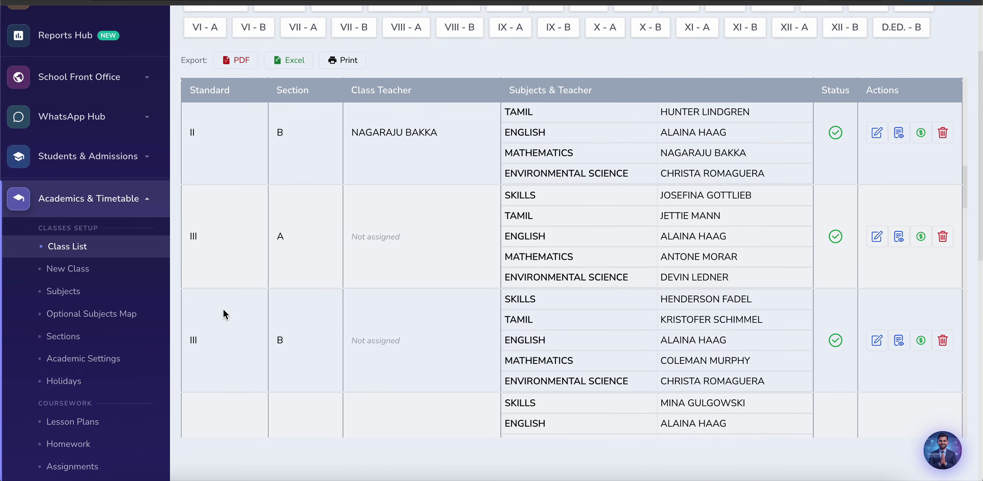
{"action": "scroll", "coordinate": [224, 310], "scroll_direction": "down", "scroll_amount": 15}
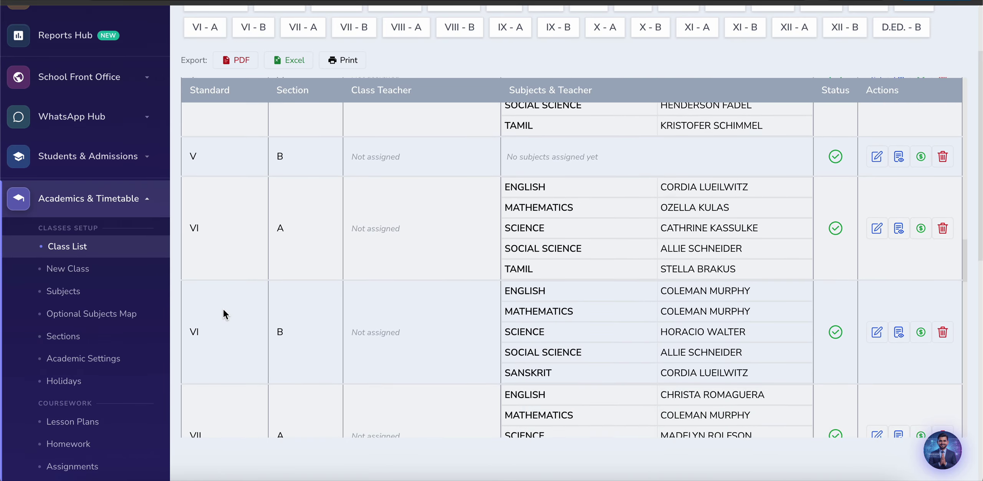
{"action": "scroll", "coordinate": [224, 310], "scroll_direction": "down", "scroll_amount": 12}
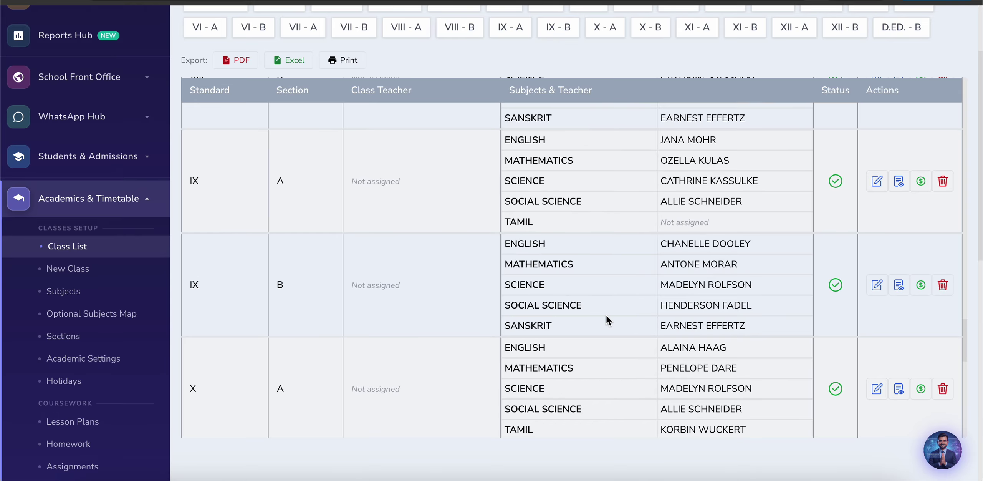
{"action": "scroll", "coordinate": [608, 334], "scroll_direction": "down", "scroll_amount": 4}
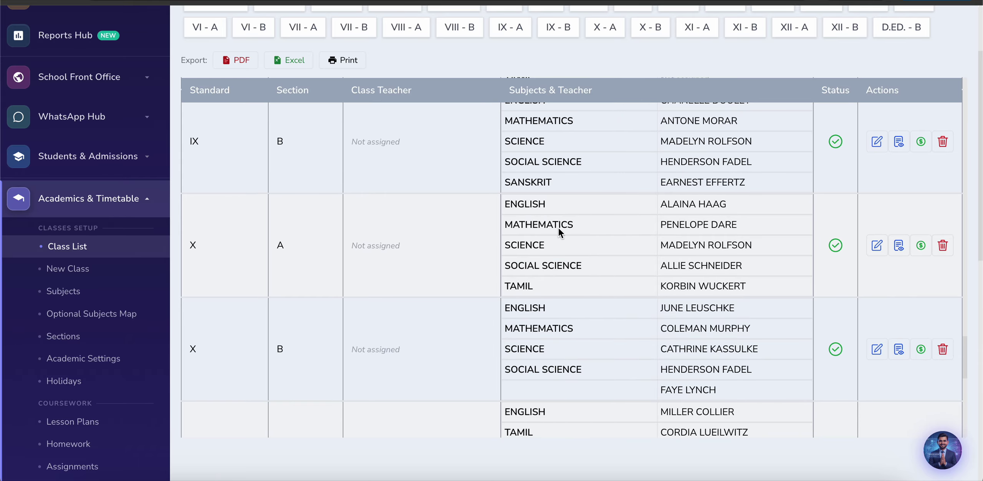
{"action": "scroll", "coordinate": [559, 378], "scroll_direction": "down", "scroll_amount": 8}
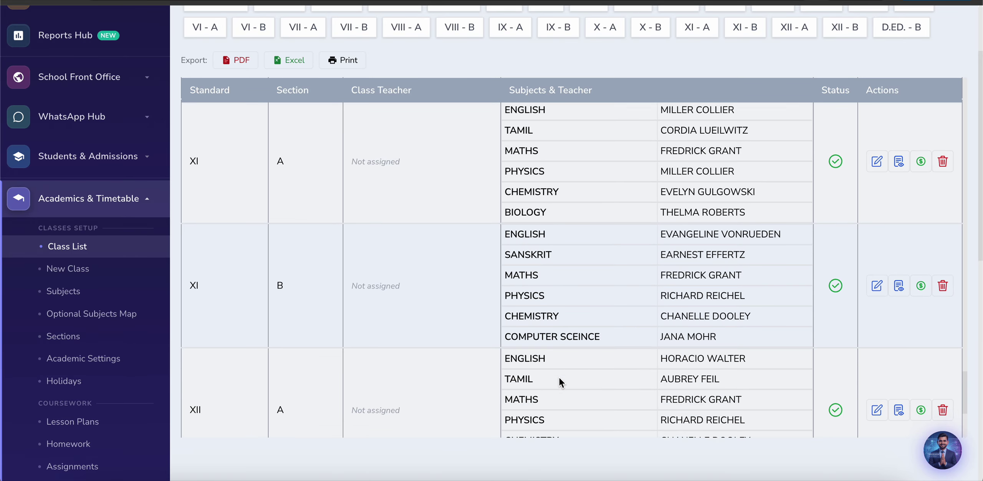
{"action": "scroll", "coordinate": [559, 378], "scroll_direction": "down", "scroll_amount": 5}
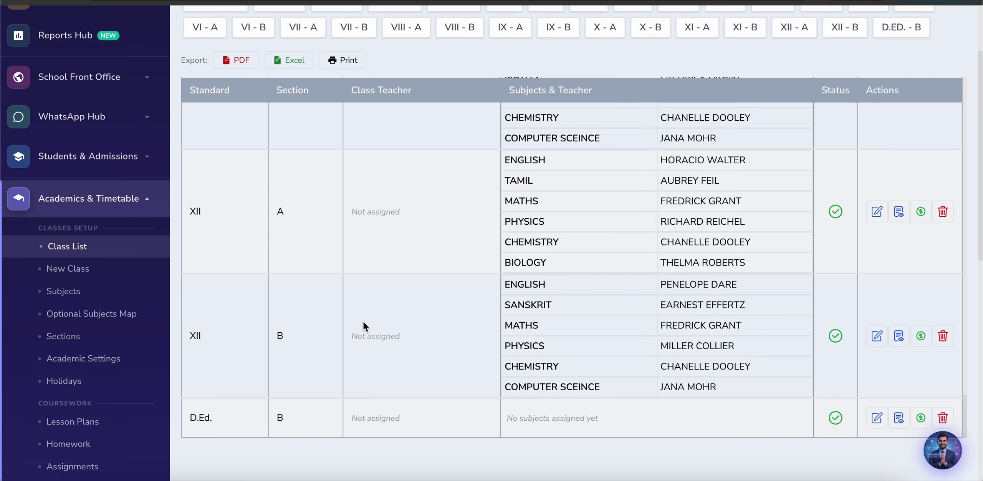
{"action": "scroll", "coordinate": [364, 326], "scroll_direction": "up", "scroll_amount": 1}
{"action": "scroll", "coordinate": [364, 326], "scroll_direction": "up", "scroll_amount": 15}
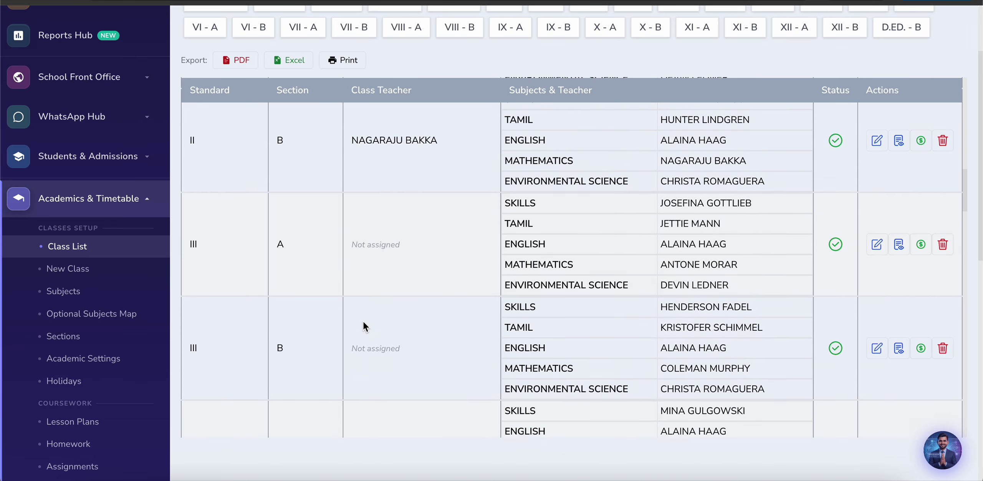
{"action": "scroll", "coordinate": [363, 323], "scroll_direction": "up", "scroll_amount": 10}
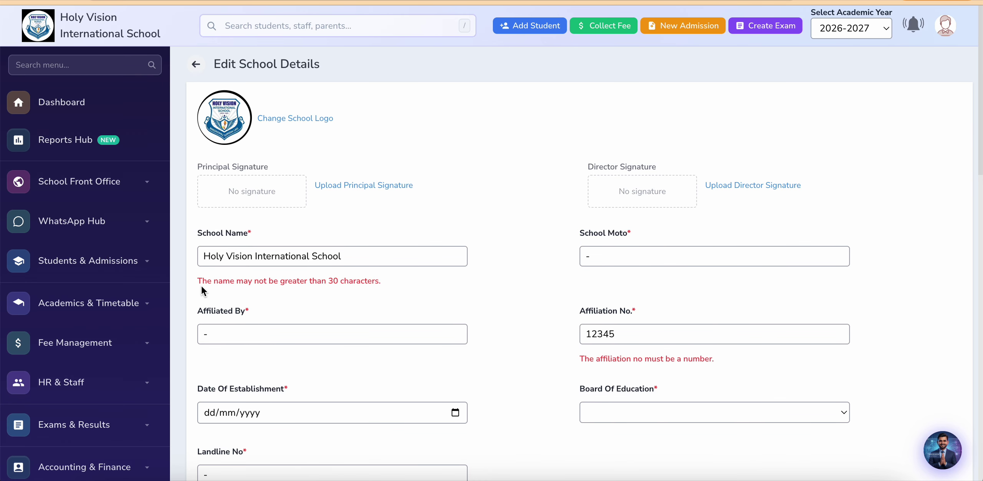
Step: Reopen the class list under Academics & Timetable and scroll through the 2026-2027 classes
{"action": "left_click", "coordinate": [93, 305]}
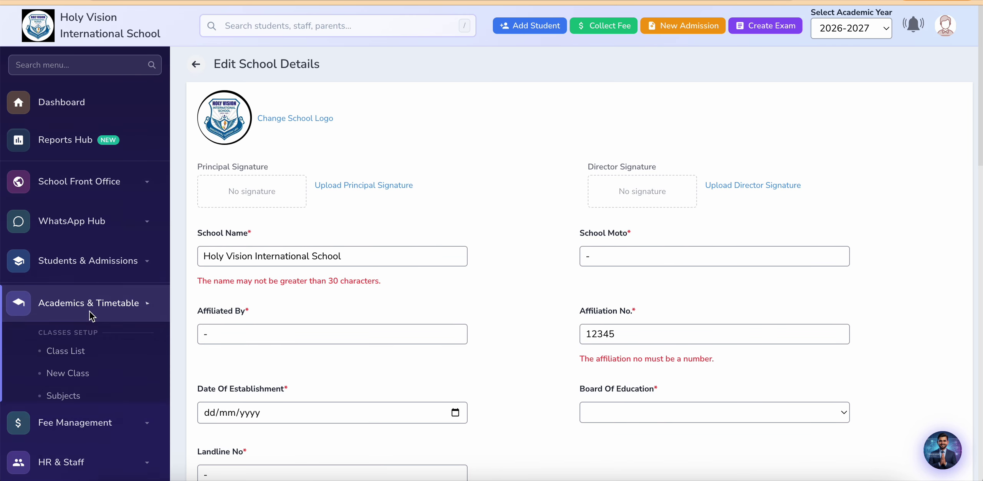
{"action": "left_click", "coordinate": [64, 351]}
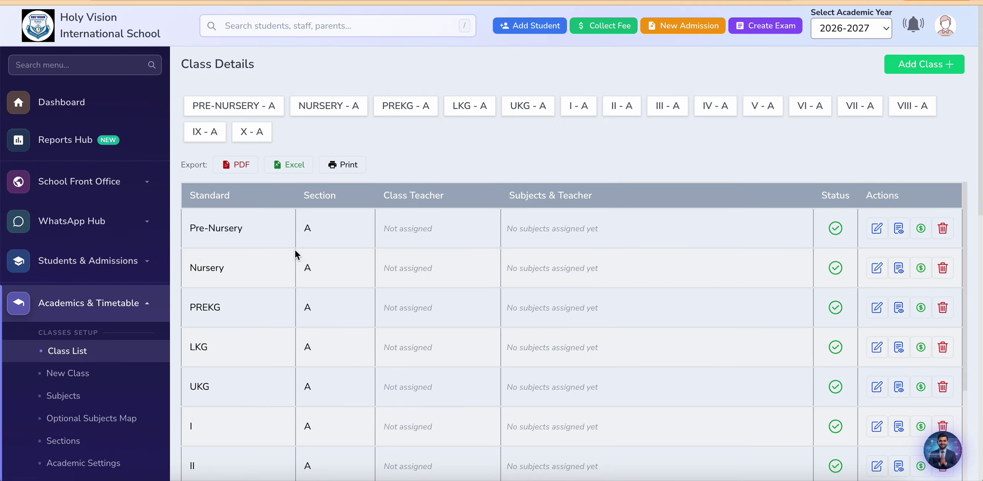
{"action": "scroll", "coordinate": [171, 235], "scroll_direction": "down", "scroll_amount": 3}
{"action": "scroll", "coordinate": [171, 235], "scroll_direction": "down", "scroll_amount": 1}
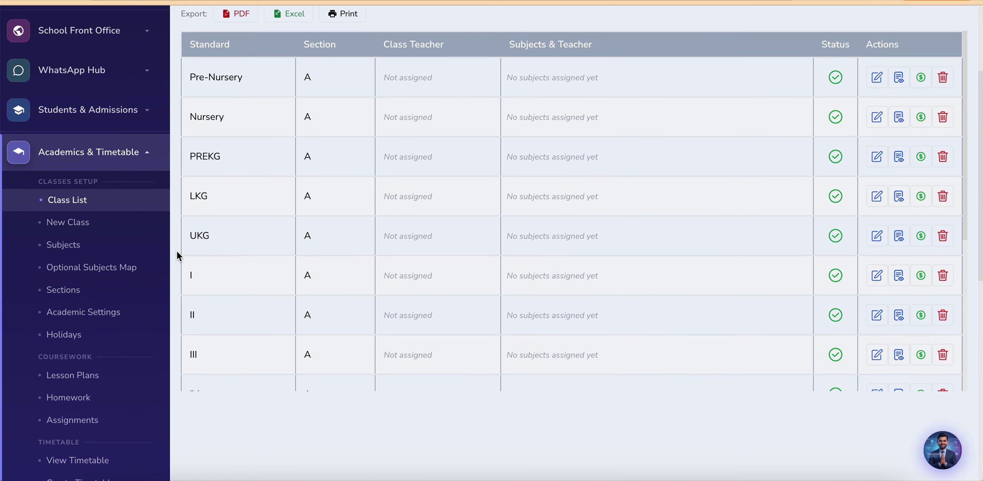
{"action": "scroll", "coordinate": [212, 317], "scroll_direction": "down", "scroll_amount": 5}
{"action": "scroll", "coordinate": [197, 436], "scroll_direction": "up", "scroll_amount": 2}
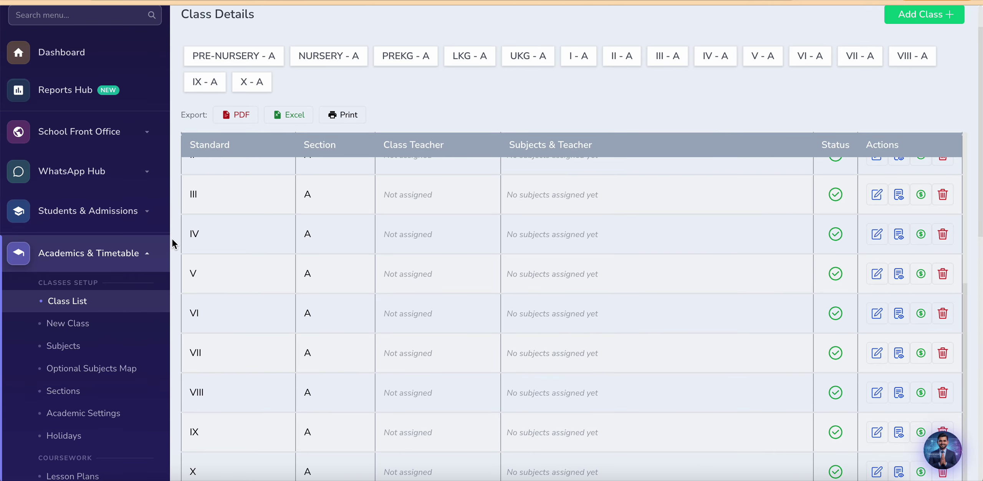
{"action": "scroll", "coordinate": [172, 238], "scroll_direction": "down", "scroll_amount": 2}
{"action": "scroll", "coordinate": [269, 226], "scroll_direction": "up", "scroll_amount": 5}
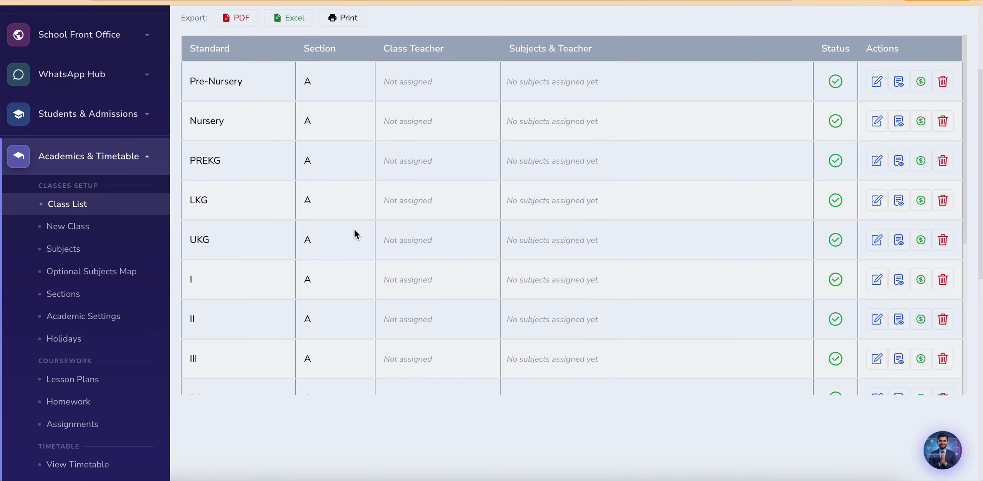
{"action": "scroll", "coordinate": [355, 233], "scroll_direction": "down", "scroll_amount": 2}
{"action": "scroll", "coordinate": [355, 234], "scroll_direction": "up", "scroll_amount": 2}
{"action": "scroll", "coordinate": [355, 234], "scroll_direction": "down", "scroll_amount": 10}
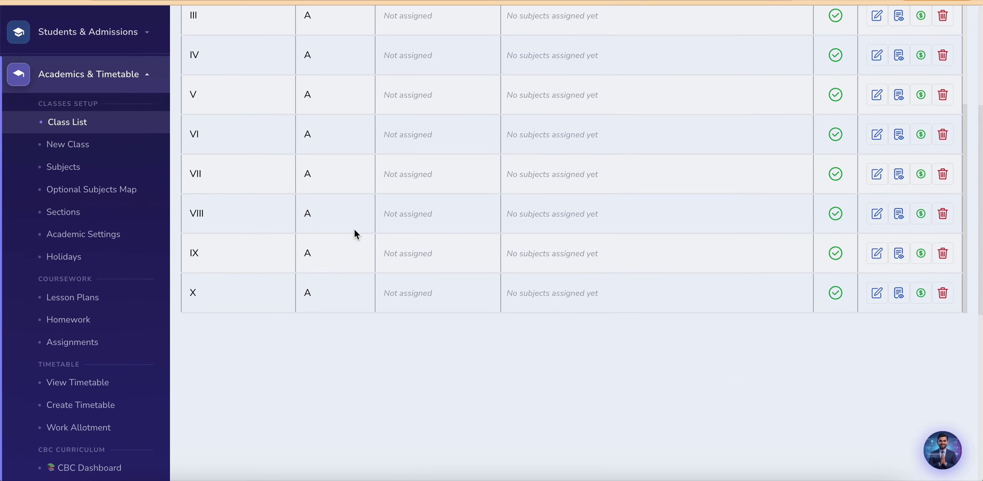
{"action": "scroll", "coordinate": [257, 366], "scroll_direction": "up", "scroll_amount": 5}
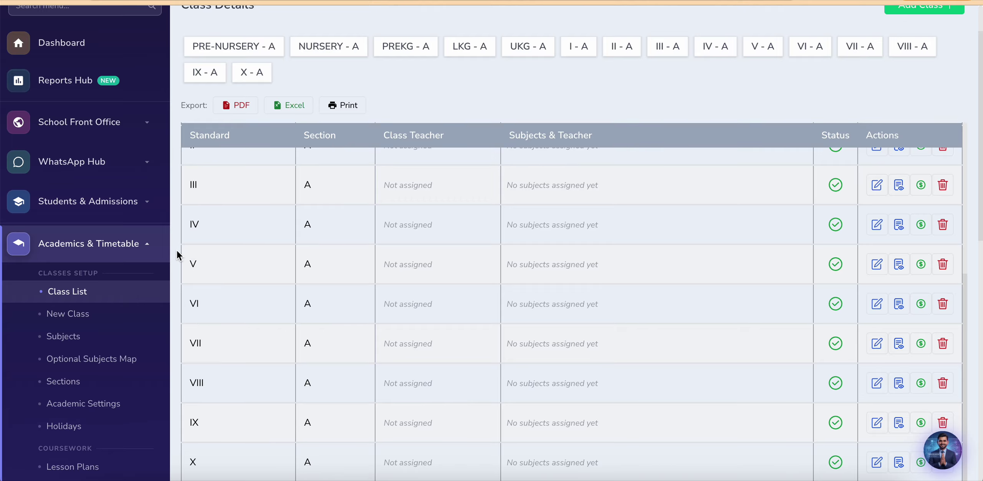
{"action": "scroll", "coordinate": [172, 251], "scroll_direction": "down", "scroll_amount": 2}
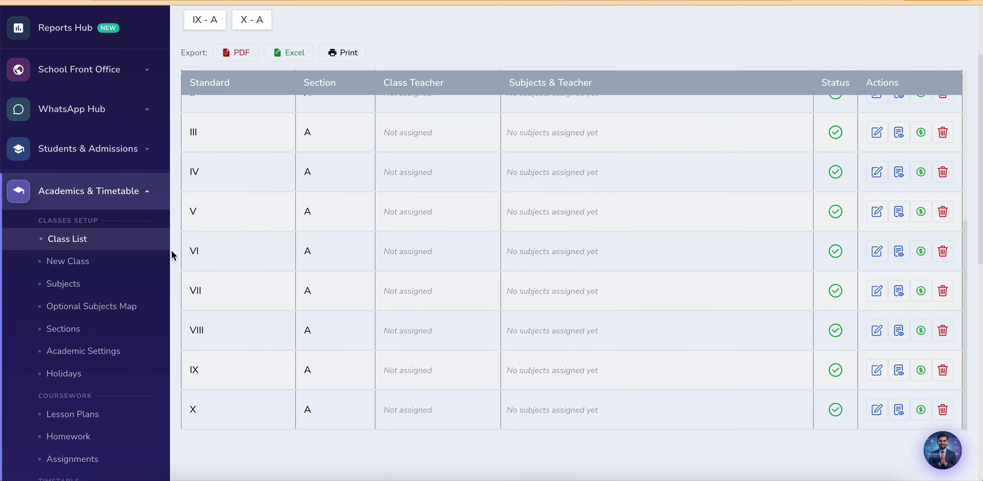
{"action": "scroll", "coordinate": [172, 251], "scroll_direction": "up", "scroll_amount": 1}
{"action": "scroll", "coordinate": [172, 250], "scroll_direction": "down", "scroll_amount": 1}
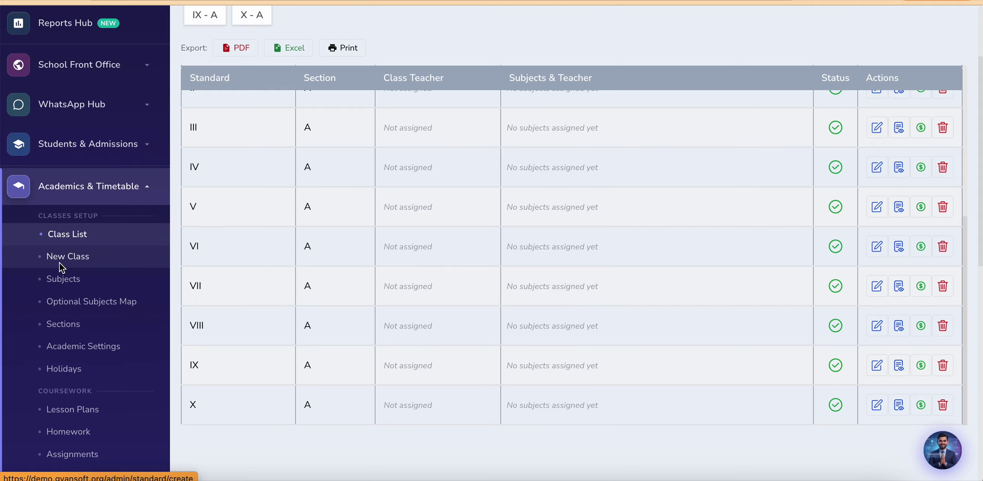
{"action": "scroll", "coordinate": [238, 318], "scroll_direction": "down", "scroll_amount": 10}
{"action": "scroll", "coordinate": [248, 364], "scroll_direction": "up", "scroll_amount": 7}
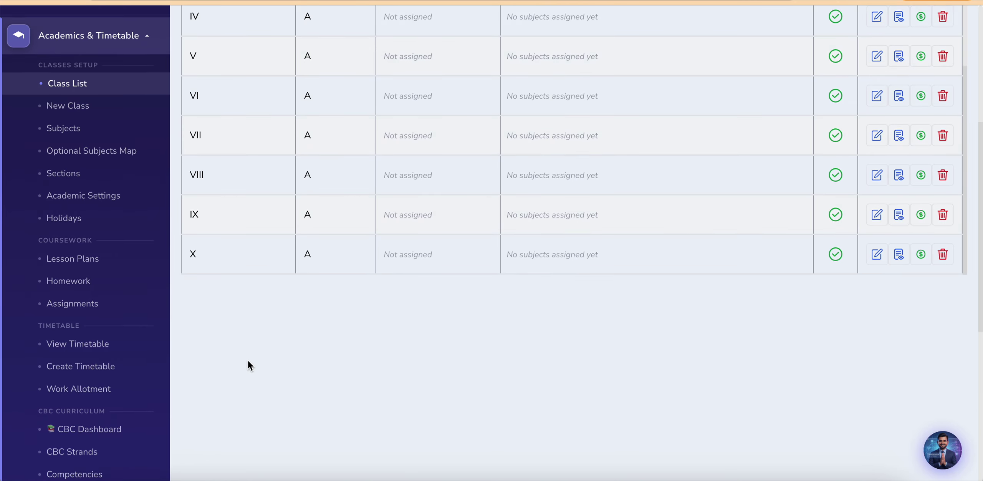
{"action": "scroll", "coordinate": [250, 365], "scroll_direction": "up", "scroll_amount": 3}
{"action": "scroll", "coordinate": [182, 294], "scroll_direction": "up", "scroll_amount": 1}
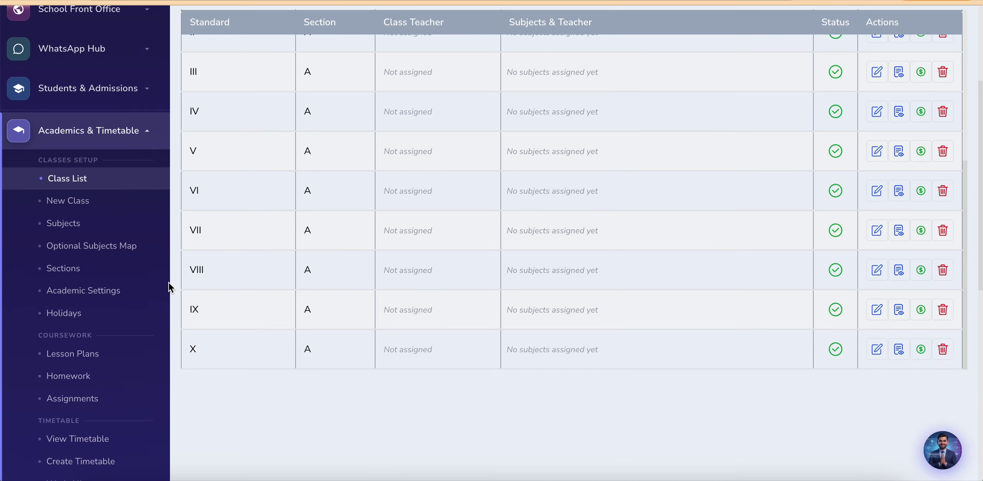
Step: Open New Class, check the Board of Education choices without picking one, and launch Auto Setup
{"action": "left_click", "coordinate": [73, 203]}
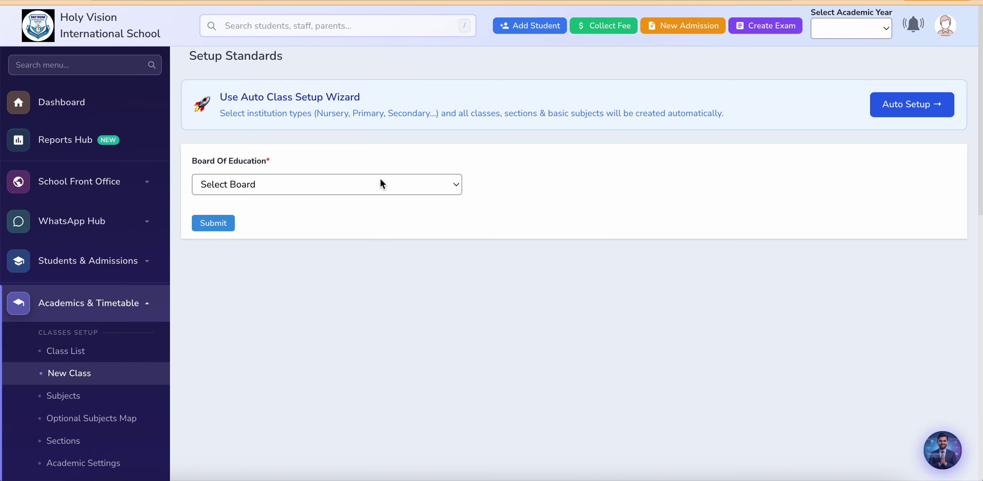
{"action": "left_click", "coordinate": [367, 184]}
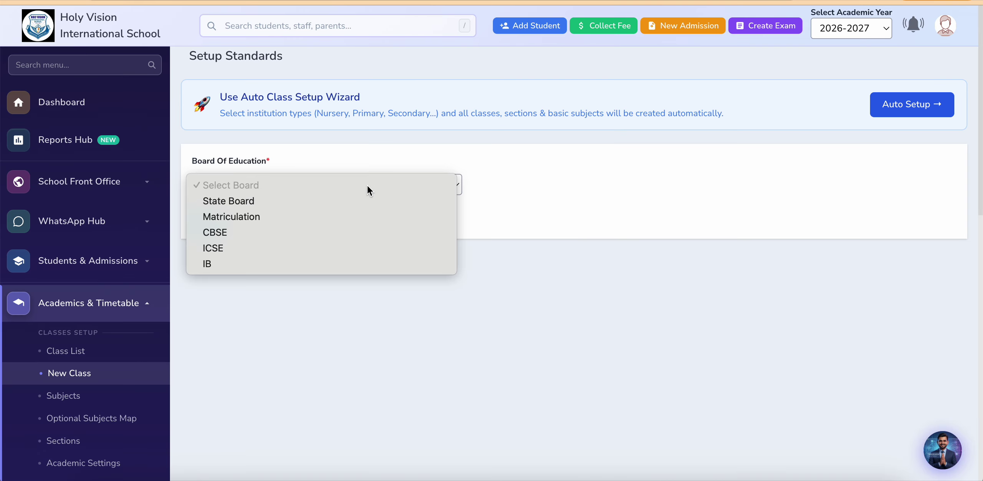
{"action": "left_click", "coordinate": [814, 148]}
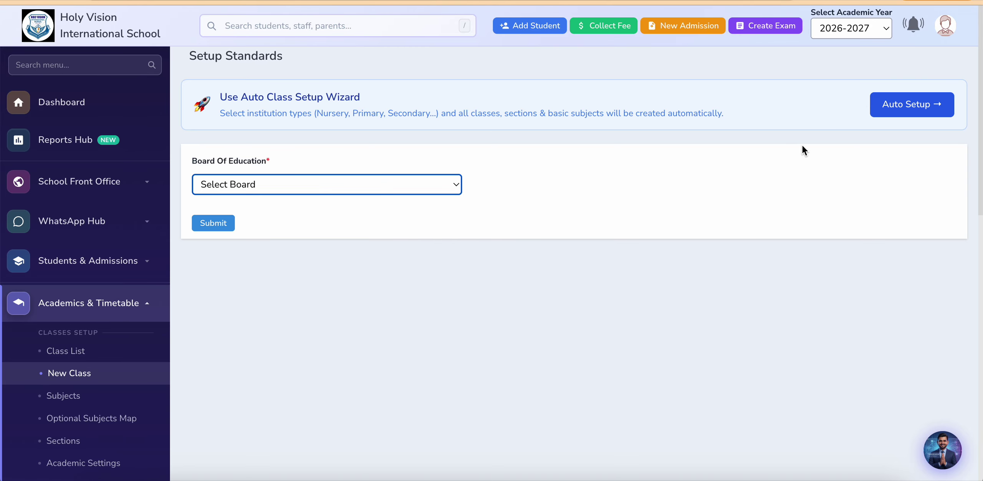
{"action": "left_click", "coordinate": [905, 115]}
Step: Tick Higher Secondary (Class 11 – 12) among the institution types
{"action": "scroll", "coordinate": [282, 305], "scroll_direction": "down", "scroll_amount": 2}
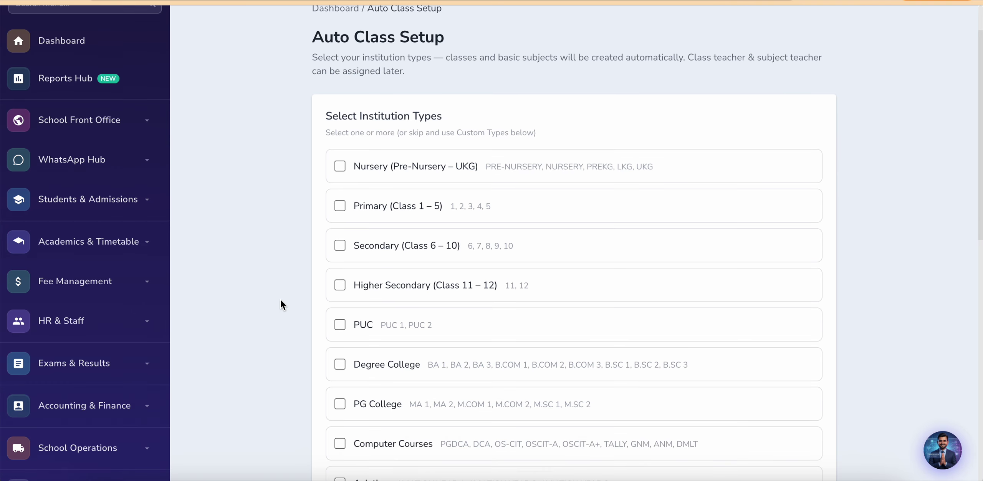
{"action": "scroll", "coordinate": [282, 305], "scroll_direction": "down", "scroll_amount": 1}
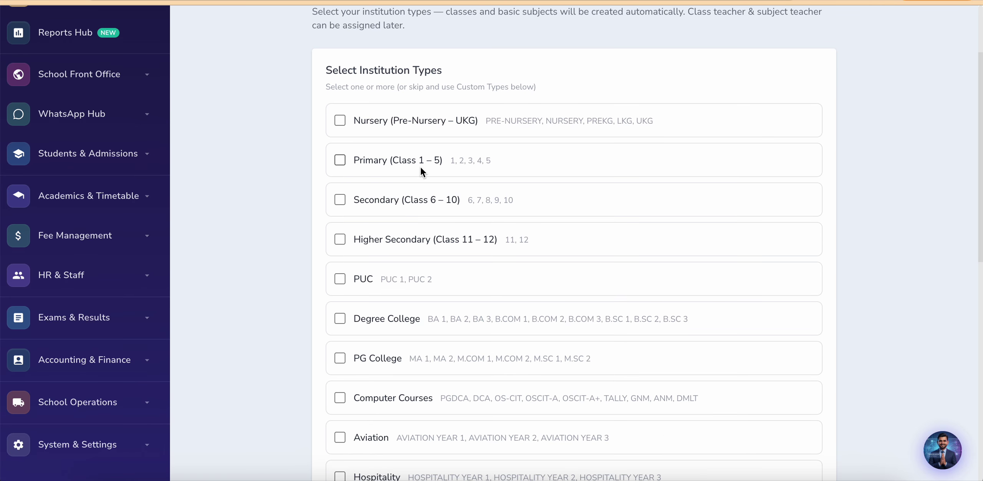
{"action": "left_click", "coordinate": [339, 241]}
Step: Review the rest of the setup and keep section A in Sections, dismissing the autofill
{"action": "scroll", "coordinate": [277, 282], "scroll_direction": "down", "scroll_amount": 3}
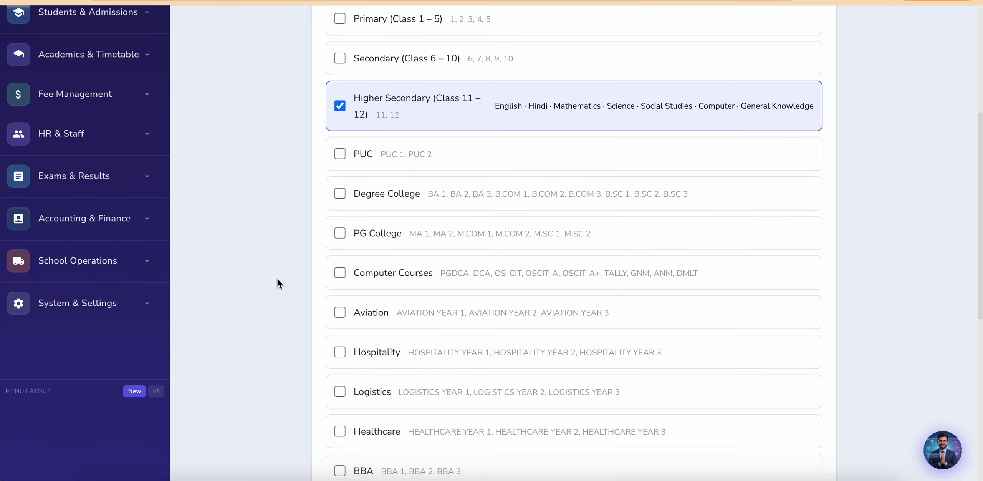
{"action": "scroll", "coordinate": [289, 283], "scroll_direction": "down", "scroll_amount": 1}
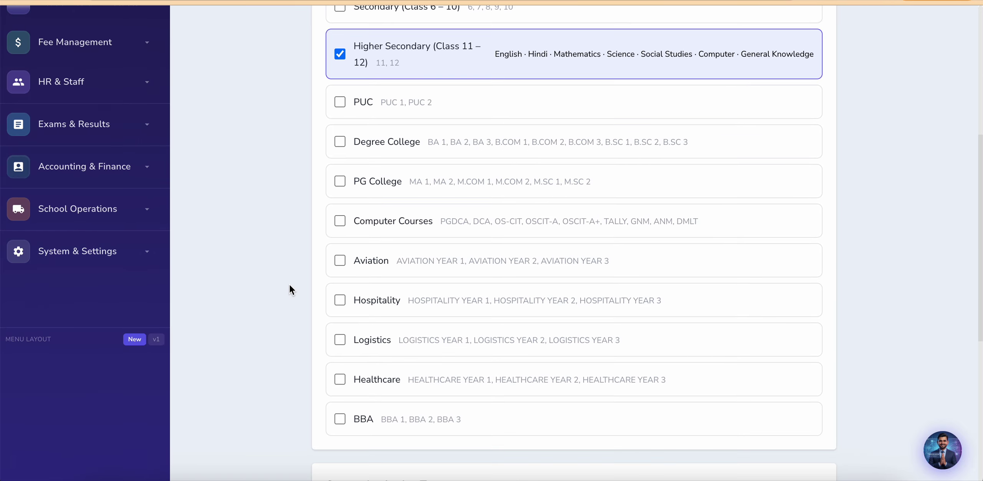
{"action": "scroll", "coordinate": [290, 285], "scroll_direction": "down", "scroll_amount": 1}
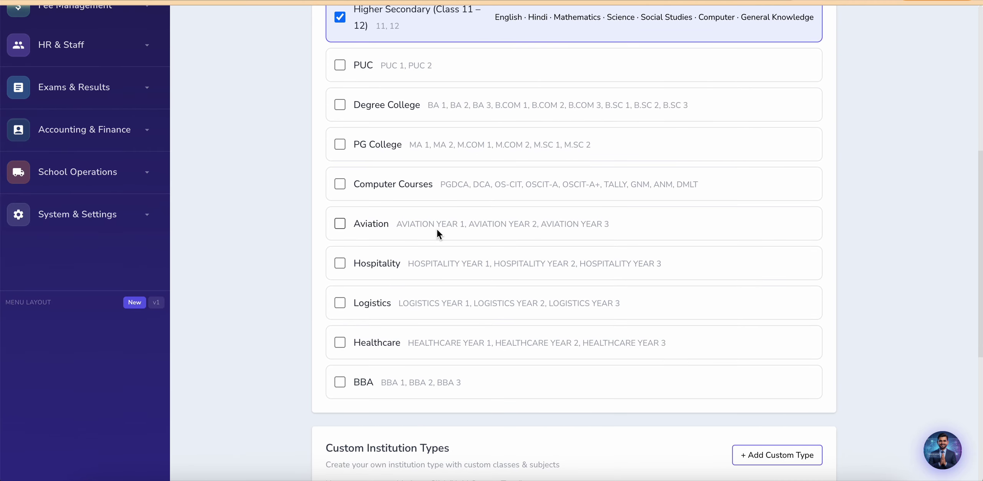
{"action": "scroll", "coordinate": [487, 298], "scroll_direction": "down", "scroll_amount": 2}
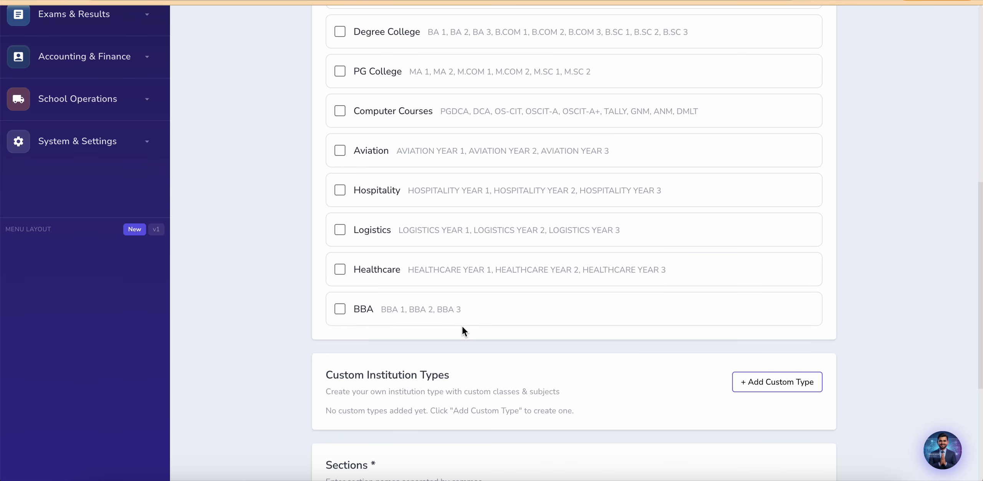
{"action": "scroll", "coordinate": [464, 275], "scroll_direction": "up", "scroll_amount": 4}
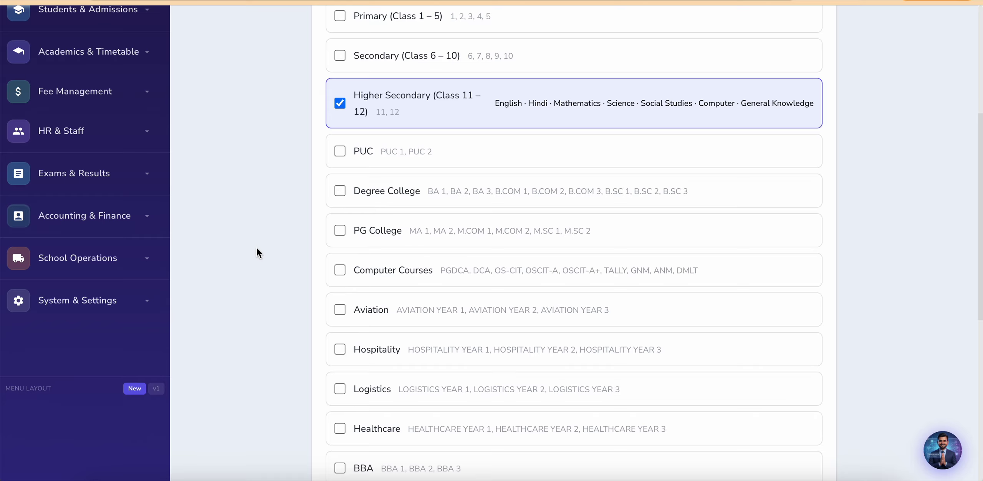
{"action": "scroll", "coordinate": [257, 246], "scroll_direction": "up", "scroll_amount": 6}
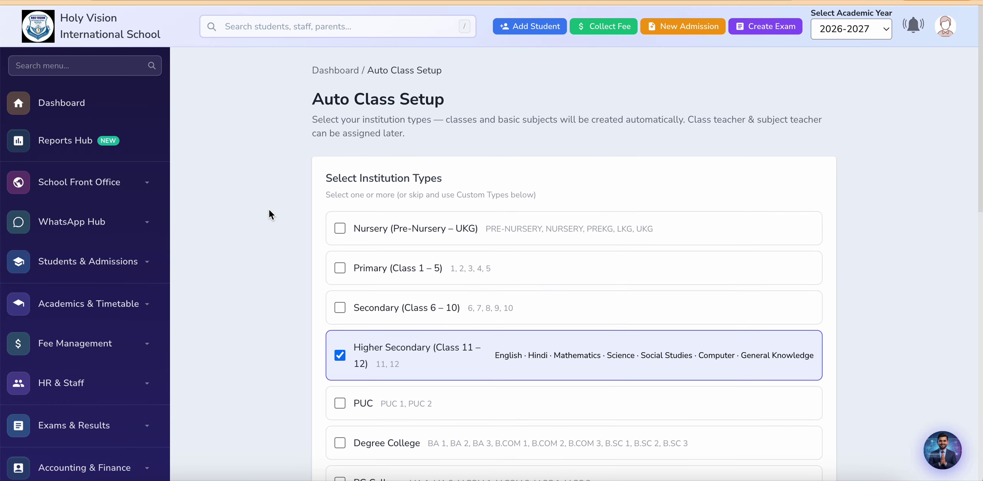
{"action": "scroll", "coordinate": [269, 210], "scroll_direction": "down", "scroll_amount": 1}
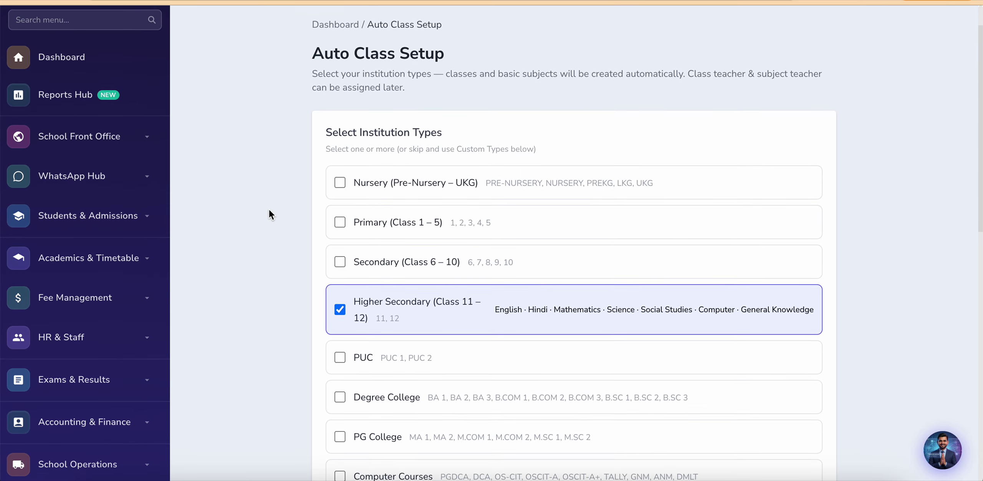
{"action": "scroll", "coordinate": [269, 210], "scroll_direction": "up", "scroll_amount": 1}
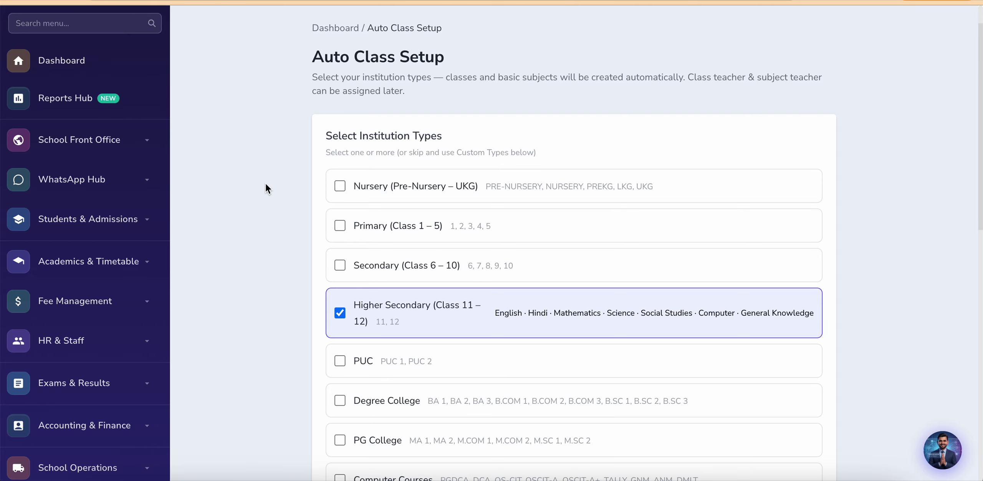
{"action": "scroll", "coordinate": [274, 279], "scroll_direction": "down", "scroll_amount": 2}
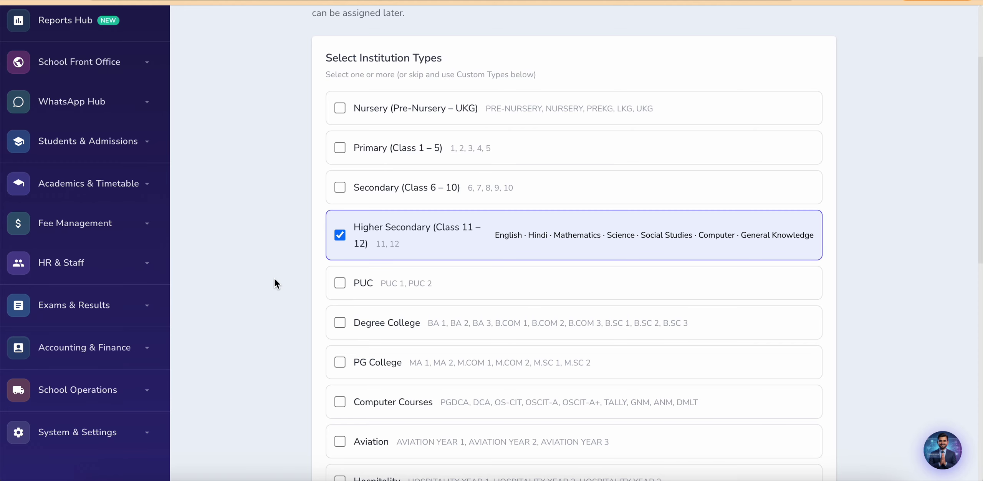
{"action": "scroll", "coordinate": [275, 281], "scroll_direction": "down", "scroll_amount": 2}
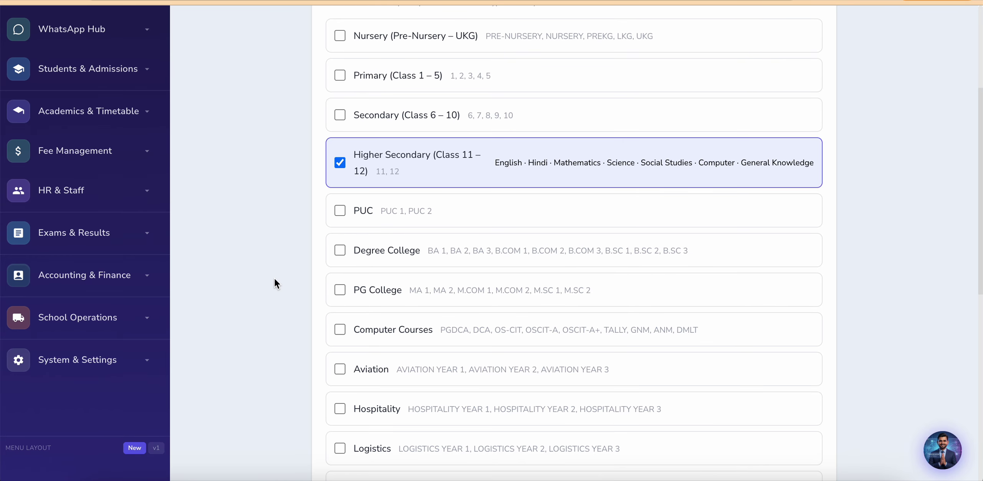
{"action": "scroll", "coordinate": [277, 295], "scroll_direction": "down", "scroll_amount": 4}
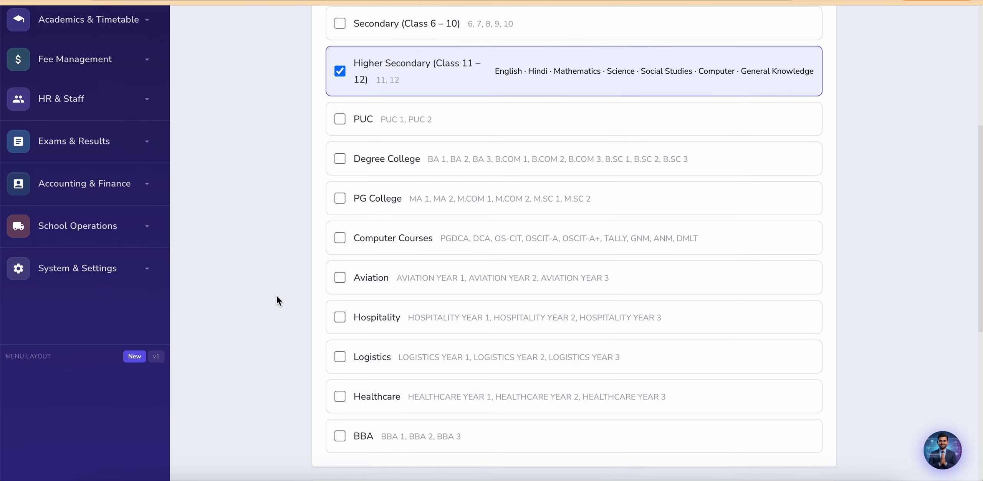
{"action": "scroll", "coordinate": [279, 299], "scroll_direction": "up", "scroll_amount": 8}
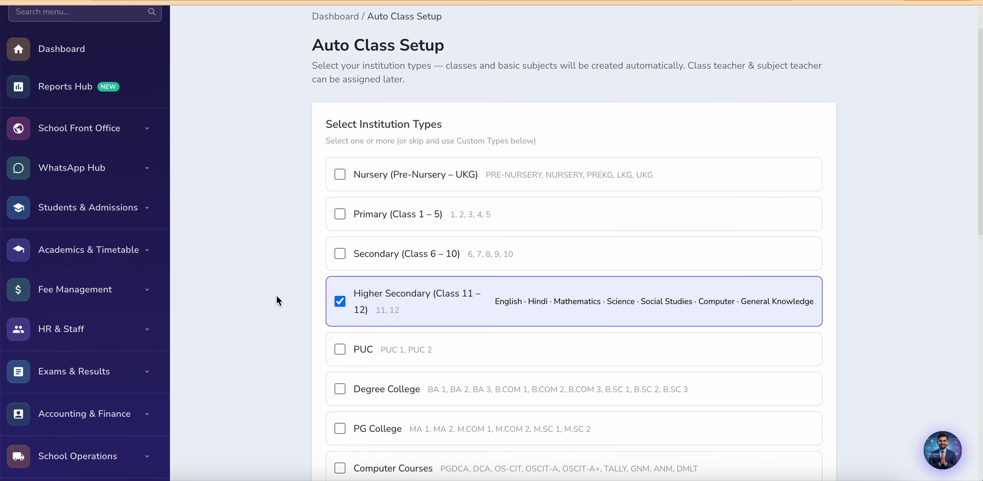
{"action": "scroll", "coordinate": [309, 337], "scroll_direction": "down", "scroll_amount": 1}
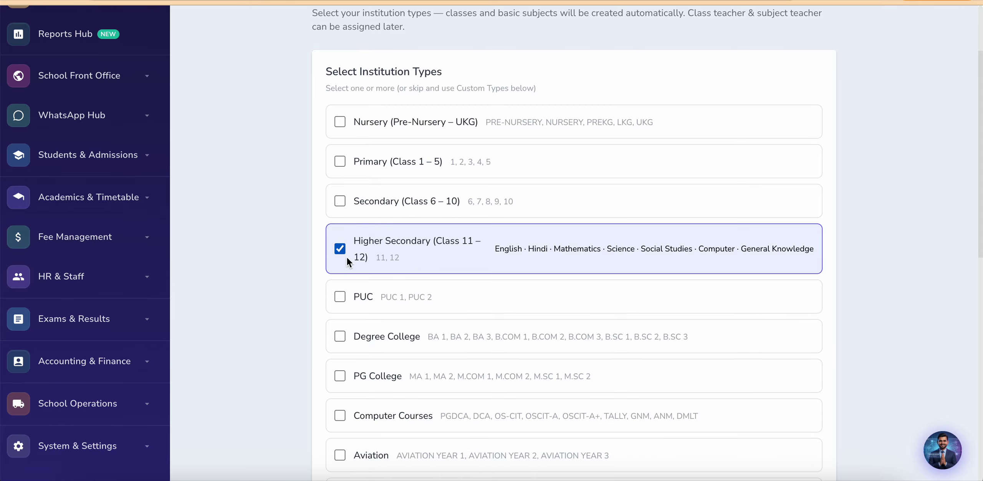
{"action": "scroll", "coordinate": [257, 340], "scroll_direction": "down", "scroll_amount": 10}
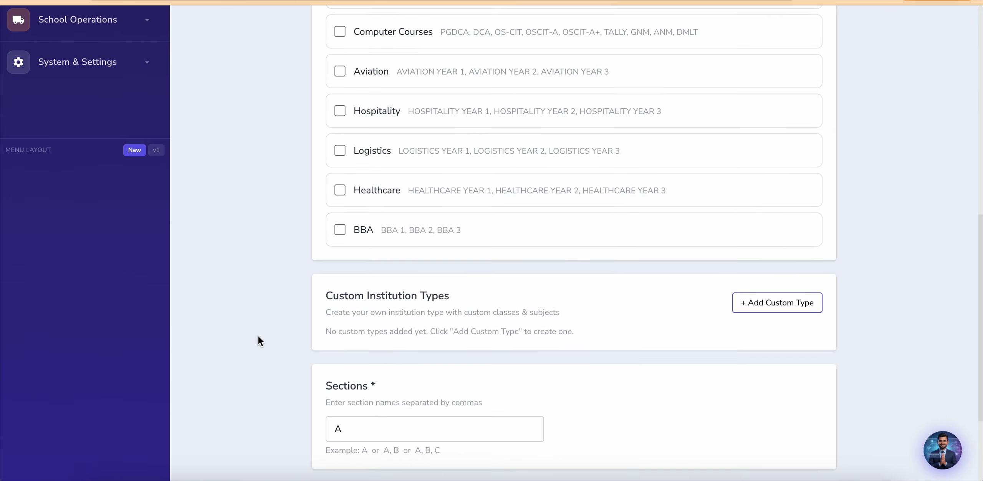
{"action": "left_click", "coordinate": [392, 327]}
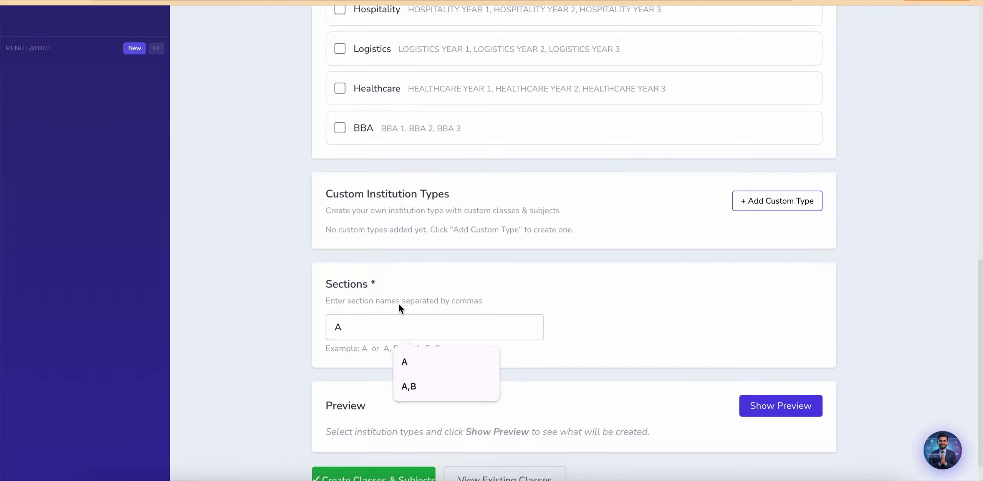
{"action": "left_click", "coordinate": [454, 275]}
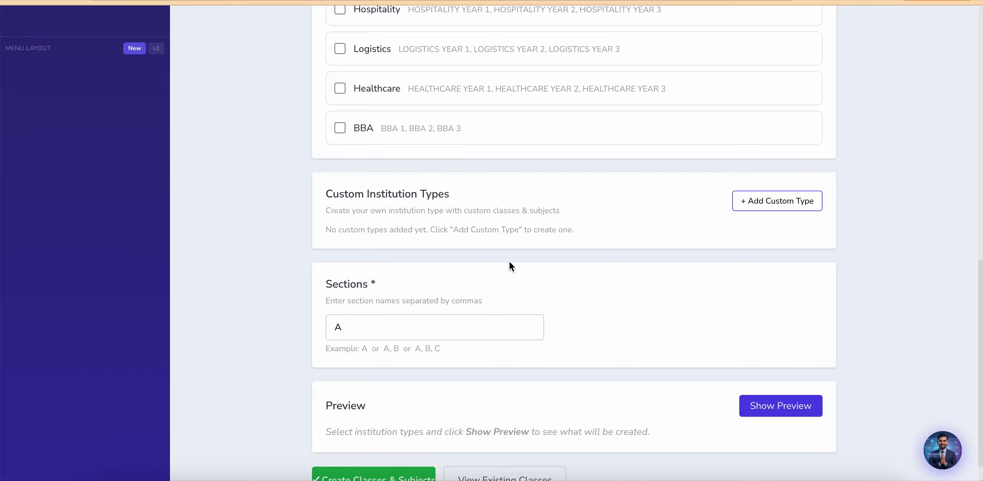
Step: Add custom type 'Holy vission' with class D. ED, plus a second class slot
{"action": "left_click", "coordinate": [776, 201]}
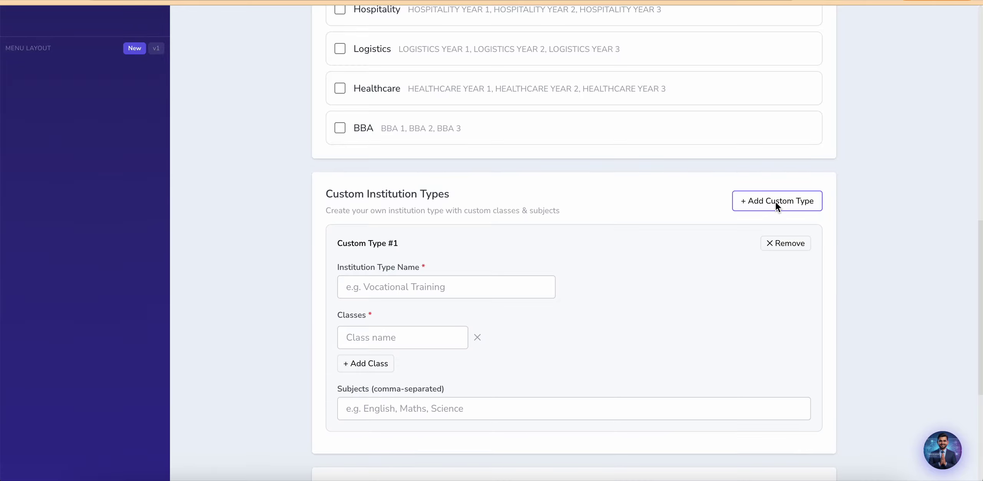
{"action": "left_click", "coordinate": [412, 289]}
{"action": "type", "text": "Ho"}
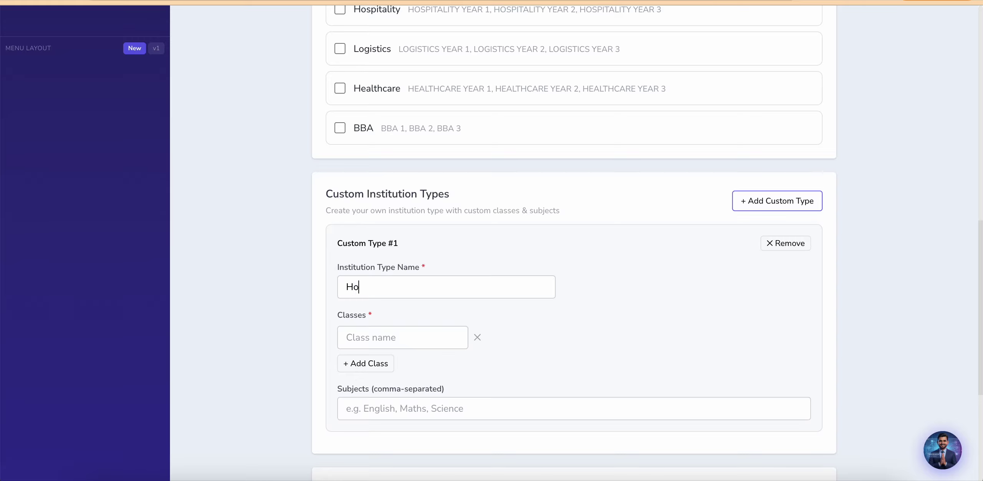
{"action": "type", "text": "ly vission"}
{"action": "left_click", "coordinate": [368, 338]}
{"action": "type", "text": "D"}
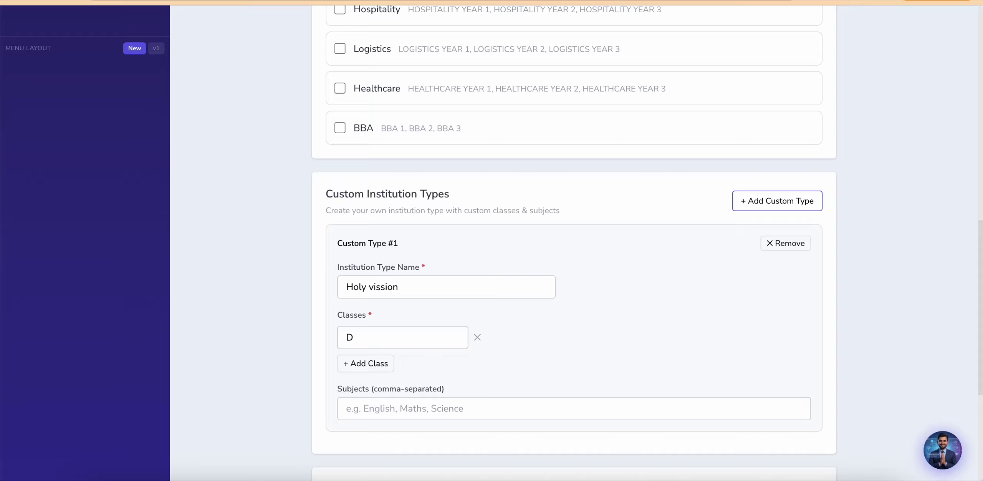
{"action": "type", "text": ". ED"}
{"action": "left_click", "coordinate": [360, 365]}
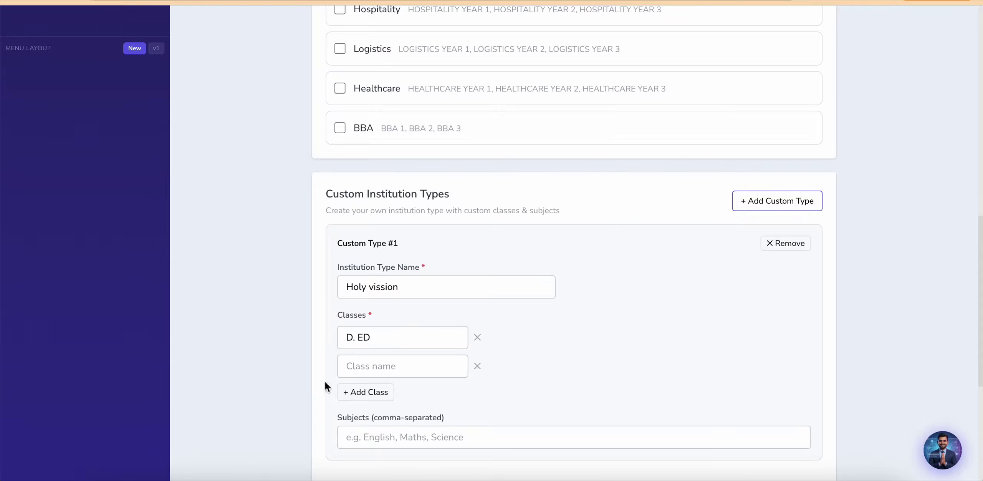
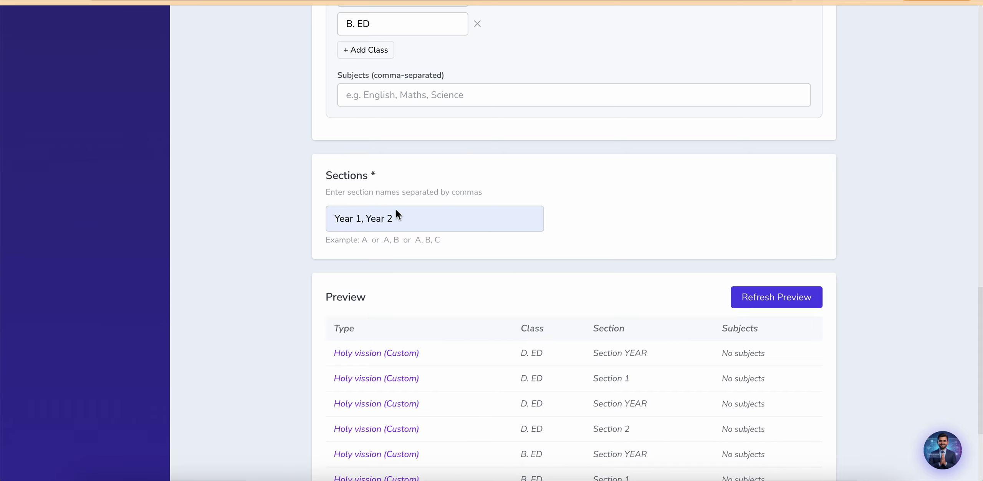
Step: Remove the space between the two section names and refresh the class preview
{"action": "left_click", "coordinate": [367, 220]}
{"action": "key", "text": "BackSpace"}
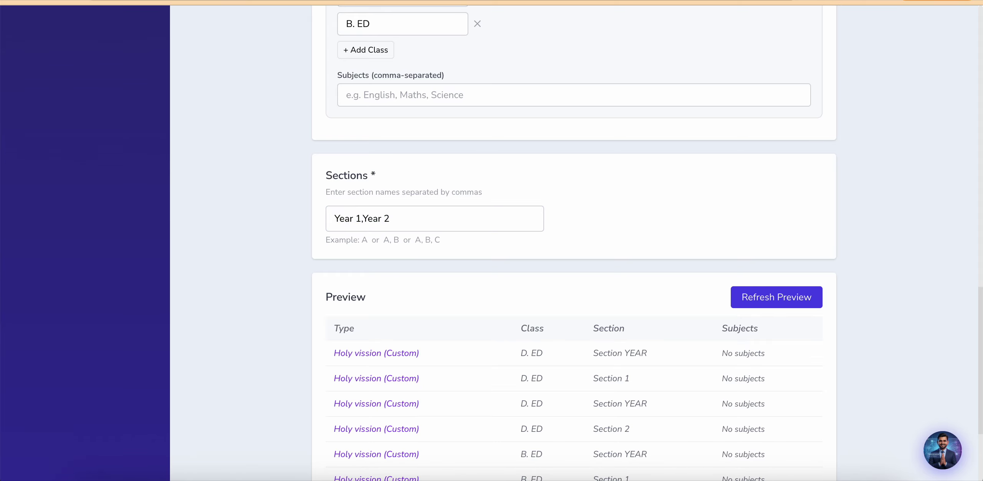
{"action": "scroll", "coordinate": [499, 87], "scroll_direction": "up", "scroll_amount": 3}
{"action": "scroll", "coordinate": [619, 205], "scroll_direction": "down", "scroll_amount": 5}
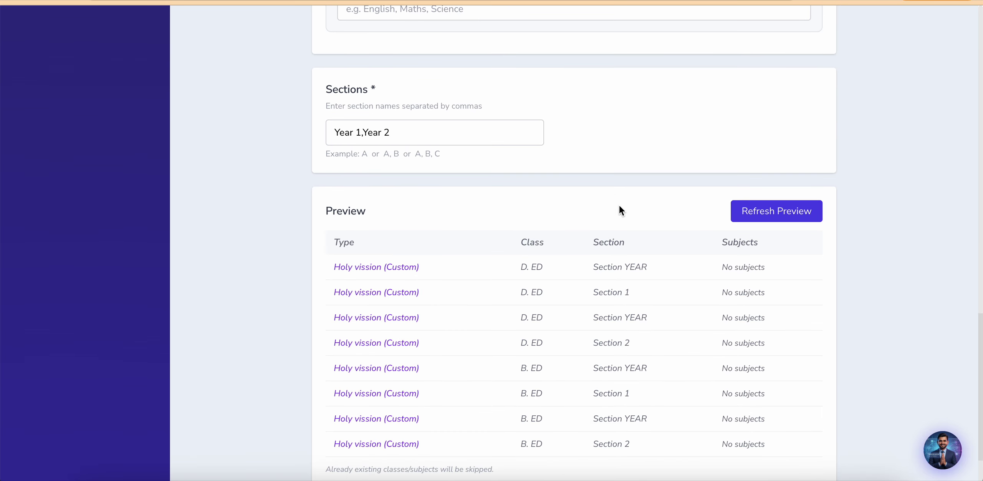
{"action": "left_click", "coordinate": [774, 211]}
{"action": "left_click", "coordinate": [770, 210]}
Step: Replace the space in 'Year 1' with an underscore and refresh to show YEAR_1 and YEAR_2
{"action": "left_click", "coordinate": [355, 133]}
{"action": "key", "text": "BackSpace"}
{"action": "type", "text": "_"}
{"action": "type", "text": "_"}
{"action": "left_click", "coordinate": [784, 215]}
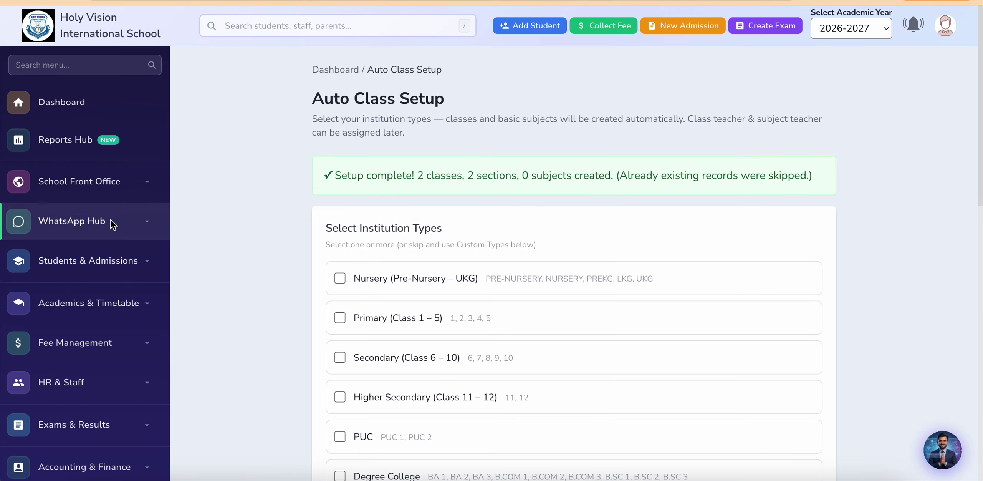
Step: Review the Class List with D. ED and B. ED YEAR_1 and YEAR_2, then start a new class
{"action": "left_click", "coordinate": [103, 303]}
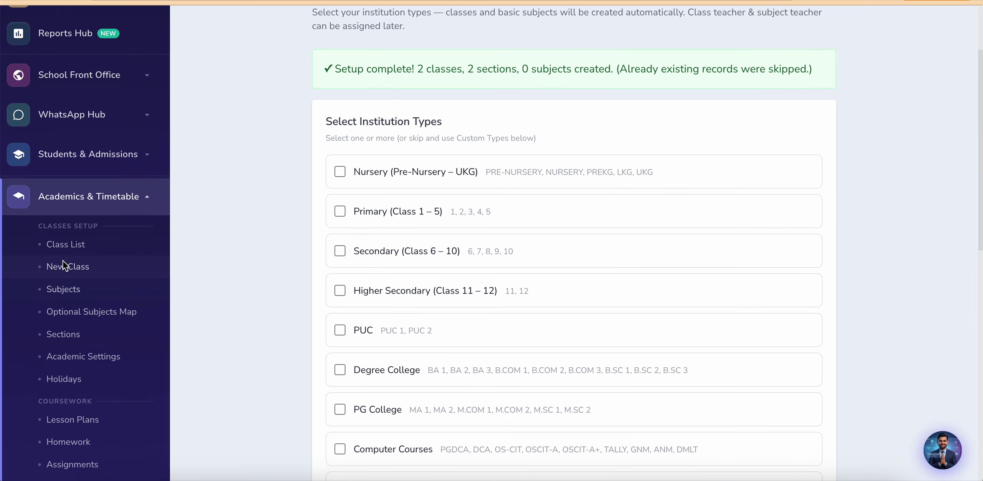
{"action": "left_click", "coordinate": [61, 244]}
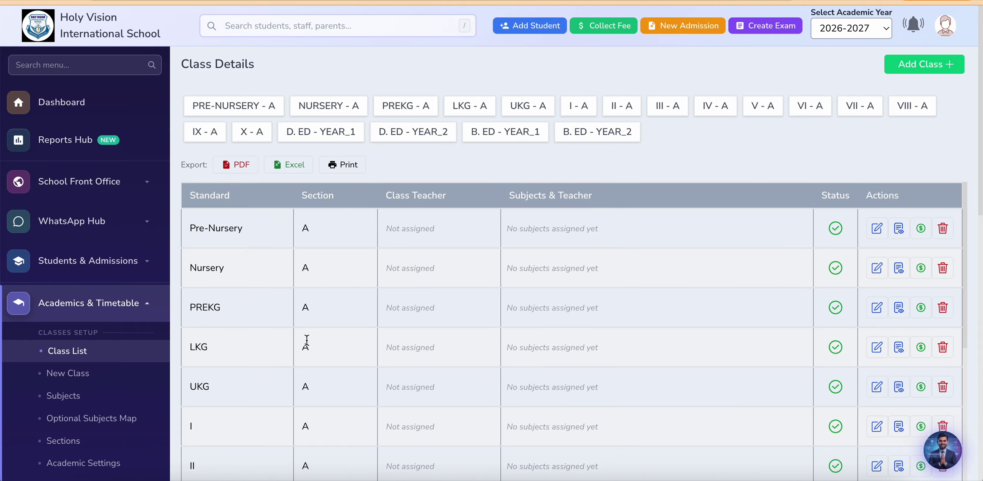
{"action": "scroll", "coordinate": [307, 341], "scroll_direction": "down", "scroll_amount": 10}
{"action": "scroll", "coordinate": [232, 372], "scroll_direction": "down", "scroll_amount": 4}
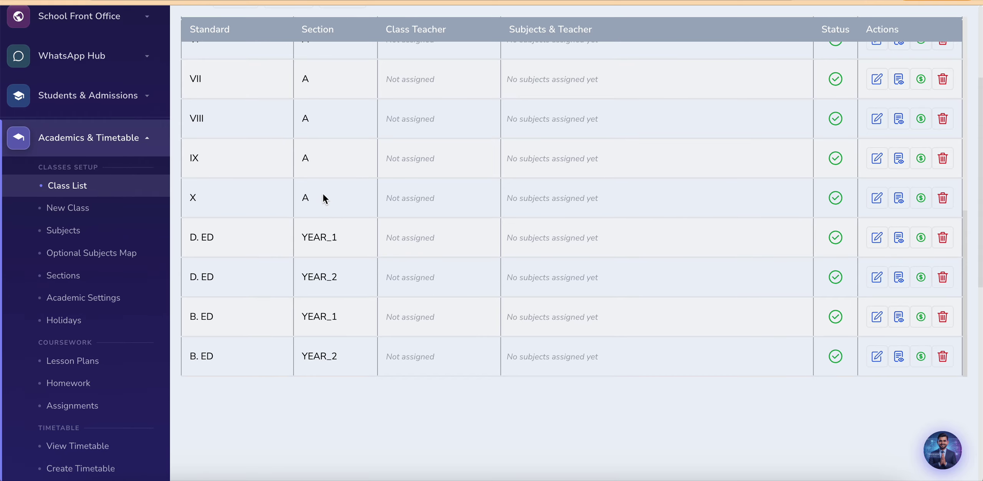
{"action": "scroll", "coordinate": [287, 389], "scroll_direction": "up", "scroll_amount": 1}
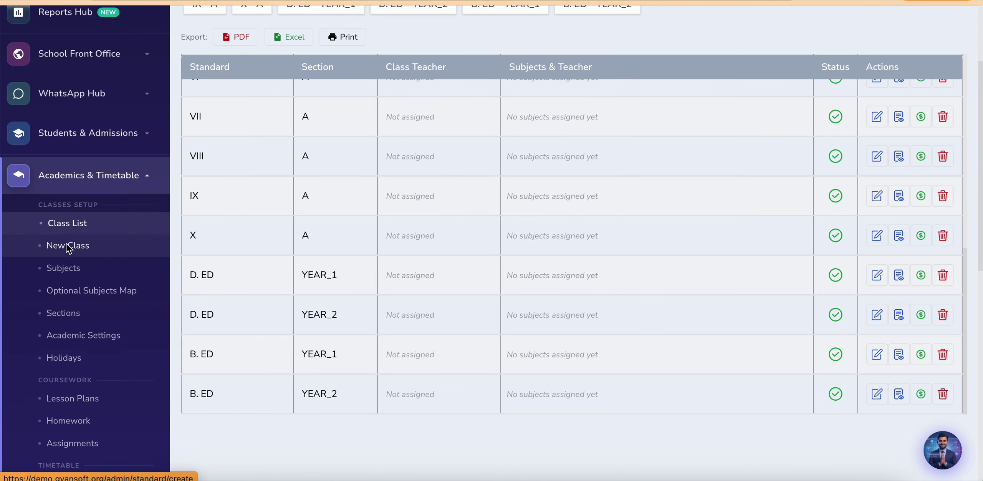
{"action": "left_click", "coordinate": [69, 245]}
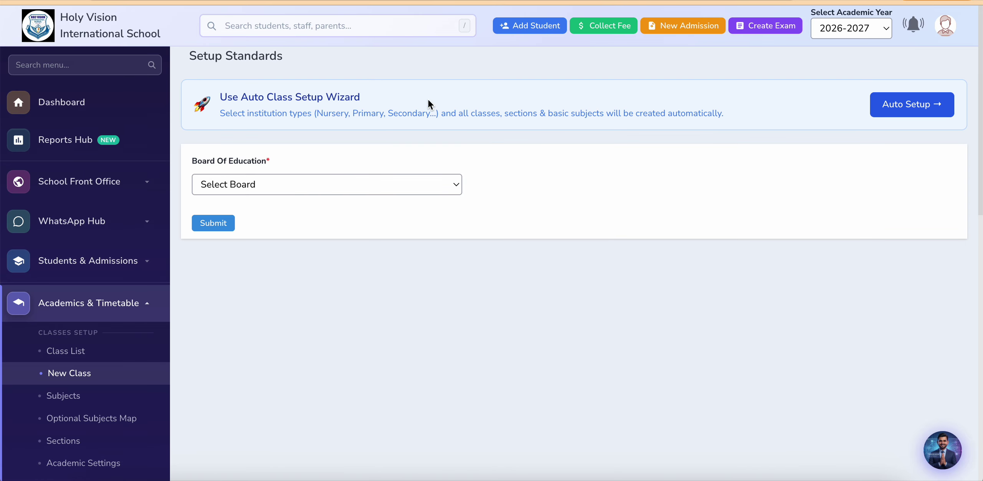
Step: Run Auto Setup with Higher Secondary ticked to create classes XI-A and XII-A with 14 subjects
{"action": "left_click", "coordinate": [904, 113]}
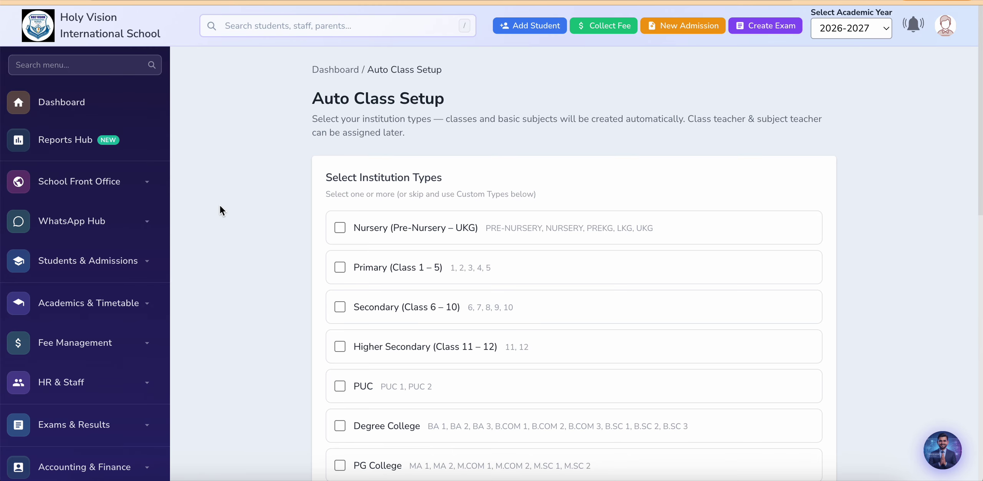
{"action": "left_click", "coordinate": [334, 341]}
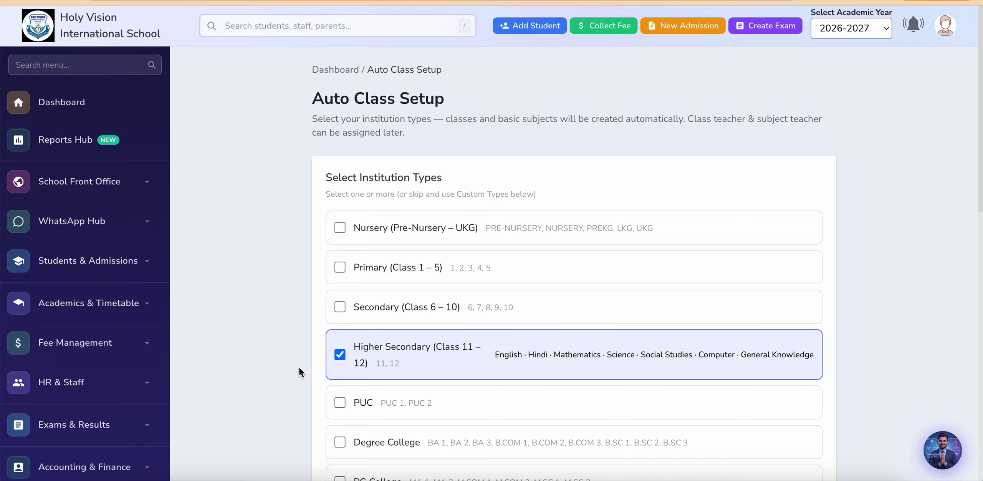
{"action": "scroll", "coordinate": [299, 366], "scroll_direction": "down", "scroll_amount": 15}
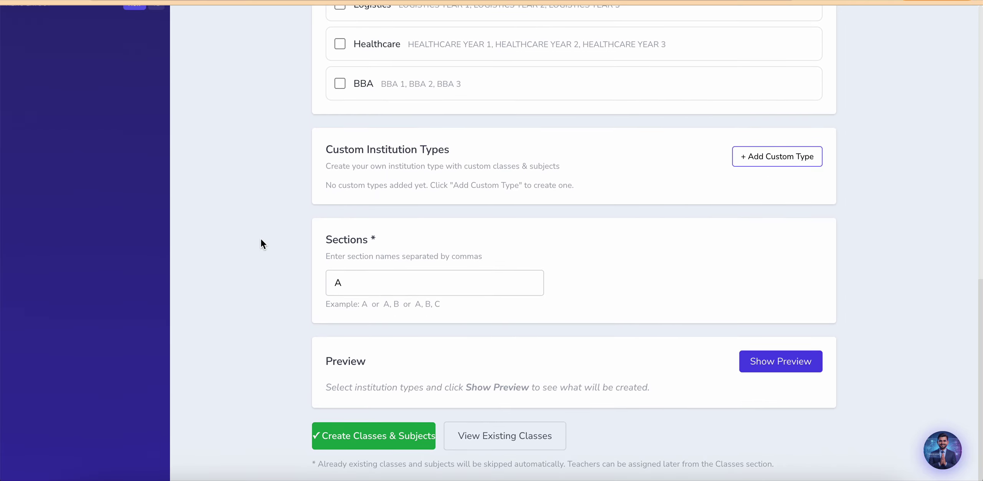
{"action": "scroll", "coordinate": [261, 238], "scroll_direction": "down", "scroll_amount": 3}
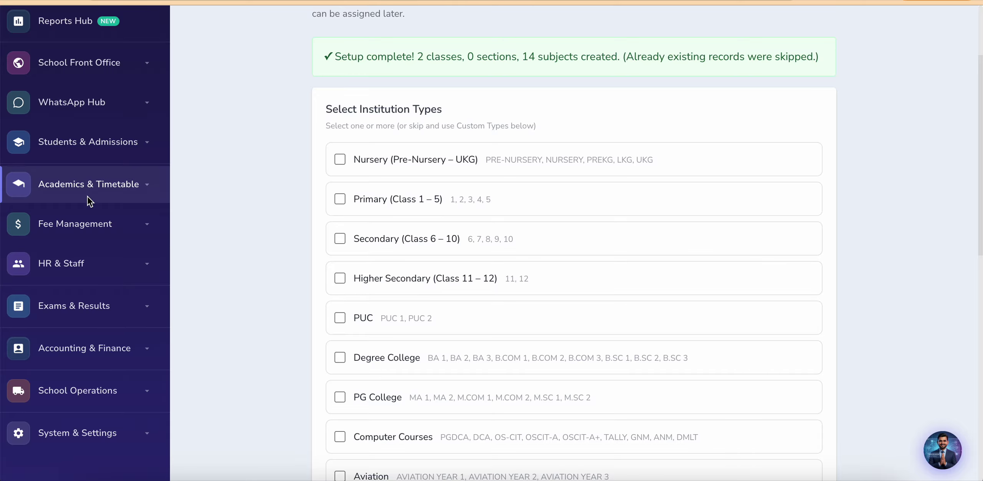
Step: Check the Class List to confirm XI and XII now appear
{"action": "left_click", "coordinate": [93, 186]}
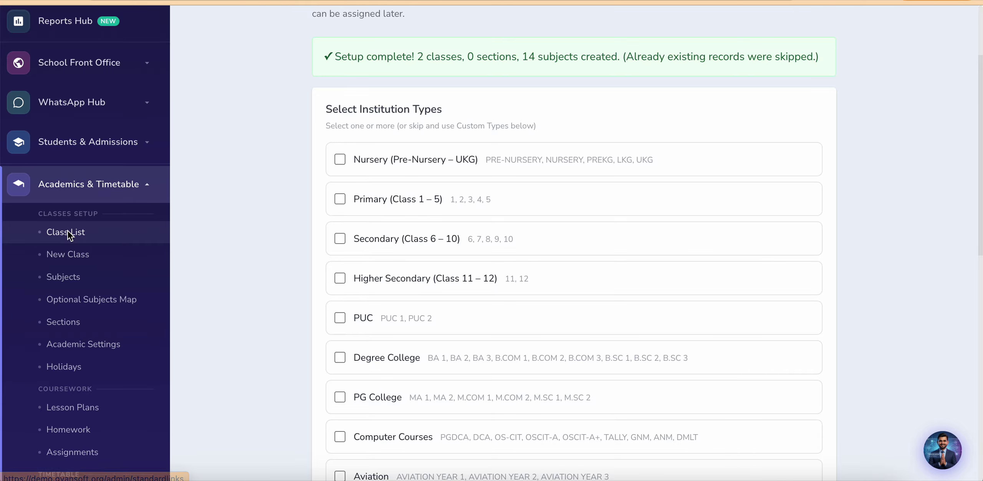
{"action": "left_click", "coordinate": [66, 232]}
{"action": "scroll", "coordinate": [234, 243], "scroll_direction": "down", "scroll_amount": 4}
{"action": "scroll", "coordinate": [234, 243], "scroll_direction": "down", "scroll_amount": 8}
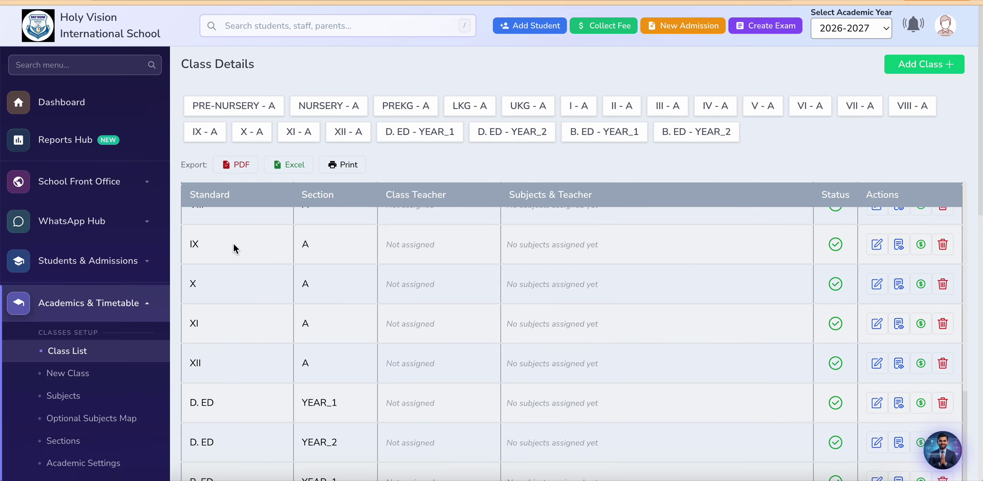
{"action": "scroll", "coordinate": [174, 245], "scroll_direction": "down", "scroll_amount": 3}
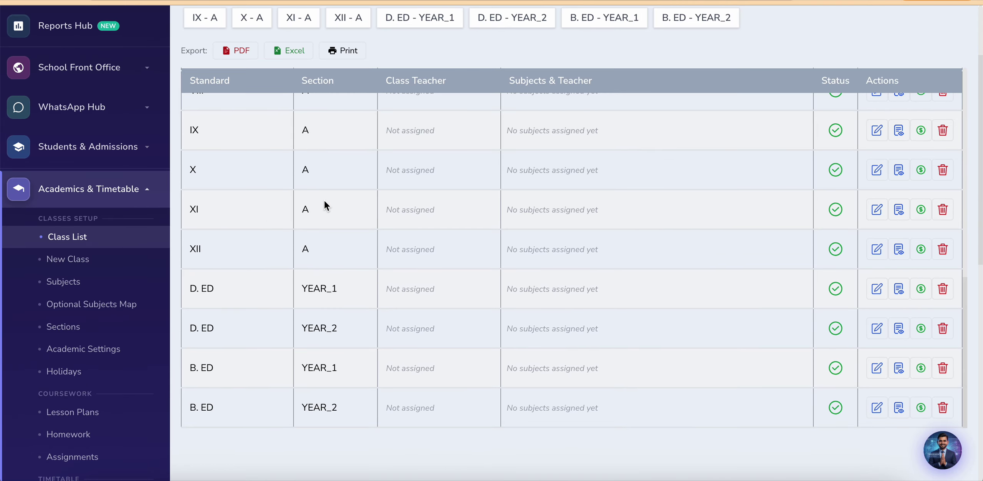
{"action": "scroll", "coordinate": [411, 297], "scroll_direction": "up", "scroll_amount": 12}
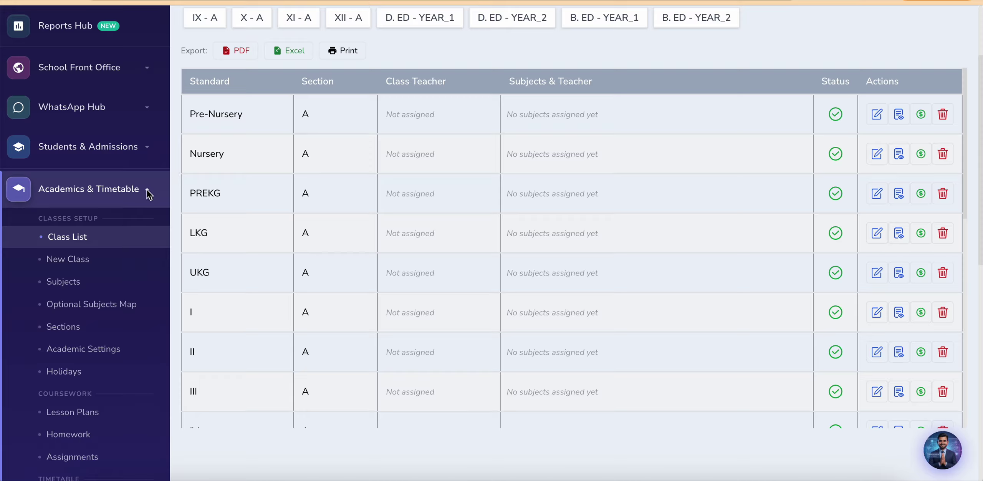
Step: Open Subjects management and browse the class cards
{"action": "left_click", "coordinate": [75, 285]}
{"action": "scroll", "coordinate": [199, 224], "scroll_direction": "down", "scroll_amount": 7}
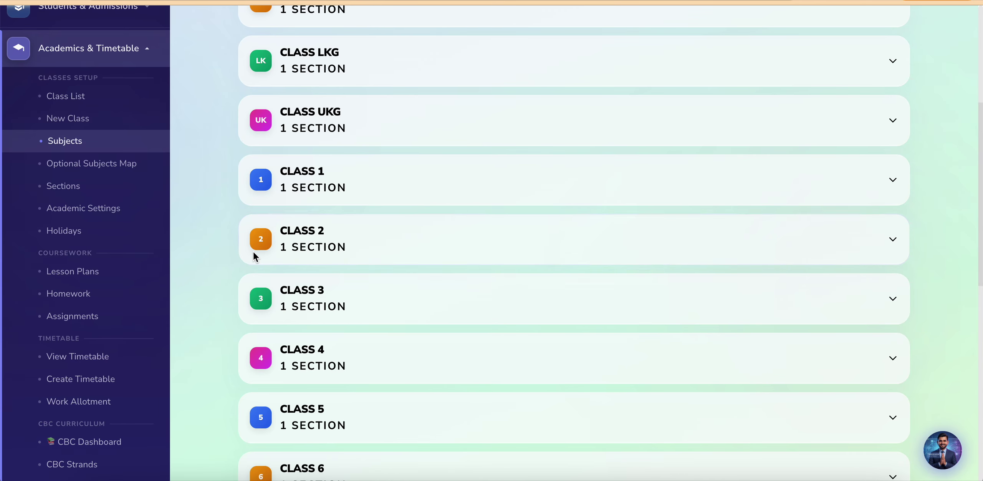
{"action": "scroll", "coordinate": [254, 252], "scroll_direction": "down", "scroll_amount": 14}
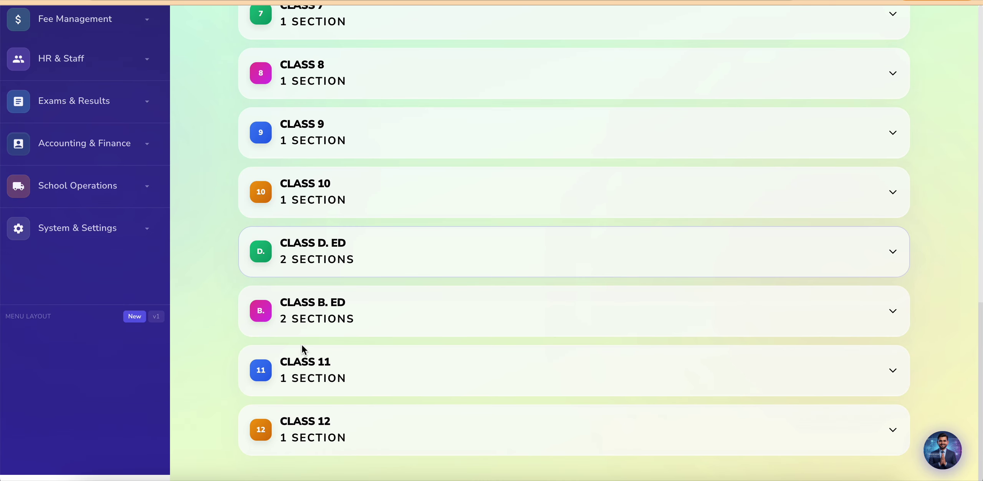
{"action": "scroll", "coordinate": [314, 340], "scroll_direction": "up", "scroll_amount": 4}
{"action": "scroll", "coordinate": [314, 339], "scroll_direction": "up", "scroll_amount": 18}
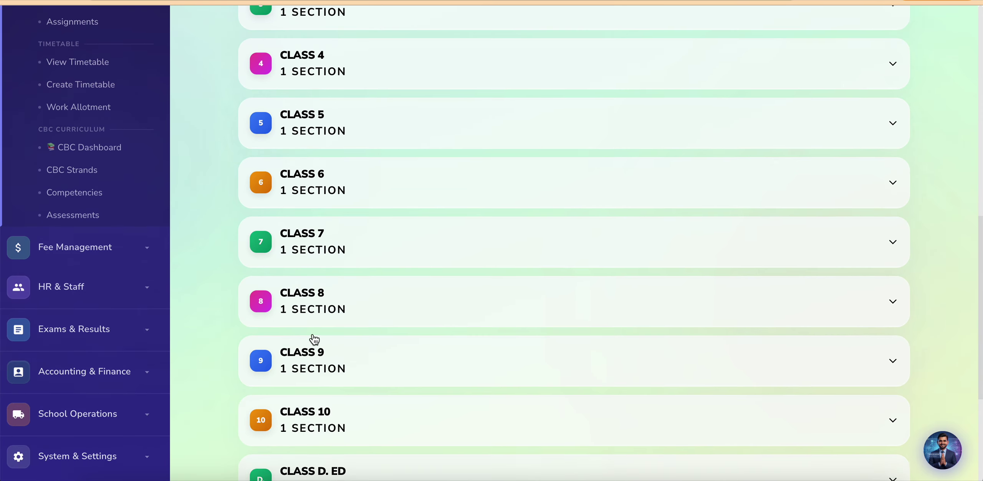
{"action": "scroll", "coordinate": [357, 326], "scroll_direction": "down", "scroll_amount": 5}
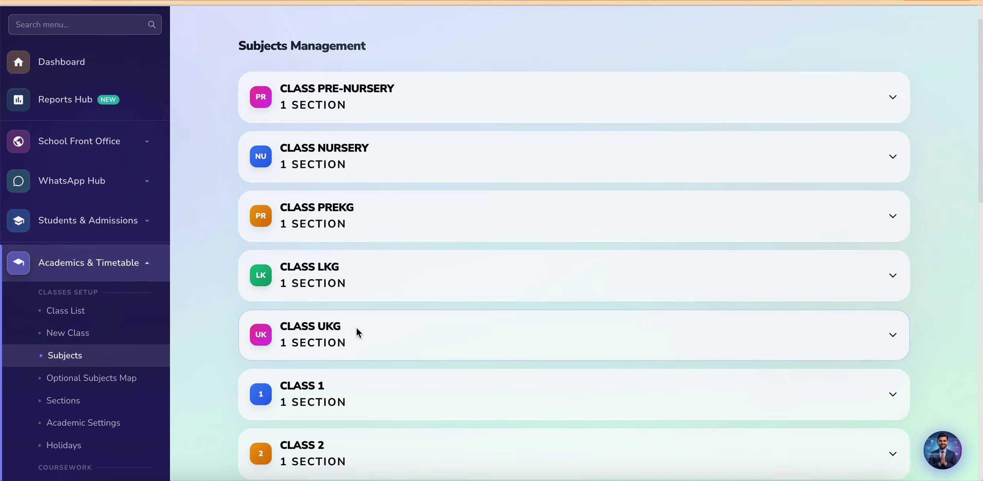
{"action": "scroll", "coordinate": [357, 327], "scroll_direction": "up", "scroll_amount": 6}
{"action": "scroll", "coordinate": [356, 326], "scroll_direction": "down", "scroll_amount": 7}
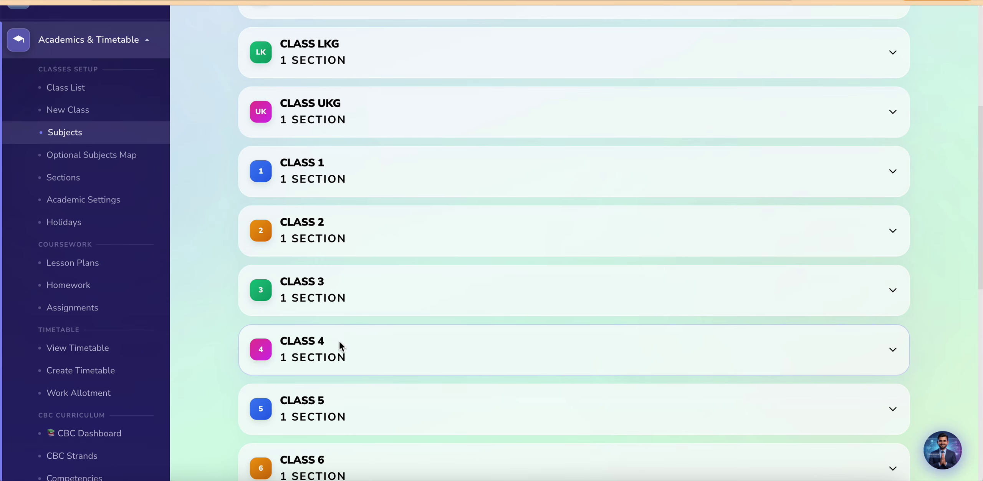
Step: Expand Class 4 Section A to see its nine subjects, including electives Art & Craft and Computer
{"action": "left_click", "coordinate": [340, 351]}
{"action": "scroll", "coordinate": [338, 356], "scroll_direction": "down", "scroll_amount": 4}
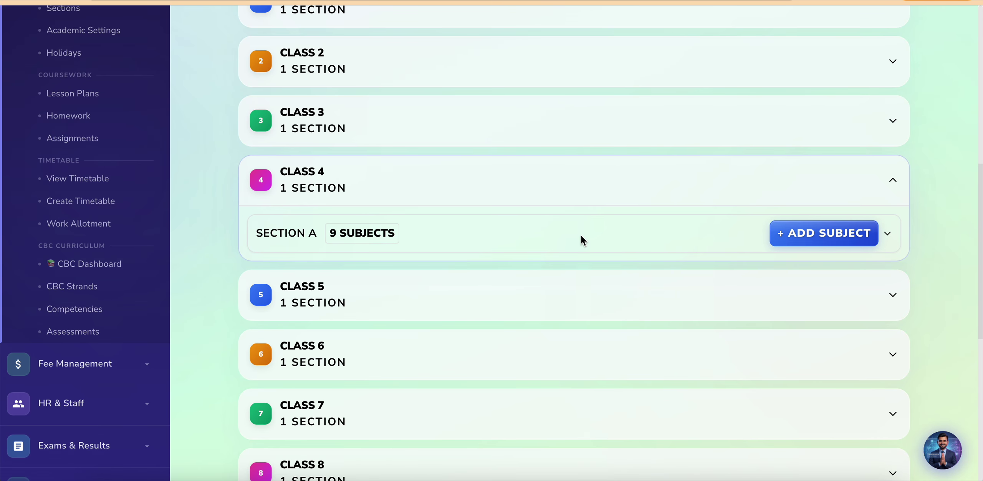
{"action": "left_click", "coordinate": [581, 239]}
{"action": "scroll", "coordinate": [207, 286], "scroll_direction": "down", "scroll_amount": 3}
{"action": "scroll", "coordinate": [207, 286], "scroll_direction": "down", "scroll_amount": 1}
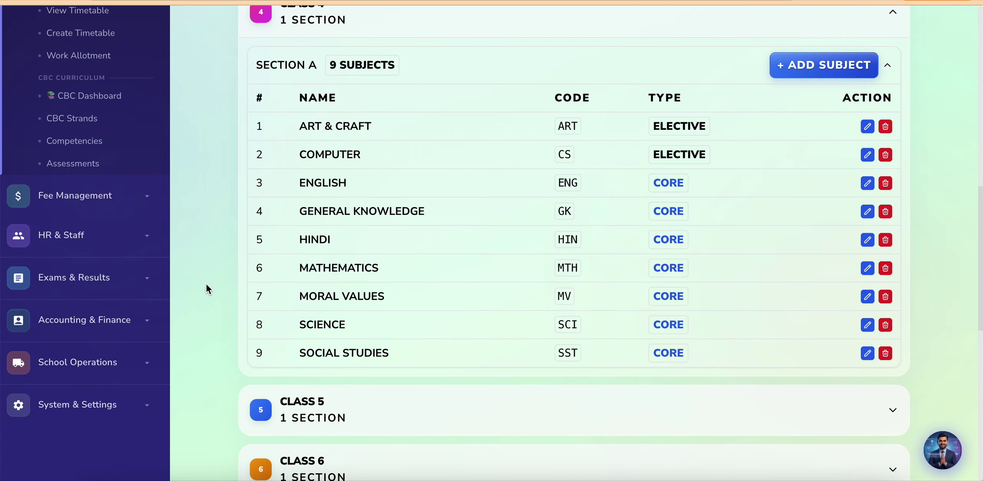
{"action": "scroll", "coordinate": [209, 286], "scroll_direction": "up", "scroll_amount": 1}
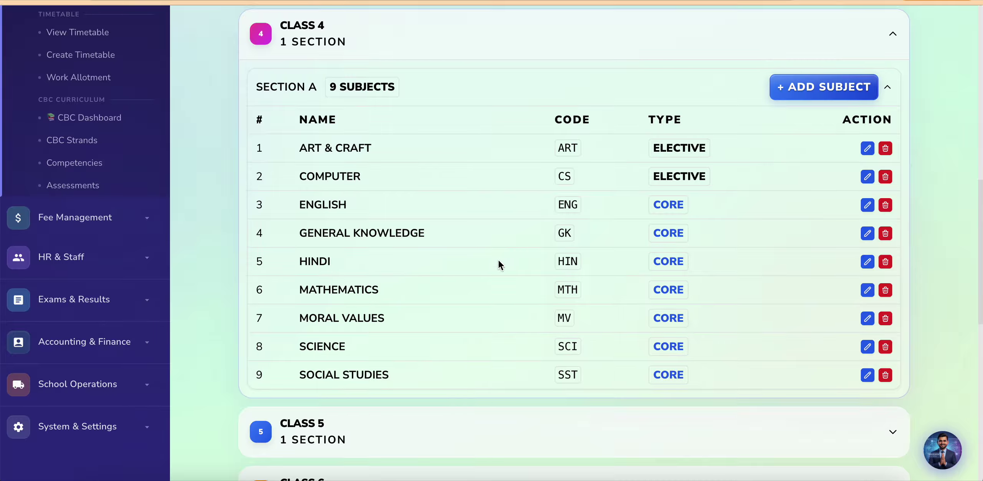
Step: Open and cancel a new subject for Class 4-A, then open the MORAL VALUES subject for editing
{"action": "left_click", "coordinate": [813, 91]}
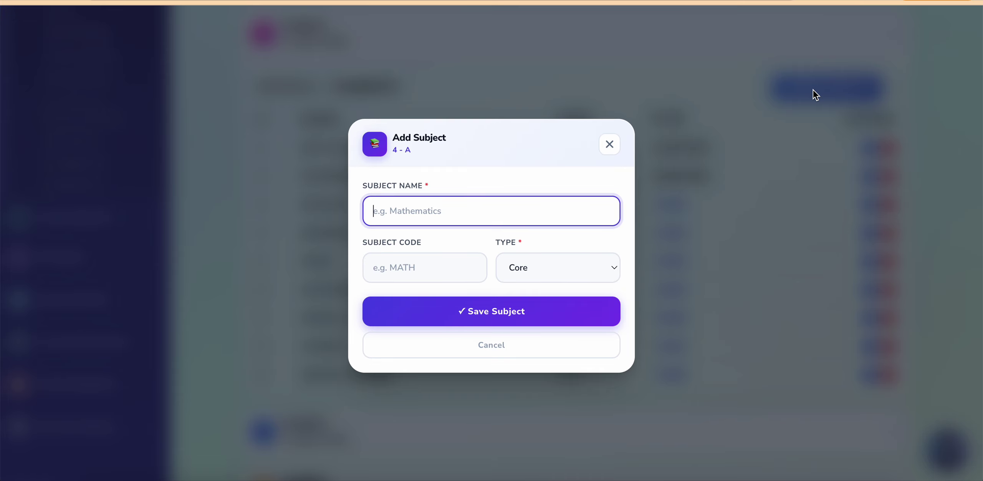
{"action": "left_click", "coordinate": [608, 143]}
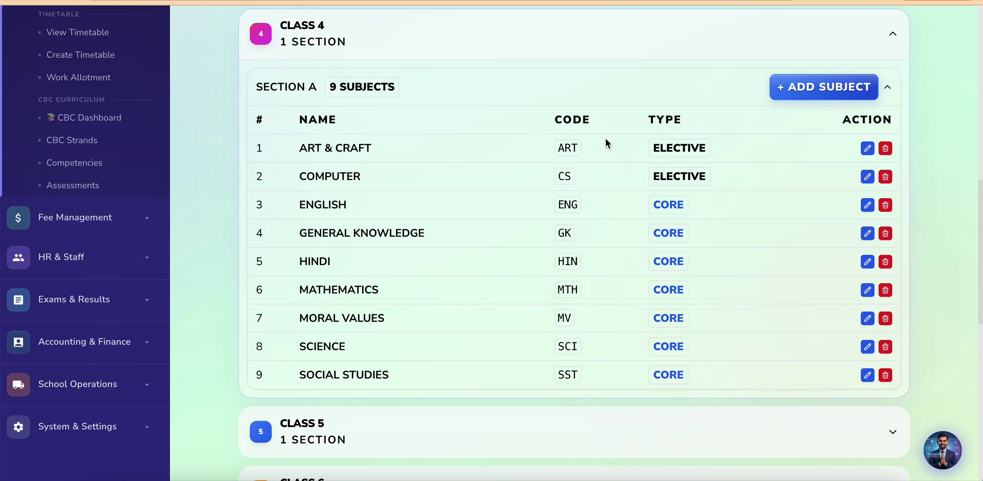
{"action": "left_click", "coordinate": [868, 318]}
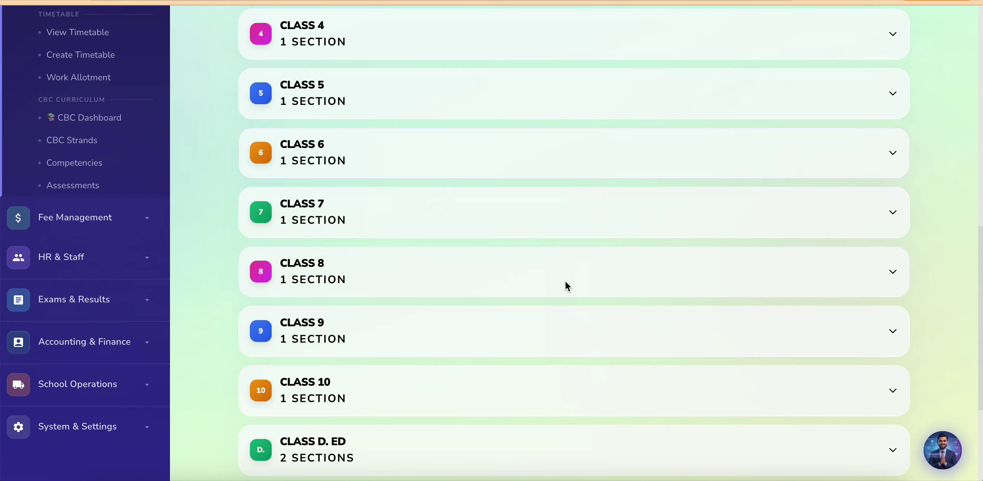
{"action": "scroll", "coordinate": [565, 283], "scroll_direction": "down", "scroll_amount": 5}
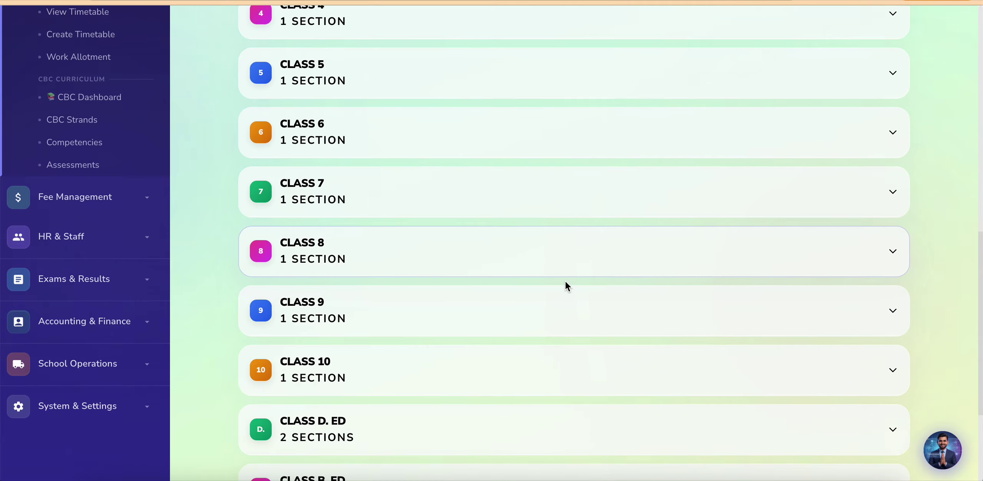
Step: Review Class 8 Section A's nine subjects with codes and core/elective types, then return to the class list
{"action": "left_click", "coordinate": [592, 164]}
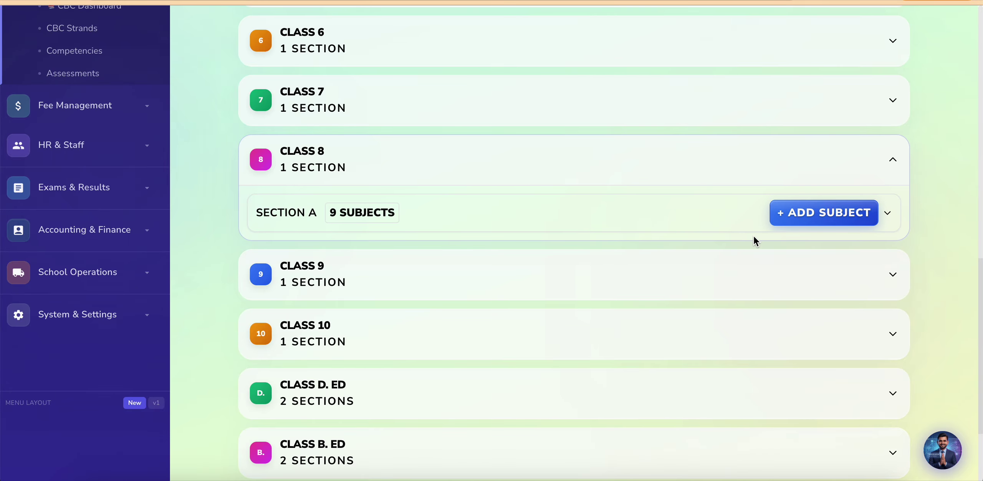
{"action": "left_click", "coordinate": [711, 226]}
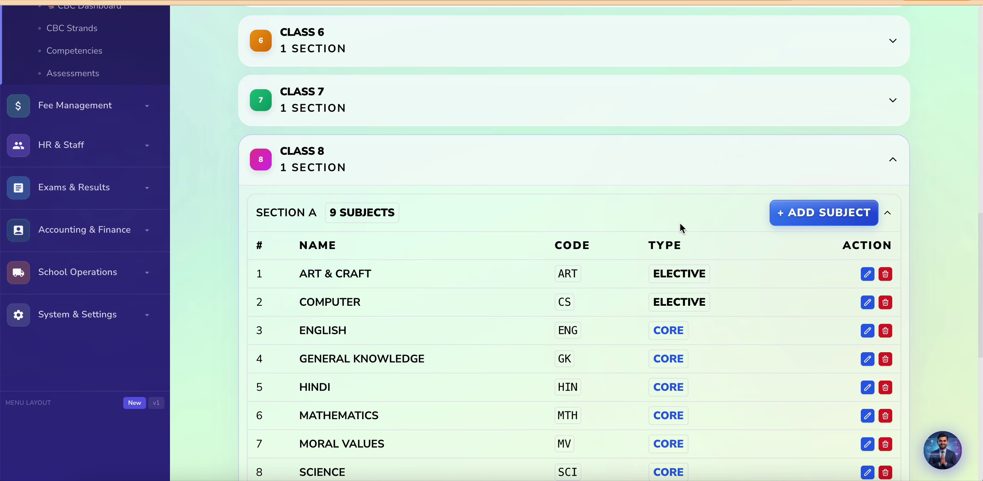
{"action": "scroll", "coordinate": [683, 223], "scroll_direction": "down", "scroll_amount": 3}
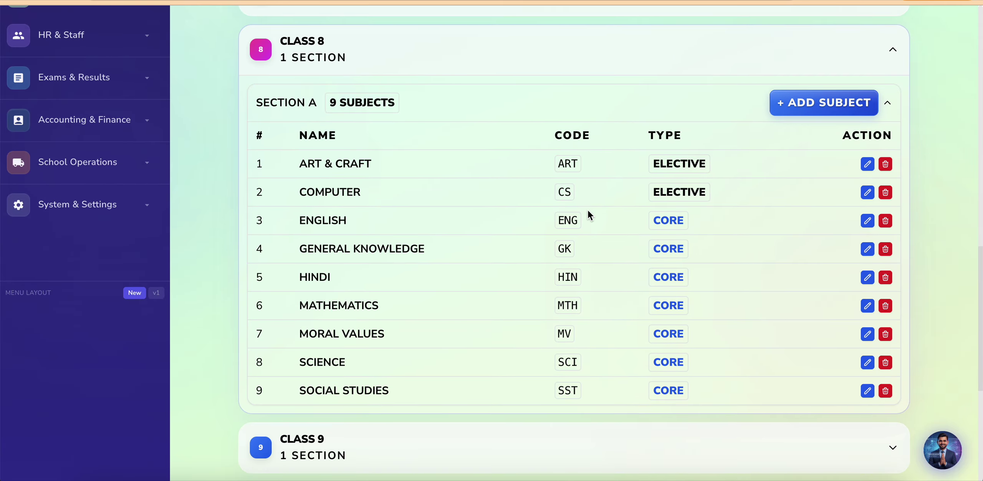
{"action": "scroll", "coordinate": [532, 207], "scroll_direction": "down", "scroll_amount": 1}
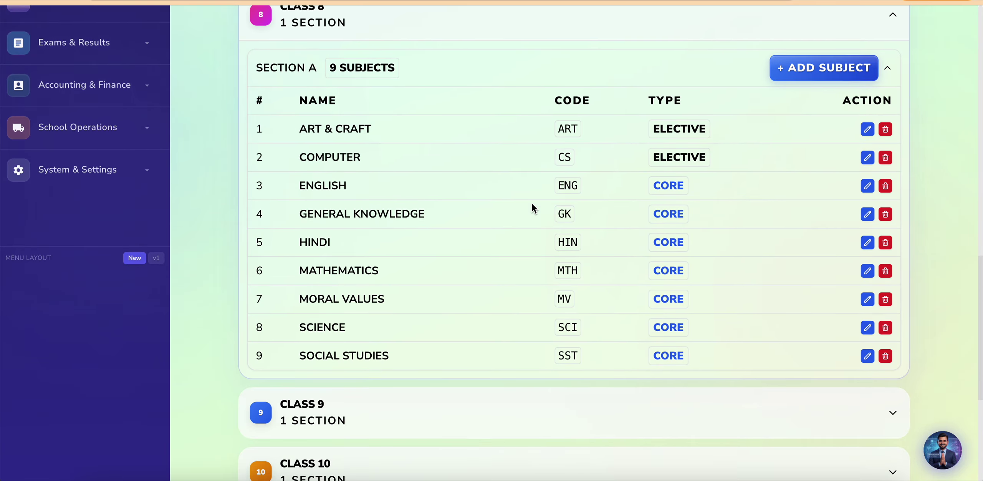
{"action": "scroll", "coordinate": [533, 208], "scroll_direction": "up", "scroll_amount": 7}
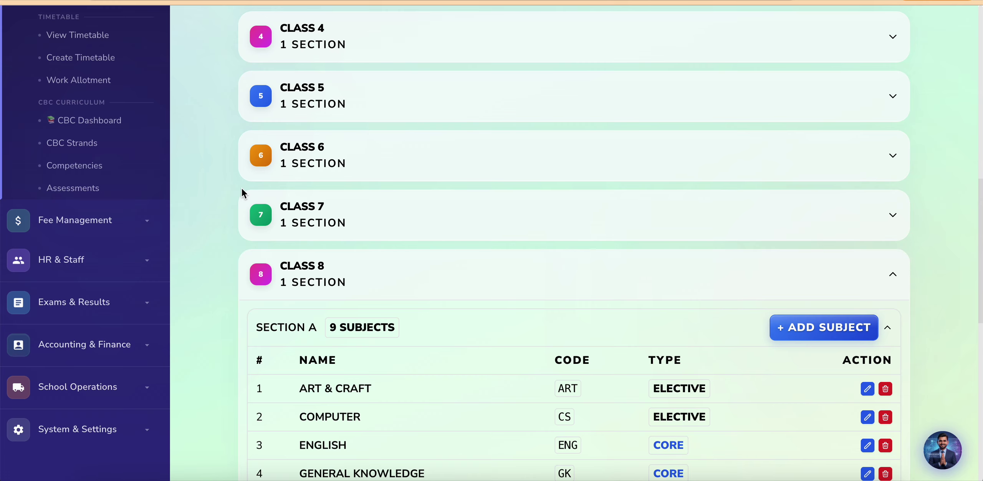
{"action": "scroll", "coordinate": [215, 198], "scroll_direction": "up", "scroll_amount": 7}
{"action": "scroll", "coordinate": [214, 194], "scroll_direction": "up", "scroll_amount": 1}
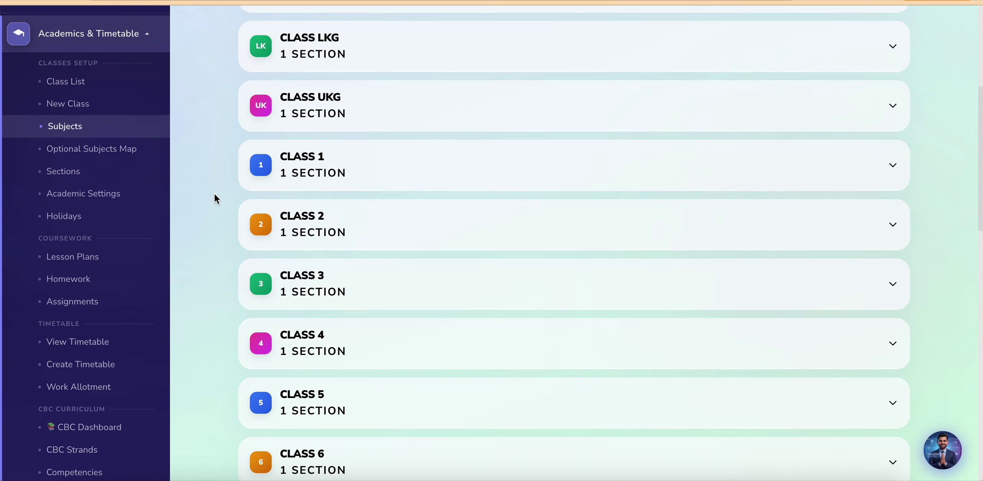
Step: View the Optional Subjects Map and try Manage Matrix for Pre-Nursery - A, then return
{"action": "left_click", "coordinate": [106, 151]}
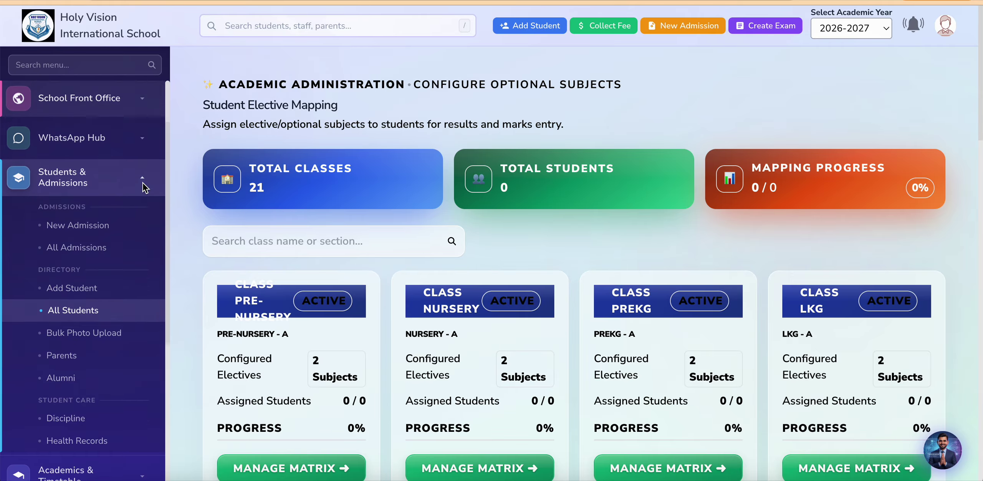
{"action": "scroll", "coordinate": [185, 263], "scroll_direction": "down", "scroll_amount": 2}
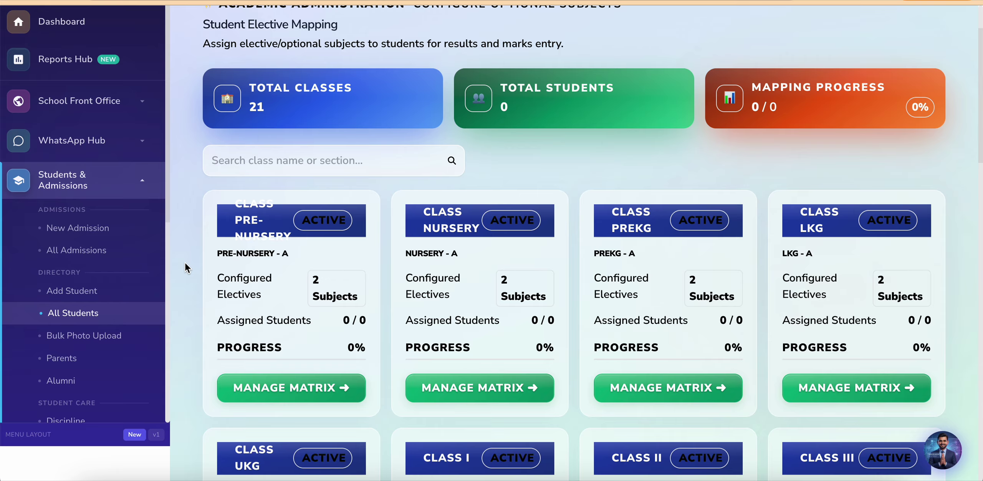
{"action": "left_click", "coordinate": [282, 391]}
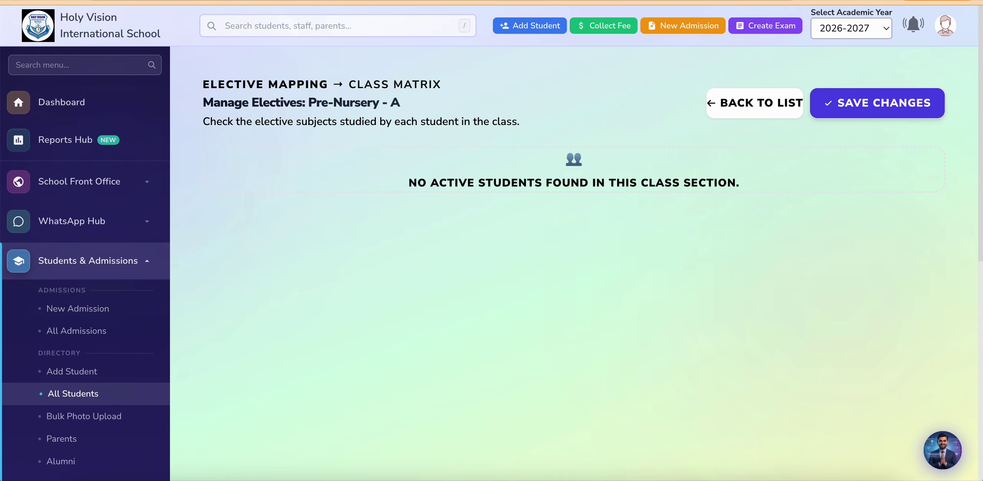
{"action": "key", "text": "alt+Left"}
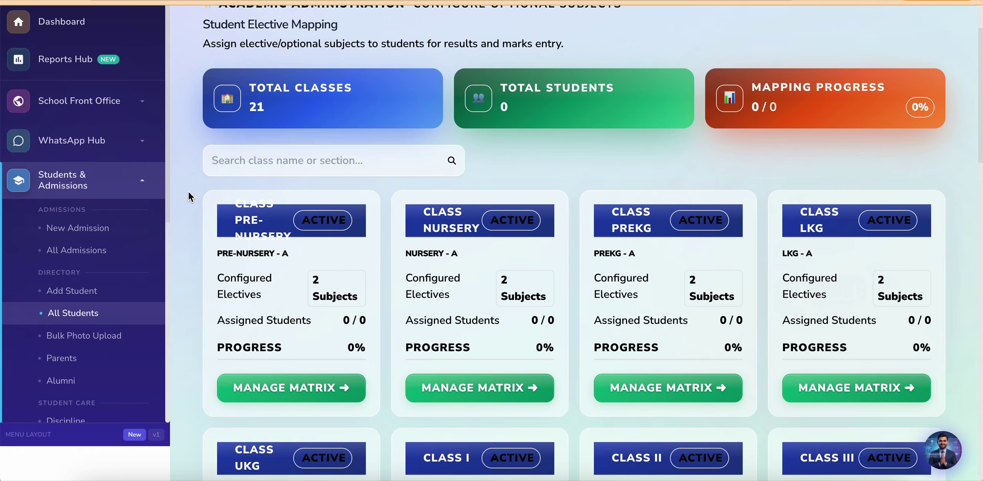
Step: Go to Academic Settings to see 2025-2026 as old and 2026-2027 as current year
{"action": "scroll", "coordinate": [189, 190], "scroll_direction": "up", "scroll_amount": 2}
{"action": "scroll", "coordinate": [188, 191], "scroll_direction": "down", "scroll_amount": 1}
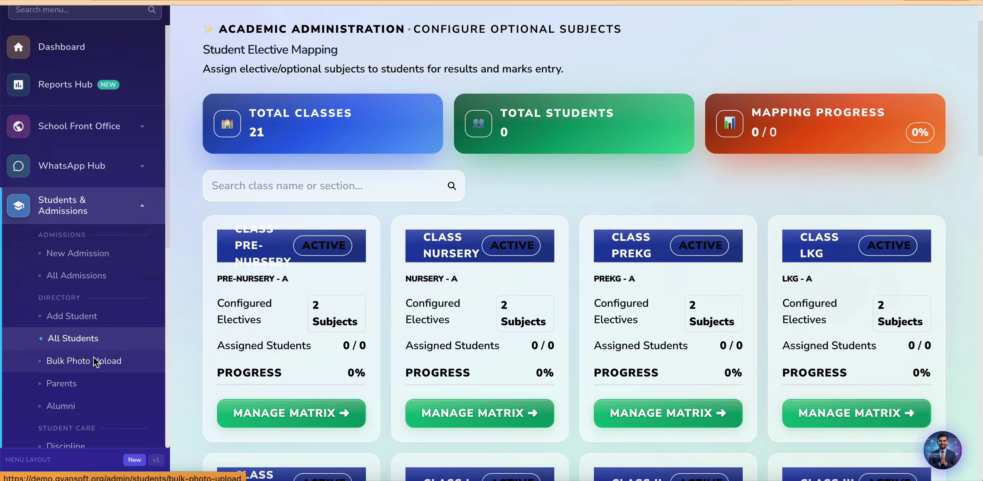
{"action": "scroll", "coordinate": [96, 359], "scroll_direction": "down", "scroll_amount": 8}
{"action": "scroll", "coordinate": [93, 361], "scroll_direction": "down", "scroll_amount": 3}
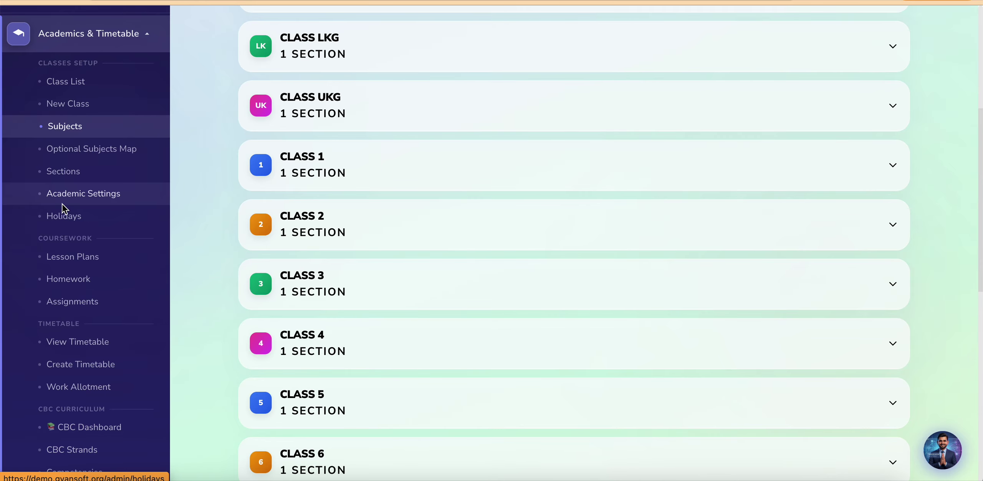
{"action": "left_click", "coordinate": [85, 195]}
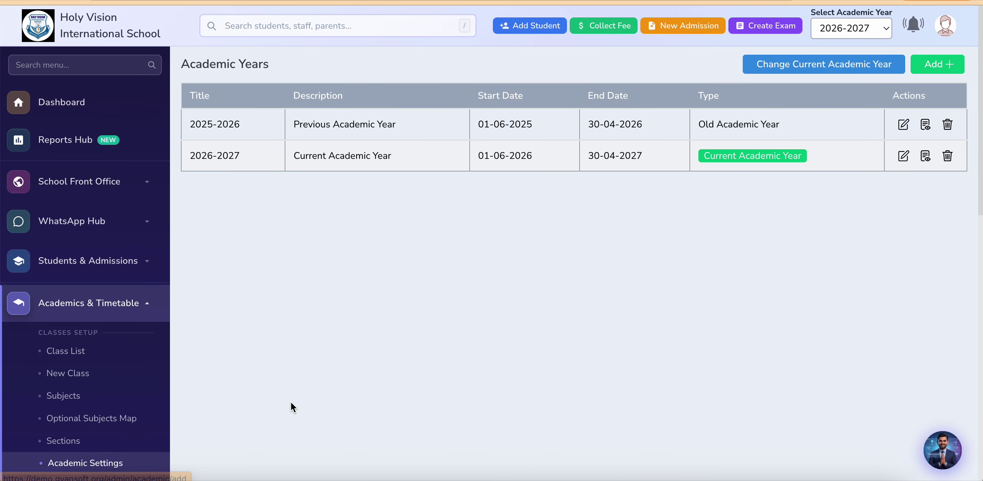
Step: Check the Lesson Plans list, which is empty
{"action": "scroll", "coordinate": [291, 401], "scroll_direction": "down", "scroll_amount": 5}
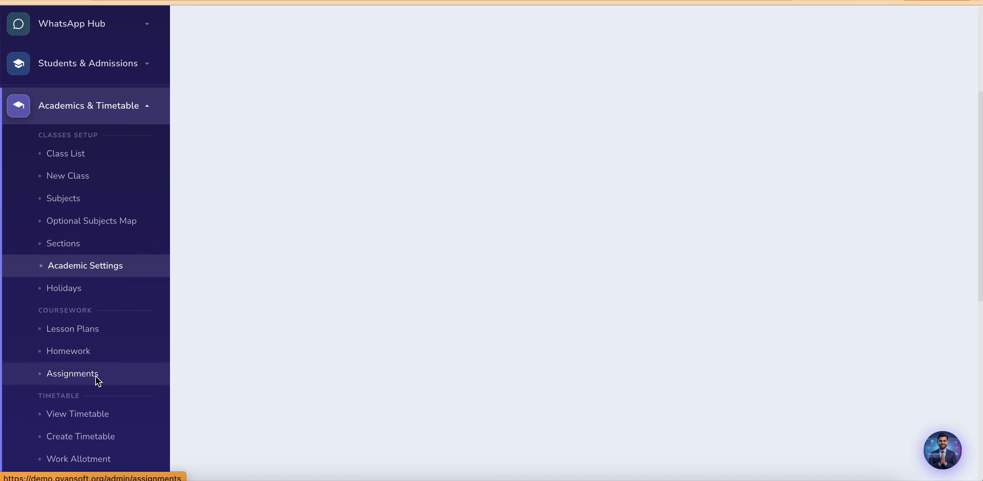
{"action": "scroll", "coordinate": [95, 376], "scroll_direction": "down", "scroll_amount": 2}
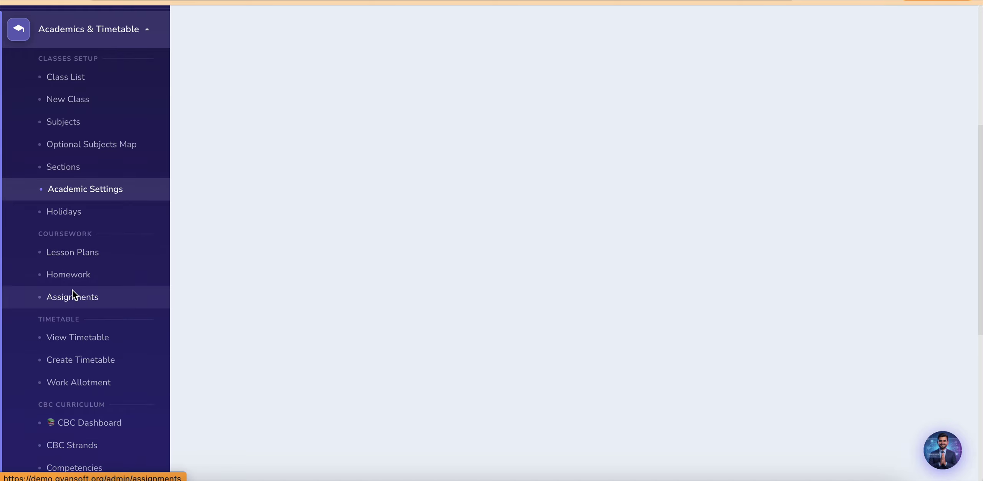
{"action": "left_click", "coordinate": [73, 254]}
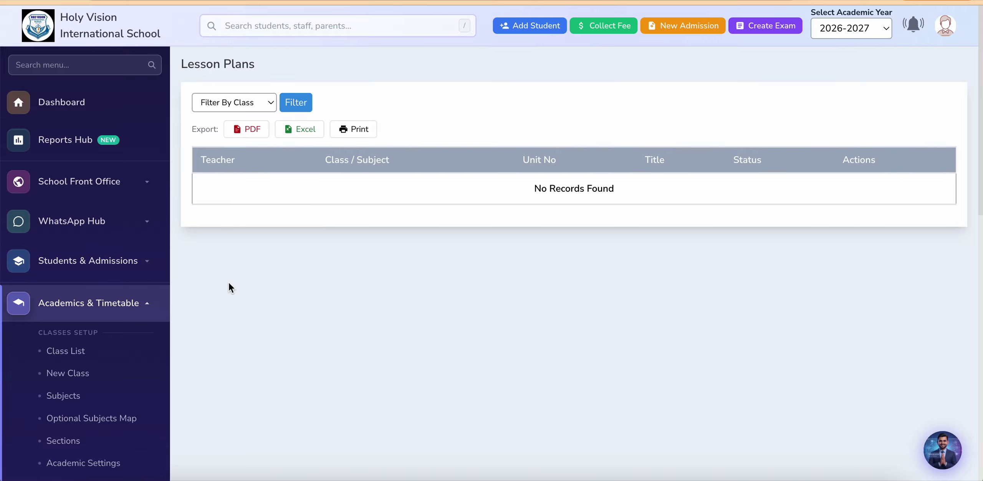
{"action": "scroll", "coordinate": [229, 283], "scroll_direction": "down", "scroll_amount": 3}
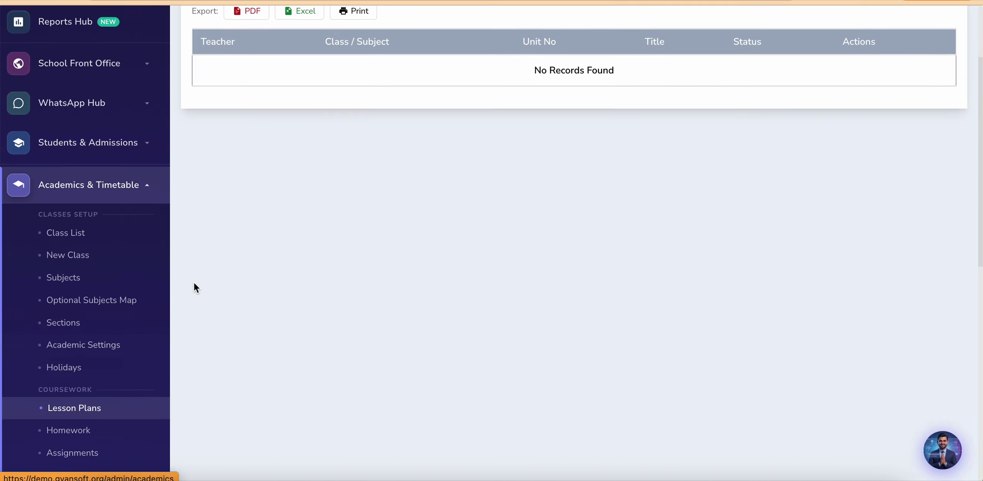
{"action": "scroll", "coordinate": [302, 175], "scroll_direction": "down", "scroll_amount": 2}
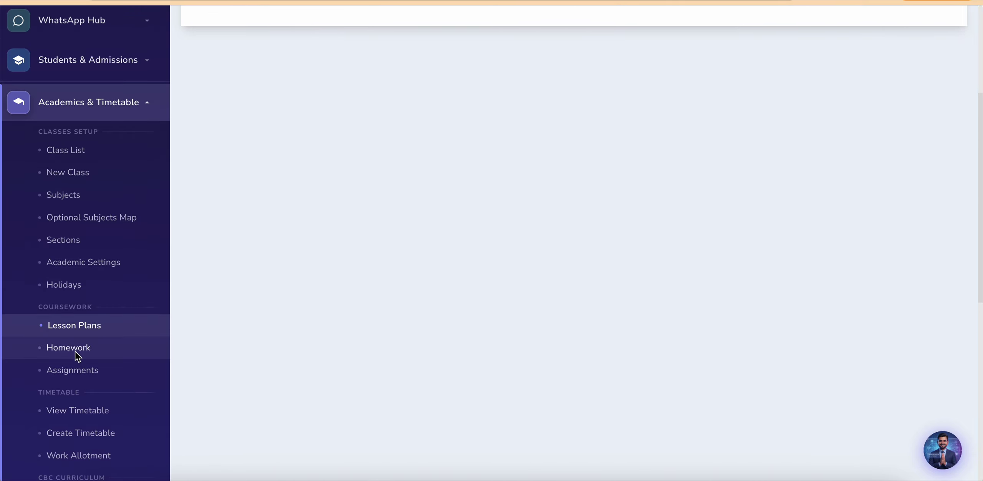
Step: Check the Homework list, which has nothing waiting for review
{"action": "left_click", "coordinate": [75, 351]}
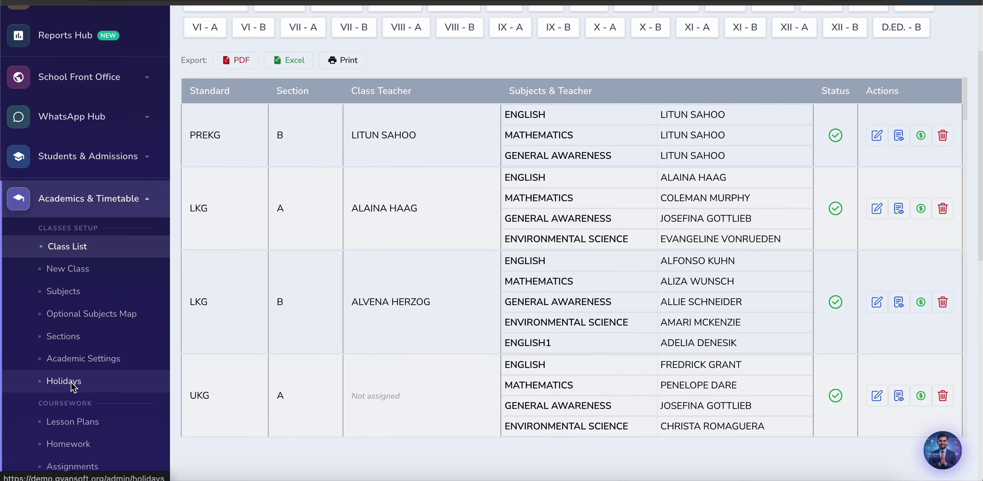
{"action": "scroll", "coordinate": [70, 382], "scroll_direction": "down", "scroll_amount": 5}
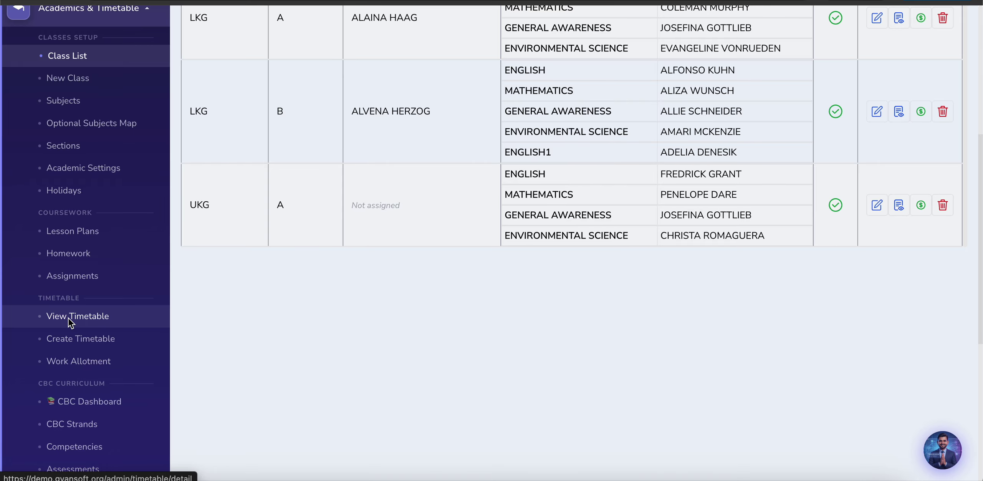
{"action": "left_click_drag", "start_coordinate": [68, 318], "coordinate": [77, 232]}
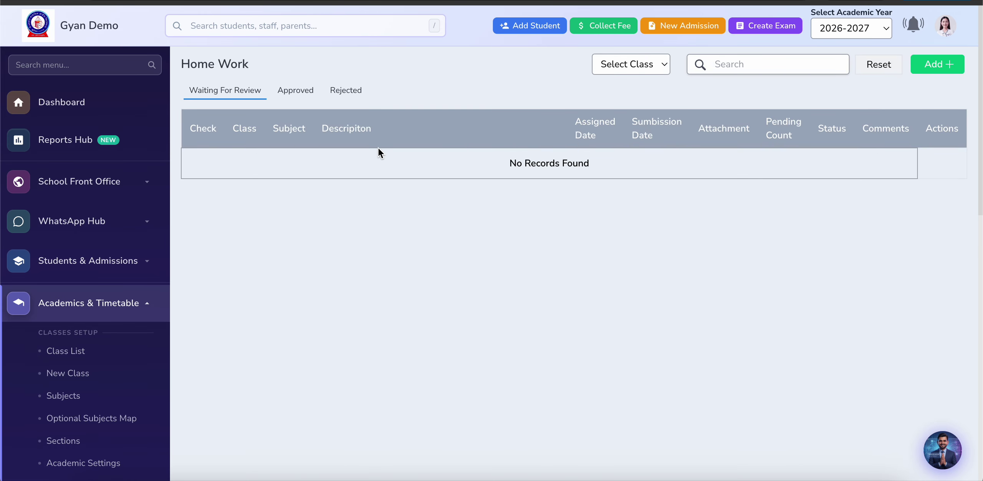
Step: Show the approved homework entries, then go to the Assignments list
{"action": "left_click", "coordinate": [289, 88]}
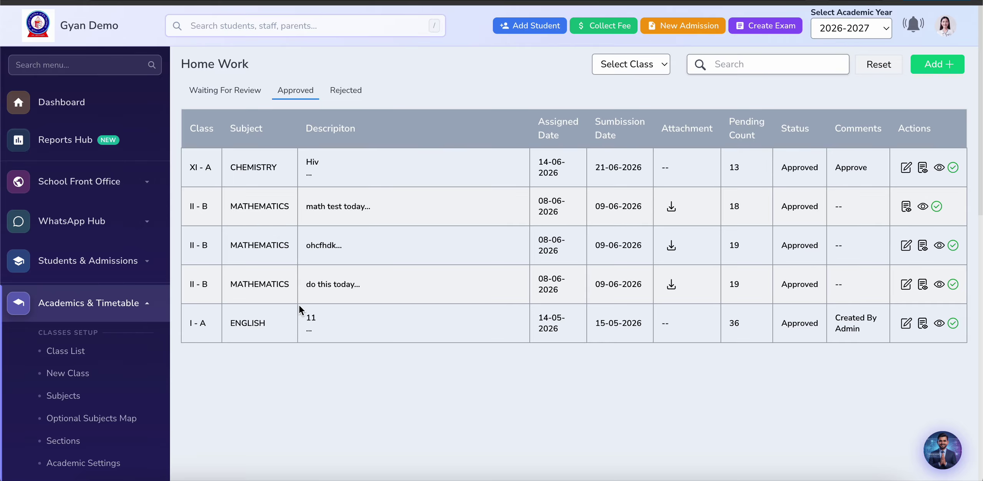
{"action": "scroll", "coordinate": [320, 322], "scroll_direction": "down", "scroll_amount": 6}
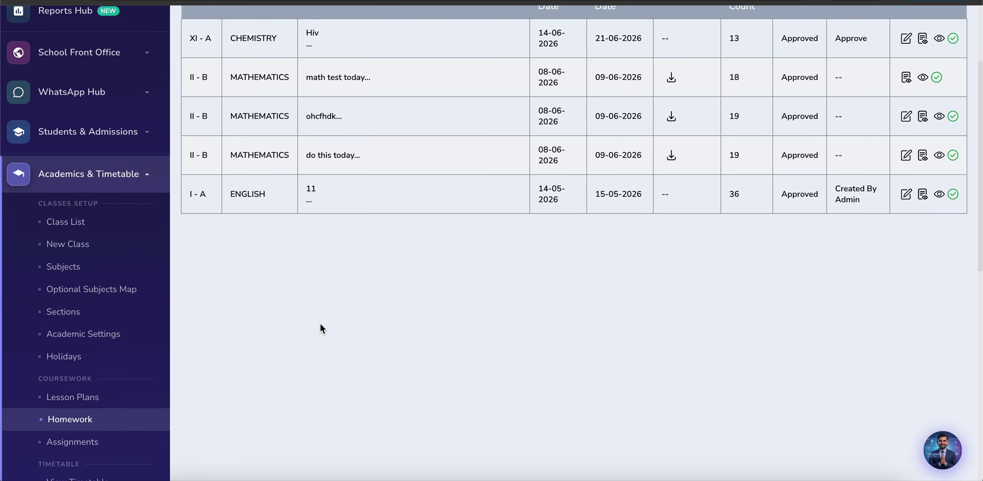
{"action": "left_click", "coordinate": [77, 331]}
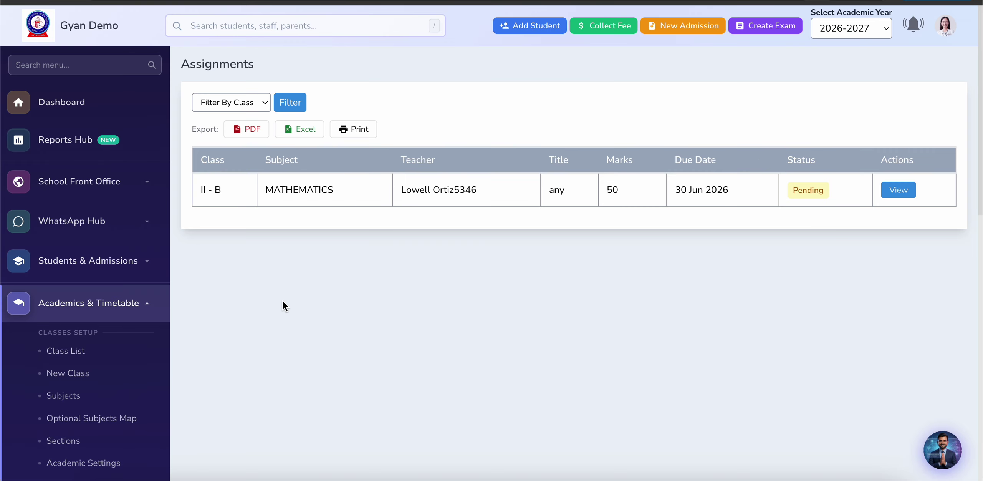
{"action": "scroll", "coordinate": [283, 302], "scroll_direction": "down", "scroll_amount": 2}
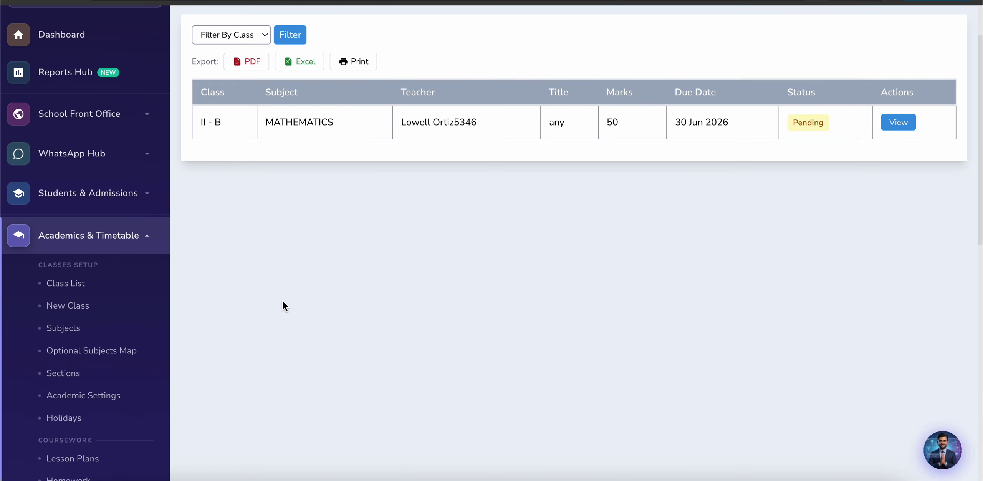
{"action": "scroll", "coordinate": [282, 302], "scroll_direction": "up", "scroll_amount": 2}
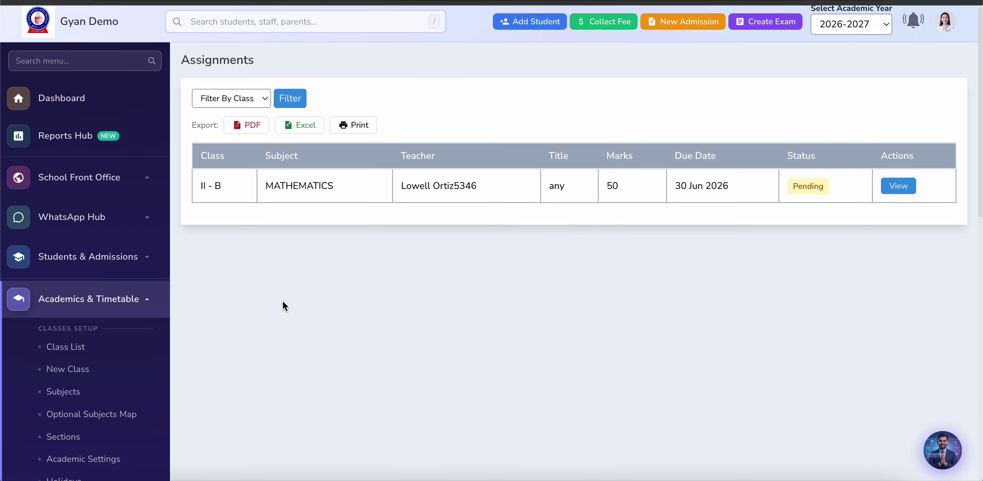
Step: View the II - B Mathematics assignment: 50 marks, submission 30 Jun 2026, Approved
{"action": "left_click", "coordinate": [899, 187]}
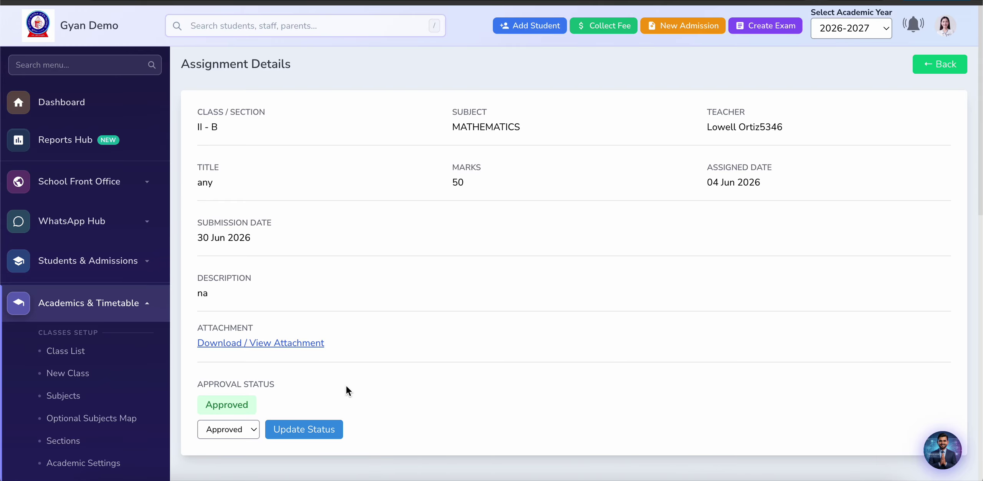
{"action": "scroll", "coordinate": [249, 312], "scroll_direction": "down", "scroll_amount": 5}
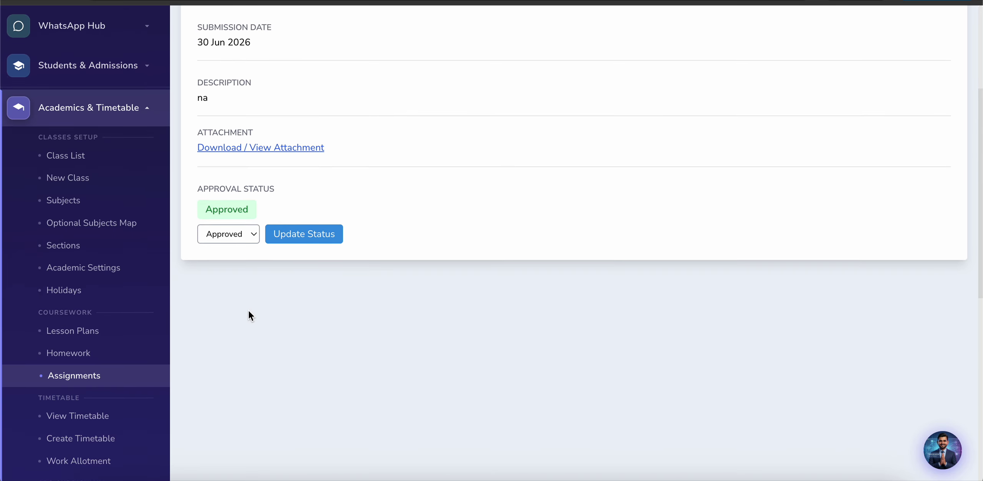
{"action": "scroll", "coordinate": [249, 311], "scroll_direction": "down", "scroll_amount": 2}
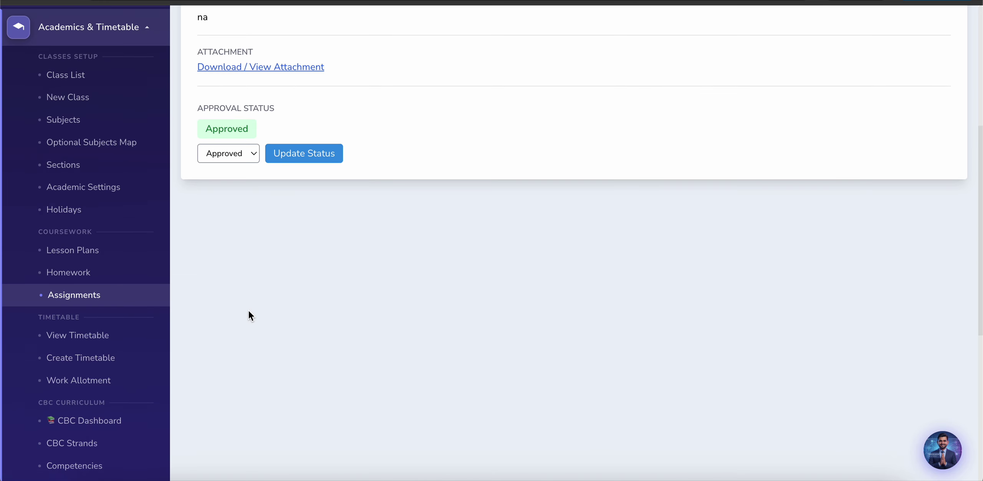
Step: In class II A's timetable, assign Environmental Science to Monday Period 3
{"action": "left_click", "coordinate": [68, 360]}
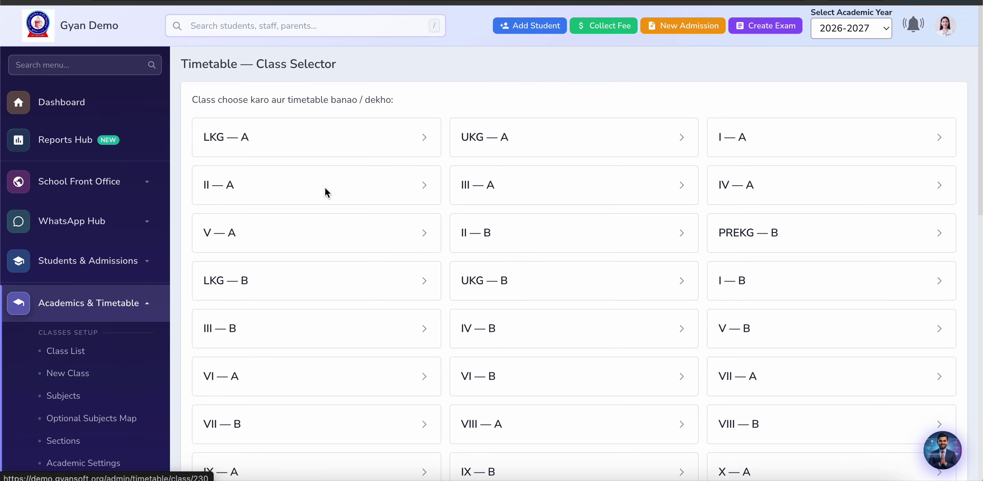
{"action": "left_click", "coordinate": [348, 195]}
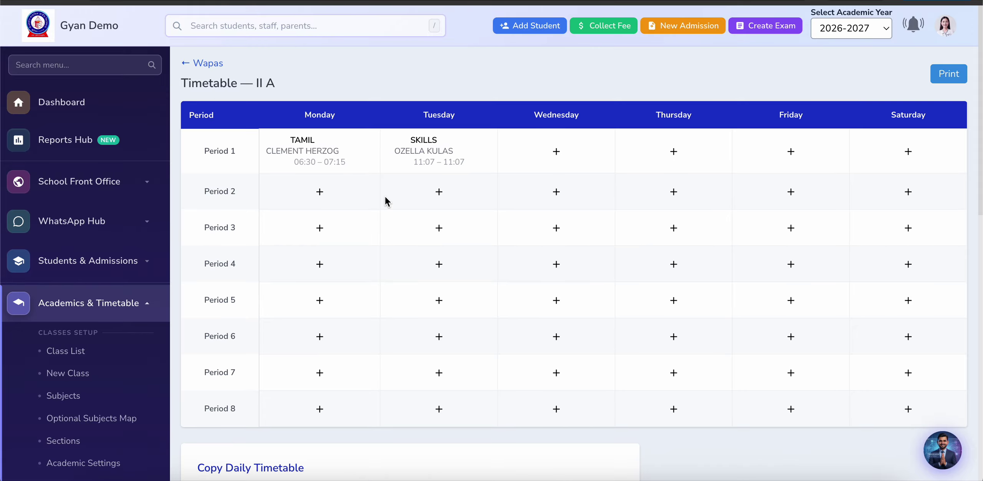
{"action": "left_click", "coordinate": [321, 230]}
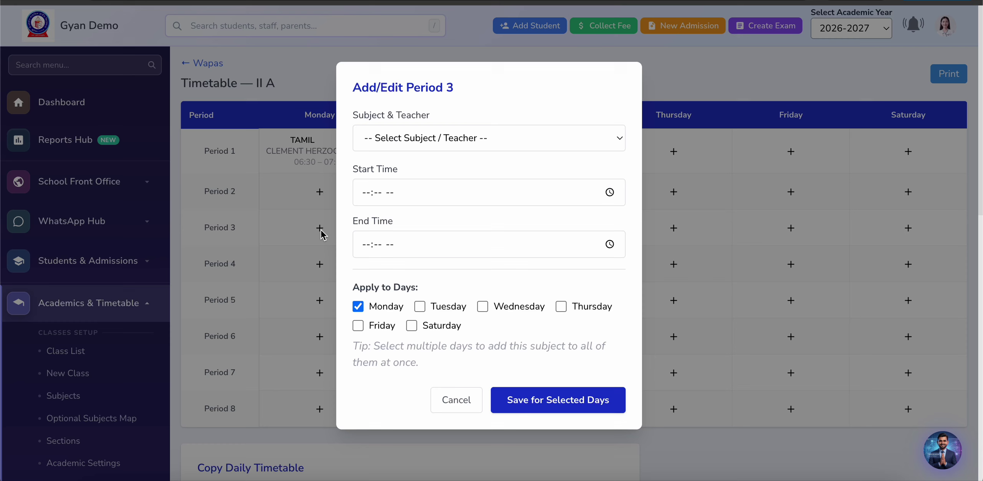
{"action": "left_click", "coordinate": [453, 132]}
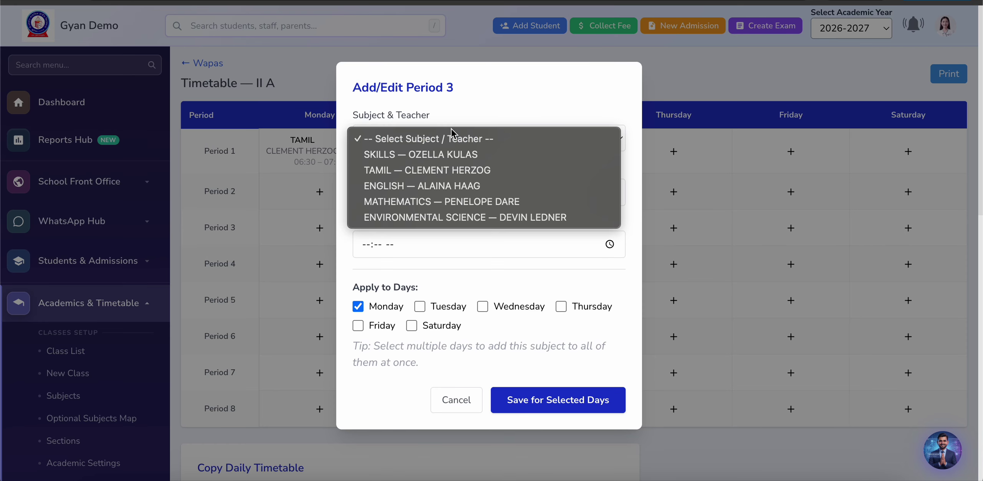
{"action": "left_click", "coordinate": [436, 217]}
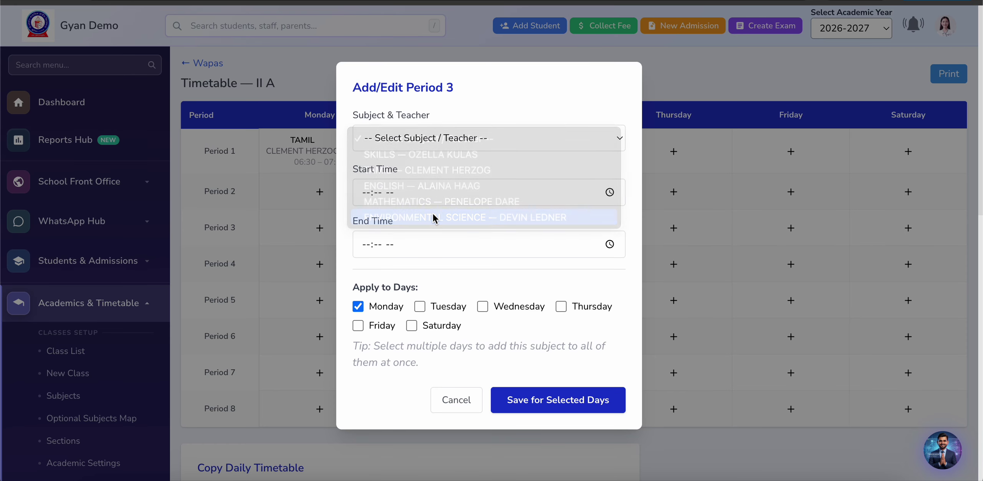
Step: Set the period's start time to 10:48 AM and end time to 10:09 AM
{"action": "left_click", "coordinate": [605, 192]}
{"action": "left_click", "coordinate": [378, 228]}
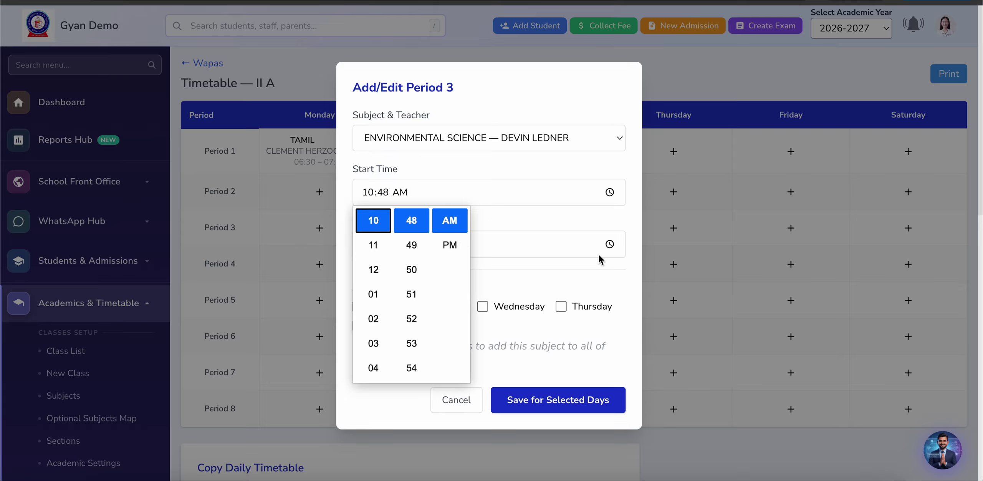
{"action": "left_click", "coordinate": [610, 244]}
{"action": "left_click", "coordinate": [610, 245]}
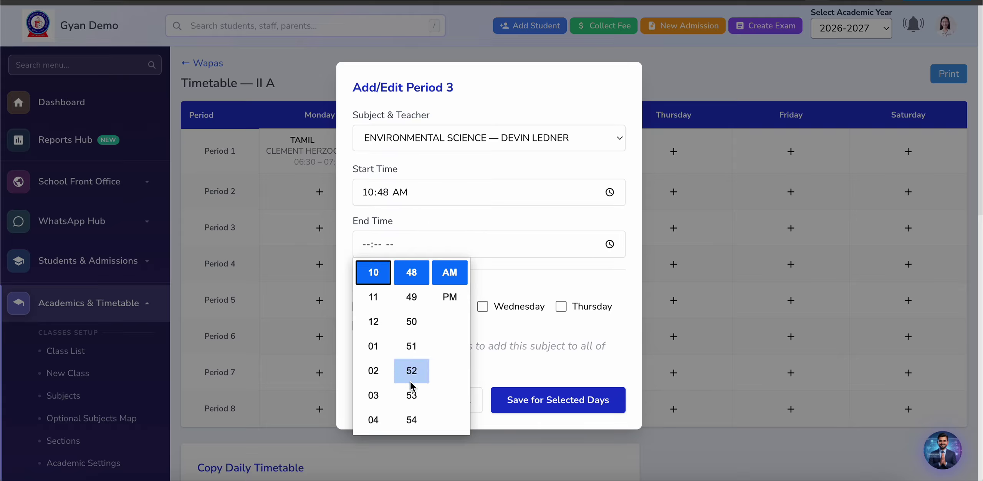
{"action": "scroll", "coordinate": [411, 384], "scroll_direction": "down", "scroll_amount": 8}
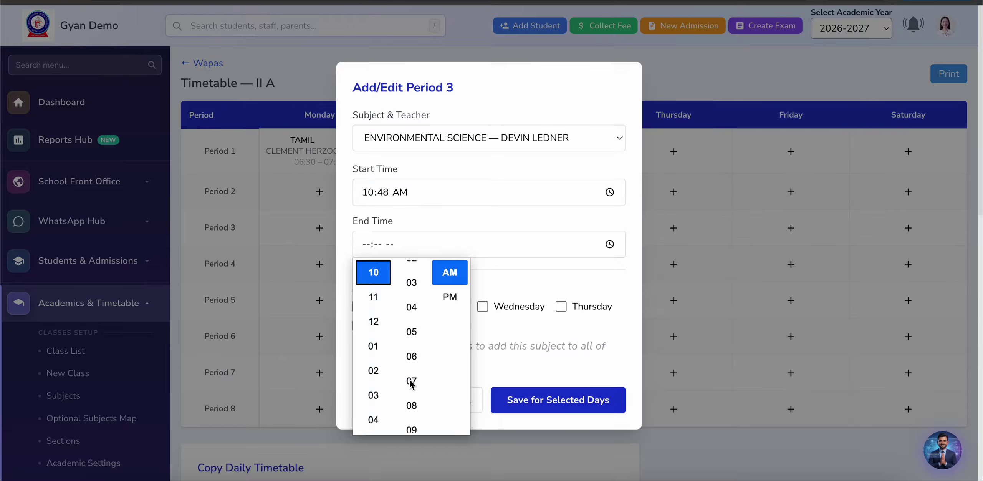
{"action": "left_click", "coordinate": [411, 396]}
{"action": "left_click", "coordinate": [466, 273]}
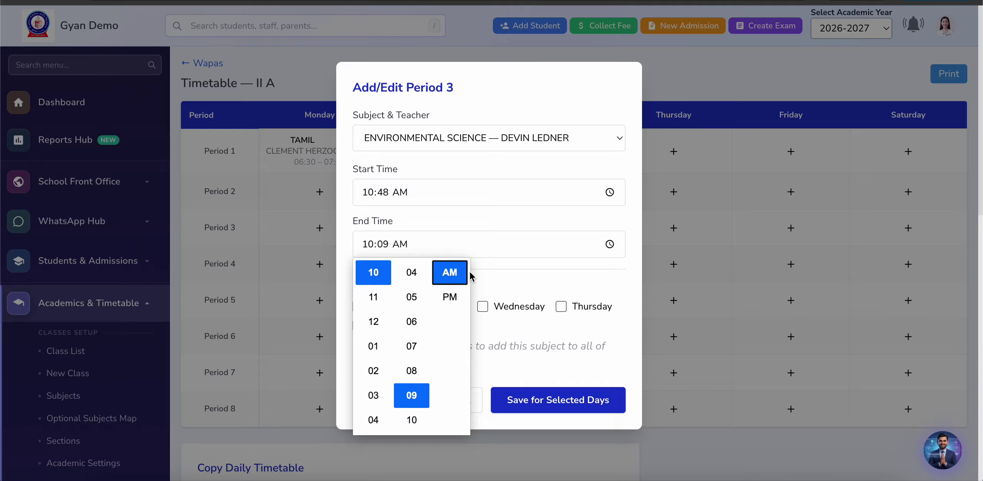
{"action": "left_click", "coordinate": [529, 280]}
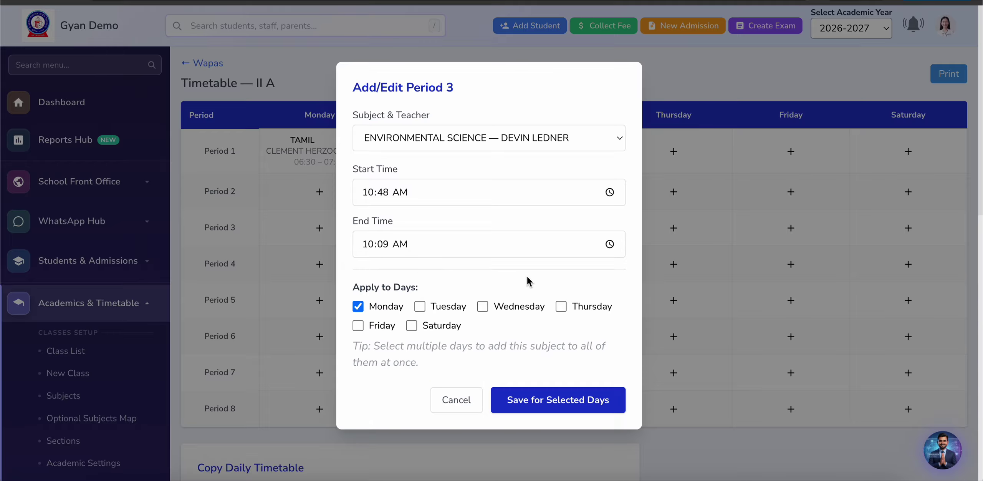
Step: Add Tuesday through Saturday to the period and save it
{"action": "left_click", "coordinate": [420, 306]}
{"action": "left_click", "coordinate": [484, 307]}
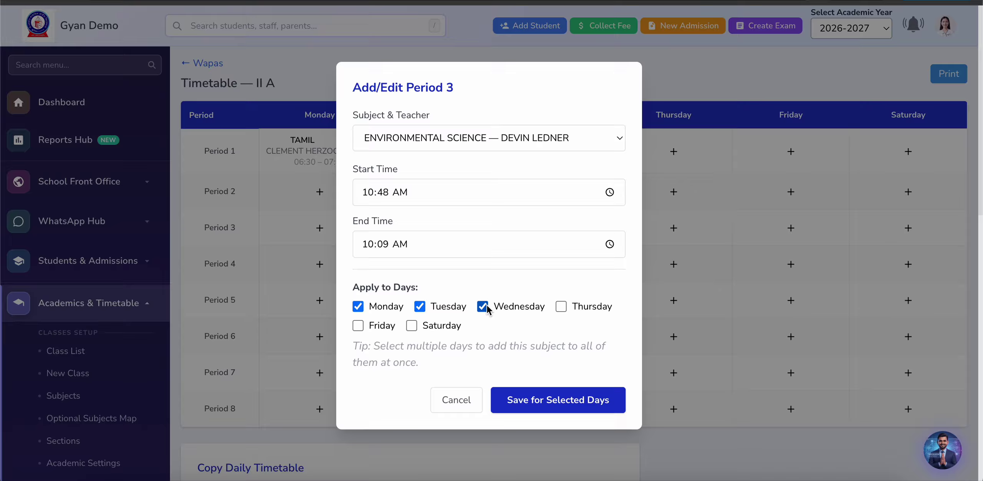
{"action": "left_click", "coordinate": [561, 306]}
{"action": "left_click", "coordinate": [358, 327]}
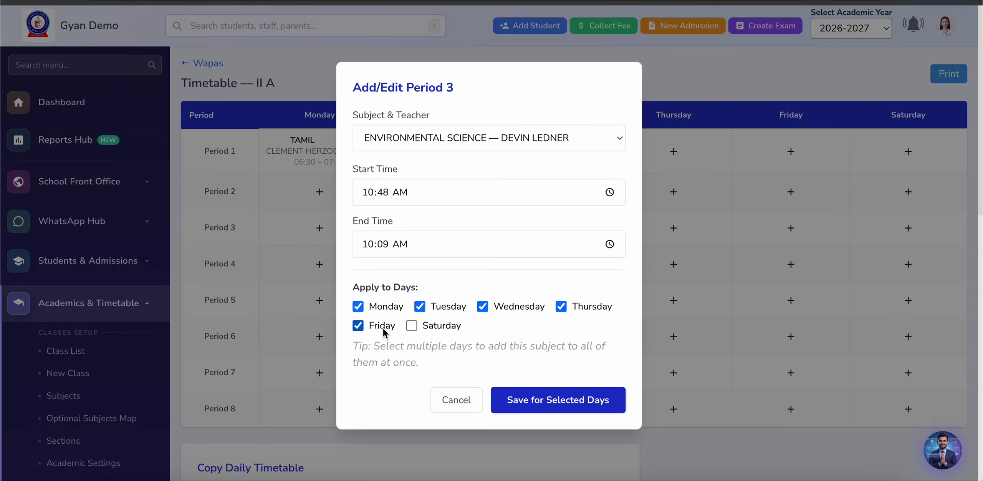
{"action": "left_click", "coordinate": [411, 326]}
{"action": "left_click", "coordinate": [549, 400]}
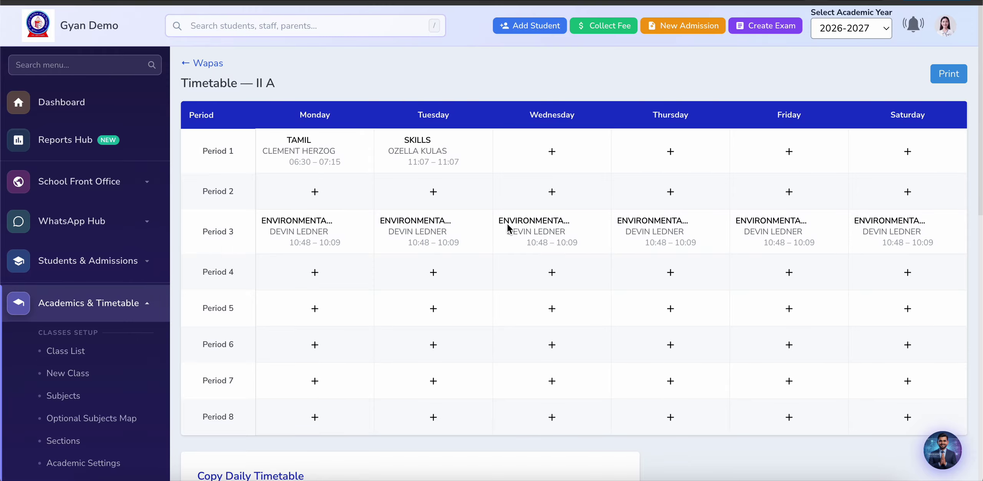
Step: Change Wednesday's Period 3 to English, save, and print the timetable
{"action": "left_click", "coordinate": [558, 230]}
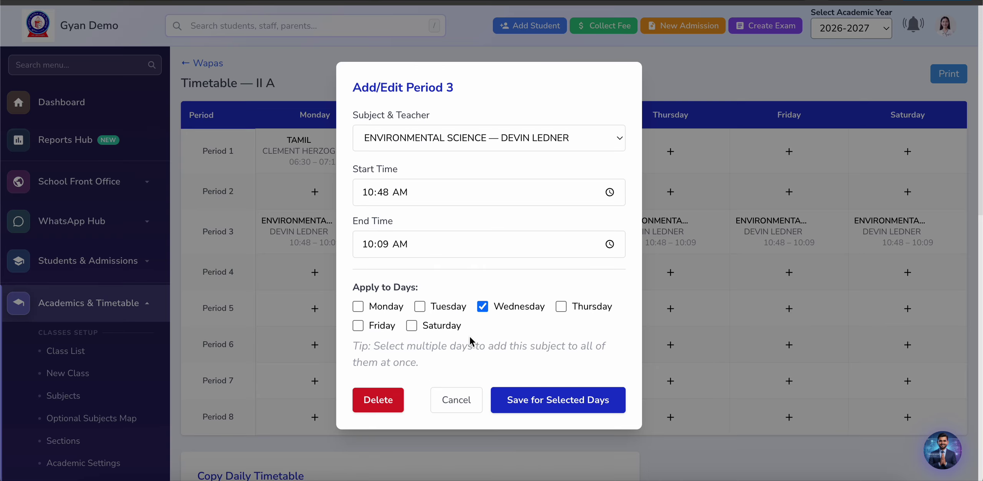
{"action": "left_click", "coordinate": [498, 139]}
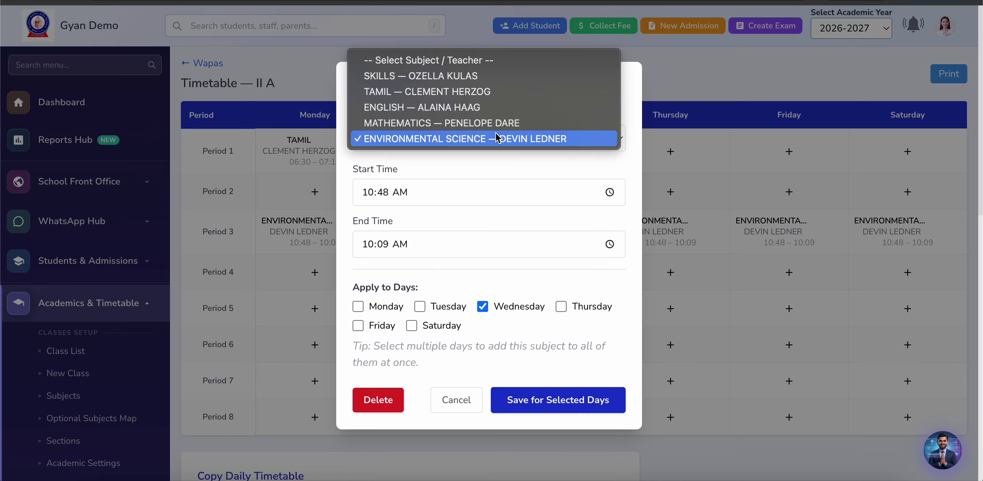
{"action": "left_click", "coordinate": [478, 109]}
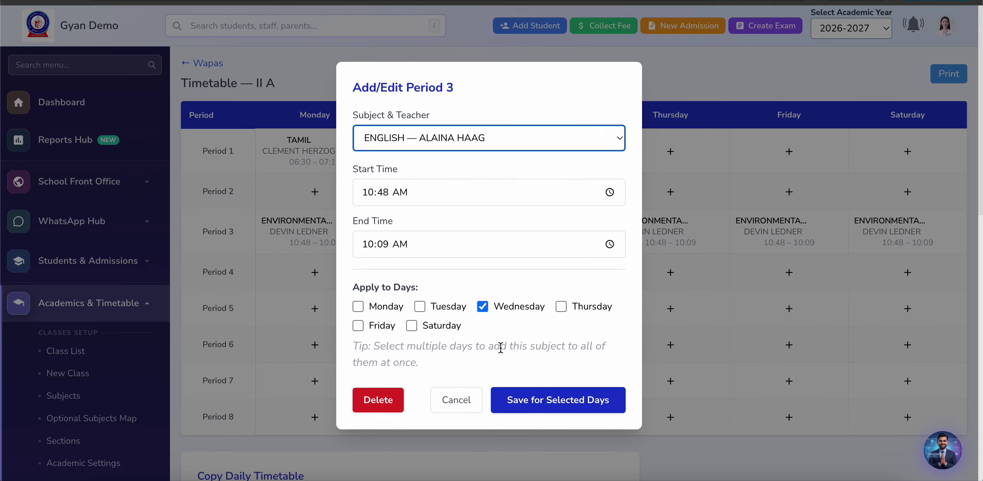
{"action": "left_click", "coordinate": [530, 402]}
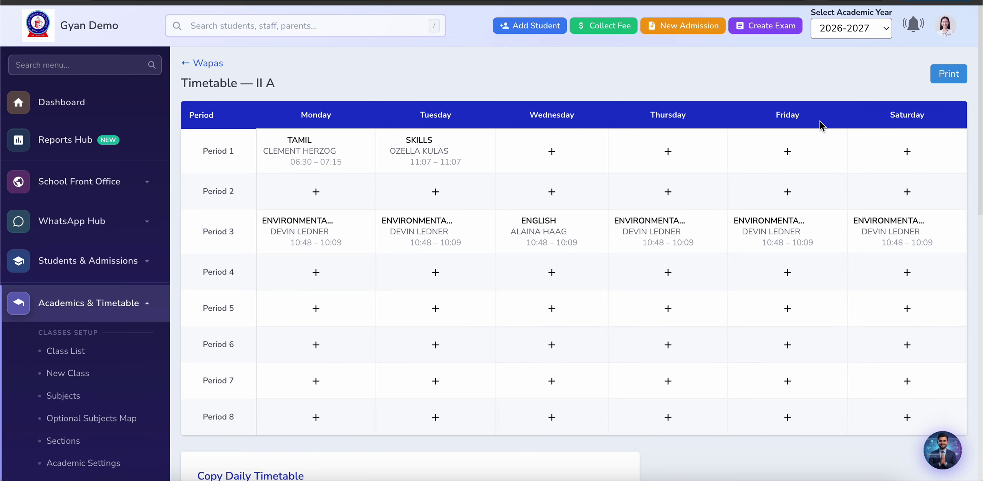
{"action": "left_click", "coordinate": [948, 76]}
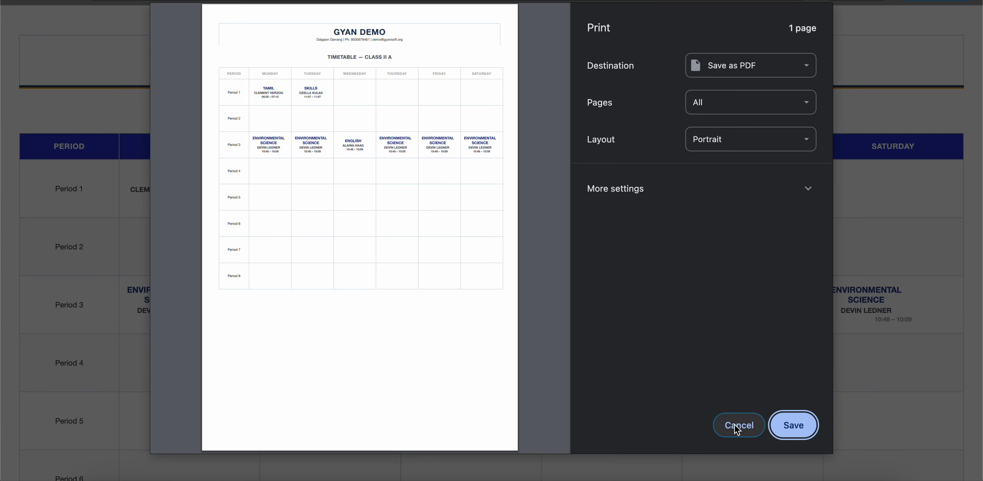
Step: Cancel printing and return to the II A timetable
{"action": "left_click", "coordinate": [738, 425]}
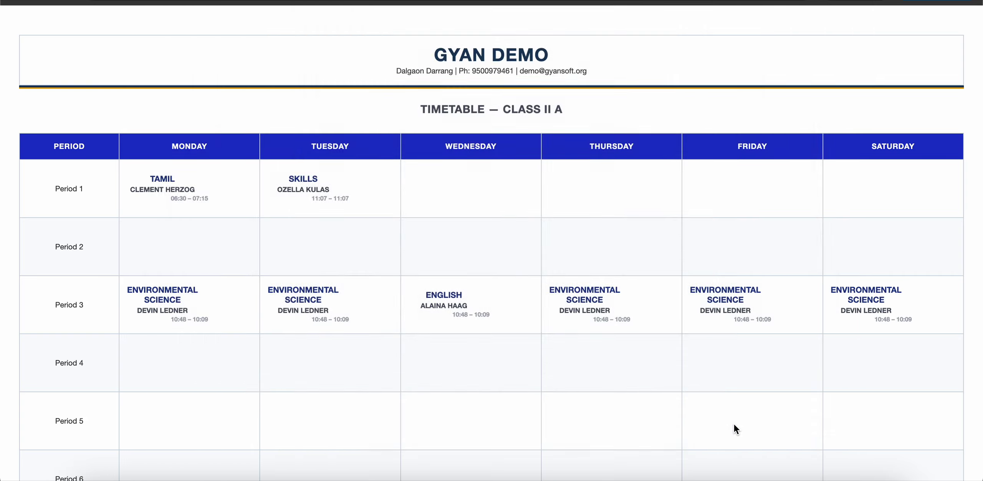
{"action": "scroll", "coordinate": [151, 195], "scroll_direction": "down", "scroll_amount": 3}
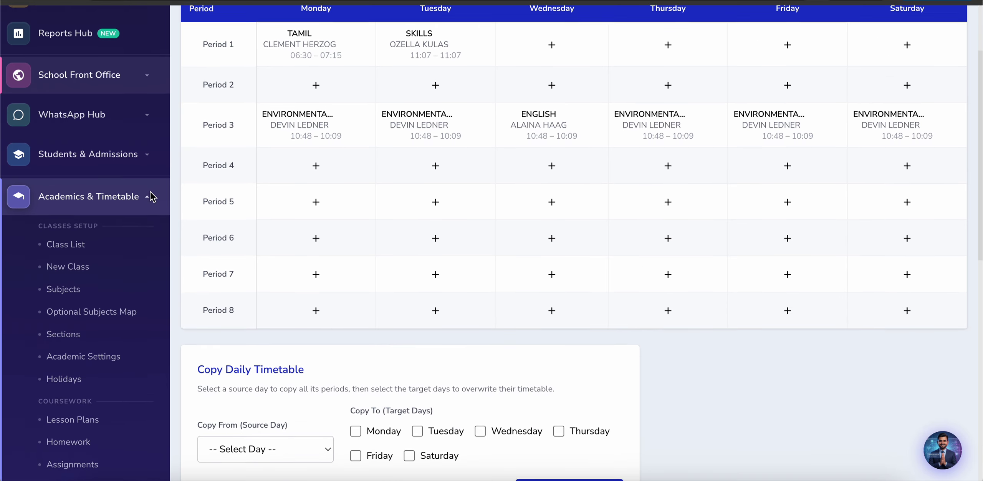
{"action": "scroll", "coordinate": [153, 196], "scroll_direction": "down", "scroll_amount": 4}
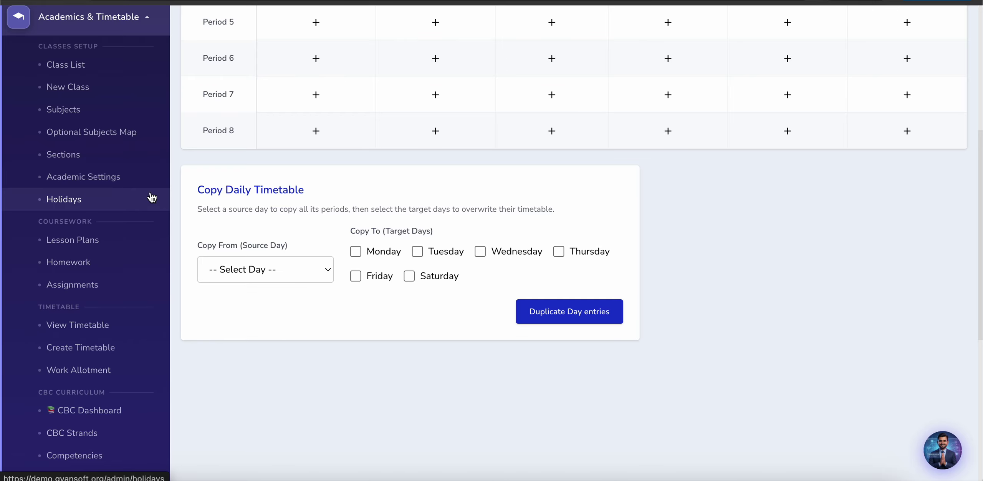
{"action": "scroll", "coordinate": [152, 196], "scroll_direction": "down", "scroll_amount": 2}
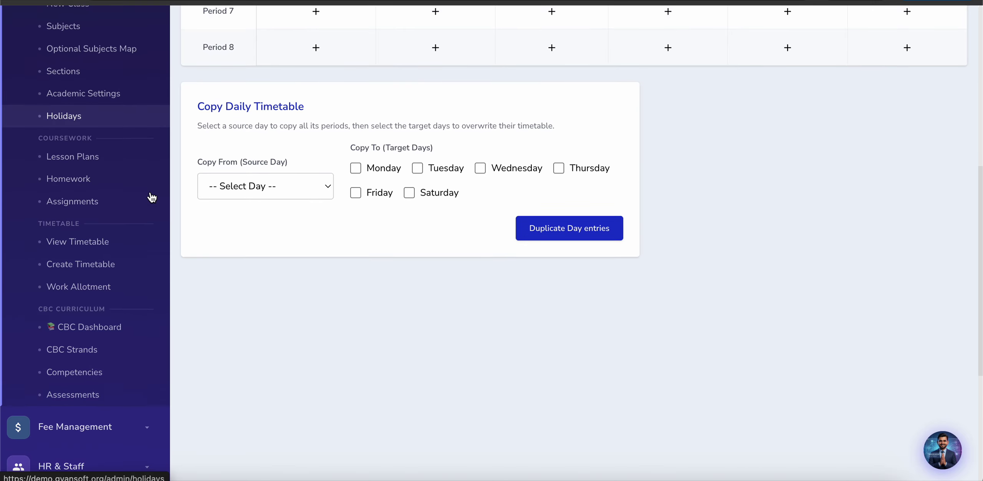
Step: In View Timetable, look at class 4 — A, then class 2 — A with Wednesday's English period
{"action": "left_click", "coordinate": [74, 247]}
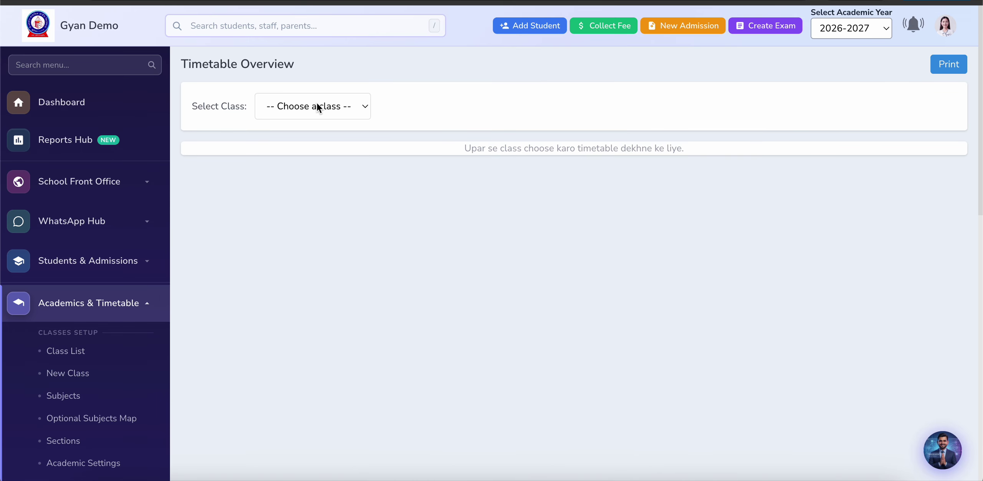
{"action": "left_click", "coordinate": [319, 108]}
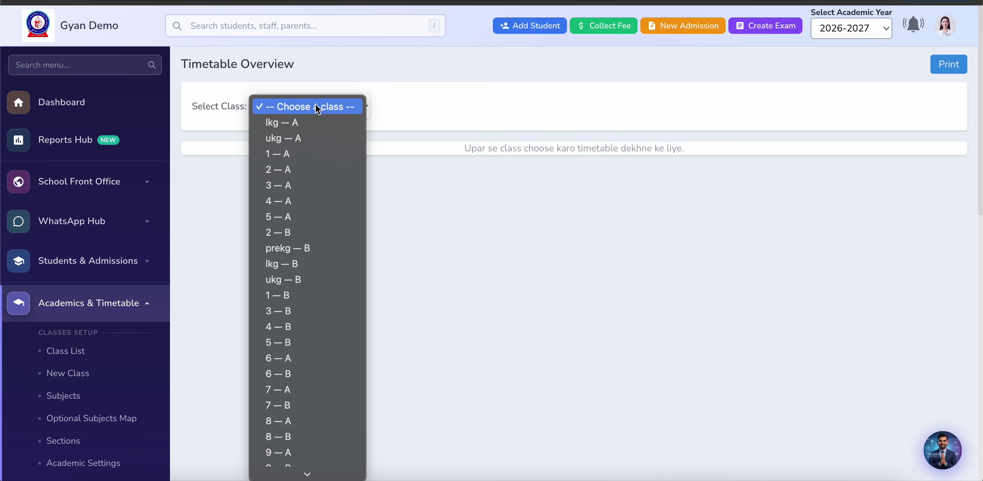
{"action": "left_click", "coordinate": [303, 198]}
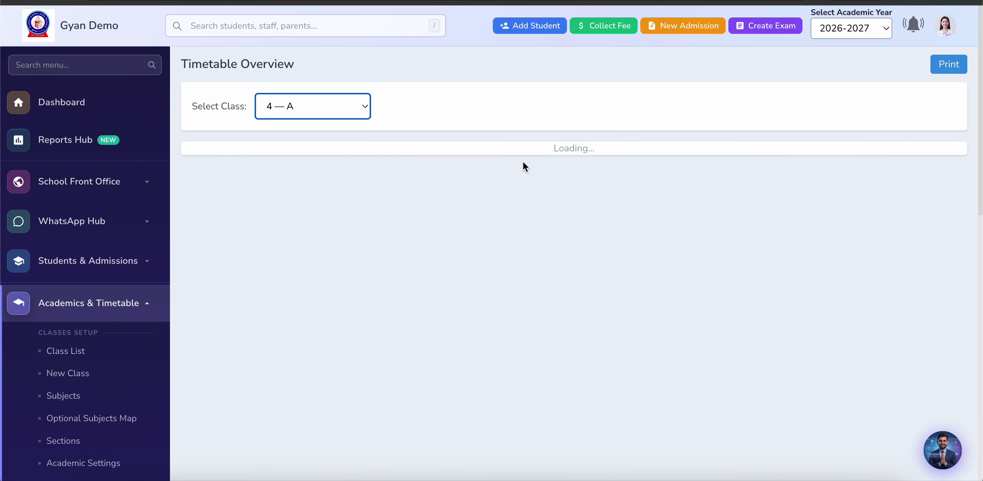
{"action": "left_click", "coordinate": [338, 109]}
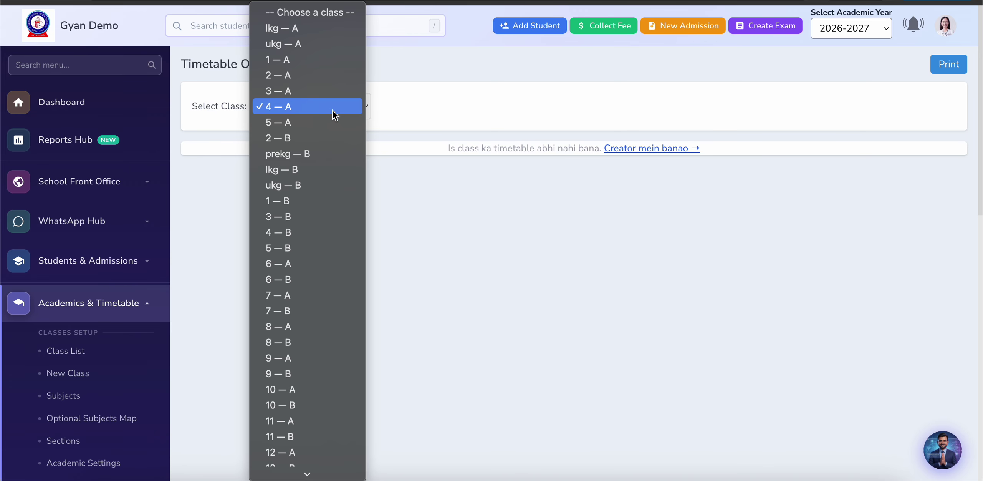
{"action": "left_click", "coordinate": [307, 76]}
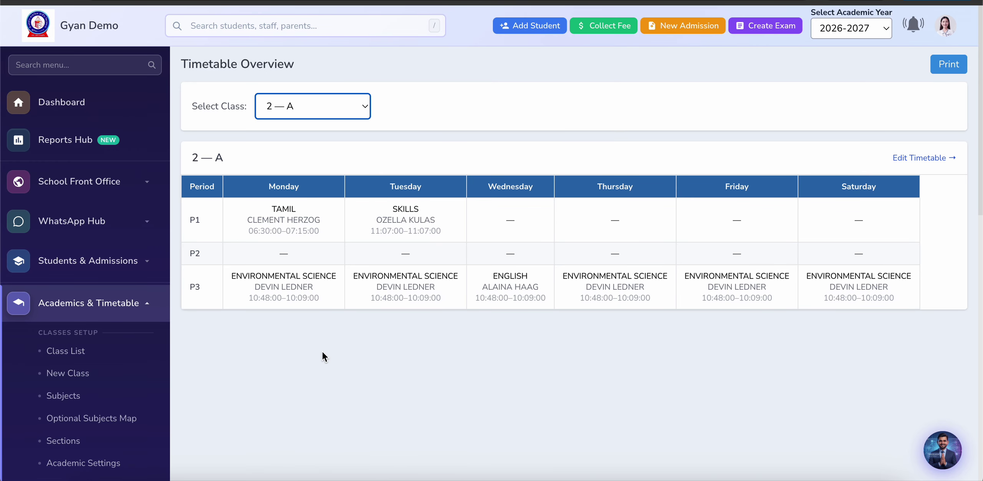
{"action": "scroll", "coordinate": [322, 351], "scroll_direction": "down", "scroll_amount": 10}
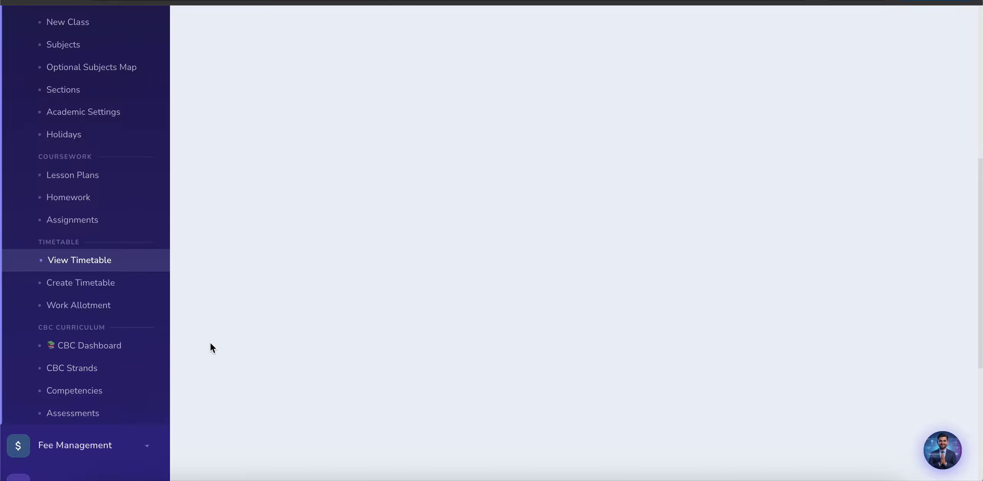
Step: Open the Teacher Work Allotment report and scroll through each teacher's weekly periods
{"action": "left_click", "coordinate": [74, 305]}
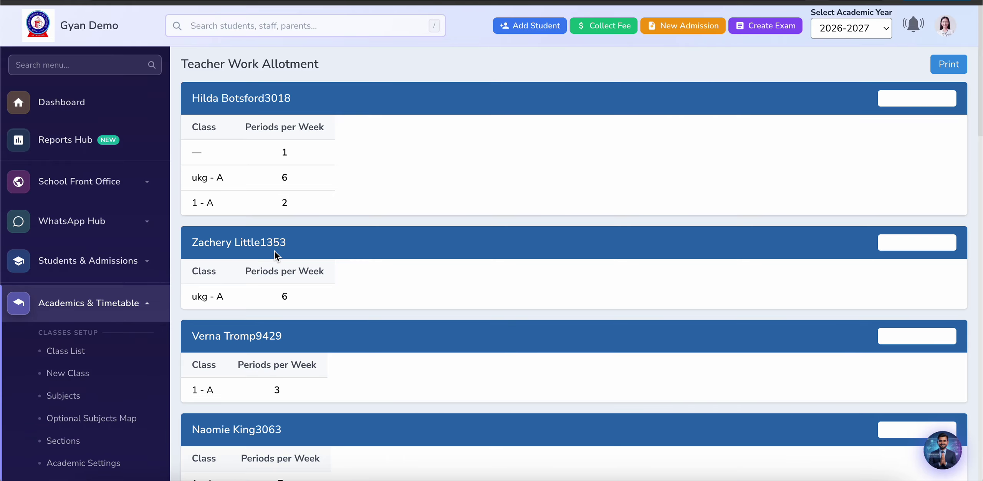
{"action": "scroll", "coordinate": [275, 330], "scroll_direction": "down", "scroll_amount": 10}
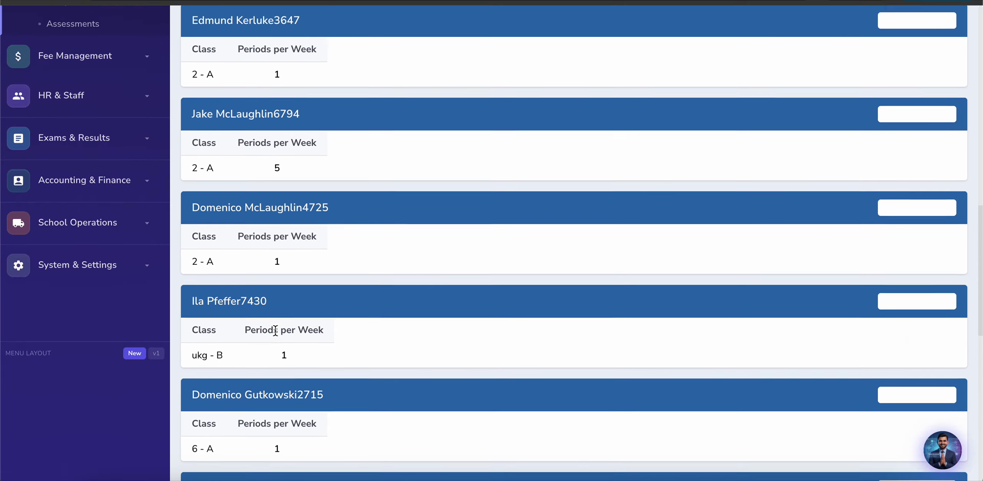
{"action": "scroll", "coordinate": [275, 330], "scroll_direction": "down", "scroll_amount": 6}
{"action": "key", "text": "Home"}
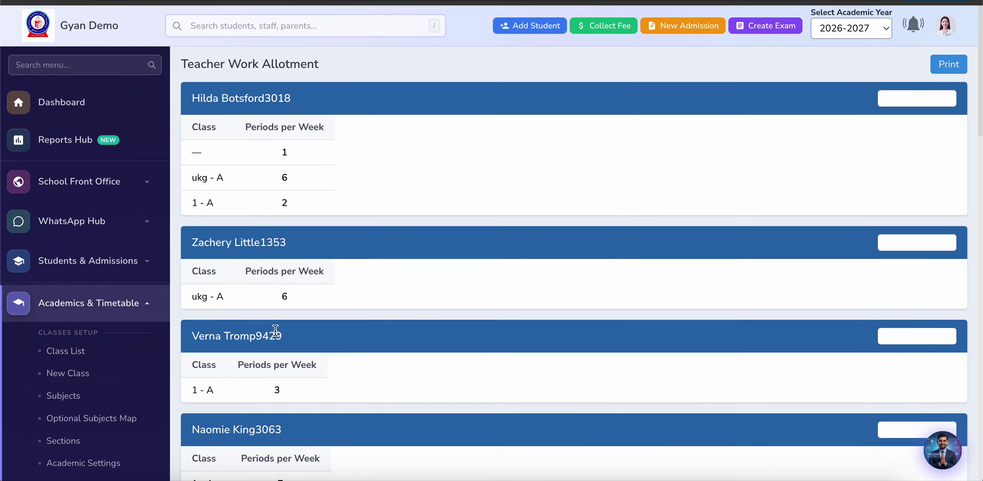
Step: Collapse Academics & Timetable and expand Fee Management in the sidebar
{"action": "left_click", "coordinate": [107, 308]}
{"action": "scroll", "coordinate": [88, 373], "scroll_direction": "down", "scroll_amount": 3}
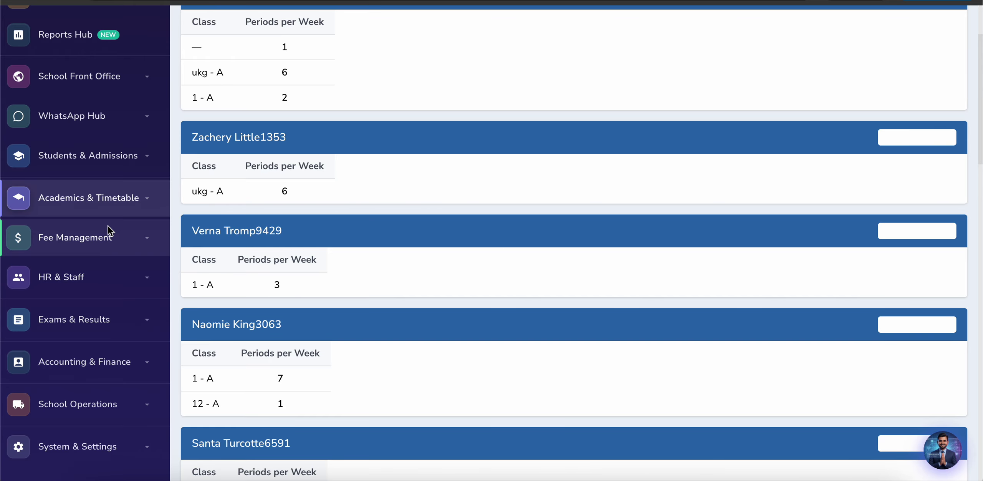
{"action": "left_click", "coordinate": [126, 247]}
{"action": "scroll", "coordinate": [31, 358], "scroll_direction": "down", "scroll_amount": 3}
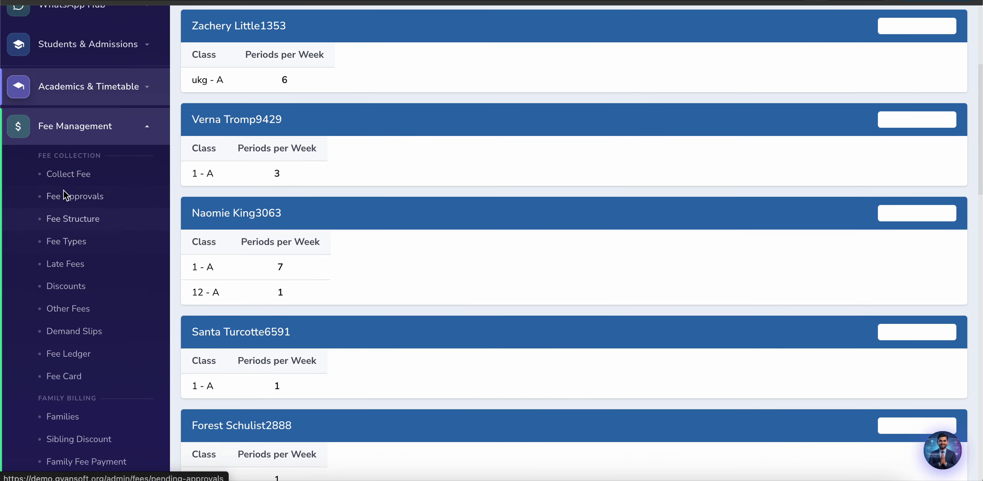
Step: Open the Fee Structure records and scroll through the existing fees list
{"action": "left_click", "coordinate": [68, 222]}
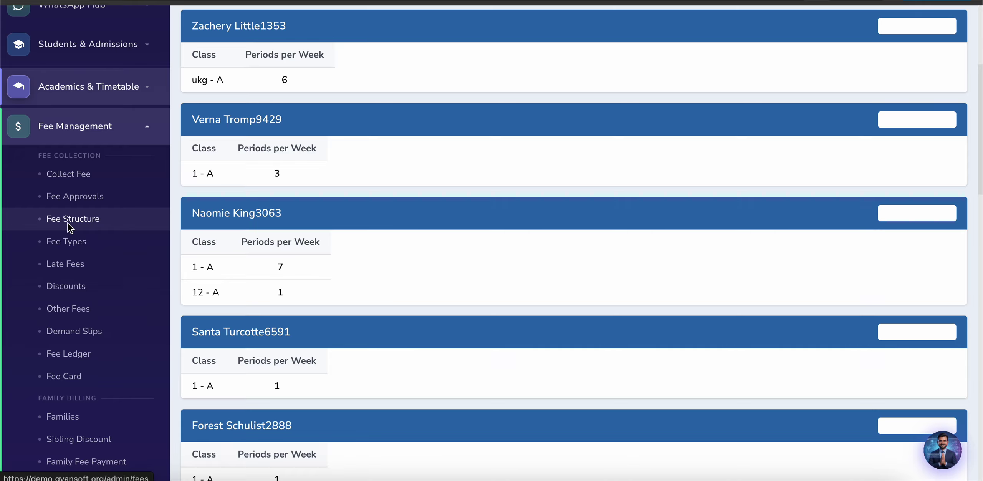
{"action": "scroll", "coordinate": [344, 383], "scroll_direction": "down", "scroll_amount": 5}
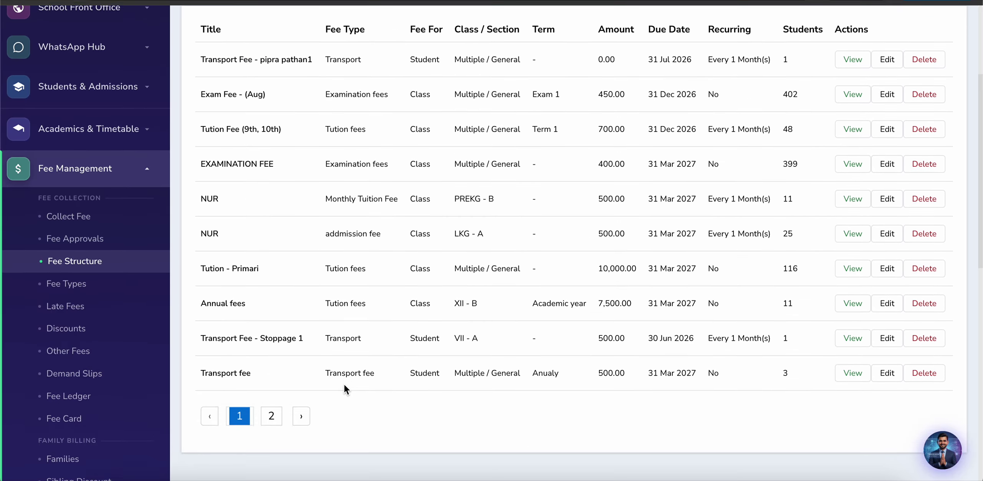
{"action": "scroll", "coordinate": [344, 384], "scroll_direction": "up", "scroll_amount": 5}
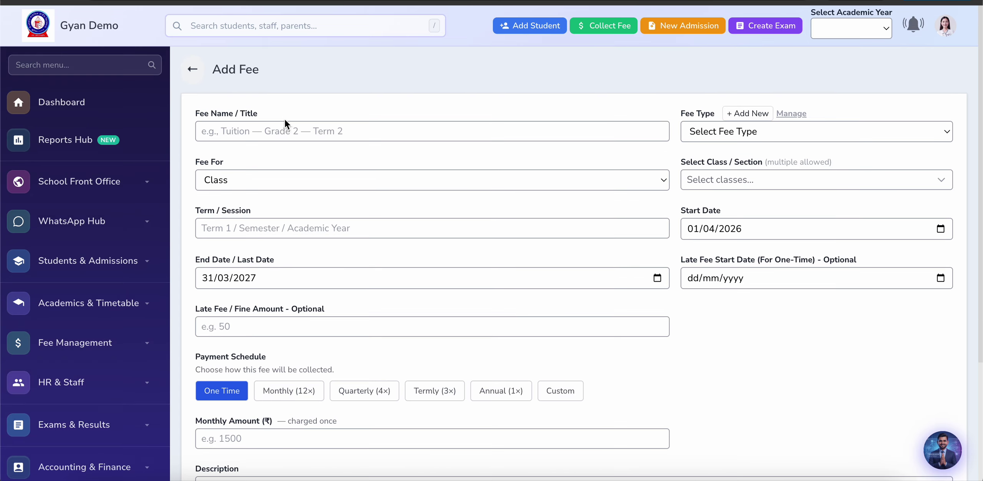
Step: Name the new fee 'Tution Fee - (LKG, UKG)' from the Tution Fee suggestion
{"action": "left_click", "coordinate": [283, 130]}
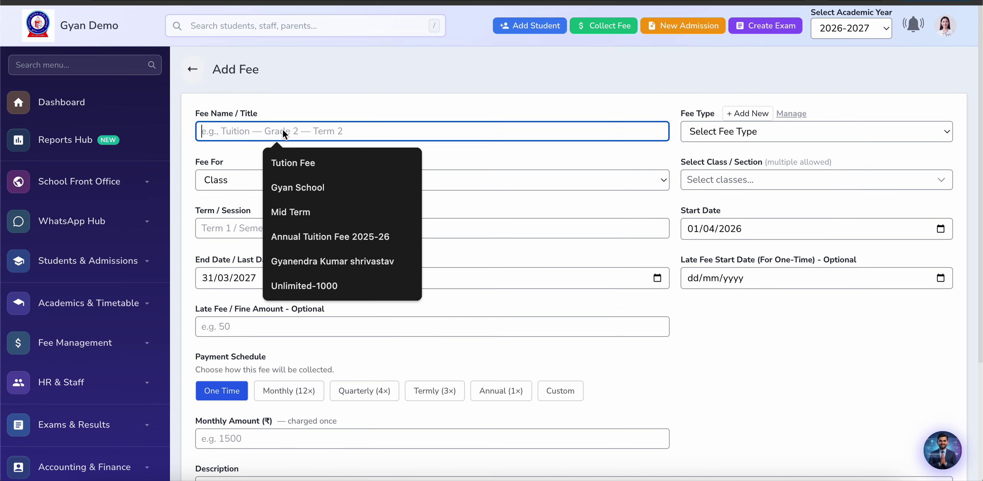
{"action": "left_click", "coordinate": [292, 161]}
{"action": "type", "text": "- "}
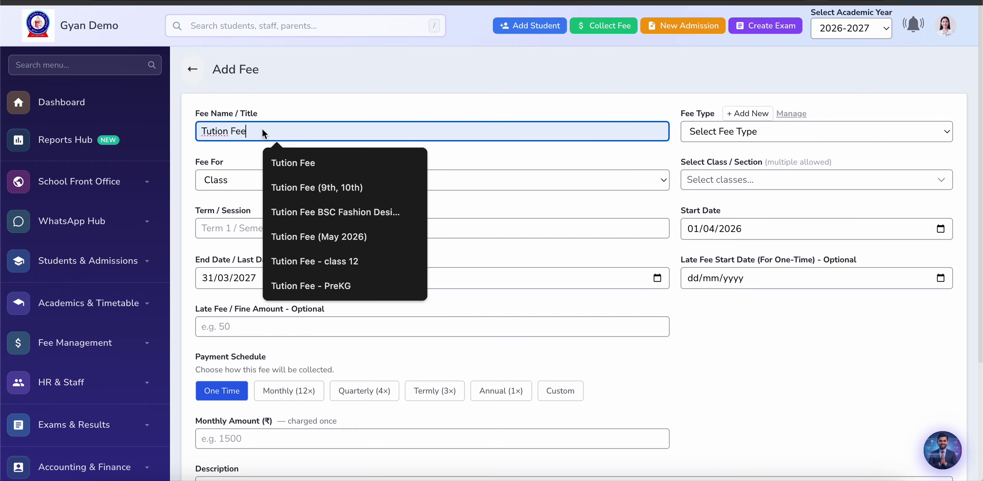
{"action": "type", "text": "("}
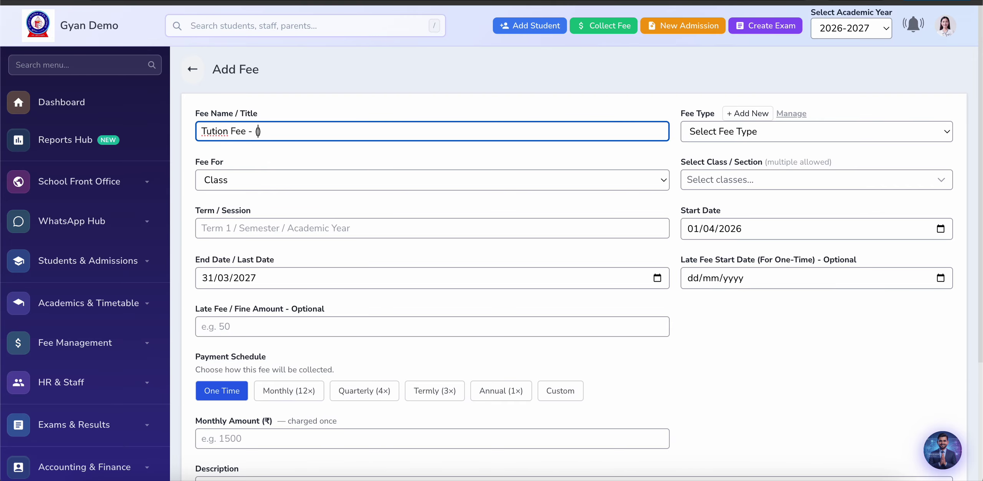
{"action": "type", "text": "LKH"}
{"action": "key", "text": "BackSpace"}
{"action": "type", "text": "G, UKG"}
Step: Set fee type to Tution fees and add classes PREKG - B, LKG - A and LKG - B
{"action": "left_click", "coordinate": [684, 134]}
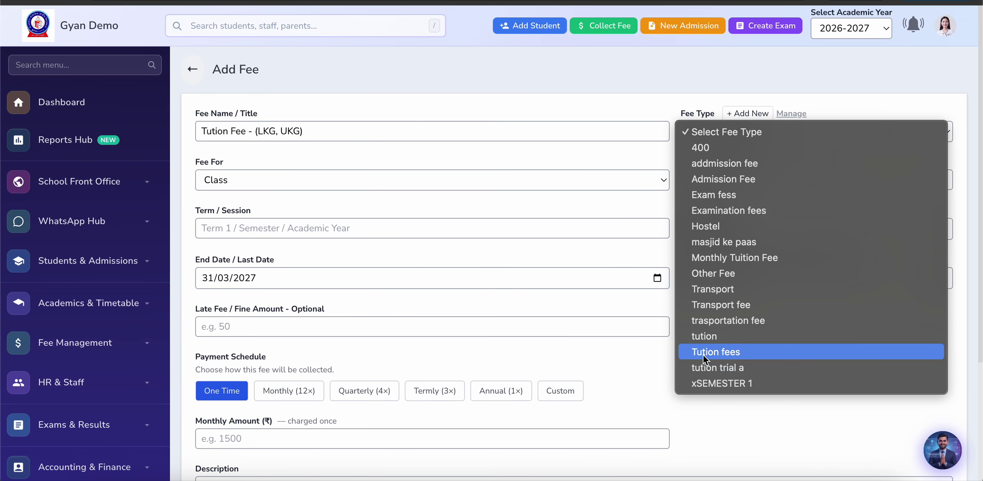
{"action": "left_click", "coordinate": [434, 194]}
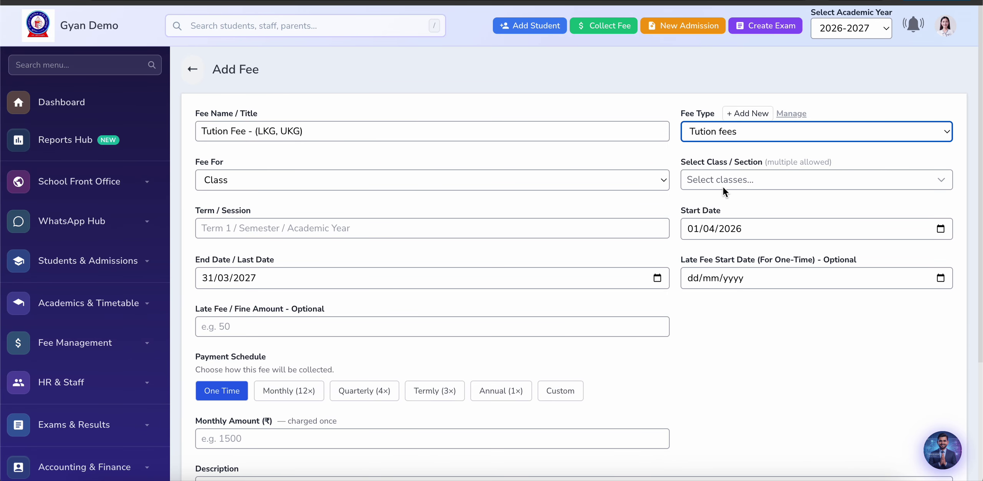
{"action": "left_click", "coordinate": [728, 176]}
{"action": "left_click", "coordinate": [699, 261]}
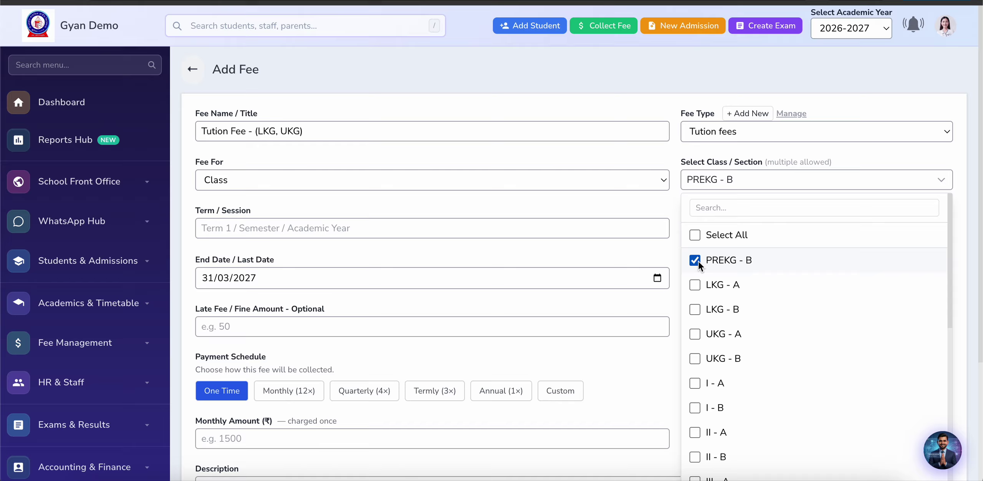
{"action": "left_click", "coordinate": [698, 284]}
{"action": "left_click", "coordinate": [698, 309]}
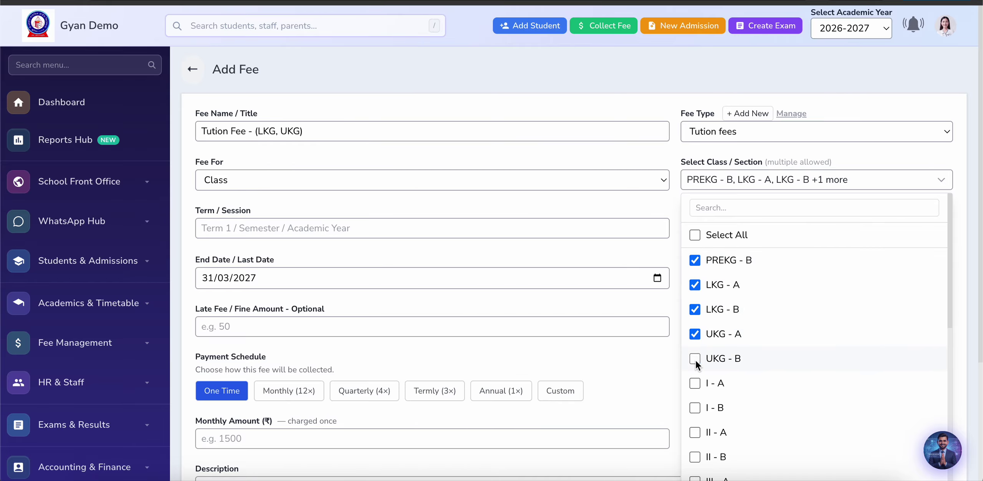
{"action": "left_click", "coordinate": [671, 305]}
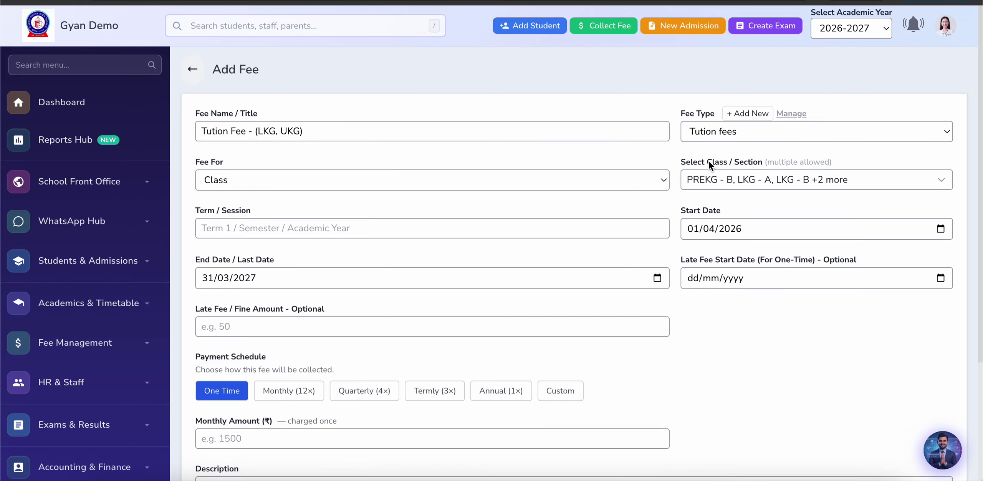
Step: Set the term to Term 1 and enter the fee amount 100
{"action": "scroll", "coordinate": [516, 231], "scroll_direction": "down", "scroll_amount": 2}
{"action": "left_click", "coordinate": [269, 166]}
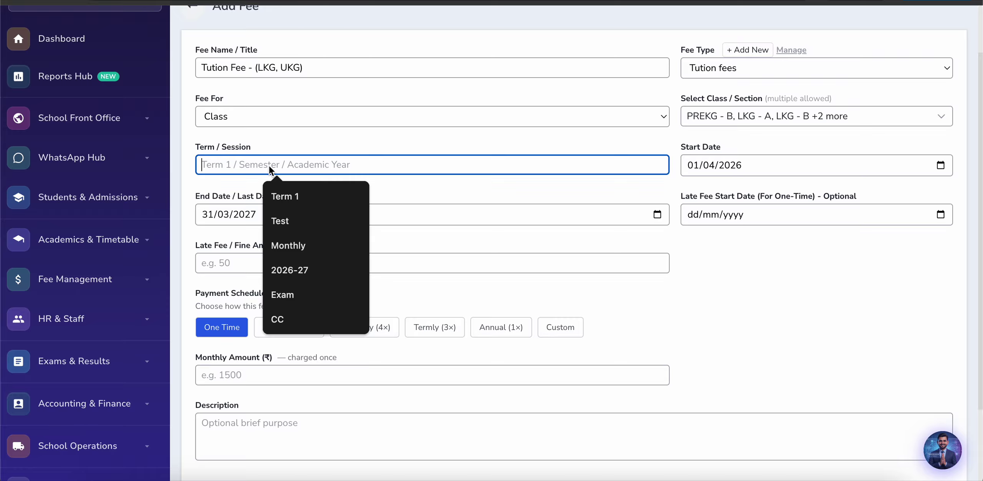
{"action": "left_click", "coordinate": [284, 198]}
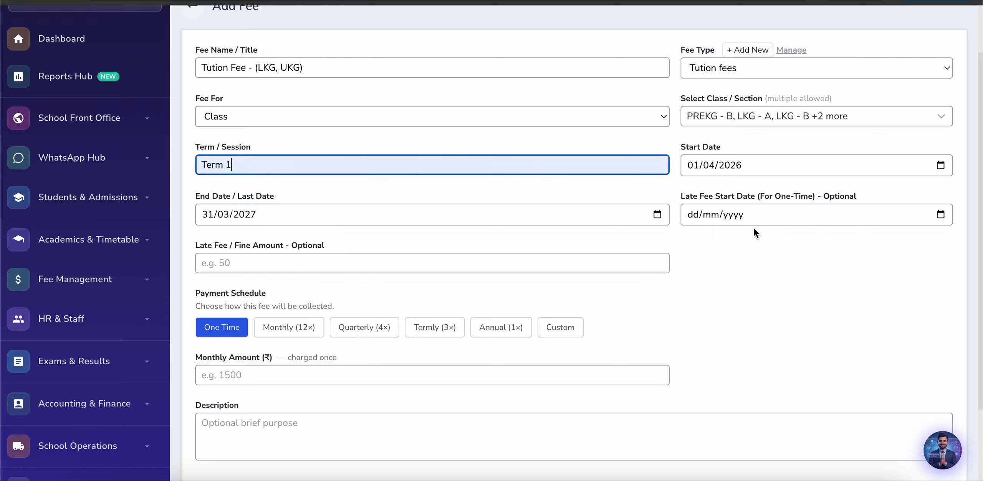
{"action": "scroll", "coordinate": [399, 272], "scroll_direction": "down", "scroll_amount": 2}
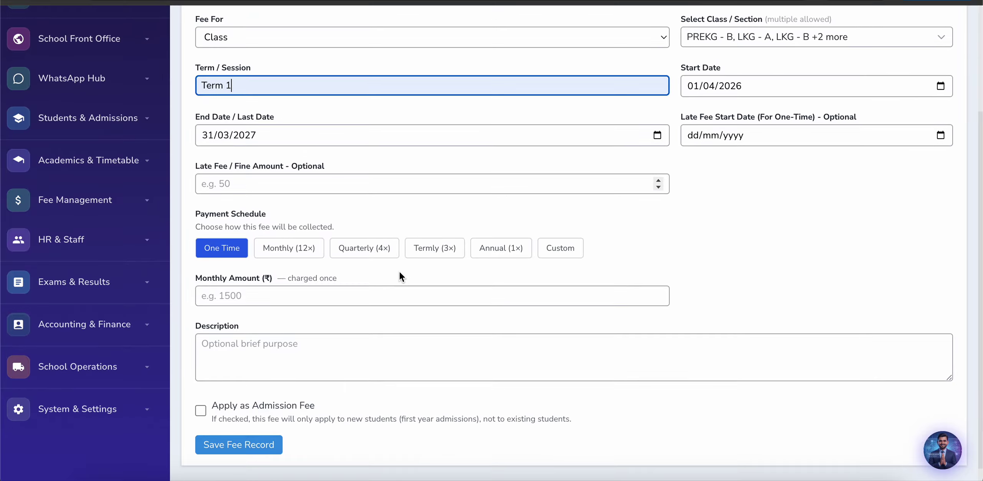
{"action": "left_click", "coordinate": [269, 298]}
{"action": "type", "text": "1000"}
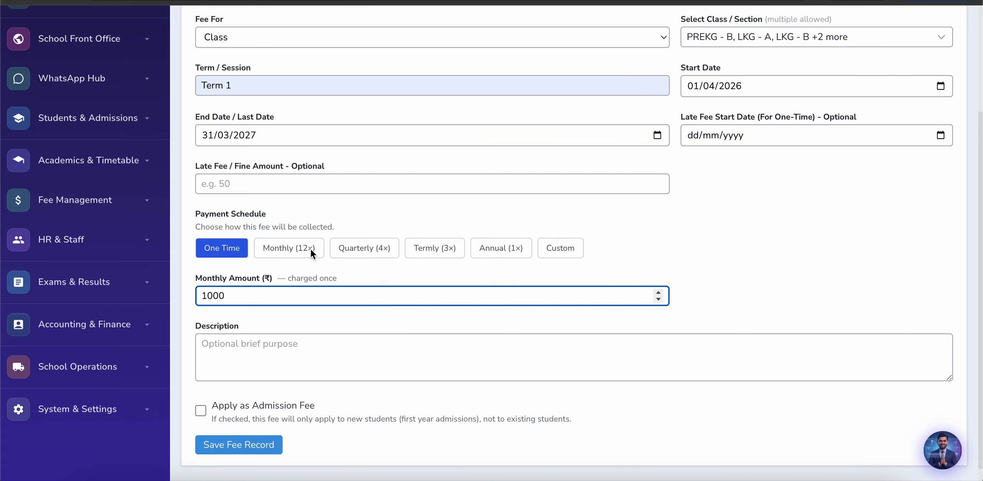
Step: Make the fee Monthly (12×) with the fee add day set to Day 10
{"action": "left_click", "coordinate": [308, 249]}
{"action": "scroll", "coordinate": [228, 347], "scroll_direction": "down", "scroll_amount": 4}
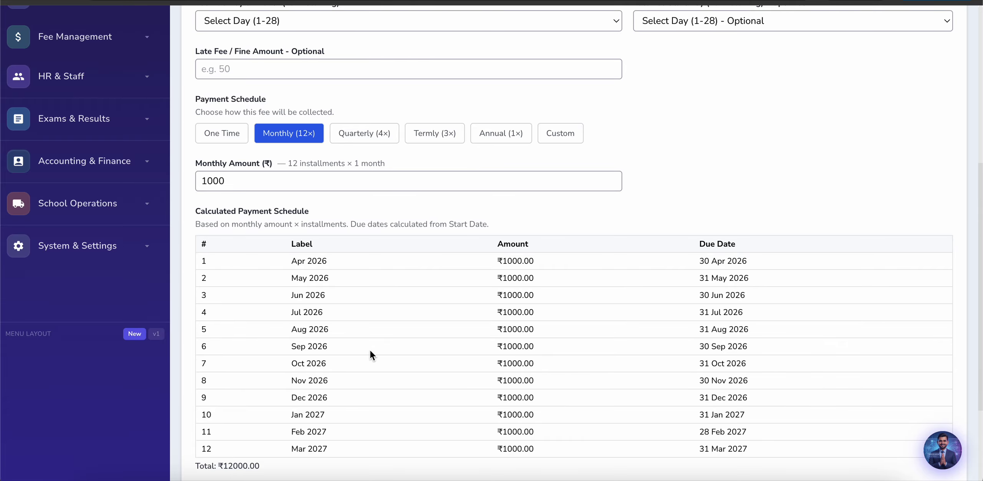
{"action": "scroll", "coordinate": [471, 310], "scroll_direction": "up", "scroll_amount": 2}
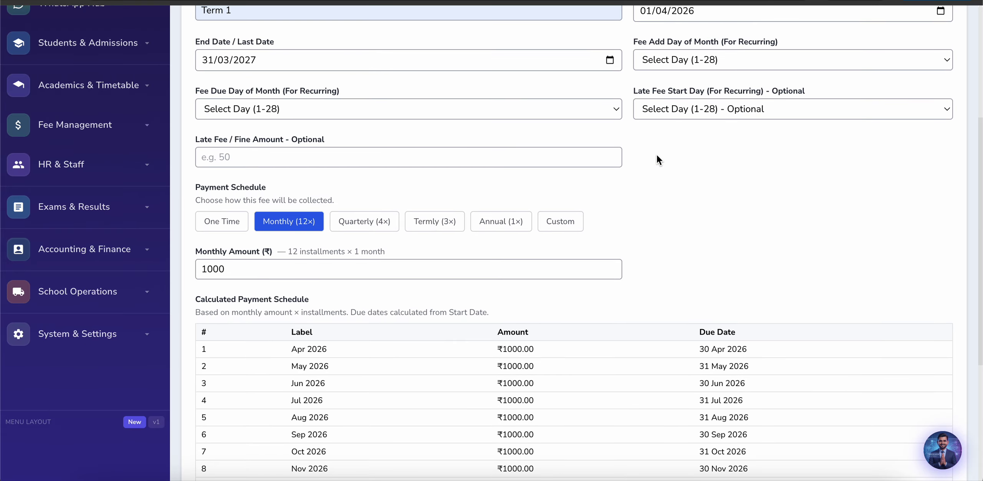
{"action": "scroll", "coordinate": [659, 158], "scroll_direction": "up", "scroll_amount": 2}
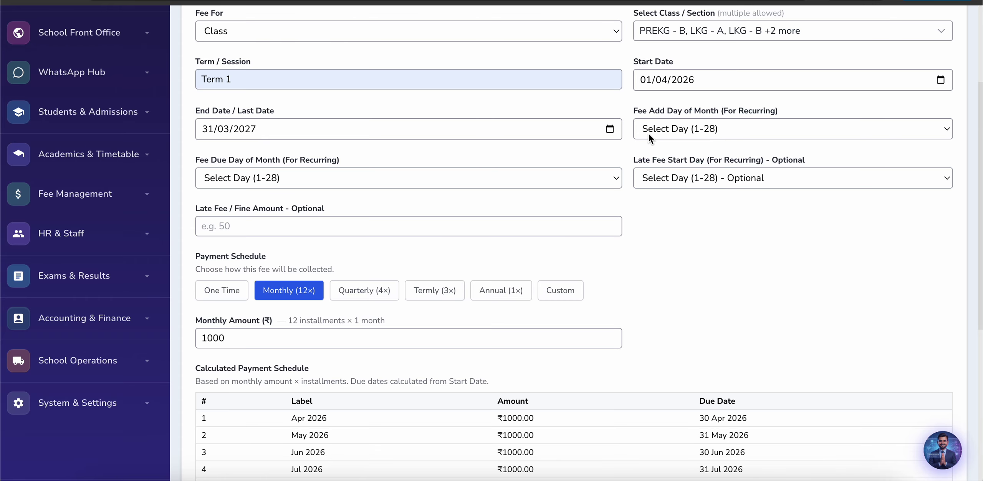
{"action": "scroll", "coordinate": [636, 157], "scroll_direction": "up", "scroll_amount": 1}
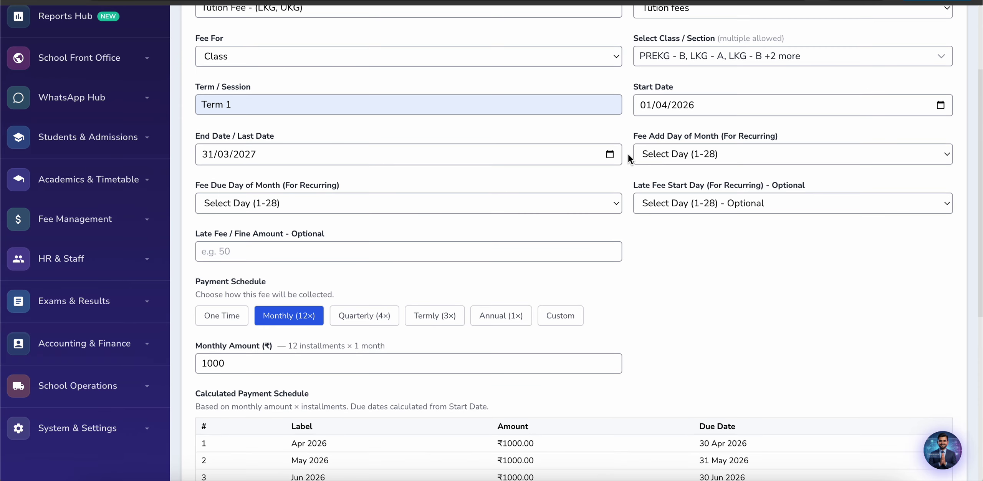
{"action": "left_click", "coordinate": [676, 155]}
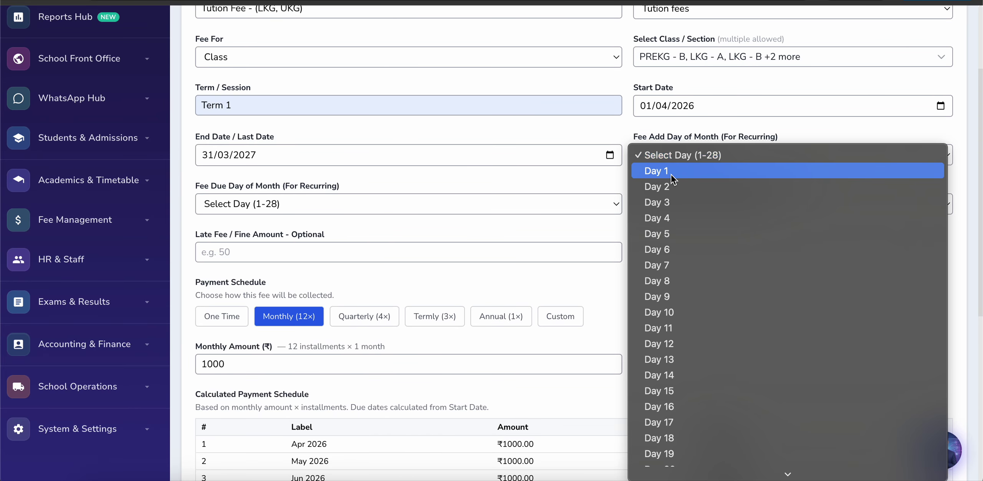
{"action": "left_click", "coordinate": [673, 171]}
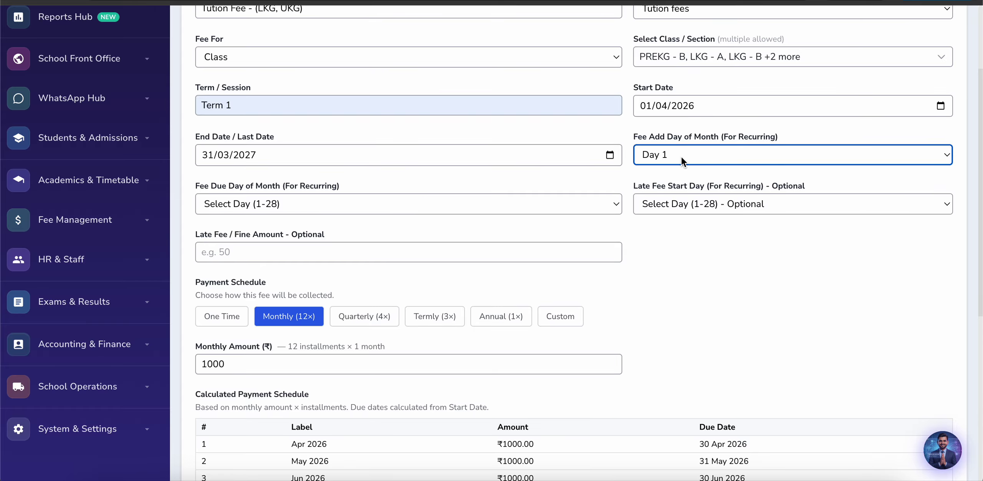
{"action": "left_click", "coordinate": [702, 162]}
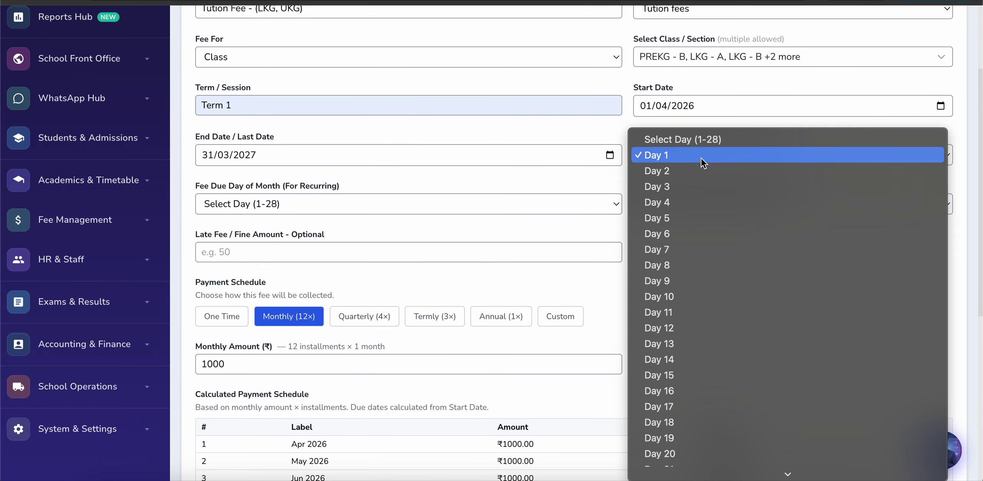
{"action": "left_click", "coordinate": [661, 297]}
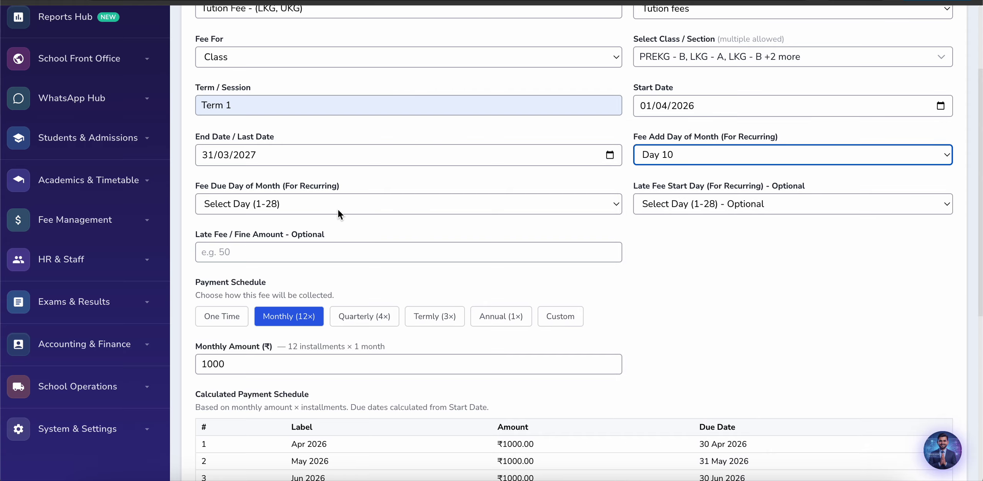
Step: Set the fee due day to Day 15
{"action": "left_click", "coordinate": [294, 208]}
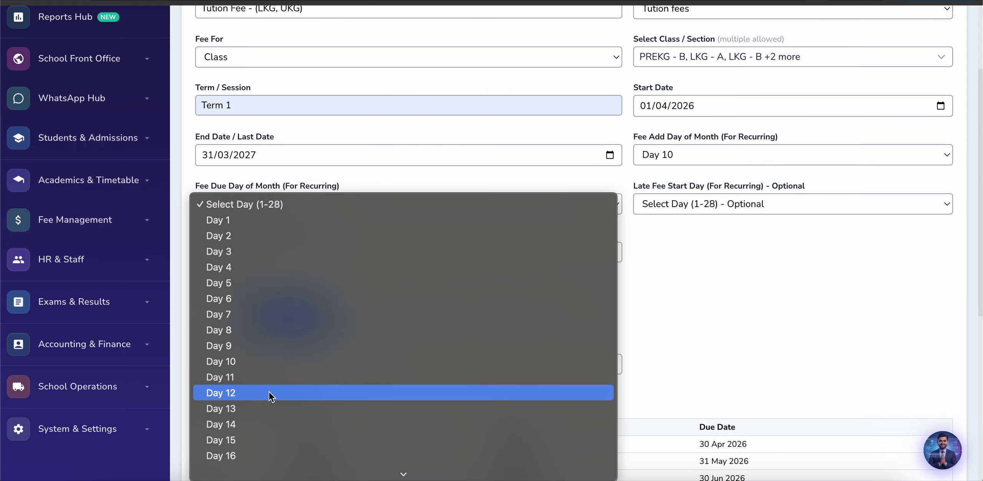
{"action": "scroll", "coordinate": [269, 396], "scroll_direction": "down", "scroll_amount": 5}
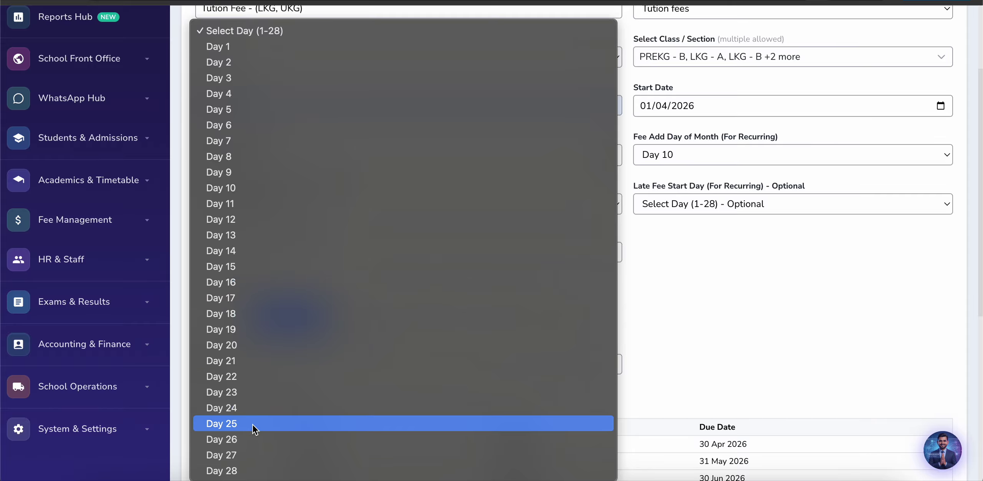
{"action": "left_click", "coordinate": [251, 471]}
{"action": "left_click", "coordinate": [665, 273]}
{"action": "scroll", "coordinate": [665, 272], "scroll_direction": "down", "scroll_amount": 1}
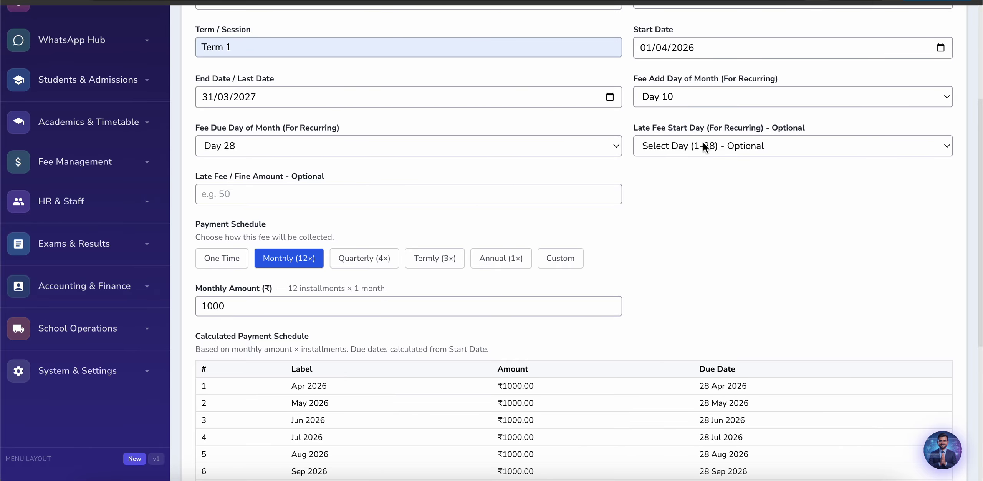
{"action": "left_click", "coordinate": [556, 148]}
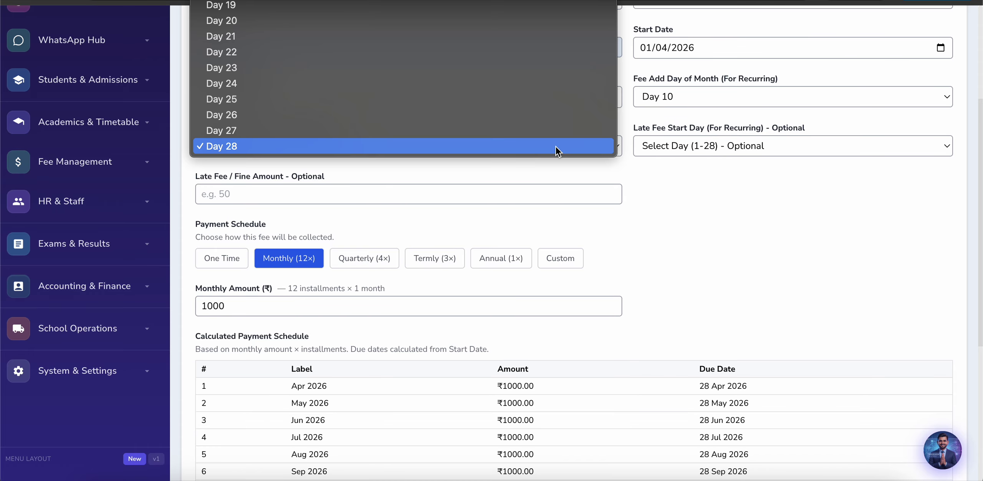
{"action": "scroll", "coordinate": [439, 92], "scroll_direction": "up", "scroll_amount": 5}
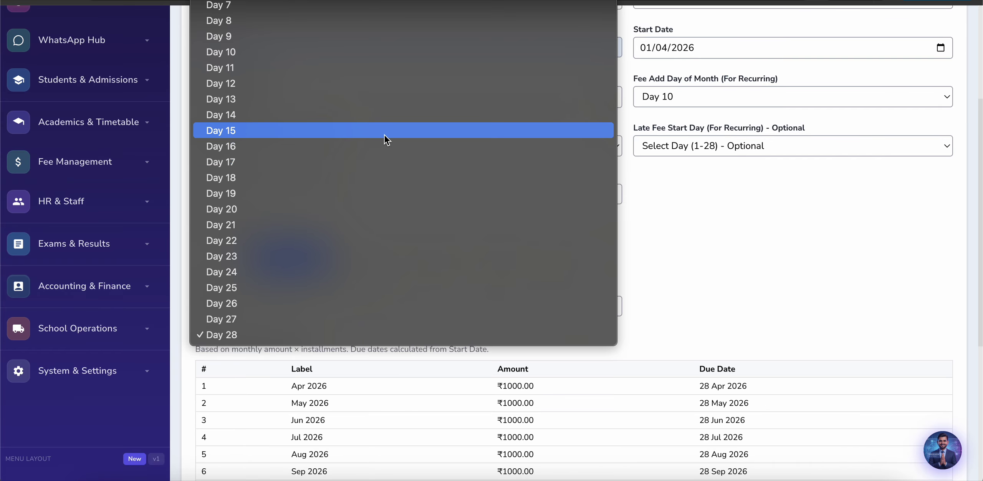
{"action": "left_click", "coordinate": [400, 132]}
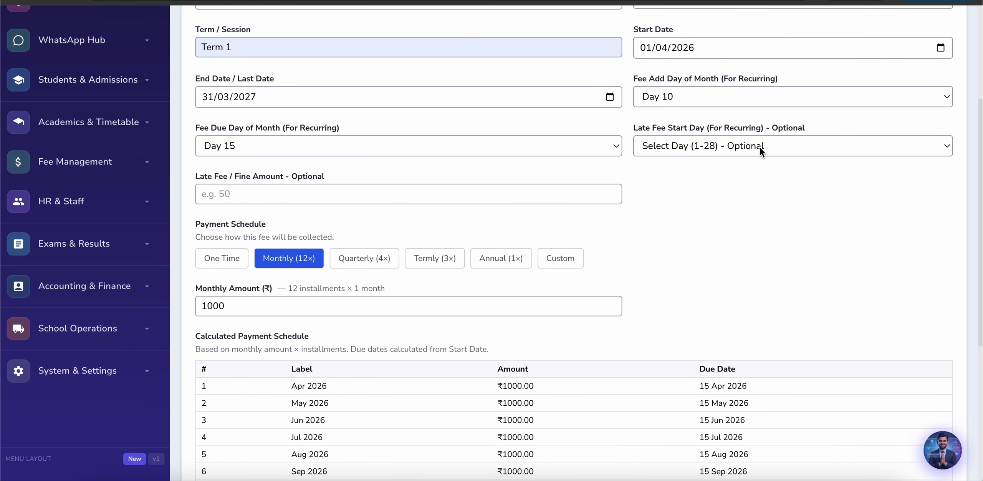
Step: Set the late fee start day to Day 25 with a late fee of 10
{"action": "left_click", "coordinate": [763, 147]}
{"action": "scroll", "coordinate": [708, 347], "scroll_direction": "down", "scroll_amount": 4}
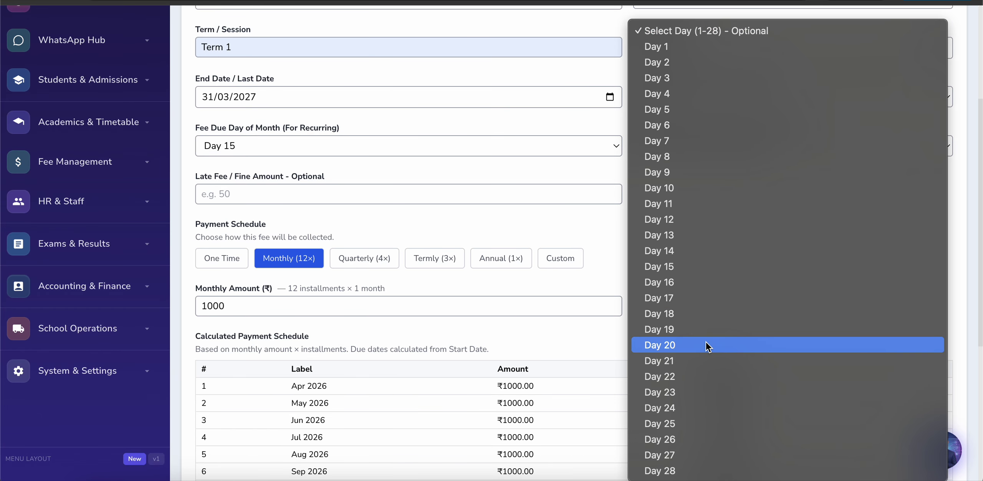
{"action": "left_click", "coordinate": [693, 423]}
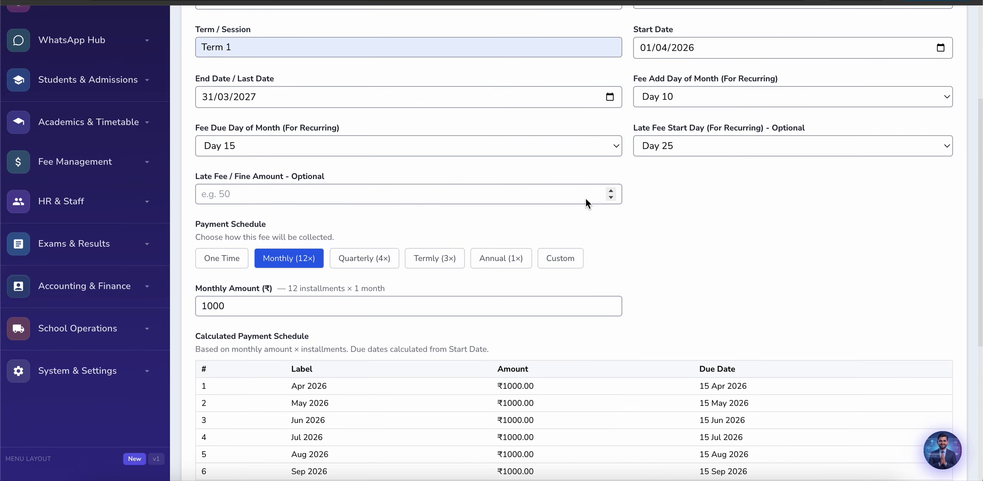
{"action": "left_click", "coordinate": [266, 192]}
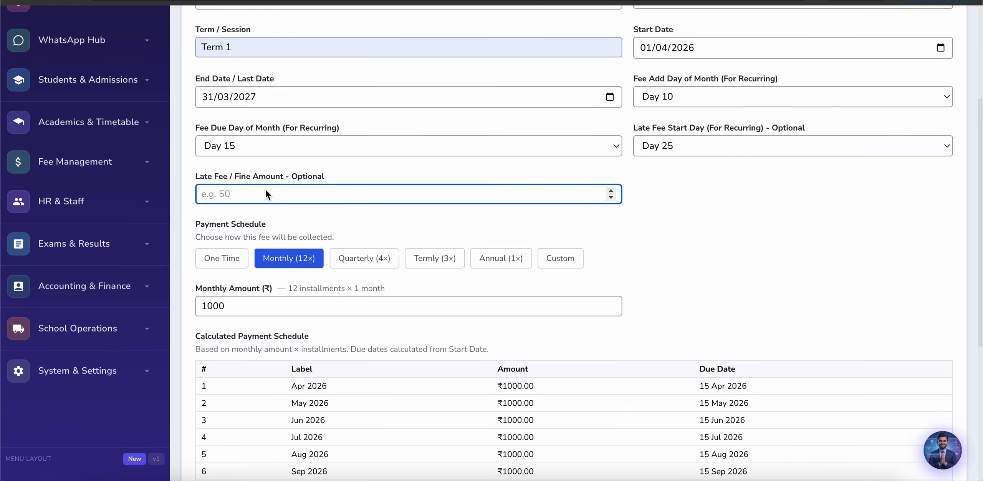
{"action": "type", "text": "10"}
{"action": "left_click", "coordinate": [317, 228]}
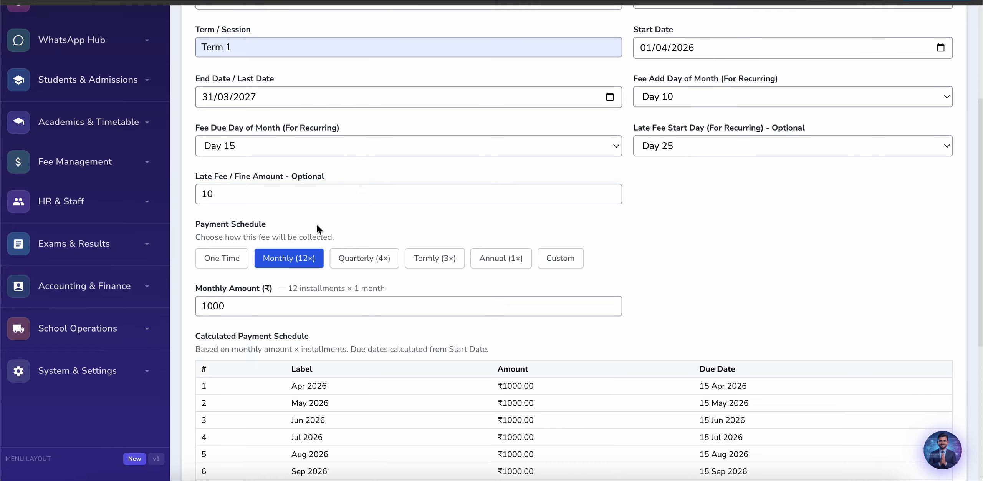
{"action": "scroll", "coordinate": [356, 280], "scroll_direction": "down", "scroll_amount": 7}
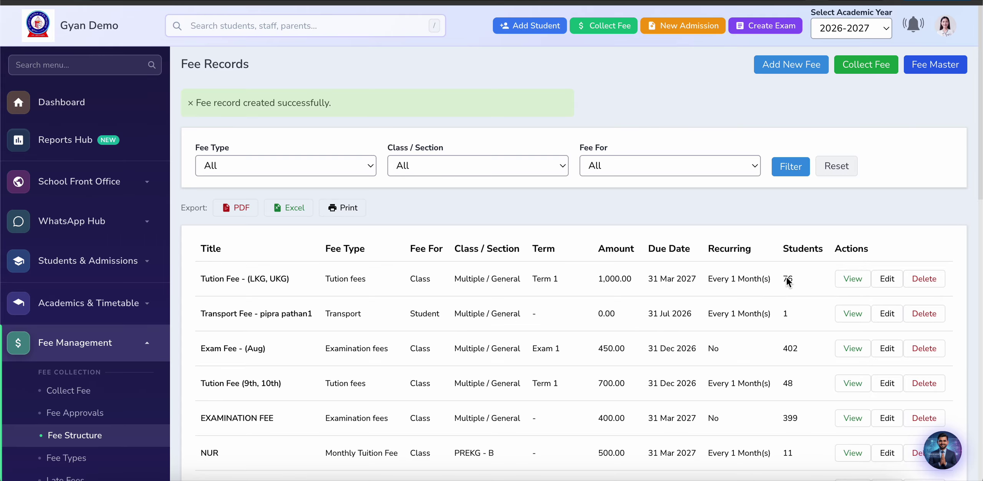
Step: Highlight the 76-student count on the new Tution Fee - (LKG, UKG) row in Fee Records
{"action": "left_click_drag", "start_coordinate": [789, 279], "coordinate": [804, 281]}
{"action": "scroll", "coordinate": [274, 283], "scroll_direction": "down", "scroll_amount": 3}
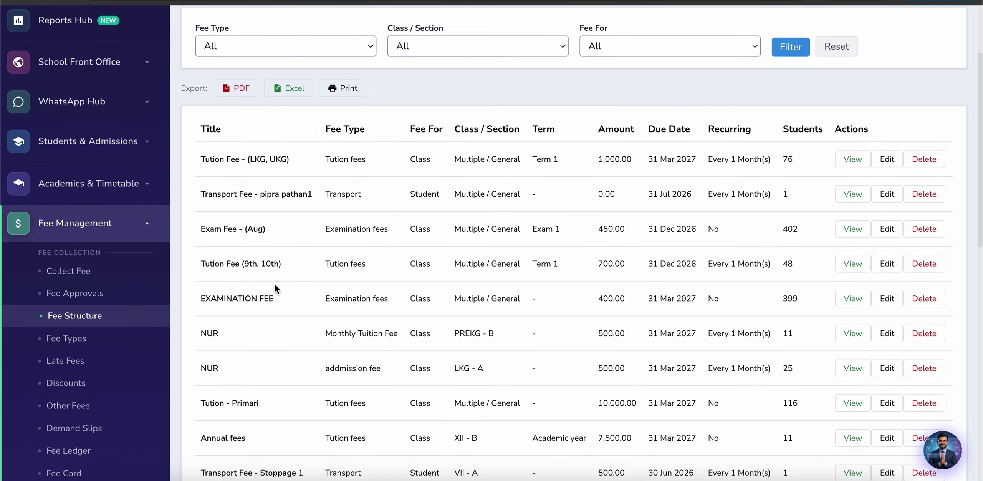
Step: Open the Collect Fee student list and select the first student's name for copying
{"action": "left_click", "coordinate": [66, 268]}
{"action": "scroll", "coordinate": [523, 314], "scroll_direction": "down", "scroll_amount": 3}
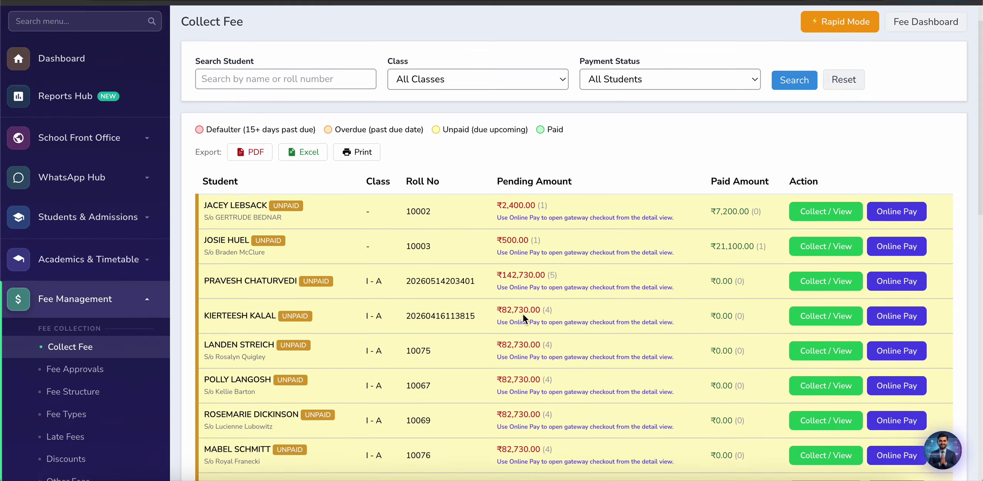
{"action": "scroll", "coordinate": [522, 314], "scroll_direction": "up", "scroll_amount": 3}
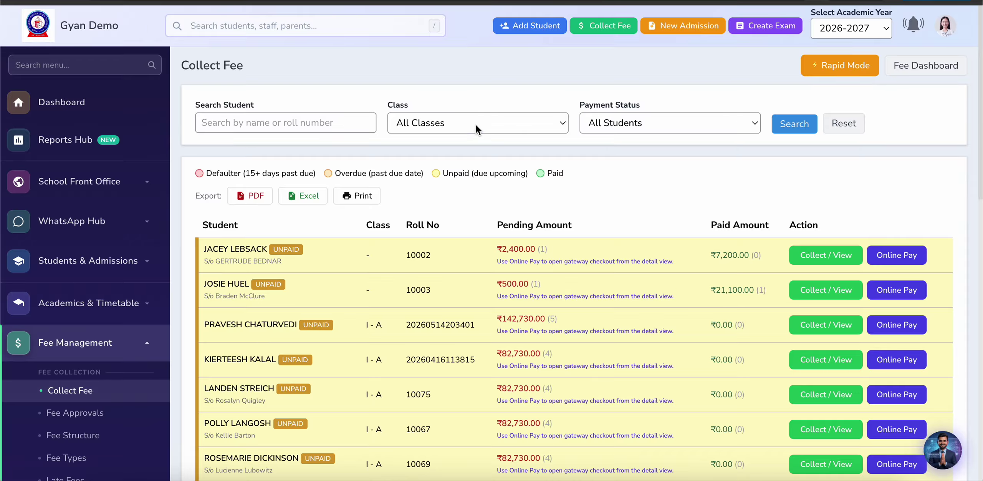
{"action": "left_click_drag", "start_coordinate": [203, 249], "coordinate": [267, 248]}
{"action": "key", "text": "ctrl+c"}
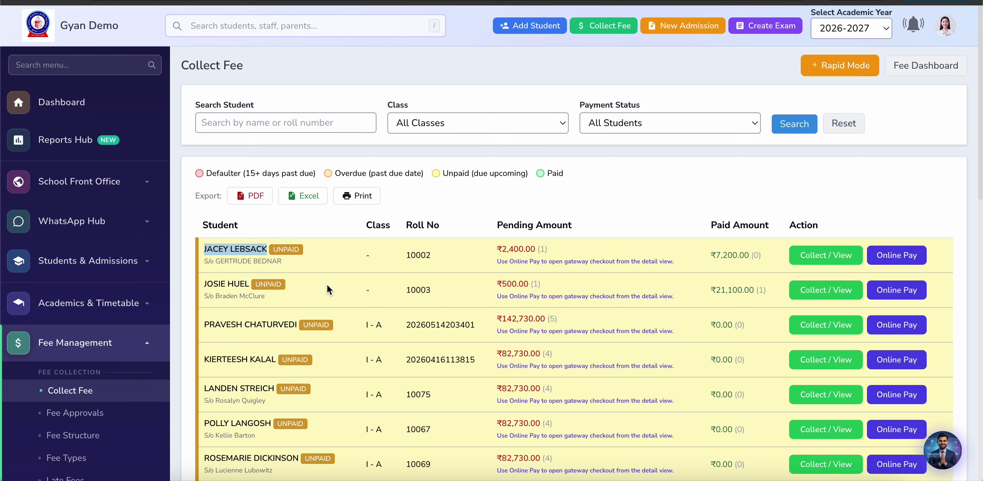
Step: Filter the list to class III - A and open fee collection for its first student
{"action": "left_click", "coordinate": [439, 123]}
{"action": "left_click", "coordinate": [414, 270]}
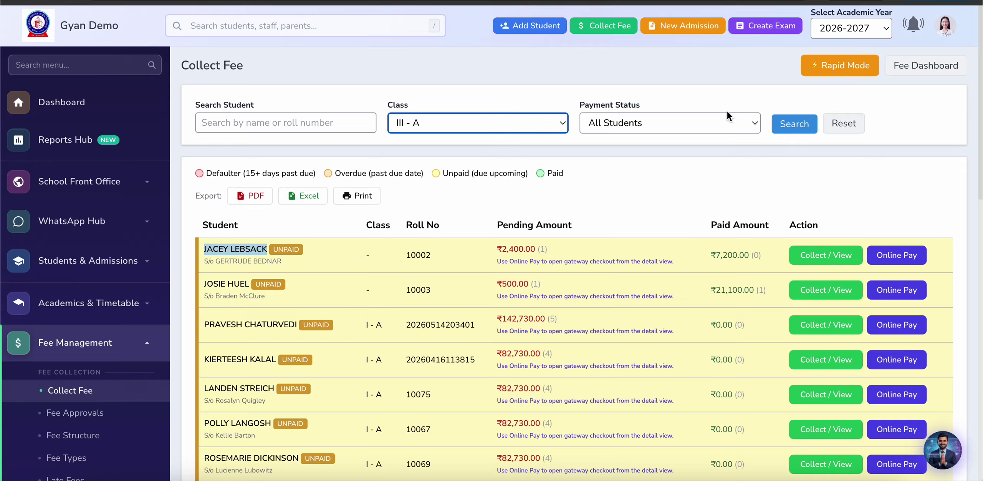
{"action": "left_click", "coordinate": [783, 128]}
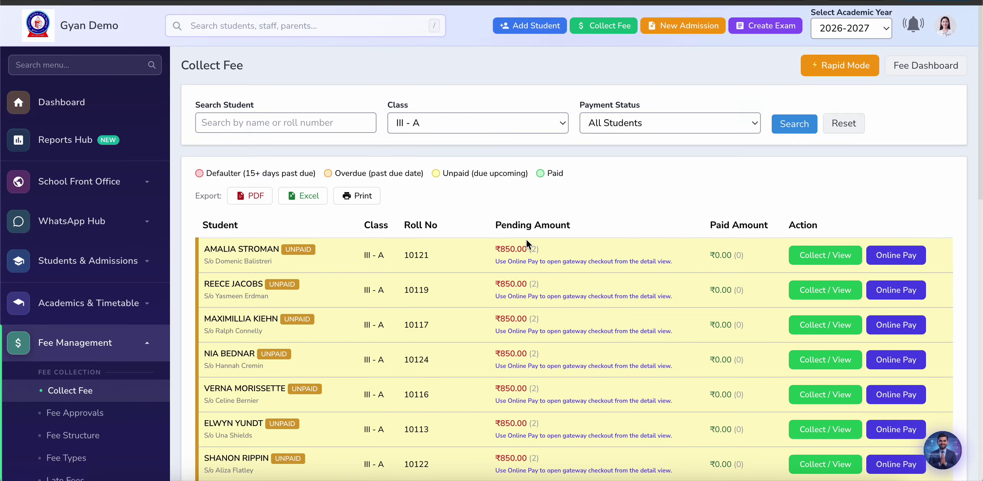
{"action": "left_click", "coordinate": [828, 255]}
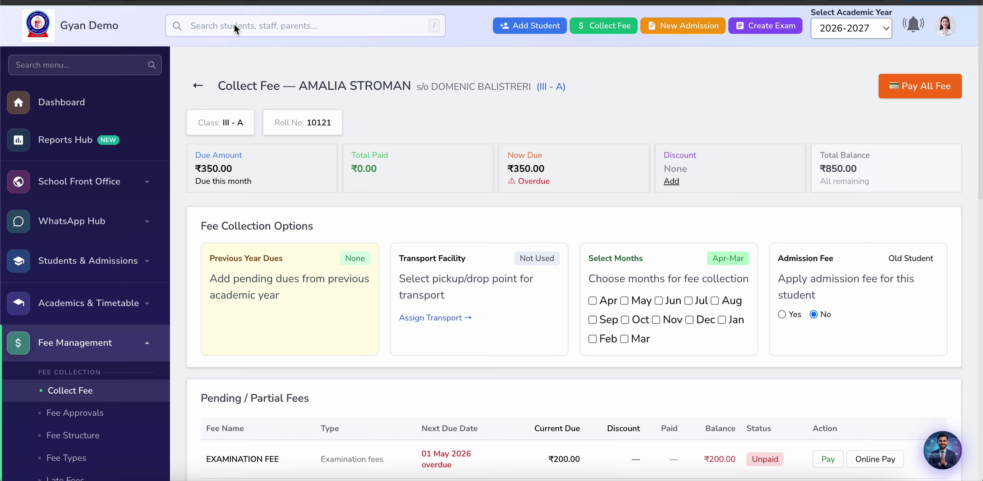
Step: Paste the copied student name into the header search to find the matching record
{"action": "left_click", "coordinate": [234, 29]}
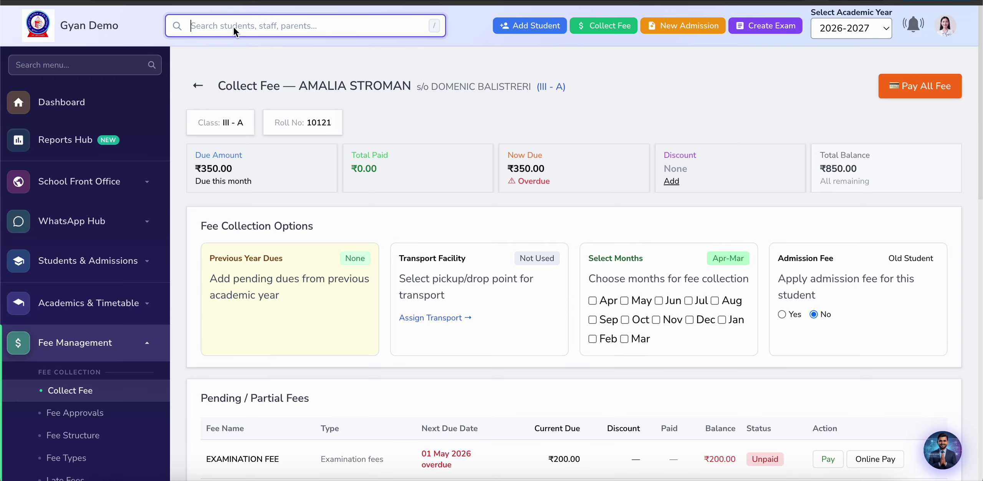
{"action": "key", "text": "ctrl+v"}
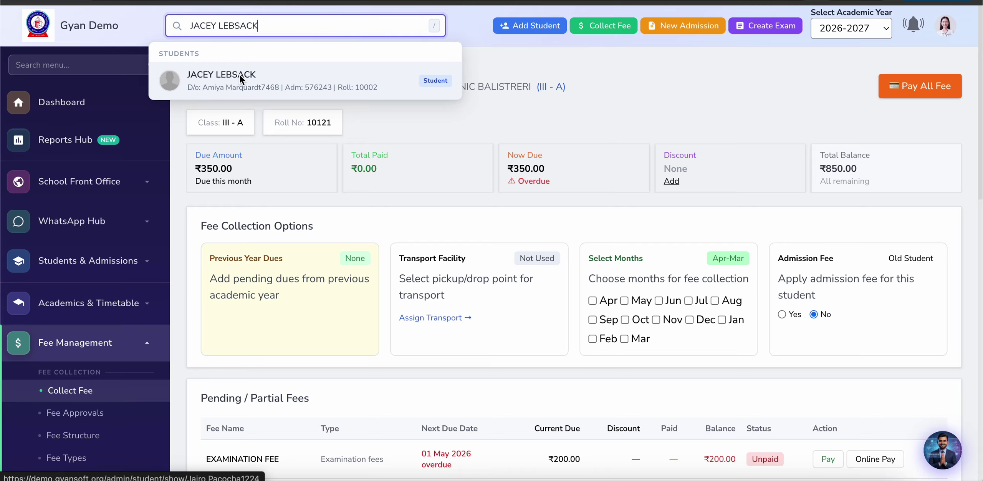
Step: Open the Roll 10002 student's profile and view the Fees Record tab
{"action": "left_click", "coordinate": [272, 80]}
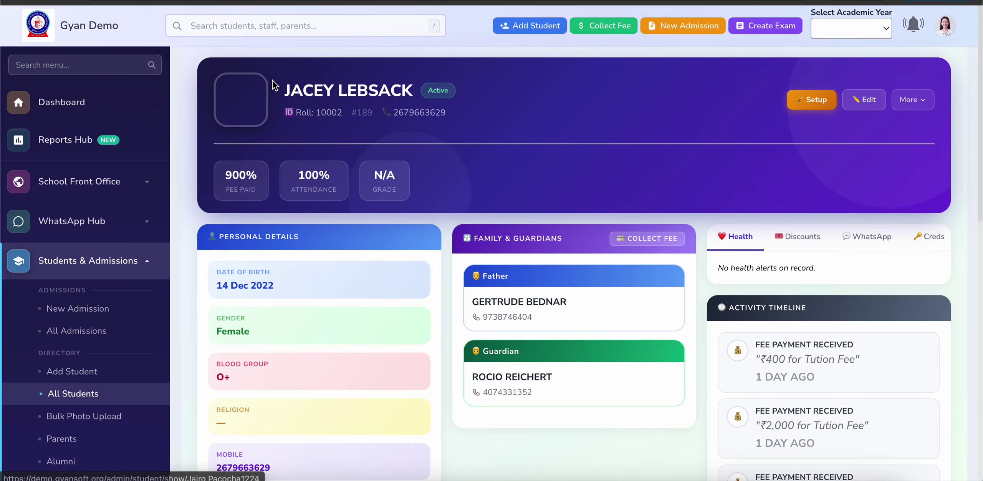
{"action": "scroll", "coordinate": [741, 355], "scroll_direction": "down", "scroll_amount": 3}
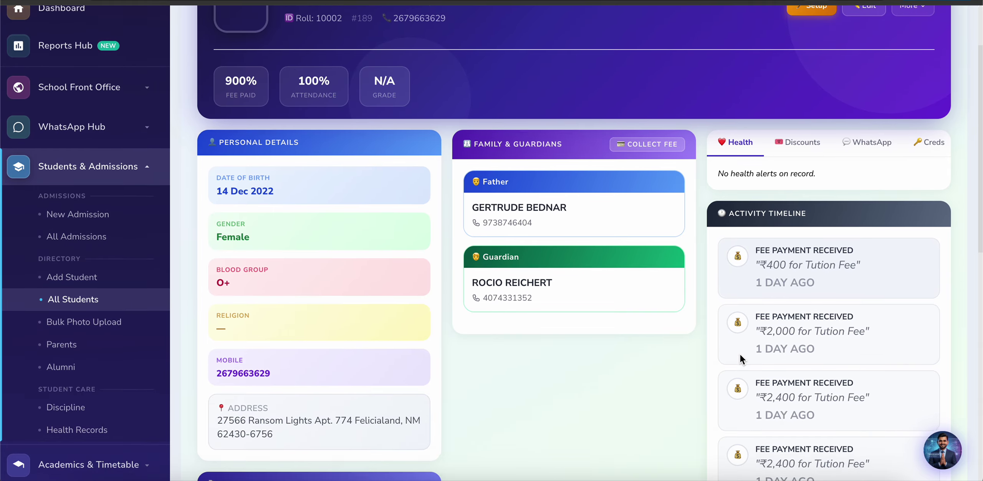
{"action": "scroll", "coordinate": [741, 354], "scroll_direction": "up", "scroll_amount": 1}
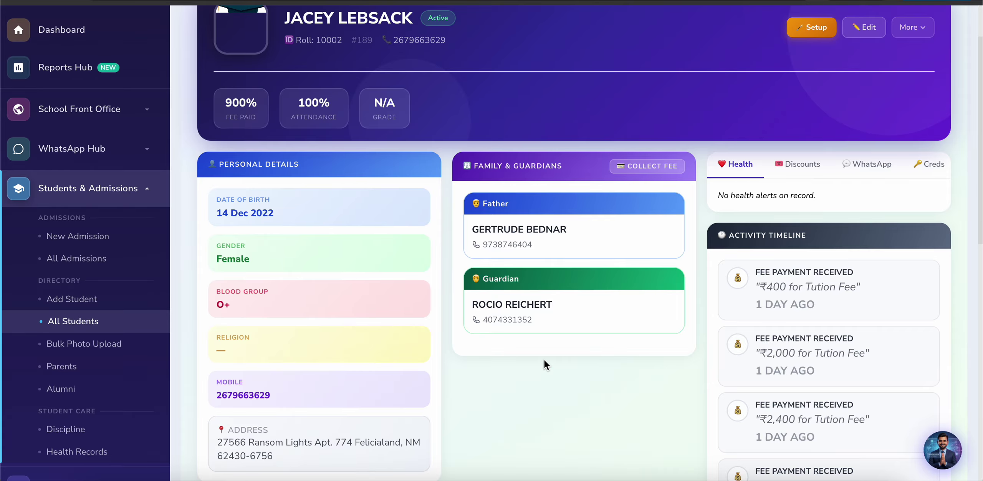
{"action": "scroll", "coordinate": [544, 359], "scroll_direction": "down", "scroll_amount": 2}
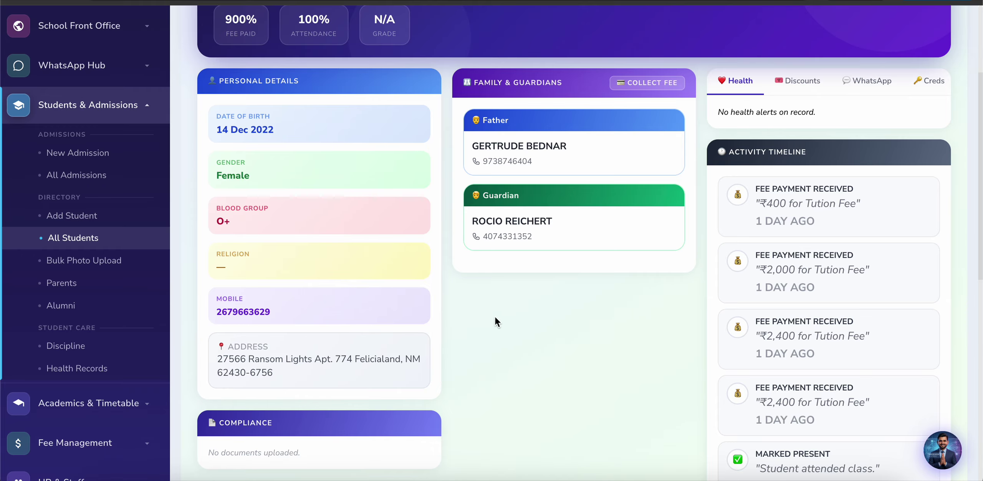
{"action": "scroll", "coordinate": [575, 354], "scroll_direction": "down", "scroll_amount": 10}
{"action": "scroll", "coordinate": [576, 354], "scroll_direction": "up", "scroll_amount": 15}
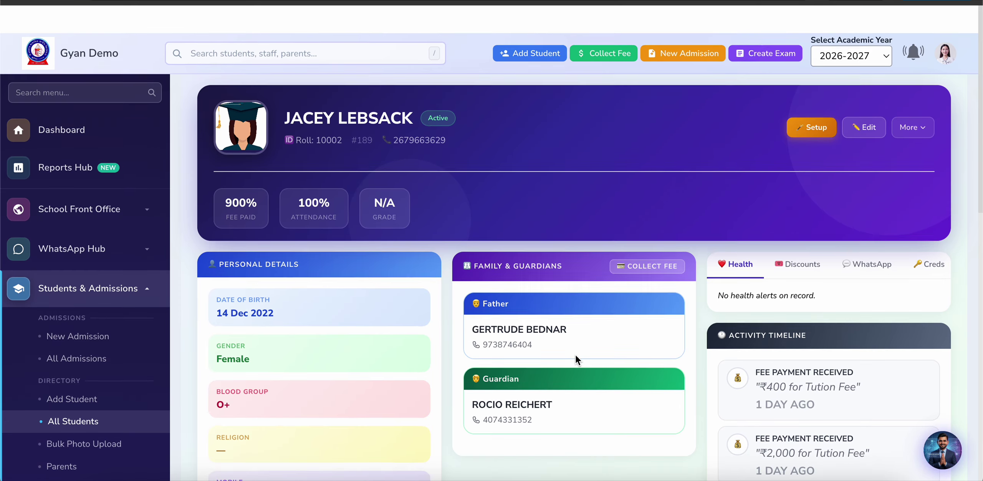
{"action": "scroll", "coordinate": [575, 354], "scroll_direction": "down", "scroll_amount": 10}
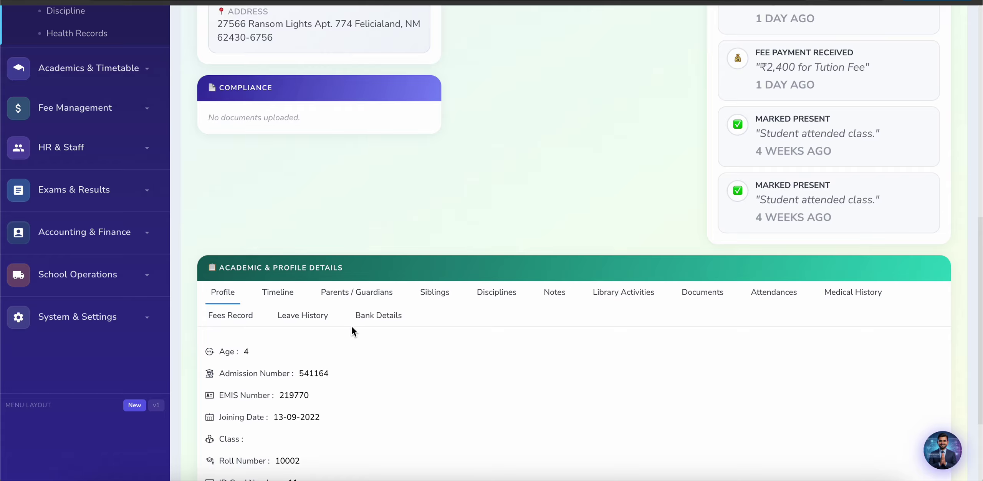
{"action": "left_click", "coordinate": [241, 315]}
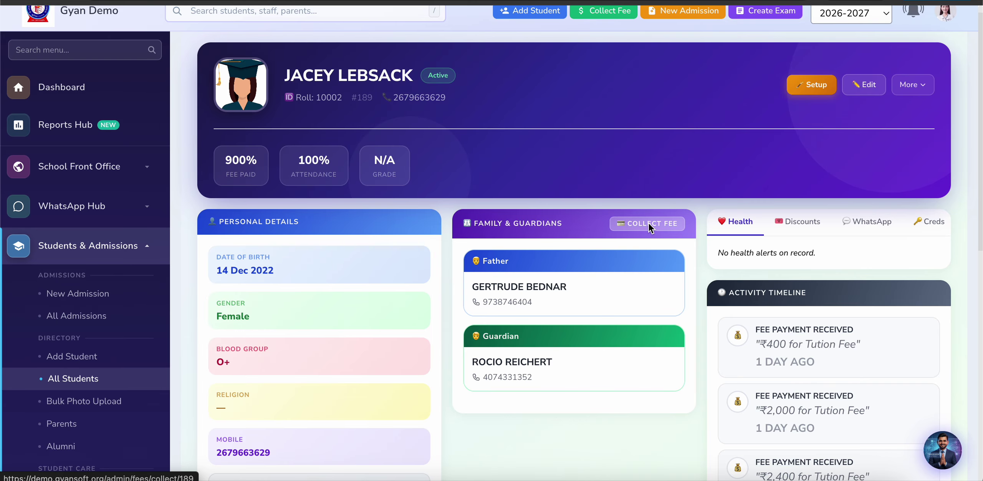
Step: Open the student's fee collection page and its Pay All Fees form
{"action": "left_click", "coordinate": [648, 223]}
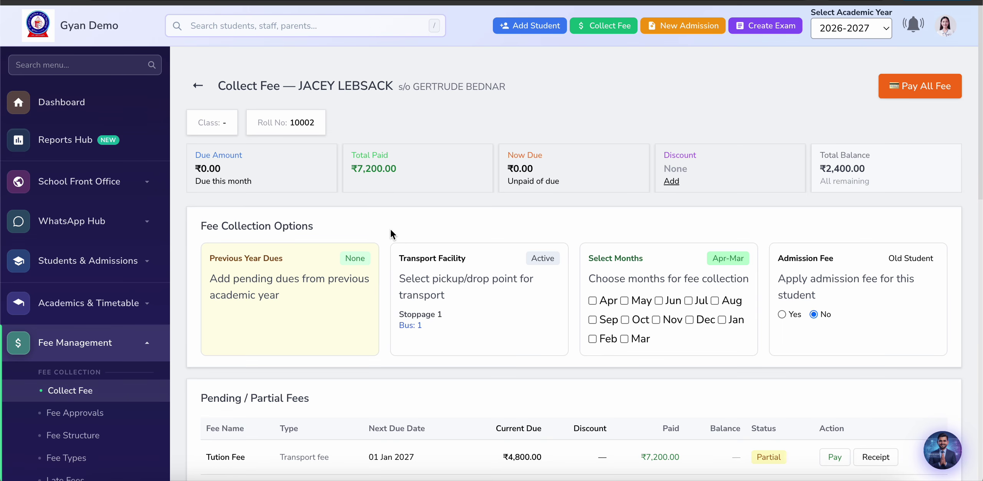
{"action": "scroll", "coordinate": [525, 229], "scroll_direction": "down", "scroll_amount": 5}
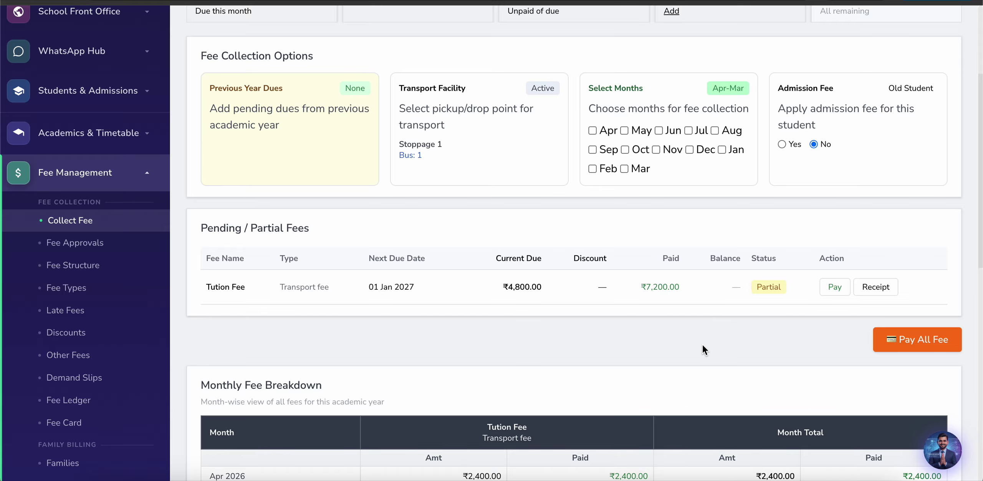
{"action": "scroll", "coordinate": [702, 345], "scroll_direction": "down", "scroll_amount": 3}
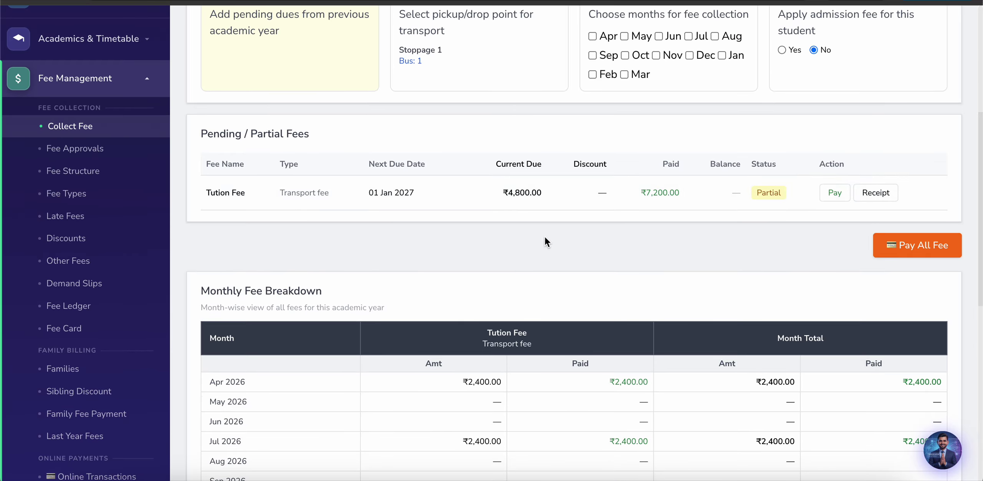
{"action": "scroll", "coordinate": [544, 236], "scroll_direction": "down", "scroll_amount": 1}
{"action": "scroll", "coordinate": [866, 307], "scroll_direction": "up", "scroll_amount": 4}
{"action": "left_click", "coordinate": [924, 358]}
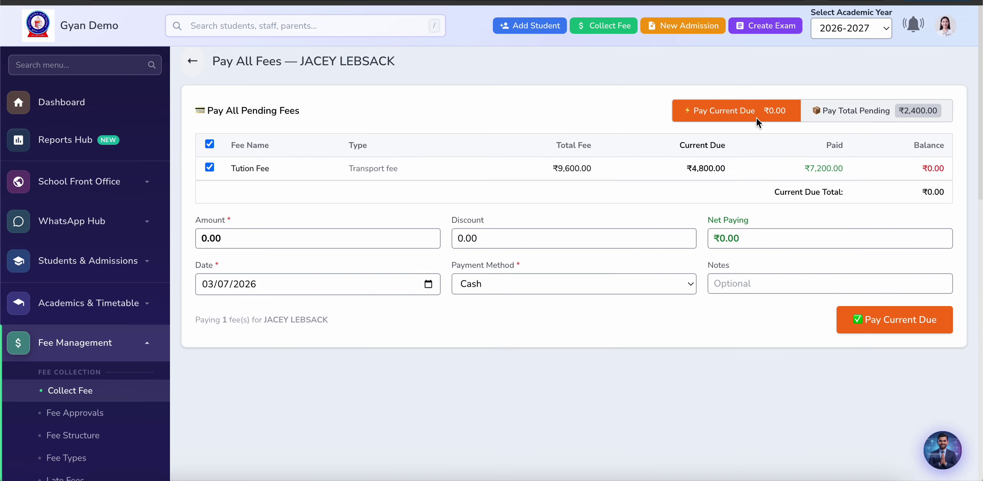
Step: Try Pay Total Pending, then return to the student's fee collection page
{"action": "left_click", "coordinate": [846, 110]}
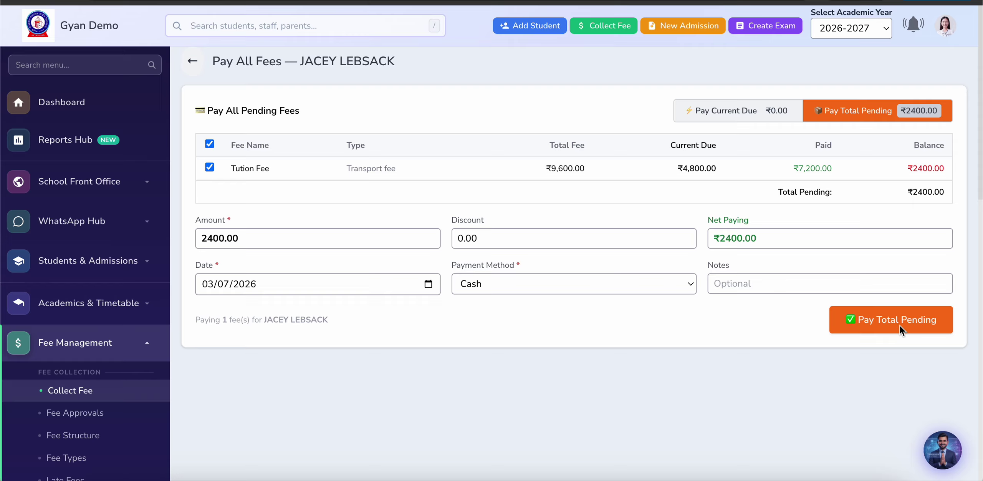
{"action": "left_click", "coordinate": [194, 63]}
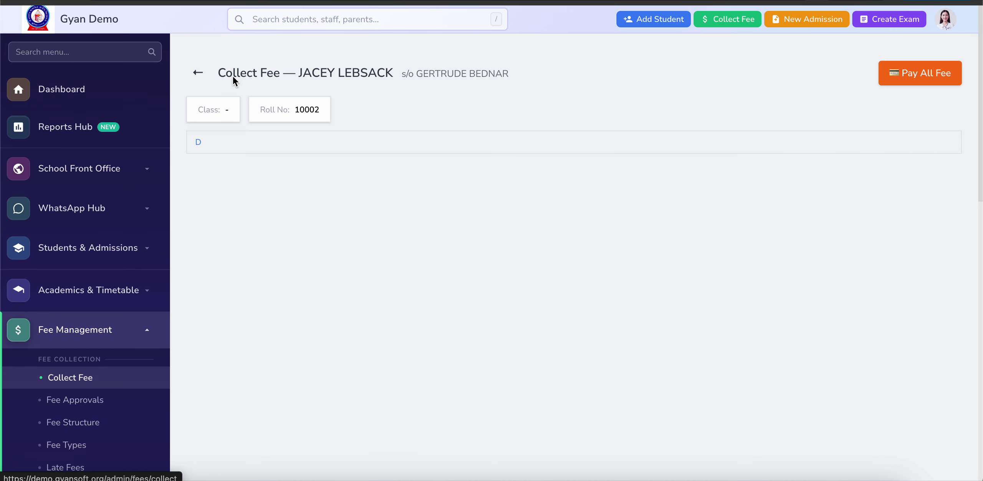
{"action": "scroll", "coordinate": [368, 369], "scroll_direction": "down", "scroll_amount": 3}
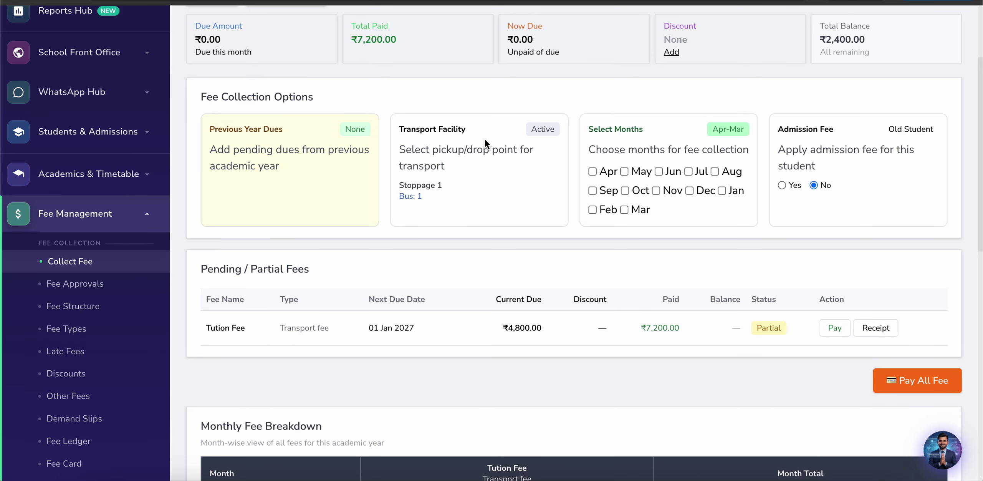
{"action": "scroll", "coordinate": [485, 140], "scroll_direction": "up", "scroll_amount": 3}
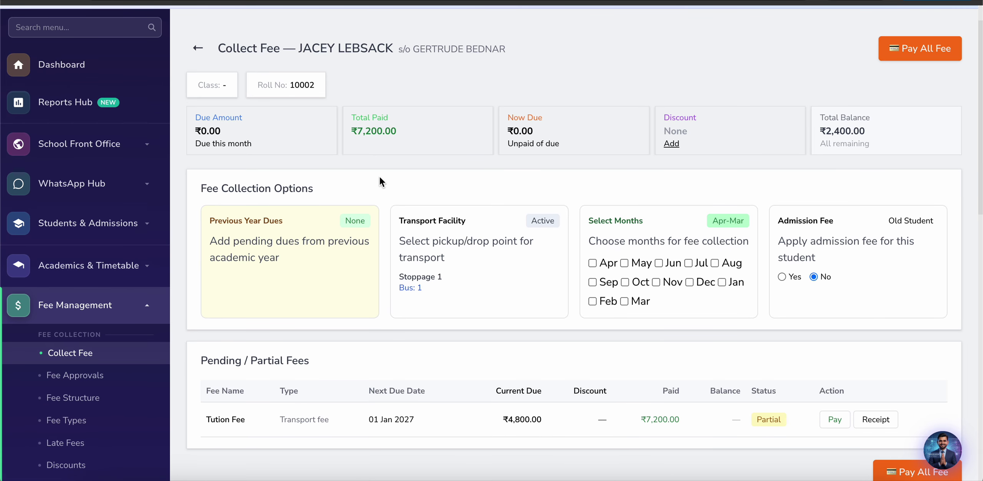
{"action": "scroll", "coordinate": [507, 265], "scroll_direction": "down", "scroll_amount": 3}
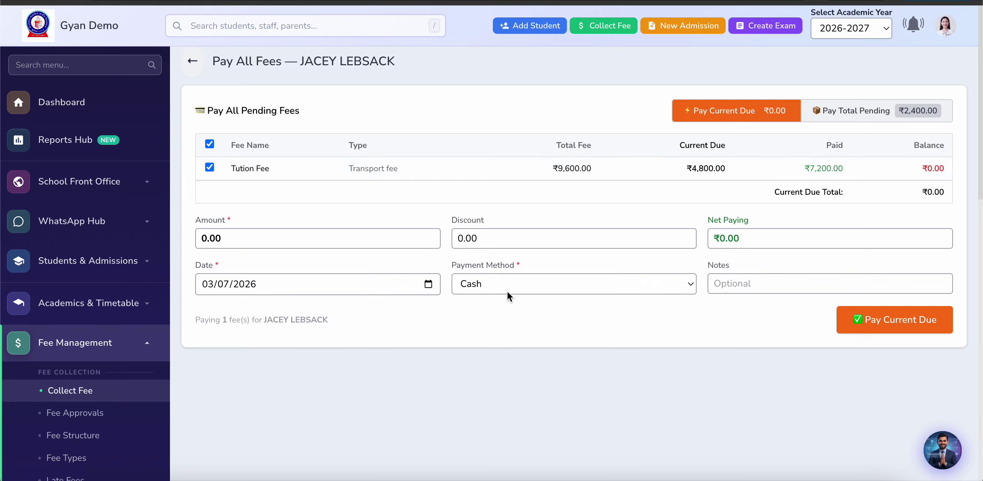
Step: Enter a Tution Fee payment of 1000 and choose UPI as the payment method
{"action": "left_click", "coordinate": [537, 283]}
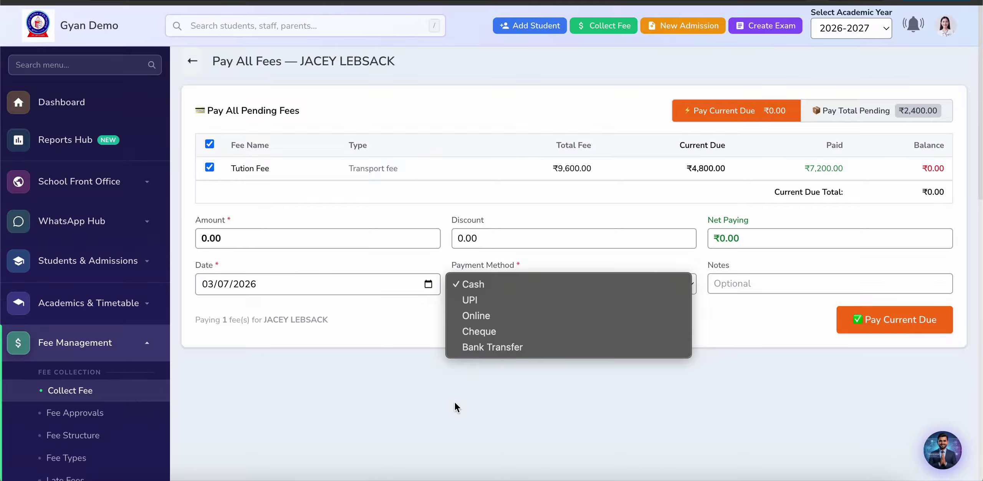
{"action": "left_click", "coordinate": [450, 428]}
{"action": "left_click", "coordinate": [318, 242]}
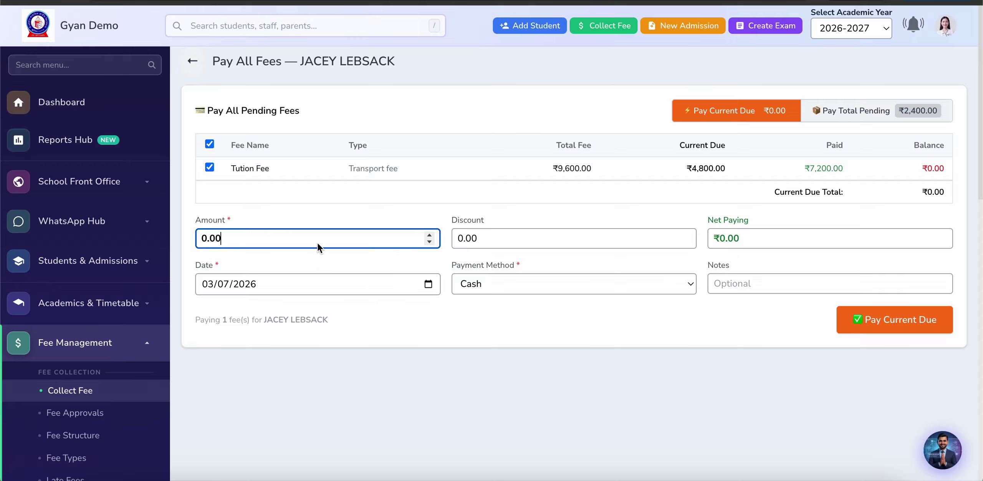
{"action": "key", "text": "ctrl+a"}
{"action": "type", "text": "1000"}
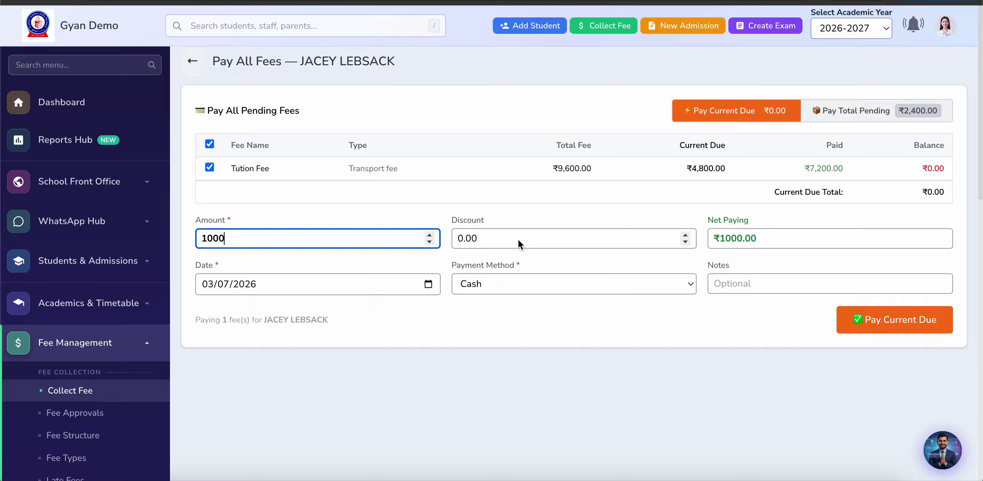
{"action": "left_click", "coordinate": [559, 285]}
{"action": "left_click", "coordinate": [549, 303]}
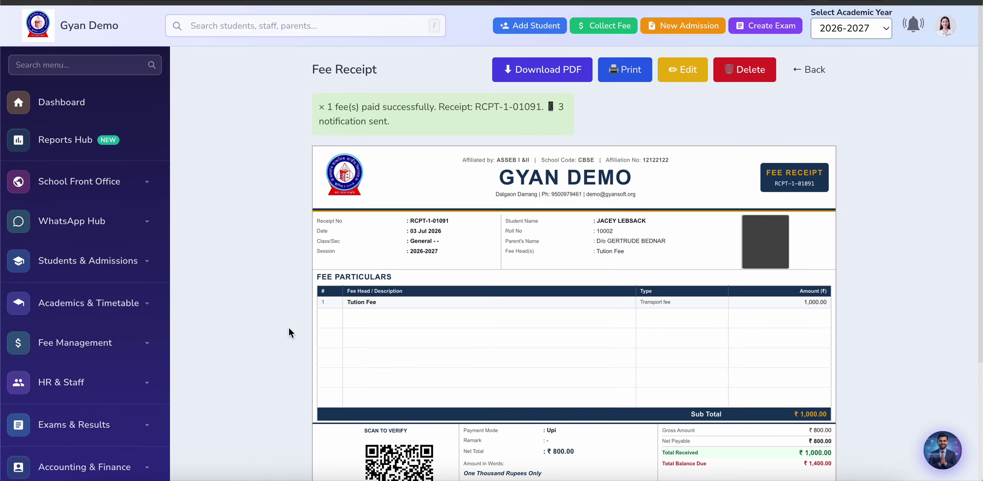
Step: Expand Fee Management in the sidebar to reveal its pages from Collect Fee to Fee Card
{"action": "scroll", "coordinate": [289, 327], "scroll_direction": "down", "scroll_amount": 2}
{"action": "scroll", "coordinate": [289, 327], "scroll_direction": "down", "scroll_amount": 2}
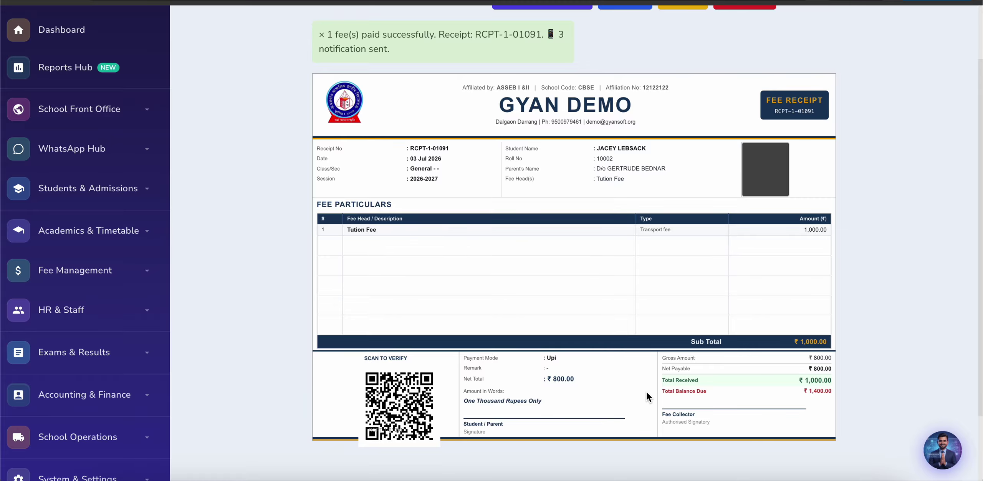
{"action": "scroll", "coordinate": [648, 396], "scroll_direction": "up", "scroll_amount": 2}
{"action": "scroll", "coordinate": [648, 396], "scroll_direction": "up", "scroll_amount": 1}
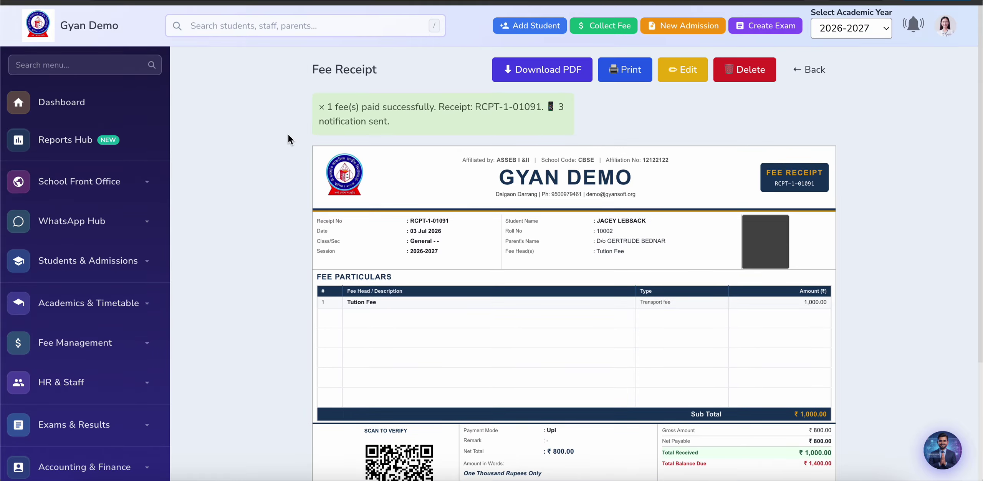
{"action": "scroll", "coordinate": [44, 330], "scroll_direction": "down", "scroll_amount": 5}
{"action": "scroll", "coordinate": [73, 325], "scroll_direction": "up", "scroll_amount": 3}
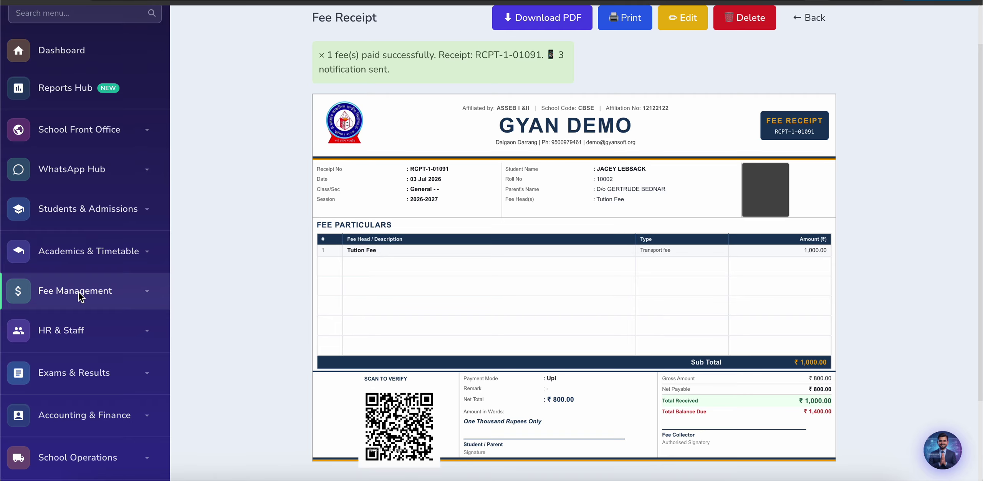
{"action": "left_click", "coordinate": [79, 293]}
{"action": "scroll", "coordinate": [78, 292], "scroll_direction": "down", "scroll_amount": 3}
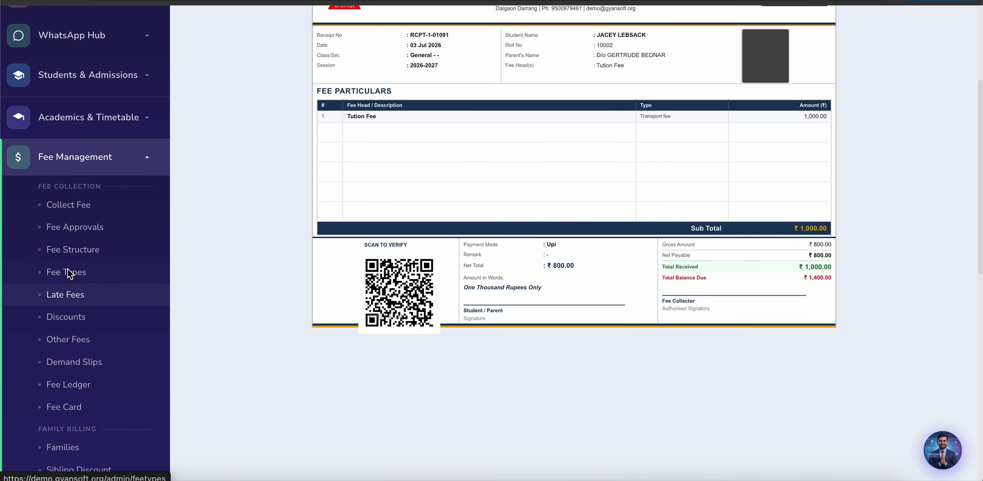
Step: Open Fee Approvals, review the Approved History, then go back to Pending Approvals
{"action": "left_click", "coordinate": [77, 229]}
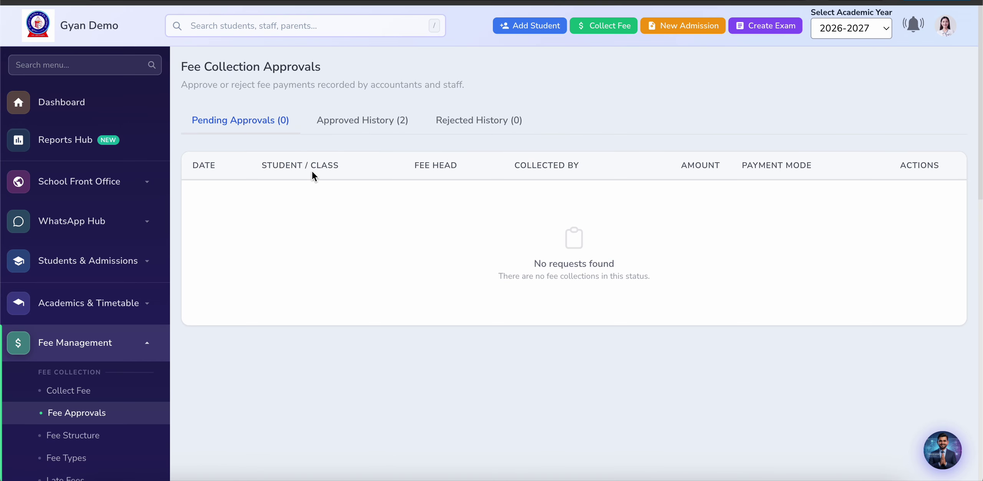
{"action": "scroll", "coordinate": [409, 275], "scroll_direction": "down", "scroll_amount": 2}
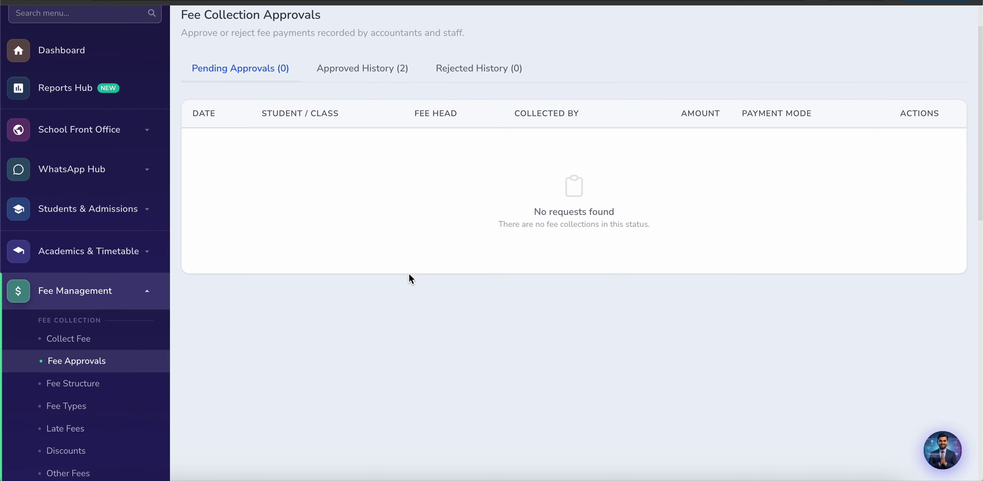
{"action": "left_click", "coordinate": [362, 69]}
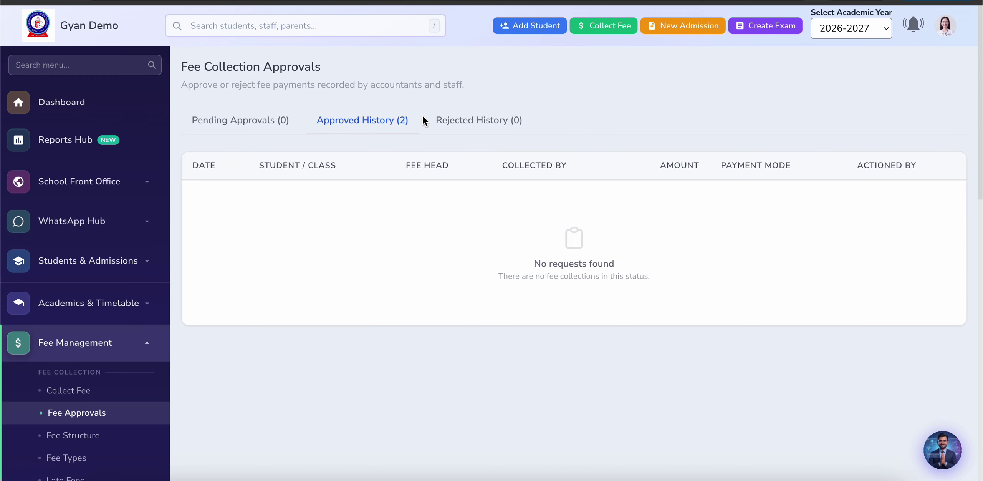
{"action": "left_click", "coordinate": [240, 120]}
{"action": "scroll", "coordinate": [170, 321], "scroll_direction": "down", "scroll_amount": 3}
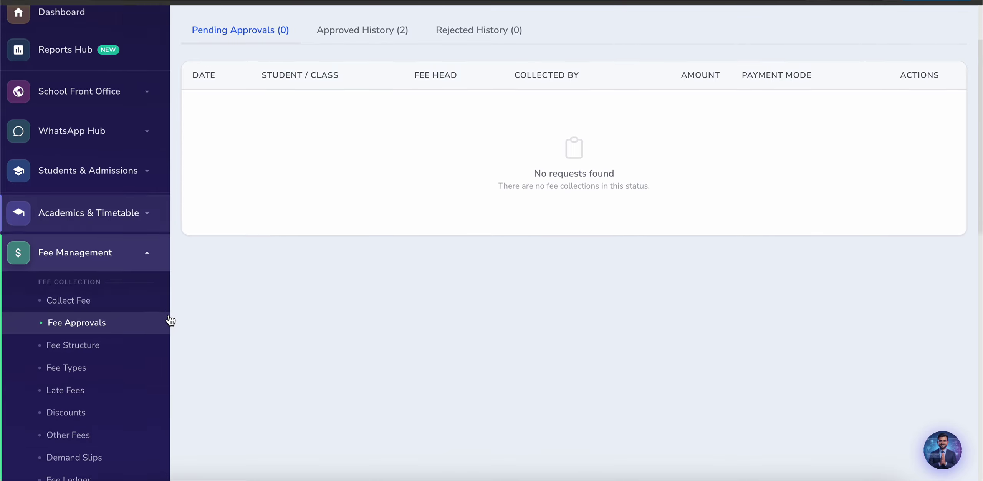
{"action": "scroll", "coordinate": [170, 320], "scroll_direction": "down", "scroll_amount": 2}
{"action": "scroll", "coordinate": [240, 286], "scroll_direction": "down", "scroll_amount": 2}
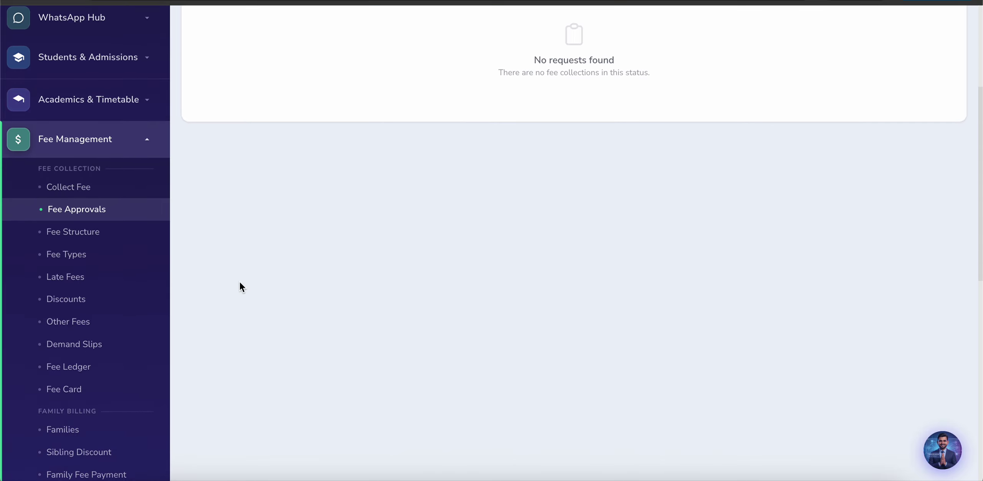
{"action": "scroll", "coordinate": [240, 282], "scroll_direction": "down", "scroll_amount": 1}
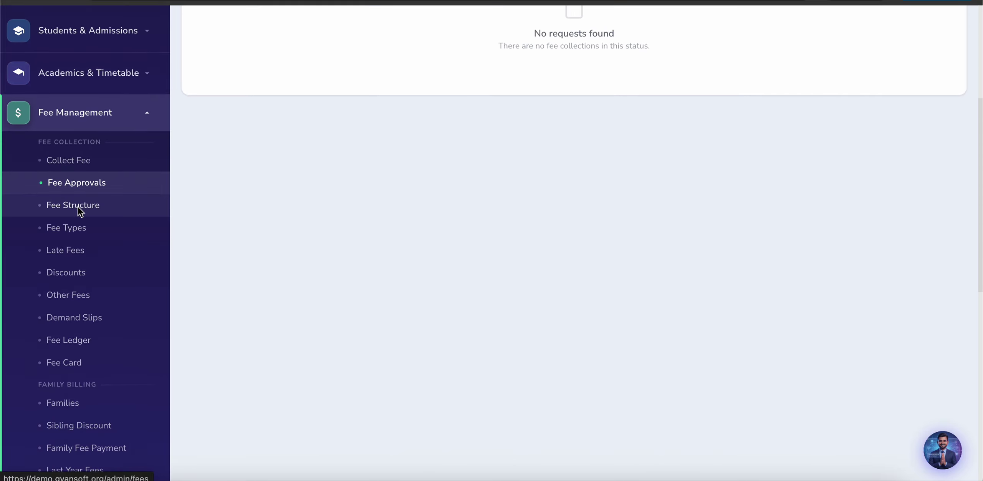
Step: Delete the fee type named 400 from the Fee Types list and confirm the deletion
{"action": "left_click", "coordinate": [78, 229]}
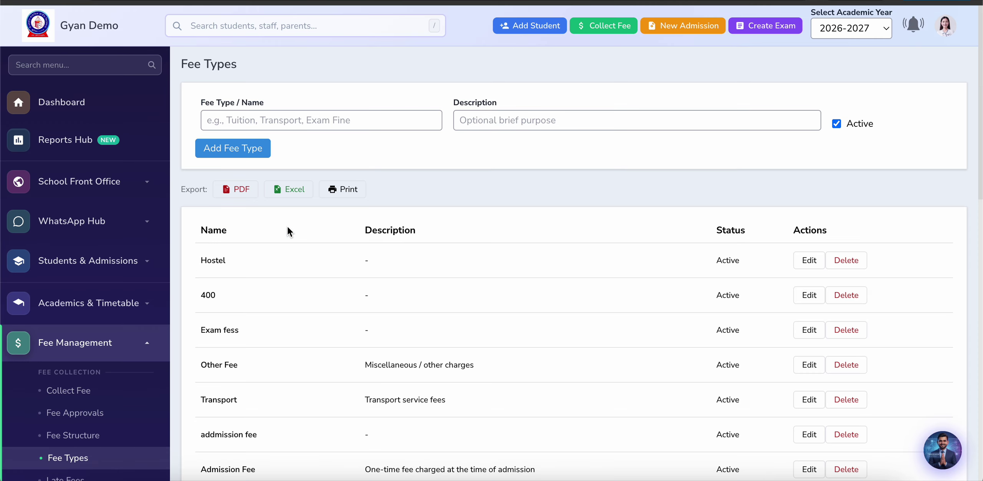
{"action": "scroll", "coordinate": [287, 231], "scroll_direction": "down", "scroll_amount": 5}
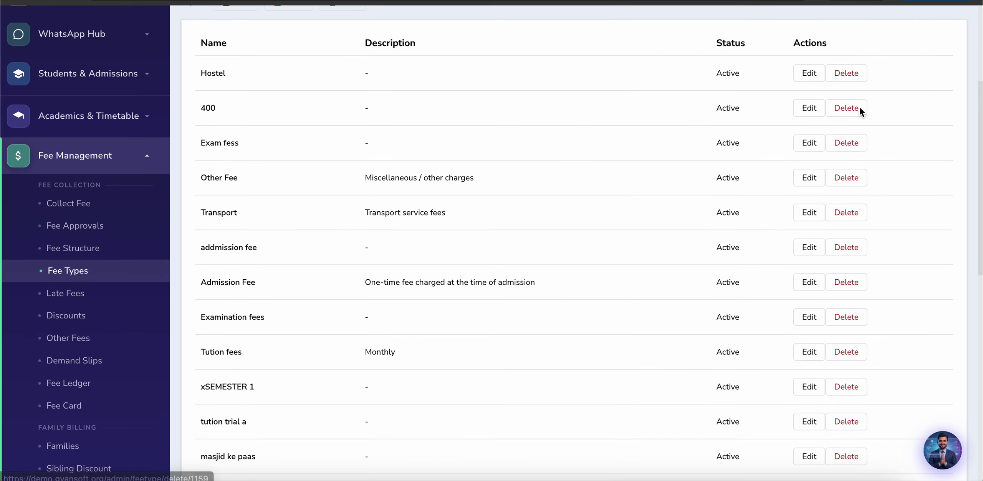
{"action": "left_click", "coordinate": [854, 109]}
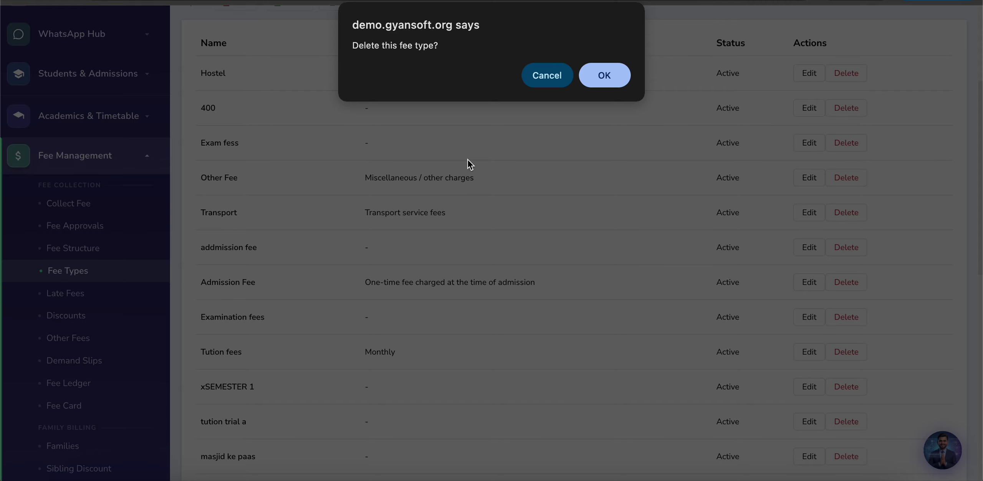
{"action": "left_click", "coordinate": [605, 76]}
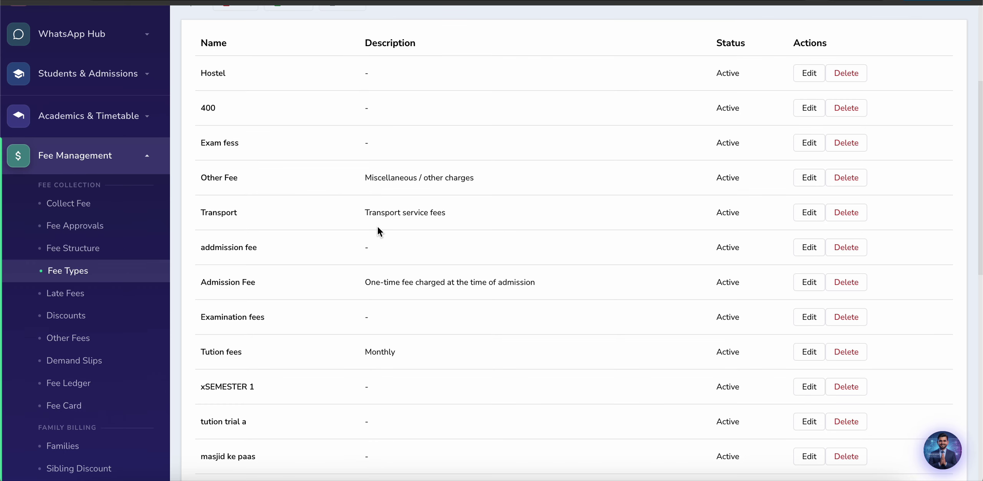
{"action": "scroll", "coordinate": [297, 307], "scroll_direction": "down", "scroll_amount": 6}
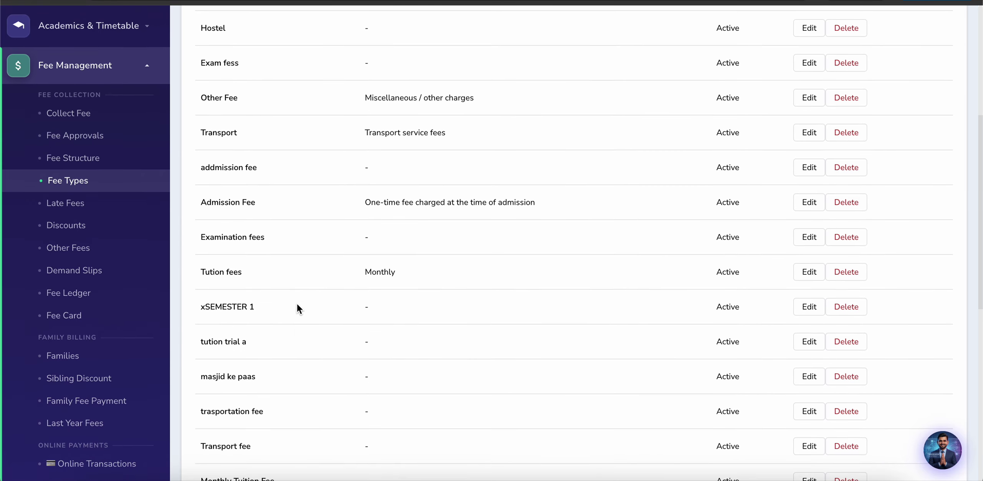
{"action": "scroll", "coordinate": [297, 303], "scroll_direction": "down", "scroll_amount": 3}
{"action": "scroll", "coordinate": [297, 304], "scroll_direction": "up", "scroll_amount": 2}
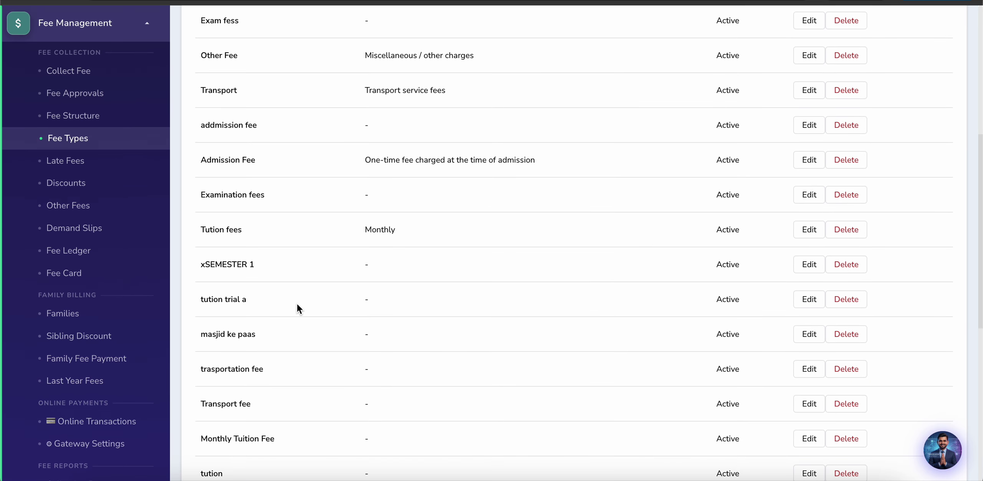
{"action": "scroll", "coordinate": [285, 234], "scroll_direction": "up", "scroll_amount": 1}
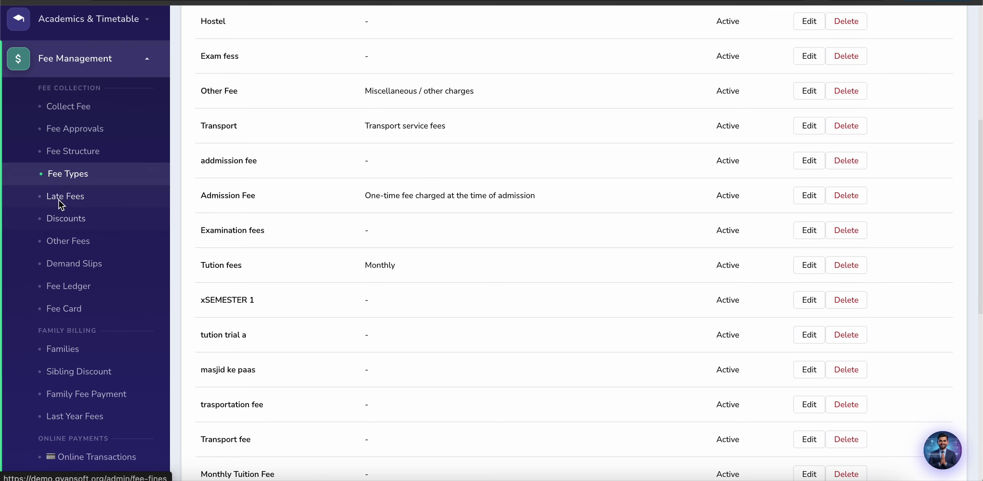
Step: Start a new late-fee rule named Tution Fee for Tution fees, charged per day
{"action": "left_click", "coordinate": [116, 193]}
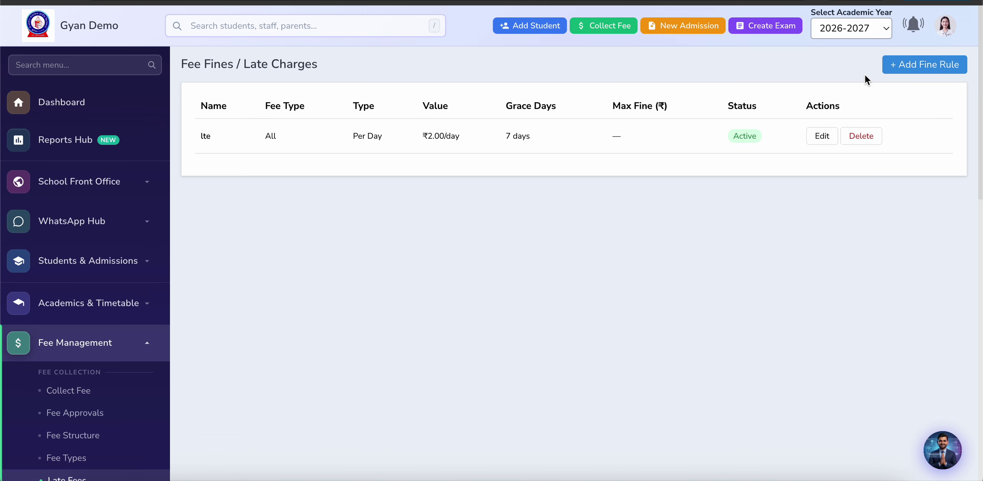
{"action": "left_click", "coordinate": [887, 64]}
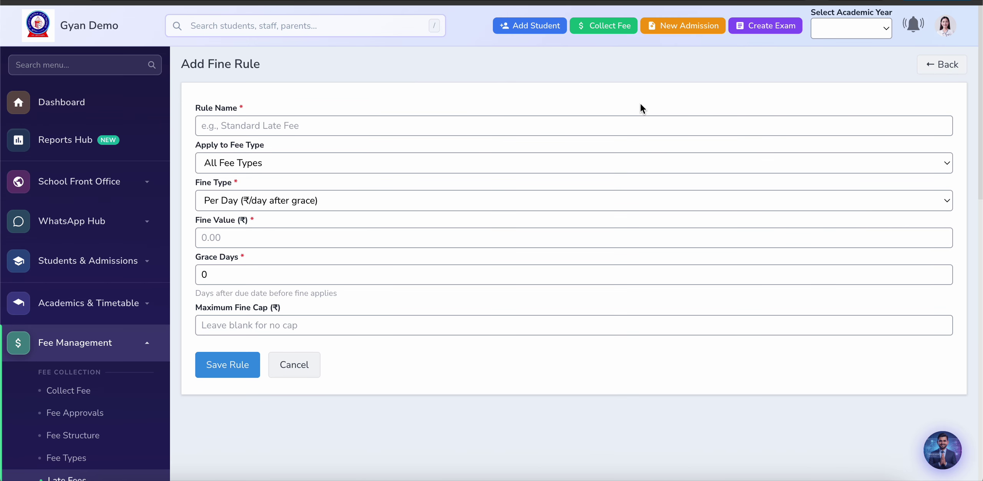
{"action": "left_click", "coordinate": [277, 126]}
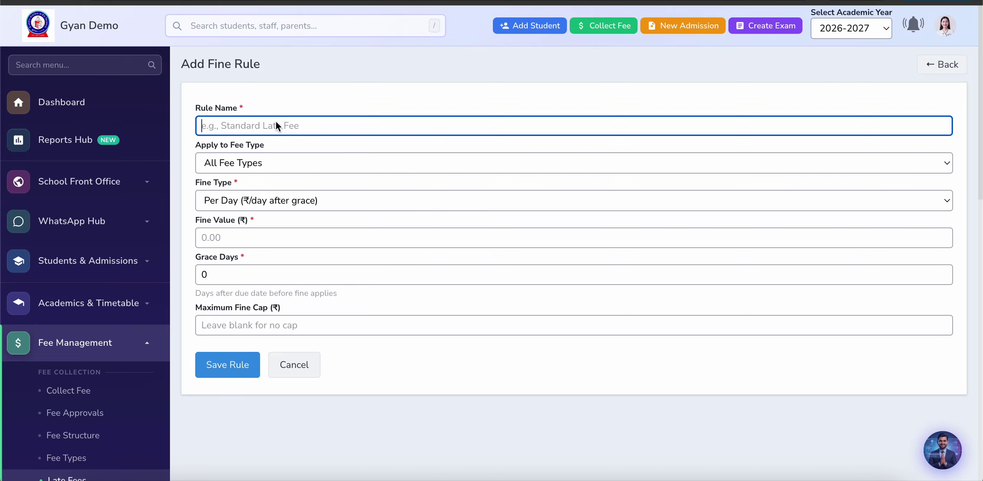
{"action": "left_click", "coordinate": [290, 148]}
{"action": "left_click", "coordinate": [279, 165]}
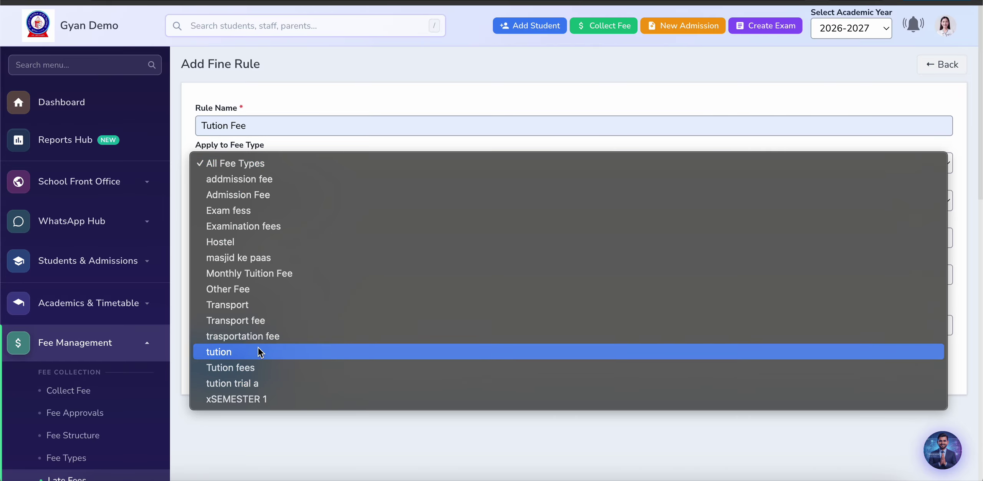
{"action": "left_click", "coordinate": [258, 367]}
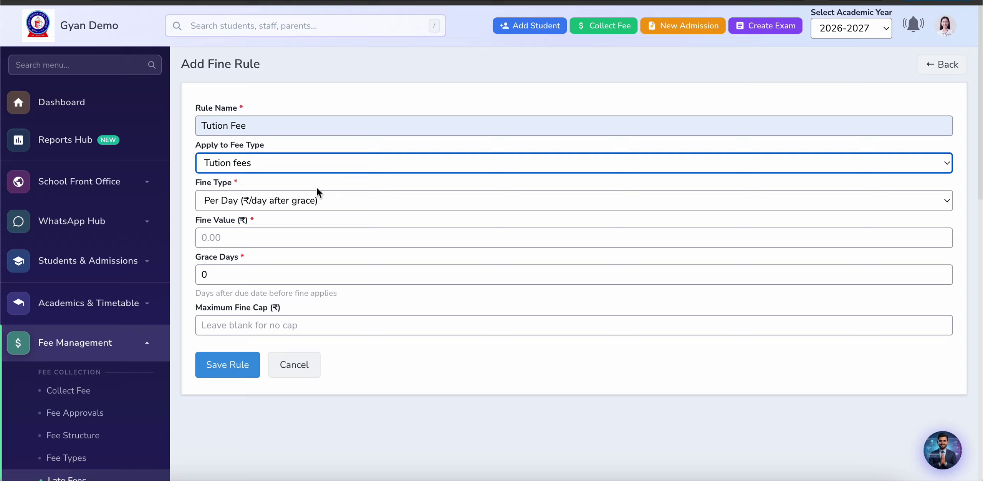
{"action": "left_click", "coordinate": [267, 203]}
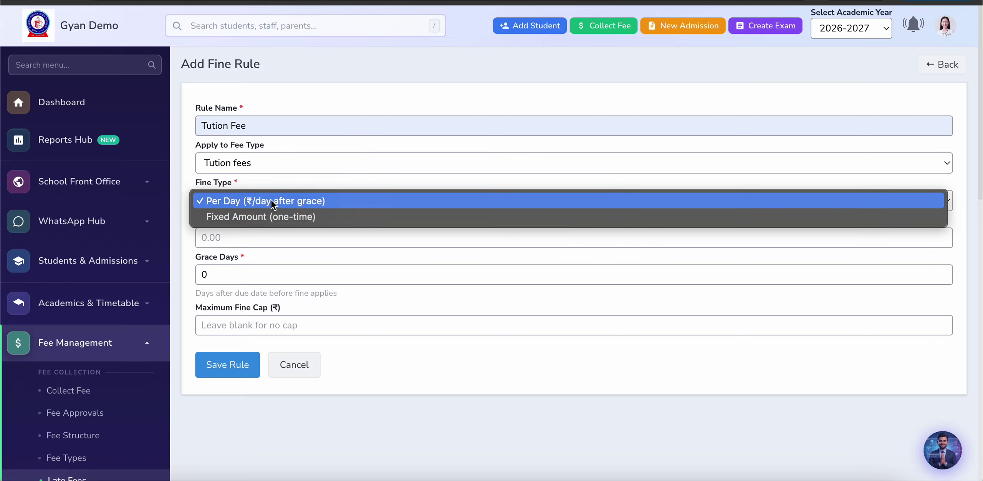
{"action": "left_click", "coordinate": [270, 199]}
Step: Set the fine to 5 with 15 grace days and a 50 maximum cap, then save the rule
{"action": "left_click", "coordinate": [241, 236]}
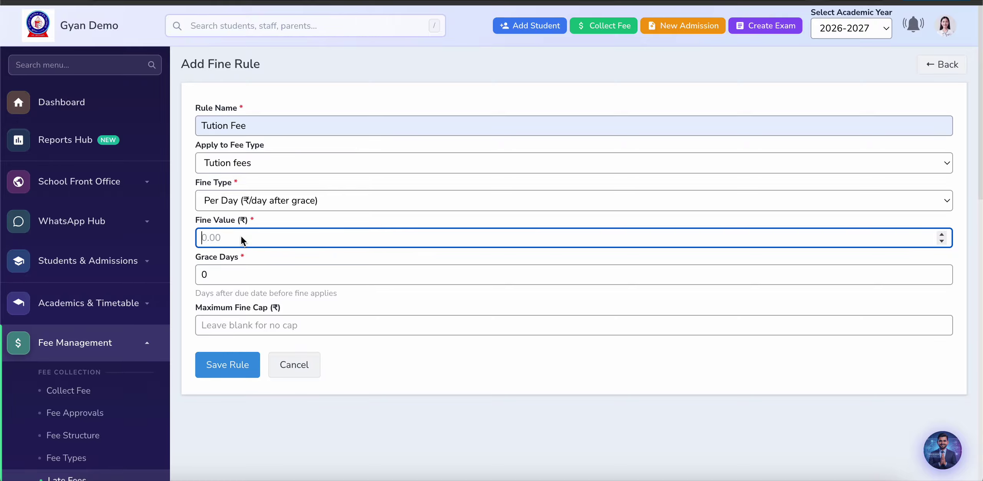
{"action": "type", "text": "5"}
{"action": "left_click", "coordinate": [235, 277]}
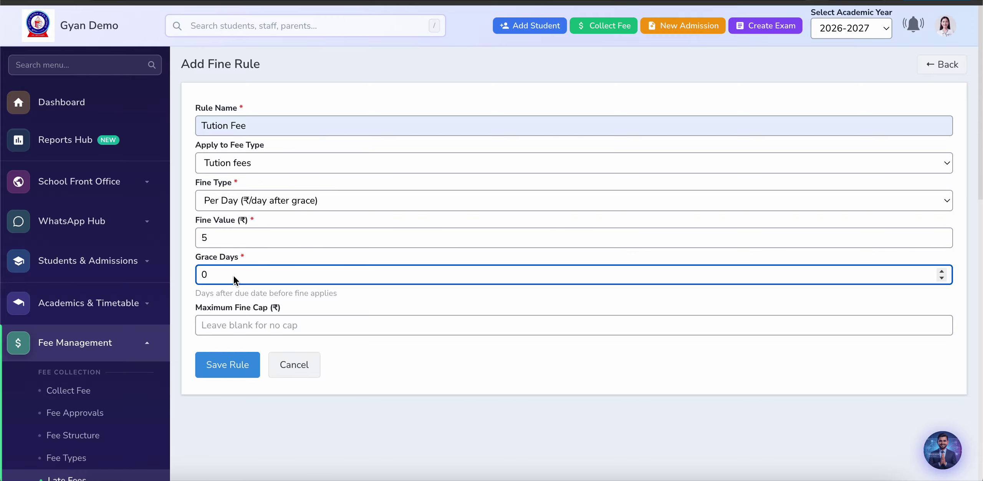
{"action": "type", "text": "15"}
{"action": "left_click", "coordinate": [245, 327]}
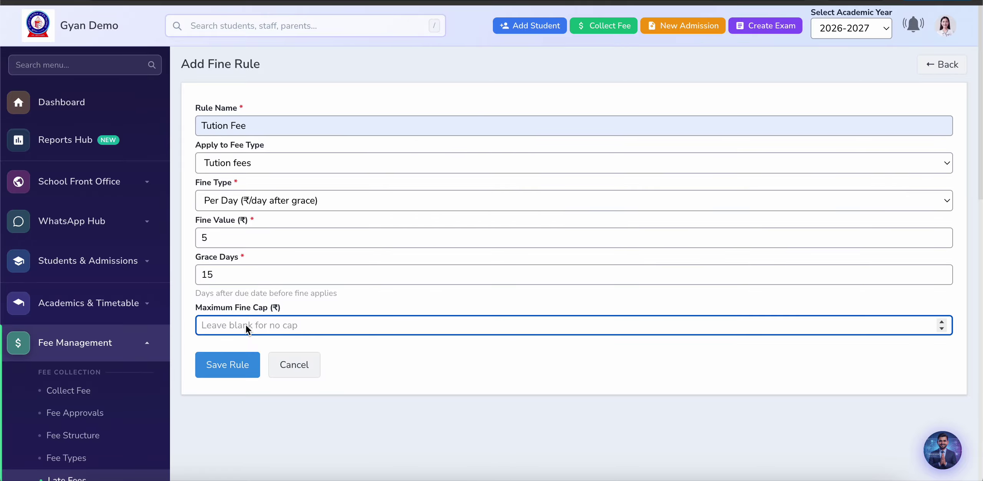
{"action": "type", "text": "50"}
{"action": "left_click", "coordinate": [235, 369]}
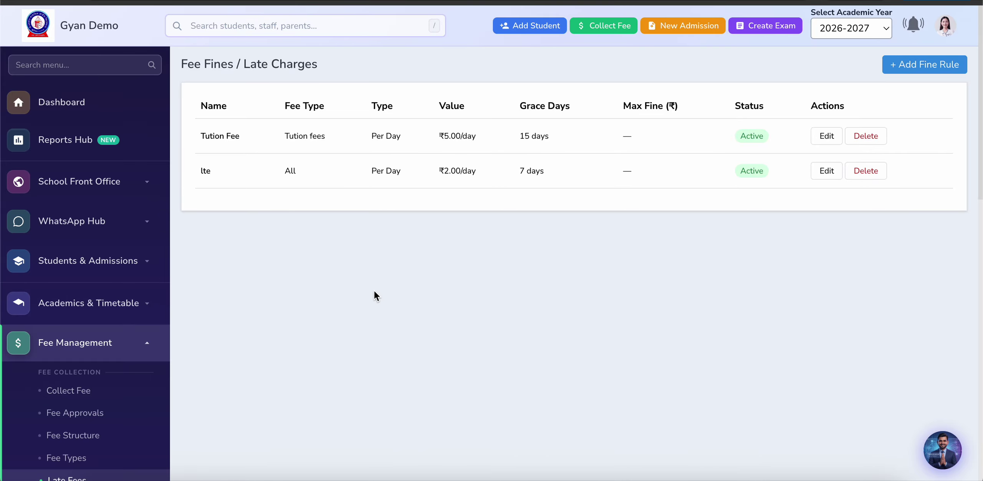
{"action": "scroll", "coordinate": [272, 293], "scroll_direction": "down", "scroll_amount": 4}
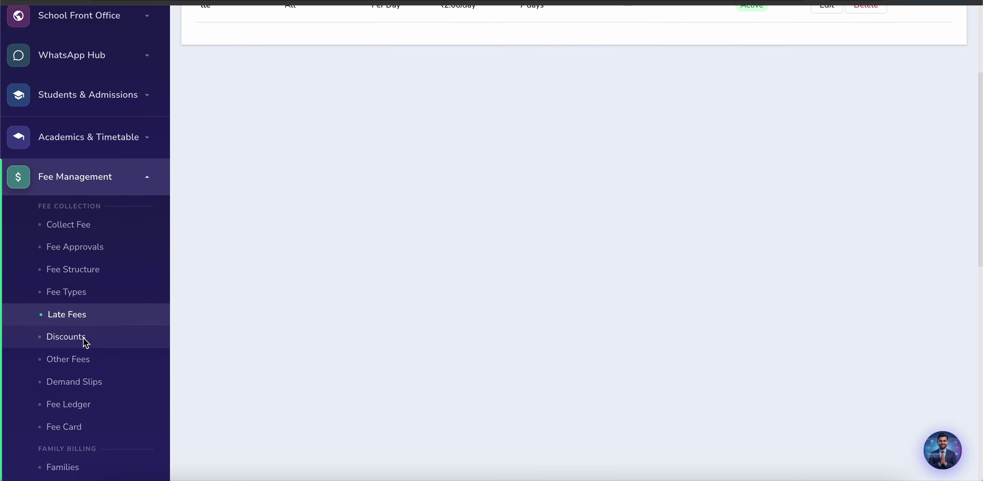
Step: On Discounts, begin assigning a student discount with a yearly one-time amount of 1000
{"action": "left_click", "coordinate": [77, 337]}
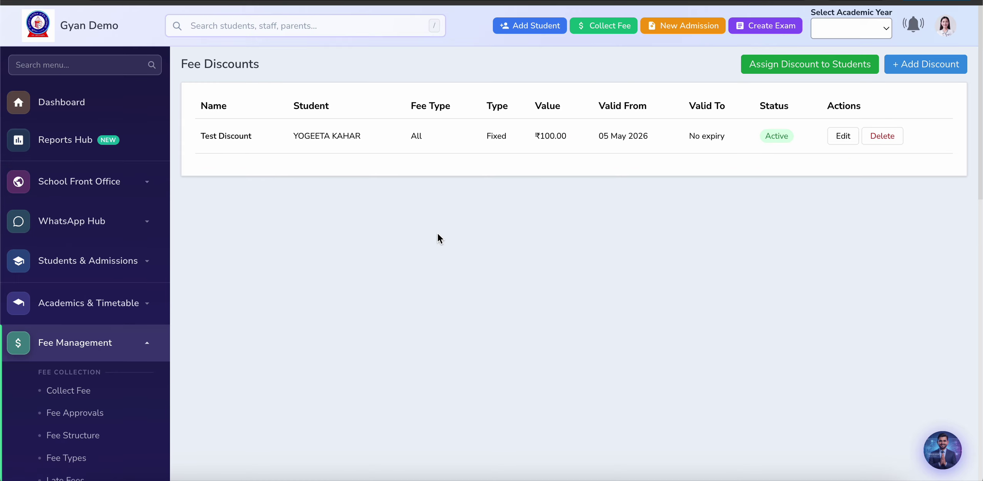
{"action": "left_click", "coordinate": [791, 69]}
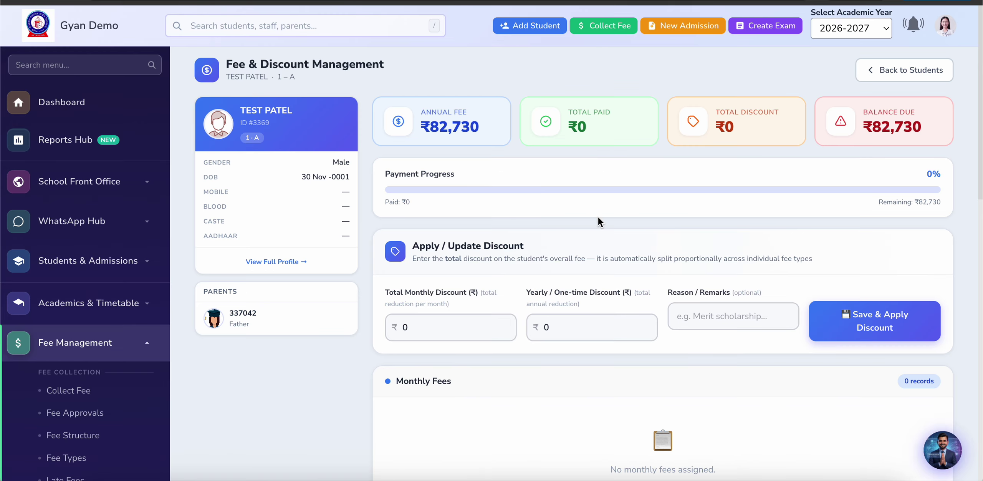
{"action": "left_click", "coordinate": [459, 327]}
{"action": "left_click", "coordinate": [561, 330]}
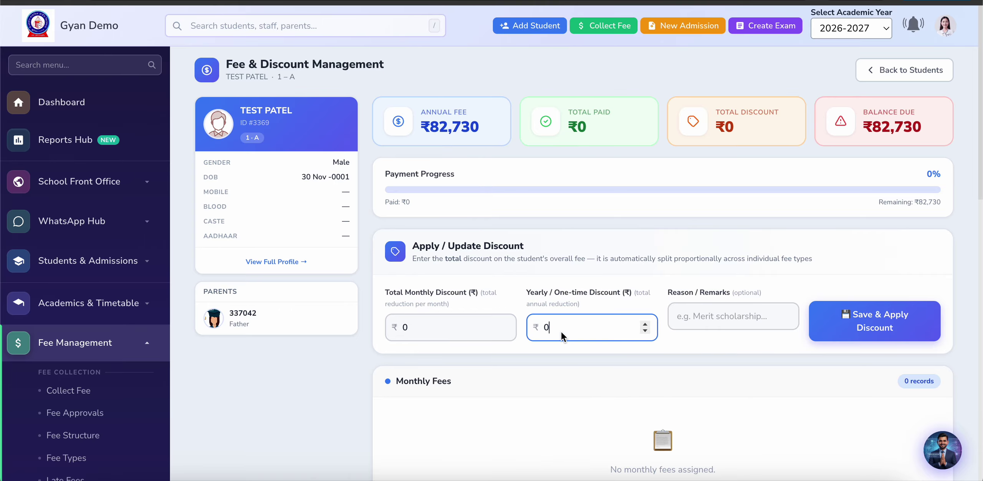
{"action": "key", "text": "BackSpace"}
{"action": "type", "text": "1000"}
{"action": "left_click", "coordinate": [727, 321]}
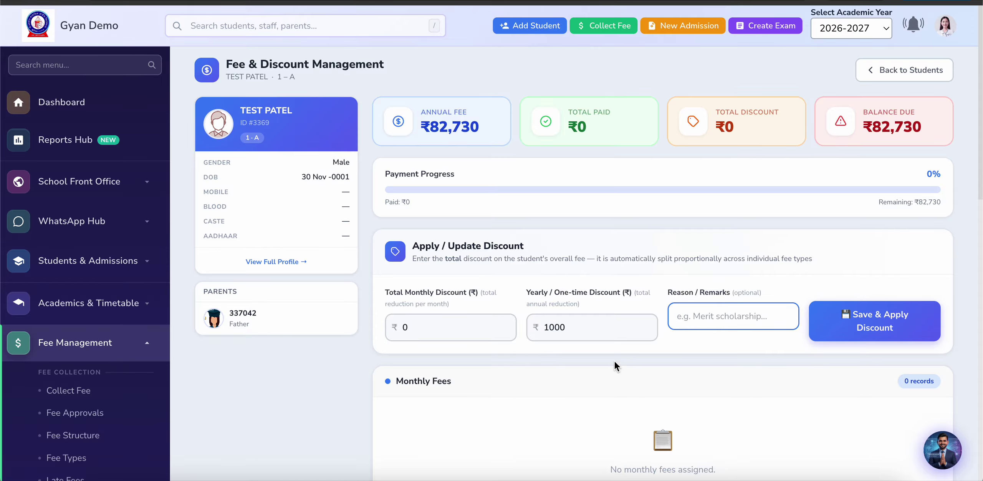
{"action": "scroll", "coordinate": [110, 370], "scroll_direction": "down", "scroll_amount": 5}
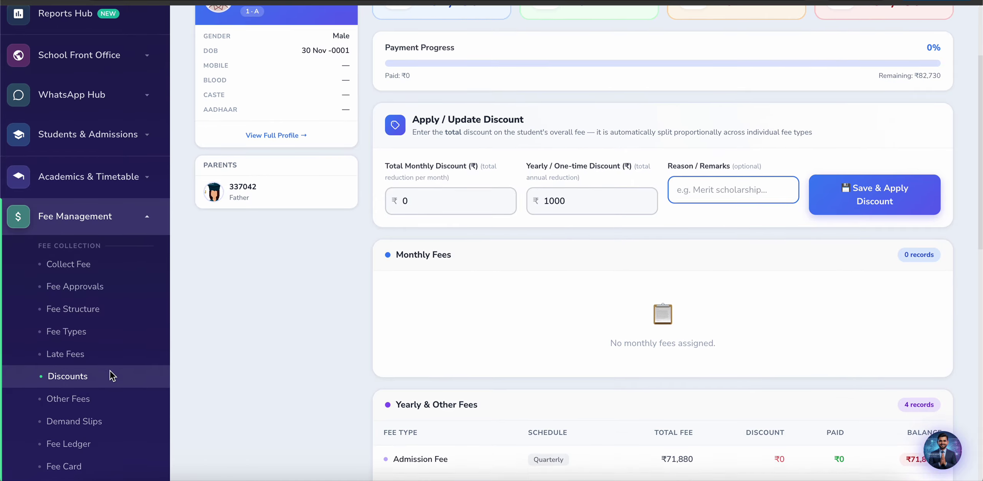
{"action": "scroll", "coordinate": [96, 338], "scroll_direction": "down", "scroll_amount": 1}
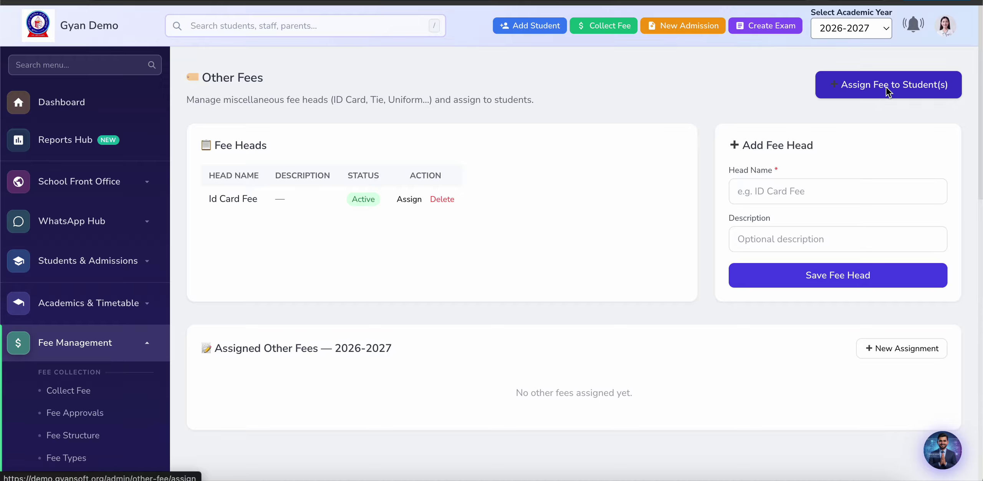
Step: Save a new fee head named Tie and open the Assign Fee to Student(s) form
{"action": "scroll", "coordinate": [597, 236], "scroll_direction": "down", "scroll_amount": 1}
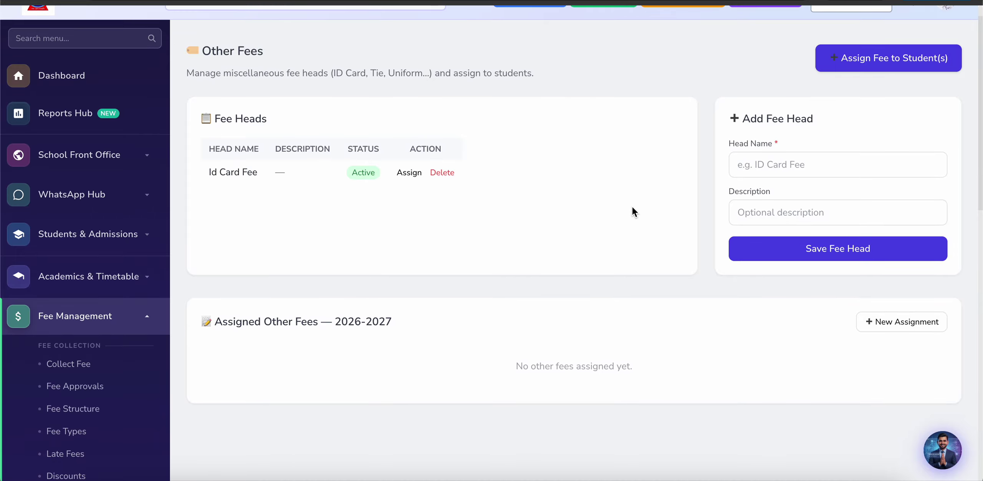
{"action": "left_click", "coordinate": [783, 166]}
{"action": "type", "text": "Tie"}
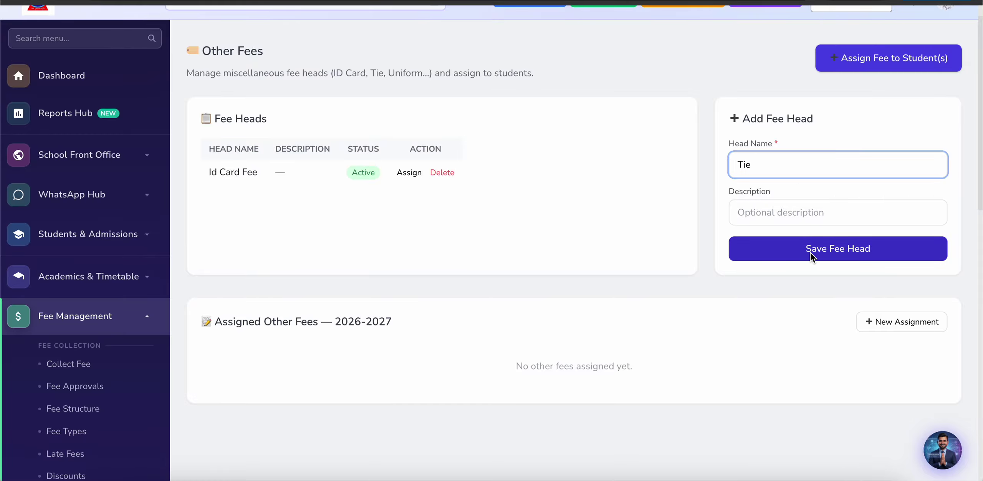
{"action": "left_click", "coordinate": [811, 252]}
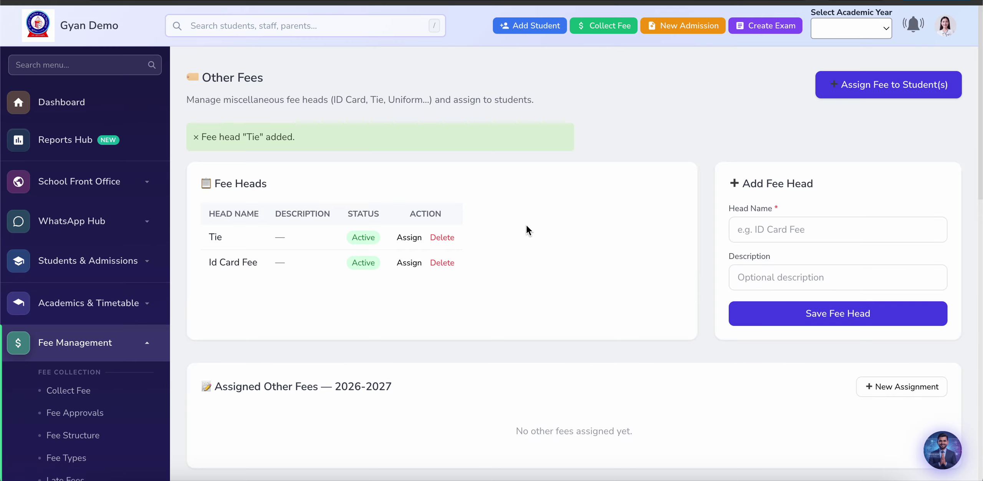
{"action": "left_click", "coordinate": [887, 79]}
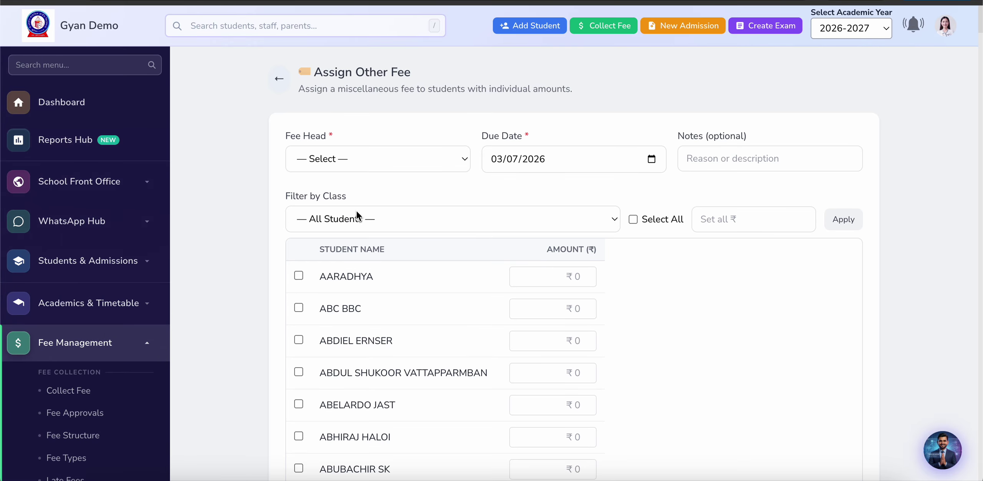
Step: Choose Tie as the fee head and filter the student list to class PREKG B
{"action": "left_click", "coordinate": [364, 161]}
{"action": "left_click", "coordinate": [348, 192]}
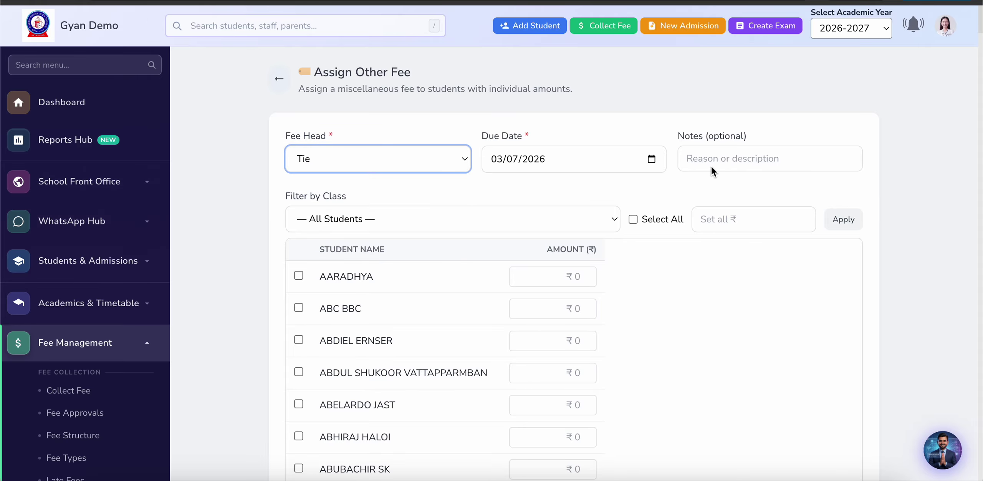
{"action": "scroll", "coordinate": [564, 194], "scroll_direction": "down", "scroll_amount": 2}
{"action": "left_click", "coordinate": [486, 157]}
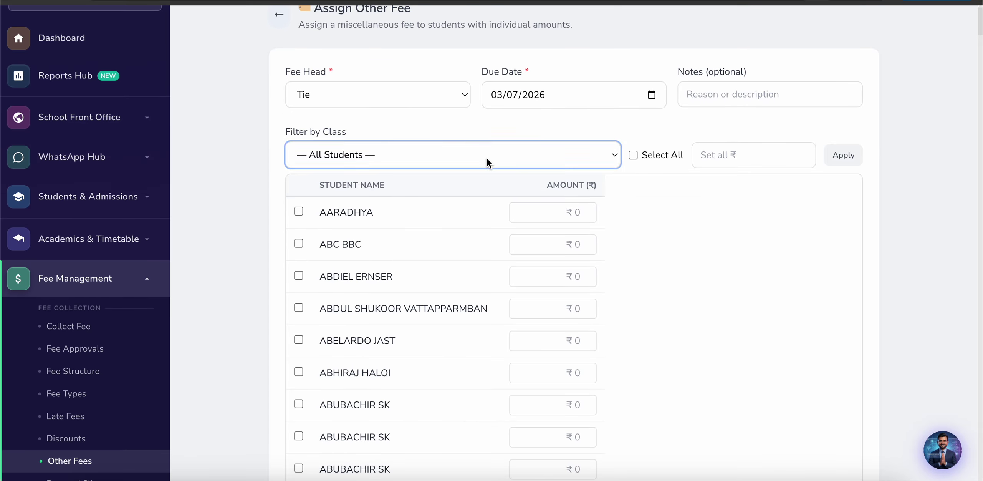
{"action": "left_click", "coordinate": [387, 233]}
{"action": "left_click", "coordinate": [396, 156]}
{"action": "left_click", "coordinate": [397, 155]}
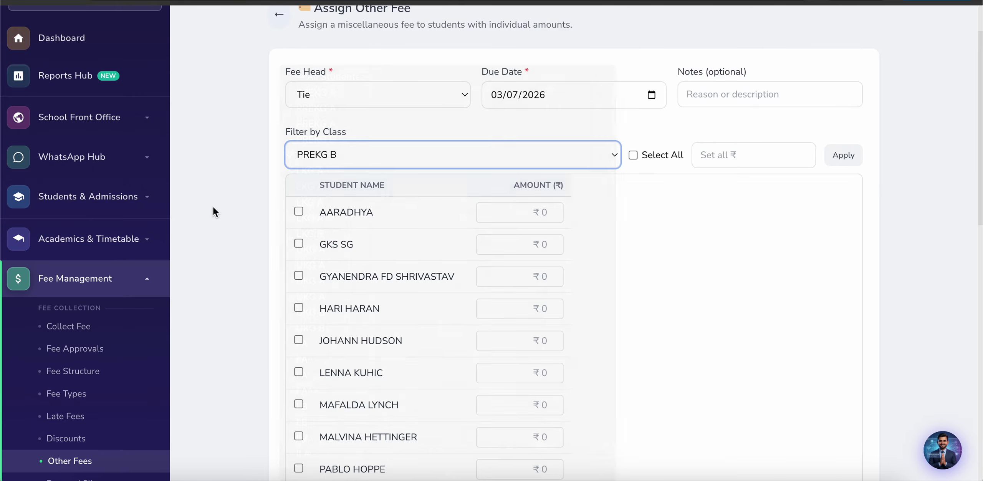
Step: Enter 60 for AARADHYA and try assigning the fee, which fails for missing student ids
{"action": "left_click", "coordinate": [534, 213]}
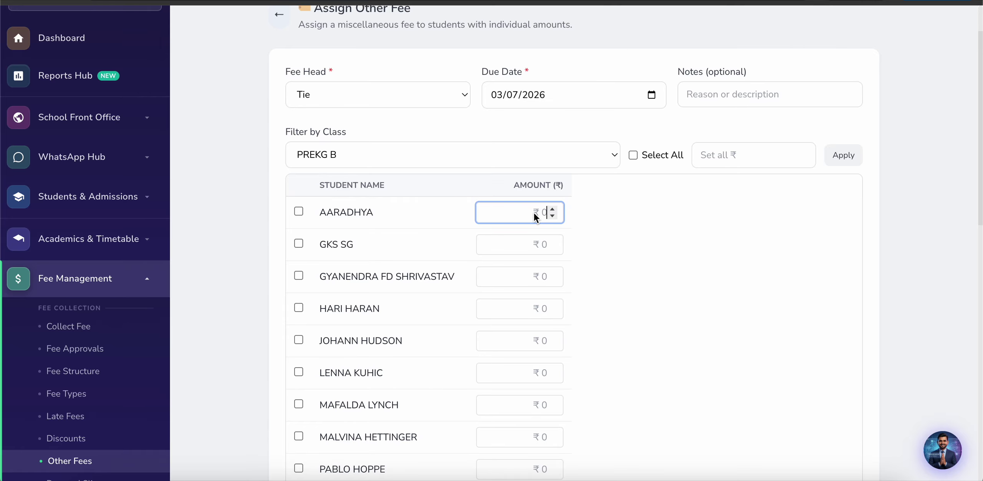
{"action": "type", "text": "60"}
{"action": "scroll", "coordinate": [461, 351], "scroll_direction": "down", "scroll_amount": 5}
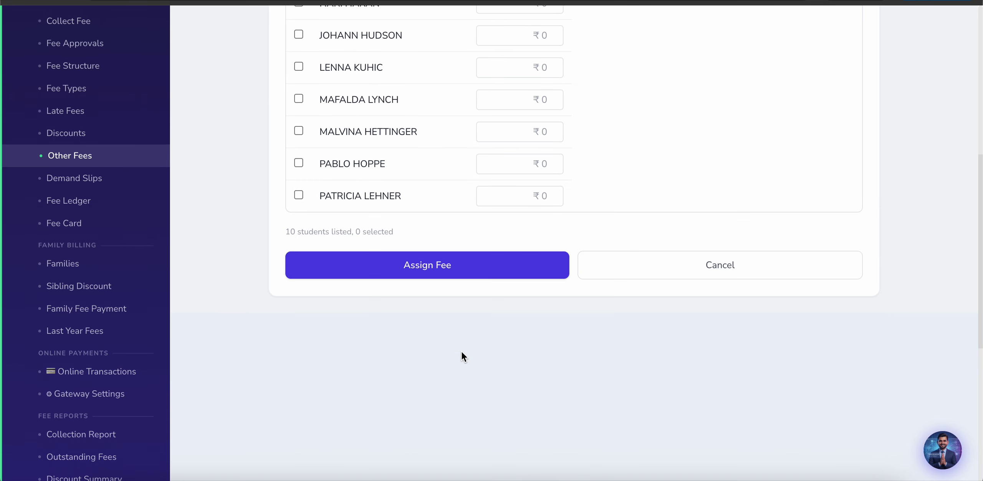
{"action": "left_click", "coordinate": [410, 266]}
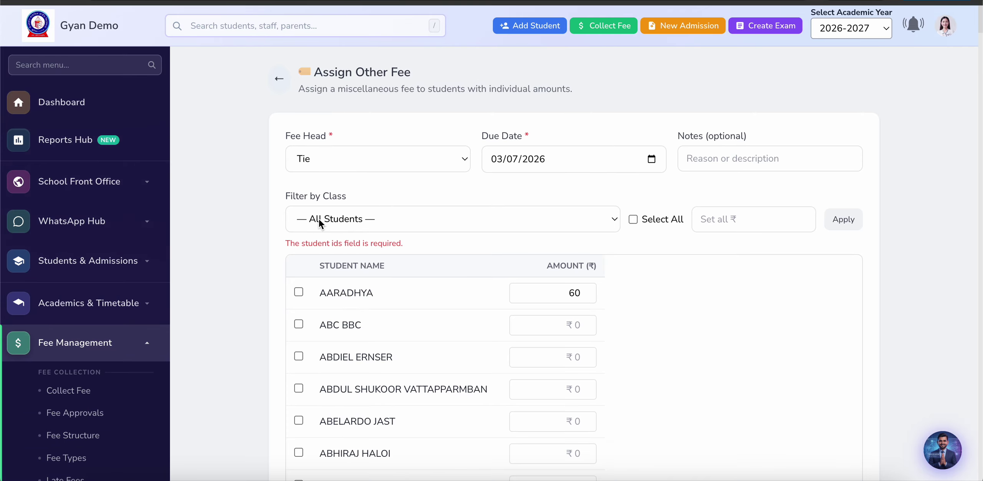
{"action": "scroll", "coordinate": [229, 258], "scroll_direction": "down", "scroll_amount": 4}
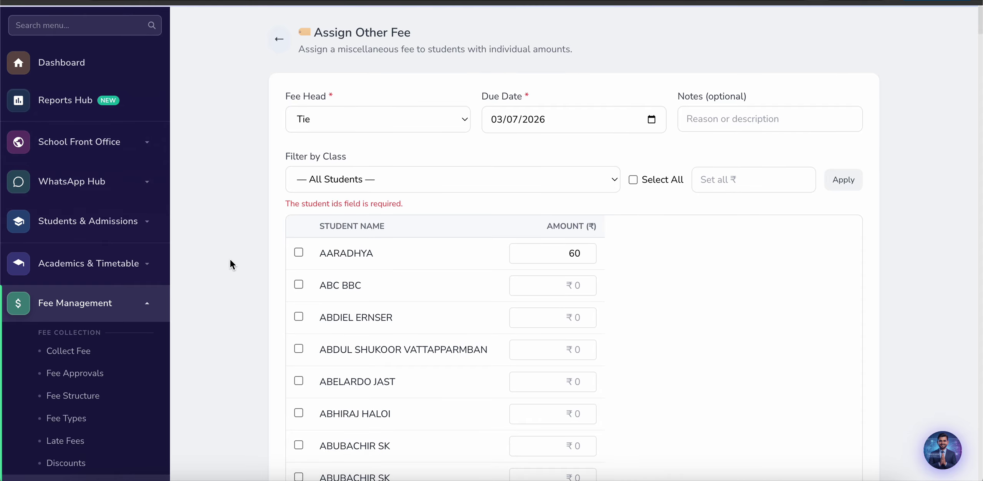
{"action": "scroll", "coordinate": [224, 289], "scroll_direction": "down", "scroll_amount": 3}
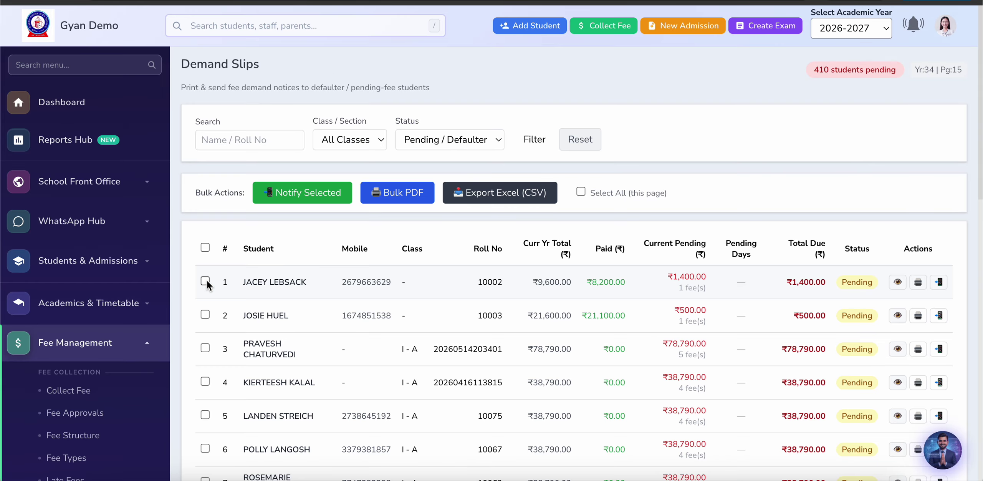
Step: Filter Demand Slips to UKG - A and select all 15 listed pending students
{"action": "scroll", "coordinate": [173, 239], "scroll_direction": "down", "scroll_amount": 2}
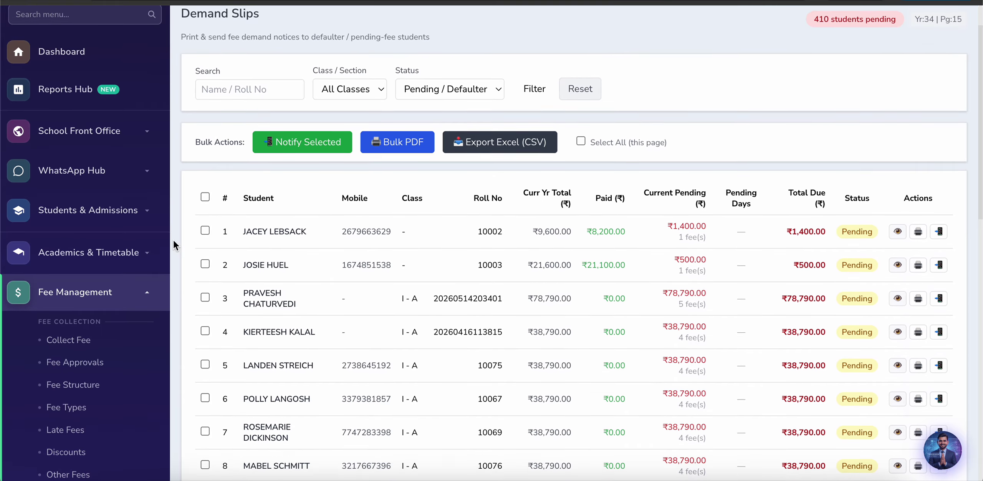
{"action": "scroll", "coordinate": [173, 239], "scroll_direction": "up", "scroll_amount": 2}
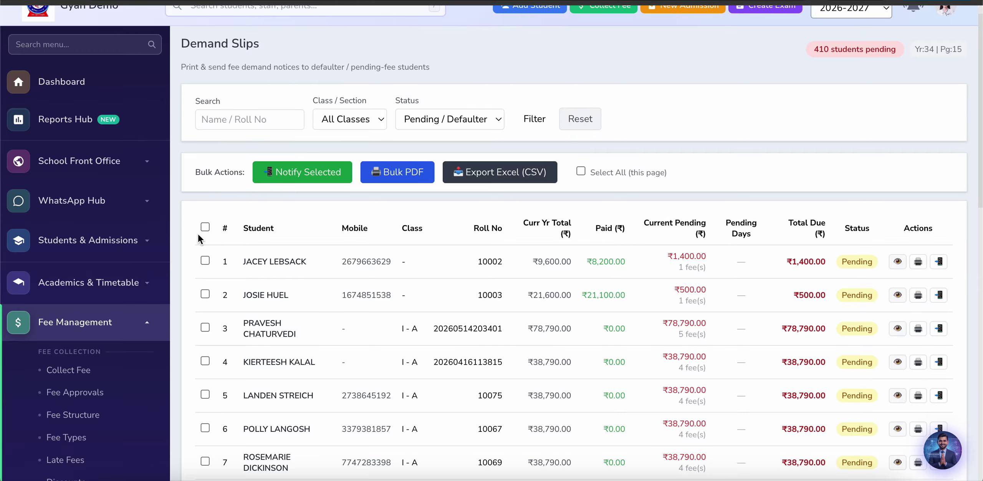
{"action": "left_click", "coordinate": [367, 122]}
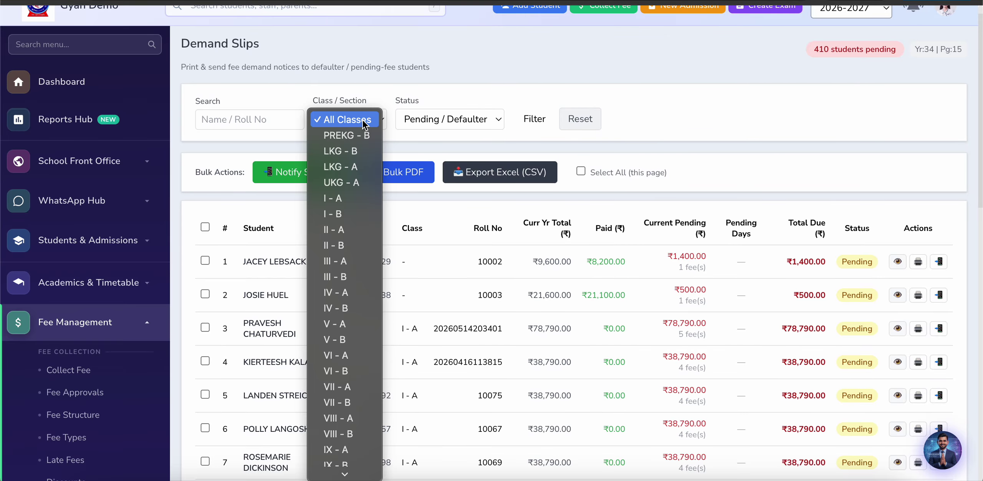
{"action": "left_click", "coordinate": [338, 182]}
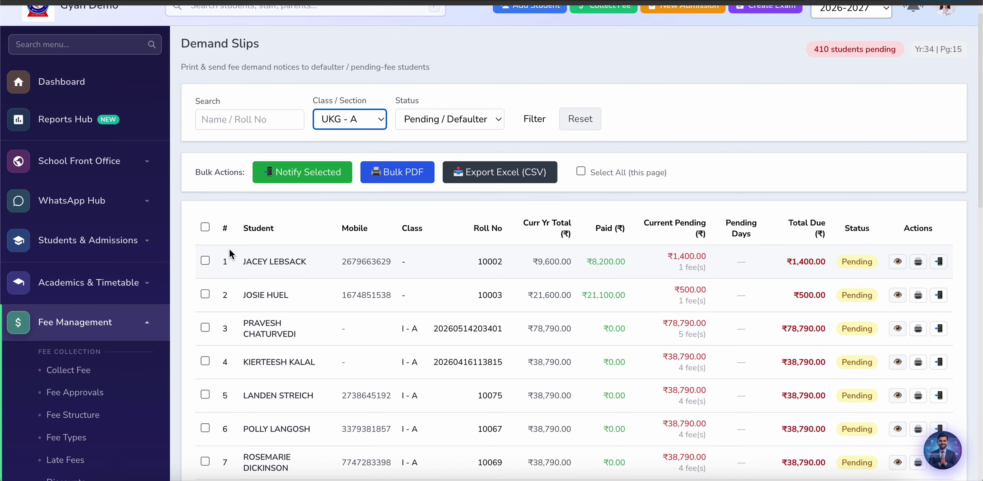
{"action": "left_click", "coordinate": [535, 119]}
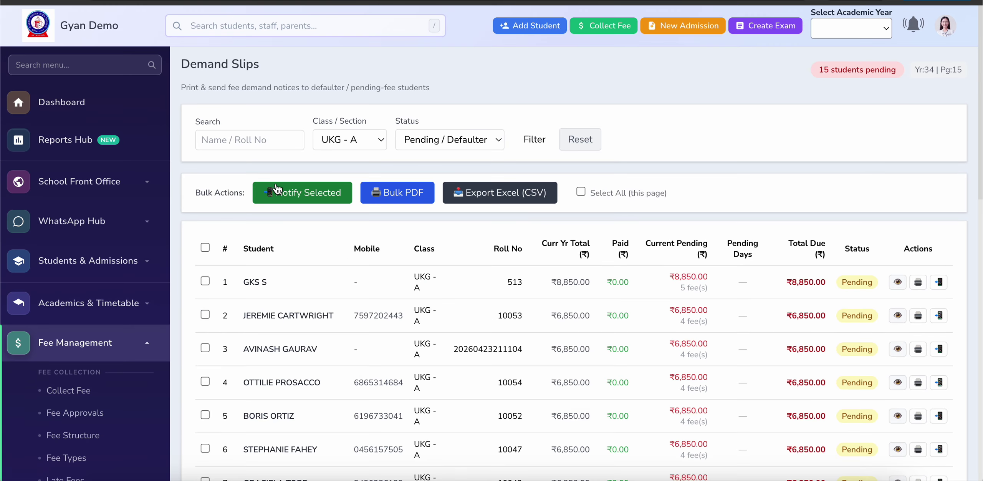
{"action": "left_click", "coordinate": [205, 248]}
{"action": "scroll", "coordinate": [165, 311], "scroll_direction": "down", "scroll_amount": 10}
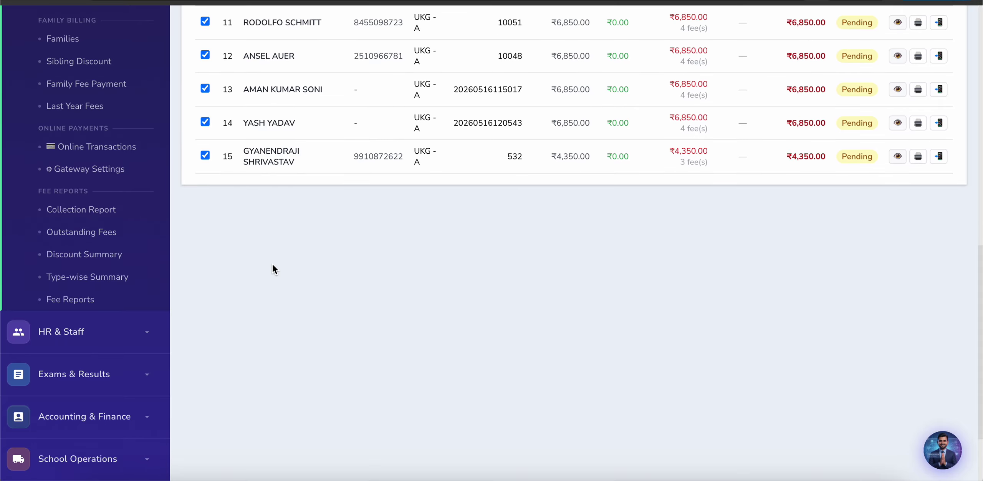
{"action": "scroll", "coordinate": [272, 268], "scroll_direction": "up", "scroll_amount": 10}
{"action": "scroll", "coordinate": [310, 188], "scroll_direction": "down", "scroll_amount": 1}
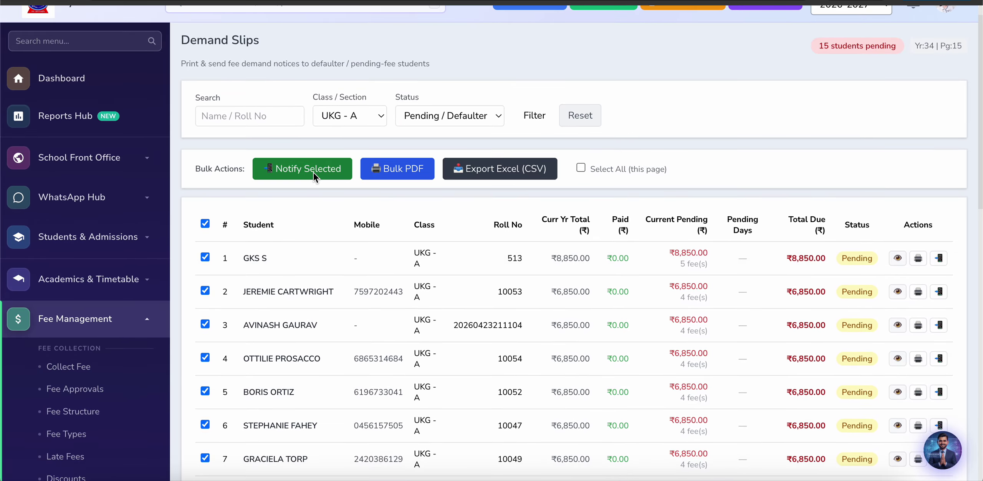
{"action": "left_click", "coordinate": [313, 172]}
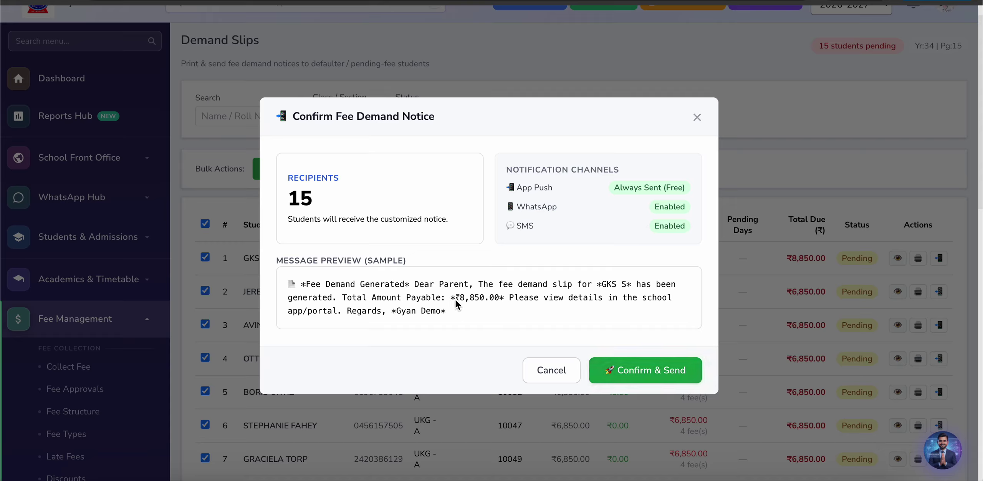
{"action": "left_click", "coordinate": [504, 296]}
{"action": "left_click", "coordinate": [697, 117]}
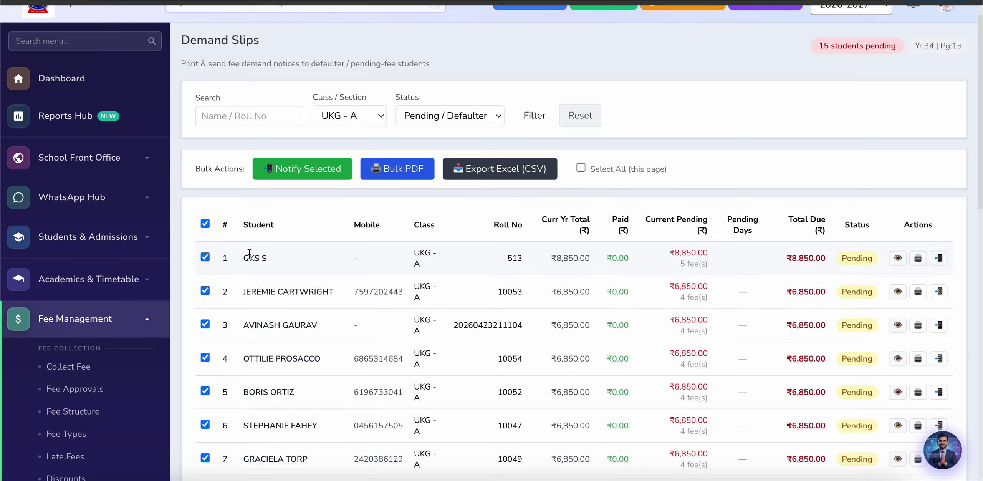
Step: Find Notification Settings by searching the side menu for 'ti' and open it
{"action": "scroll", "coordinate": [101, 156], "scroll_direction": "up", "scroll_amount": 1}
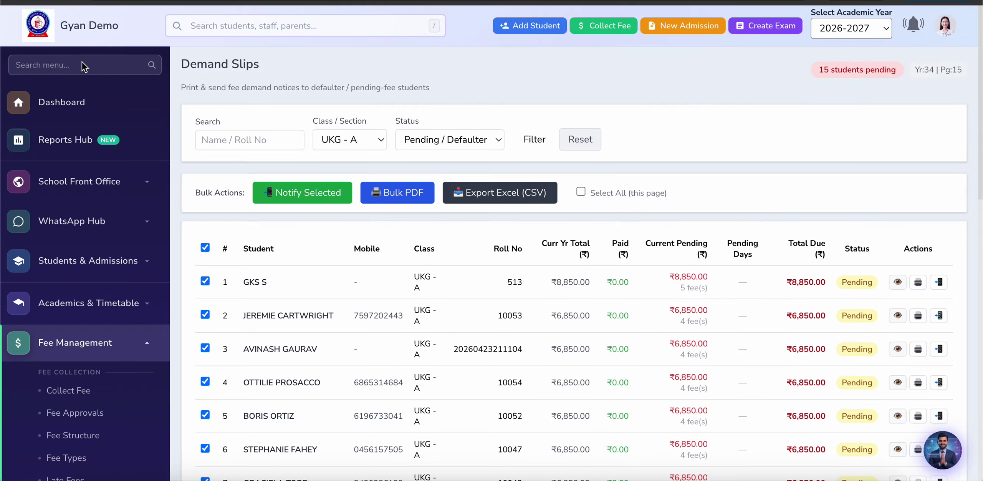
{"action": "left_click", "coordinate": [83, 65]}
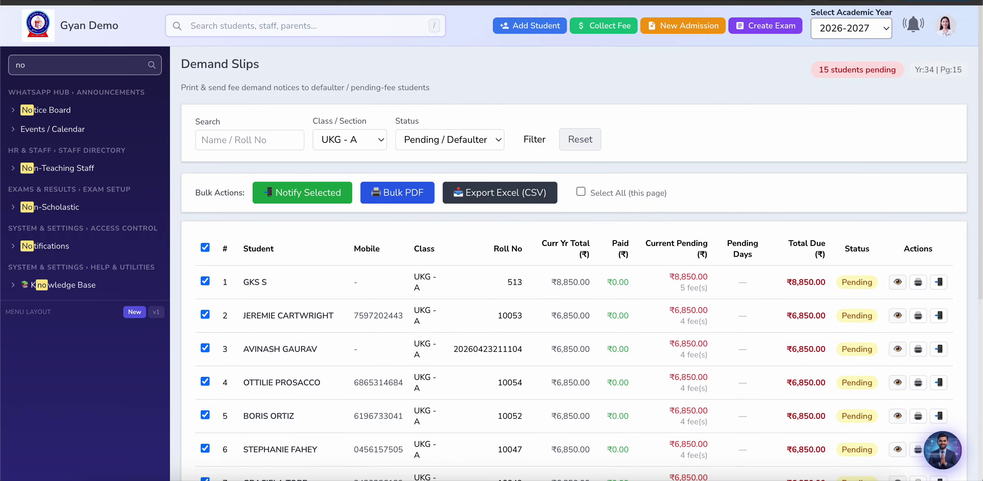
{"action": "type", "text": "ti"}
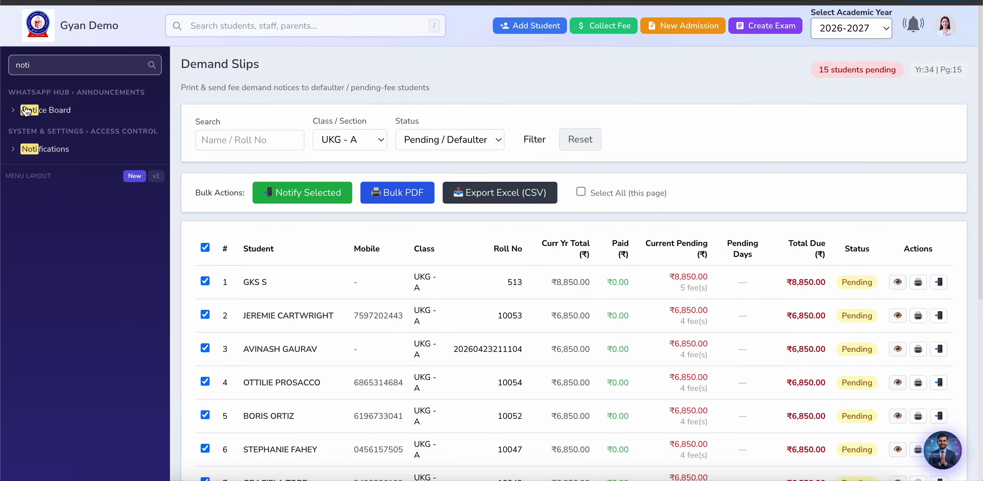
{"action": "left_click", "coordinate": [52, 152]}
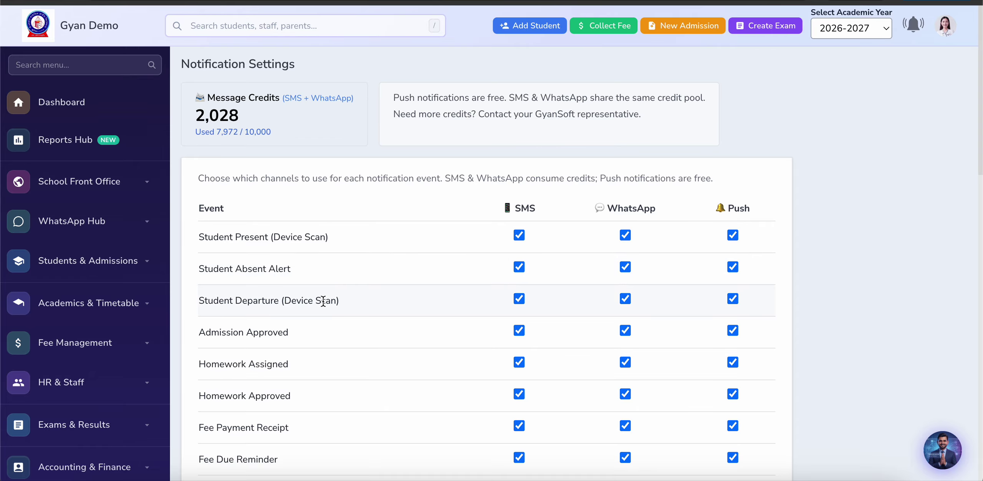
{"action": "scroll", "coordinate": [363, 171], "scroll_direction": "down", "scroll_amount": 4}
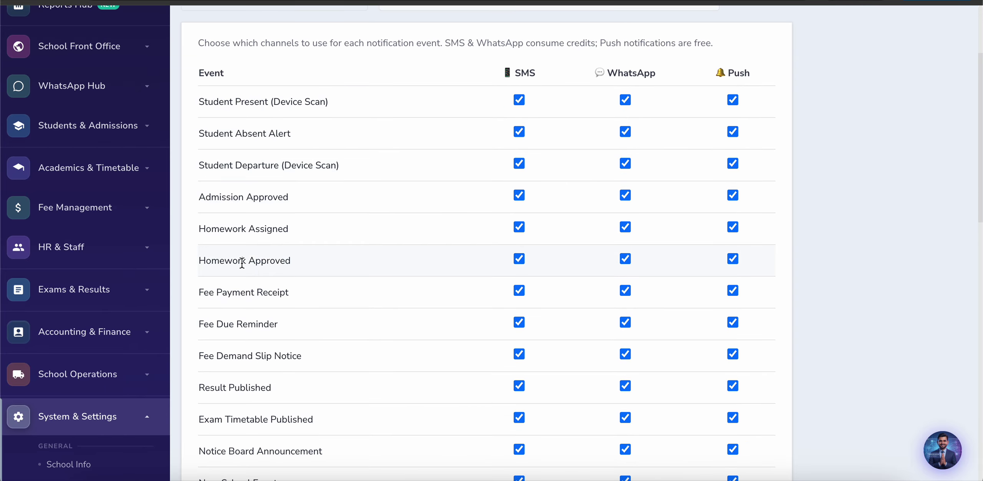
{"action": "scroll", "coordinate": [241, 260], "scroll_direction": "down", "scroll_amount": 2}
{"action": "scroll", "coordinate": [242, 263], "scroll_direction": "down", "scroll_amount": 17}
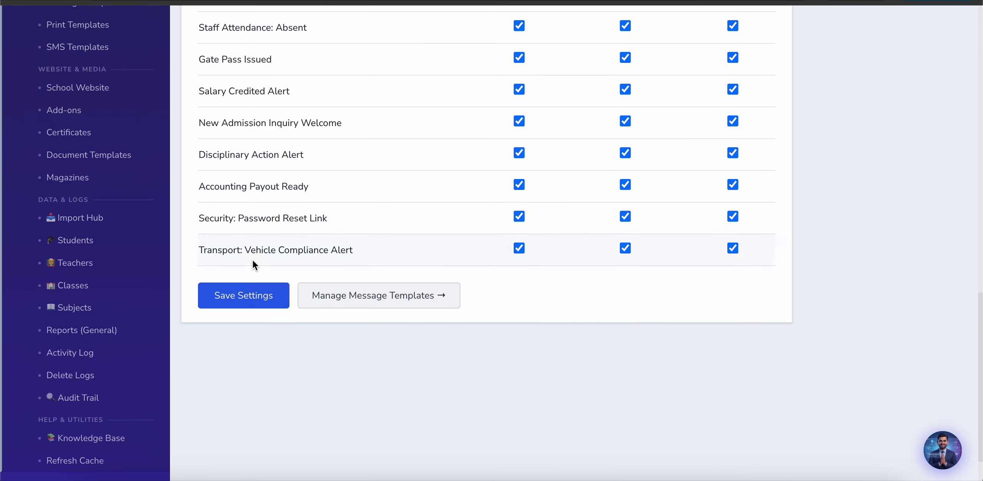
{"action": "scroll", "coordinate": [462, 274], "scroll_direction": "up", "scroll_amount": 12}
{"action": "scroll", "coordinate": [462, 270], "scroll_direction": "up", "scroll_amount": 11}
{"action": "scroll", "coordinate": [589, 193], "scroll_direction": "down", "scroll_amount": 2}
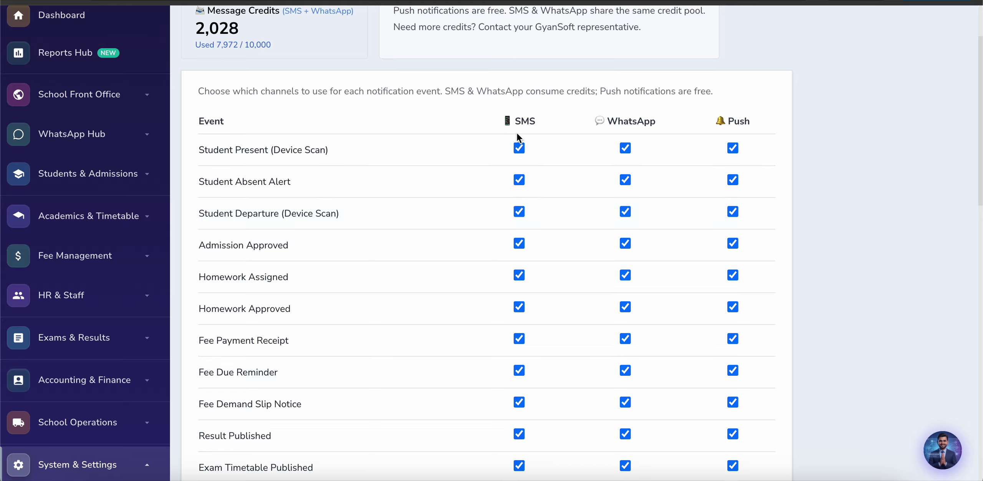
Step: Turn off SMS for attendance, admission, homework, fee, result and exam timetable notifications
{"action": "left_click", "coordinate": [518, 150]}
{"action": "left_click", "coordinate": [519, 181]}
{"action": "left_click", "coordinate": [519, 212]}
{"action": "left_click", "coordinate": [519, 244]}
{"action": "left_click", "coordinate": [519, 307]}
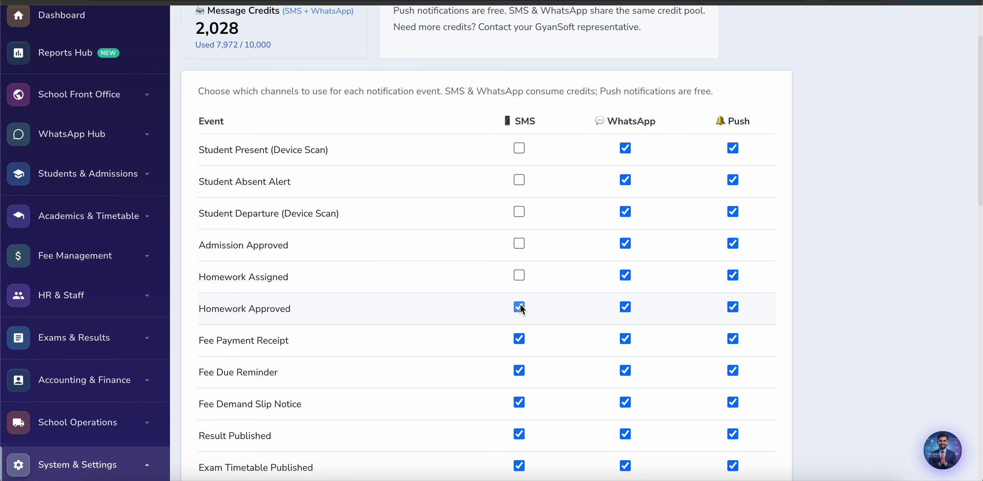
{"action": "left_click", "coordinate": [519, 339]}
{"action": "scroll", "coordinate": [519, 374], "scroll_direction": "down", "scroll_amount": 4}
{"action": "left_click", "coordinate": [519, 251]}
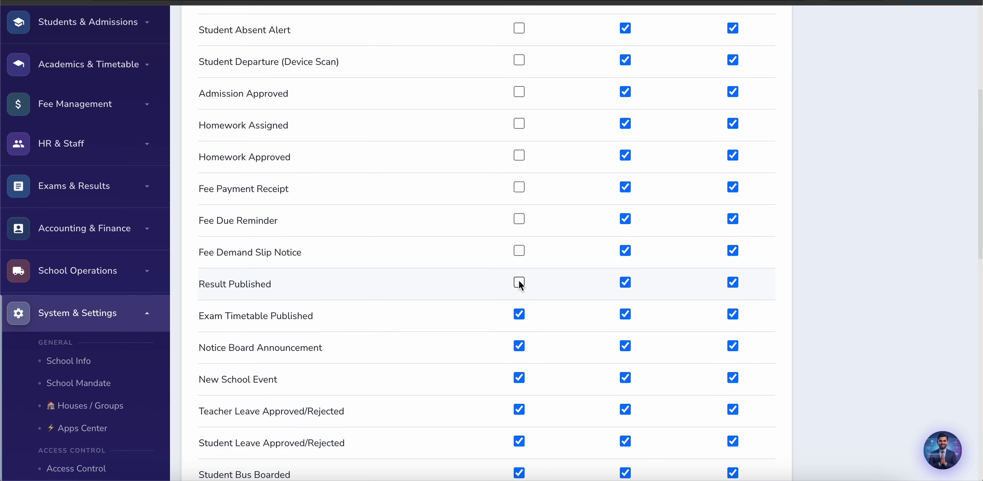
{"action": "left_click", "coordinate": [519, 314]}
{"action": "left_click", "coordinate": [519, 346]}
Step: Turn off SMS for the remaining events, New School Event through Transport: Vehicle Compliance Alert
{"action": "scroll", "coordinate": [519, 348], "scroll_direction": "down", "scroll_amount": 4}
{"action": "left_click", "coordinate": [519, 218]}
{"action": "left_click", "coordinate": [519, 250]}
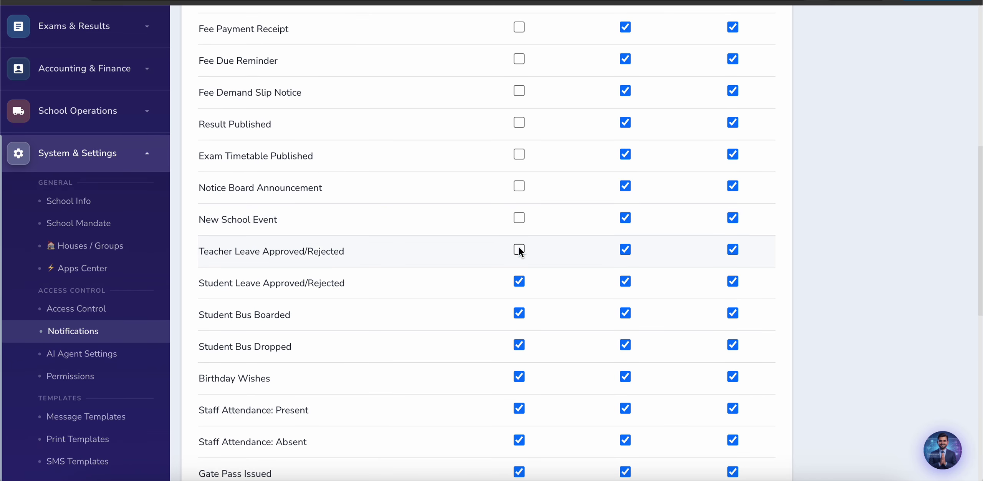
{"action": "left_click", "coordinate": [519, 282]}
{"action": "left_click", "coordinate": [519, 313]}
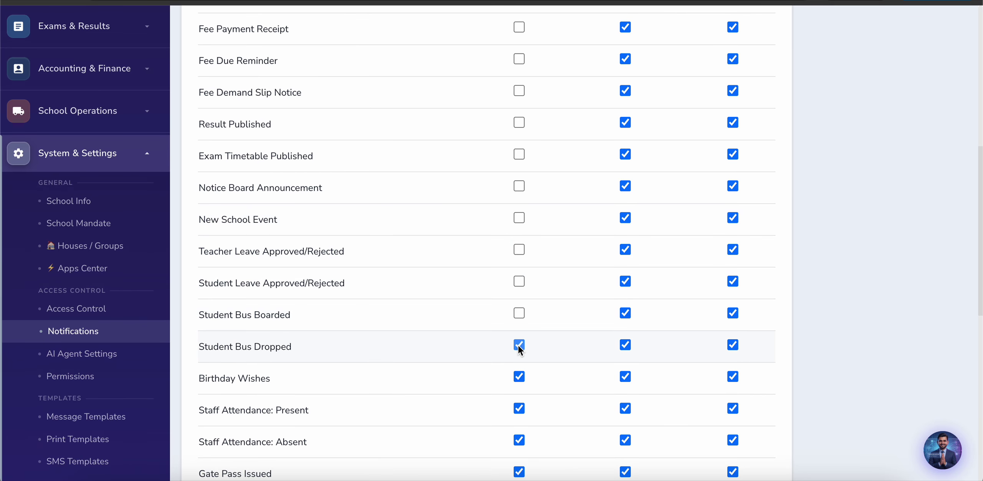
{"action": "scroll", "coordinate": [519, 347], "scroll_direction": "down", "scroll_amount": 3}
{"action": "left_click", "coordinate": [519, 263]}
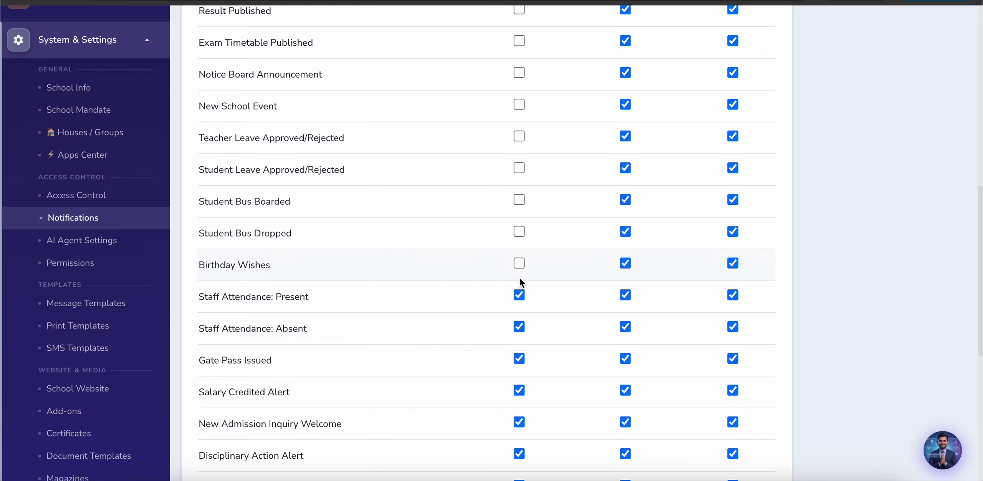
{"action": "left_click", "coordinate": [519, 296]}
{"action": "left_click", "coordinate": [519, 327]}
{"action": "left_click", "coordinate": [519, 358]}
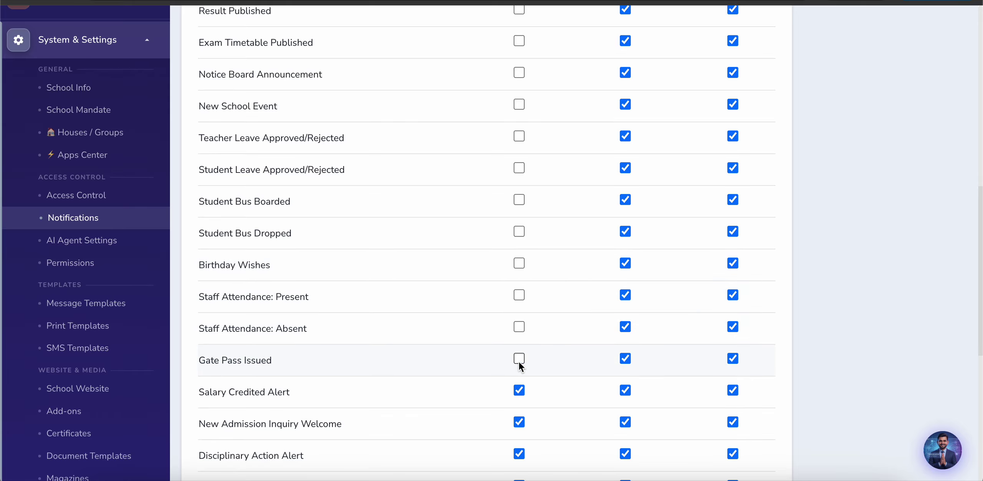
{"action": "left_click", "coordinate": [519, 391]}
{"action": "left_click", "coordinate": [519, 422]}
{"action": "scroll", "coordinate": [518, 419], "scroll_direction": "down", "scroll_amount": 3}
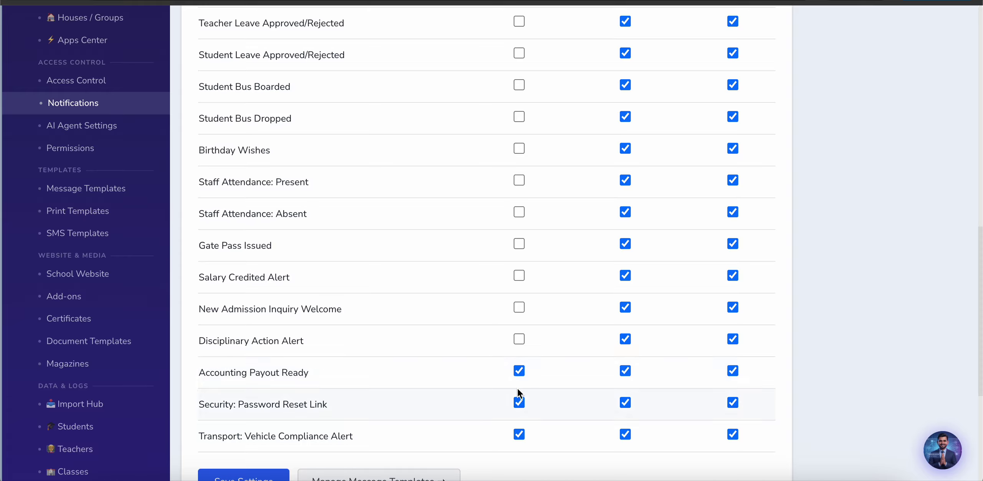
{"action": "left_click", "coordinate": [519, 371]}
{"action": "left_click", "coordinate": [519, 403]}
{"action": "left_click", "coordinate": [519, 434]}
{"action": "scroll", "coordinate": [399, 436], "scroll_direction": "down", "scroll_amount": 6}
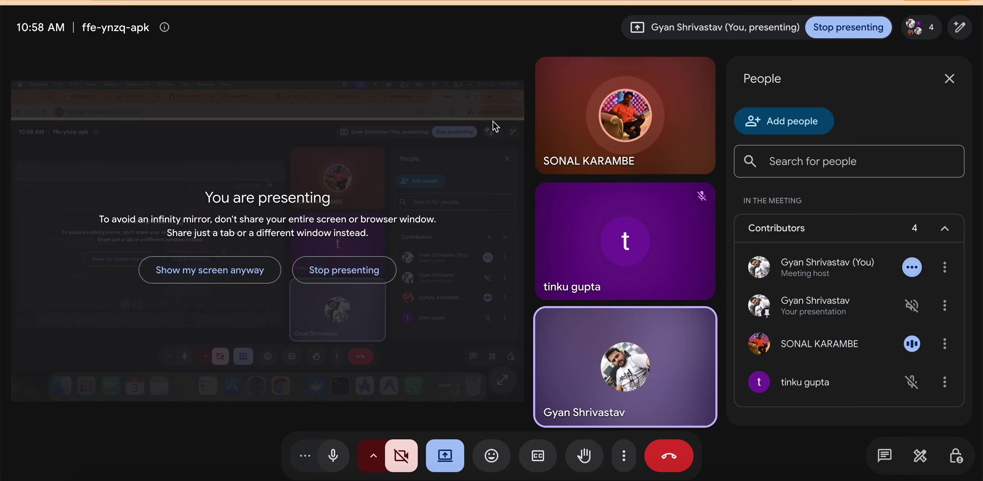
Step: Return from the Google Meet window to the ERP's Notification Settings page
{"action": "key", "text": "super+grave"}
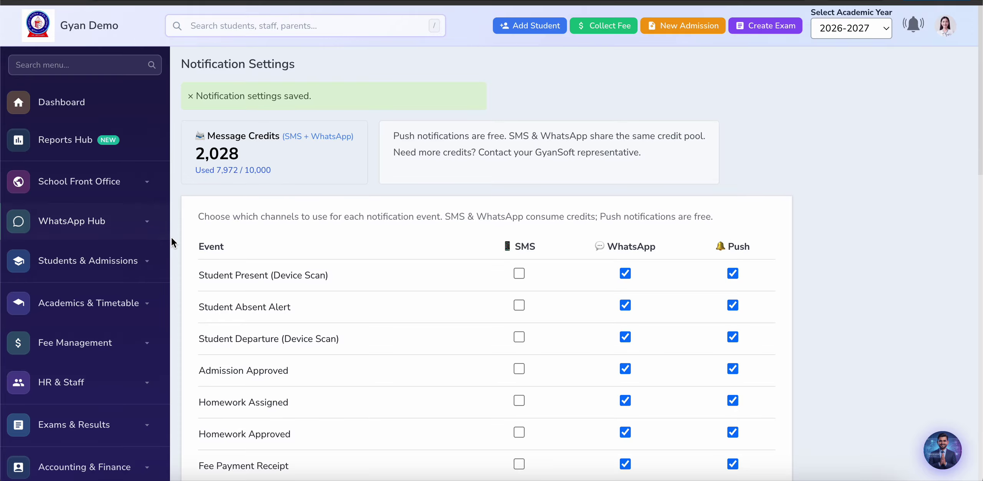
Step: Expand Fee Management in the sidebar and open the Fee Ledger student list
{"action": "scroll", "coordinate": [173, 238], "scroll_direction": "down", "scroll_amount": 5}
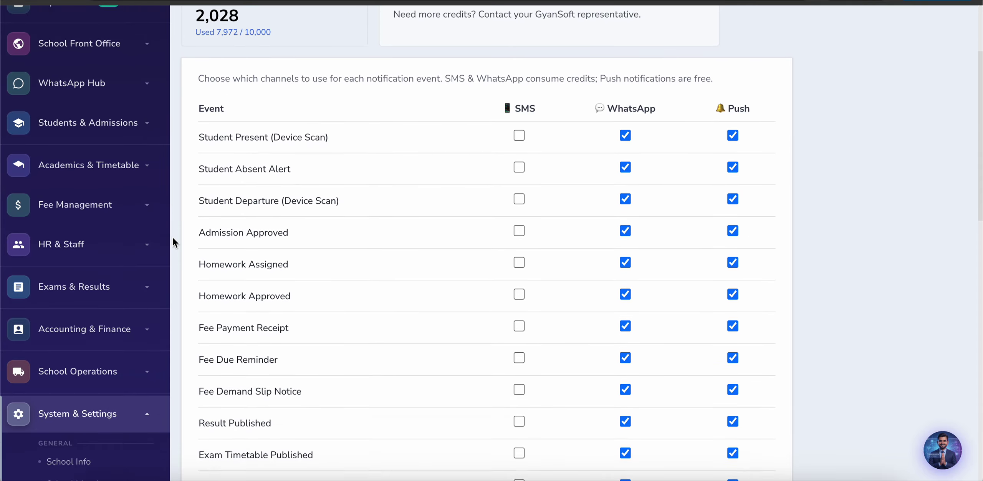
{"action": "scroll", "coordinate": [172, 237], "scroll_direction": "up", "scroll_amount": 3}
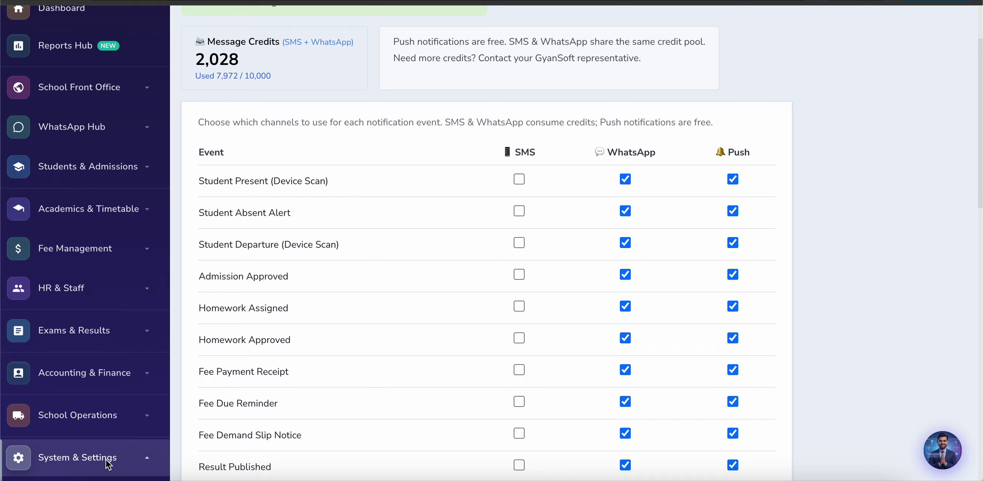
{"action": "left_click", "coordinate": [126, 251]}
{"action": "scroll", "coordinate": [77, 384], "scroll_direction": "down", "scroll_amount": 5}
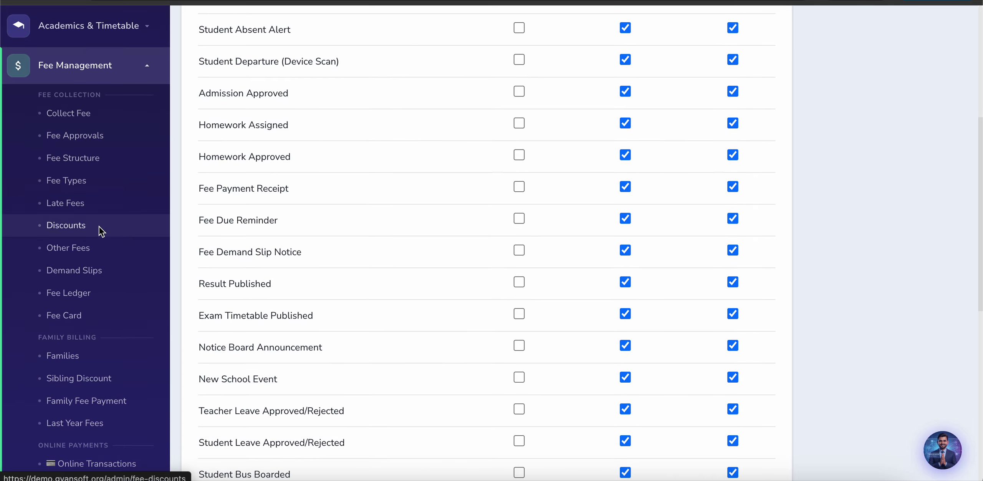
{"action": "left_click", "coordinate": [167, 272]}
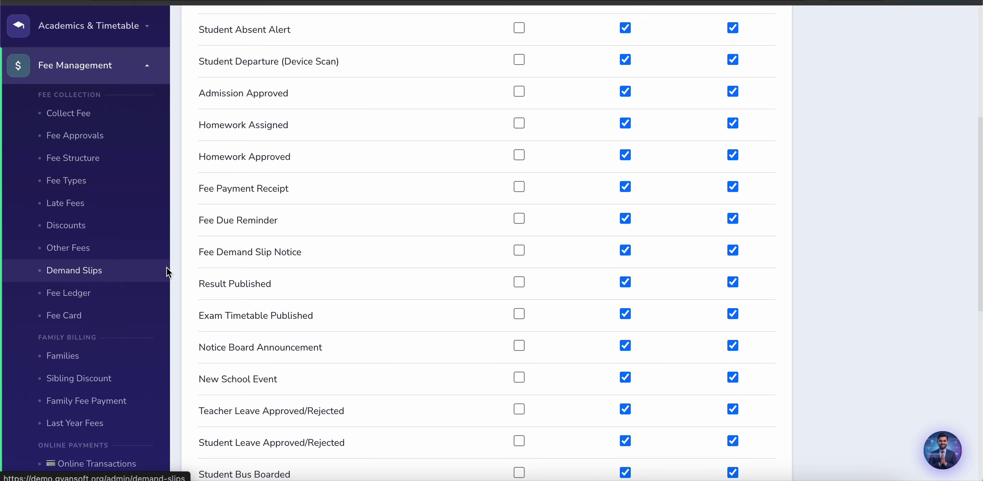
Step: Open a student's fee ledger and bring up the amendment form for the ₹450 examination fee
{"action": "scroll", "coordinate": [168, 273], "scroll_direction": "down", "scroll_amount": 2}
{"action": "scroll", "coordinate": [169, 273], "scroll_direction": "down", "scroll_amount": 3}
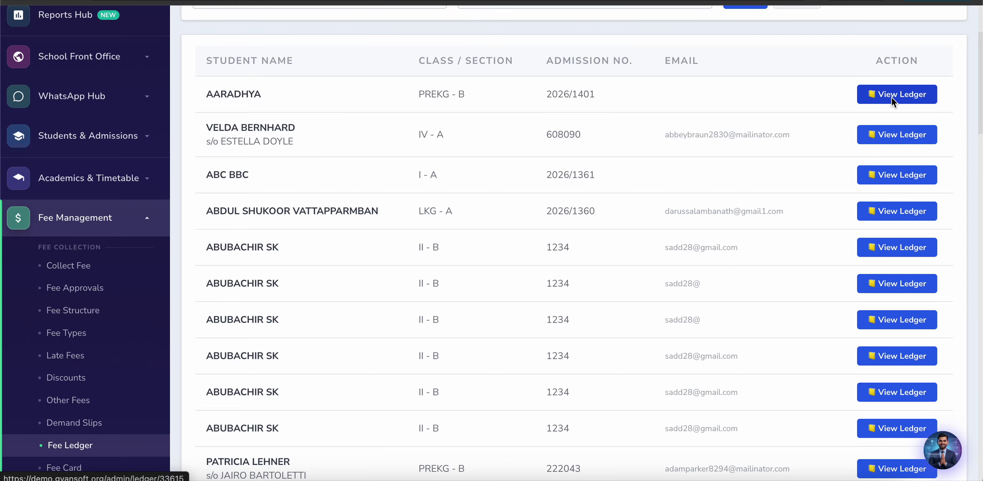
{"action": "left_click", "coordinate": [447, 154]}
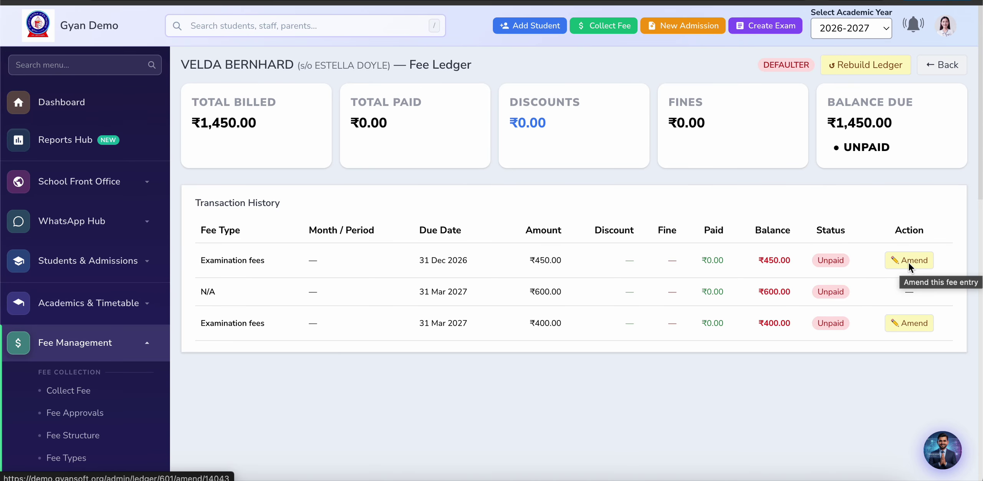
{"action": "left_click", "coordinate": [908, 261]}
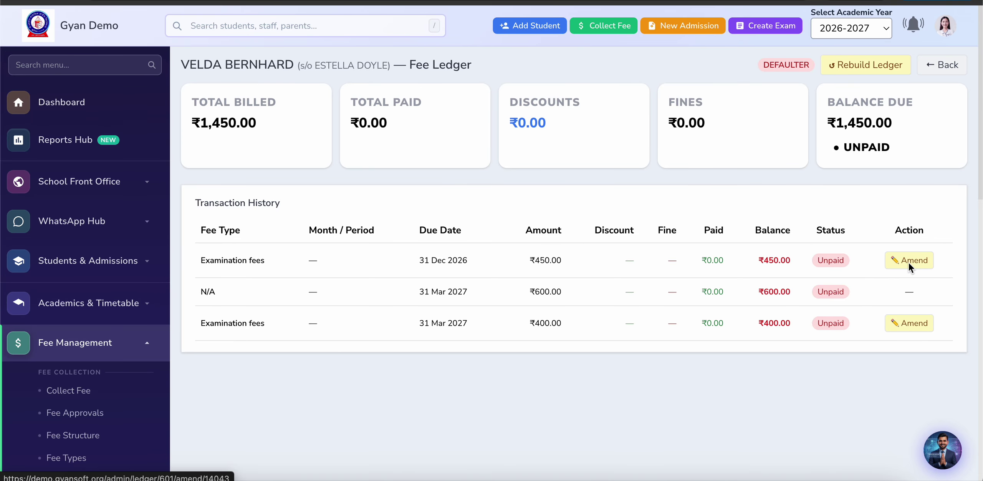
{"action": "scroll", "coordinate": [418, 295], "scroll_direction": "down", "scroll_amount": 6}
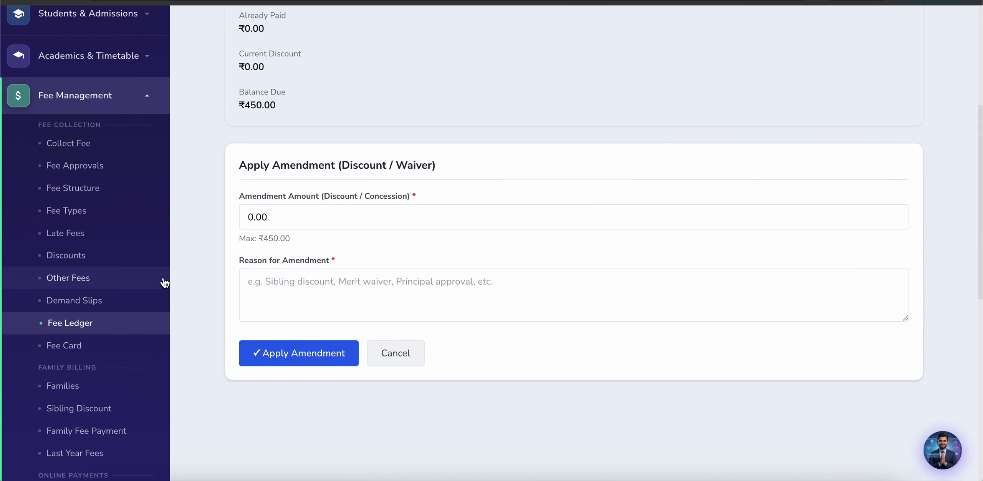
{"action": "scroll", "coordinate": [165, 283], "scroll_direction": "up", "scroll_amount": 1}
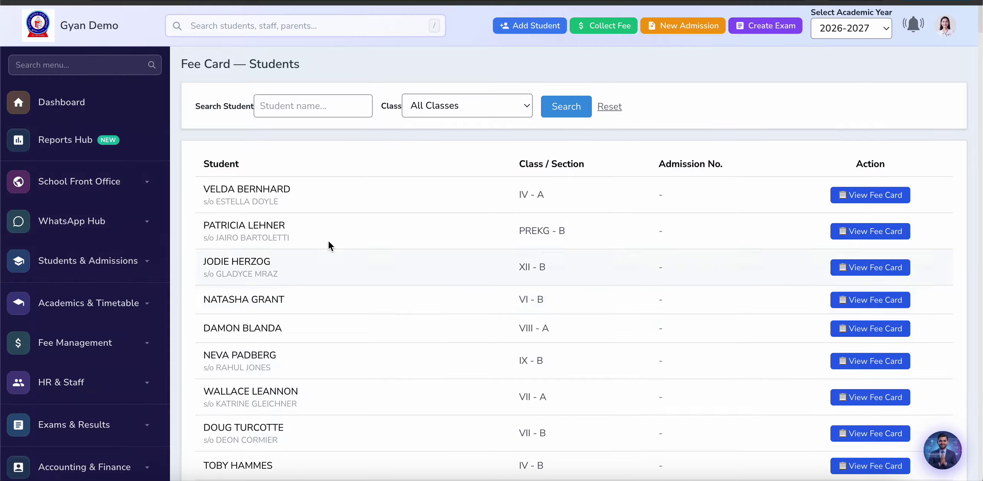
Step: Open the first student's fee card from the Fee Card student list
{"action": "scroll", "coordinate": [628, 299], "scroll_direction": "down", "scroll_amount": 20}
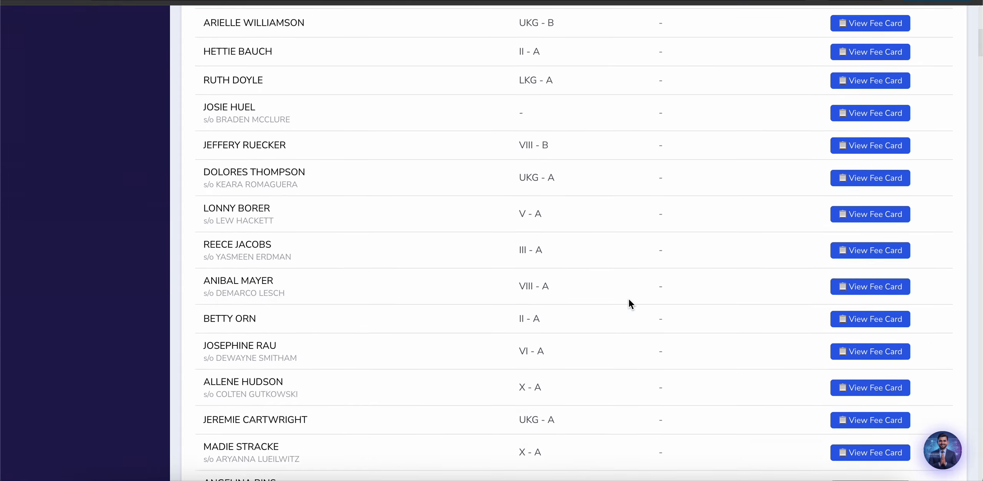
{"action": "scroll", "coordinate": [629, 299], "scroll_direction": "up", "scroll_amount": 20}
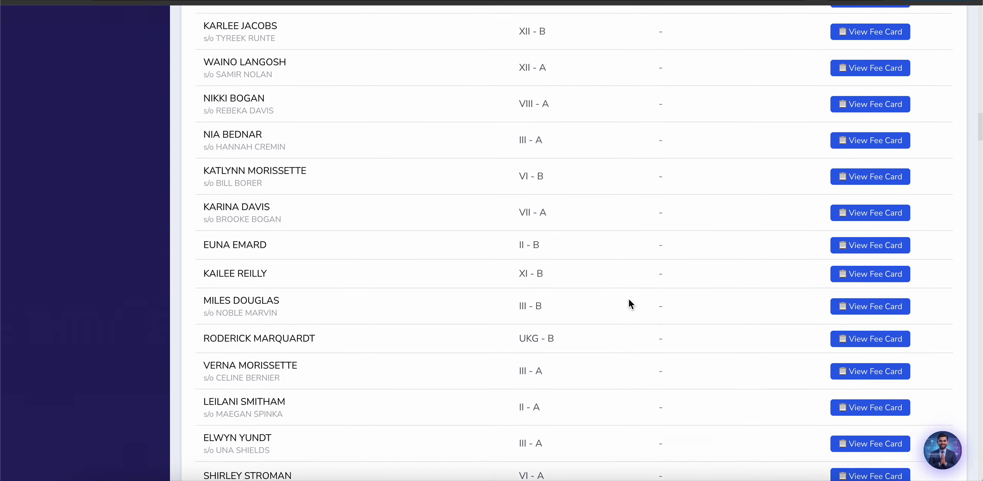
{"action": "scroll", "coordinate": [628, 299], "scroll_direction": "down", "scroll_amount": 1}
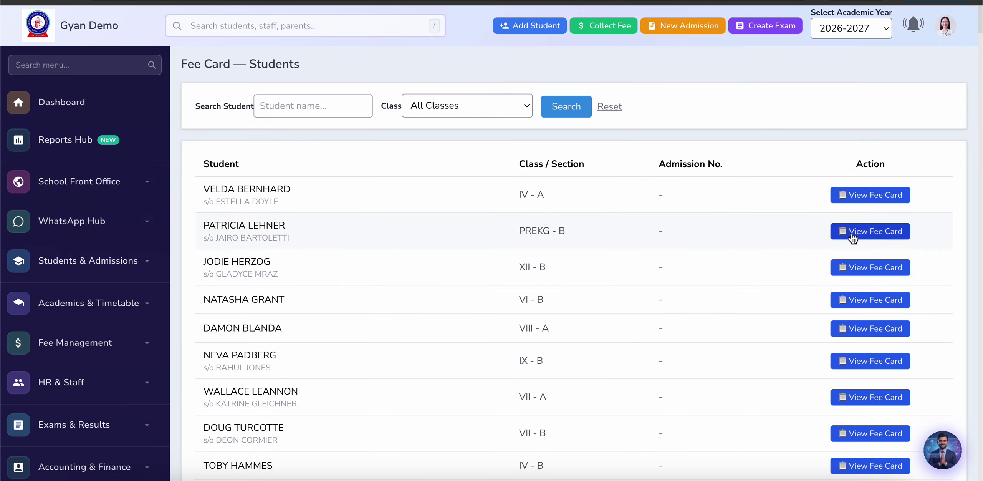
{"action": "left_click", "coordinate": [874, 195]}
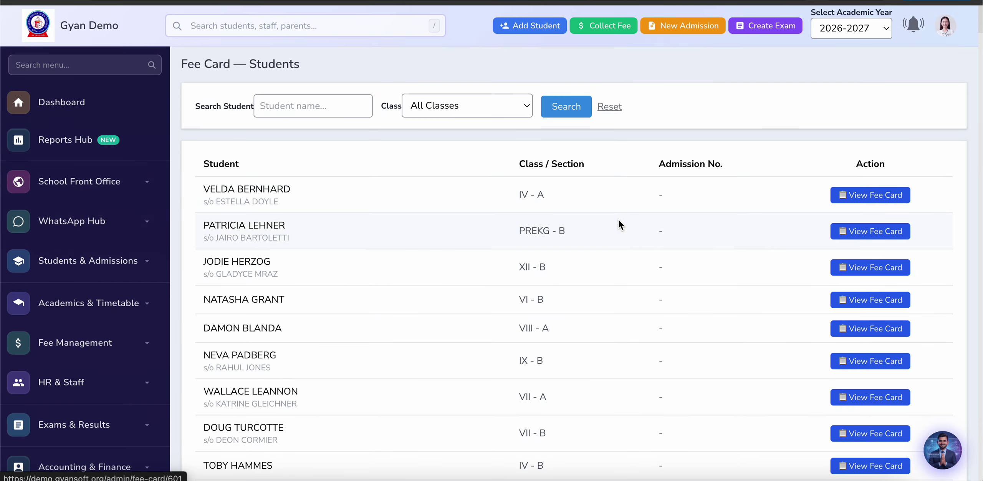
Step: Review the fee card's examination fees (₹850 total, ₹850 due), then switch to the video call
{"action": "scroll", "coordinate": [371, 303], "scroll_direction": "down", "scroll_amount": 4}
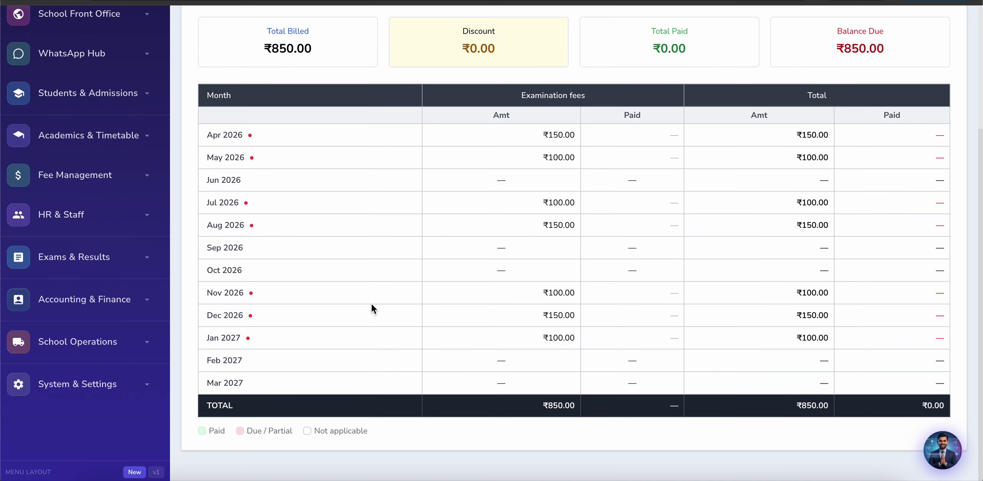
{"action": "scroll", "coordinate": [371, 303], "scroll_direction": "up", "scroll_amount": 4}
{"action": "scroll", "coordinate": [371, 303], "scroll_direction": "down", "scroll_amount": 4}
{"action": "scroll", "coordinate": [371, 302], "scroll_direction": "down", "scroll_amount": 1}
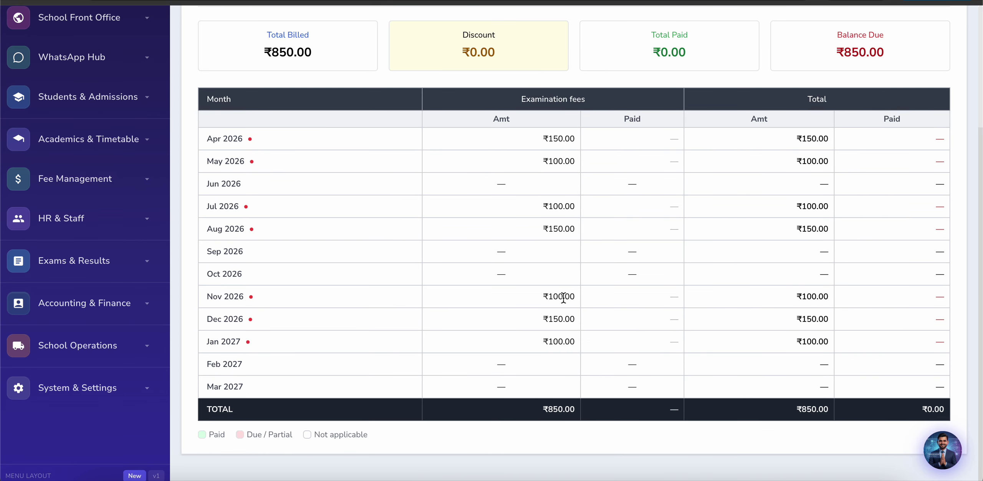
{"action": "scroll", "coordinate": [564, 297], "scroll_direction": "down", "scroll_amount": 1}
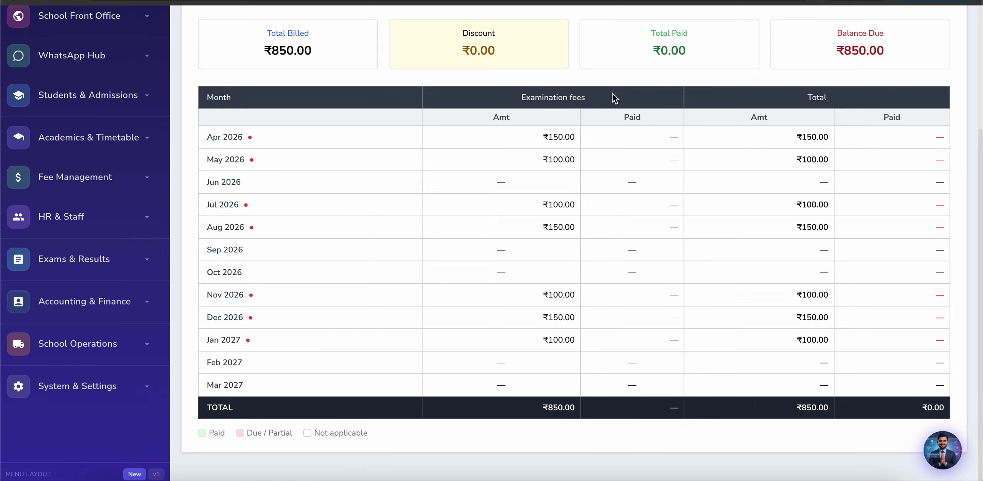
{"action": "left_click", "coordinate": [653, 1]}
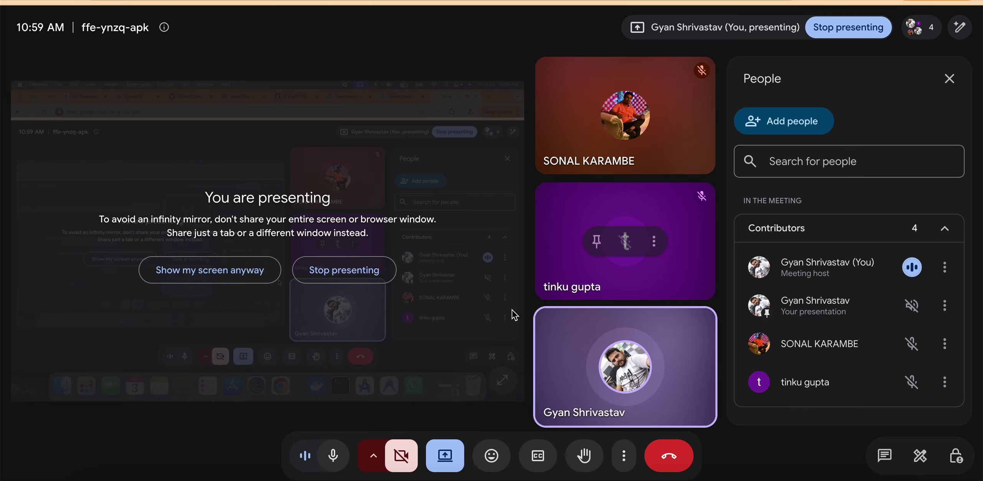
Step: Mute and unmute the microphone in Meet, then return to the ERP's Home Work page
{"action": "mouse_move", "coordinate": [330, 456]}
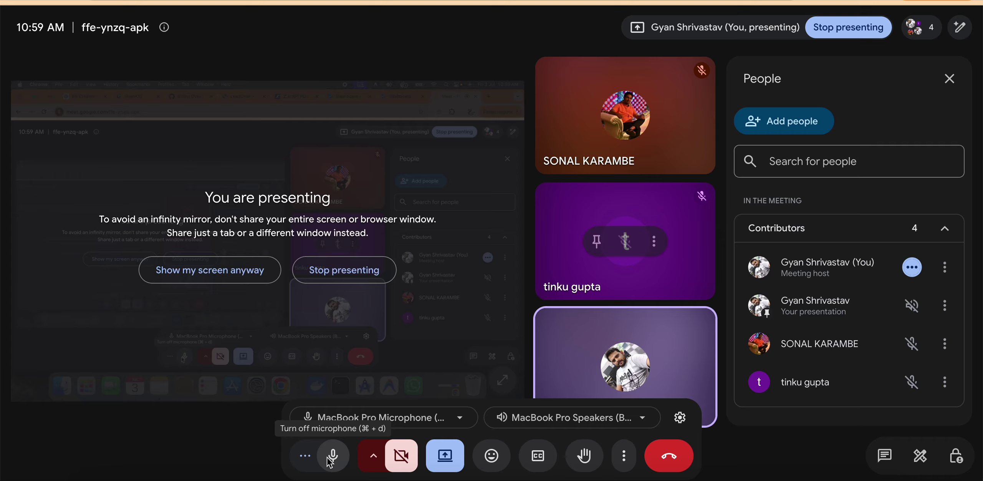
{"action": "left_click", "coordinate": [330, 459]}
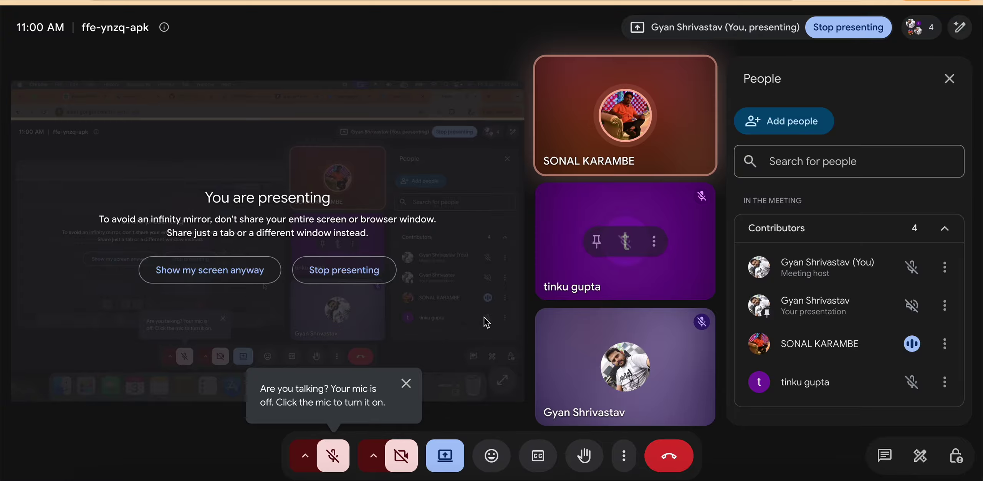
{"action": "left_click", "coordinate": [332, 460]}
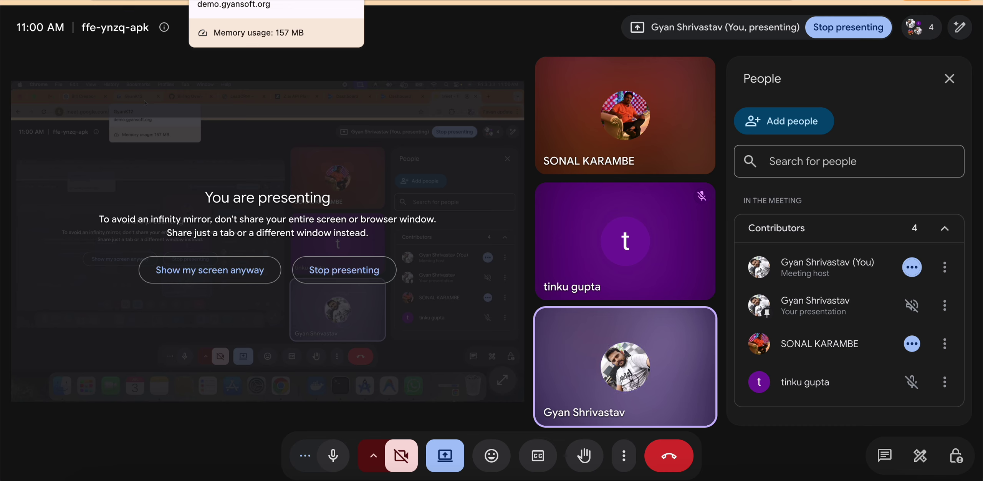
{"action": "left_click", "coordinate": [244, 0]}
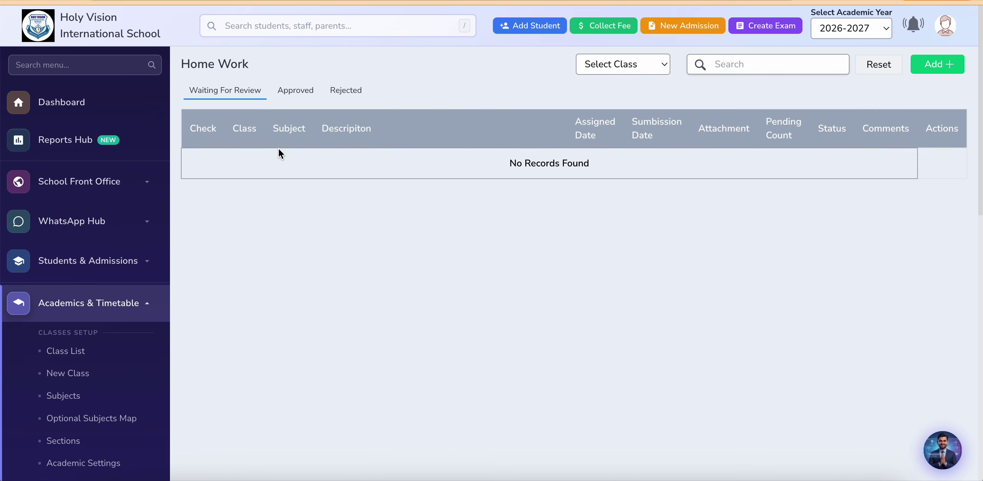
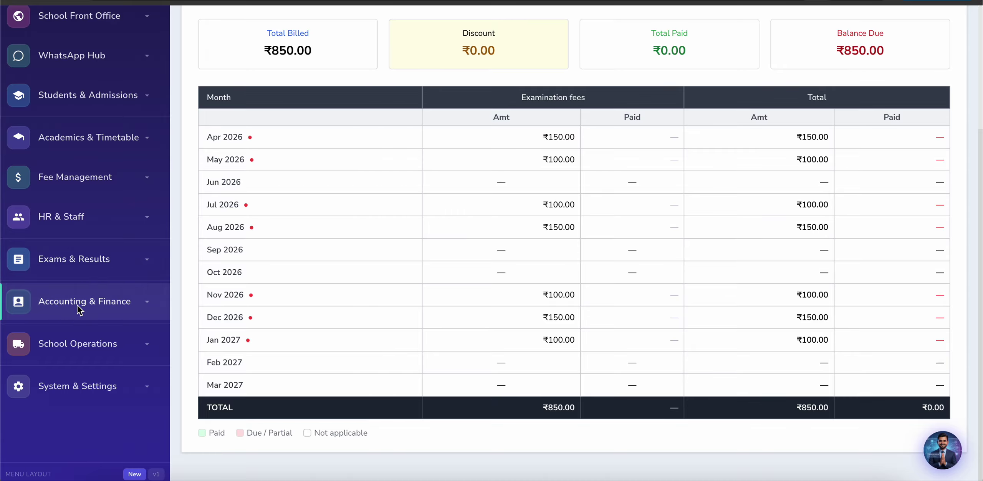
Step: Open the Families list under Fee Management and jump to its last page, 25
{"action": "left_click", "coordinate": [99, 187]}
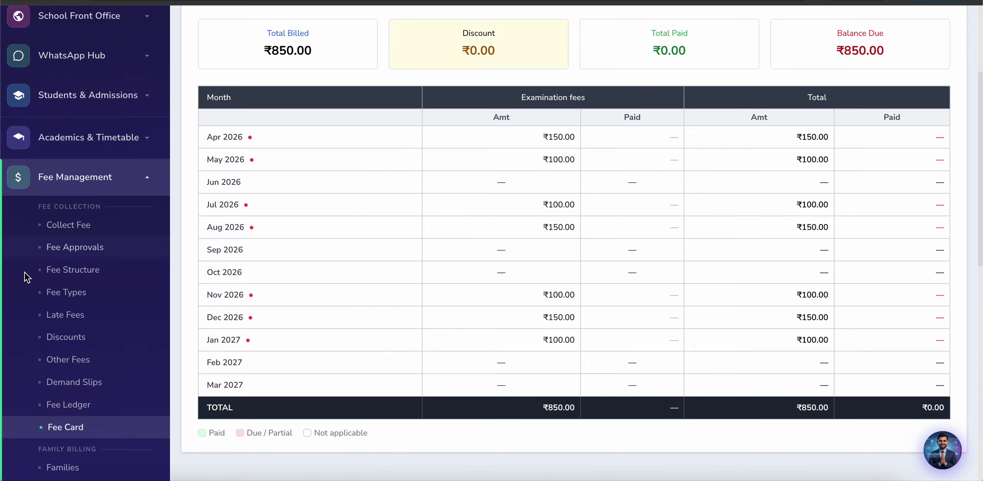
{"action": "scroll", "coordinate": [18, 300], "scroll_direction": "down", "scroll_amount": 4}
{"action": "scroll", "coordinate": [52, 396], "scroll_direction": "down", "scroll_amount": 4}
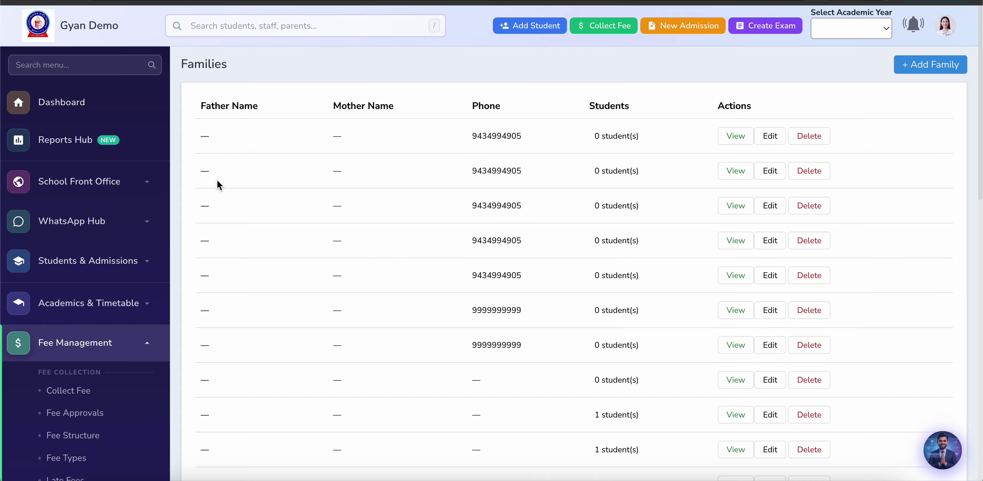
{"action": "scroll", "coordinate": [229, 295], "scroll_direction": "down", "scroll_amount": 5}
{"action": "scroll", "coordinate": [229, 295], "scroll_direction": "down", "scroll_amount": 3}
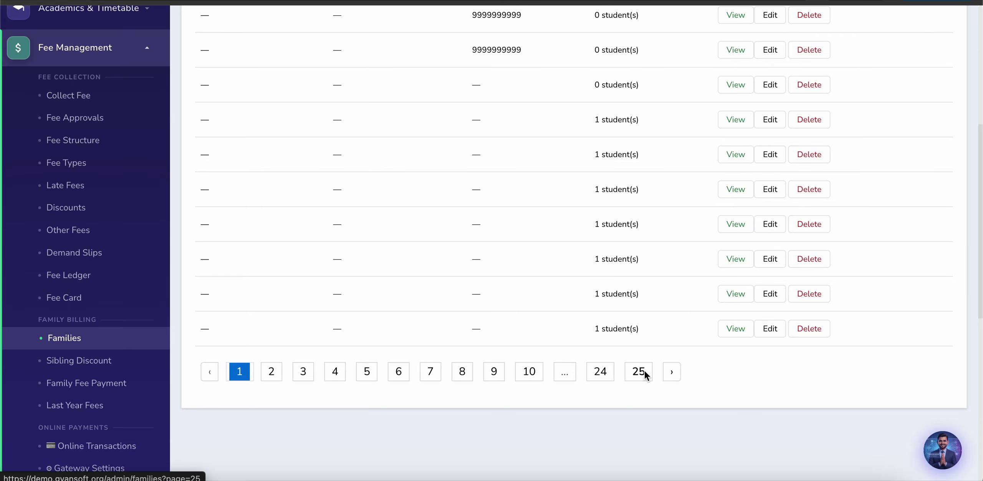
{"action": "left_click", "coordinate": [648, 369]}
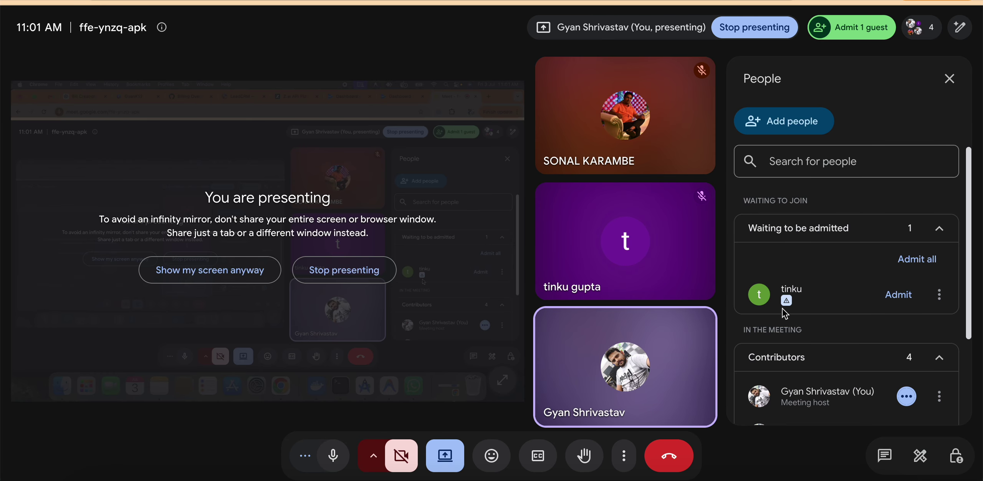
Step: Admit the waiting guest into the Meet call, check a tile's options, then return to the ERP
{"action": "mouse_move", "coordinate": [787, 301]}
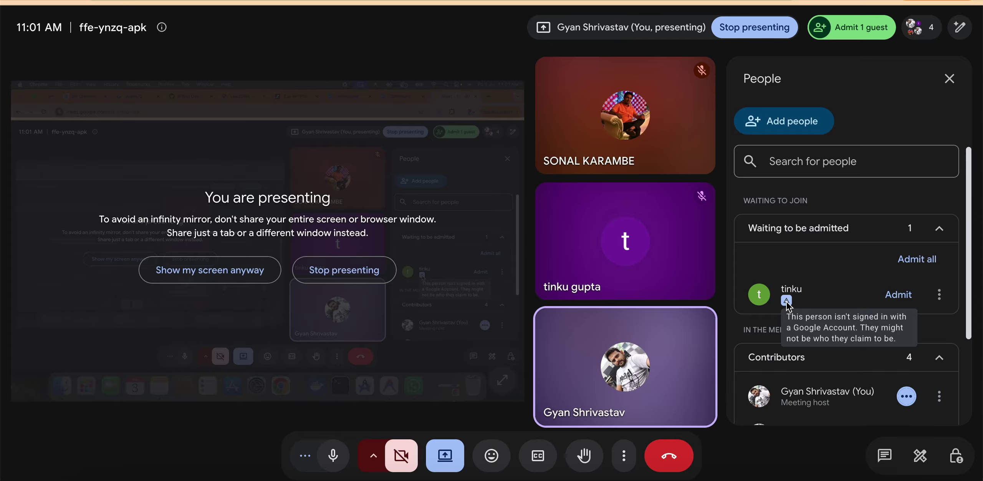
{"action": "left_click", "coordinate": [899, 295]}
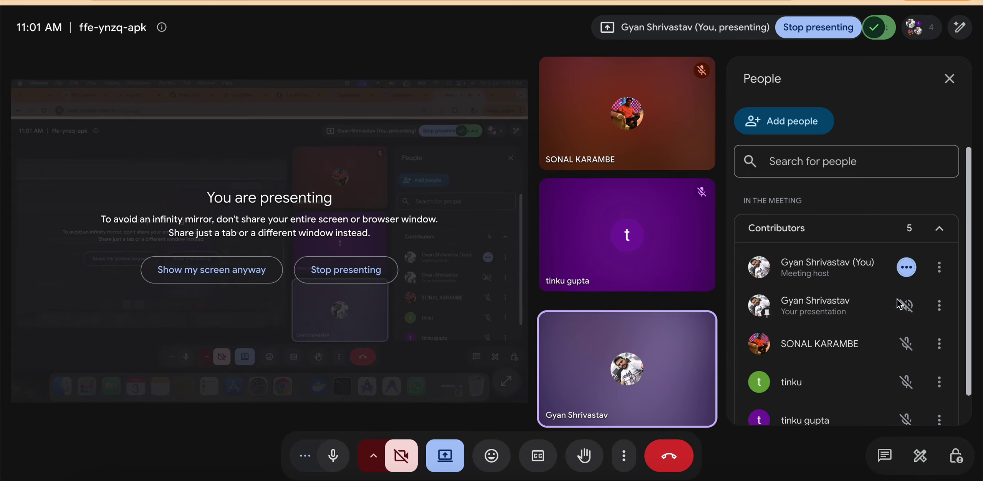
{"action": "mouse_move", "coordinate": [634, 318]}
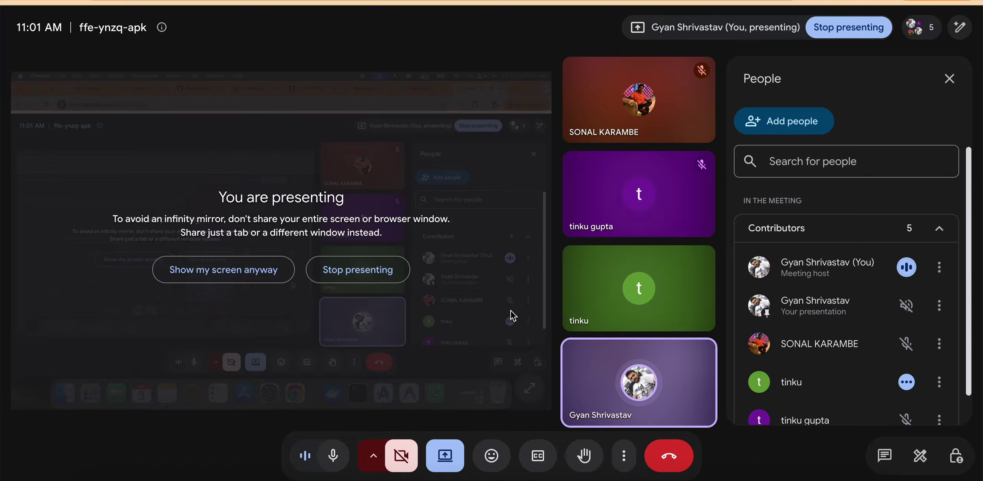
{"action": "mouse_move", "coordinate": [668, 198]}
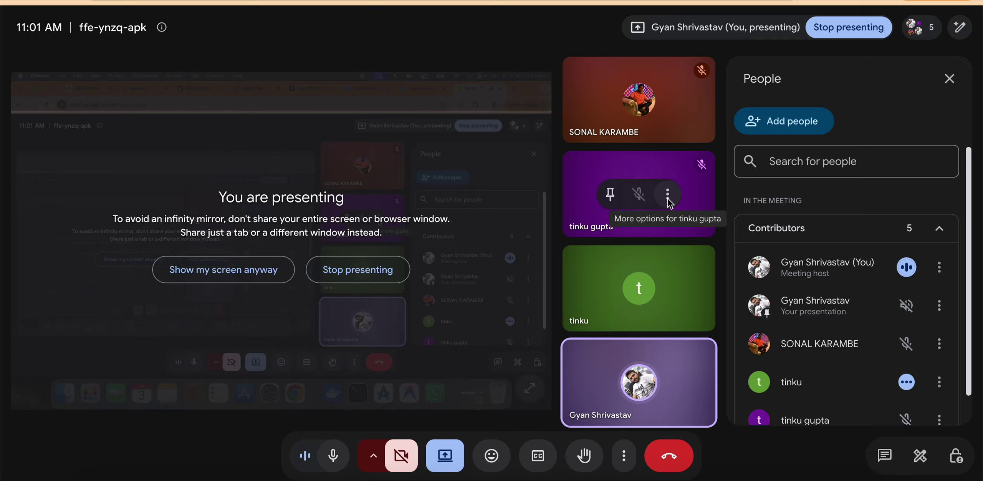
{"action": "left_click", "coordinate": [668, 196]}
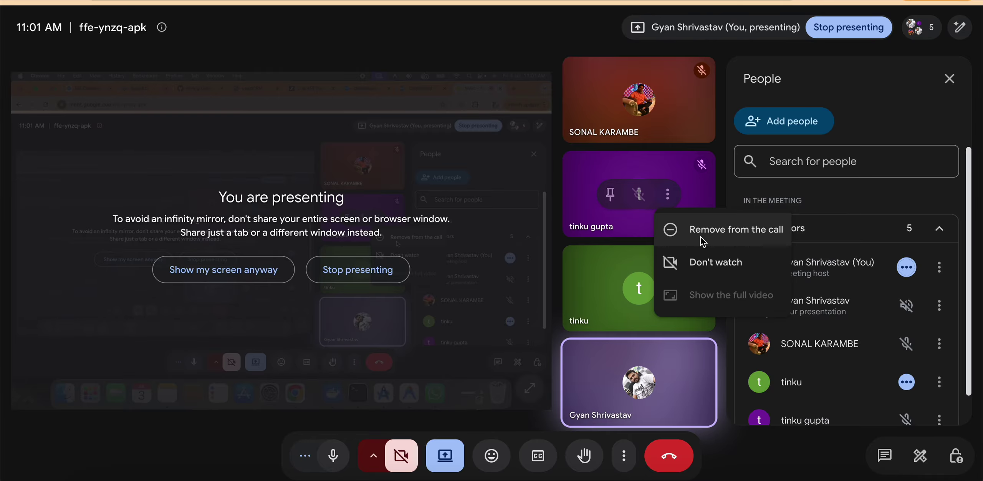
{"action": "left_click", "coordinate": [567, 240]}
{"action": "key", "text": "super+grave"}
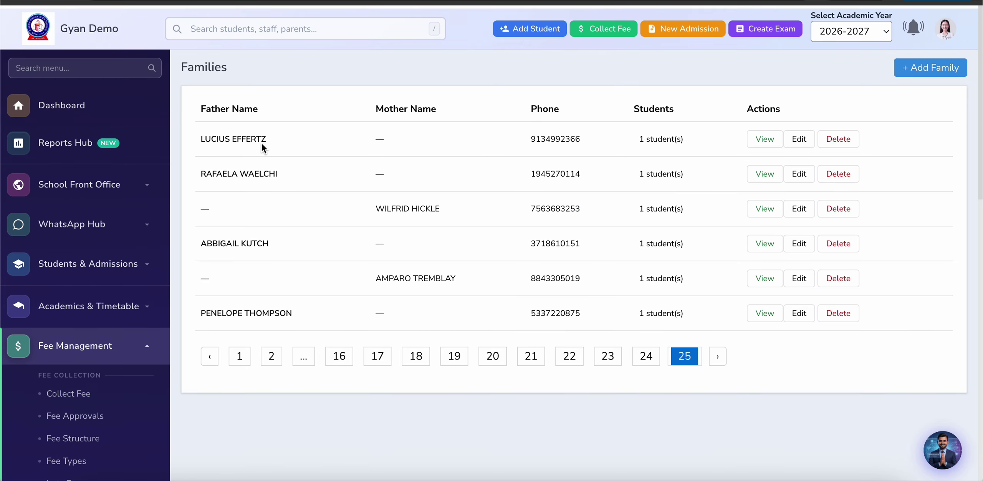
Step: Open the Sibling Discount Policies page and start a new policy
{"action": "scroll", "coordinate": [307, 261], "scroll_direction": "down", "scroll_amount": 2}
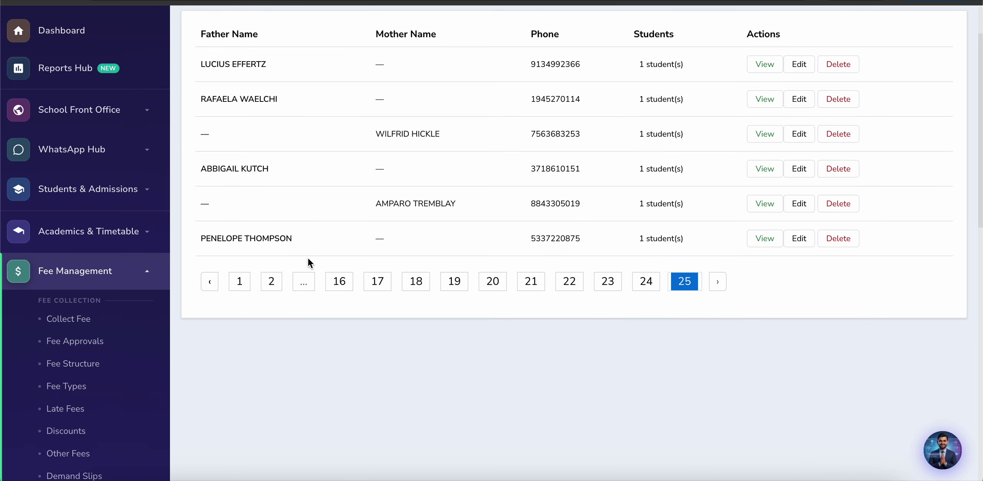
{"action": "scroll", "coordinate": [66, 379], "scroll_direction": "down", "scroll_amount": 10}
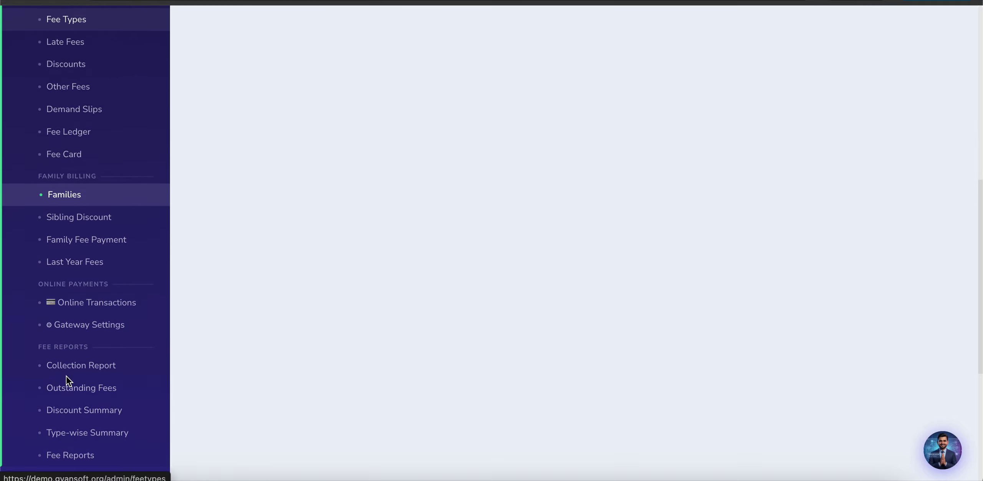
{"action": "scroll", "coordinate": [66, 377], "scroll_direction": "up", "scroll_amount": 2}
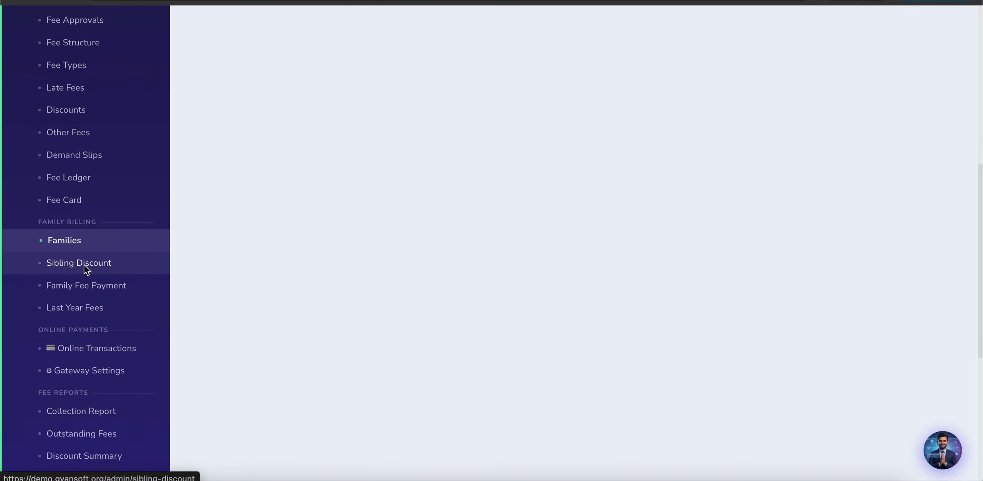
{"action": "left_click", "coordinate": [83, 265]}
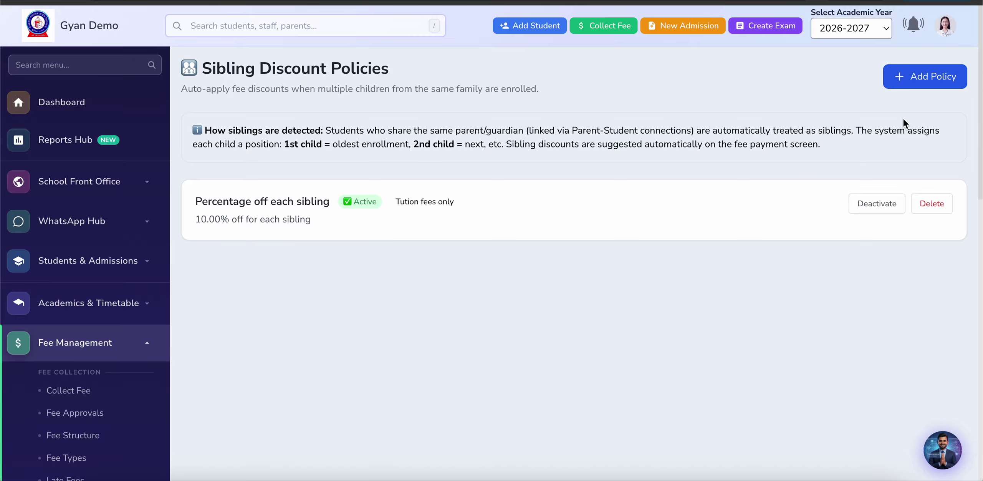
{"action": "left_click", "coordinate": [922, 78]}
Step: Draft a 2nd-child-onwards discount of 20% applying to All Fee Types
{"action": "scroll", "coordinate": [370, 273], "scroll_direction": "down", "scroll_amount": 2}
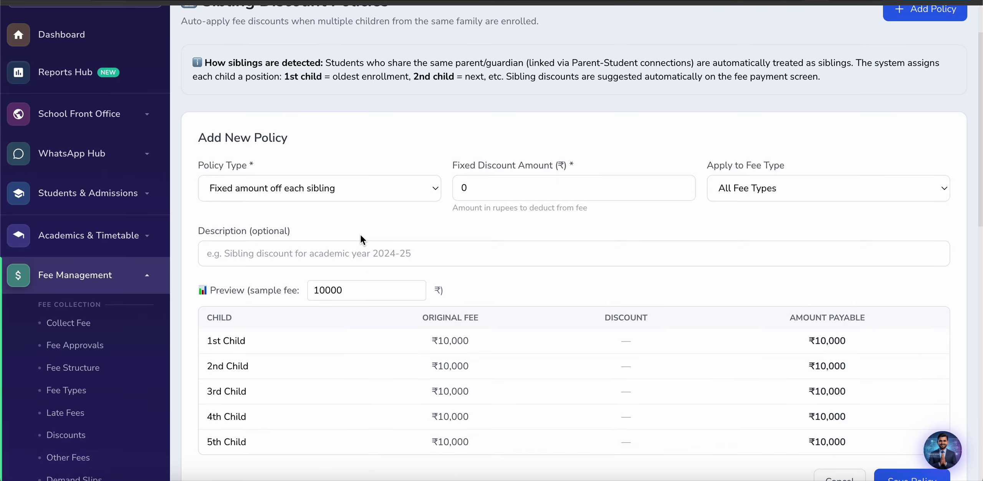
{"action": "left_click", "coordinate": [344, 190]}
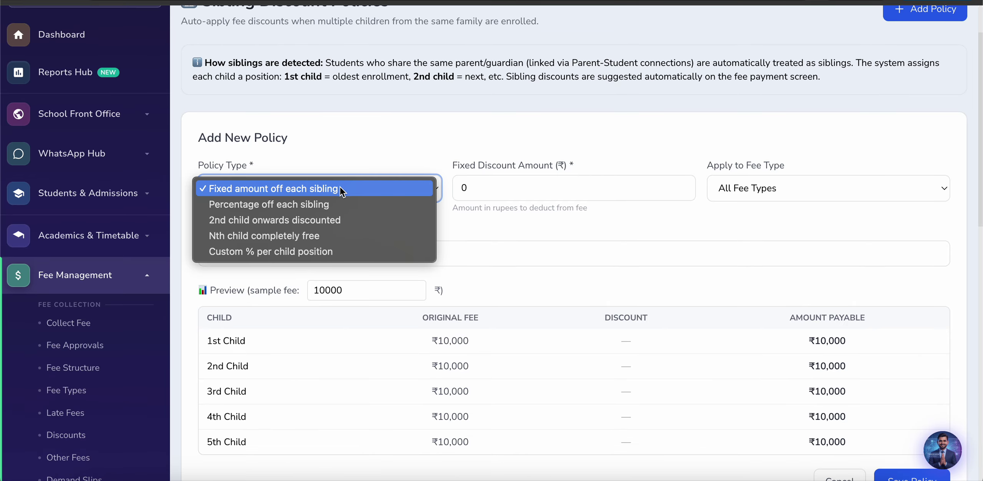
{"action": "left_click", "coordinate": [292, 221]}
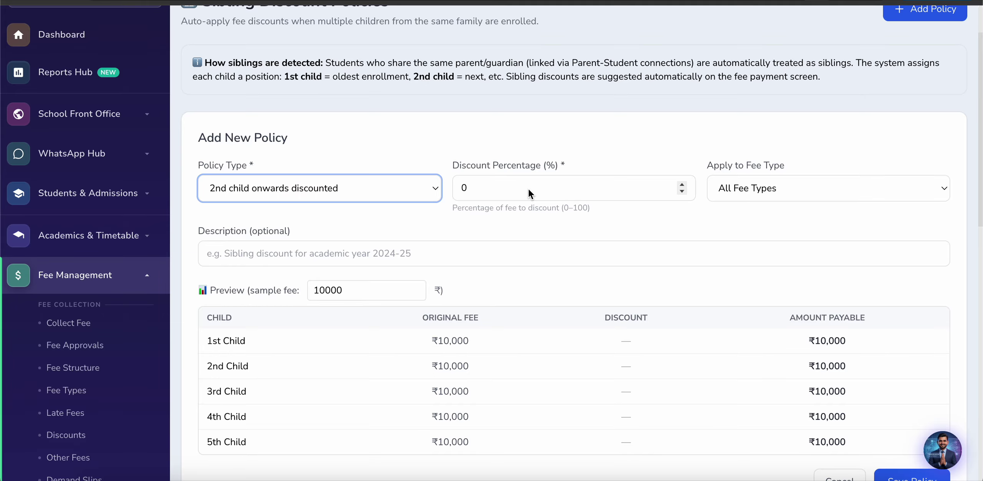
{"action": "left_click", "coordinate": [531, 192]}
{"action": "key", "text": "BackSpace"}
{"action": "type", "text": "1"}
{"action": "key", "text": "BackSpace"}
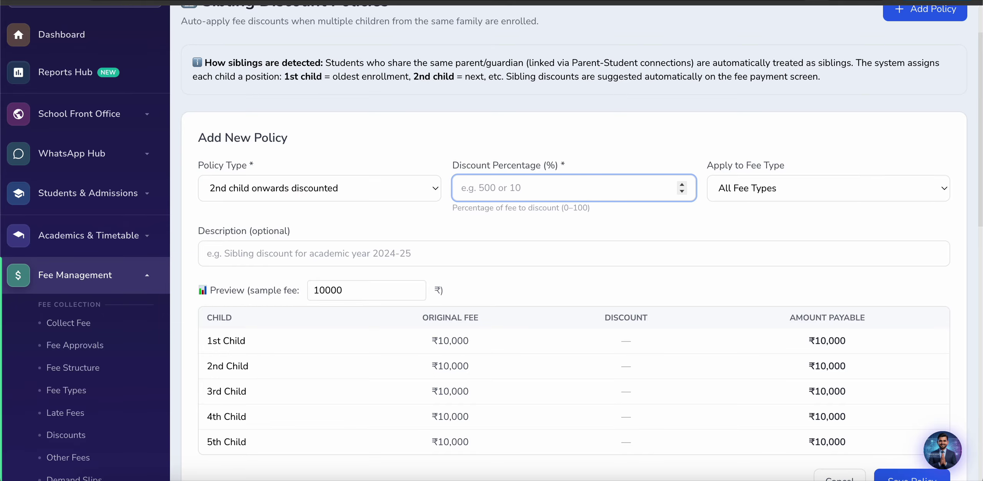
{"action": "type", "text": "2000"}
{"action": "left_click", "coordinate": [782, 190]}
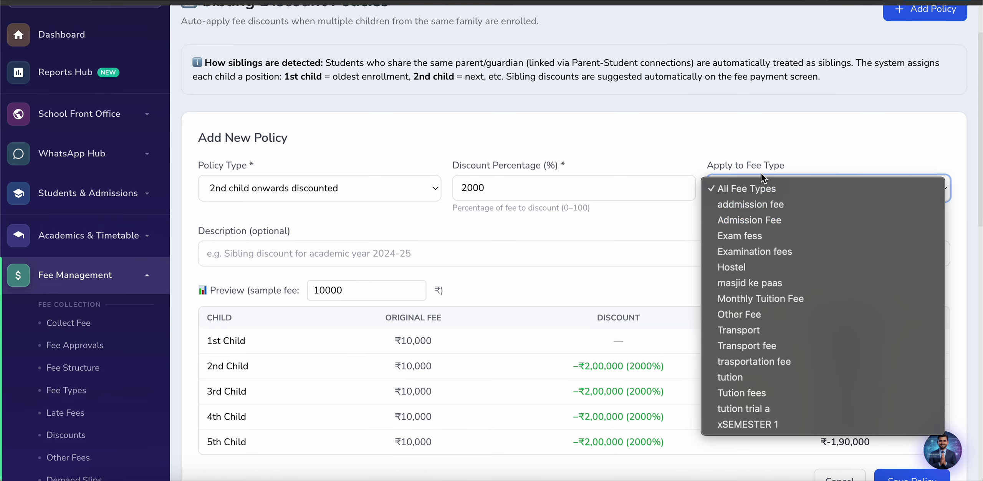
{"action": "left_click", "coordinate": [777, 141]}
Step: Change the policy type to Nth child completely free, from the 3rd child onwards
{"action": "scroll", "coordinate": [577, 193], "scroll_direction": "down", "scroll_amount": 5}
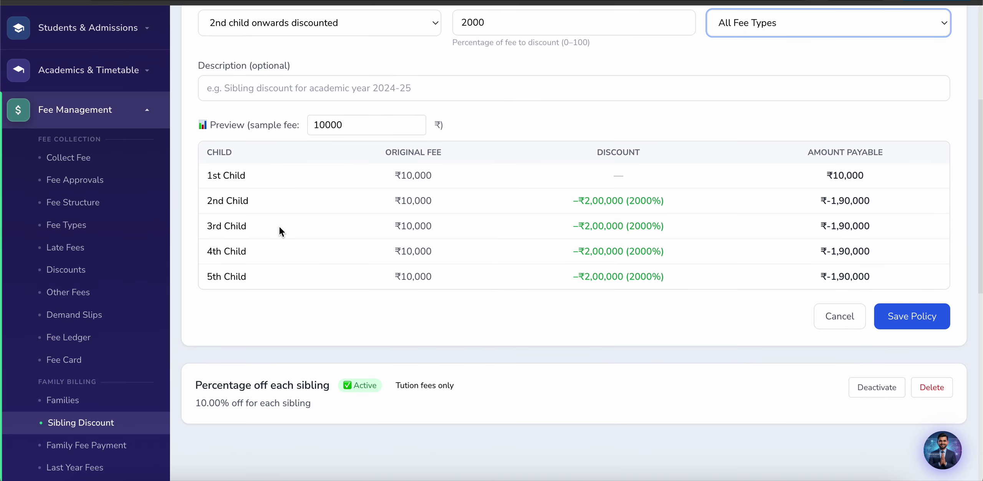
{"action": "scroll", "coordinate": [699, 322], "scroll_direction": "up", "scroll_amount": 3}
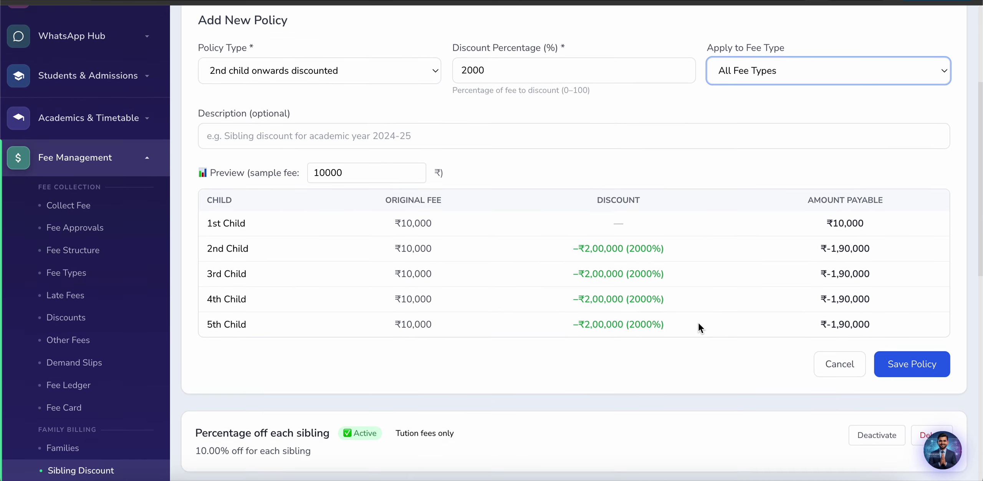
{"action": "scroll", "coordinate": [452, 270], "scroll_direction": "up", "scroll_amount": 1}
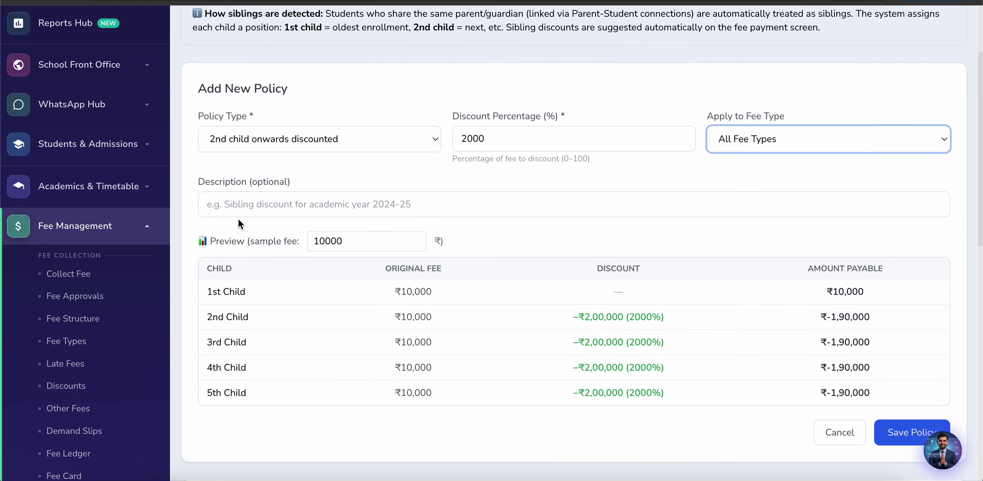
{"action": "left_click", "coordinate": [252, 142]}
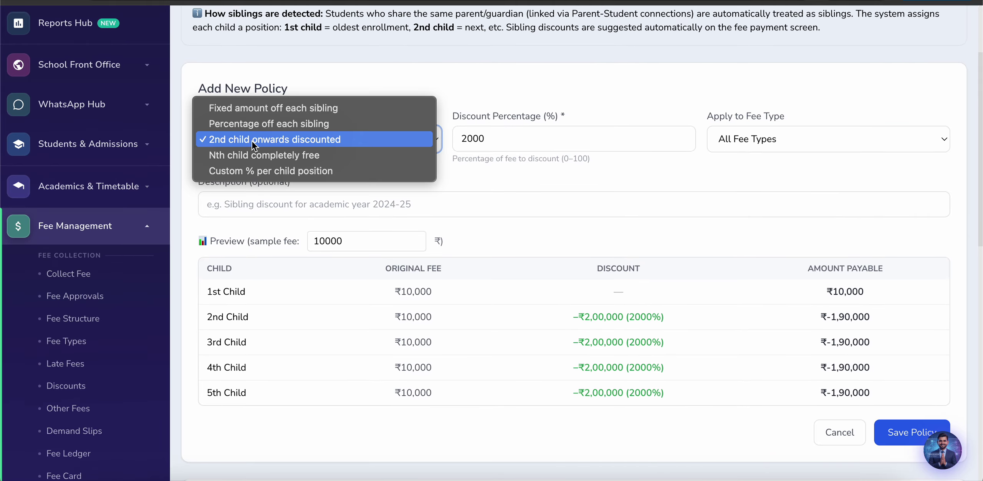
{"action": "left_click", "coordinate": [241, 158]}
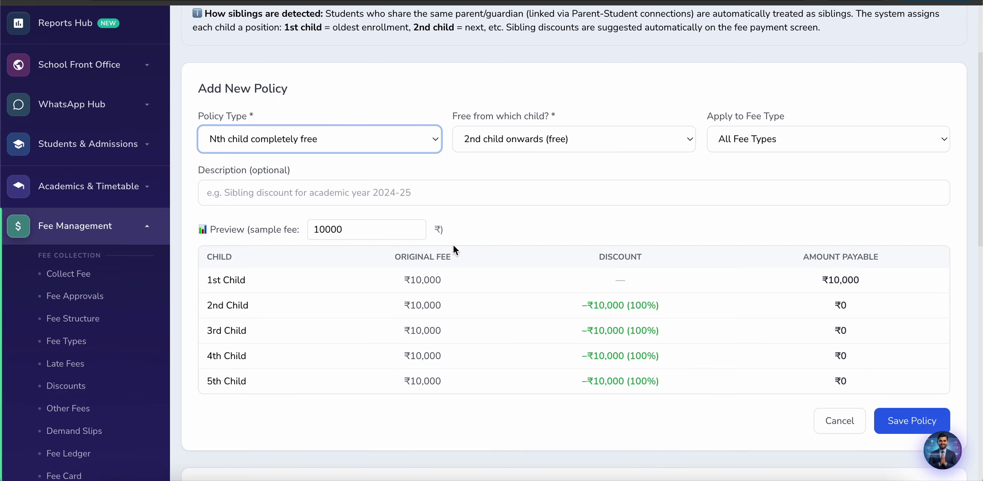
{"action": "left_click", "coordinate": [514, 143]}
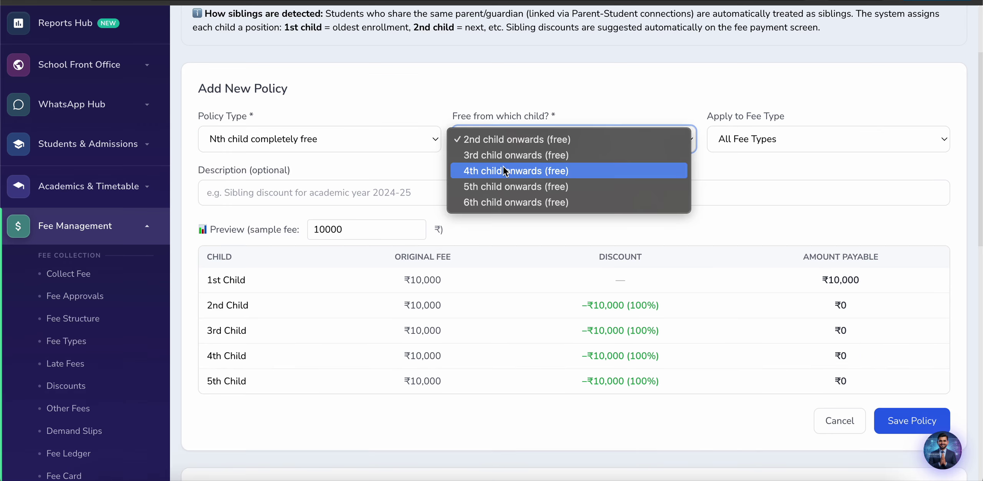
{"action": "left_click", "coordinate": [499, 155]}
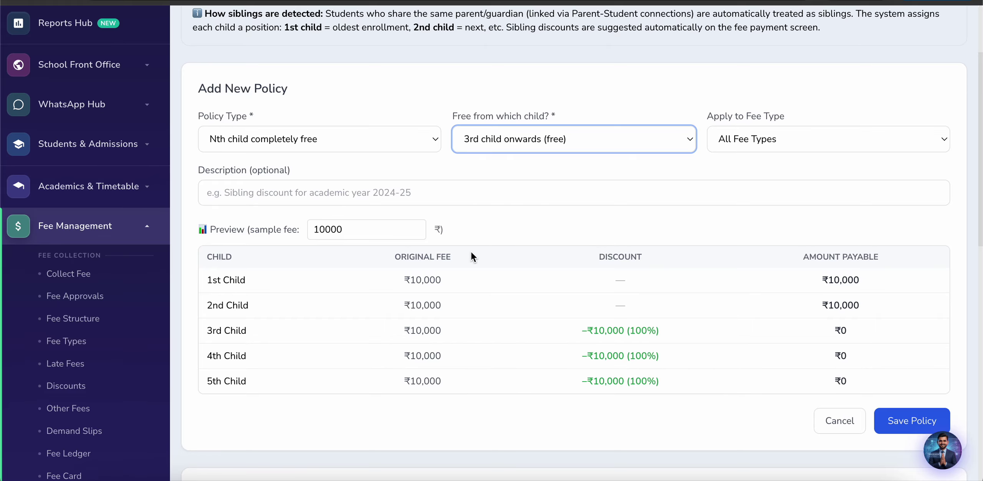
{"action": "scroll", "coordinate": [496, 200], "scroll_direction": "up", "scroll_amount": 1}
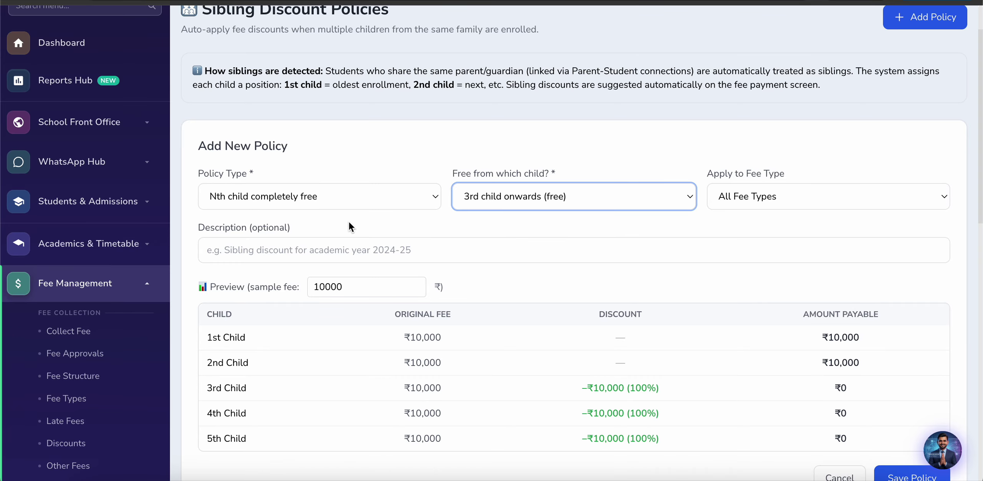
Step: Switch to custom percentage per child and enter 10, 40, 50 and 100% for 2nd–5th+ child
{"action": "left_click", "coordinate": [333, 202]}
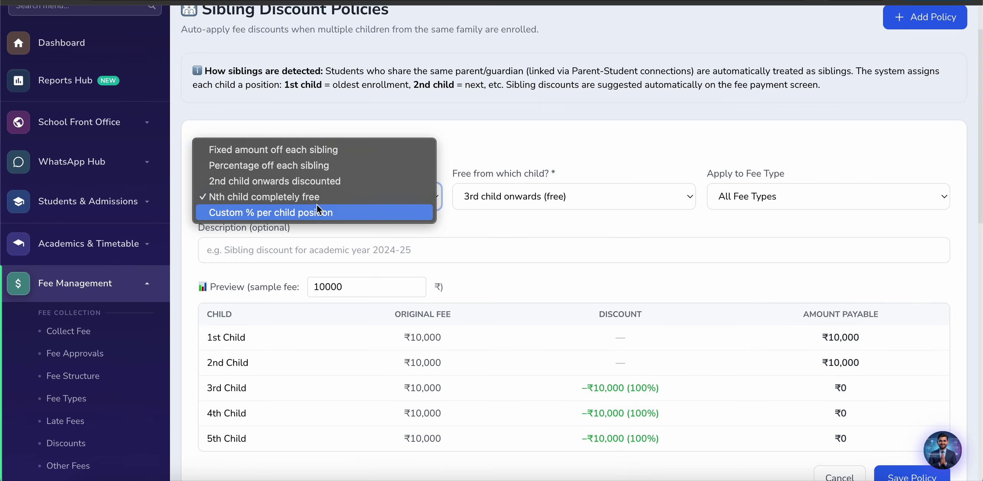
{"action": "left_click", "coordinate": [294, 213]}
{"action": "scroll", "coordinate": [423, 258], "scroll_direction": "down", "scroll_amount": 4}
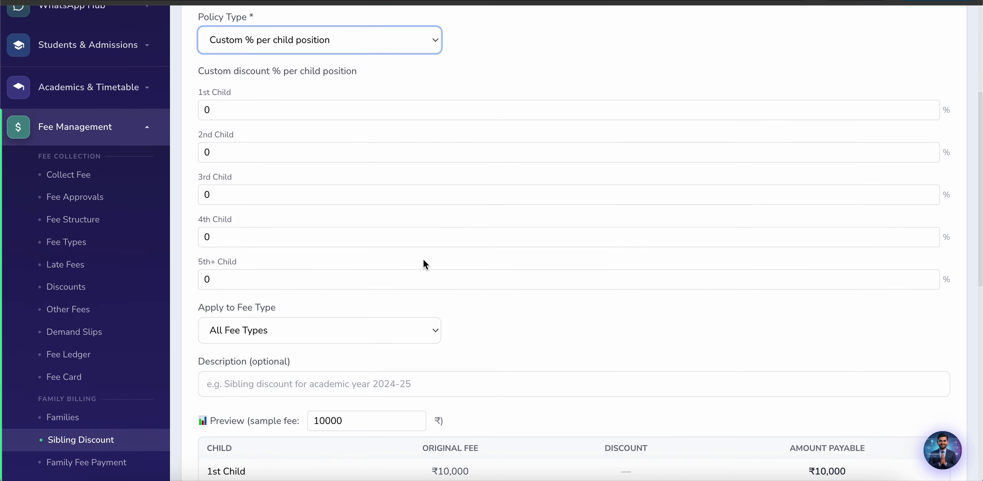
{"action": "left_click", "coordinate": [266, 158]}
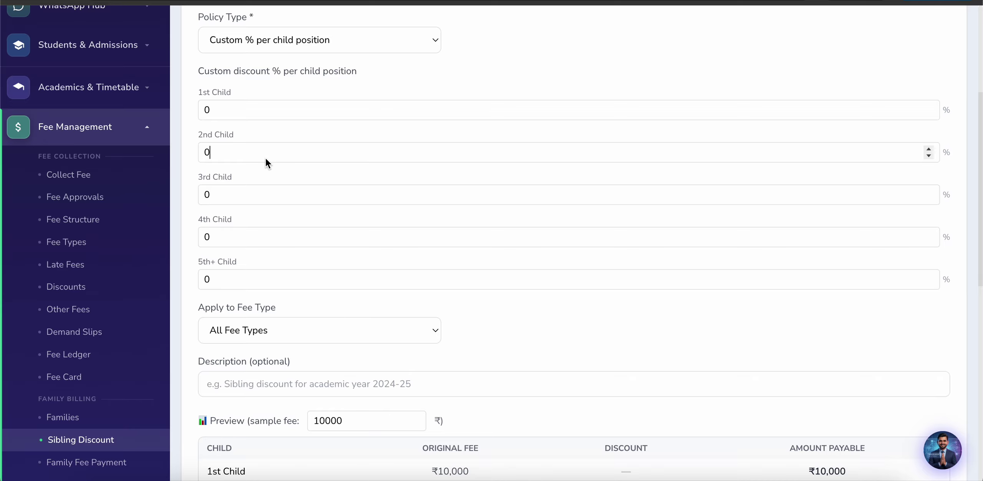
{"action": "key", "text": "BackSpace"}
{"action": "left_click", "coordinate": [236, 191]}
{"action": "key", "text": "BackSpace"}
{"action": "type", "text": "4"}
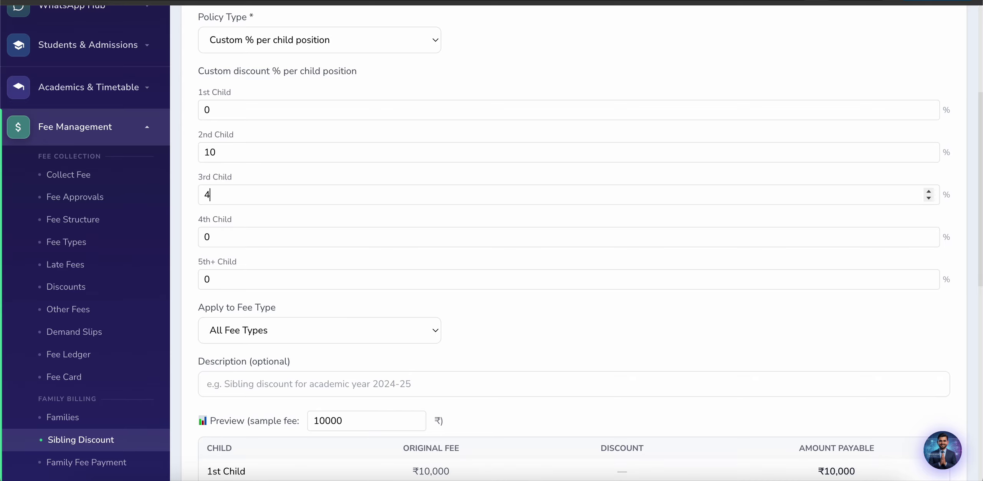
{"action": "left_click", "coordinate": [218, 240]}
{"action": "key", "text": "BackSpace"}
{"action": "type", "text": "50"}
{"action": "left_click", "coordinate": [226, 280]}
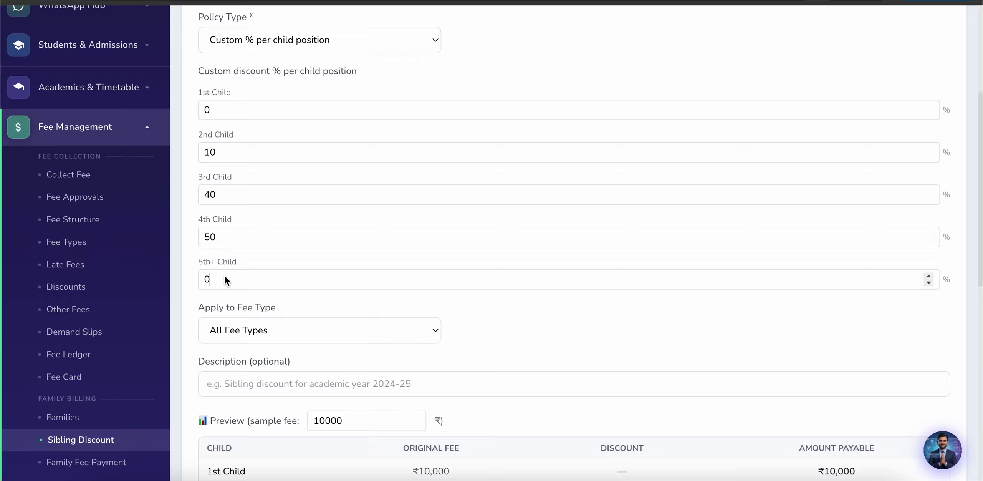
{"action": "key", "text": "BackSpace"}
{"action": "type", "text": "100"}
Step: Apply the 5th+ value and check the preview table shows 0/10/40/50/100% discounts
{"action": "scroll", "coordinate": [313, 300], "scroll_direction": "down", "scroll_amount": 1}
{"action": "scroll", "coordinate": [400, 307], "scroll_direction": "down", "scroll_amount": 3}
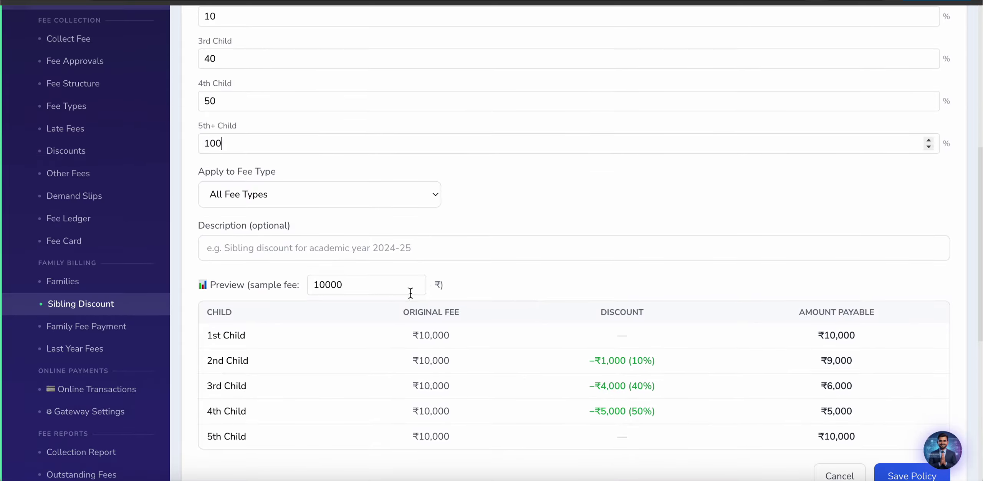
{"action": "left_click", "coordinate": [514, 216]}
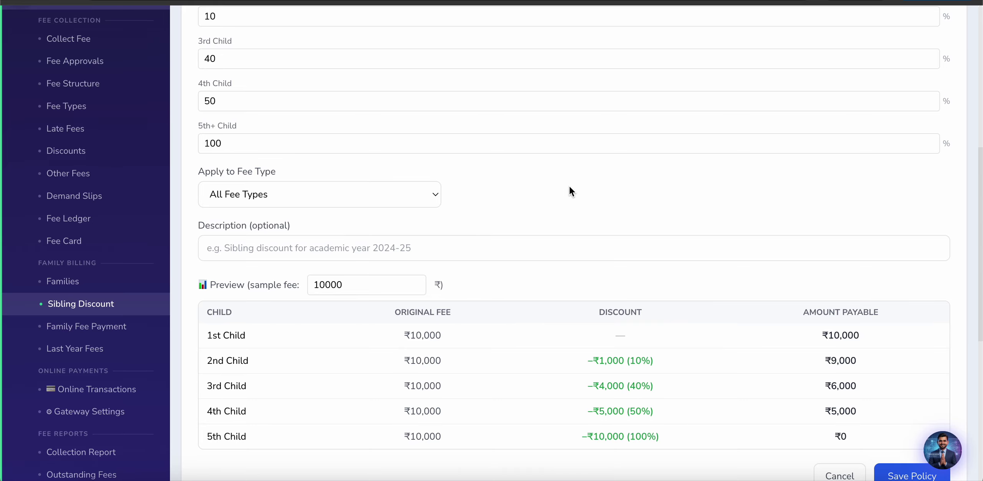
{"action": "scroll", "coordinate": [570, 189], "scroll_direction": "down", "scroll_amount": 4}
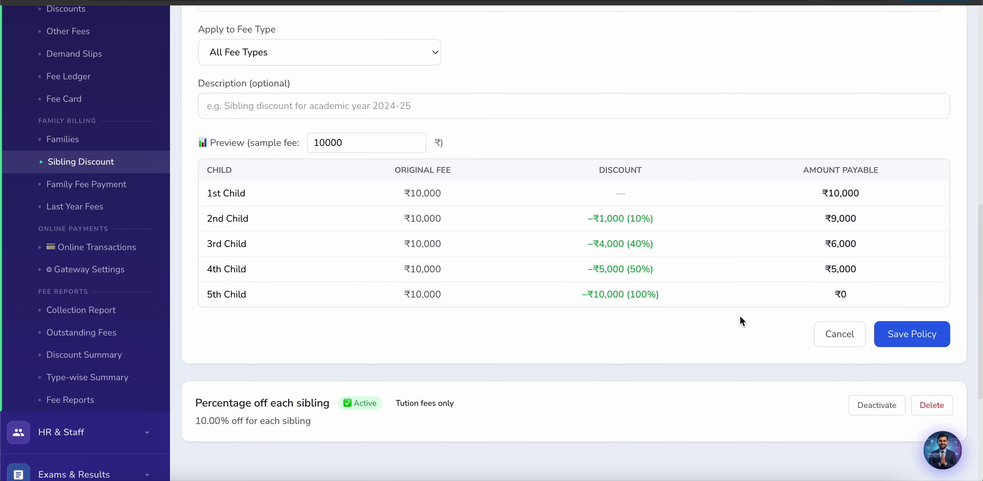
{"action": "scroll", "coordinate": [585, 408], "scroll_direction": "down", "scroll_amount": 2}
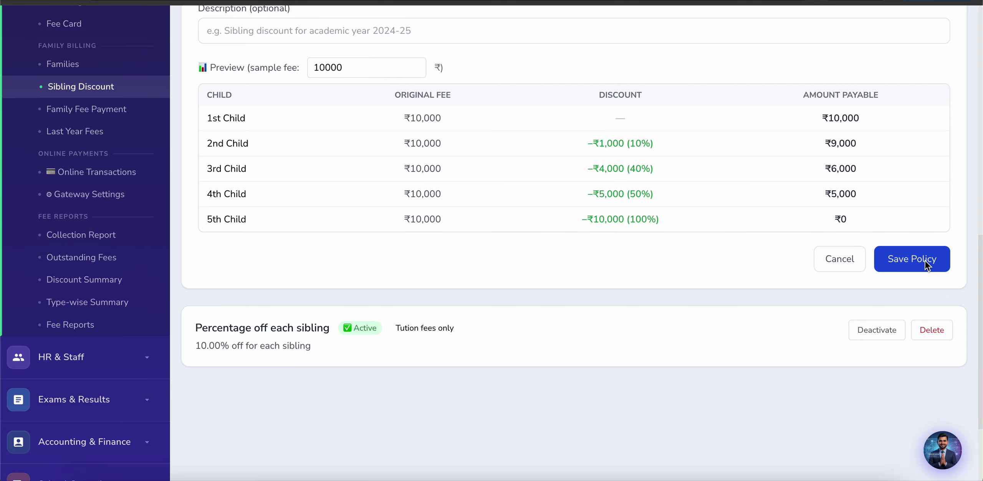
{"action": "scroll", "coordinate": [564, 271], "scroll_direction": "up", "scroll_amount": 3}
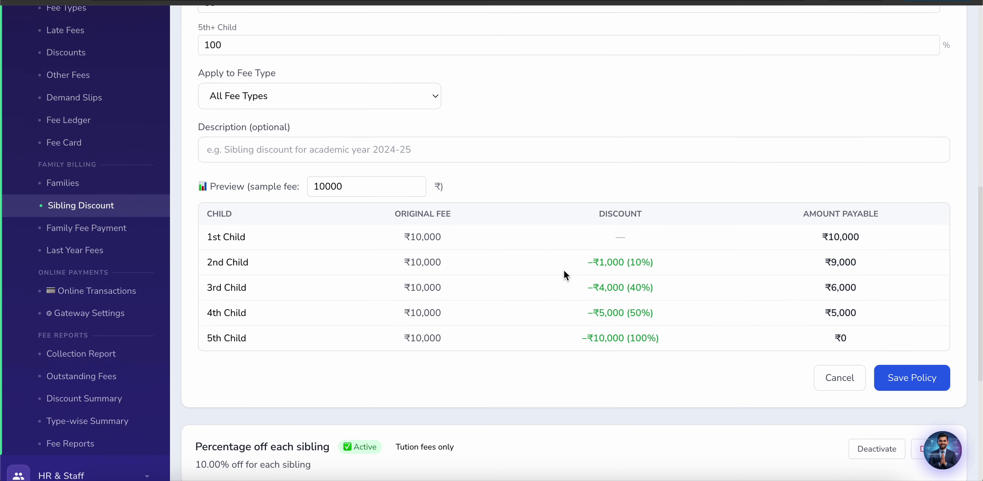
{"action": "scroll", "coordinate": [564, 270], "scroll_direction": "down", "scroll_amount": 7}
{"action": "scroll", "coordinate": [564, 275], "scroll_direction": "up", "scroll_amount": 7}
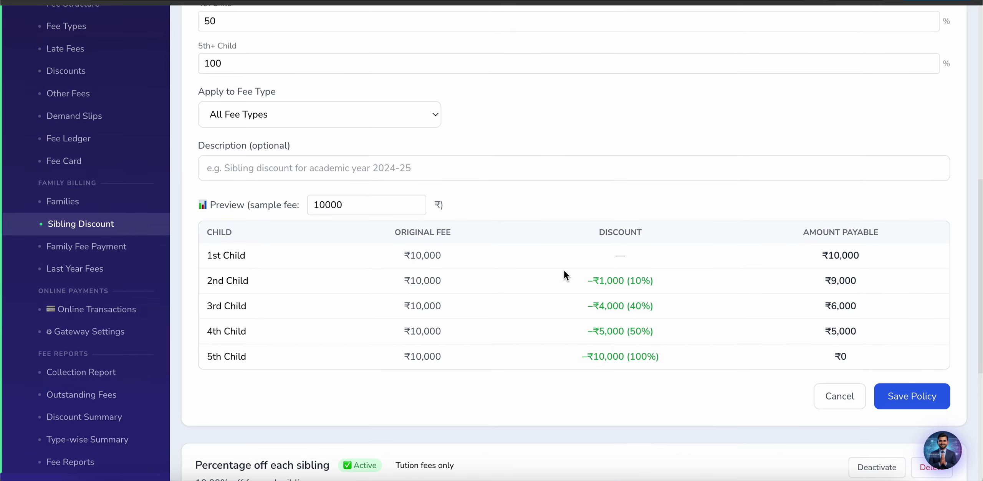
Step: Visit Family Fee Payment and Collect Fee, then open the Add Previous Year Pending Fee form
{"action": "left_click", "coordinate": [77, 251]}
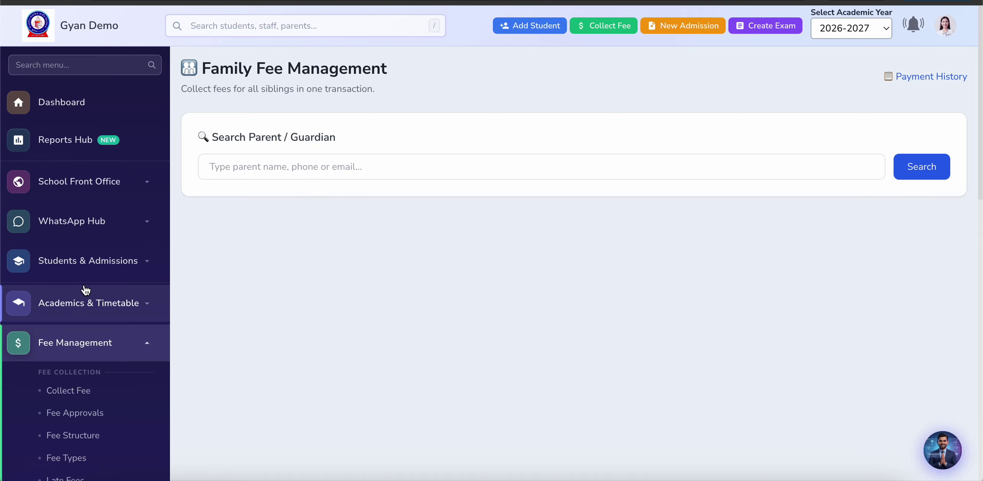
{"action": "left_click", "coordinate": [72, 394]}
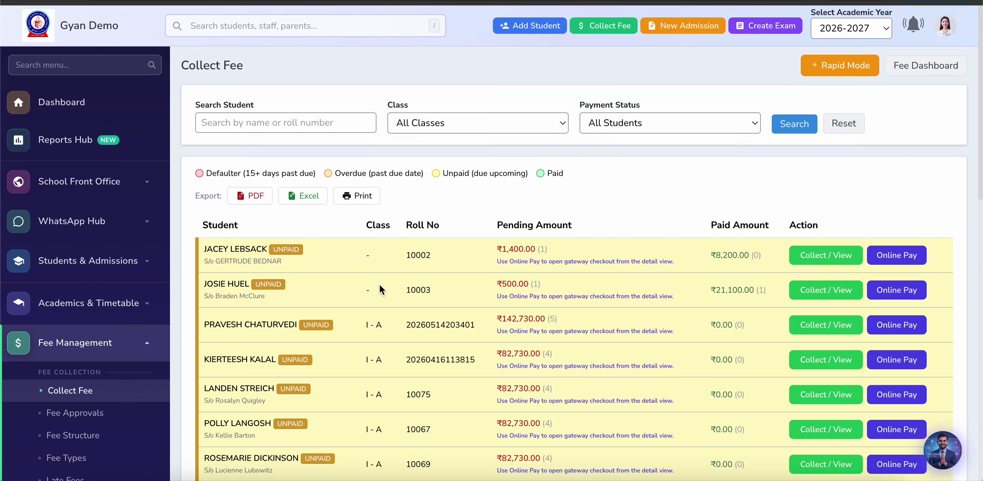
{"action": "scroll", "coordinate": [381, 290], "scroll_direction": "down", "scroll_amount": 2}
{"action": "scroll", "coordinate": [381, 290], "scroll_direction": "down", "scroll_amount": 3}
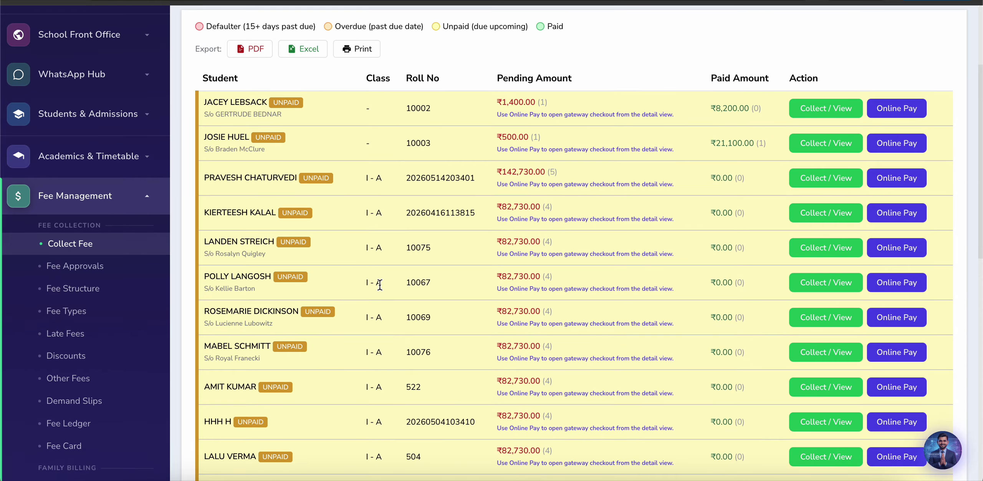
{"action": "scroll", "coordinate": [98, 410], "scroll_direction": "down", "scroll_amount": 10}
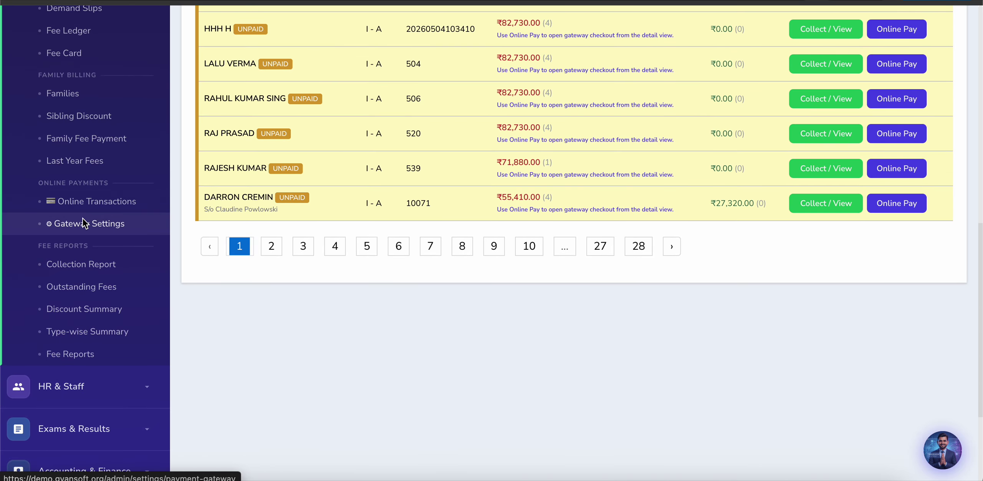
{"action": "scroll", "coordinate": [83, 219], "scroll_direction": "up", "scroll_amount": 1}
{"action": "left_click", "coordinate": [64, 183]}
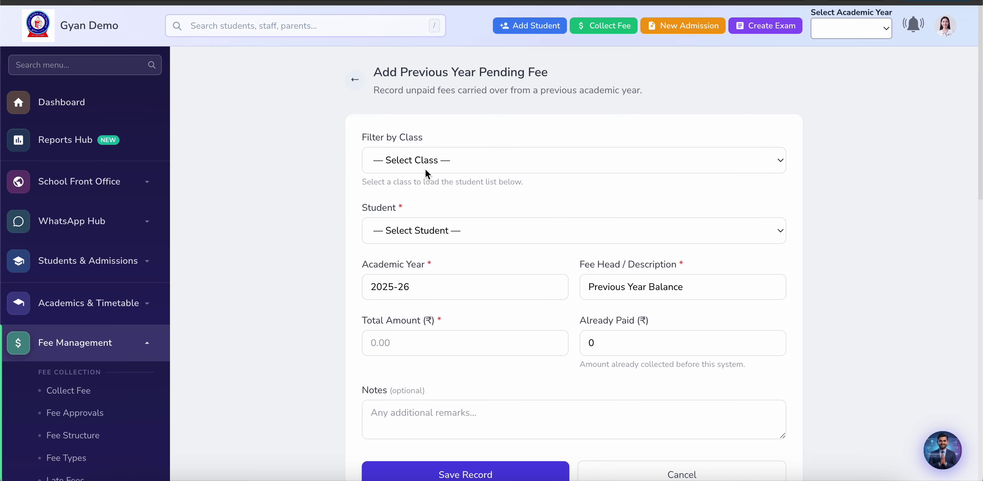
Step: Filter by class 2 - B and pick the student owing last year's fee
{"action": "left_click", "coordinate": [426, 171]}
{"action": "key", "text": "Escape"}
{"action": "left_click", "coordinate": [422, 285]}
{"action": "left_click", "coordinate": [419, 231]}
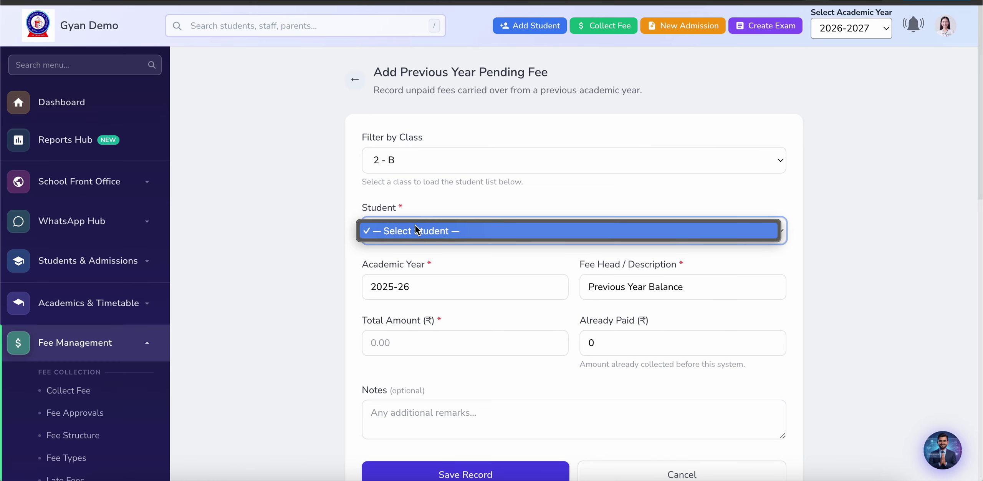
{"action": "left_click", "coordinate": [432, 228]}
{"action": "left_click", "coordinate": [426, 233]}
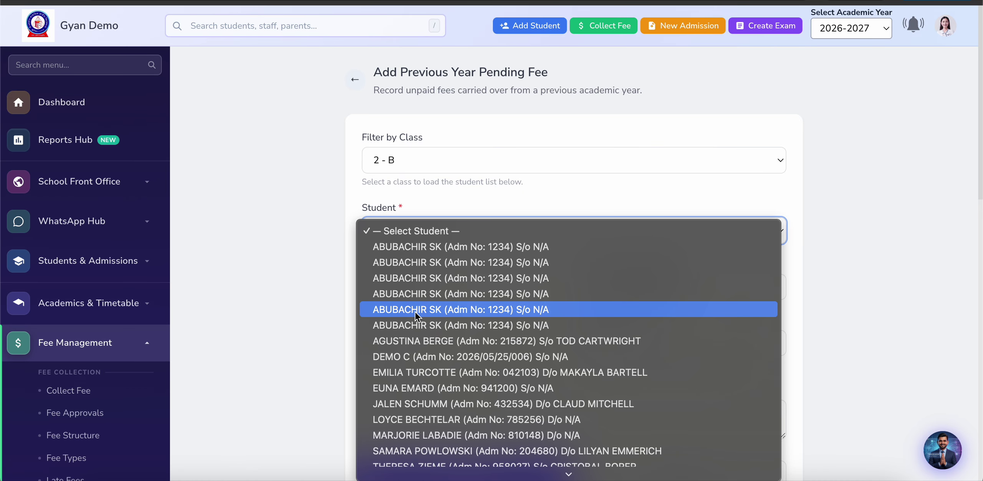
{"action": "left_click", "coordinate": [422, 372]}
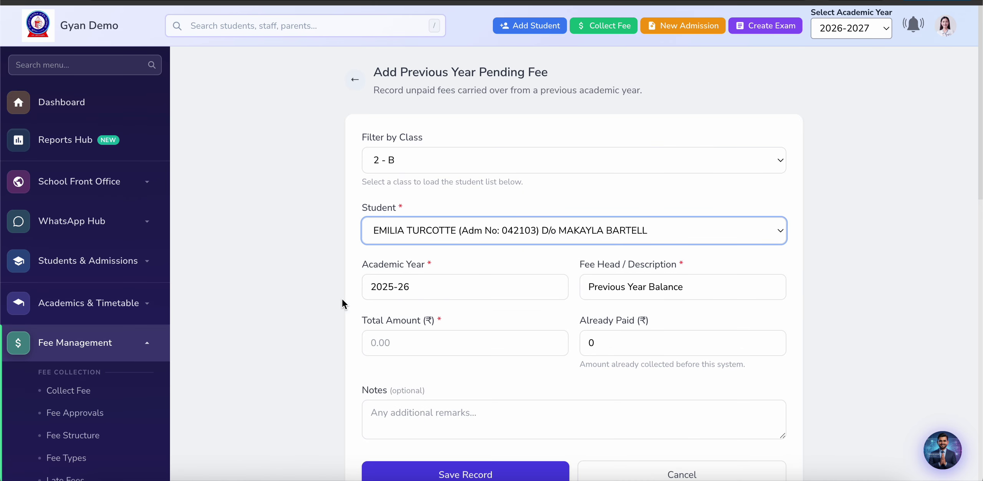
Step: Scroll through the rest of the pending fee form, leaving Total Amount empty
{"action": "scroll", "coordinate": [312, 279], "scroll_direction": "down", "scroll_amount": 1}
{"action": "scroll", "coordinate": [312, 280], "scroll_direction": "down", "scroll_amount": 1}
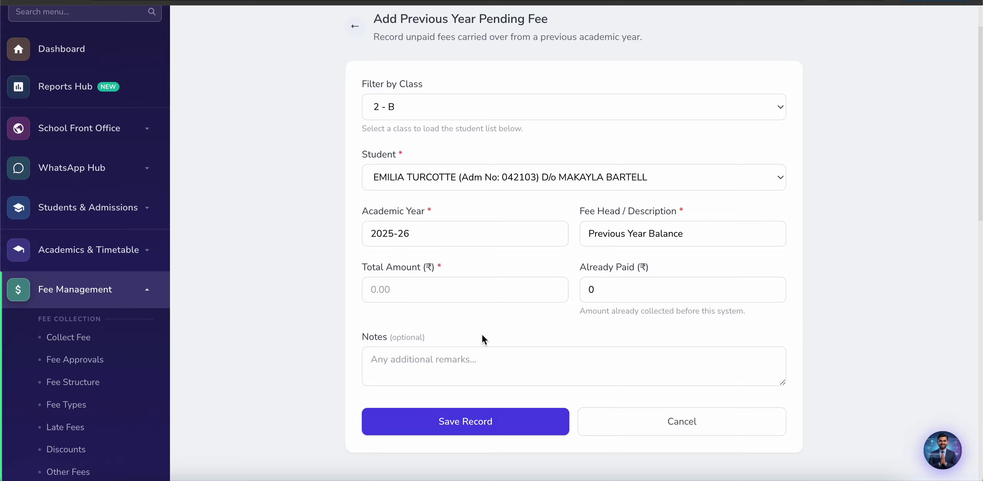
{"action": "scroll", "coordinate": [265, 274], "scroll_direction": "down", "scroll_amount": 2}
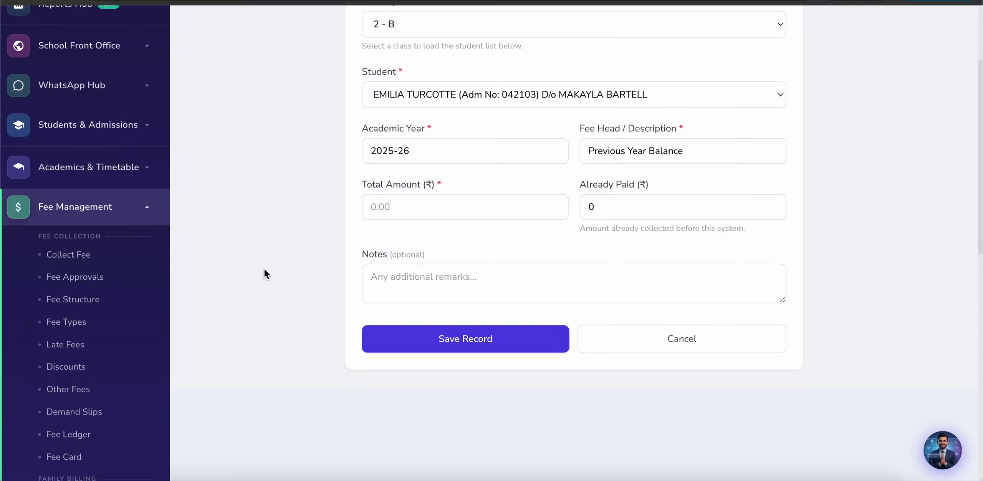
{"action": "scroll", "coordinate": [298, 208], "scroll_direction": "down", "scroll_amount": 3}
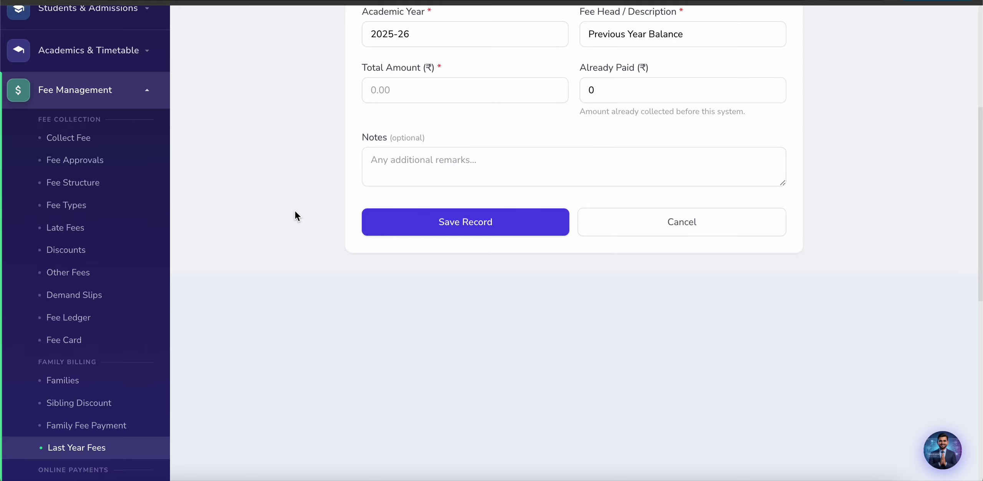
{"action": "scroll", "coordinate": [295, 212], "scroll_direction": "down", "scroll_amount": 2}
{"action": "scroll", "coordinate": [295, 212], "scroll_direction": "up", "scroll_amount": 5}
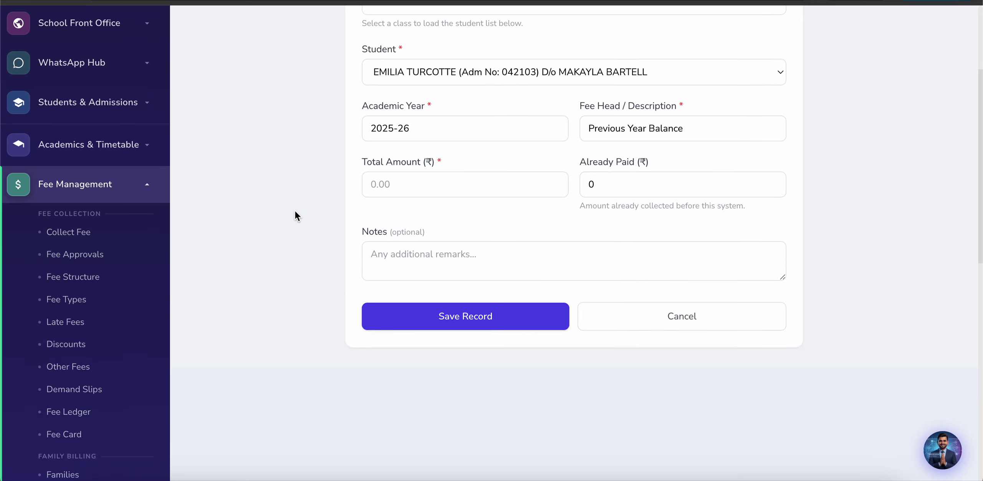
{"action": "scroll", "coordinate": [295, 212], "scroll_direction": "down", "scroll_amount": 2}
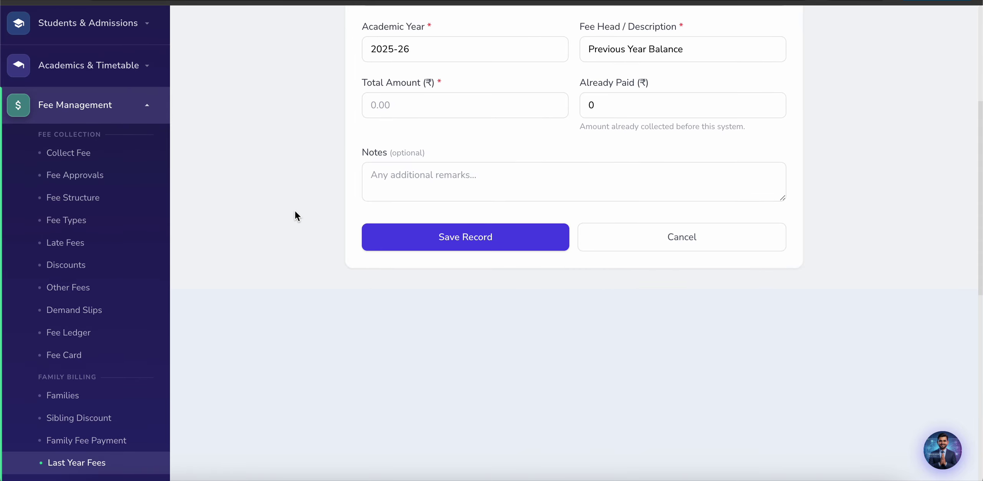
{"action": "scroll", "coordinate": [295, 211], "scroll_direction": "down", "scroll_amount": 4}
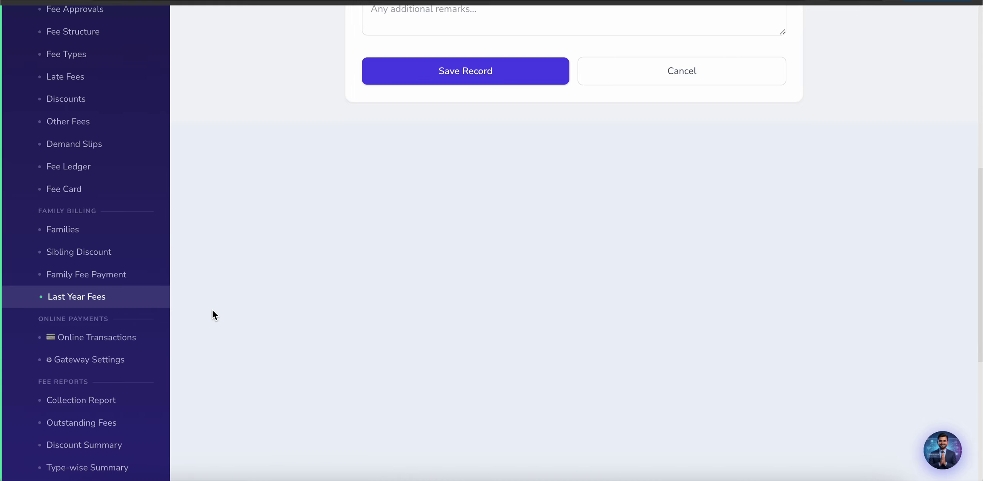
{"action": "scroll", "coordinate": [212, 310], "scroll_direction": "down", "scroll_amount": 1}
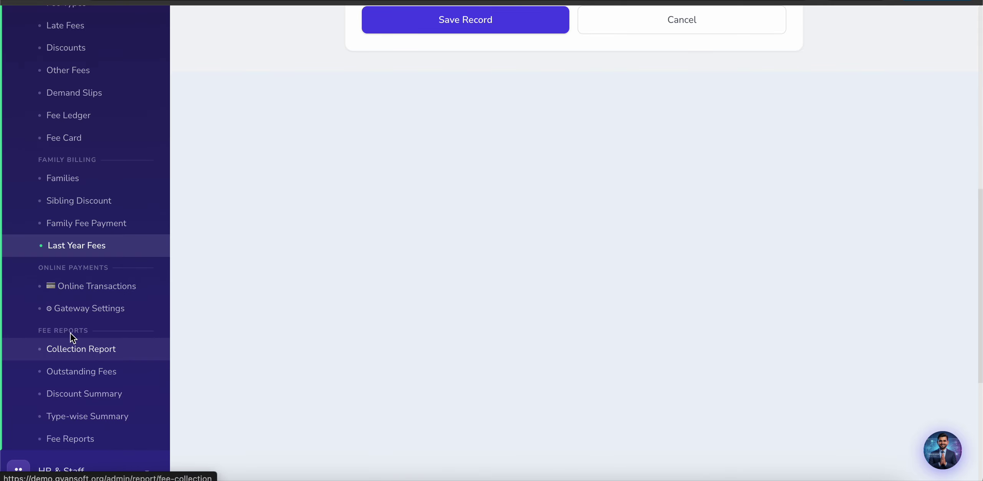
Step: Open the Online Payment Transactions page and scroll through it
{"action": "left_click", "coordinate": [84, 288]}
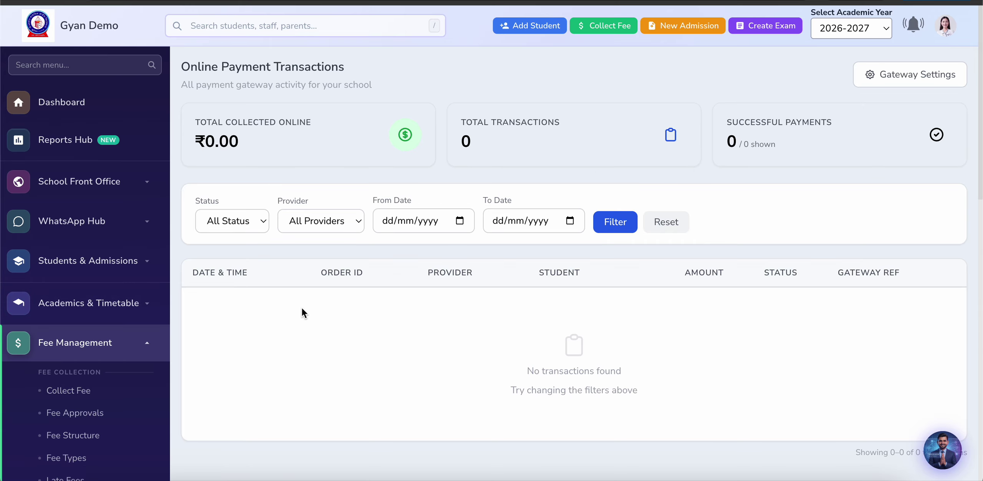
{"action": "scroll", "coordinate": [296, 313], "scroll_direction": "down", "scroll_amount": 3}
{"action": "scroll", "coordinate": [290, 317], "scroll_direction": "down", "scroll_amount": 4}
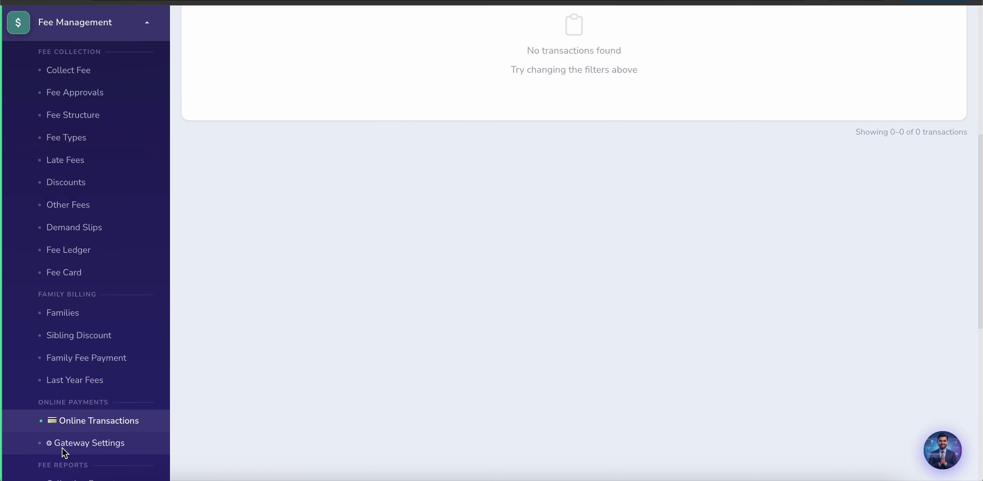
Step: Review the Easebuzz gateway settings (inactive, Test / Sandbox mode) and expand the Fee Management menu
{"action": "left_click", "coordinate": [67, 443]}
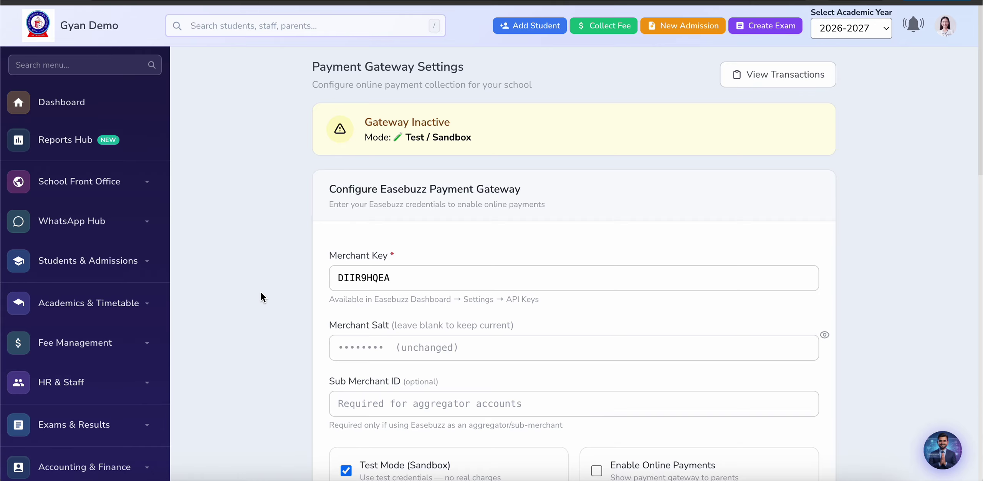
{"action": "scroll", "coordinate": [253, 299], "scroll_direction": "down", "scroll_amount": 1}
{"action": "scroll", "coordinate": [254, 299], "scroll_direction": "down", "scroll_amount": 1}
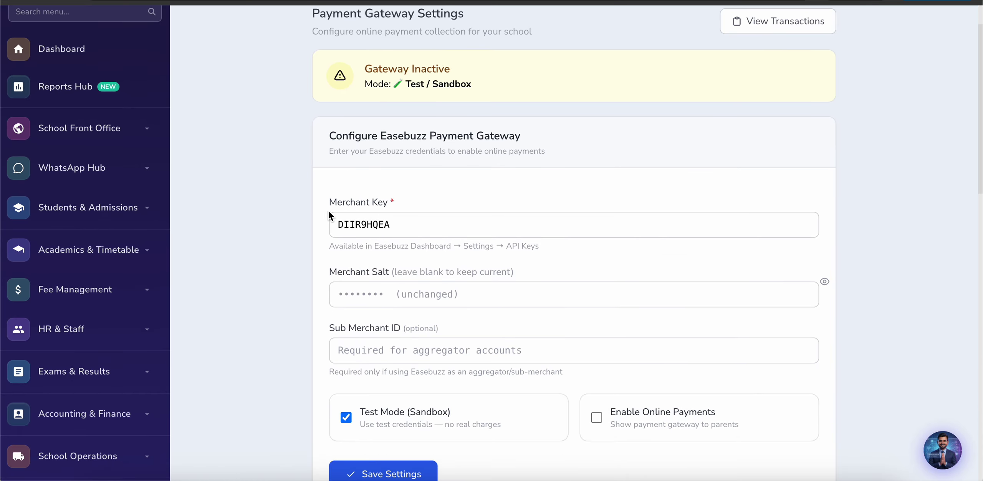
{"action": "scroll", "coordinate": [267, 291], "scroll_direction": "down", "scroll_amount": 2}
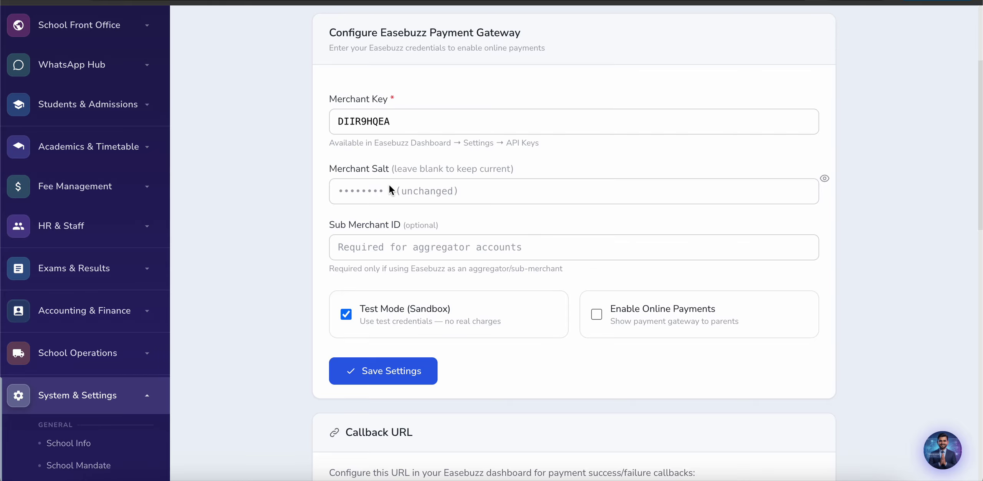
{"action": "scroll", "coordinate": [299, 364], "scroll_direction": "down", "scroll_amount": 4}
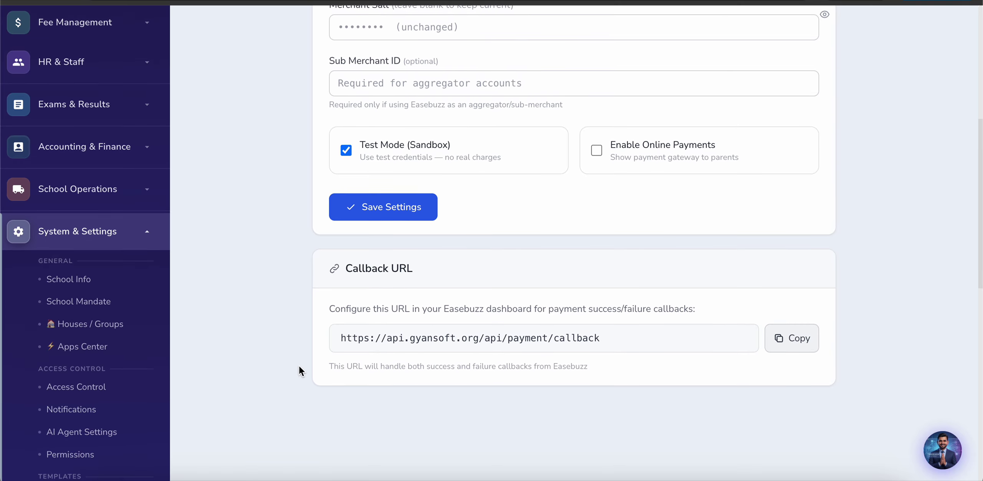
{"action": "scroll", "coordinate": [299, 367], "scroll_direction": "down", "scroll_amount": 4}
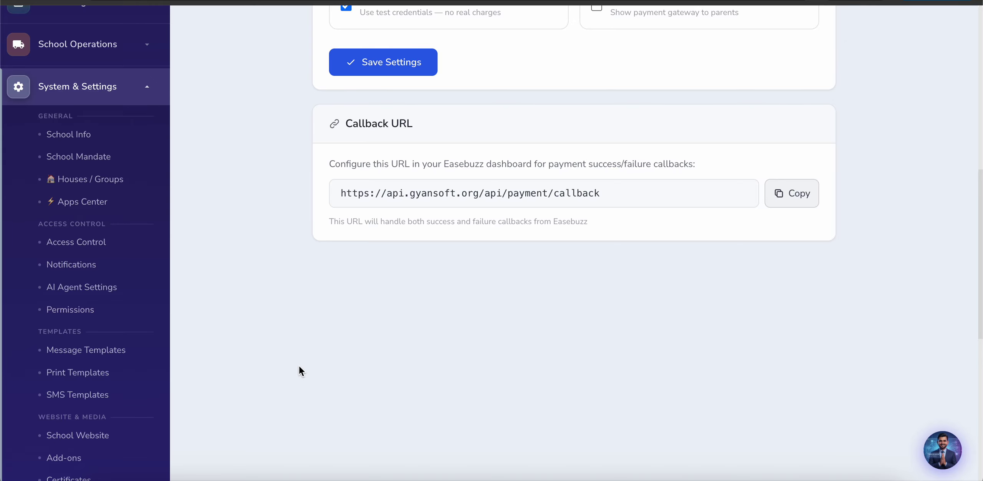
{"action": "scroll", "coordinate": [299, 367], "scroll_direction": "down", "scroll_amount": 4}
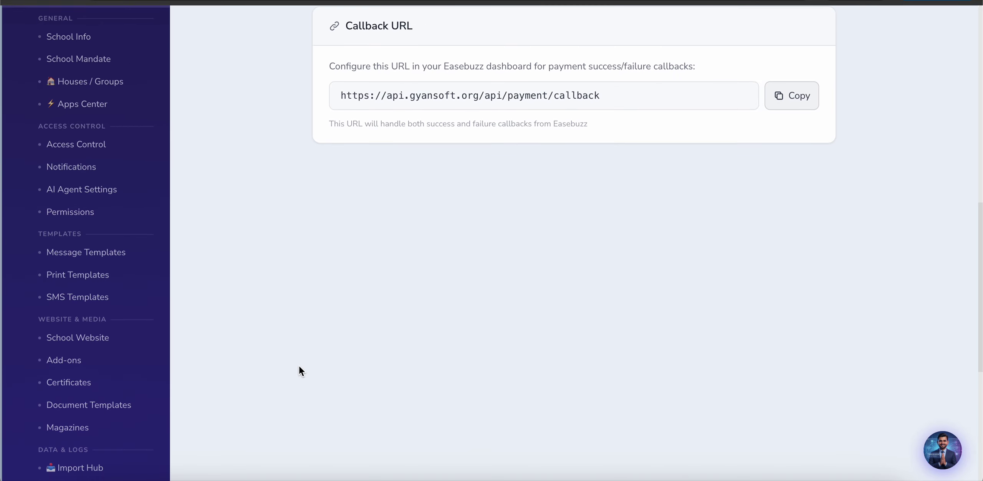
{"action": "scroll", "coordinate": [299, 371], "scroll_direction": "up", "scroll_amount": 6}
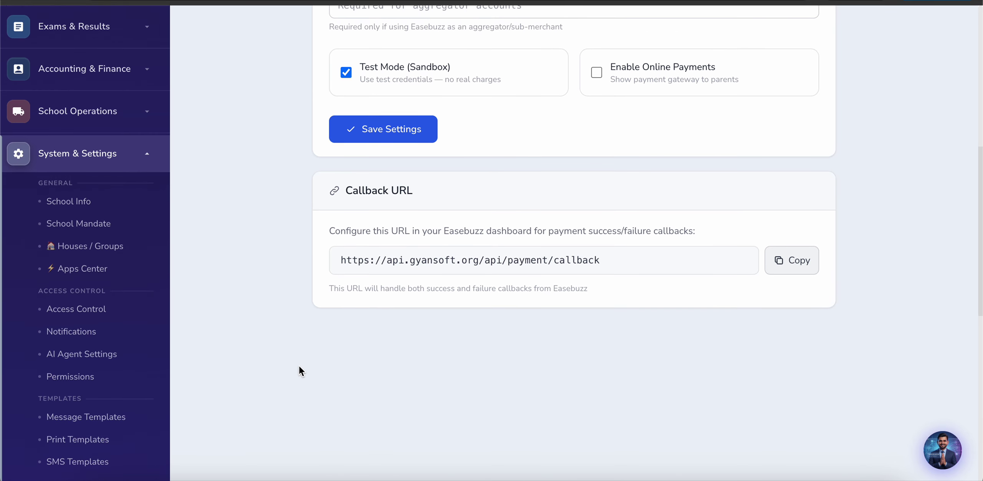
{"action": "scroll", "coordinate": [300, 370], "scroll_direction": "up", "scroll_amount": 10}
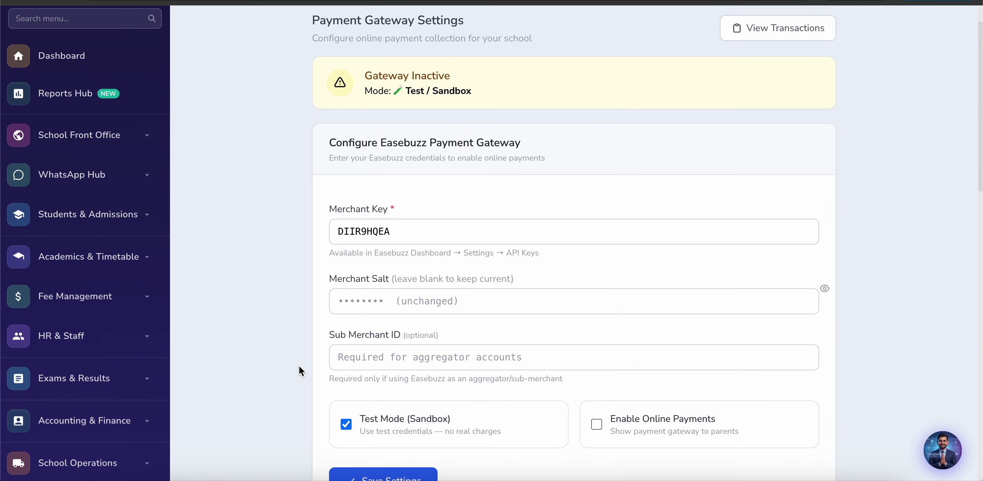
{"action": "left_click", "coordinate": [106, 305]}
{"action": "scroll", "coordinate": [102, 305], "scroll_direction": "down", "scroll_amount": 10}
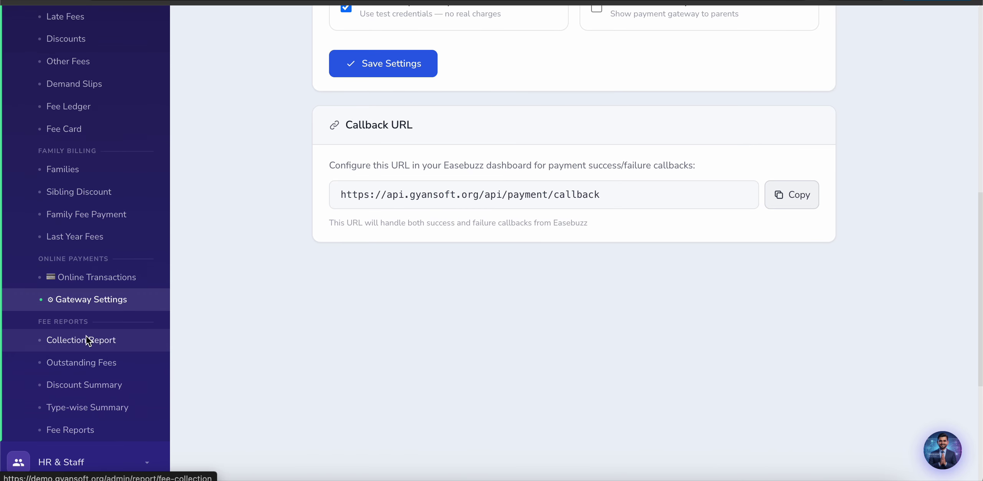
Step: Review the Collection Report, then the Outstanding Fees list: 410 defaulters owing ₹4,421,520.00
{"action": "left_click", "coordinate": [83, 340]}
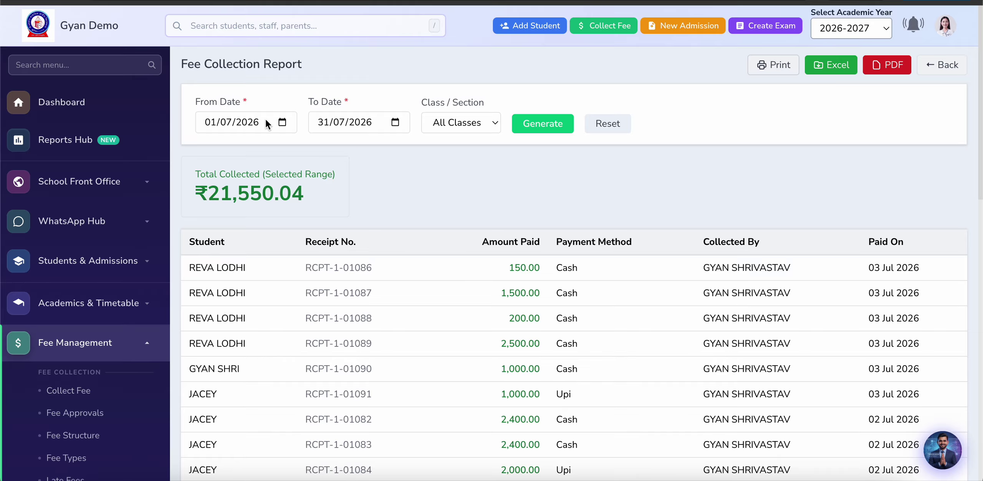
{"action": "scroll", "coordinate": [358, 158], "scroll_direction": "down", "scroll_amount": 13}
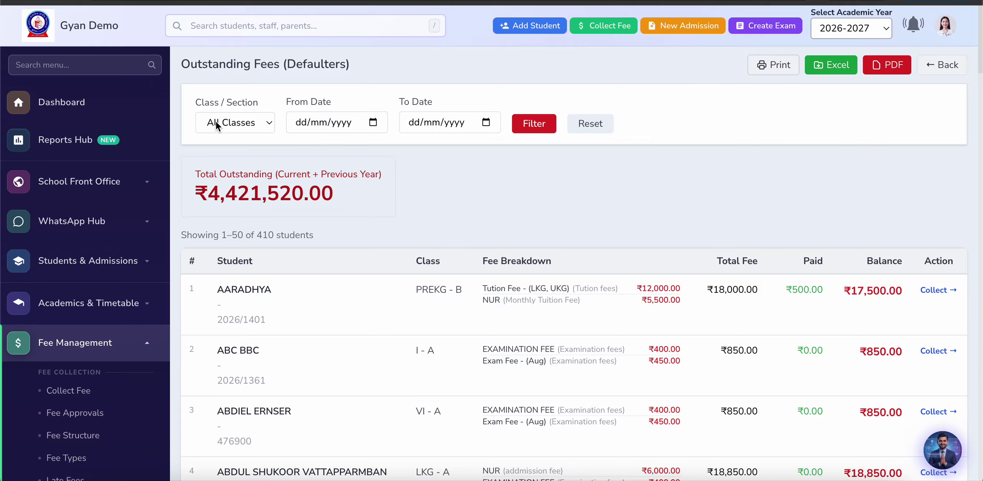
{"action": "scroll", "coordinate": [466, 229], "scroll_direction": "down", "scroll_amount": 2}
{"action": "scroll", "coordinate": [465, 228], "scroll_direction": "down", "scroll_amount": 2}
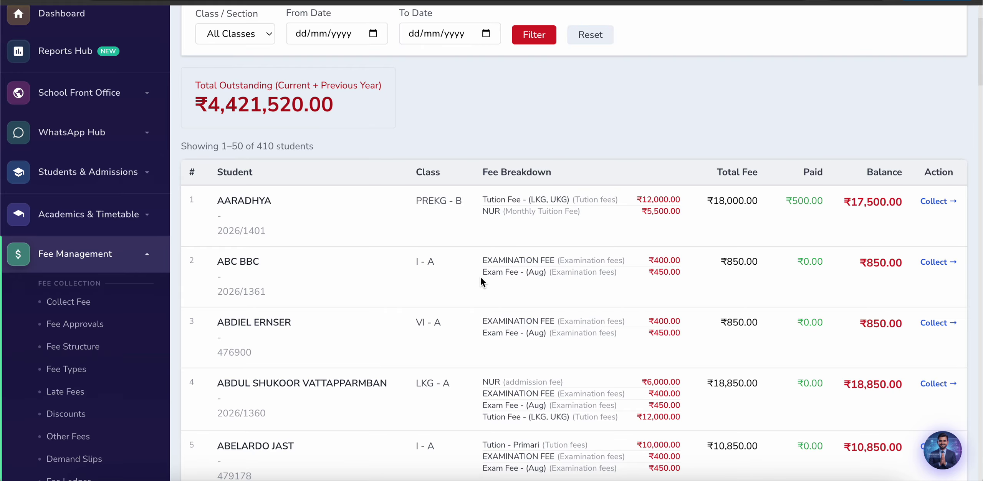
{"action": "scroll", "coordinate": [553, 289], "scroll_direction": "down", "scroll_amount": 2}
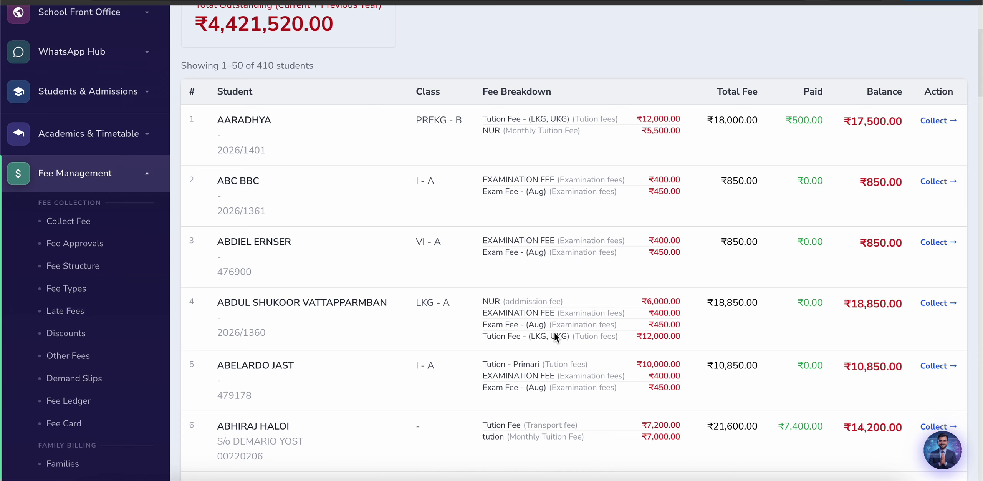
{"action": "scroll", "coordinate": [590, 380], "scroll_direction": "down", "scroll_amount": 4}
{"action": "scroll", "coordinate": [590, 380], "scroll_direction": "down", "scroll_amount": 4}
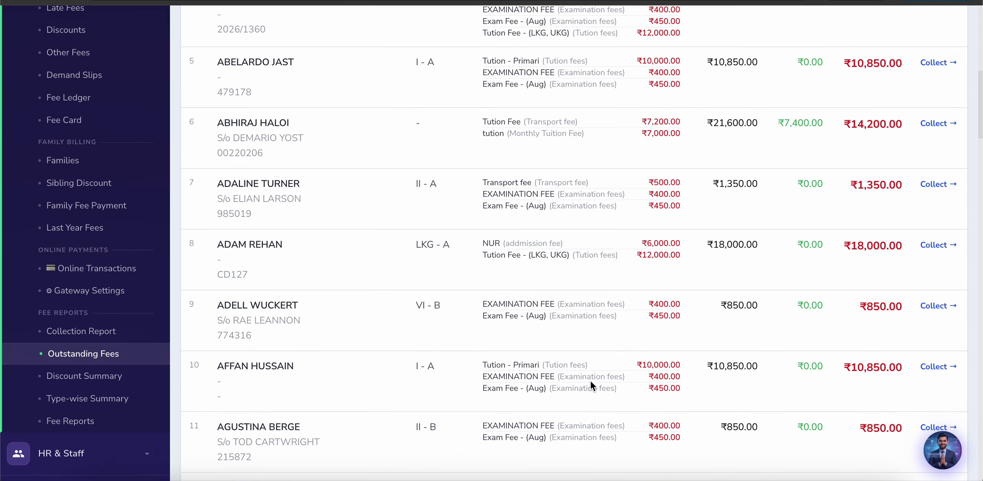
{"action": "scroll", "coordinate": [590, 380], "scroll_direction": "up", "scroll_amount": 10}
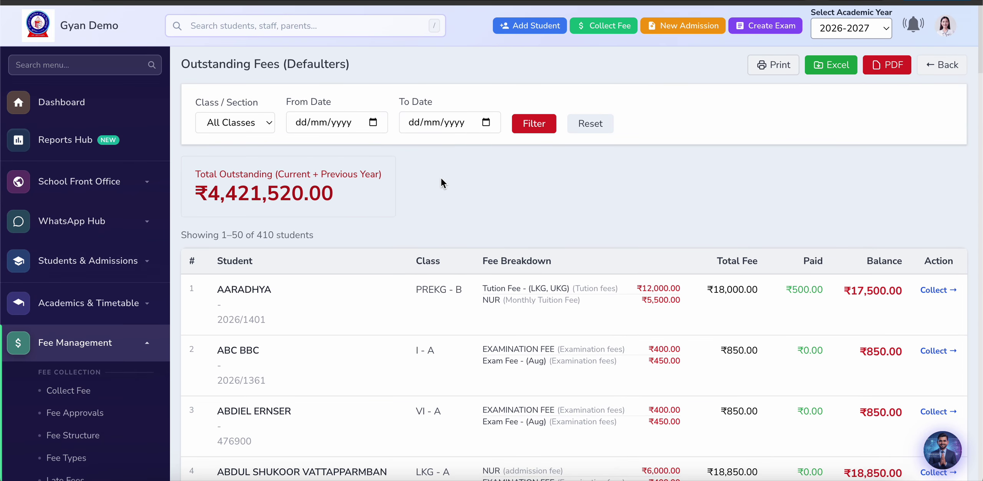
{"action": "scroll", "coordinate": [441, 178], "scroll_direction": "down", "scroll_amount": 10}
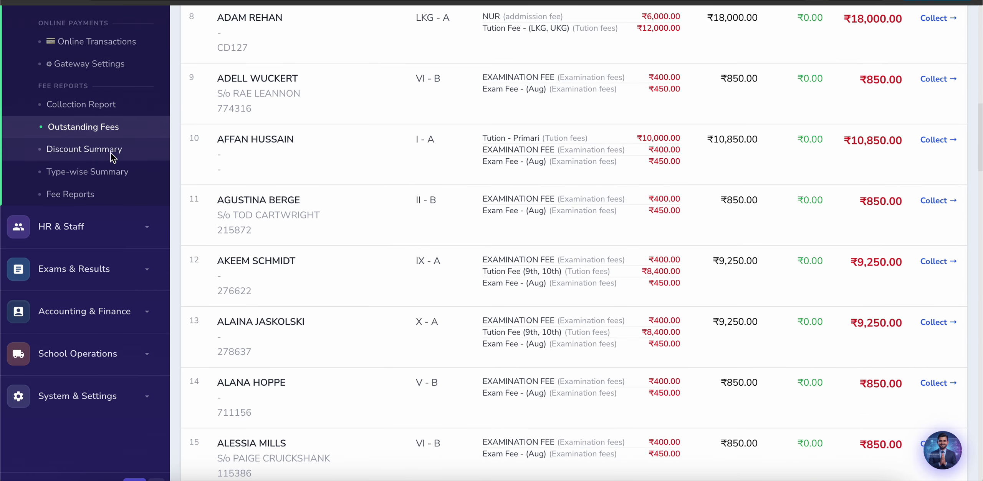
Step: View the Discount Summary, then the Type-wise Collection Summary showing Transport Fee ₹8,200.00
{"action": "left_click", "coordinate": [101, 150]}
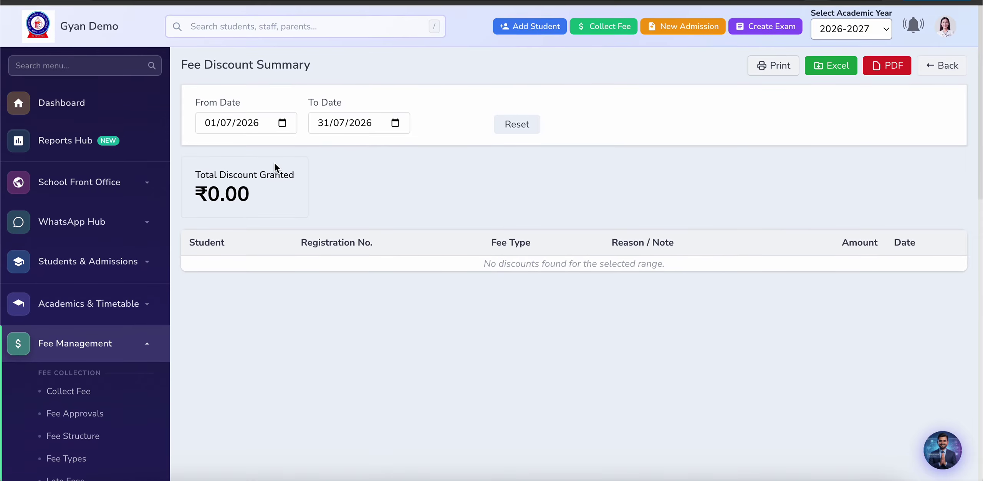
{"action": "scroll", "coordinate": [213, 285], "scroll_direction": "down", "scroll_amount": 10}
{"action": "scroll", "coordinate": [214, 282], "scroll_direction": "down", "scroll_amount": 4}
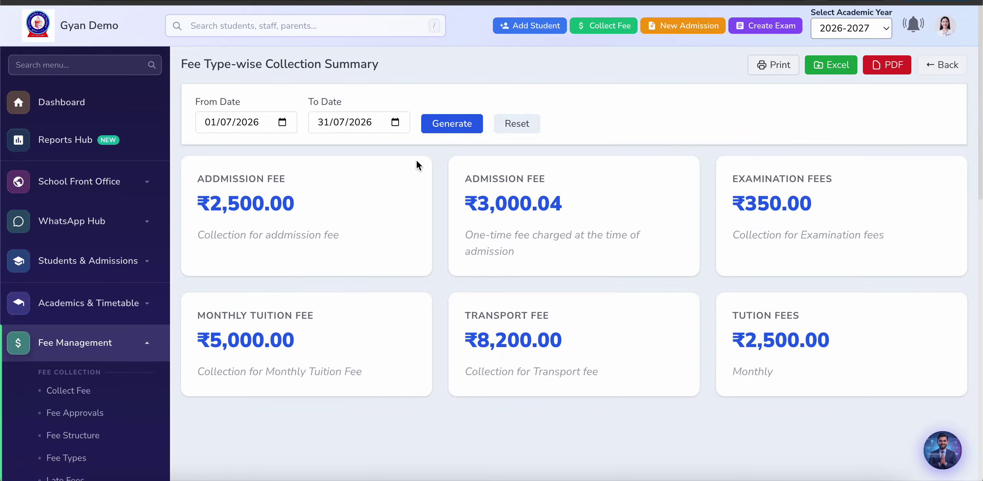
{"action": "scroll", "coordinate": [198, 273], "scroll_direction": "down", "scroll_amount": 10}
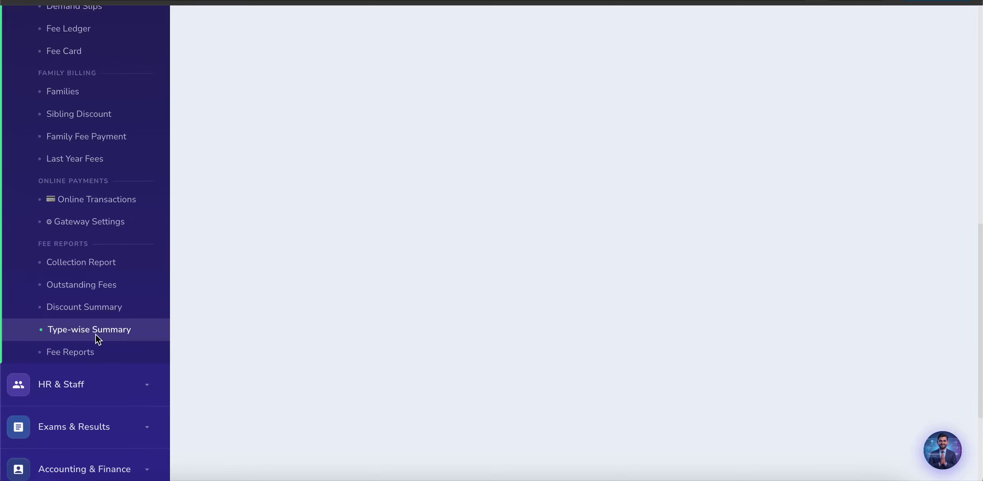
Step: Open the Fee Reports overview and scroll through its 4,598,110 pending and 1,428,140 collected figures
{"action": "left_click", "coordinate": [75, 354]}
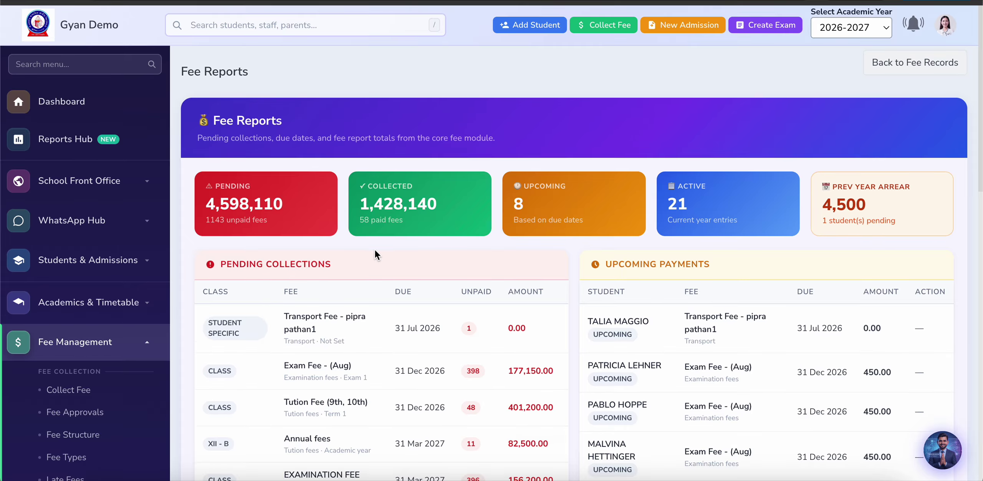
{"action": "scroll", "coordinate": [375, 250], "scroll_direction": "down", "scroll_amount": 3}
{"action": "scroll", "coordinate": [375, 250], "scroll_direction": "down", "scroll_amount": 13}
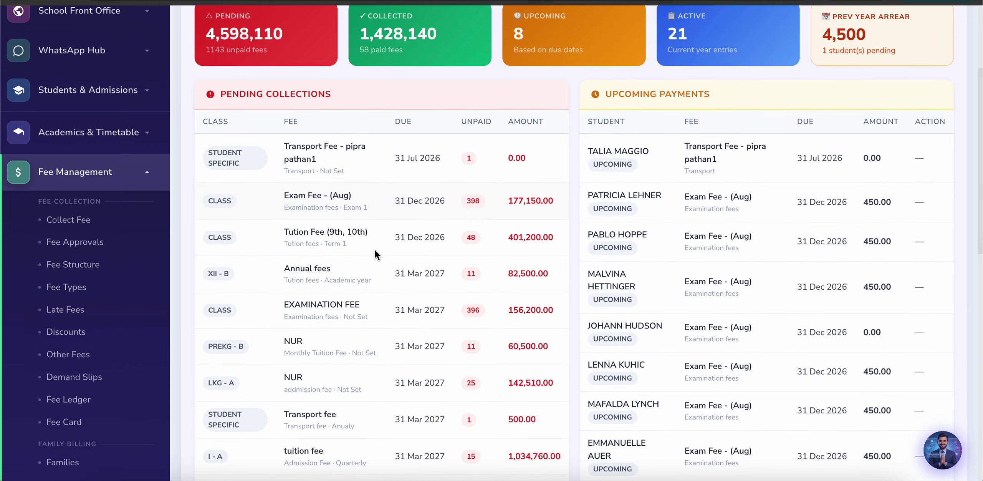
{"action": "scroll", "coordinate": [374, 250], "scroll_direction": "down", "scroll_amount": 3}
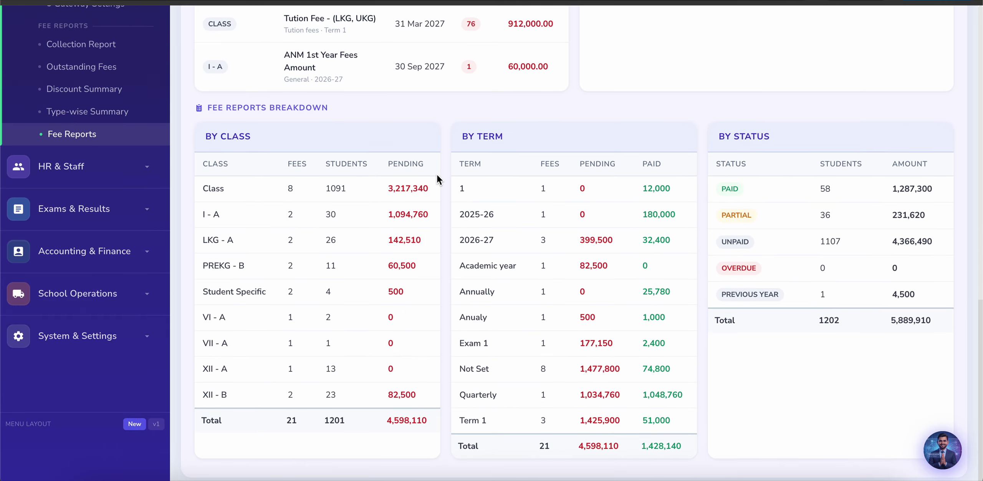
{"action": "scroll", "coordinate": [442, 192], "scroll_direction": "up", "scroll_amount": 3}
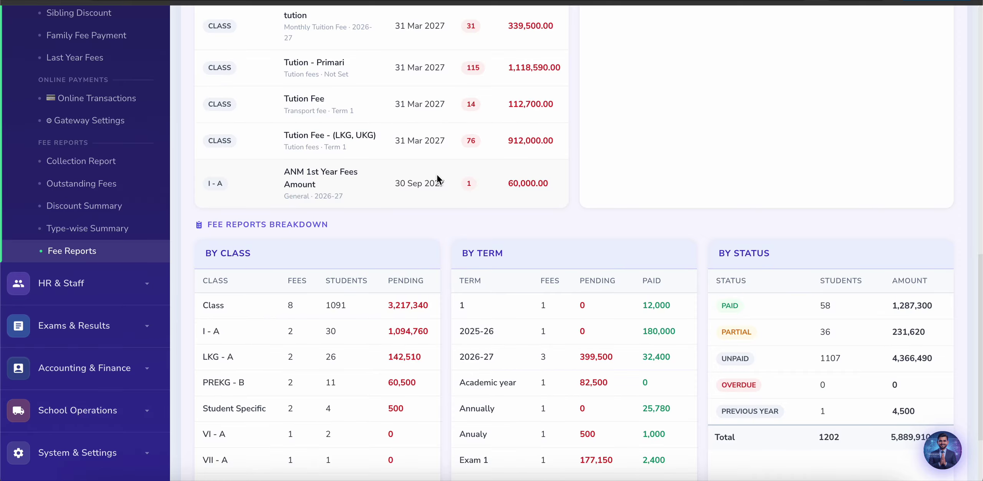
{"action": "scroll", "coordinate": [438, 179], "scroll_direction": "up", "scroll_amount": 9}
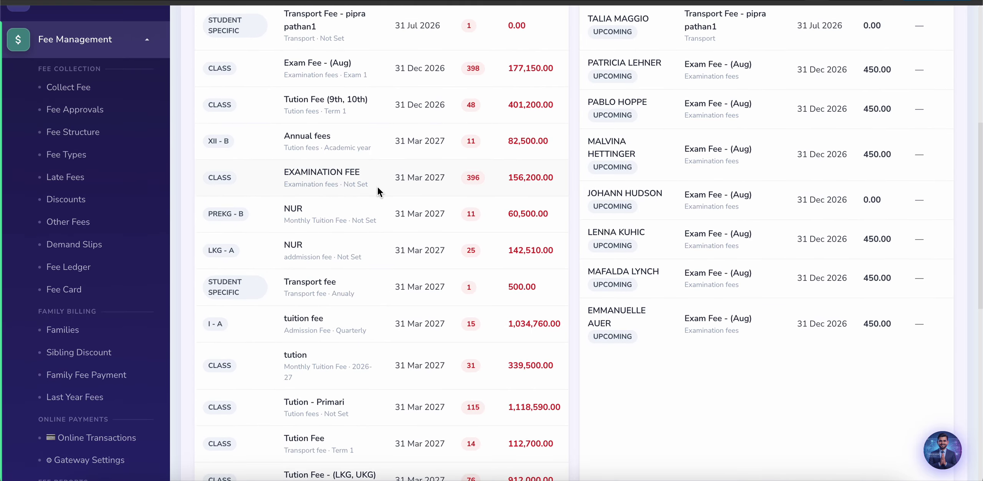
{"action": "scroll", "coordinate": [378, 189], "scroll_direction": "up", "scroll_amount": 4}
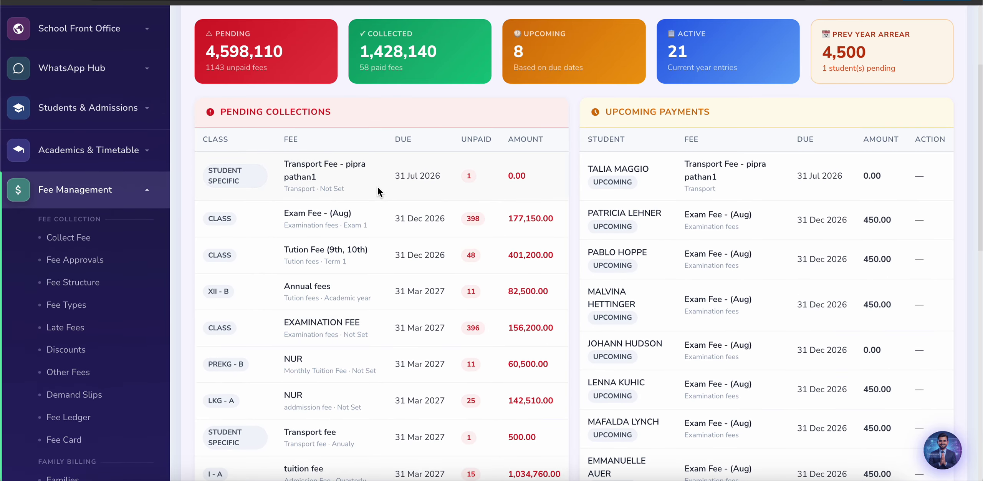
{"action": "scroll", "coordinate": [378, 186], "scroll_direction": "up", "scroll_amount": 4}
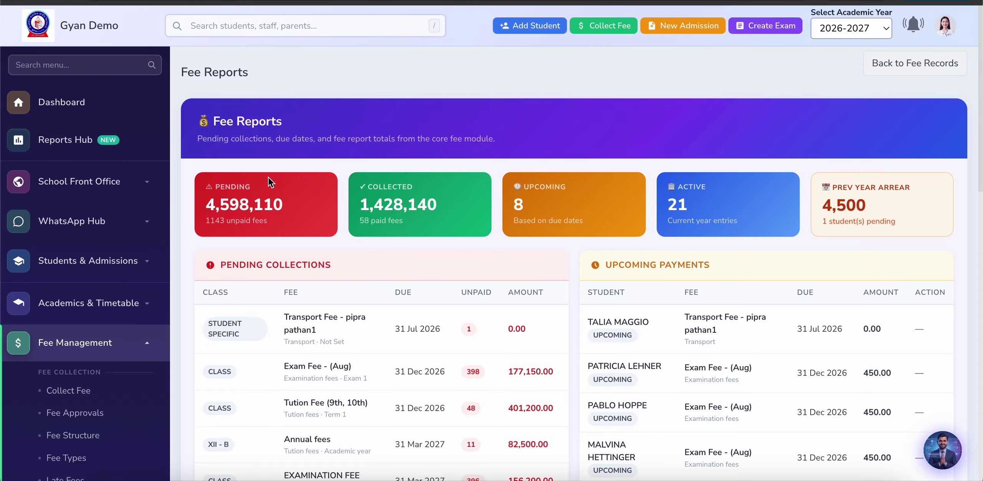
Step: Dismiss the AI Assistant popup and open the Non-Teaching Staff list, which shows 0 staff
{"action": "key", "text": "super+grave"}
{"action": "key", "text": "super+grave"}
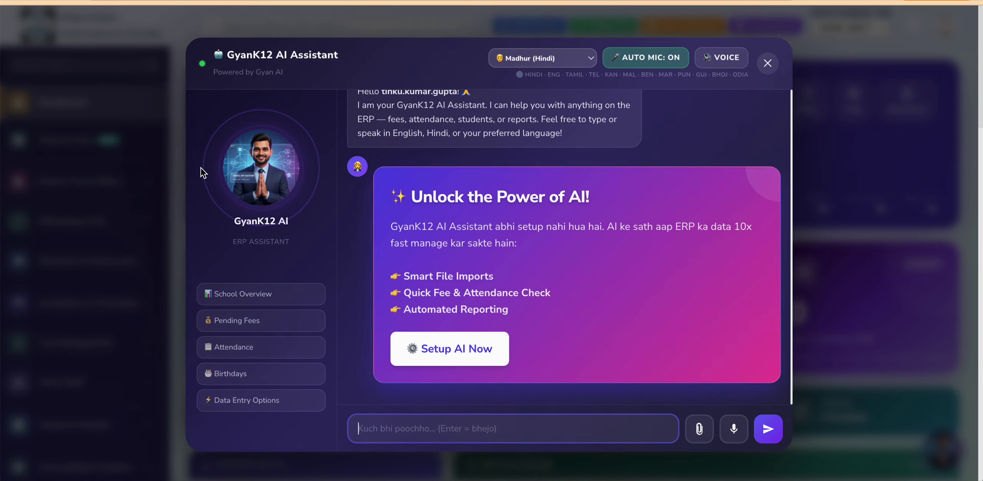
{"action": "left_click", "coordinate": [765, 64]}
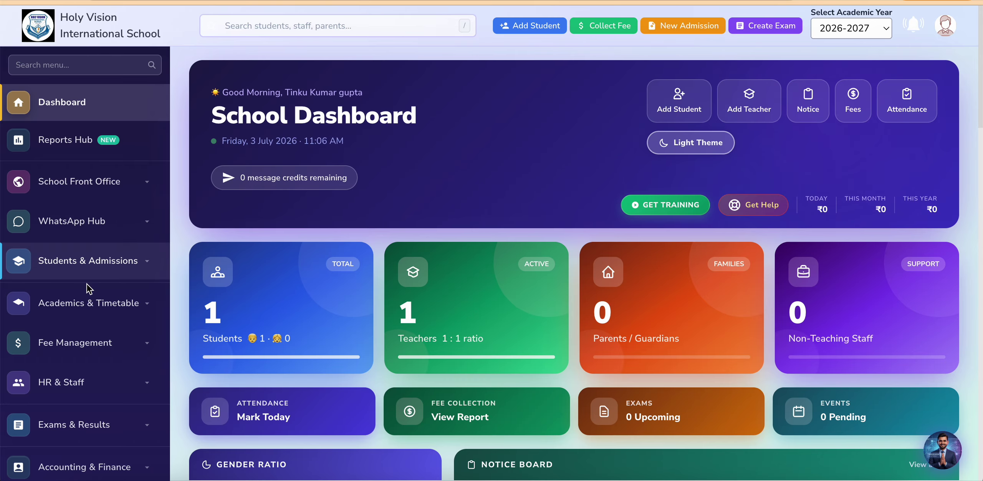
{"action": "scroll", "coordinate": [88, 342], "scroll_direction": "down", "scroll_amount": 2}
{"action": "left_click", "coordinate": [86, 307]}
{"action": "scroll", "coordinate": [86, 305], "scroll_direction": "down", "scroll_amount": 4}
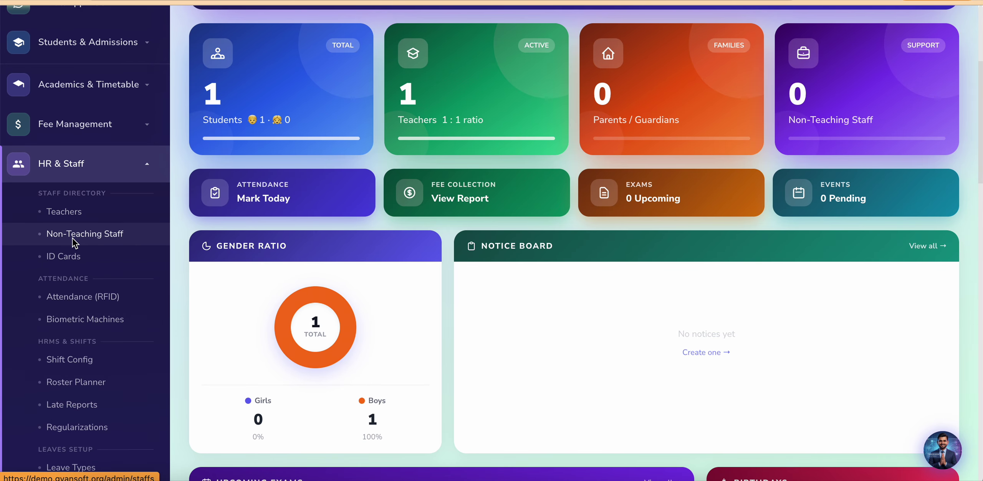
{"action": "left_click", "coordinate": [85, 235]}
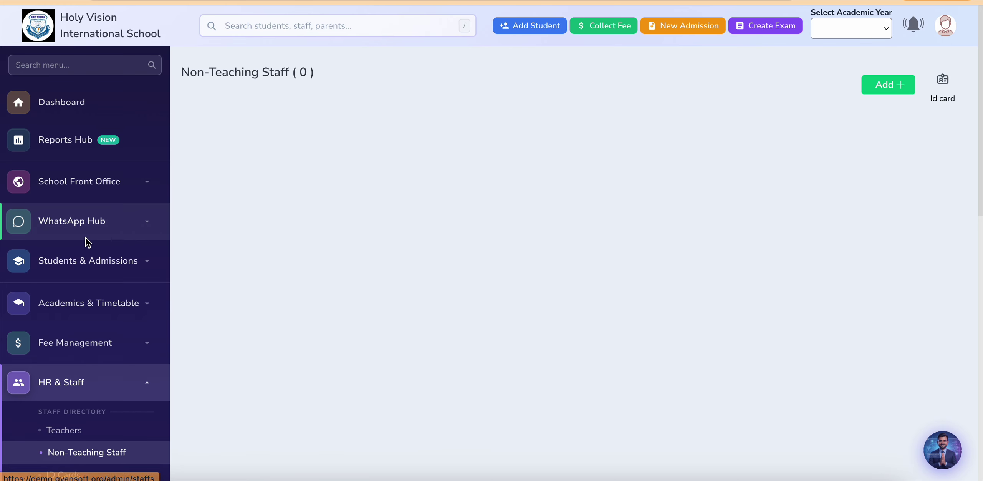
Step: Start a new non-teaching staff entry (EMP002) and view the designation options without choosing one
{"action": "left_click", "coordinate": [820, 87]}
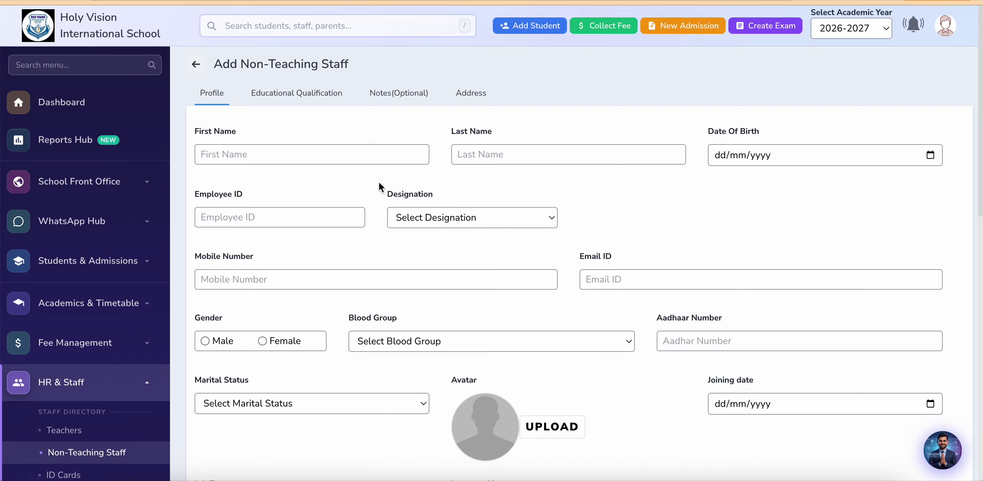
{"action": "left_click", "coordinate": [442, 217]}
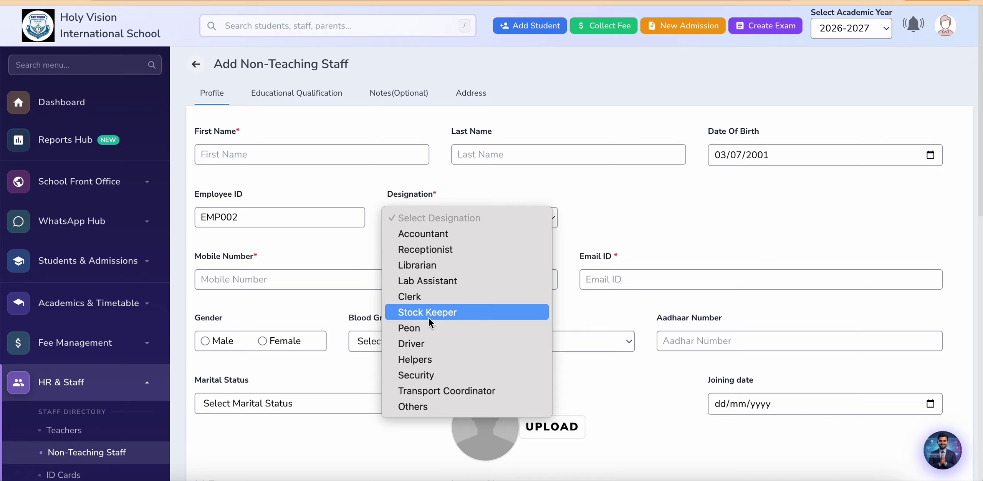
{"action": "left_click", "coordinate": [353, 297]}
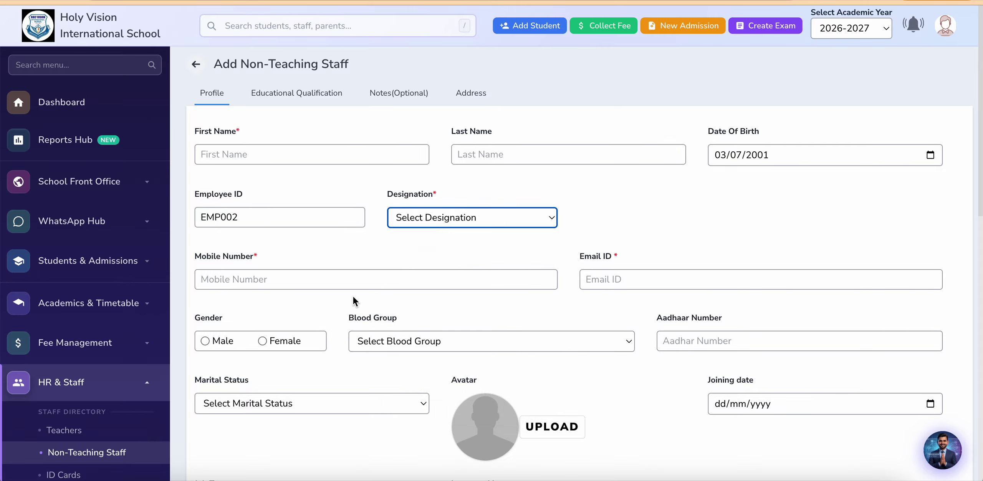
Step: Collapse HR & Staff in the sidebar and expand the Fee Management menu
{"action": "scroll", "coordinate": [232, 312], "scroll_direction": "down", "scroll_amount": 2}
{"action": "scroll", "coordinate": [231, 312], "scroll_direction": "down", "scroll_amount": 4}
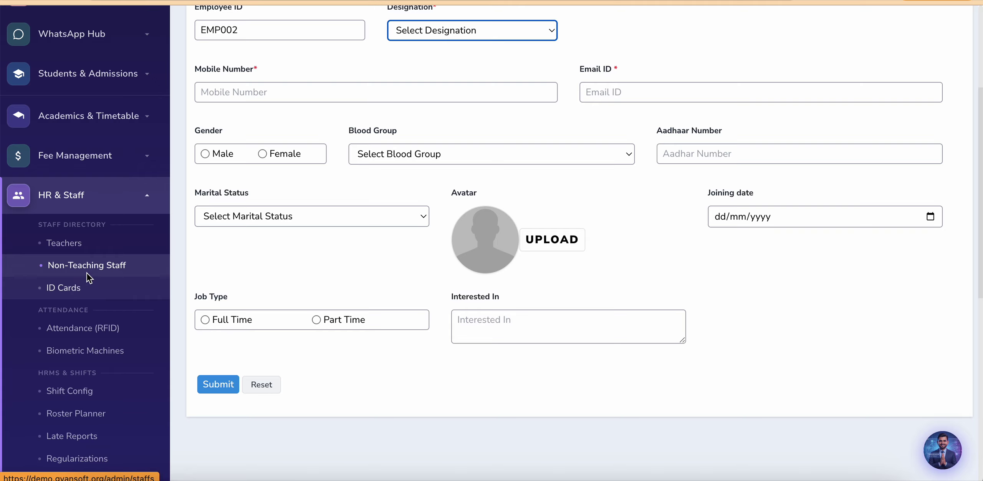
{"action": "left_click", "coordinate": [106, 212]}
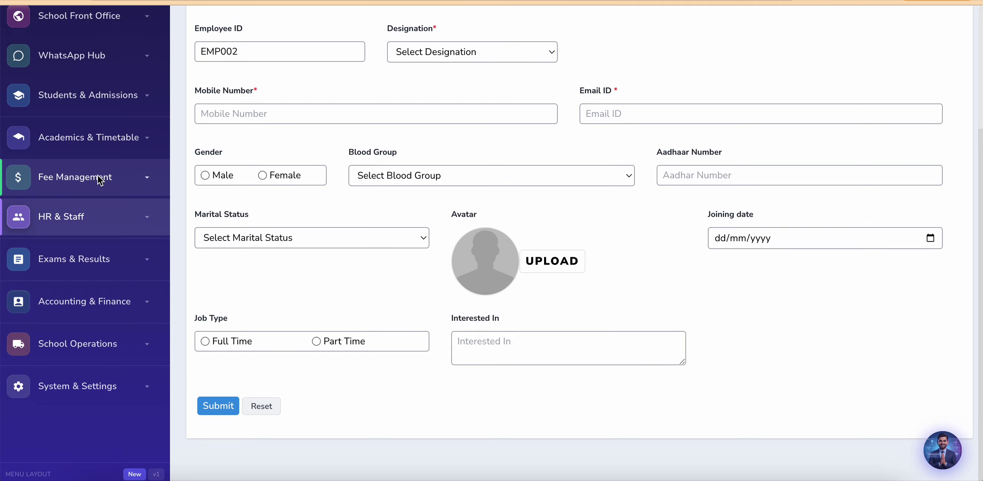
{"action": "left_click", "coordinate": [99, 176]}
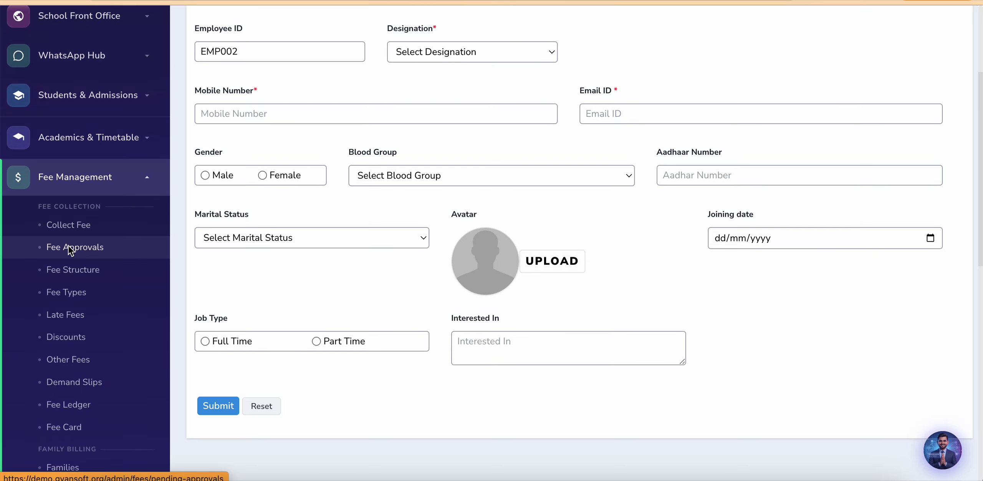
Step: Open the Fee Collection Approvals page (0 pending, 2 approved) and collapse Fee Management
{"action": "left_click", "coordinate": [70, 248]}
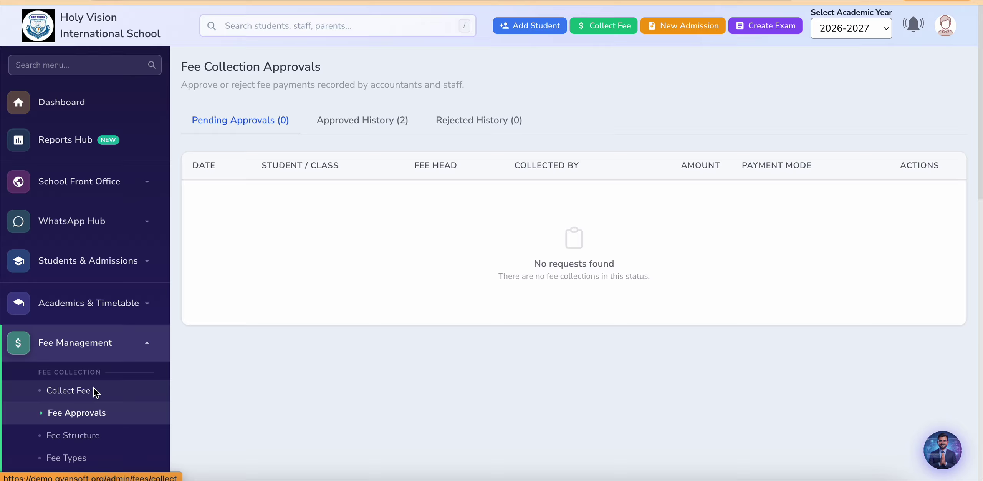
{"action": "left_click", "coordinate": [127, 353]}
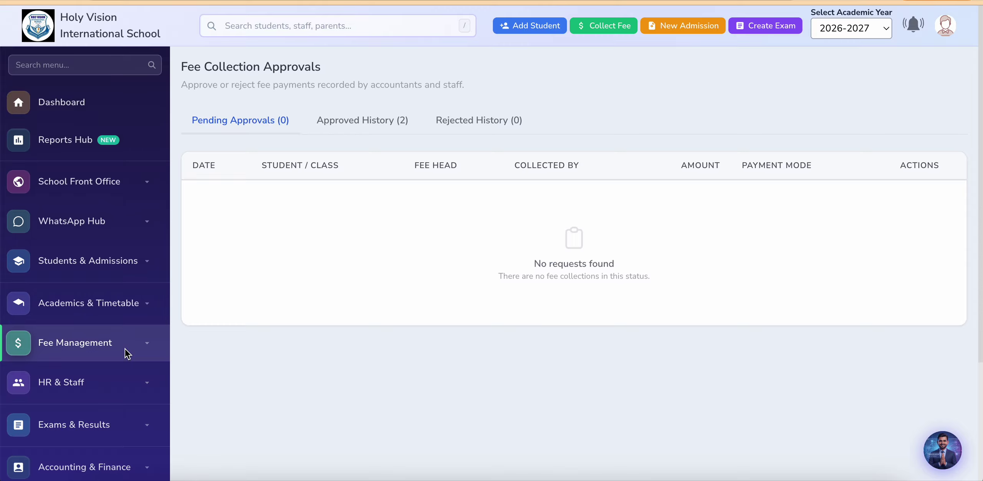
{"action": "scroll", "coordinate": [65, 410], "scroll_direction": "down", "scroll_amount": 4}
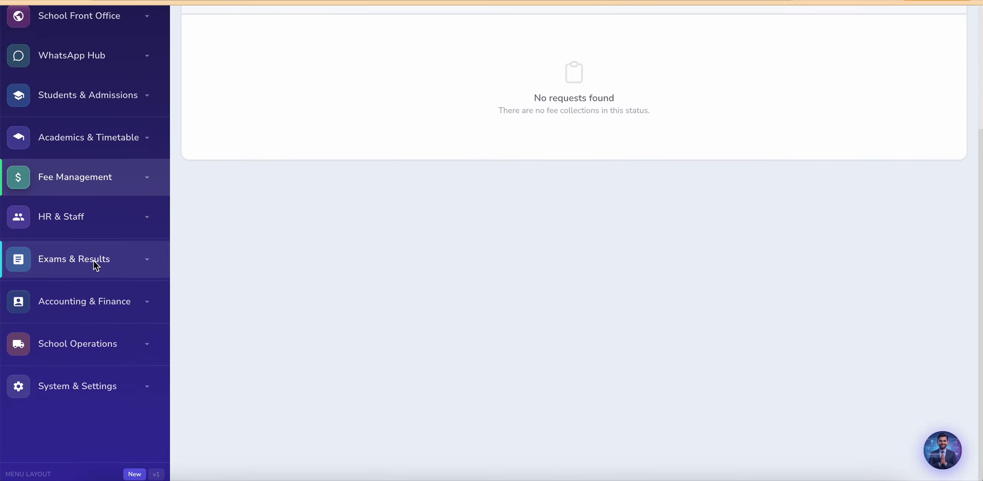
{"action": "scroll", "coordinate": [96, 229], "scroll_direction": "up", "scroll_amount": 2}
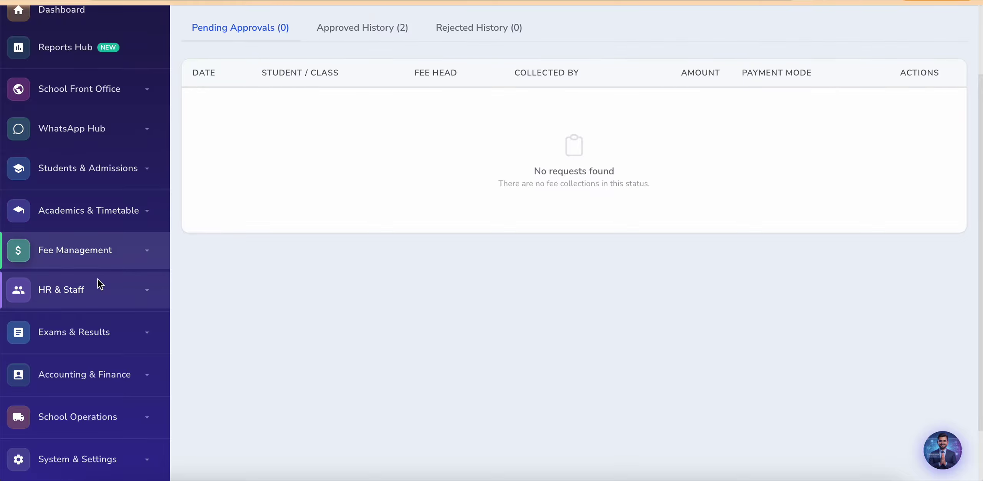
Step: Expand HR & Staff to reveal its staff, attendance and payroll options
{"action": "left_click", "coordinate": [80, 293]}
{"action": "scroll", "coordinate": [80, 292], "scroll_direction": "down", "scroll_amount": 2}
{"action": "scroll", "coordinate": [80, 293], "scroll_direction": "down", "scroll_amount": 3}
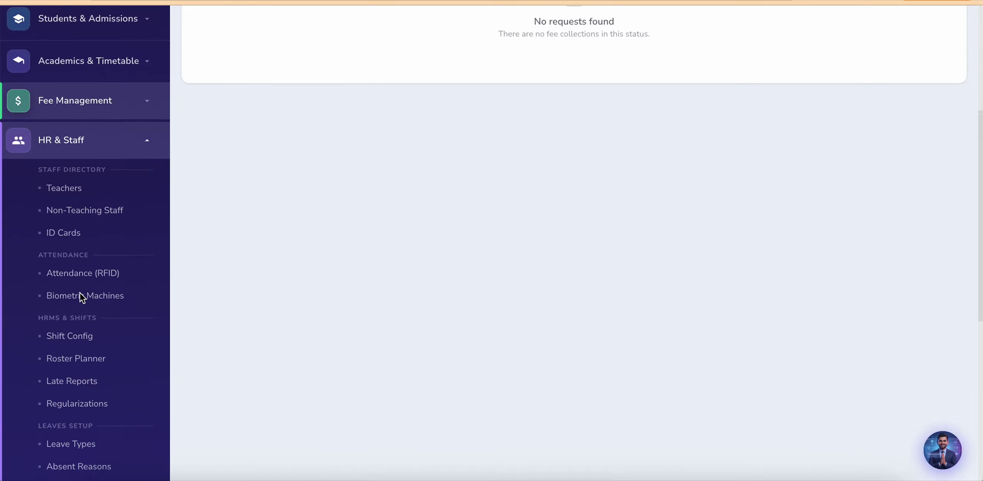
{"action": "scroll", "coordinate": [43, 293], "scroll_direction": "down", "scroll_amount": 1}
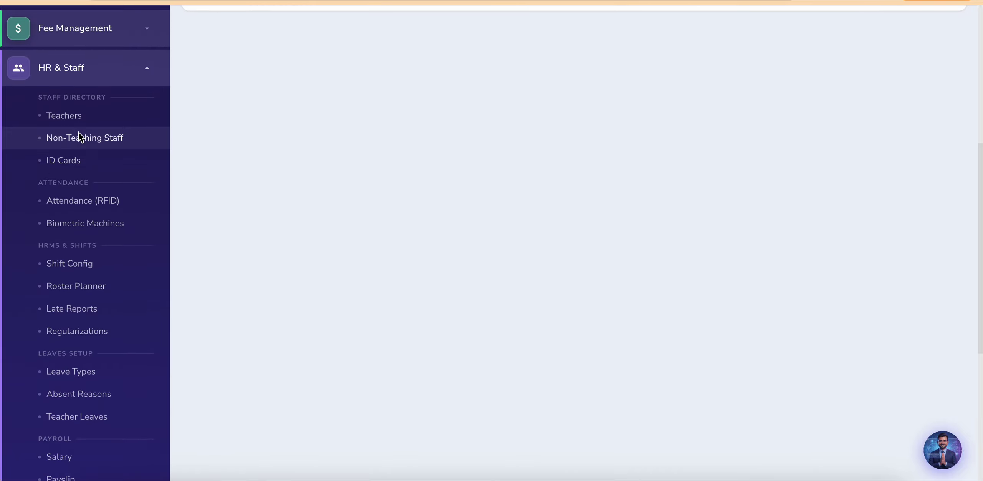
Step: Glance at the add-teacher form, then return to the Teaching Staff list and preview its one teacher
{"action": "left_click", "coordinate": [63, 115]}
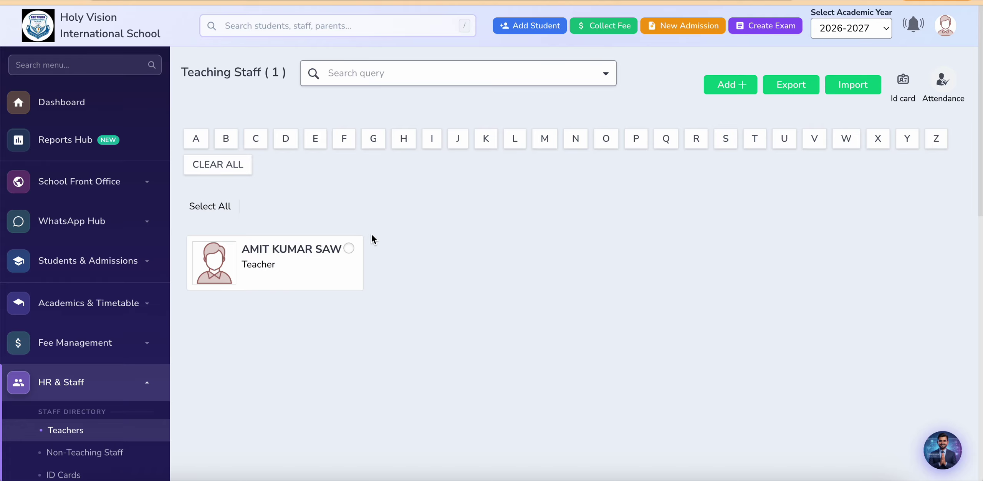
{"action": "left_click", "coordinate": [355, 262]}
{"action": "scroll", "coordinate": [345, 289], "scroll_direction": "down", "scroll_amount": 3}
{"action": "scroll", "coordinate": [346, 290], "scroll_direction": "down", "scroll_amount": 1}
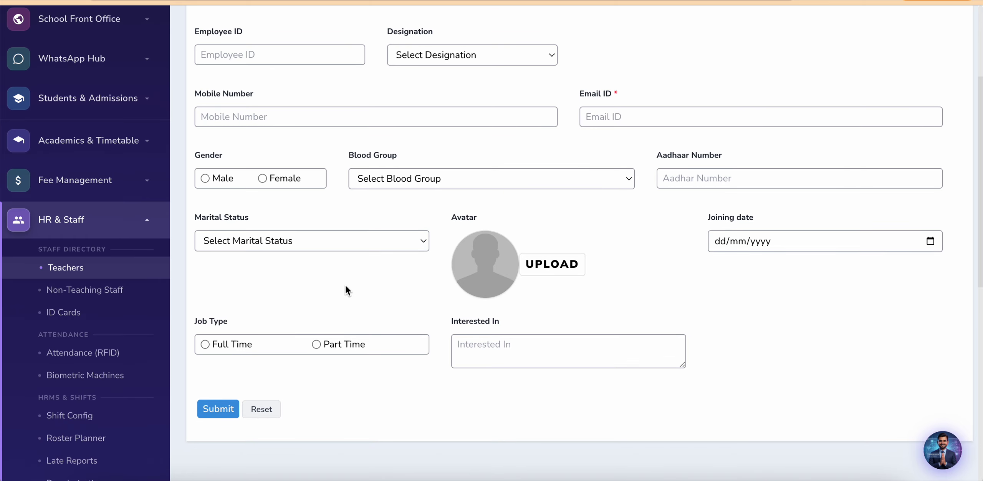
{"action": "left_click", "coordinate": [73, 270]}
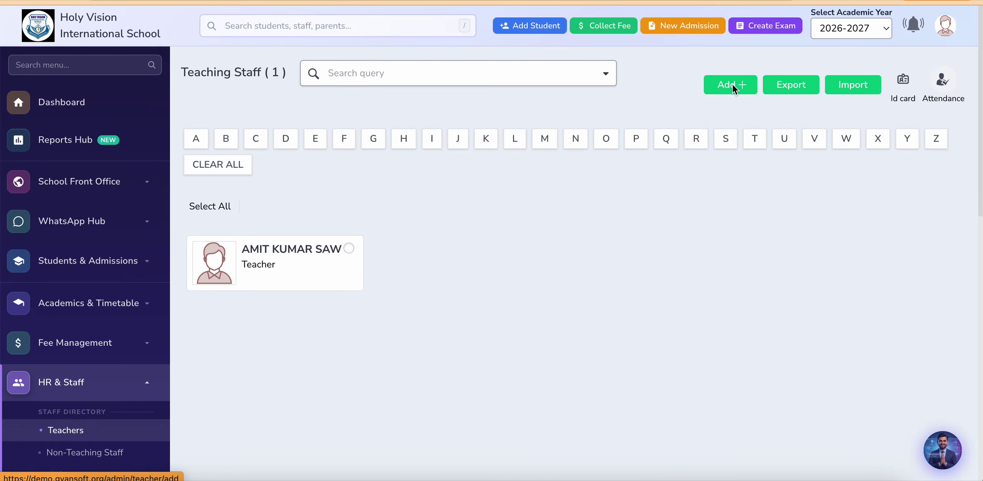
{"action": "left_click", "coordinate": [304, 249]}
Step: Open the teacher's full profile and select the e-mail address and phone number fields
{"action": "left_click", "coordinate": [717, 137]}
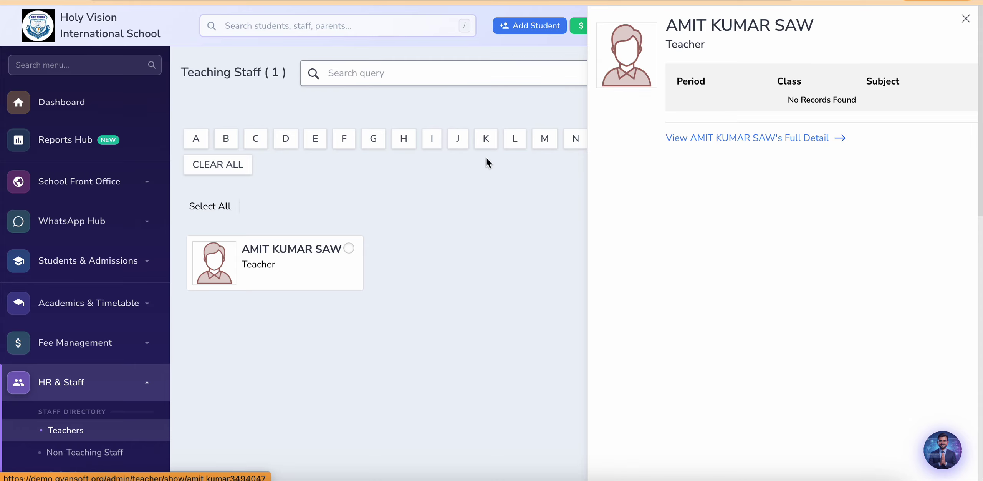
{"action": "scroll", "coordinate": [373, 269], "scroll_direction": "down", "scroll_amount": 2}
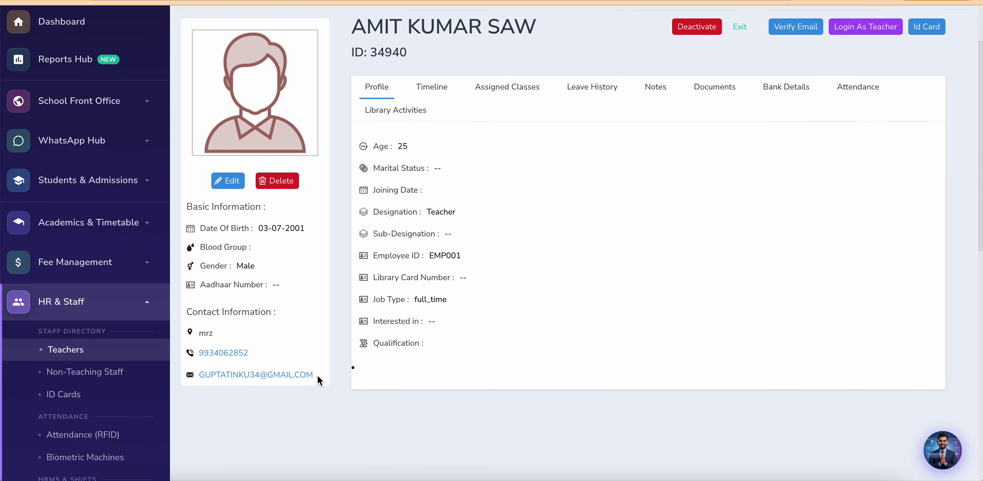
{"action": "left_click_drag", "start_coordinate": [316, 375], "coordinate": [200, 376]}
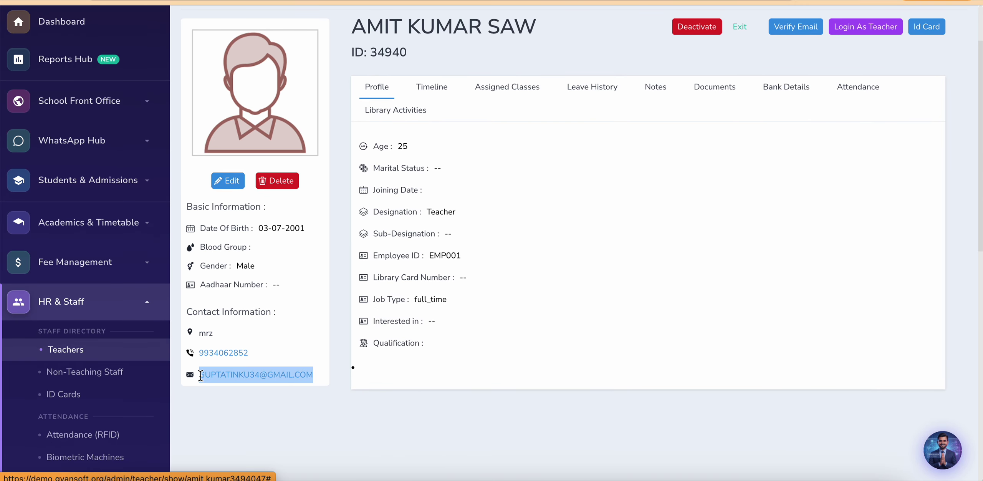
{"action": "left_click", "coordinate": [238, 399]}
{"action": "left_click_drag", "start_coordinate": [260, 352], "coordinate": [197, 353]}
{"action": "left_click", "coordinate": [277, 347]}
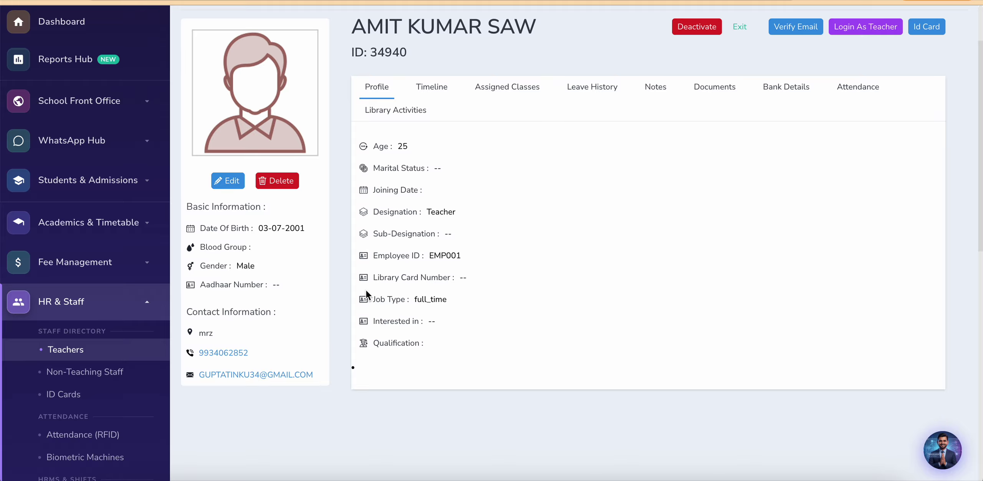
Step: Review the profile tabs from Assigned Classes through Attendance to the empty Library Activities
{"action": "left_click", "coordinate": [493, 87]}
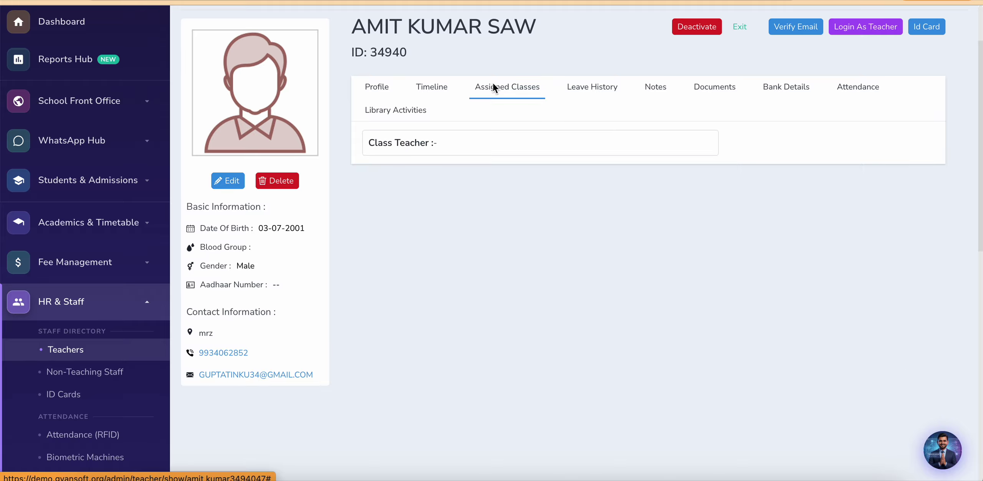
{"action": "left_click", "coordinate": [571, 87]}
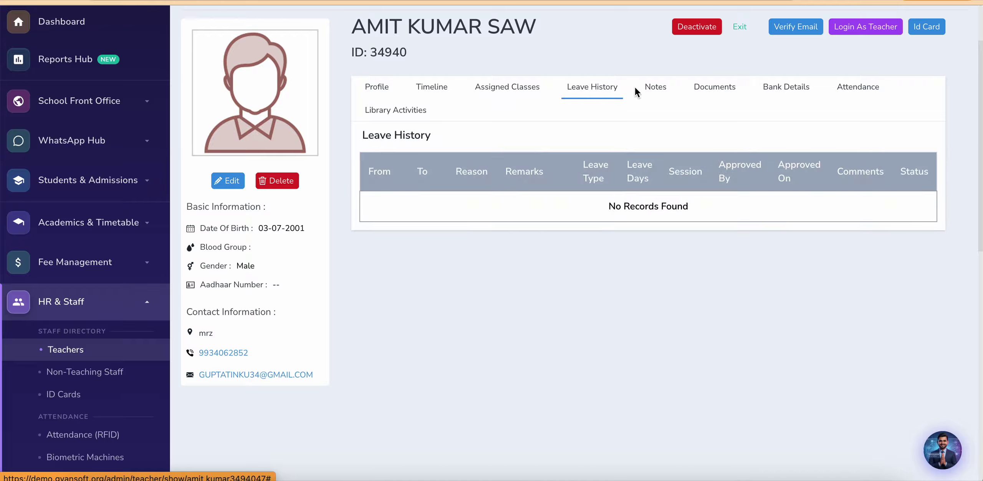
{"action": "left_click", "coordinate": [653, 87]}
{"action": "left_click", "coordinate": [715, 86]}
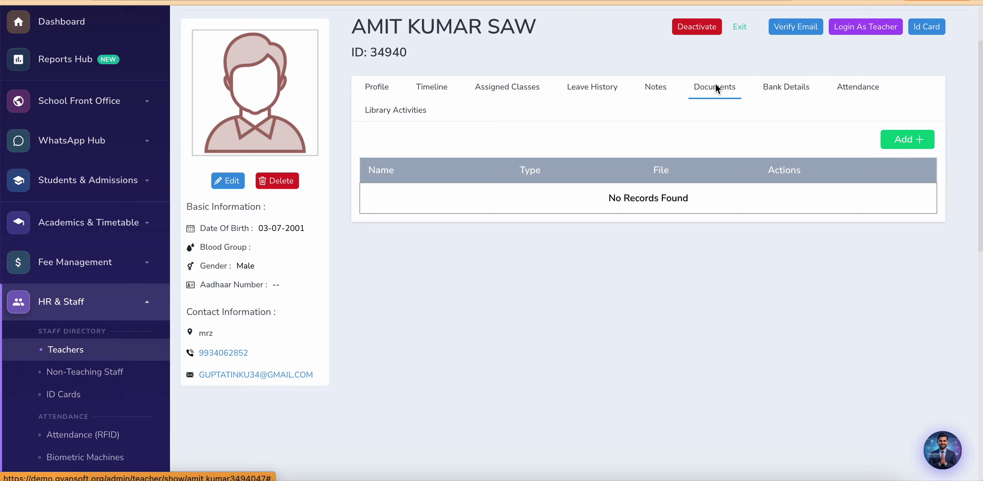
{"action": "left_click", "coordinate": [784, 87]}
{"action": "left_click", "coordinate": [854, 82]}
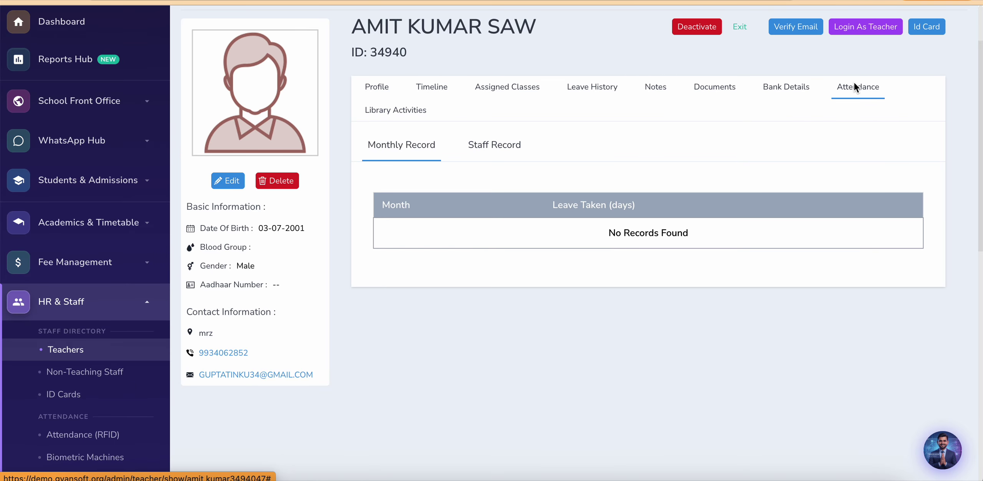
{"action": "left_click", "coordinate": [399, 111]}
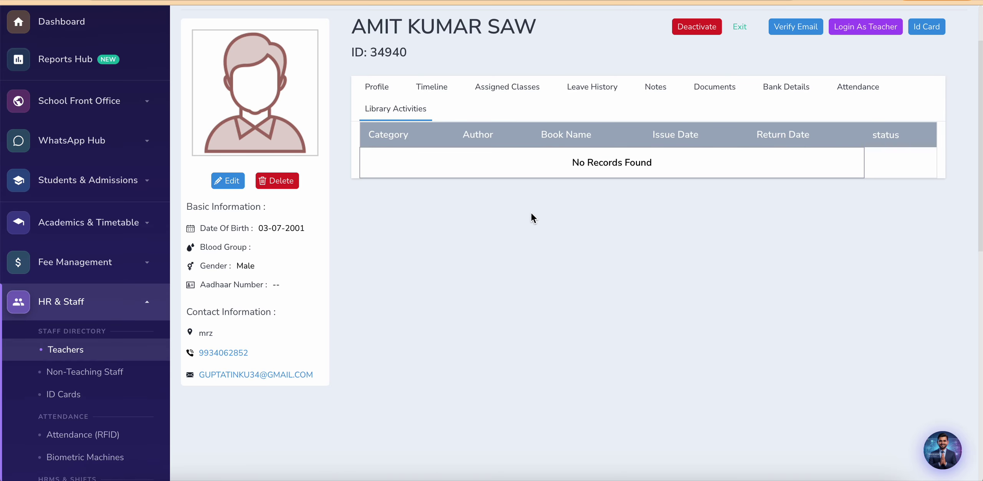
{"action": "scroll", "coordinate": [532, 213], "scroll_direction": "up", "scroll_amount": 2}
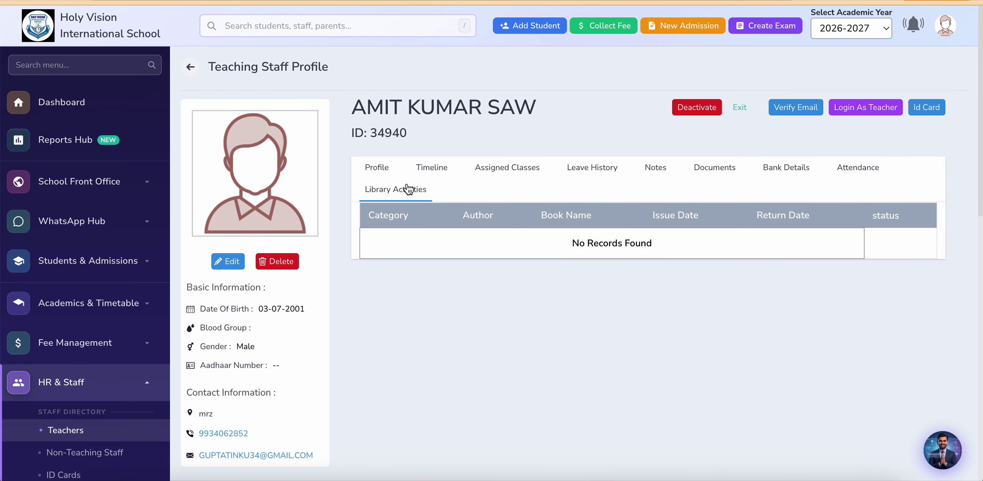
{"action": "scroll", "coordinate": [366, 358], "scroll_direction": "down", "scroll_amount": 5}
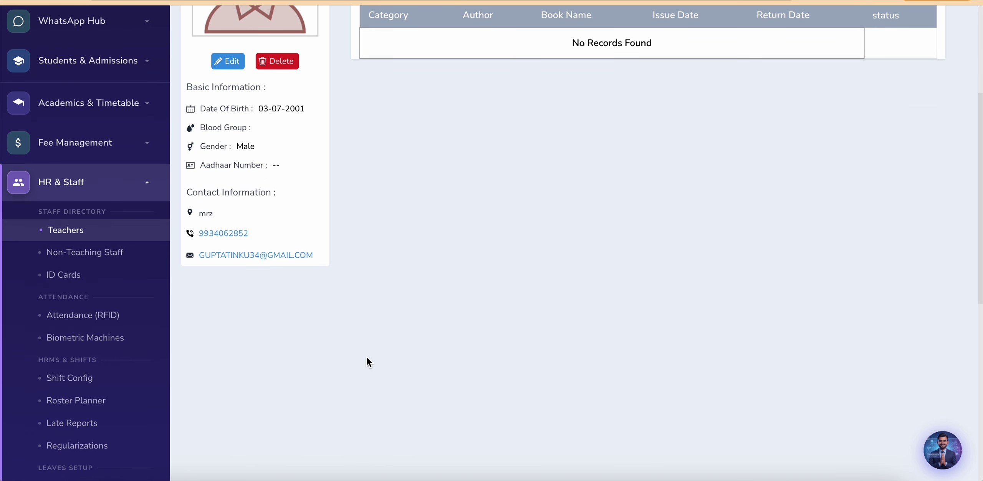
Step: Open a new Add Non-Teaching Staff form (EMP002, 03/07/2001) and close the Designation list unchosen
{"action": "left_click", "coordinate": [84, 255]}
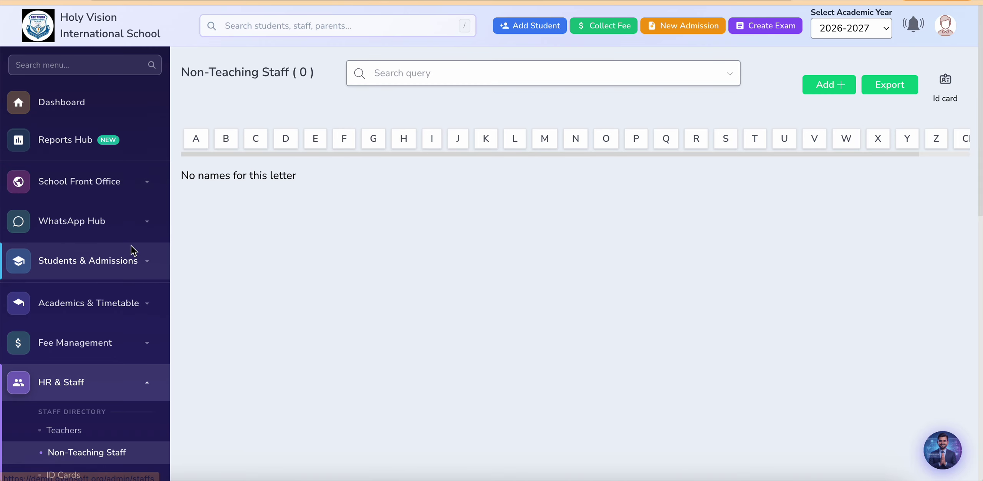
{"action": "left_click", "coordinate": [817, 84]}
{"action": "left_click", "coordinate": [454, 216]}
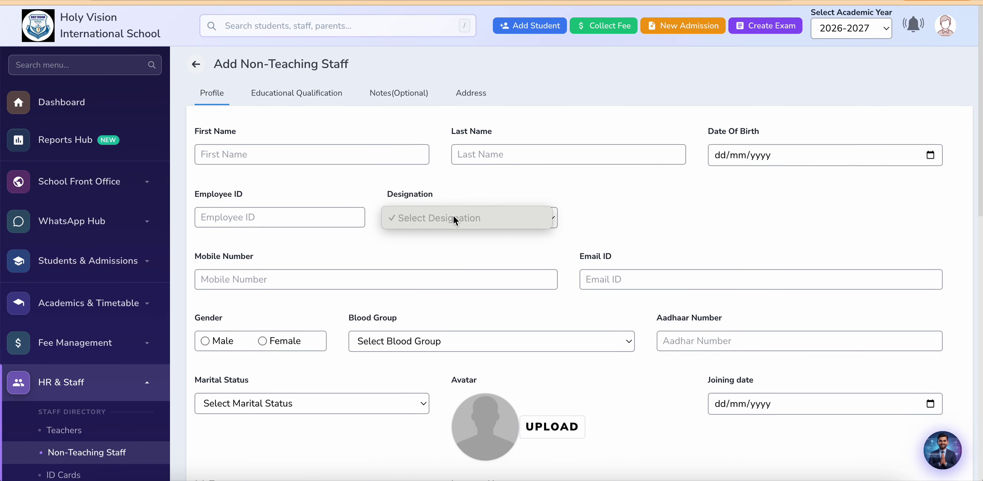
{"action": "left_click", "coordinate": [433, 216]}
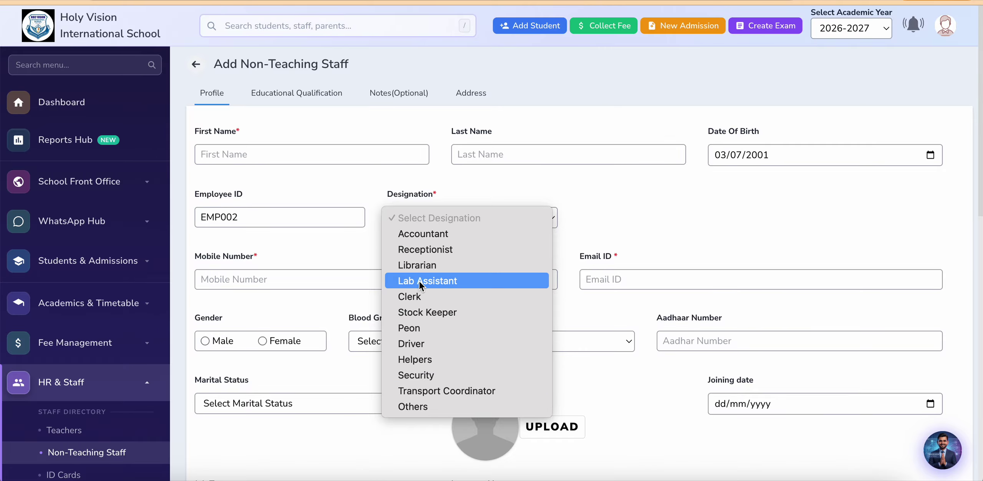
{"action": "left_click", "coordinate": [372, 425]}
{"action": "scroll", "coordinate": [129, 390], "scroll_direction": "down", "scroll_amount": 3}
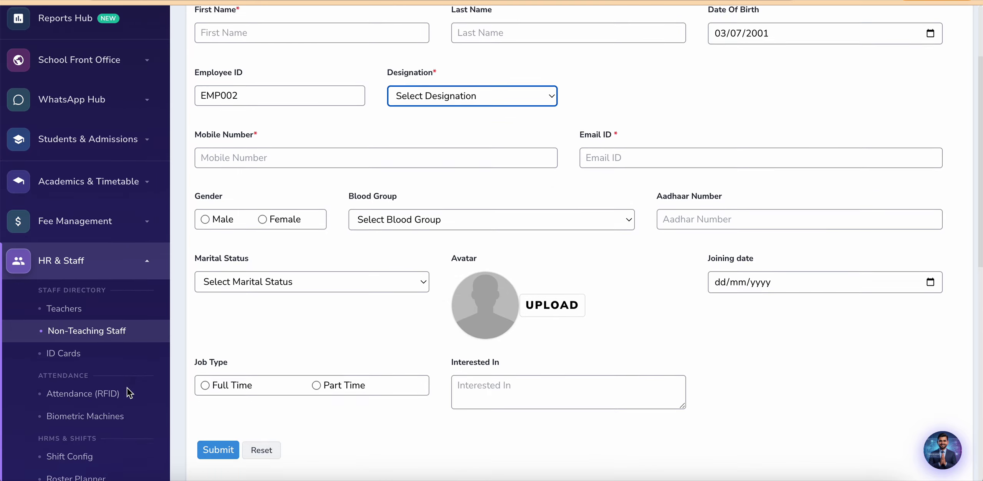
{"action": "scroll", "coordinate": [130, 392], "scroll_direction": "down", "scroll_amount": 1}
Step: Browse the Fee Reports listing and status breakdown totalling 1202 students and 5,889,910
{"action": "left_click", "coordinate": [71, 309]}
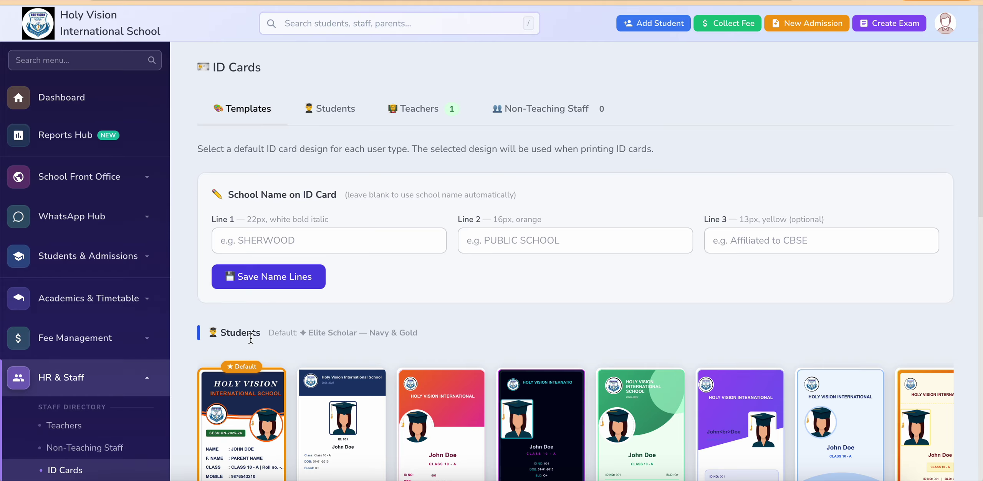
{"action": "scroll", "coordinate": [275, 211], "scroll_direction": "down", "scroll_amount": 2}
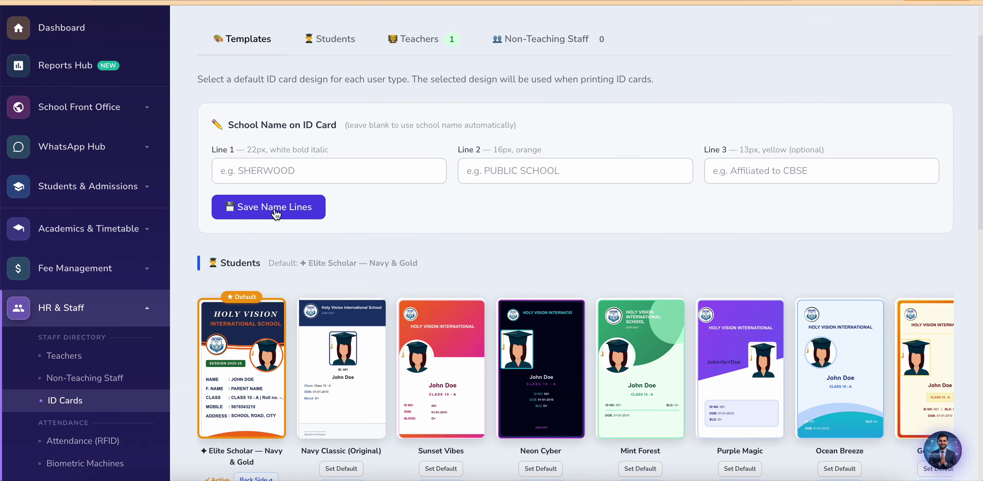
{"action": "scroll", "coordinate": [282, 317], "scroll_direction": "down", "scroll_amount": 3}
{"action": "scroll", "coordinate": [793, 286], "scroll_direction": "right", "scroll_amount": 5}
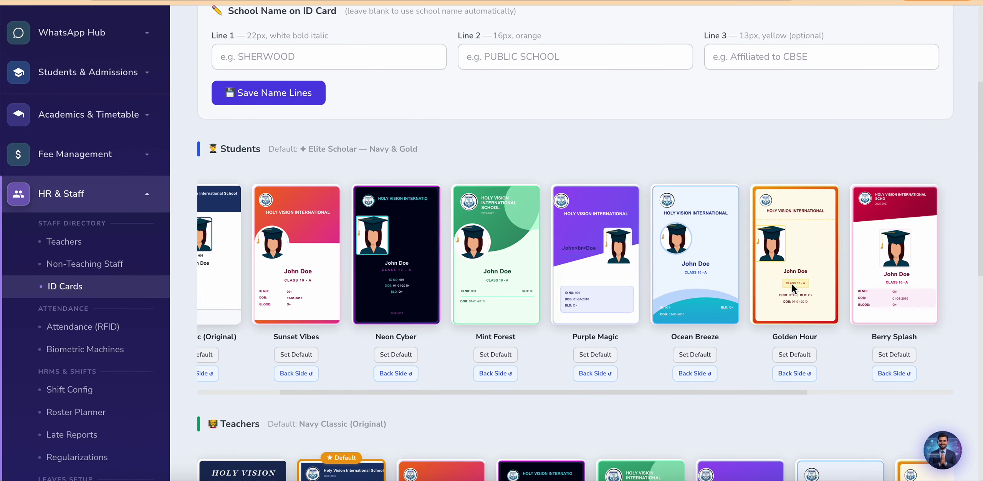
{"action": "scroll", "coordinate": [792, 284], "scroll_direction": "left", "scroll_amount": 5}
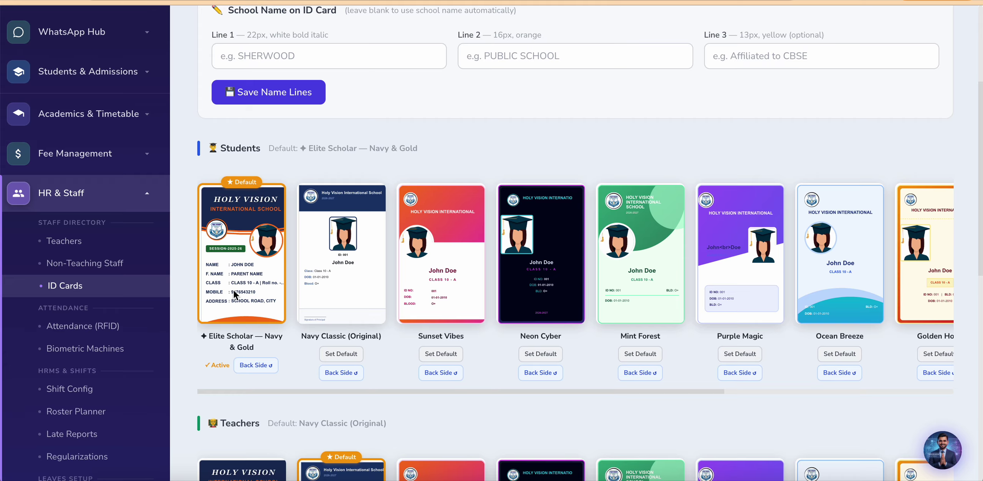
{"action": "scroll", "coordinate": [490, 279], "scroll_direction": "right", "scroll_amount": 8}
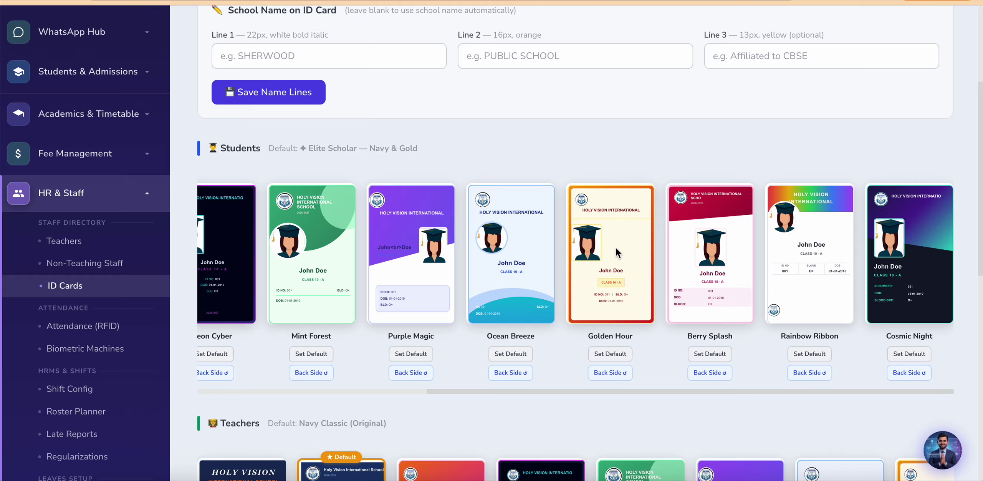
{"action": "scroll", "coordinate": [616, 253], "scroll_direction": "left", "scroll_amount": 4}
{"action": "scroll", "coordinate": [616, 253], "scroll_direction": "left", "scroll_amount": 1}
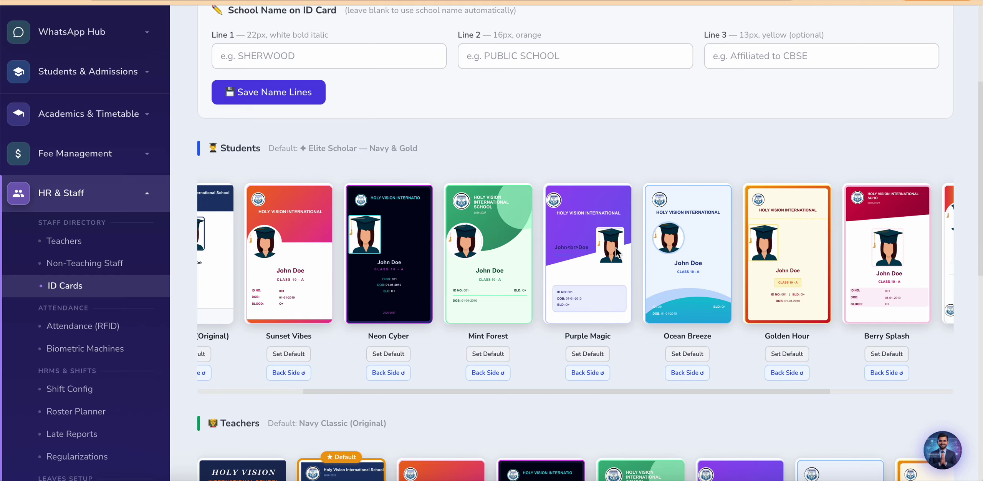
{"action": "scroll", "coordinate": [57, 305], "scroll_direction": "down", "scroll_amount": 15}
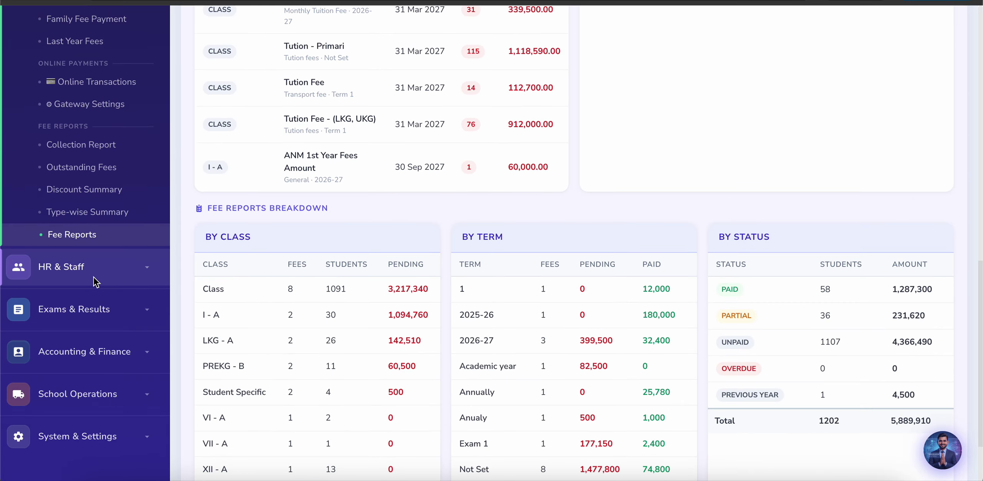
Step: Open ID Cards under HR & Staff and show the student bulk-print class grid (0/300 selected)
{"action": "left_click", "coordinate": [96, 283]}
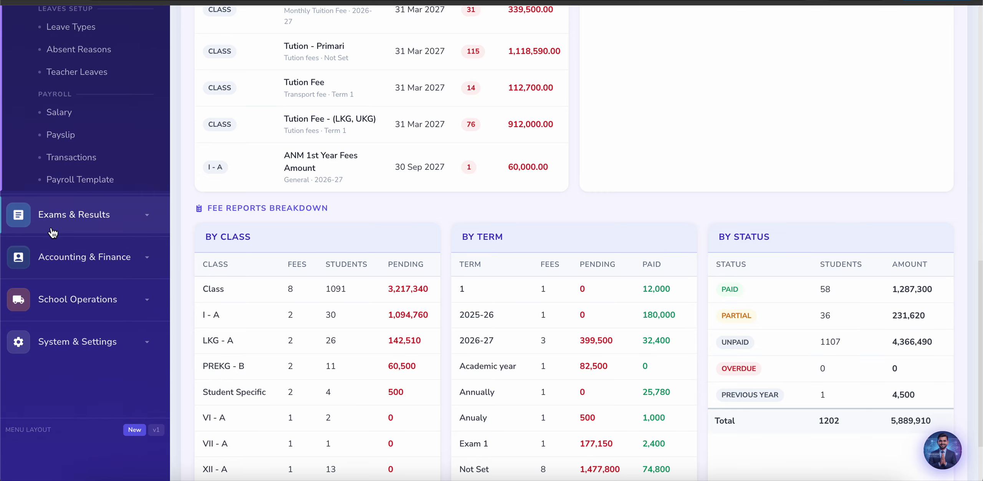
{"action": "scroll", "coordinate": [53, 232], "scroll_direction": "up", "scroll_amount": 5}
{"action": "scroll", "coordinate": [71, 131], "scroll_direction": "up", "scroll_amount": 5}
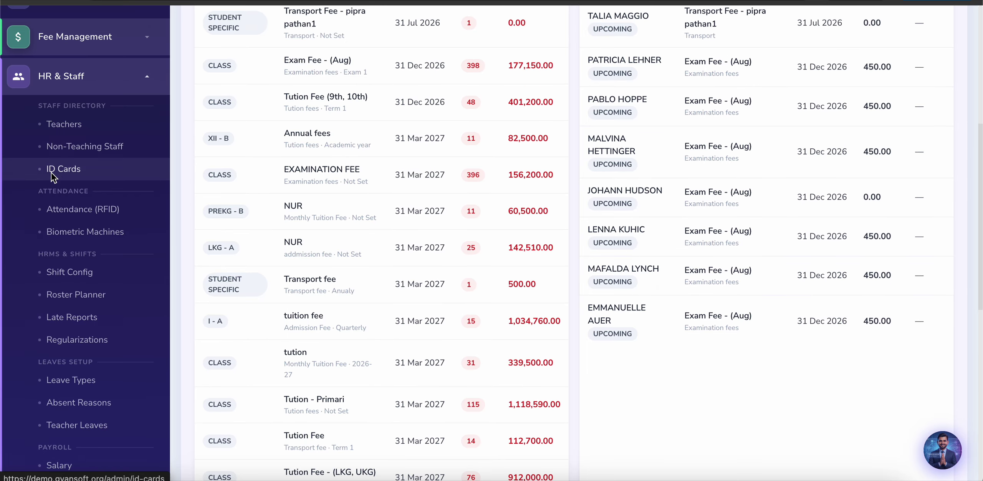
{"action": "left_click", "coordinate": [58, 171]}
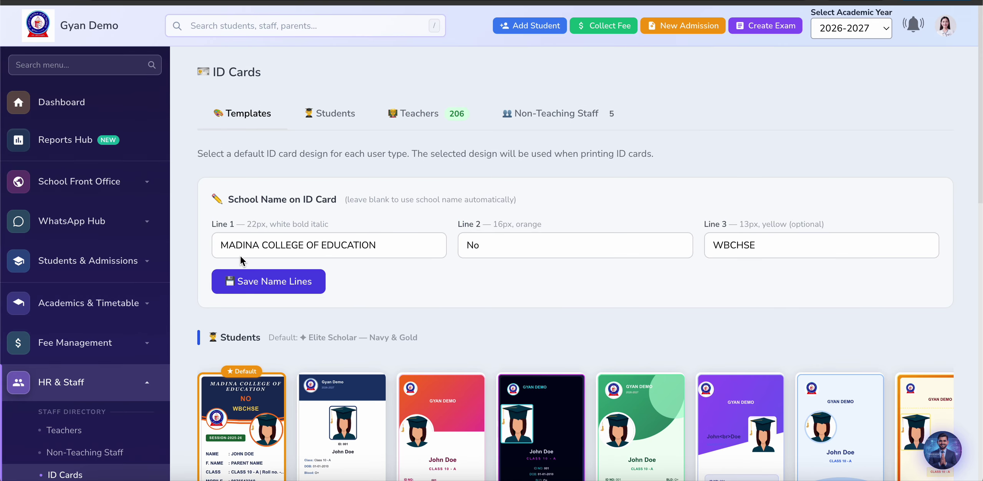
{"action": "scroll", "coordinate": [240, 255], "scroll_direction": "down", "scroll_amount": 5}
{"action": "scroll", "coordinate": [242, 269], "scroll_direction": "up", "scroll_amount": 1}
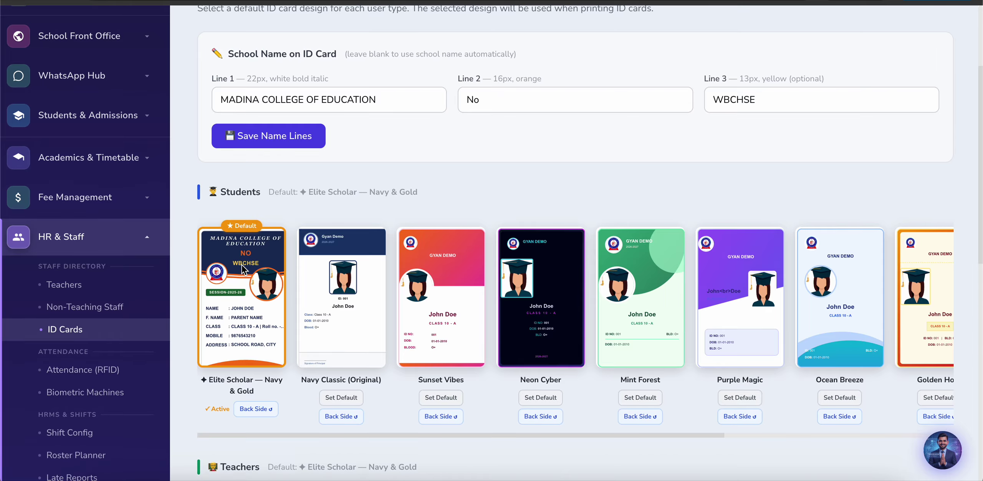
{"action": "scroll", "coordinate": [410, 195], "scroll_direction": "up", "scroll_amount": 4}
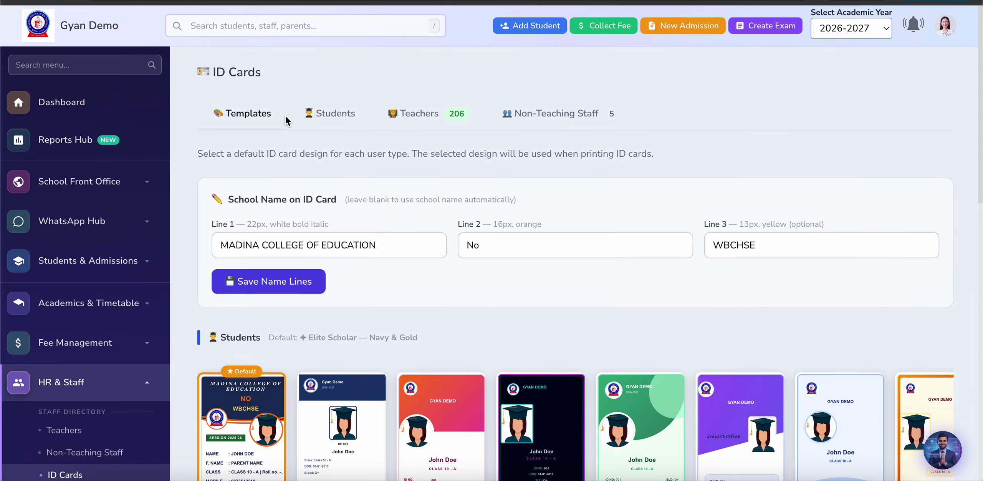
{"action": "left_click", "coordinate": [325, 116]}
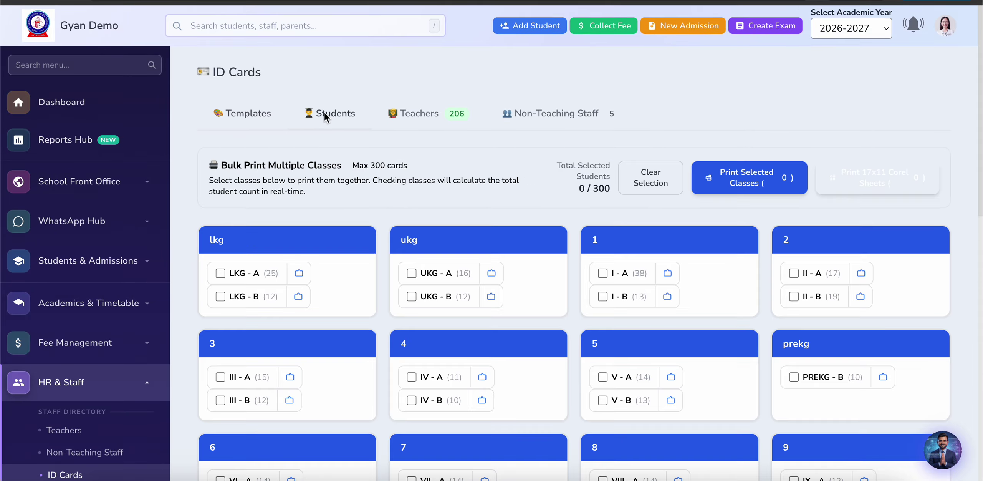
Step: Preview the LKG - A student ID card fronts headed MADINA COLLEGE OF EDUCATION
{"action": "left_click", "coordinate": [299, 274]}
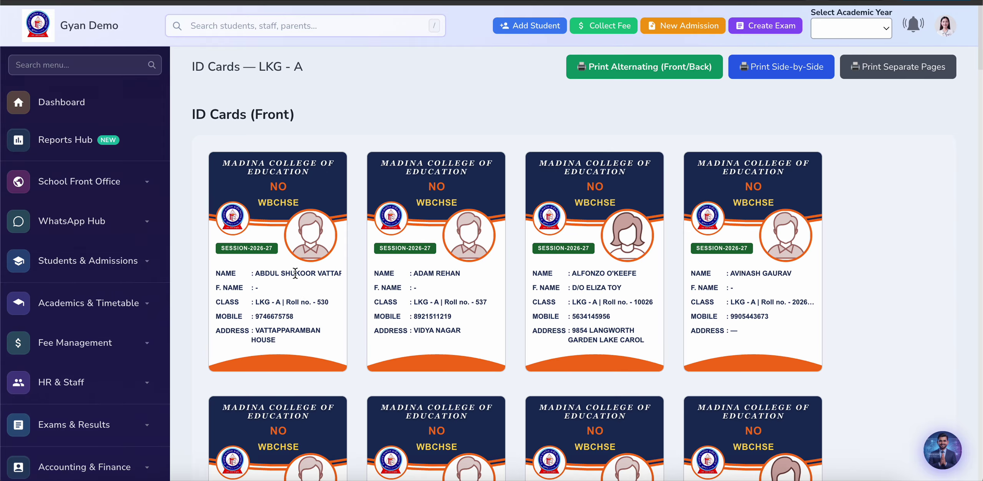
{"action": "scroll", "coordinate": [286, 380], "scroll_direction": "down", "scroll_amount": 2}
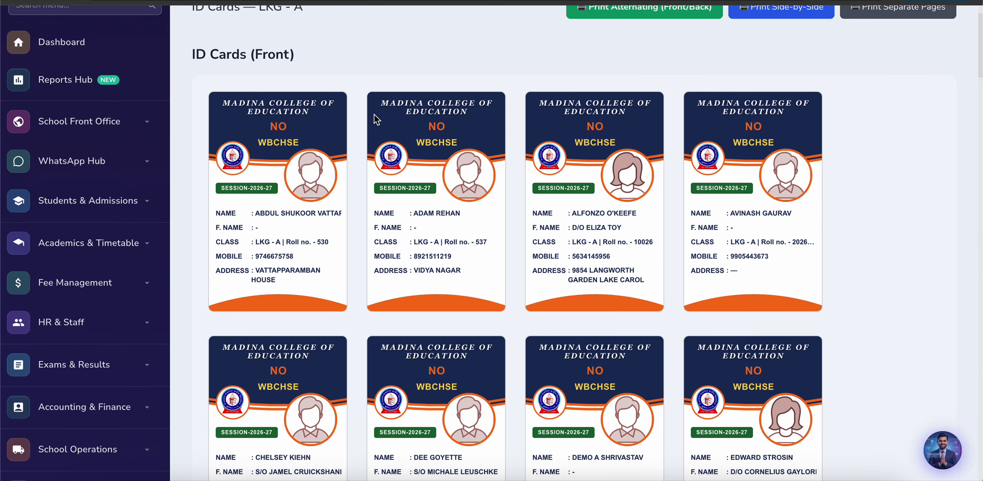
{"action": "scroll", "coordinate": [326, 132], "scroll_direction": "up", "scroll_amount": 2}
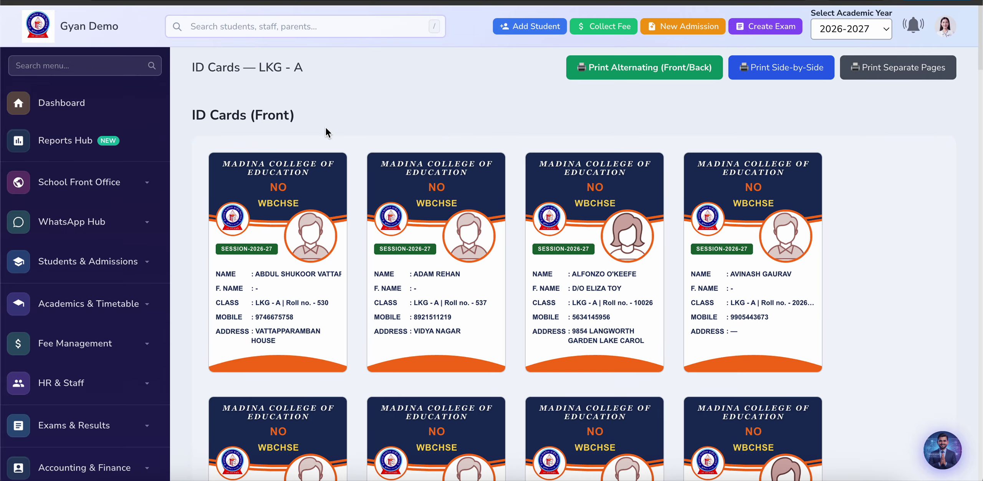
{"action": "scroll", "coordinate": [326, 127], "scroll_direction": "down", "scroll_amount": 3}
{"action": "scroll", "coordinate": [392, 269], "scroll_direction": "down", "scroll_amount": 4}
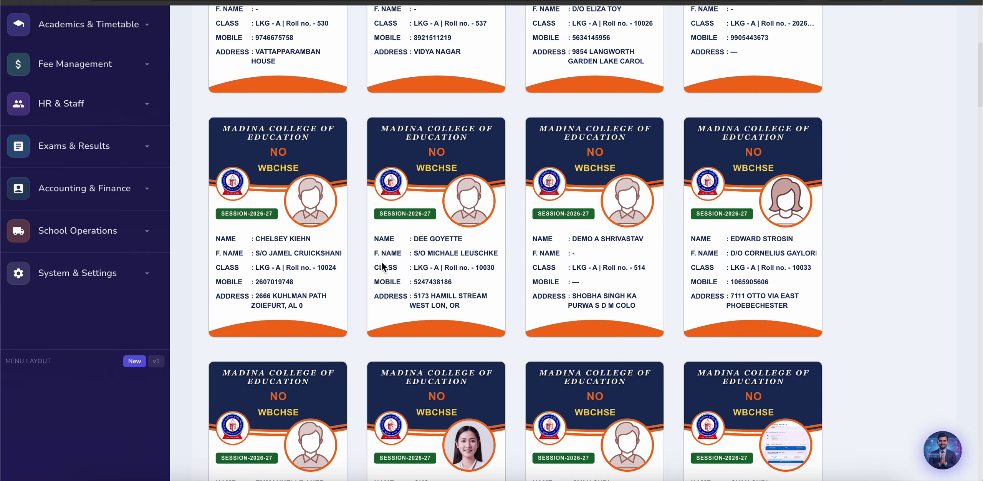
{"action": "scroll", "coordinate": [332, 299], "scroll_direction": "up", "scroll_amount": 7}
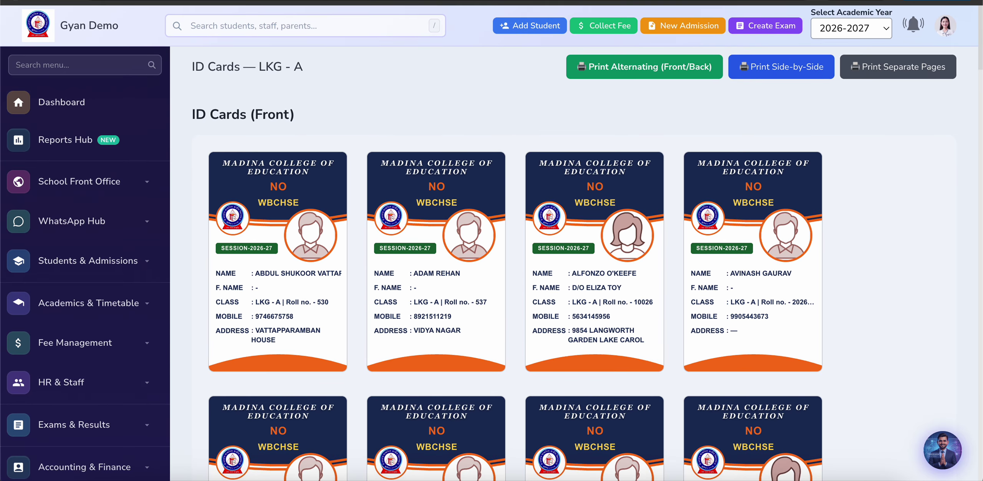
{"action": "left_click", "coordinate": [15, 0]}
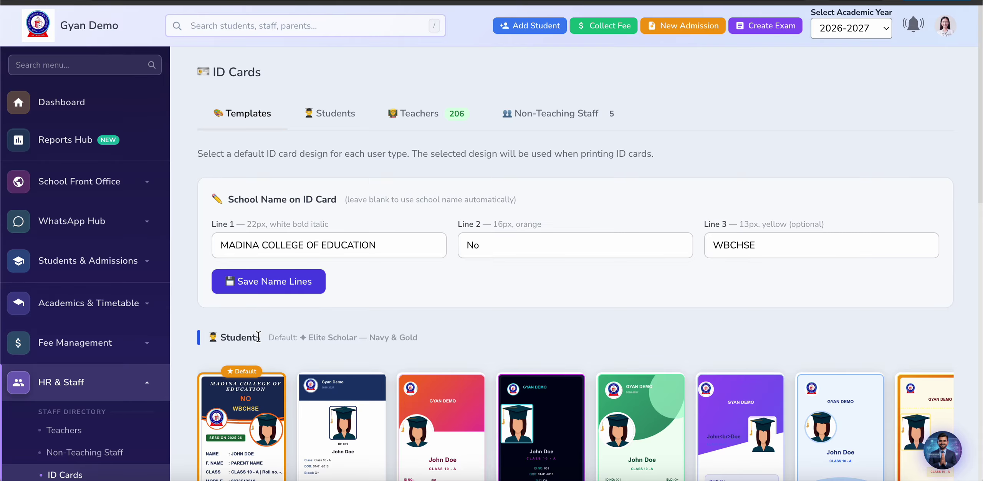
Step: Set Mint Forest as the default student ID card design and check its back side
{"action": "scroll", "coordinate": [362, 307], "scroll_direction": "down", "scroll_amount": 4}
{"action": "left_click", "coordinate": [644, 283]}
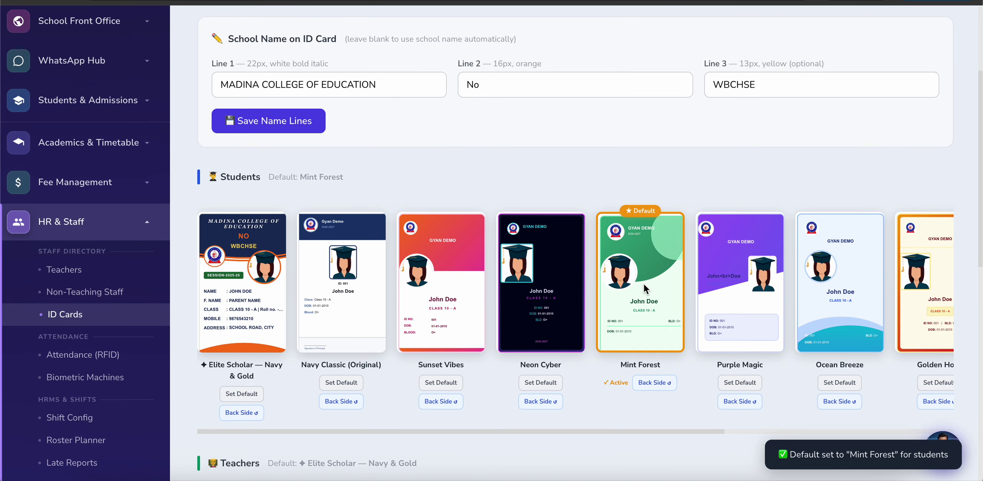
{"action": "left_click", "coordinate": [659, 384]}
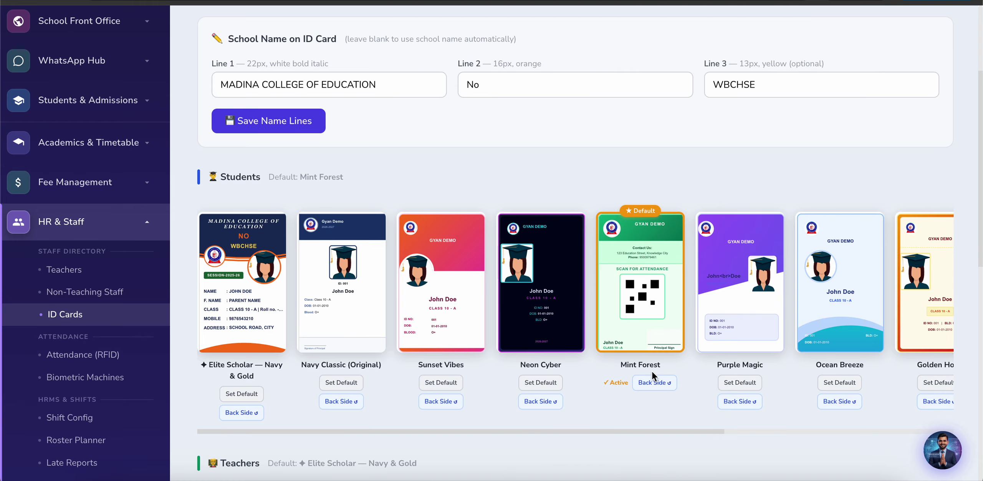
{"action": "left_click", "coordinate": [653, 381]}
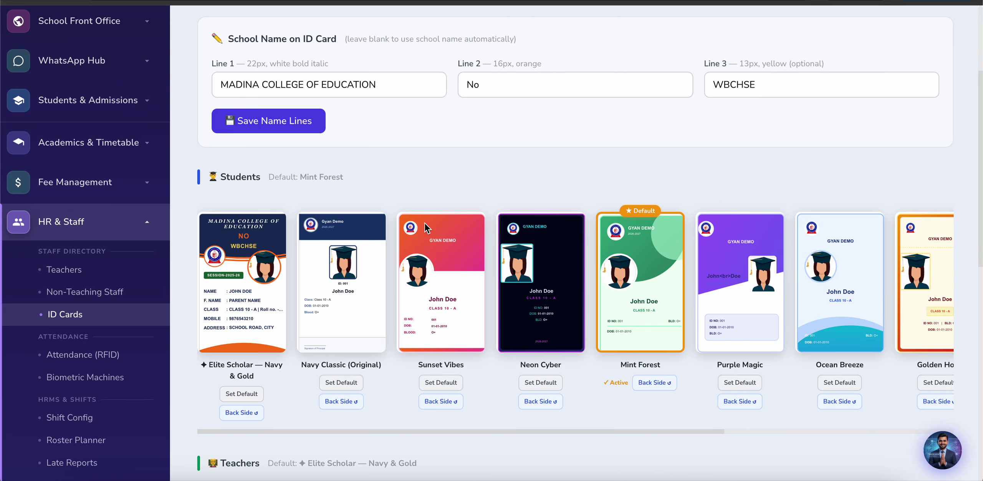
{"action": "scroll", "coordinate": [308, 144], "scroll_direction": "up", "scroll_amount": 5}
Step: Browse the student class printing grid, then view the Teachers ID card section listing 206 teachers
{"action": "left_click", "coordinate": [323, 123]}
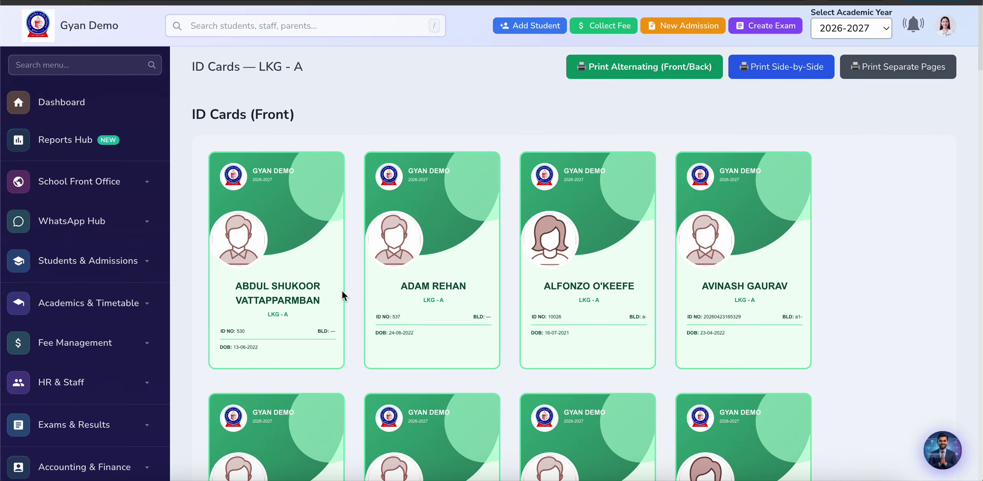
{"action": "scroll", "coordinate": [342, 290], "scroll_direction": "down", "scroll_amount": 10}
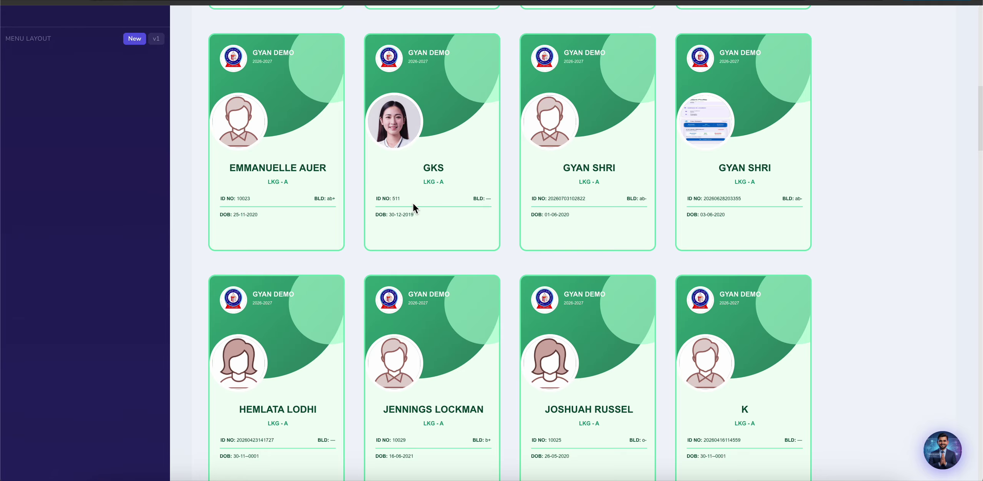
{"action": "scroll", "coordinate": [413, 205], "scroll_direction": "down", "scroll_amount": 15}
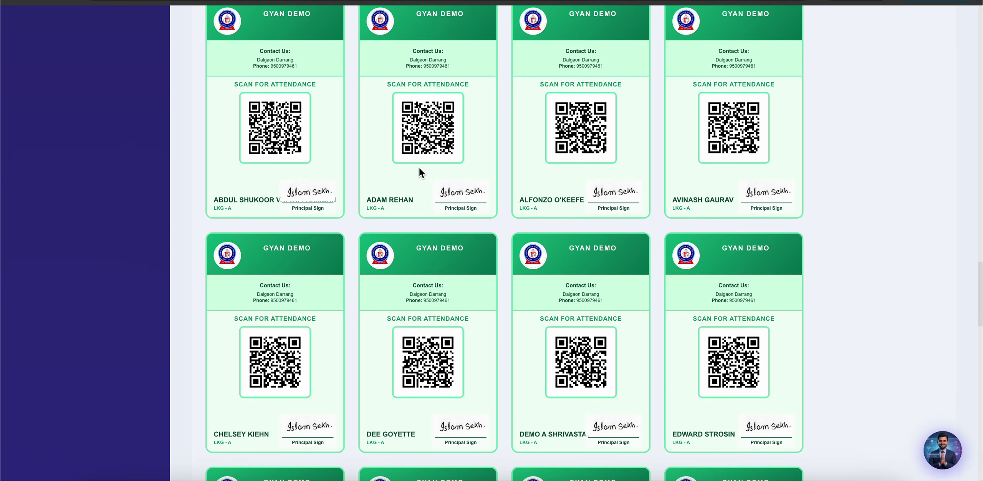
{"action": "scroll", "coordinate": [420, 171], "scroll_direction": "up", "scroll_amount": 3}
{"action": "scroll", "coordinate": [525, 277], "scroll_direction": "down", "scroll_amount": 7}
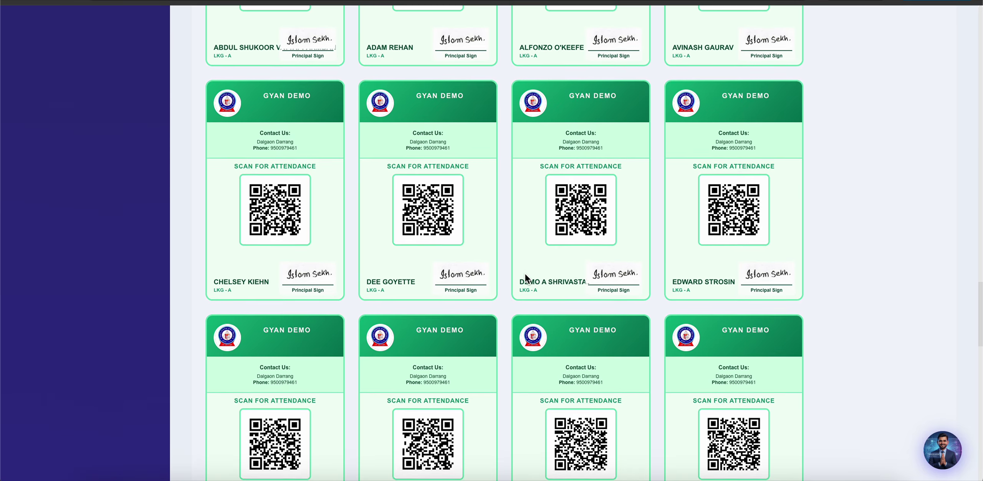
{"action": "scroll", "coordinate": [525, 275], "scroll_direction": "down", "scroll_amount": 20}
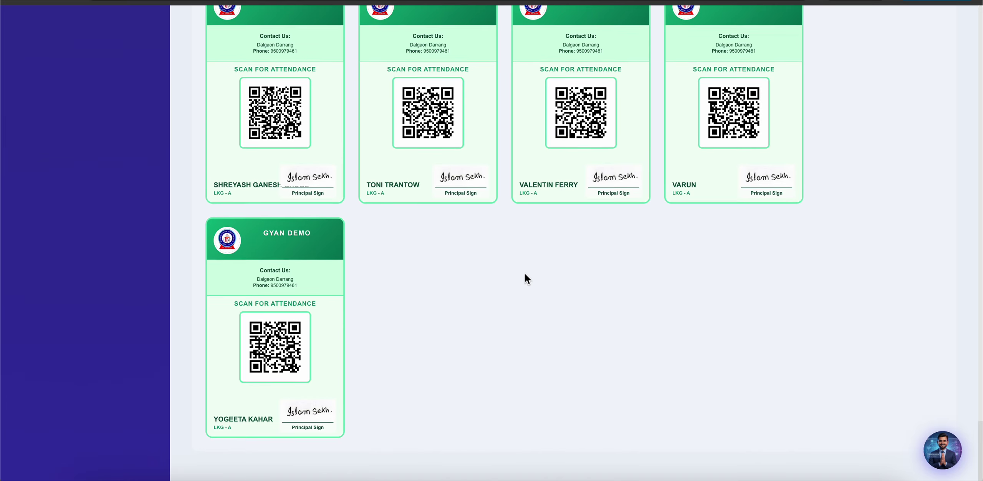
{"action": "scroll", "coordinate": [526, 273], "scroll_direction": "up", "scroll_amount": 20}
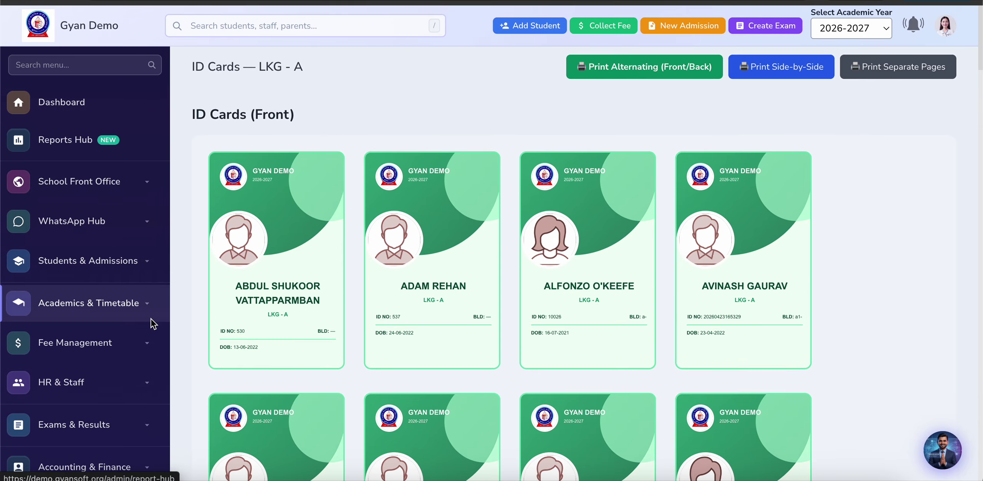
{"action": "scroll", "coordinate": [151, 319], "scroll_direction": "down", "scroll_amount": 7}
{"action": "scroll", "coordinate": [152, 319], "scroll_direction": "up", "scroll_amount": 5}
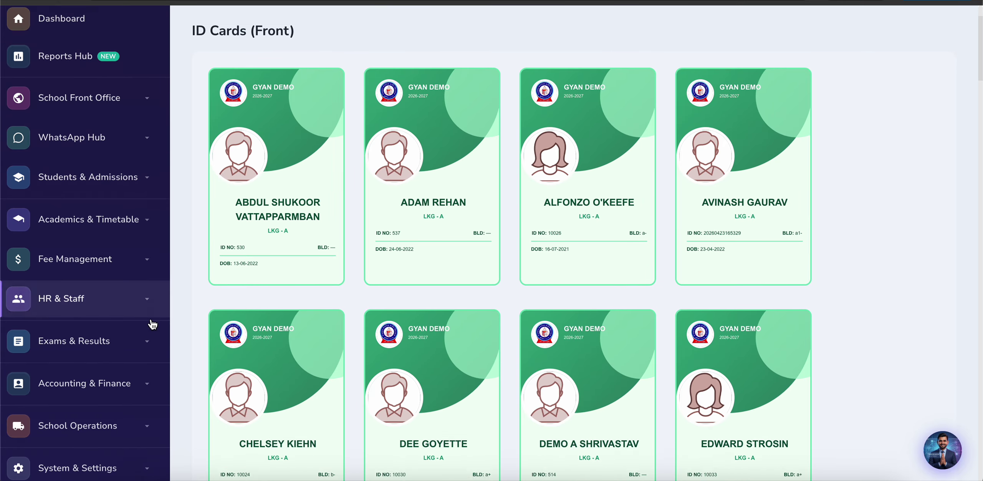
{"action": "scroll", "coordinate": [152, 325], "scroll_direction": "down", "scroll_amount": 1}
{"action": "left_click", "coordinate": [117, 282]}
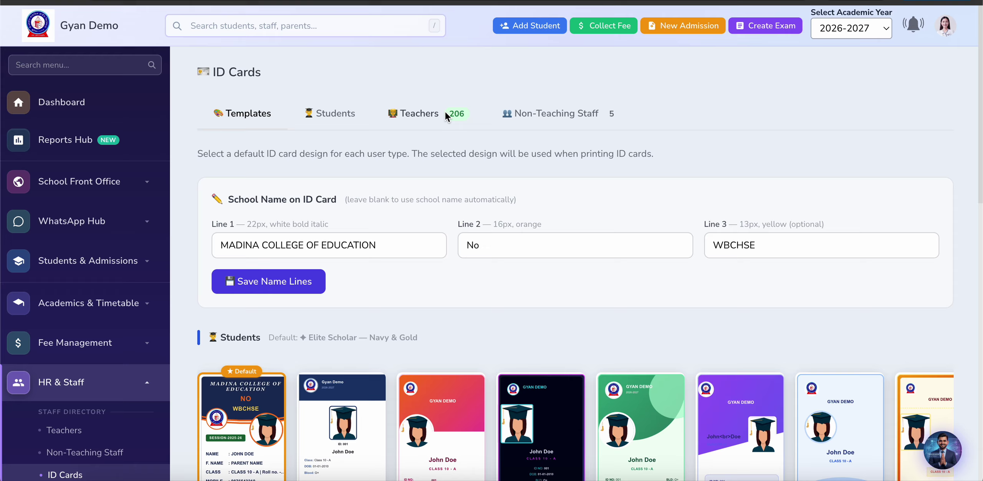
{"action": "left_click", "coordinate": [444, 112]}
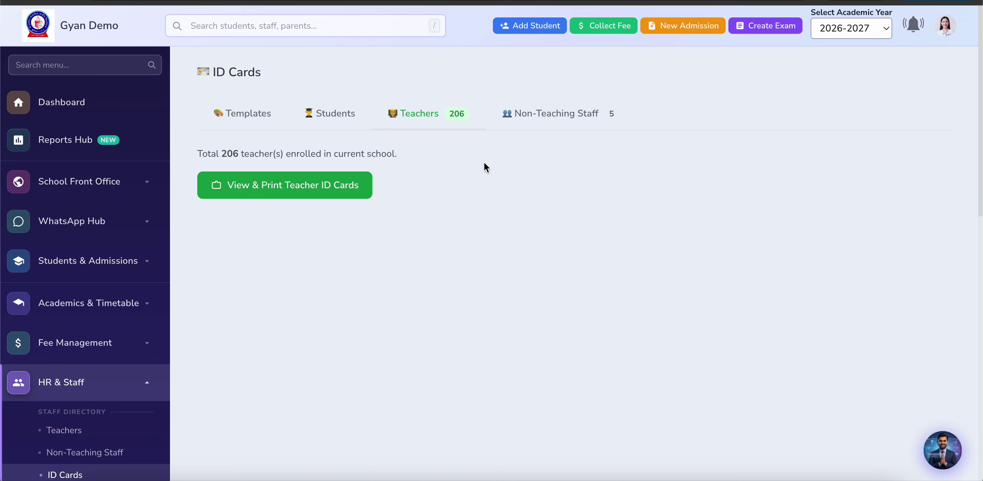
Step: Make Mint Forest the Non-Teaching Staff ID card default and Sunset Vibes the Teachers default
{"action": "left_click", "coordinate": [550, 110]}
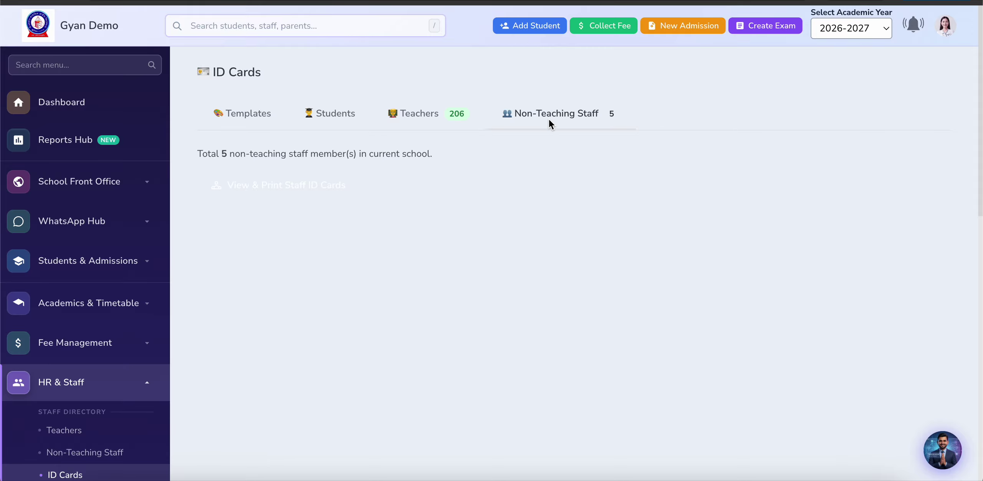
{"action": "left_click", "coordinate": [247, 119]}
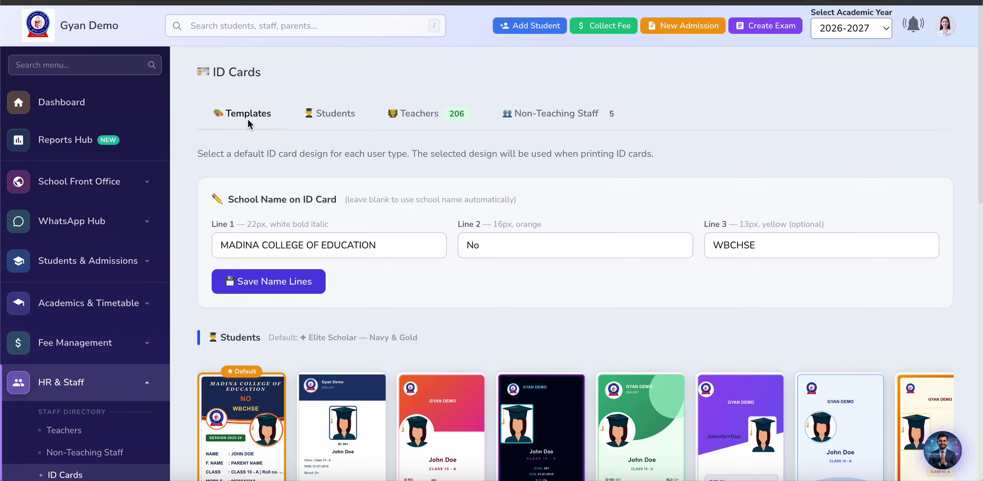
{"action": "scroll", "coordinate": [526, 341], "scroll_direction": "down", "scroll_amount": 10}
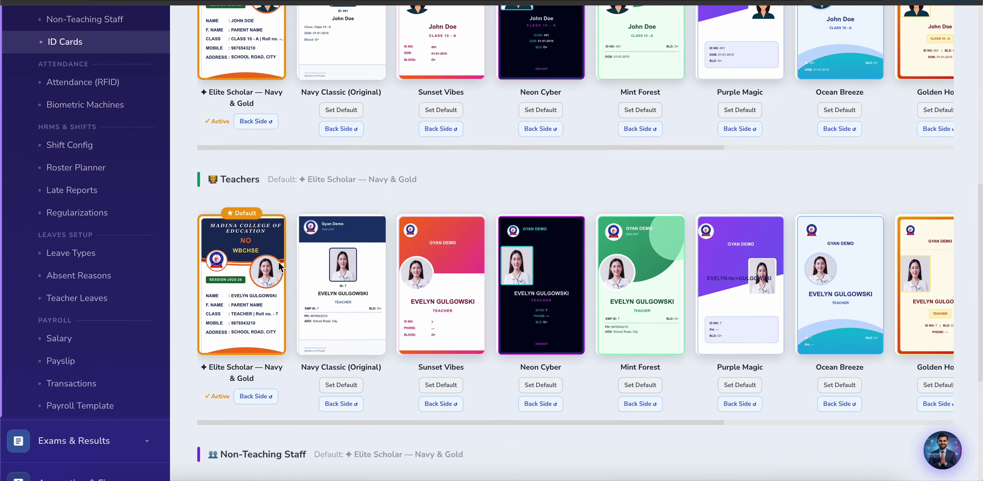
{"action": "scroll", "coordinate": [282, 238], "scroll_direction": "down", "scroll_amount": 5}
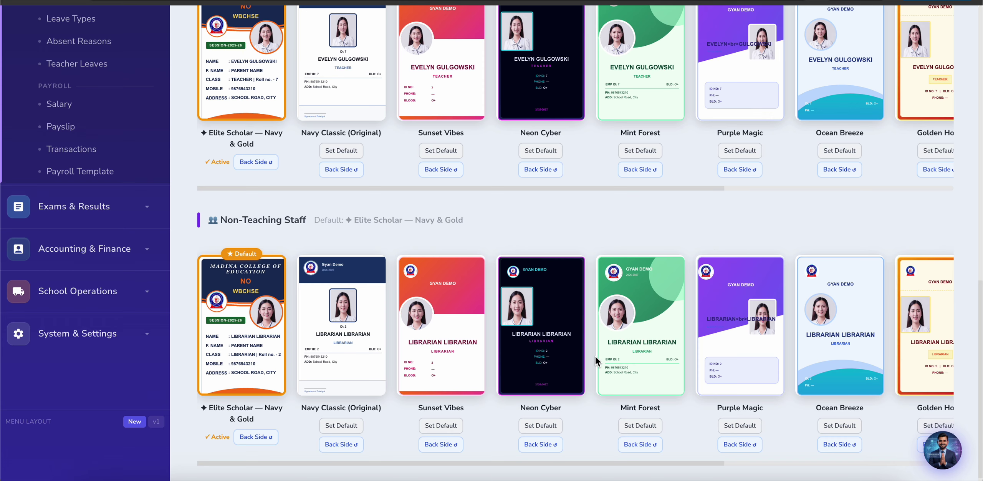
{"action": "left_click", "coordinate": [633, 327]}
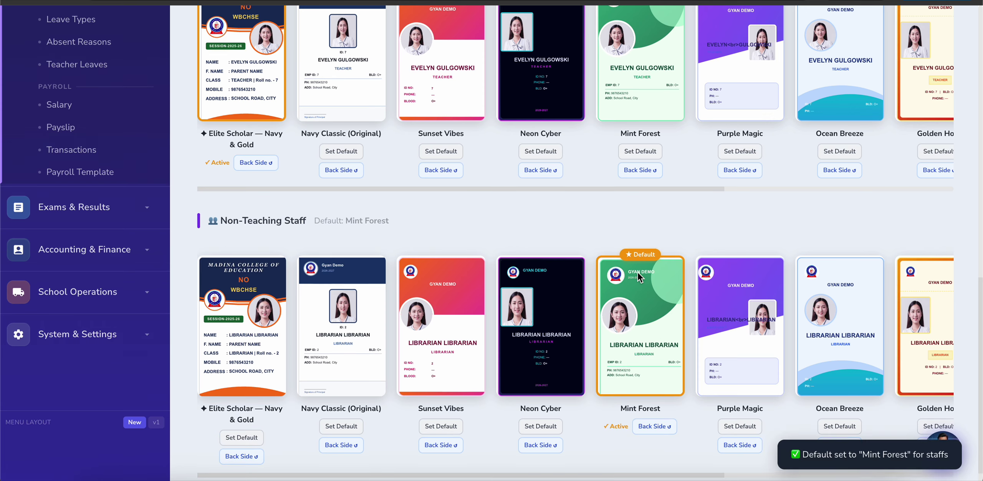
{"action": "scroll", "coordinate": [647, 139], "scroll_direction": "up", "scroll_amount": 2}
{"action": "left_click", "coordinate": [646, 136]}
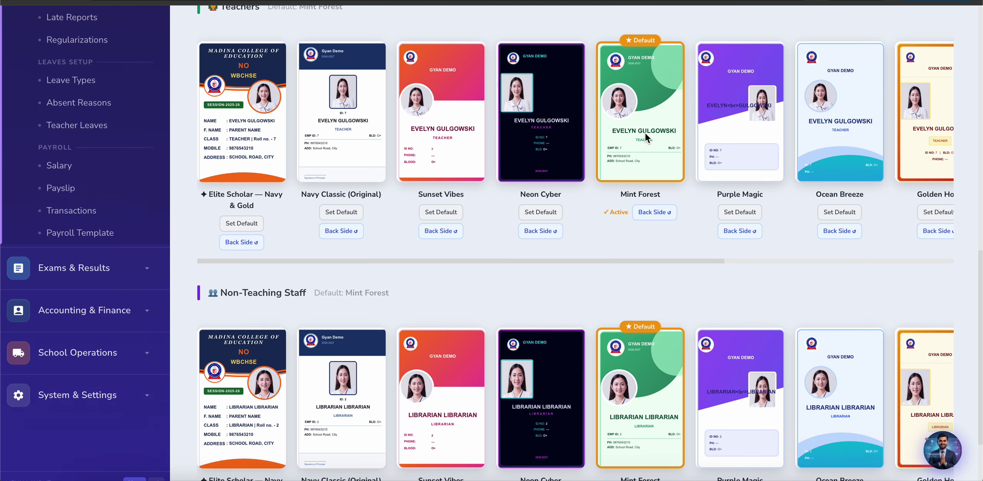
{"action": "left_click", "coordinate": [541, 143]}
{"action": "left_click", "coordinate": [434, 138]}
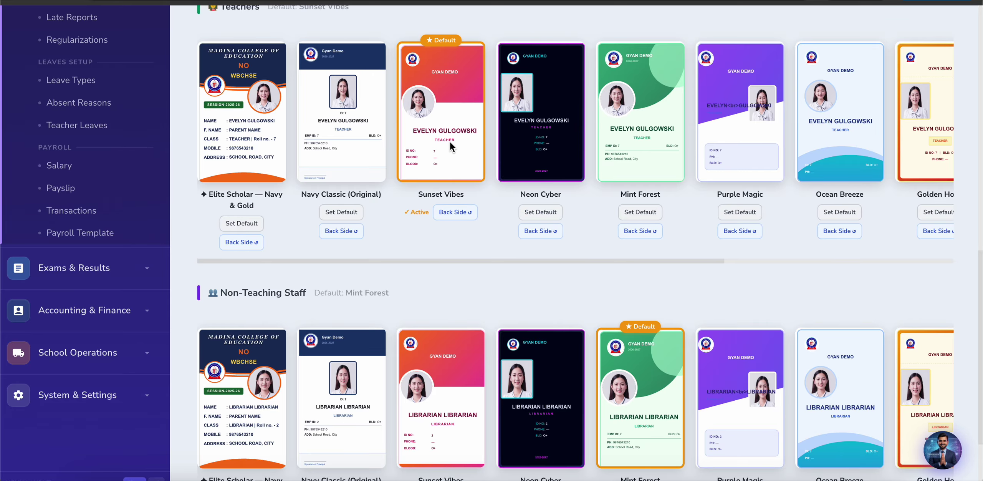
Step: Open the RFID Attendance page from the sidebar
{"action": "scroll", "coordinate": [450, 141], "scroll_direction": "up", "scroll_amount": 2}
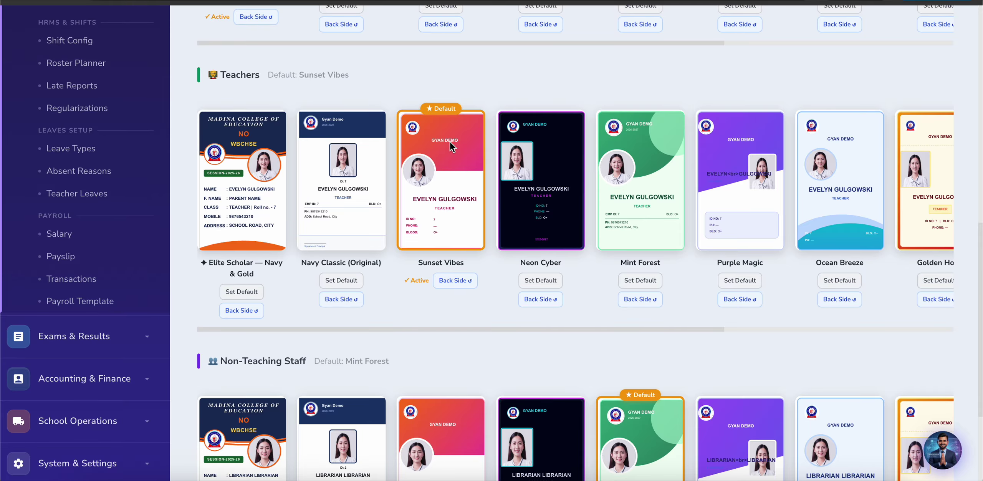
{"action": "scroll", "coordinate": [450, 141], "scroll_direction": "up", "scroll_amount": 4}
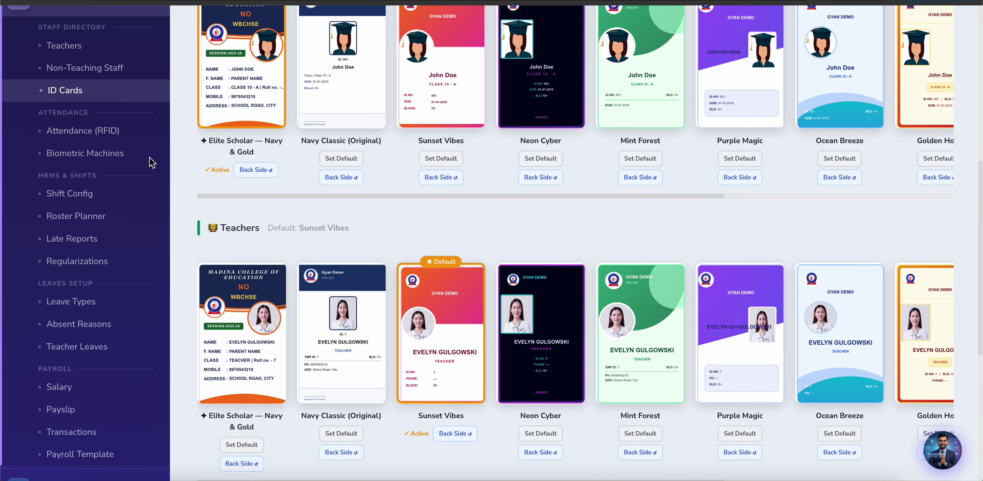
{"action": "left_click", "coordinate": [92, 133]}
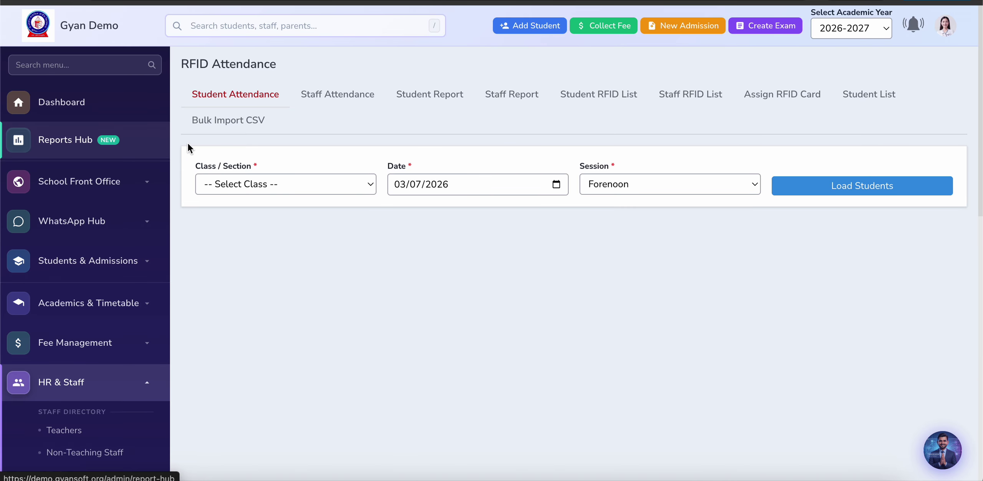
Step: Load the student list for class IV - A
{"action": "left_click", "coordinate": [304, 175]}
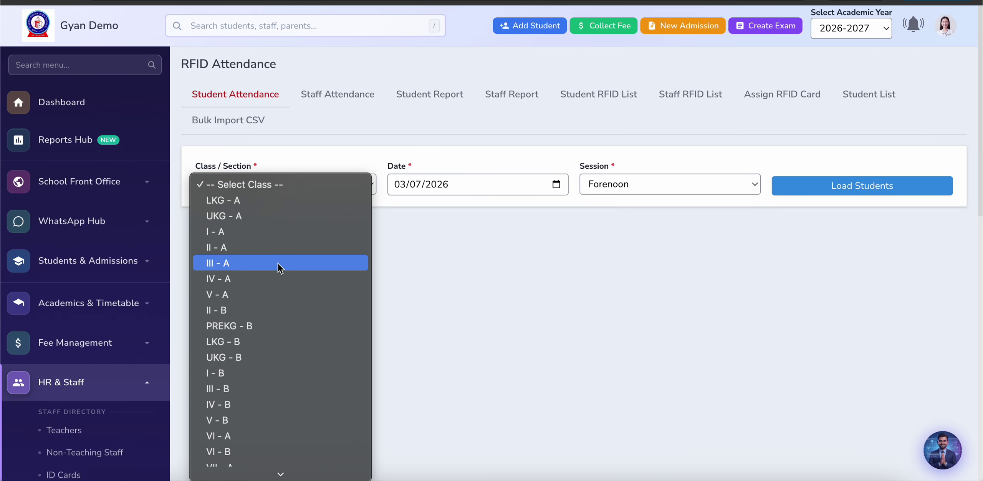
{"action": "left_click", "coordinate": [278, 264]}
{"action": "left_click", "coordinate": [814, 186]}
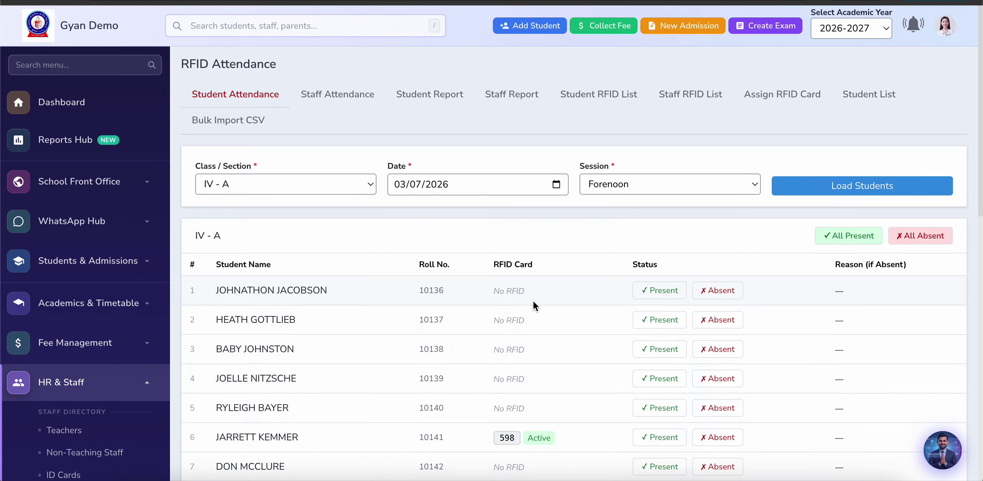
{"action": "scroll", "coordinate": [428, 384], "scroll_direction": "down", "scroll_amount": 3}
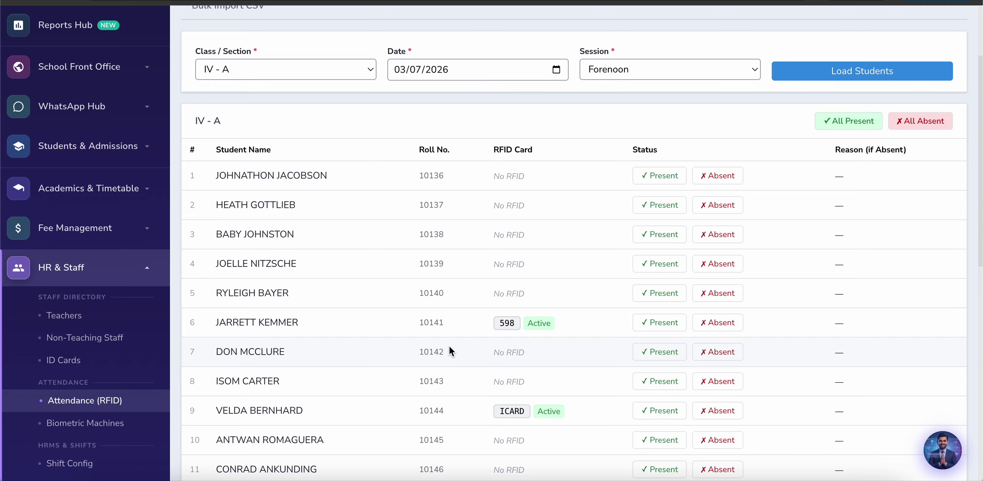
{"action": "scroll", "coordinate": [449, 347], "scroll_direction": "down", "scroll_amount": 3}
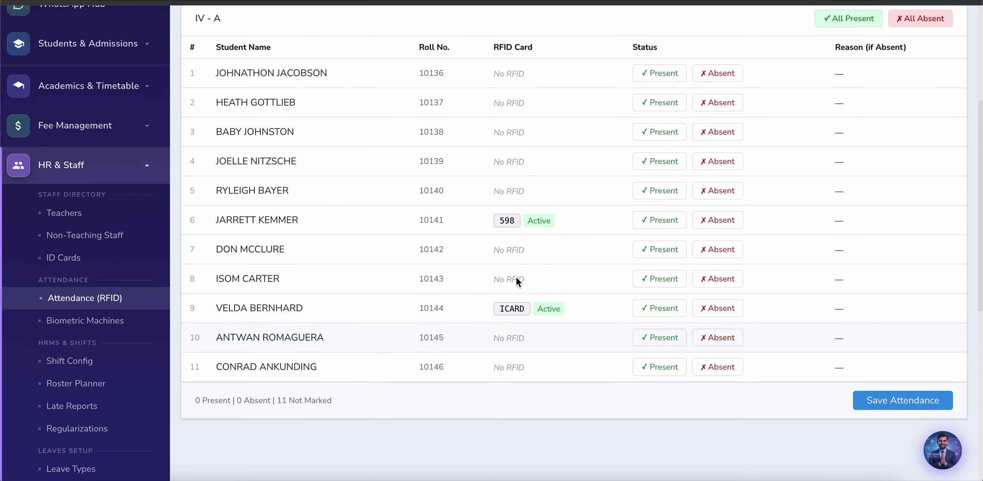
Step: Mark rows 3, 6 and 9 present and row 5 absent for Family Functions
{"action": "left_click", "coordinate": [674, 135]}
{"action": "left_click", "coordinate": [662, 225]}
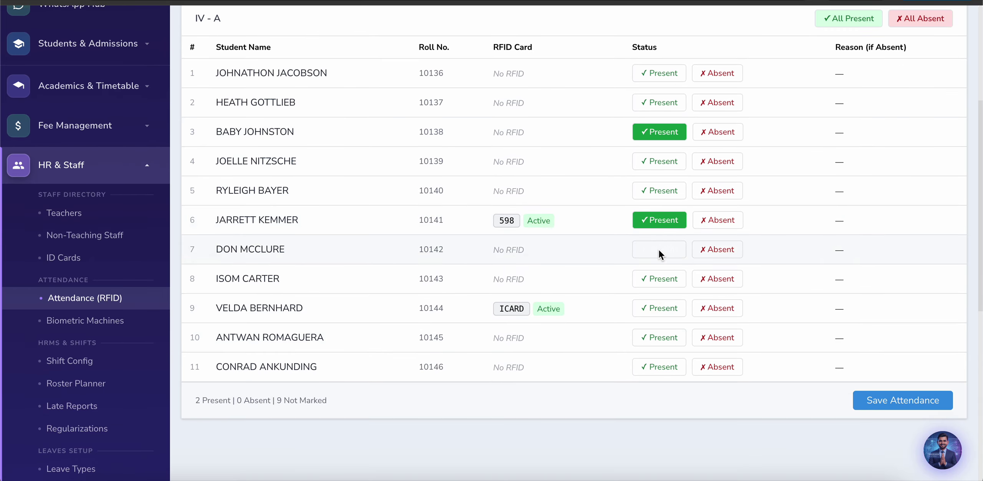
{"action": "left_click", "coordinate": [661, 303]}
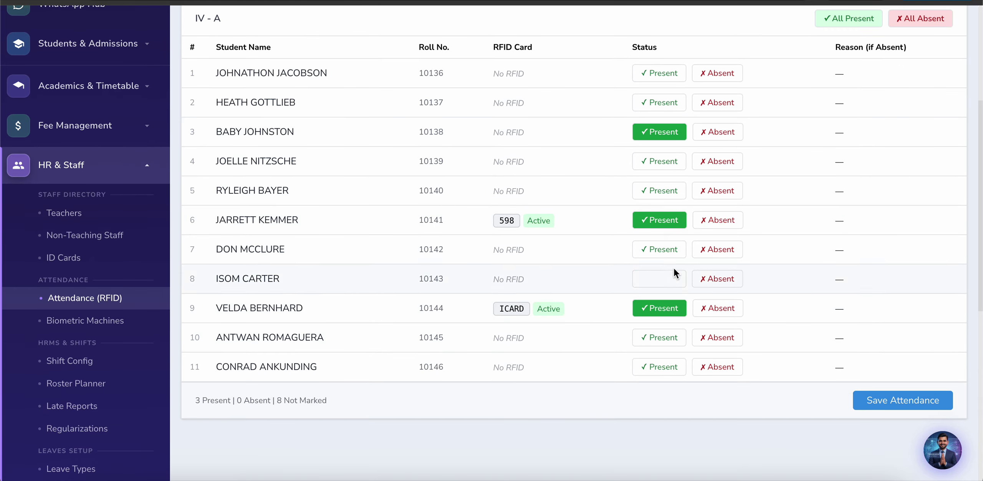
{"action": "left_click", "coordinate": [724, 194]}
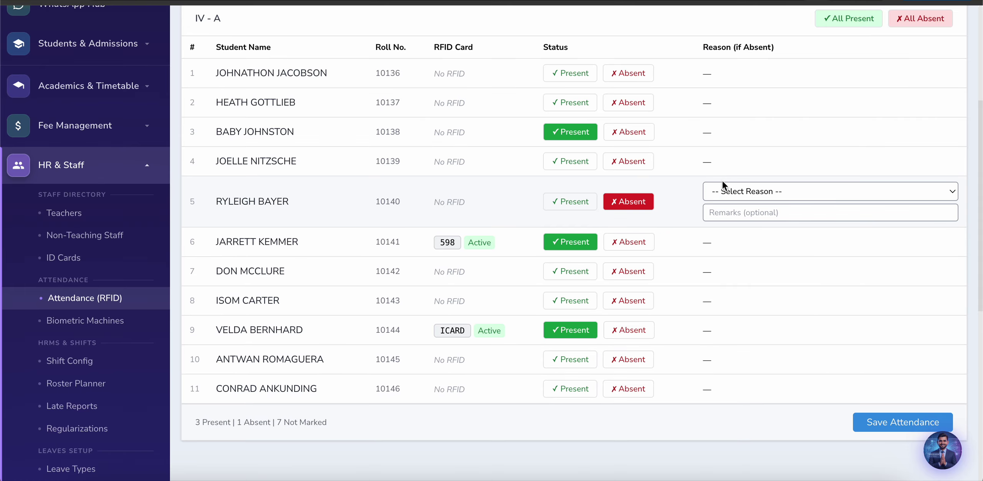
{"action": "left_click", "coordinate": [743, 191]}
{"action": "left_click", "coordinate": [744, 223]}
Step: Mark the whole class present, then set rows 5 and 9 back to absent
{"action": "scroll", "coordinate": [672, 203], "scroll_direction": "up", "scroll_amount": 2}
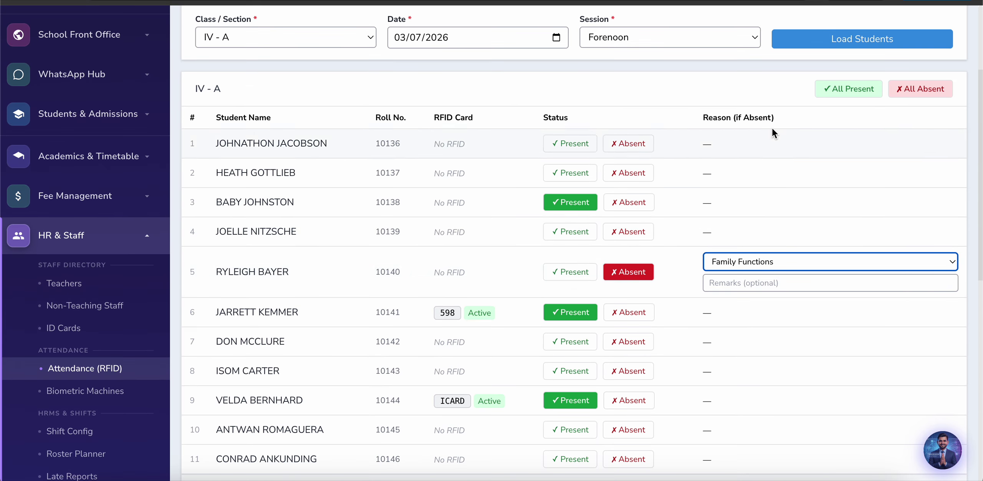
{"action": "left_click", "coordinate": [845, 89]}
{"action": "left_click", "coordinate": [711, 264]}
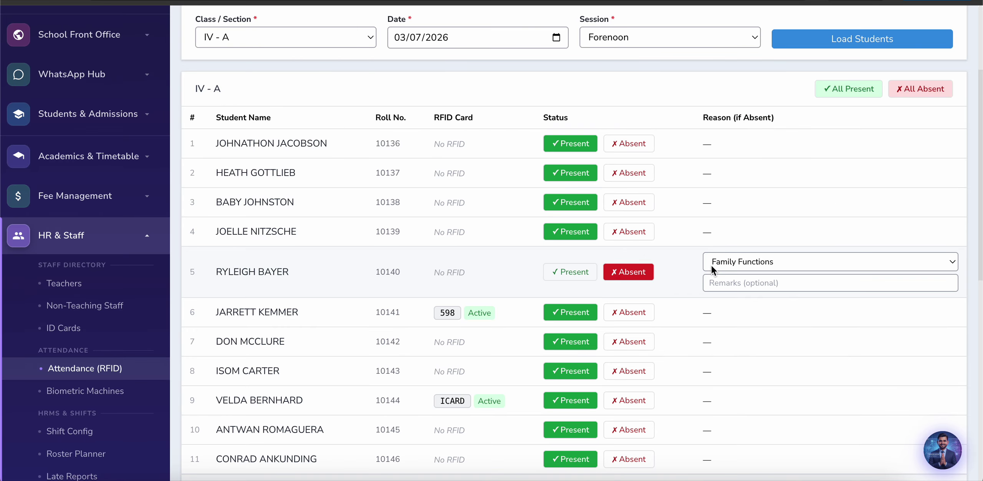
{"action": "left_click", "coordinate": [630, 391]}
Step: Review the marked attendance list and go to the Biometric Machines page
{"action": "scroll", "coordinate": [630, 394], "scroll_direction": "down", "scroll_amount": 3}
{"action": "scroll", "coordinate": [629, 392], "scroll_direction": "down", "scroll_amount": 1}
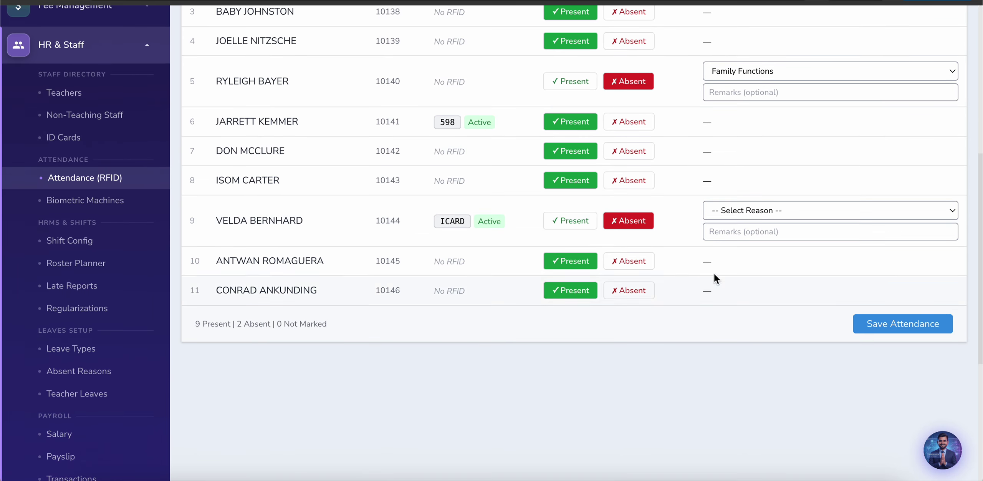
{"action": "scroll", "coordinate": [607, 327], "scroll_direction": "up", "scroll_amount": 7}
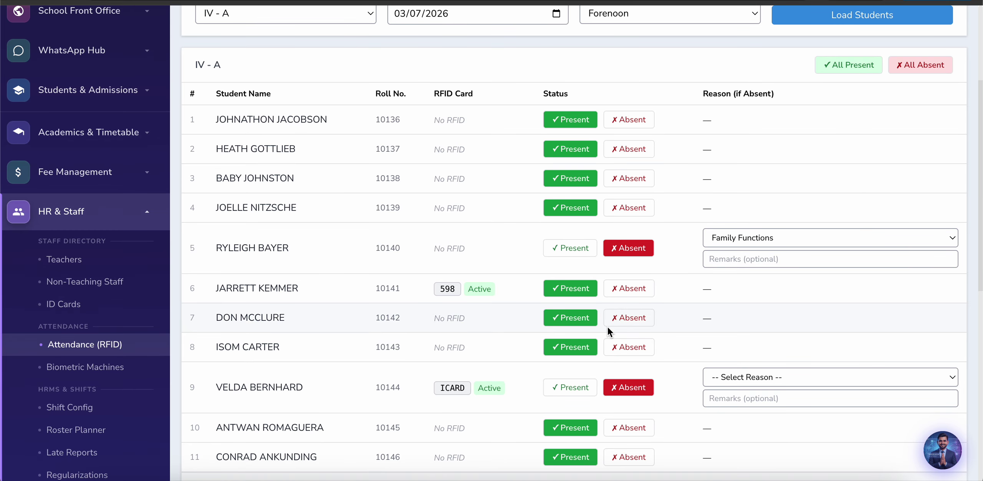
{"action": "scroll", "coordinate": [608, 327], "scroll_direction": "up", "scroll_amount": 1}
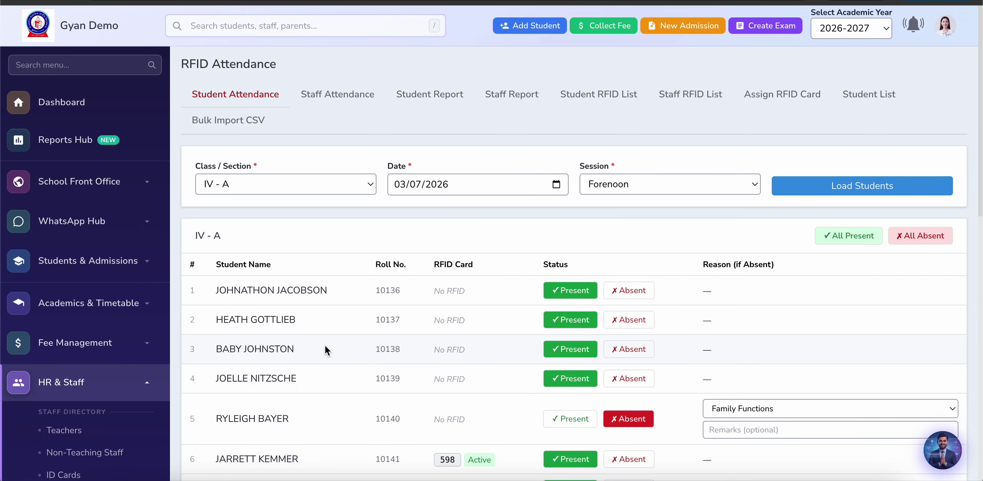
{"action": "scroll", "coordinate": [325, 346], "scroll_direction": "down", "scroll_amount": 5}
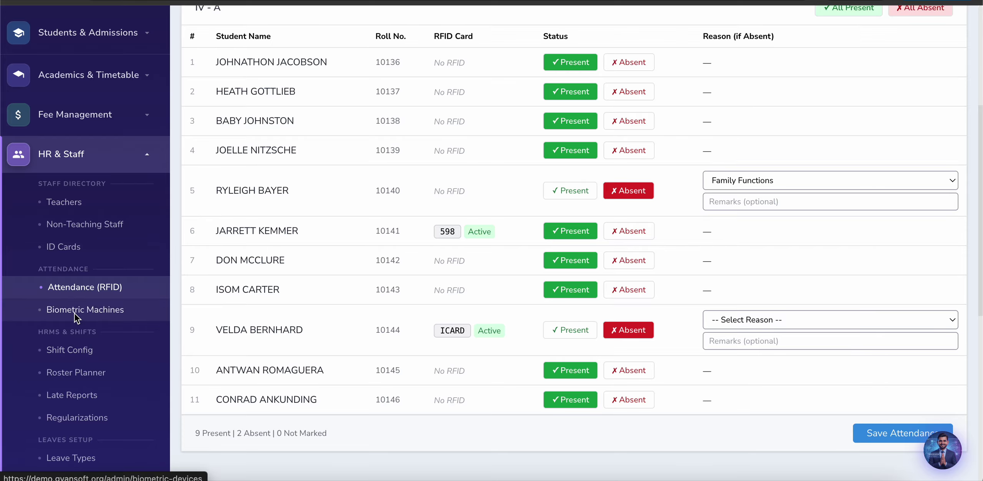
{"action": "left_click", "coordinate": [79, 308]}
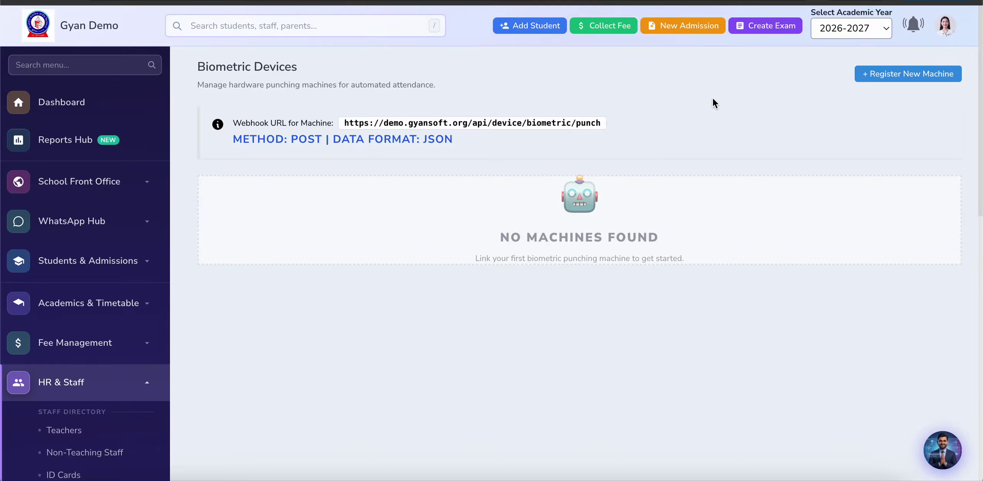
Step: Start registering a new biometric machine, then cancel without adding it
{"action": "left_click", "coordinate": [882, 73]}
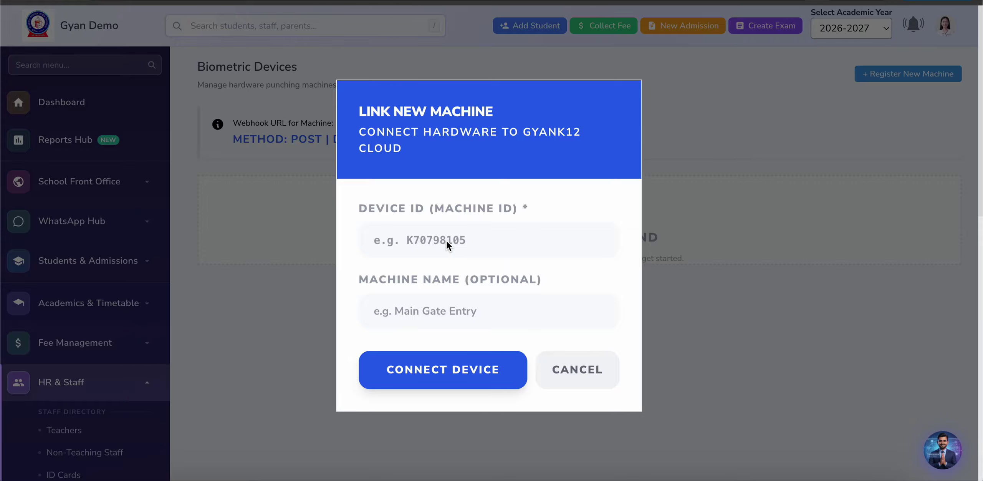
{"action": "left_click", "coordinate": [589, 375]}
{"action": "scroll", "coordinate": [299, 343], "scroll_direction": "down", "scroll_amount": 7}
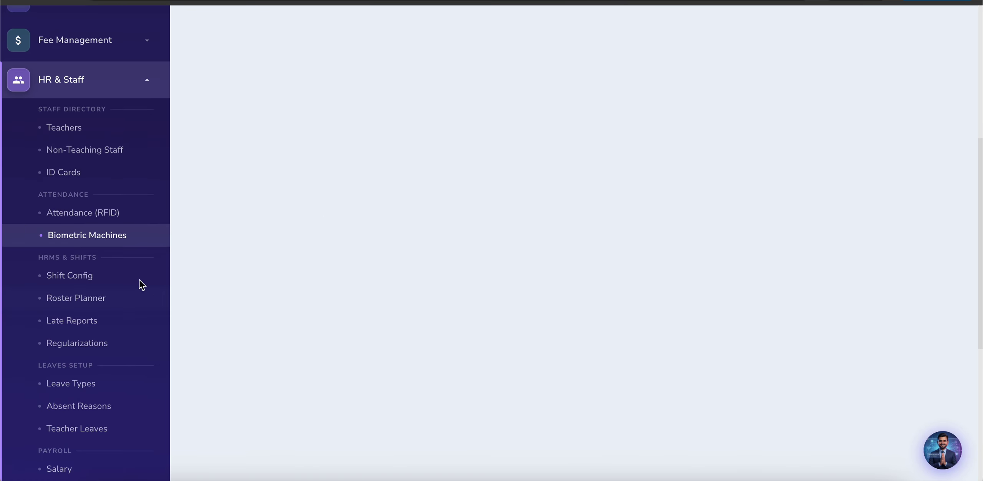
Step: Open the staff Salary list under Payroll
{"action": "scroll", "coordinate": [132, 303], "scroll_direction": "down", "scroll_amount": 2}
{"action": "scroll", "coordinate": [132, 302], "scroll_direction": "down", "scroll_amount": 2}
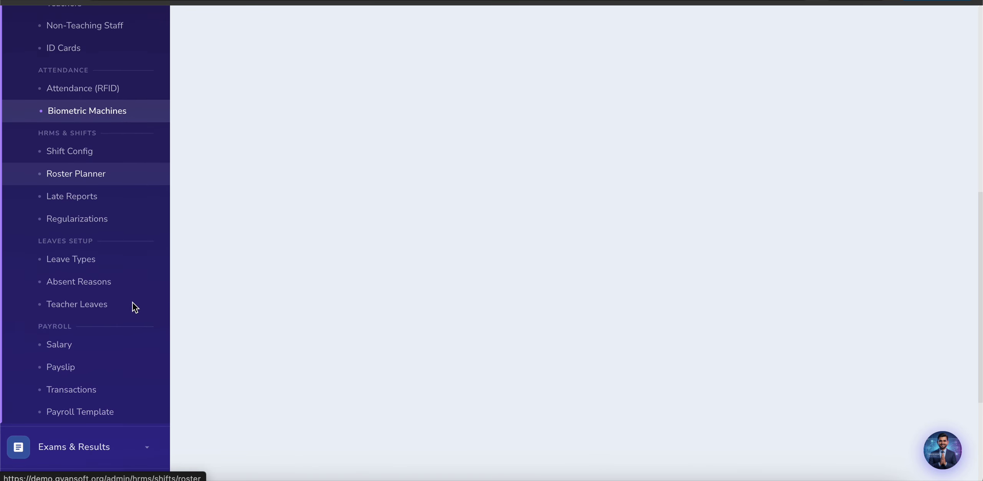
{"action": "scroll", "coordinate": [132, 302], "scroll_direction": "up", "scroll_amount": 1}
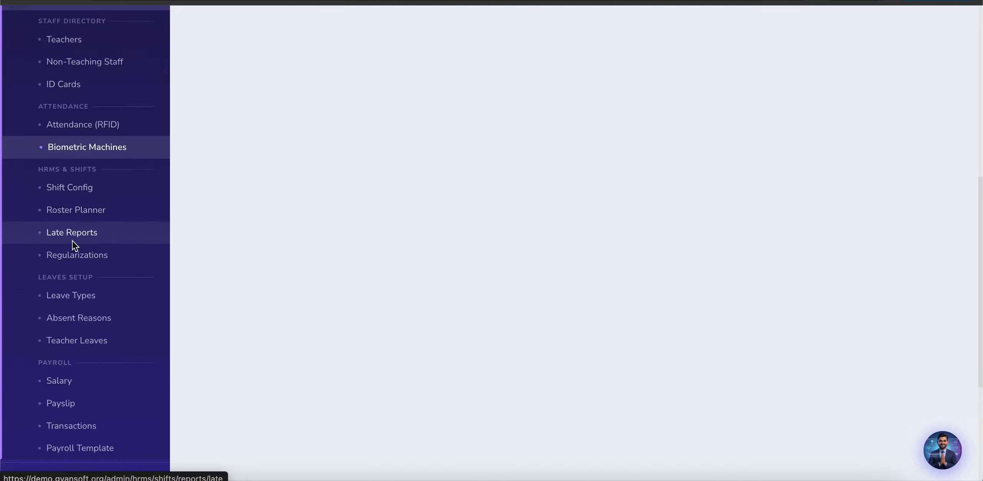
{"action": "scroll", "coordinate": [56, 331], "scroll_direction": "down", "scroll_amount": 3}
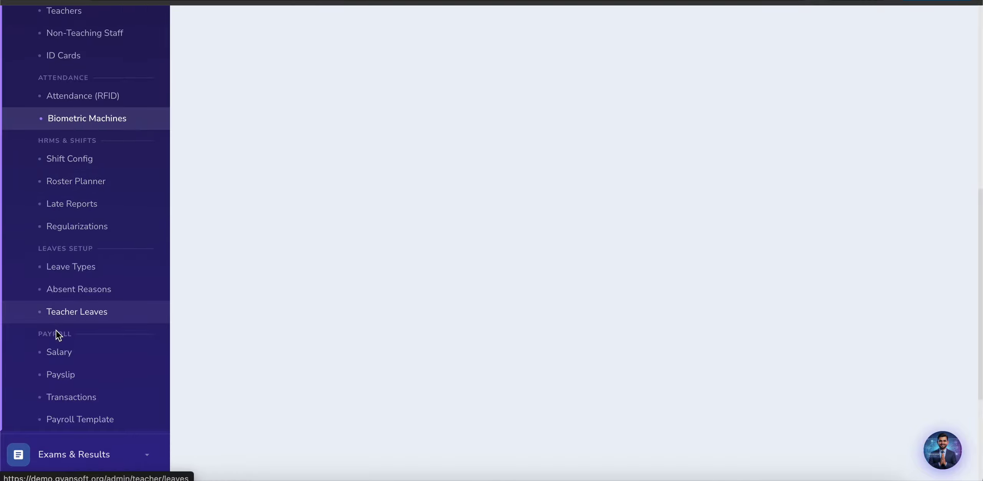
{"action": "left_click", "coordinate": [64, 294]}
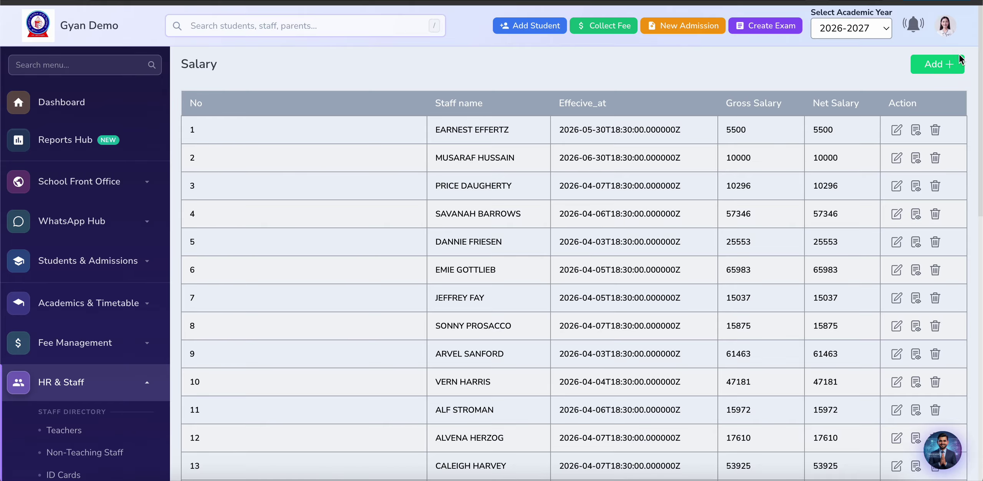
Step: Start a staff salary record, check its template choices, then open Payroll Templates instead
{"action": "left_click", "coordinate": [930, 65]}
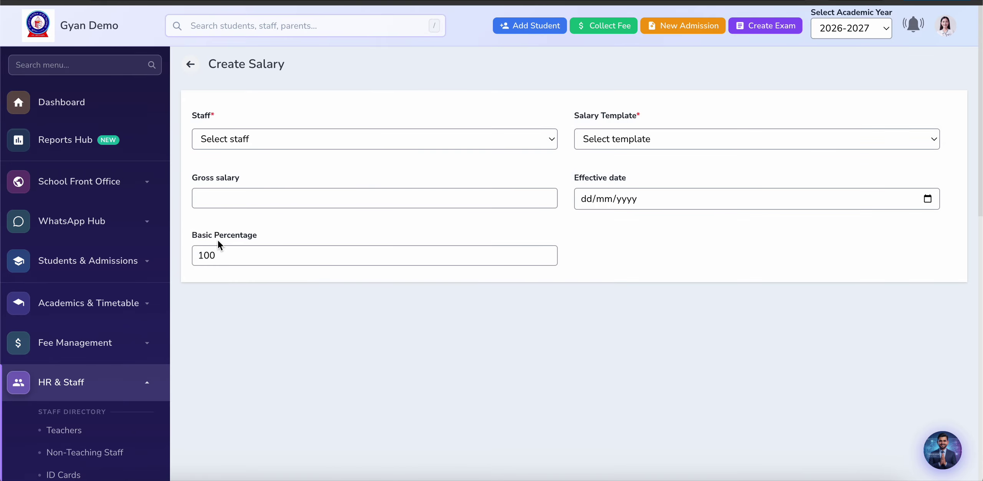
{"action": "left_click", "coordinate": [252, 204]}
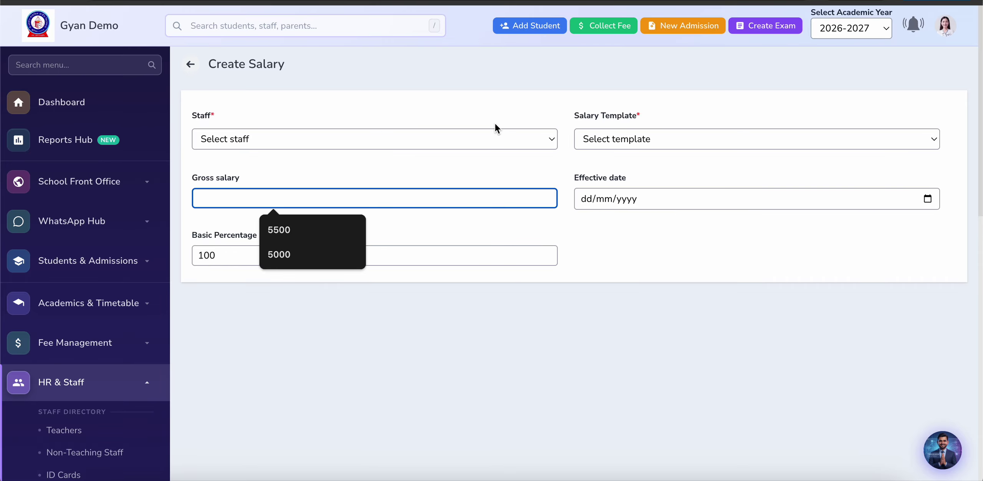
{"action": "left_click", "coordinate": [606, 136]}
{"action": "left_click", "coordinate": [642, 160]}
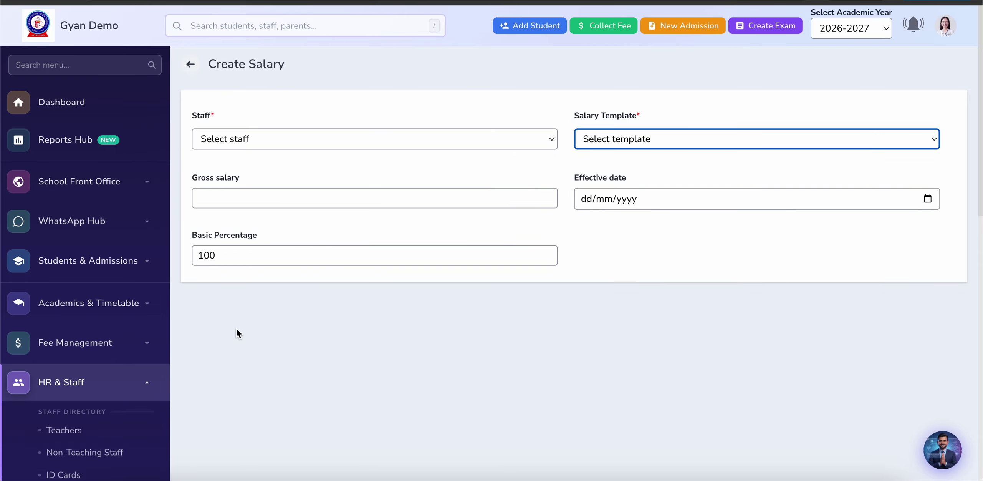
{"action": "scroll", "coordinate": [236, 328], "scroll_direction": "down", "scroll_amount": 10}
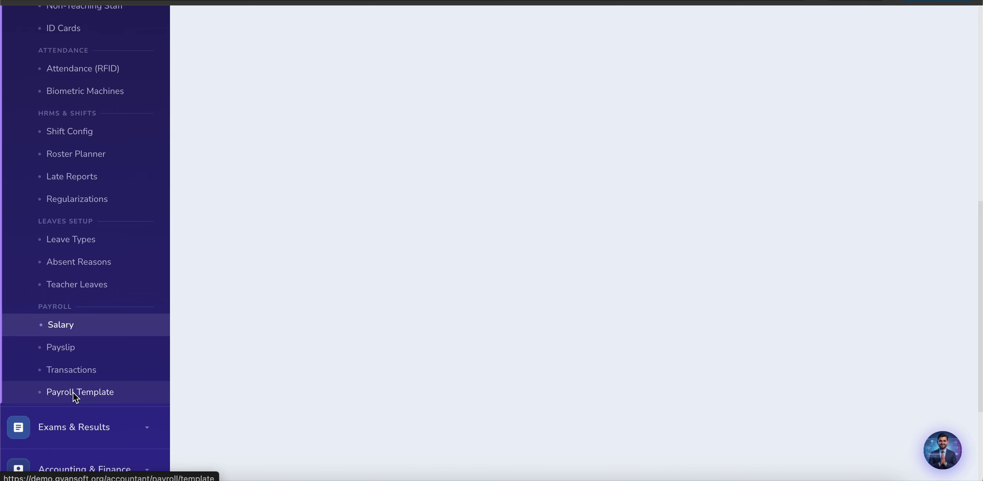
{"action": "left_click", "coordinate": [112, 371]}
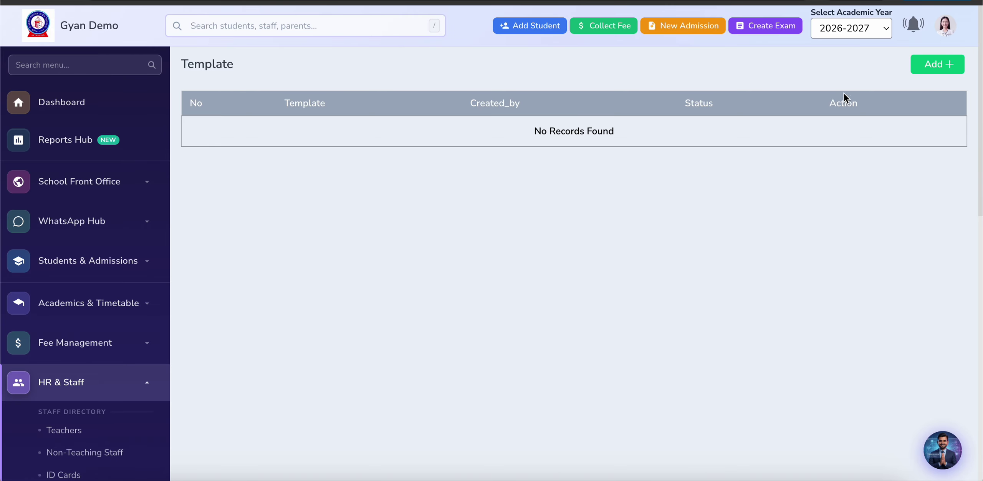
Step: Create a new payroll template named 'Gyan Demo'
{"action": "left_click", "coordinate": [937, 66]}
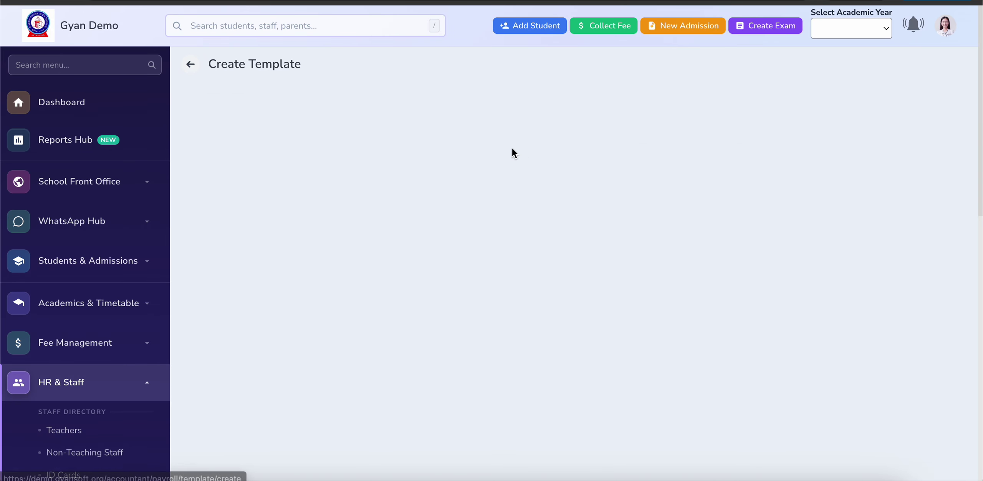
{"action": "left_click", "coordinate": [266, 140]}
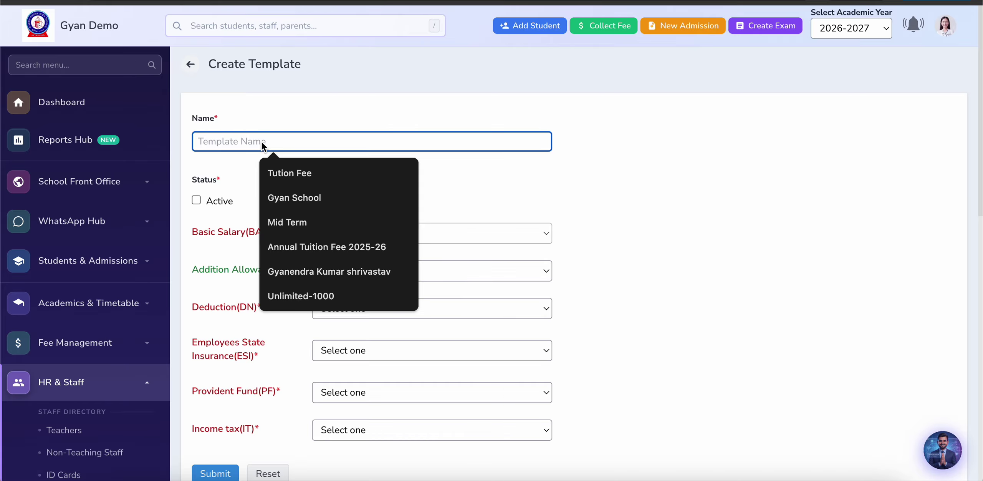
{"action": "type", "text": "Gyan Demo"}
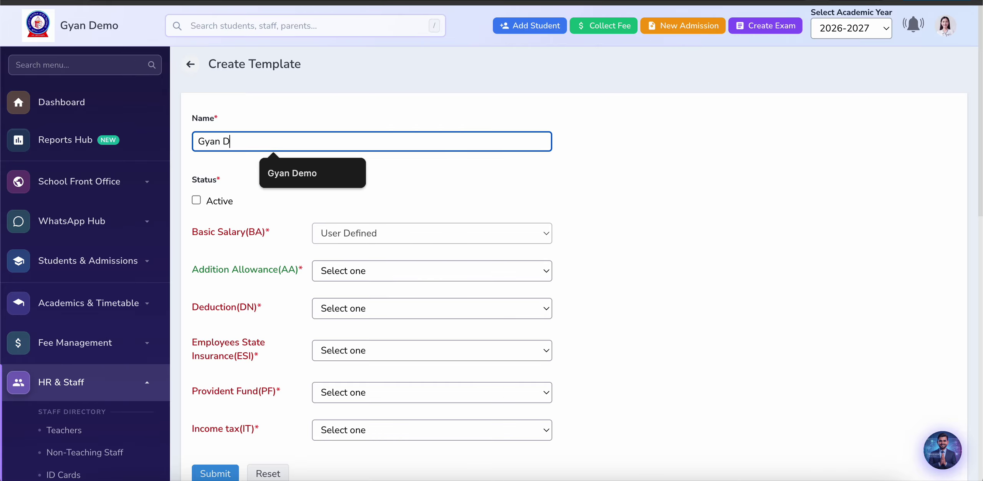
{"action": "left_click", "coordinate": [359, 234]}
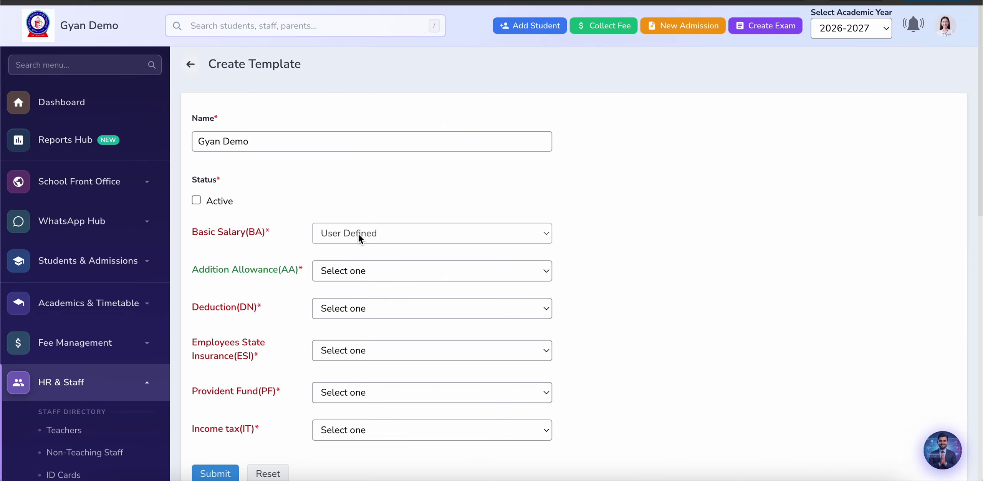
Step: Set Addition Allowance, Deduction, ESI, Provident Fund and Income tax to Not Applicable
{"action": "scroll", "coordinate": [284, 219], "scroll_direction": "down", "scroll_amount": 3}
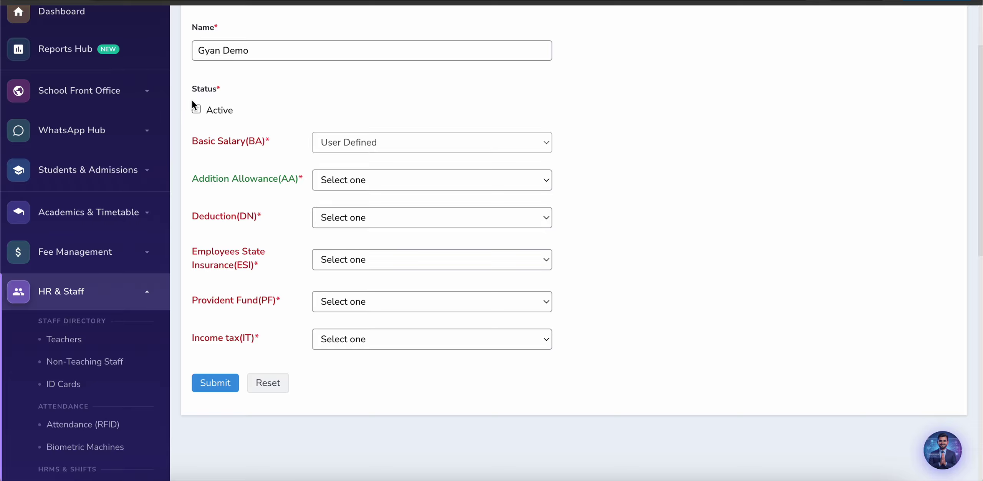
{"action": "left_click", "coordinate": [354, 180]}
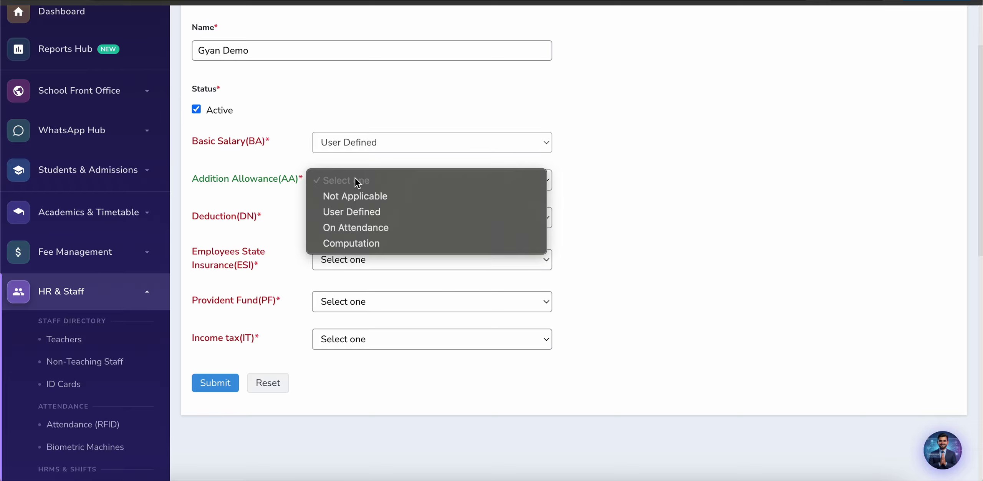
{"action": "left_click", "coordinate": [360, 198]}
{"action": "left_click", "coordinate": [340, 224]}
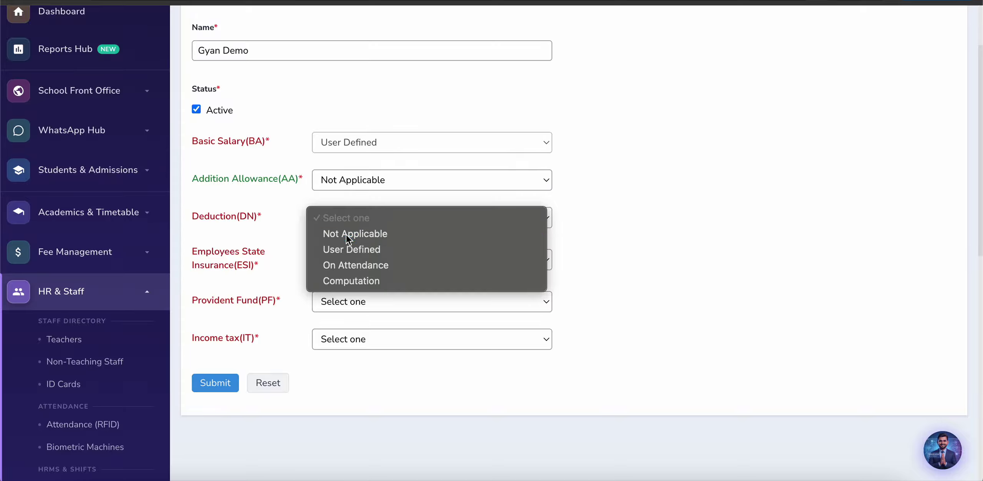
{"action": "left_click", "coordinate": [347, 234]}
{"action": "left_click", "coordinate": [352, 260]}
{"action": "left_click", "coordinate": [356, 283]}
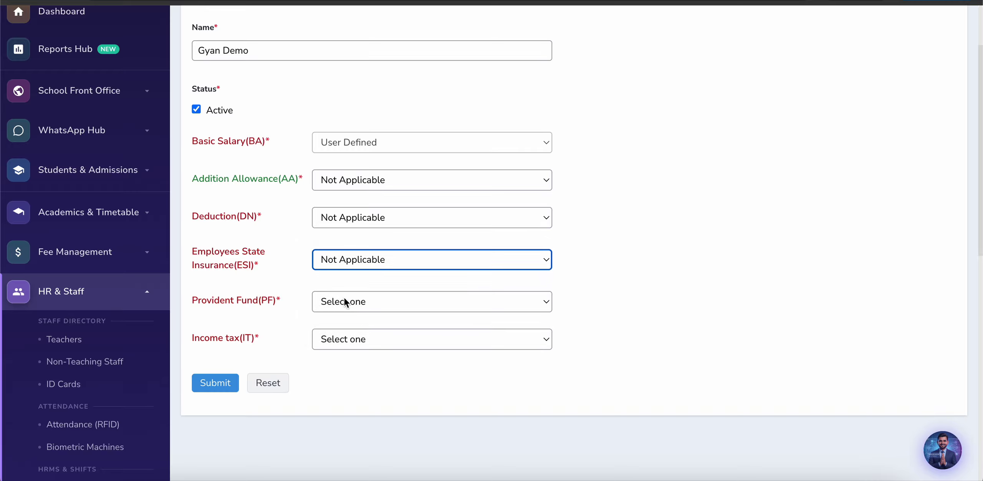
{"action": "left_click", "coordinate": [351, 303]}
{"action": "left_click", "coordinate": [353, 319]}
{"action": "left_click", "coordinate": [355, 348]}
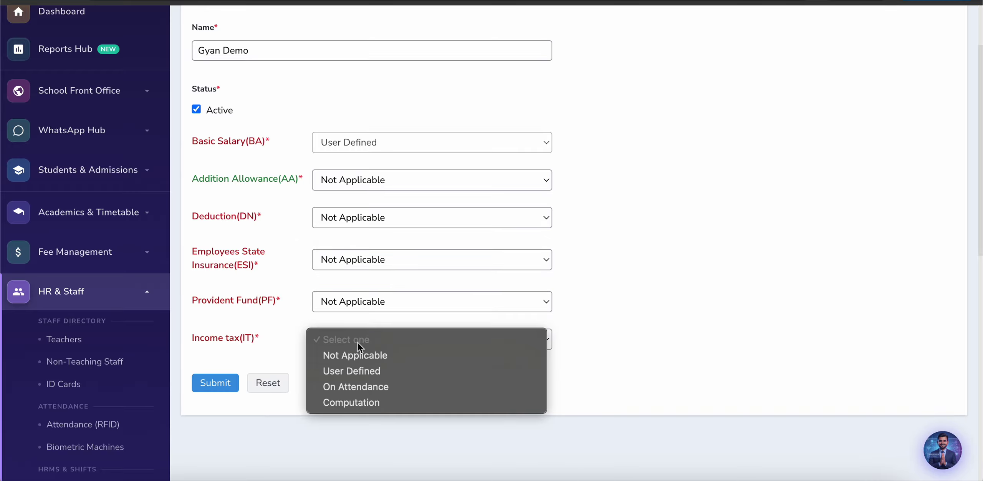
{"action": "left_click", "coordinate": [365, 354]}
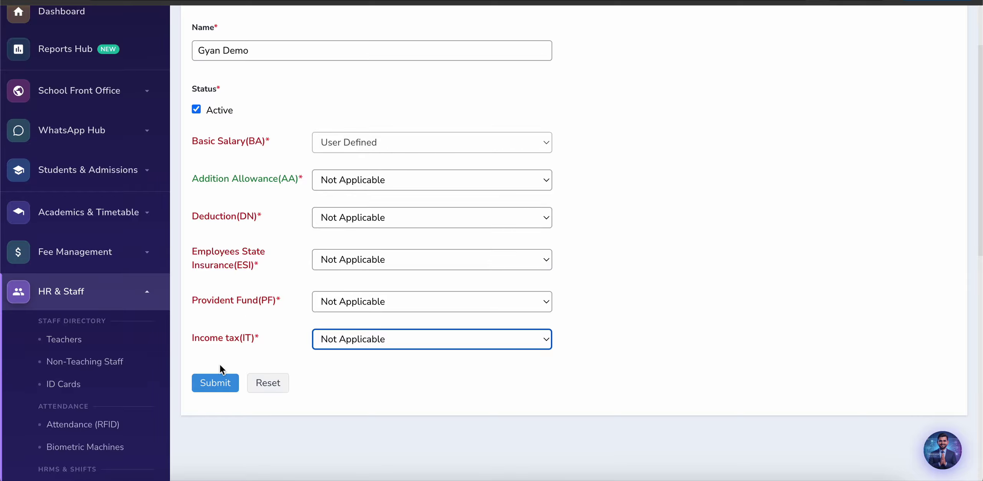
Step: Submit the Gyan Demo template and return to the staff Salary page
{"action": "left_click", "coordinate": [222, 383]}
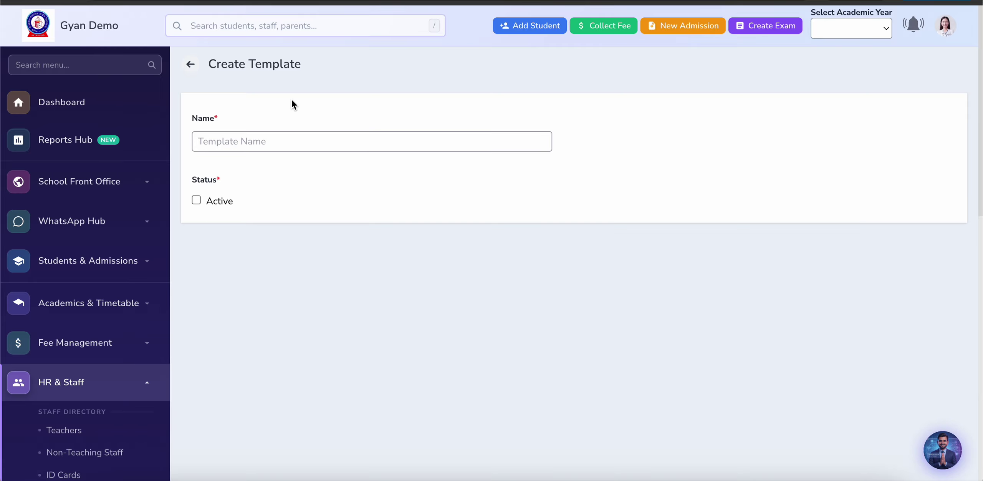
{"action": "scroll", "coordinate": [158, 373], "scroll_direction": "down", "scroll_amount": 10}
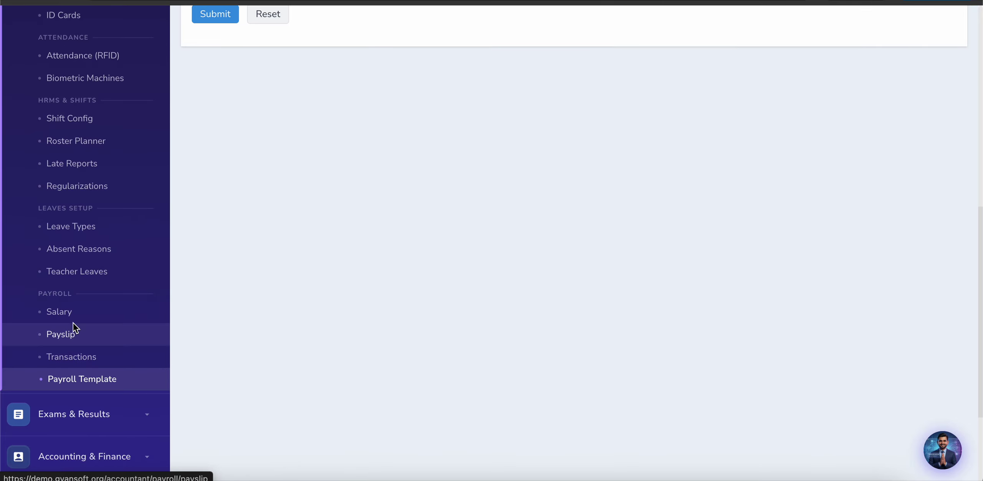
{"action": "left_click", "coordinate": [69, 313]}
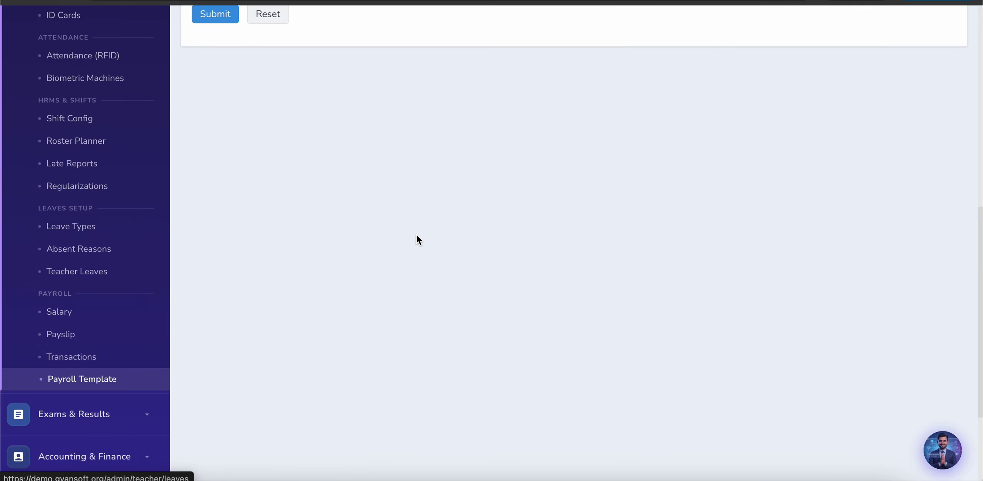
Step: Start a new salary record for a staff member using the Gyan Demo template
{"action": "left_click", "coordinate": [951, 58]}
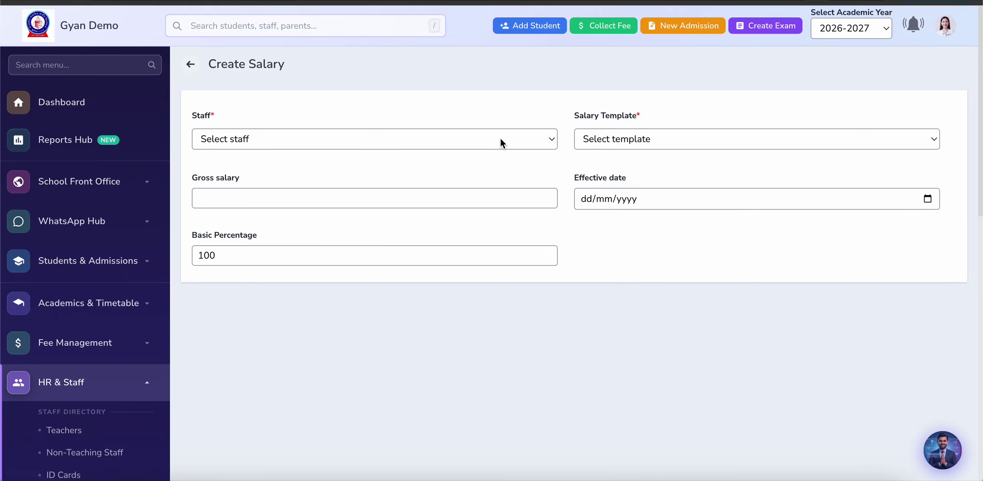
{"action": "left_click", "coordinate": [450, 145]}
{"action": "left_click", "coordinate": [392, 215]}
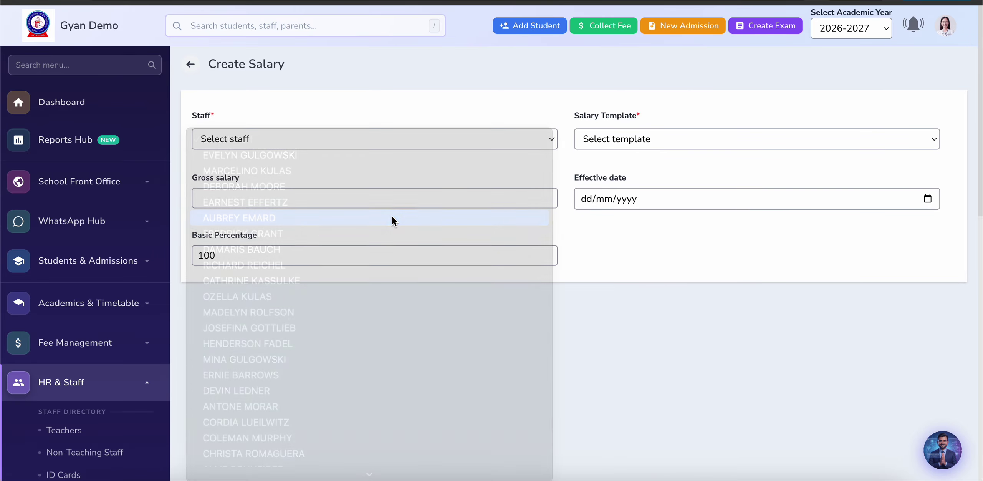
{"action": "left_click", "coordinate": [665, 139]}
{"action": "left_click", "coordinate": [656, 156]}
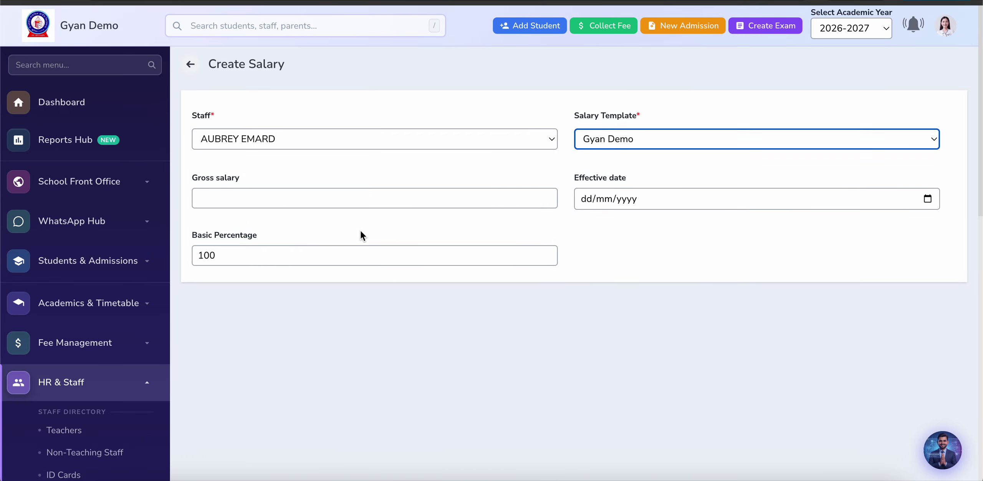
Step: Enter gross salary 5500, effective 01/07/2026, and submit the salary record
{"action": "left_click", "coordinate": [342, 205]}
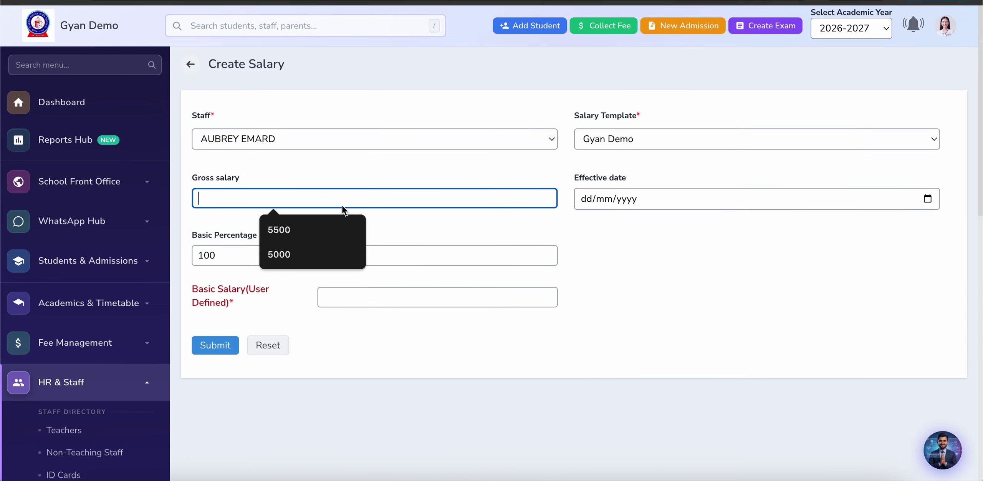
{"action": "left_click", "coordinate": [325, 224]}
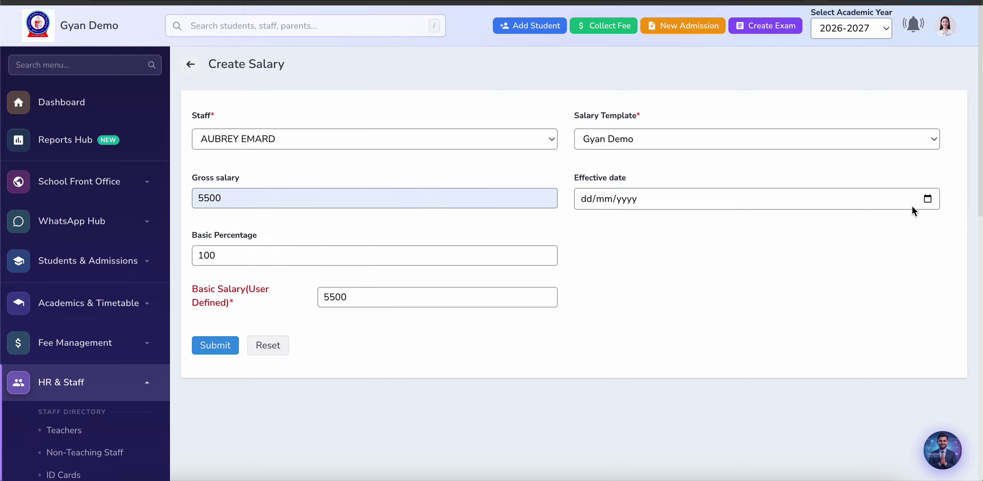
{"action": "left_click", "coordinate": [928, 198]}
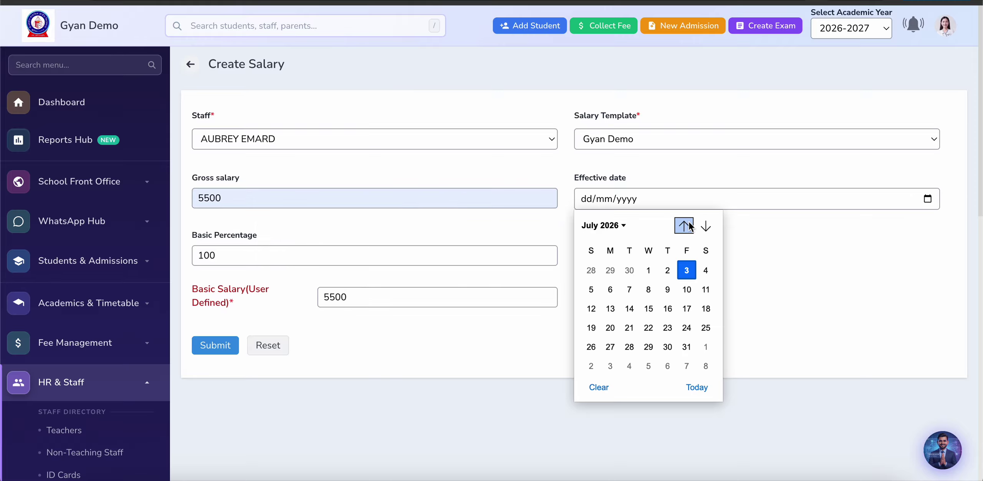
{"action": "left_click", "coordinate": [650, 270]}
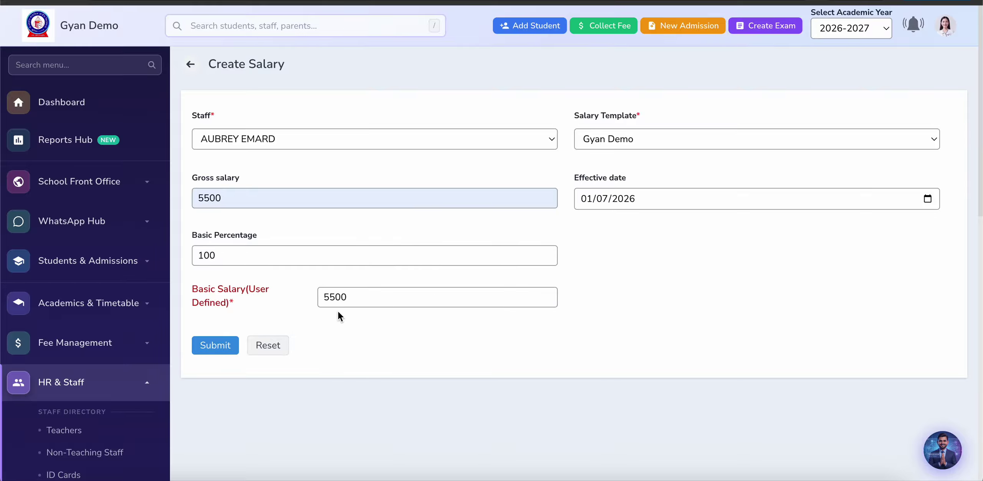
{"action": "left_click", "coordinate": [206, 346]}
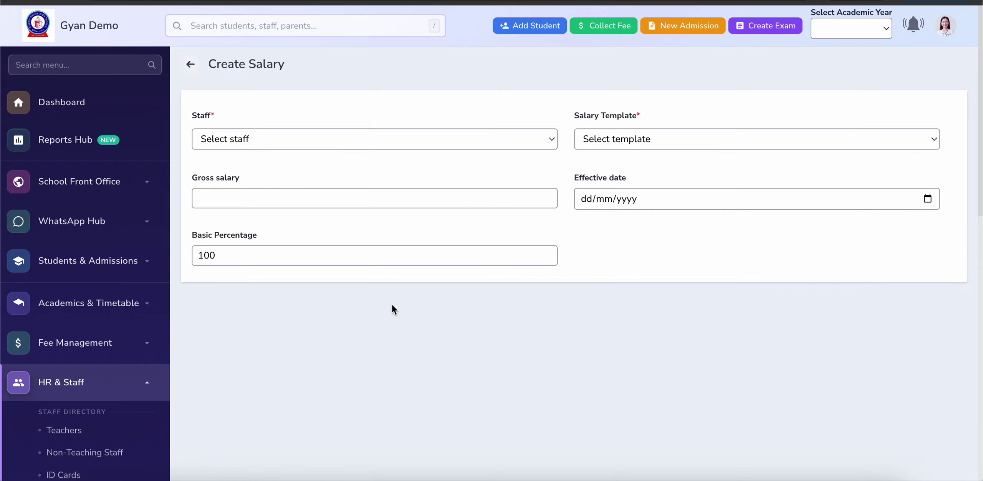
{"action": "scroll", "coordinate": [355, 349], "scroll_direction": "down", "scroll_amount": 5}
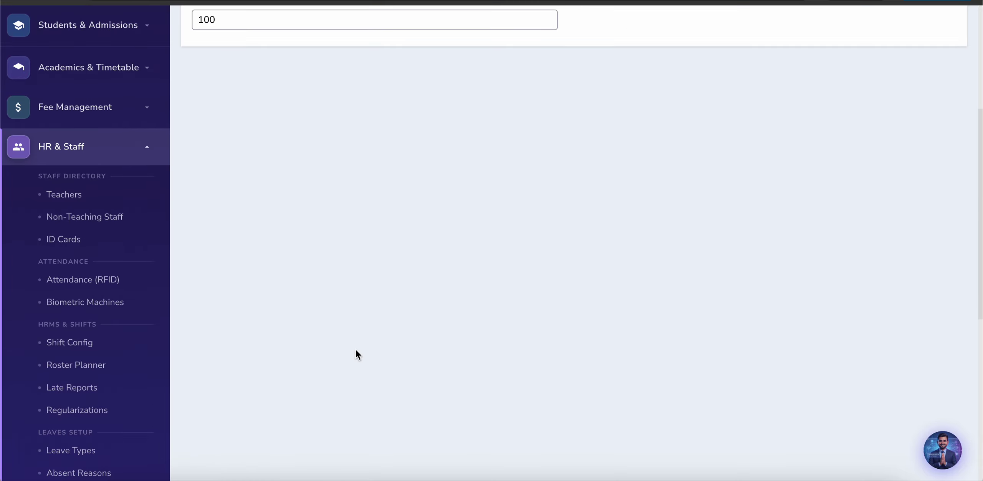
{"action": "scroll", "coordinate": [114, 365], "scroll_direction": "down", "scroll_amount": 5}
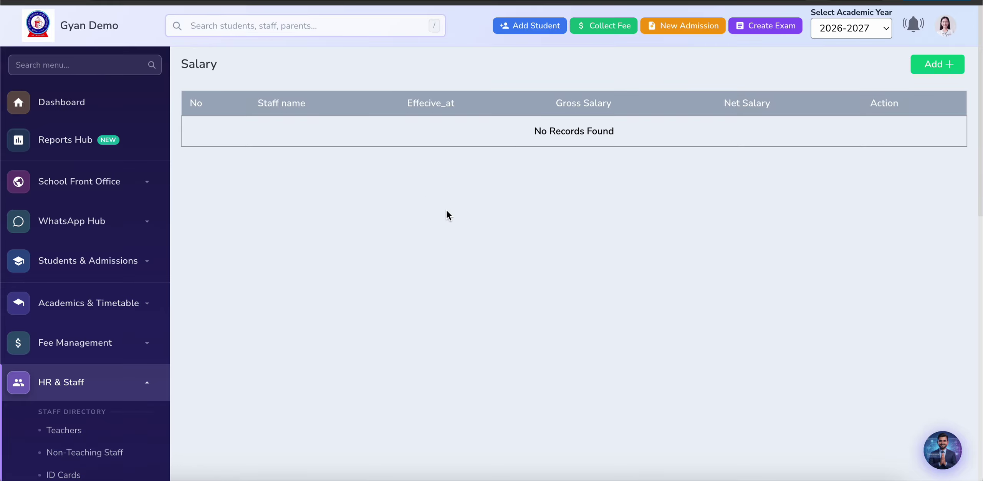
Step: Open Payroll > Payslip and scroll through the unpaid April 2026 payslip records
{"action": "scroll", "coordinate": [262, 252], "scroll_direction": "down", "scroll_amount": 5}
{"action": "scroll", "coordinate": [76, 365], "scroll_direction": "down", "scroll_amount": 5}
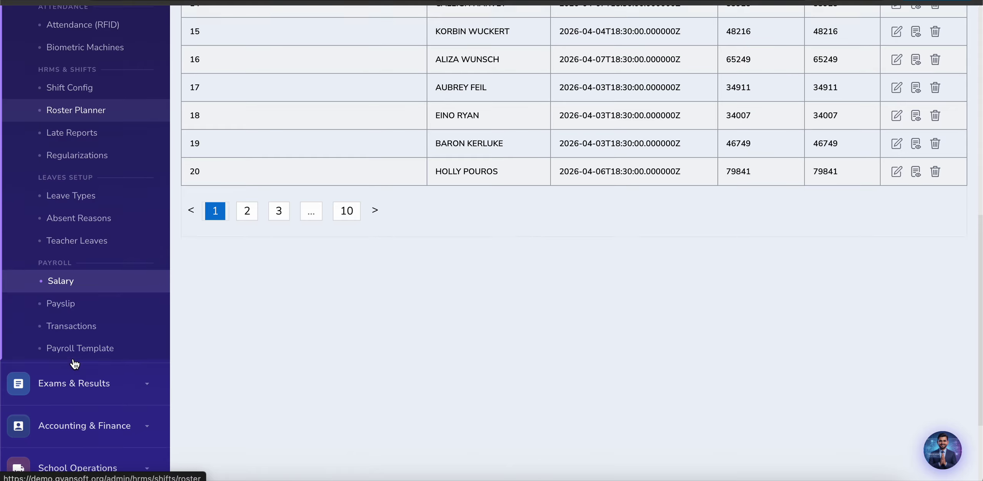
{"action": "left_click", "coordinate": [63, 286]}
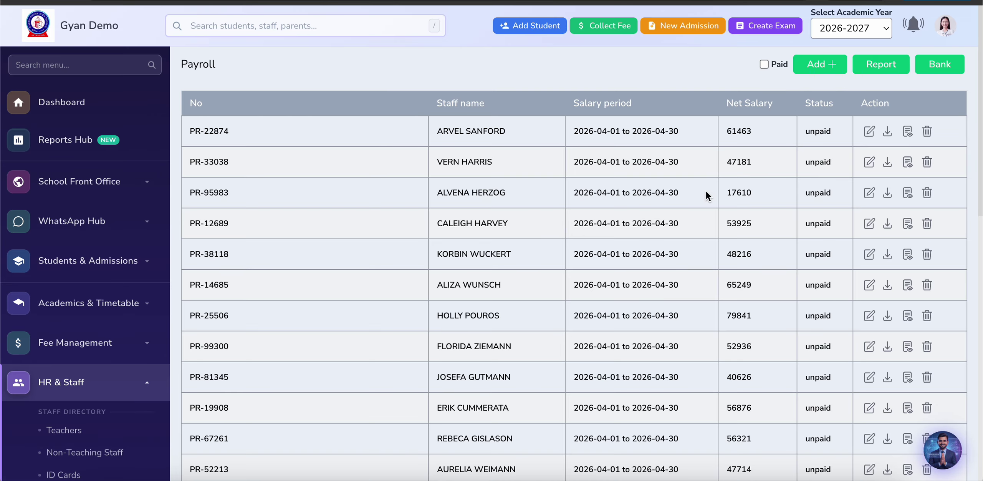
{"action": "scroll", "coordinate": [551, 227], "scroll_direction": "down", "scroll_amount": 10}
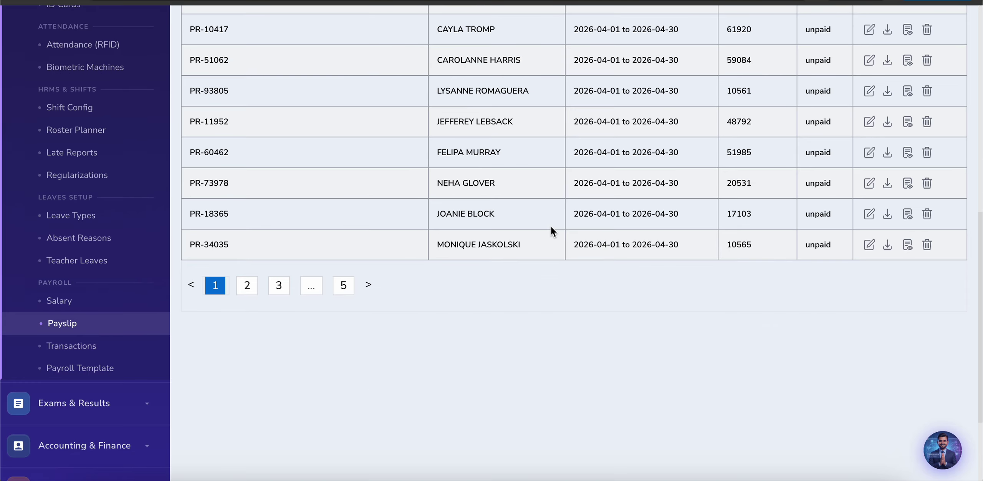
Step: Open payroll Transactions and start a new transaction for a staff member
{"action": "left_click", "coordinate": [84, 347]}
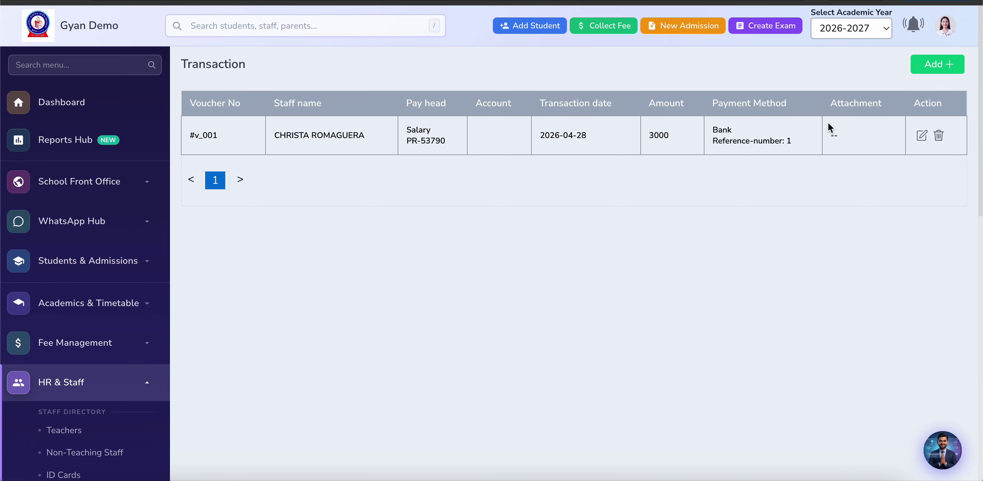
{"action": "left_click", "coordinate": [944, 64]}
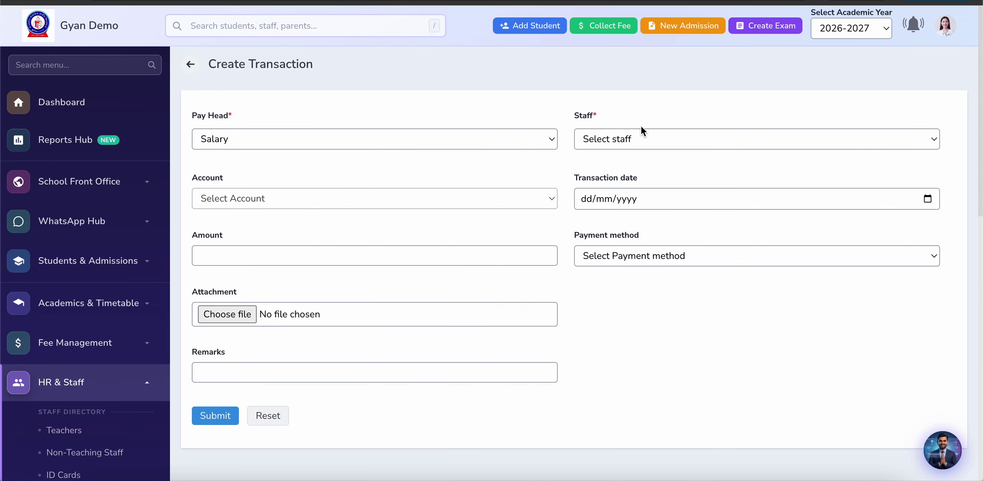
{"action": "left_click", "coordinate": [646, 138]}
{"action": "left_click", "coordinate": [627, 188]}
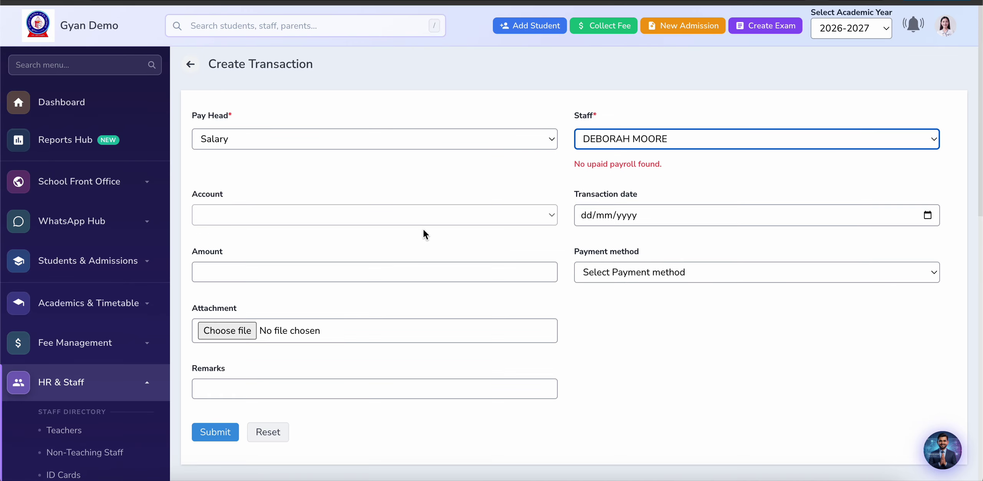
Step: Switch the transaction's Staff to a different member, who has no unpaid payroll
{"action": "left_click", "coordinate": [201, 152]}
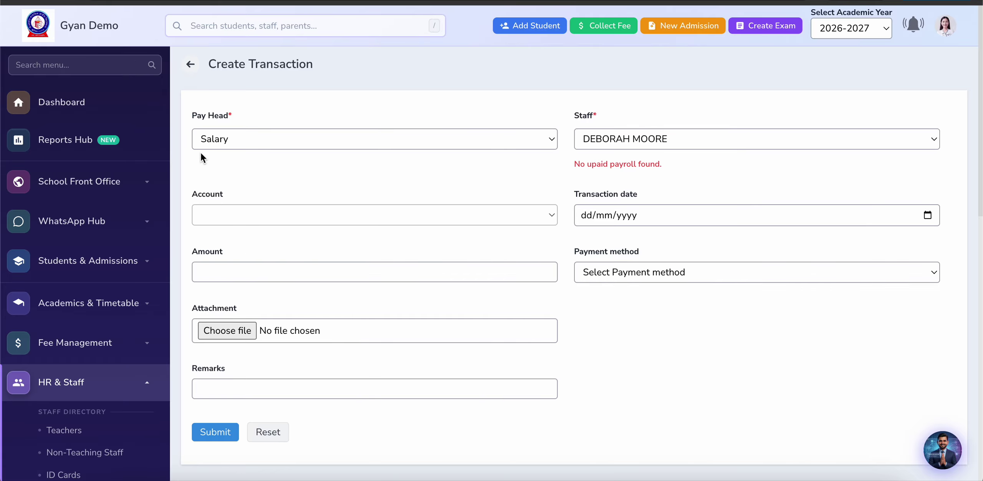
{"action": "left_click", "coordinate": [624, 137]}
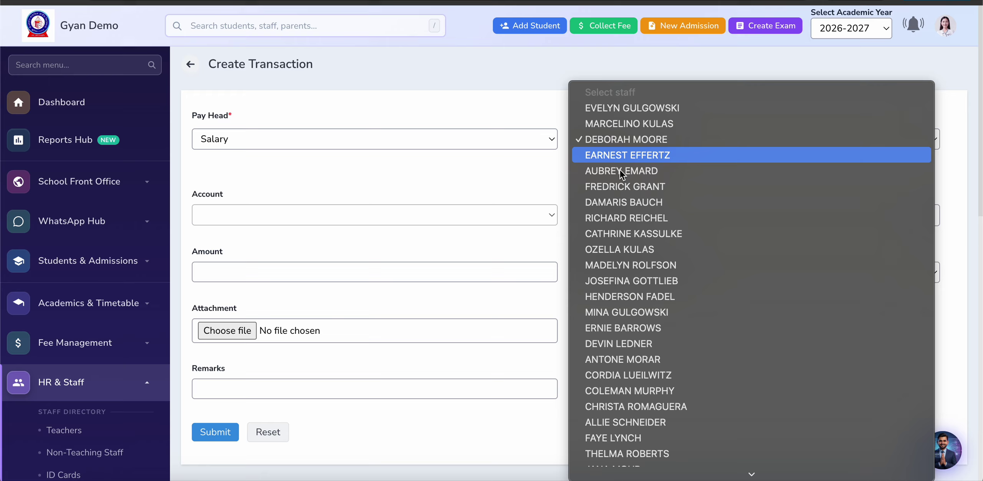
{"action": "left_click", "coordinate": [605, 275]}
{"action": "left_click", "coordinate": [443, 167]}
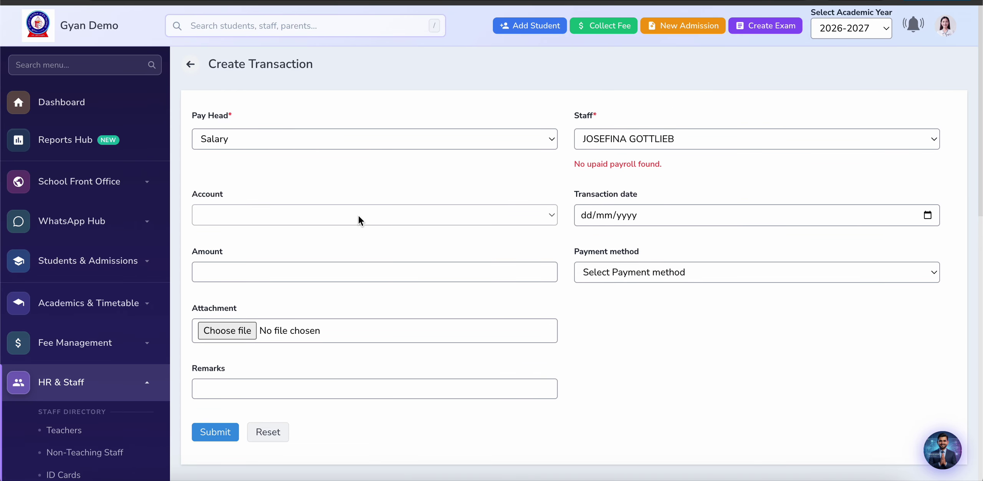
{"action": "scroll", "coordinate": [344, 265], "scroll_direction": "down", "scroll_amount": 2}
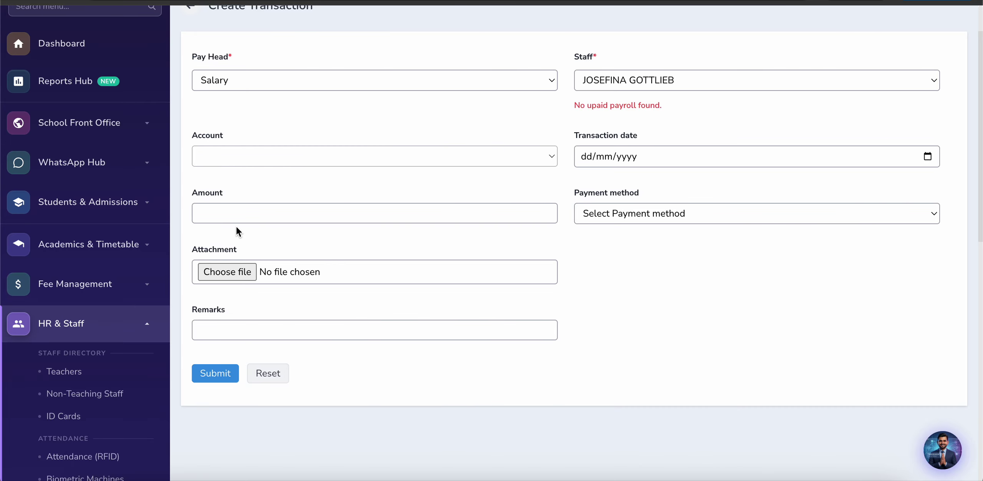
{"action": "scroll", "coordinate": [236, 227], "scroll_direction": "down", "scroll_amount": 8}
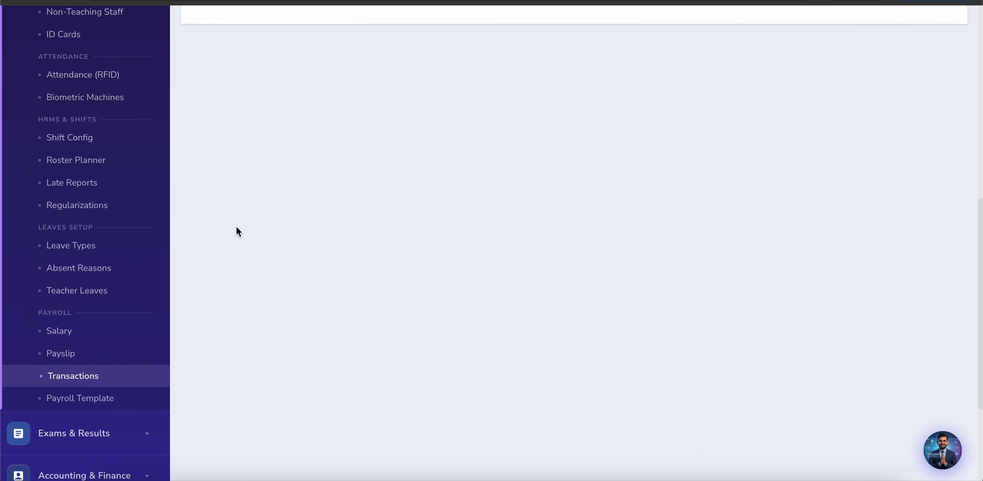
{"action": "scroll", "coordinate": [147, 317], "scroll_direction": "up", "scroll_amount": 1}
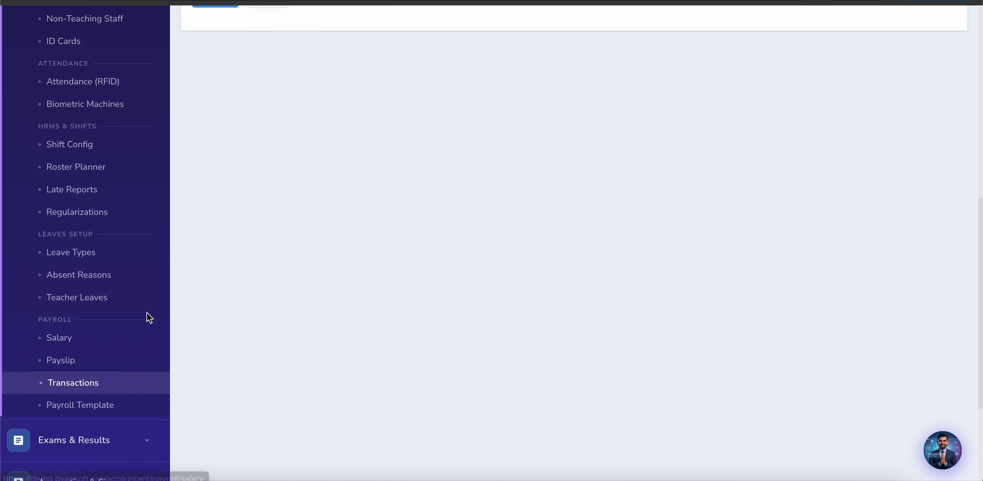
{"action": "scroll", "coordinate": [147, 312], "scroll_direction": "up", "scroll_amount": 3}
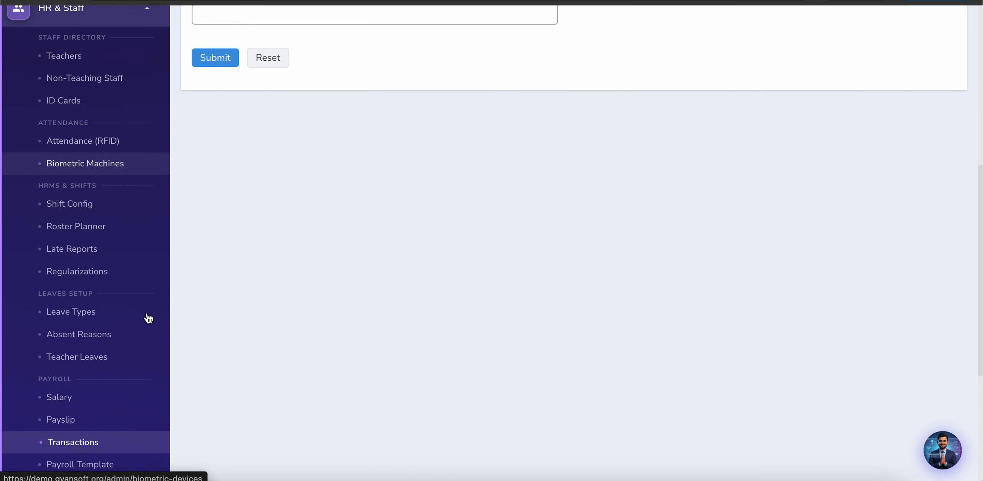
{"action": "scroll", "coordinate": [148, 318], "scroll_direction": "down", "scroll_amount": 4}
Step: Open Exams & Results > Exams to view Test1, Mid Term, annual exam pv and others
{"action": "left_click", "coordinate": [110, 303]}
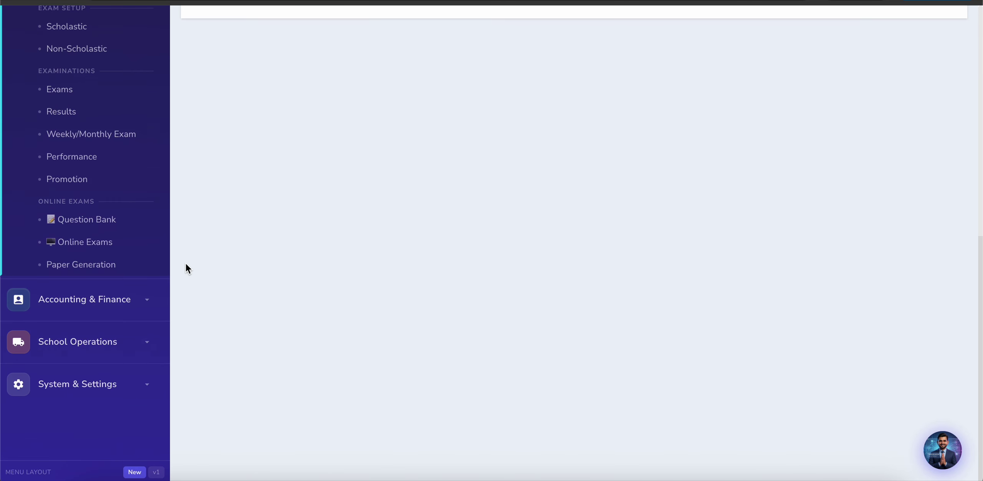
{"action": "scroll", "coordinate": [185, 262], "scroll_direction": "up", "scroll_amount": 5}
{"action": "scroll", "coordinate": [162, 246], "scroll_direction": "down", "scroll_amount": 1}
{"action": "scroll", "coordinate": [90, 294], "scroll_direction": "down", "scroll_amount": 1}
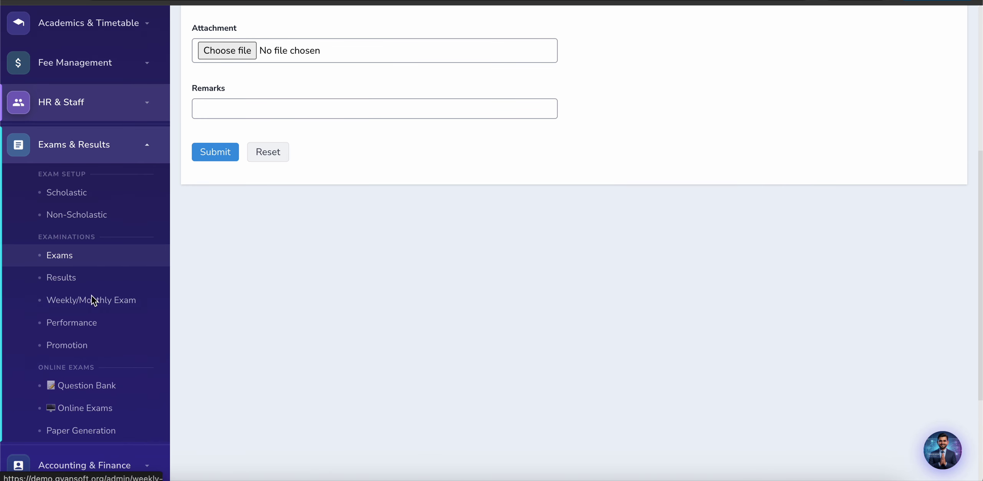
{"action": "left_click", "coordinate": [54, 255]}
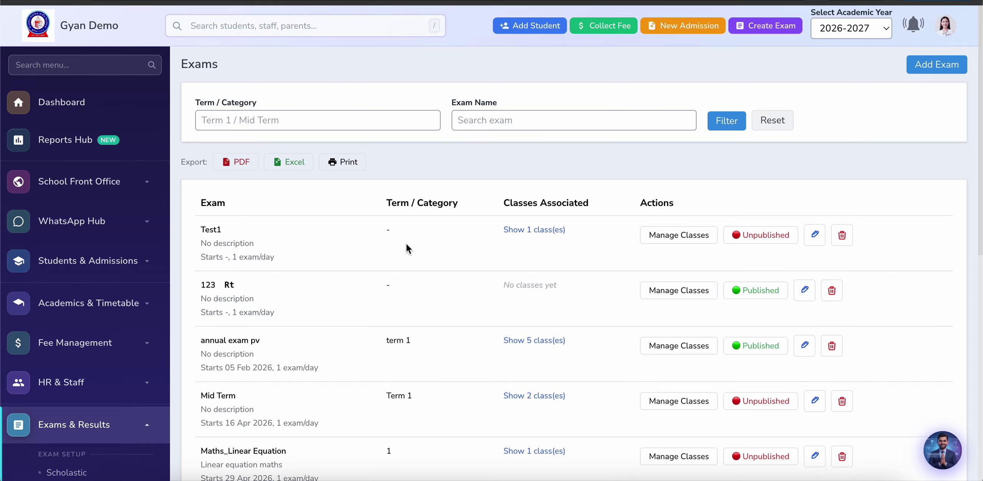
{"action": "scroll", "coordinate": [433, 268], "scroll_direction": "down", "scroll_amount": 2}
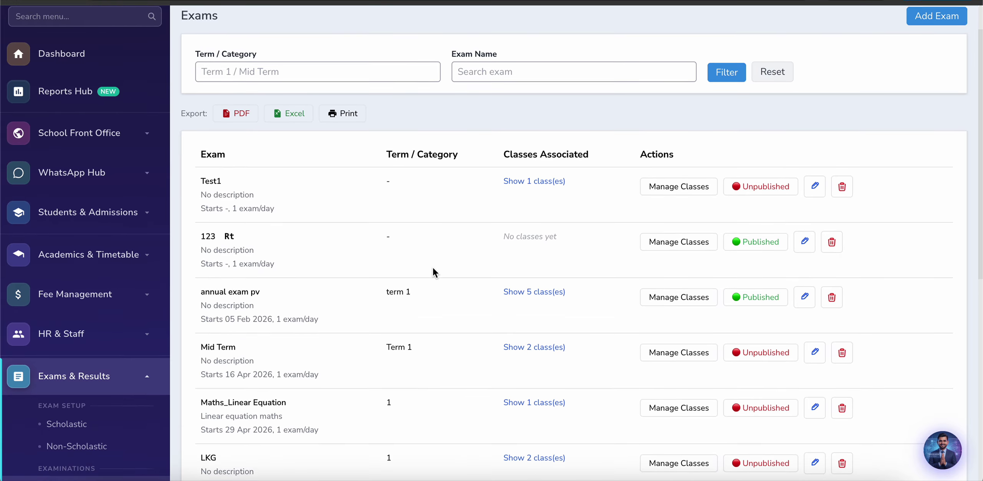
{"action": "scroll", "coordinate": [796, 92], "scroll_direction": "up", "scroll_amount": 2}
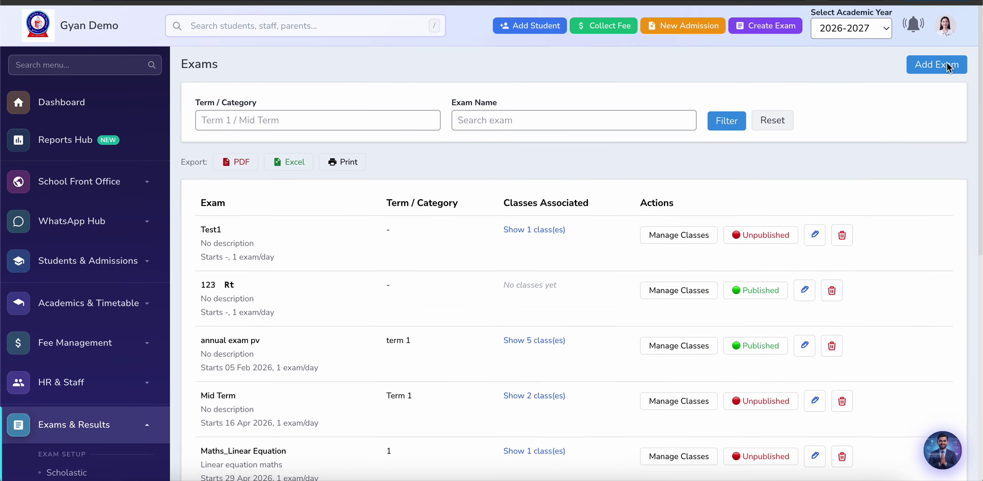
Step: Start a new exam with every class selected
{"action": "left_click", "coordinate": [948, 66]}
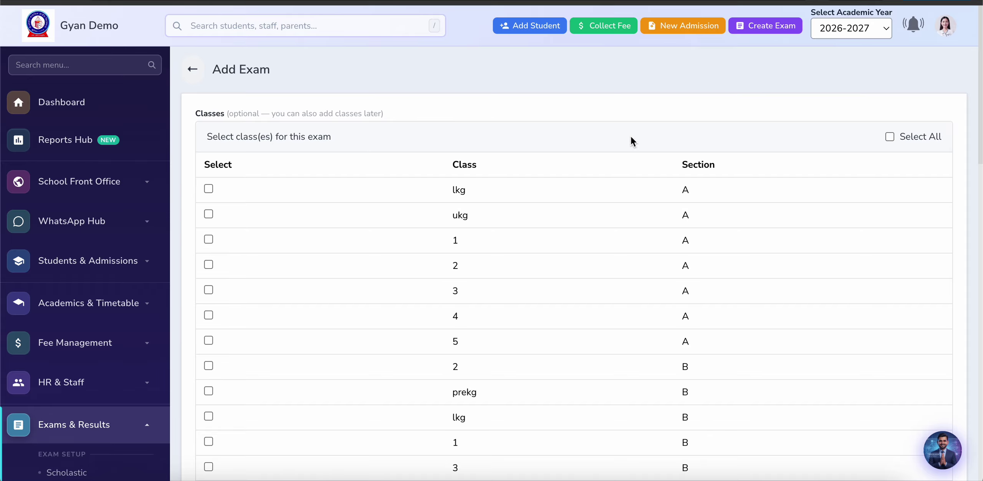
{"action": "scroll", "coordinate": [509, 222], "scroll_direction": "down", "scroll_amount": 9}
{"action": "scroll", "coordinate": [295, 242], "scroll_direction": "up", "scroll_amount": 7}
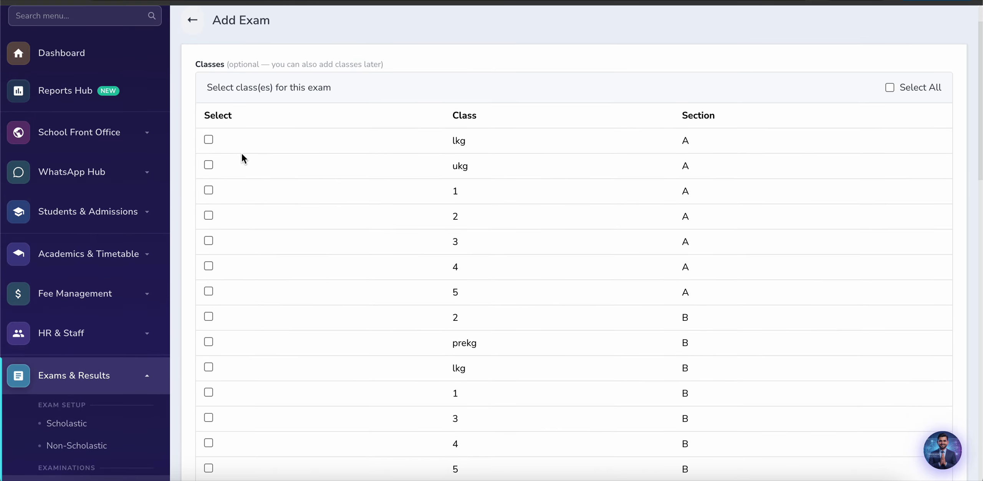
{"action": "left_click", "coordinate": [893, 87]}
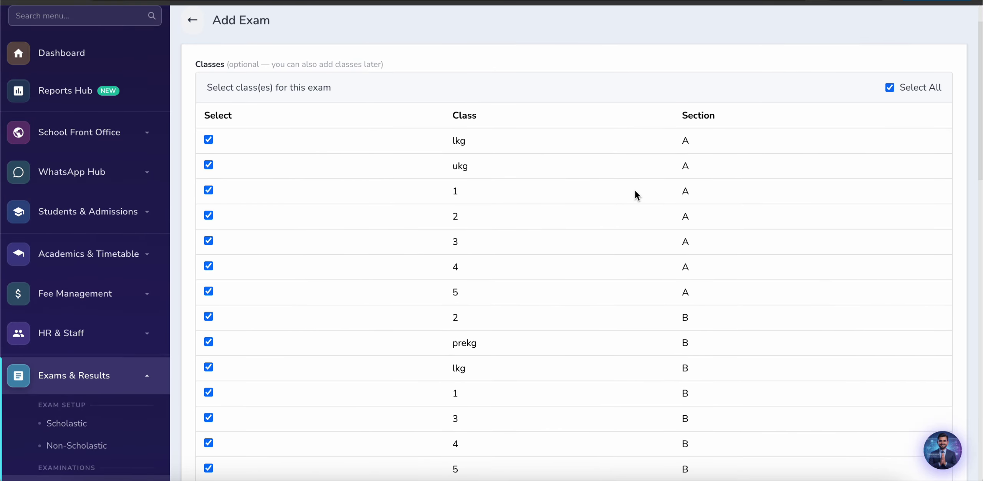
{"action": "scroll", "coordinate": [635, 190], "scroll_direction": "down", "scroll_amount": 20}
{"action": "scroll", "coordinate": [634, 191], "scroll_direction": "up", "scroll_amount": 4}
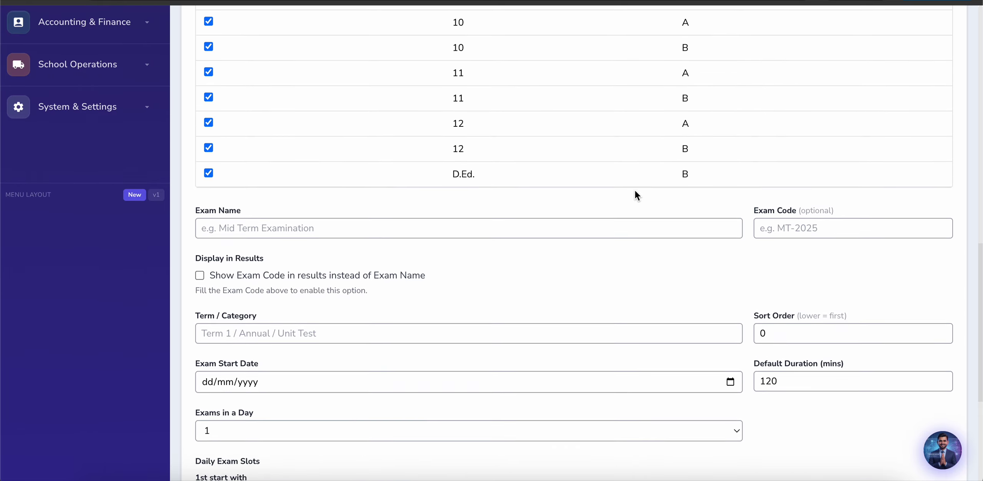
Step: Set Exam Name to Mid Term and Exam Code to MT
{"action": "left_click", "coordinate": [392, 209]}
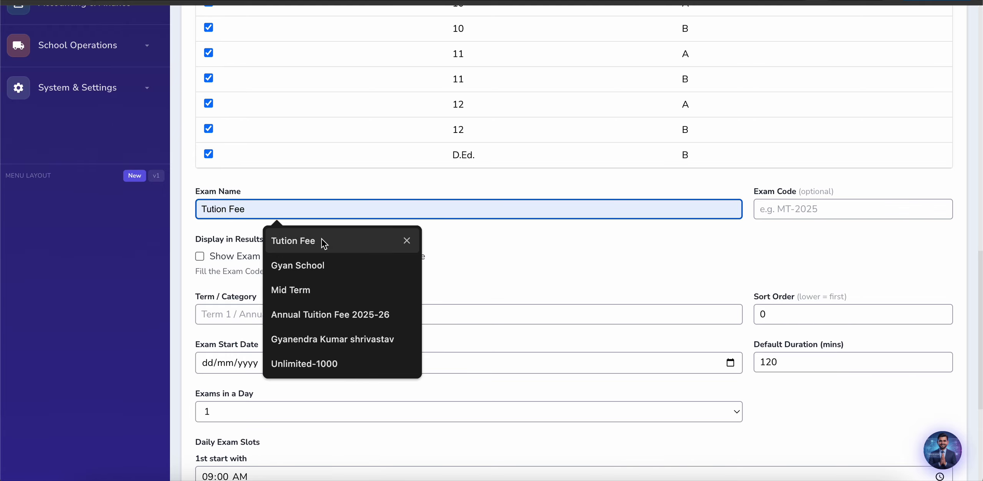
{"action": "left_click", "coordinate": [309, 289]}
{"action": "scroll", "coordinate": [558, 235], "scroll_direction": "down", "scroll_amount": 1}
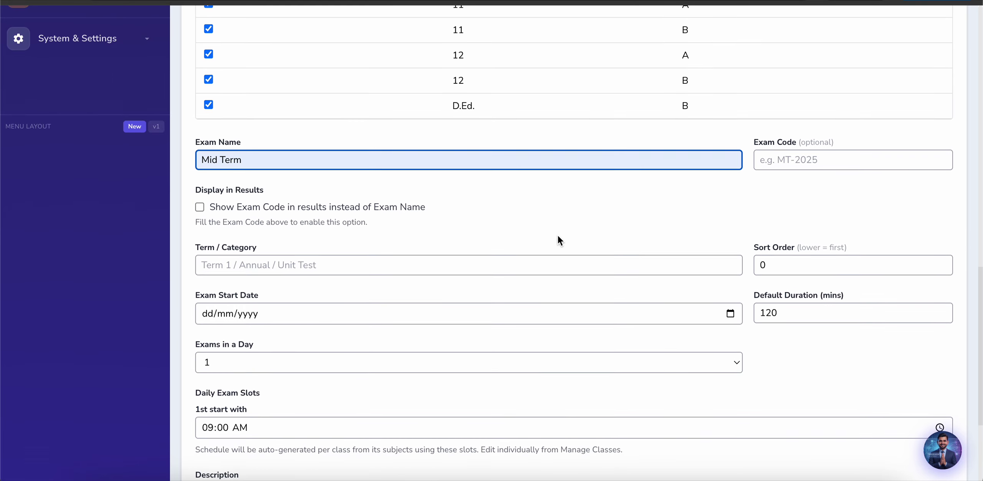
{"action": "left_click", "coordinate": [796, 164]}
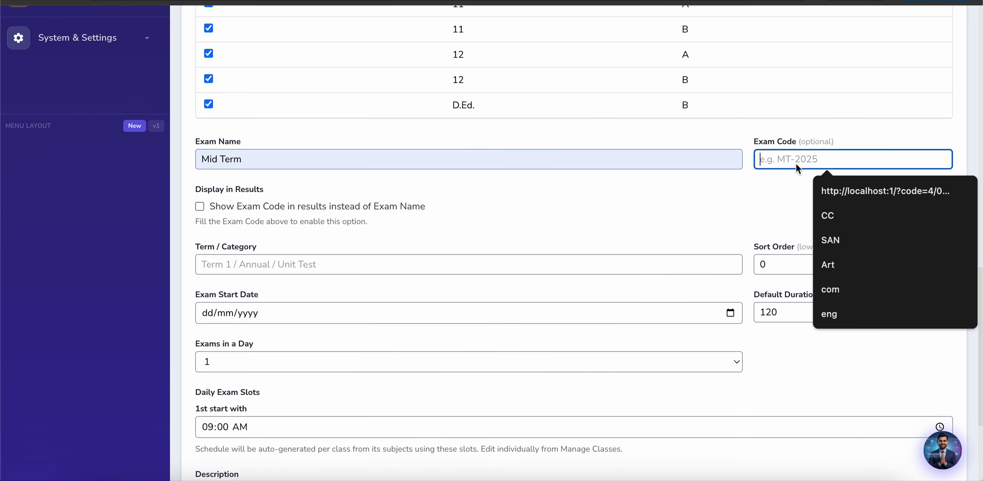
{"action": "left_click", "coordinate": [835, 215]}
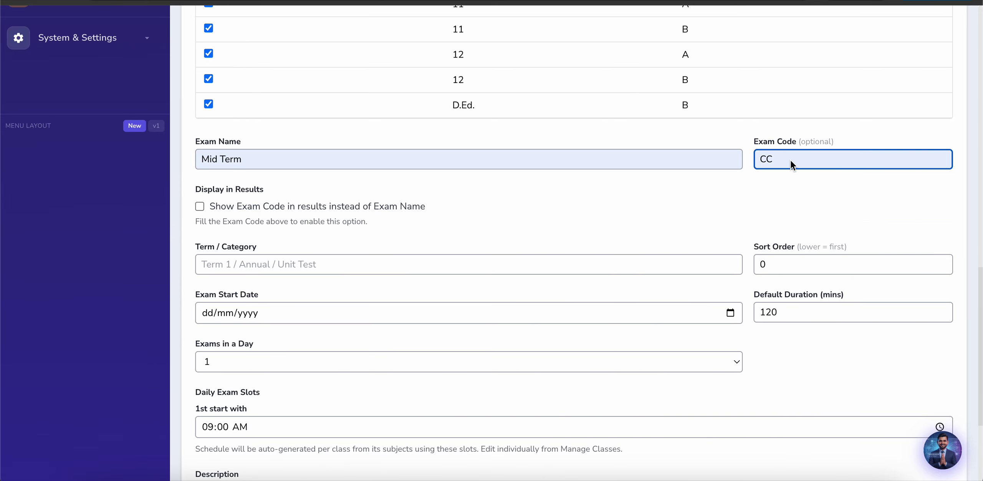
{"action": "key", "text": "BackSpace"}
{"action": "key", "text": "BackSpace"}
{"action": "type", "text": "M"}
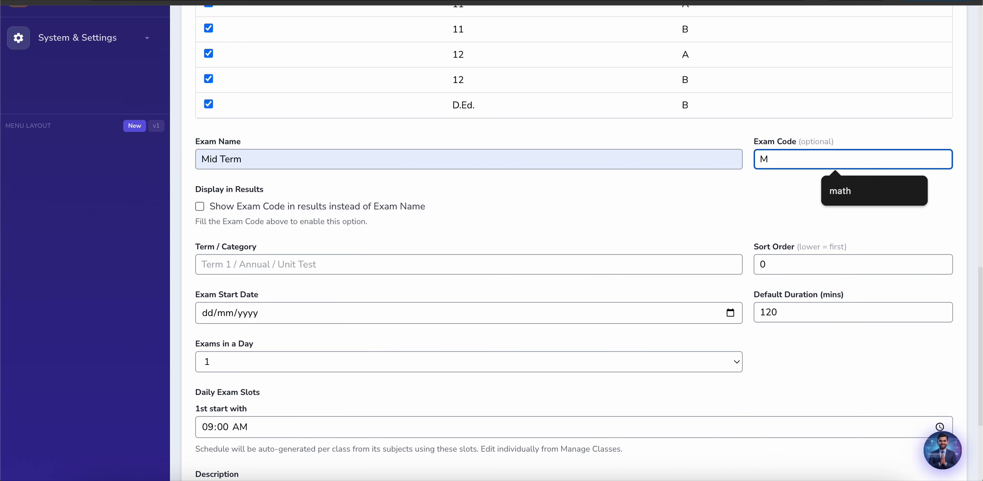
{"action": "type", "text": "T"}
{"action": "left_click", "coordinate": [689, 193]}
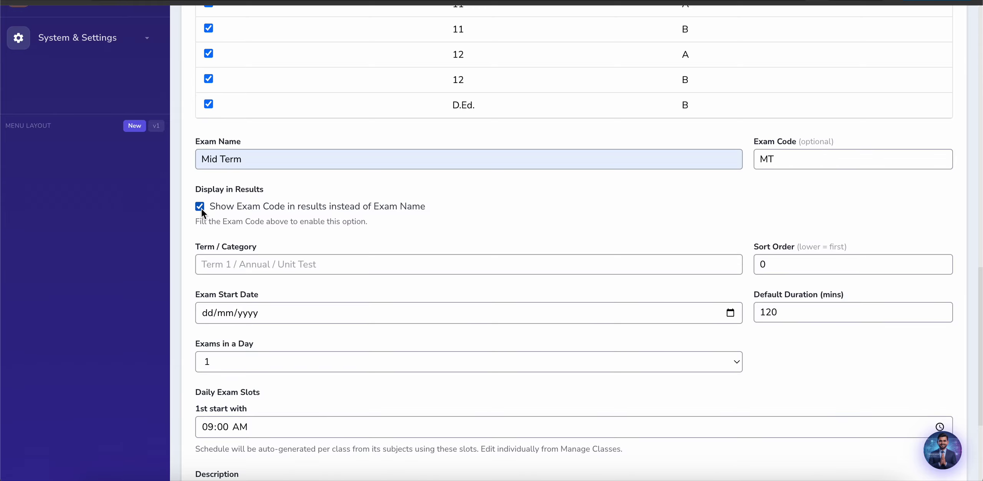
Step: Set the Mid Term category to Term 1 and the start date to 21 July 2026
{"action": "scroll", "coordinate": [338, 170], "scroll_direction": "down", "scroll_amount": 2}
{"action": "left_click", "coordinate": [342, 171]}
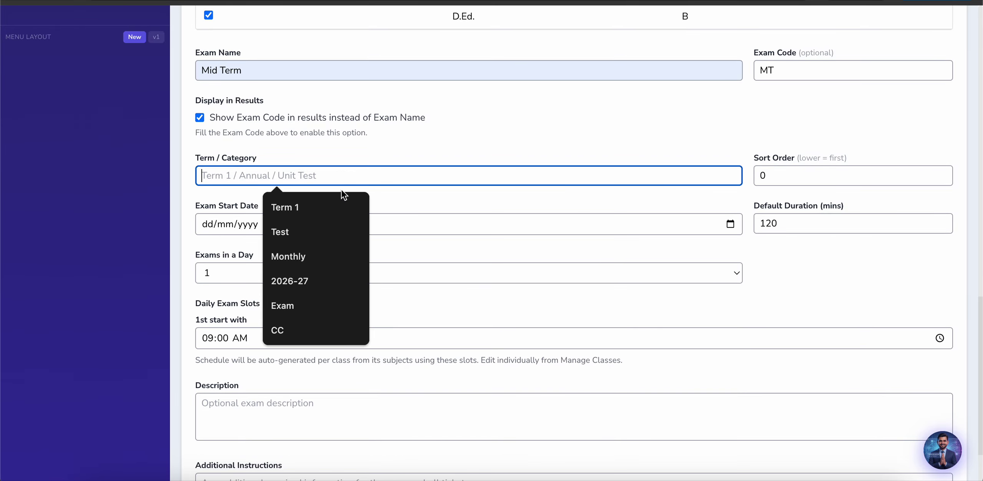
{"action": "left_click", "coordinate": [326, 208]}
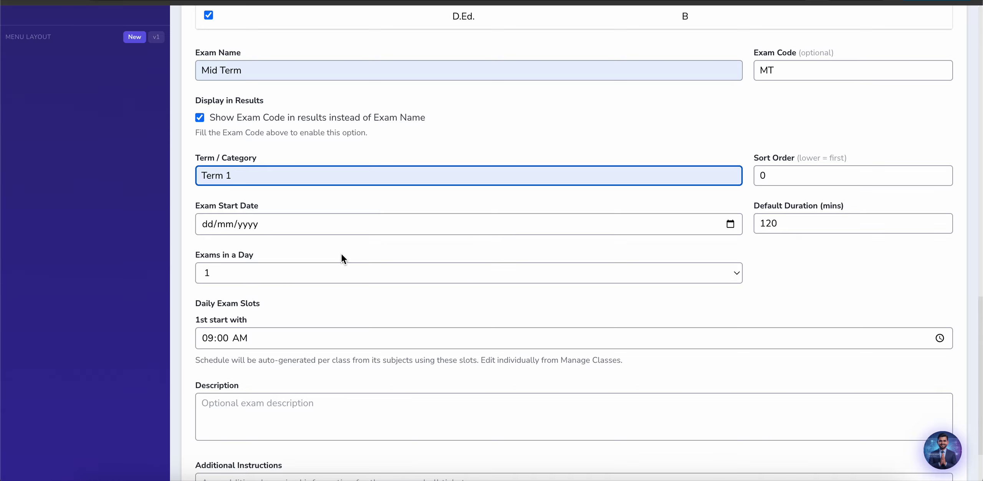
{"action": "scroll", "coordinate": [341, 253], "scroll_direction": "down", "scroll_amount": 1}
{"action": "left_click", "coordinate": [731, 188]}
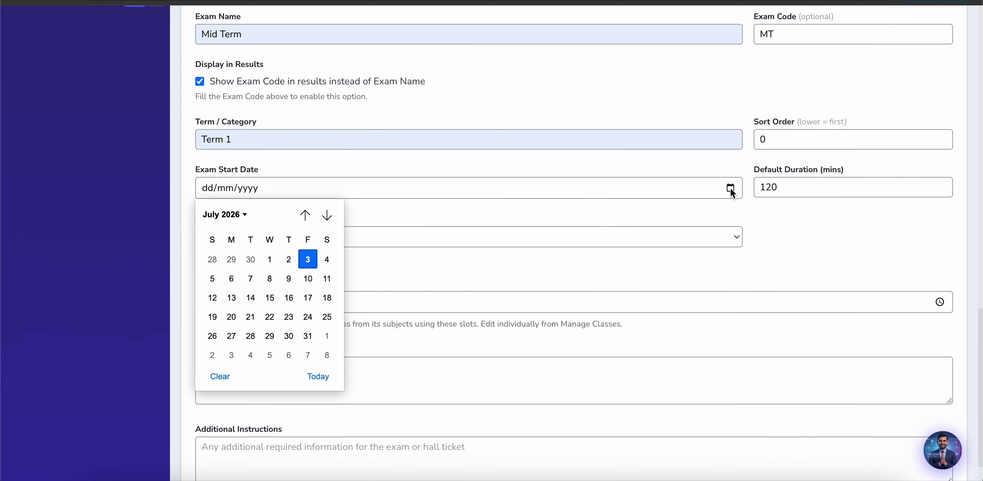
{"action": "left_click", "coordinate": [250, 317]}
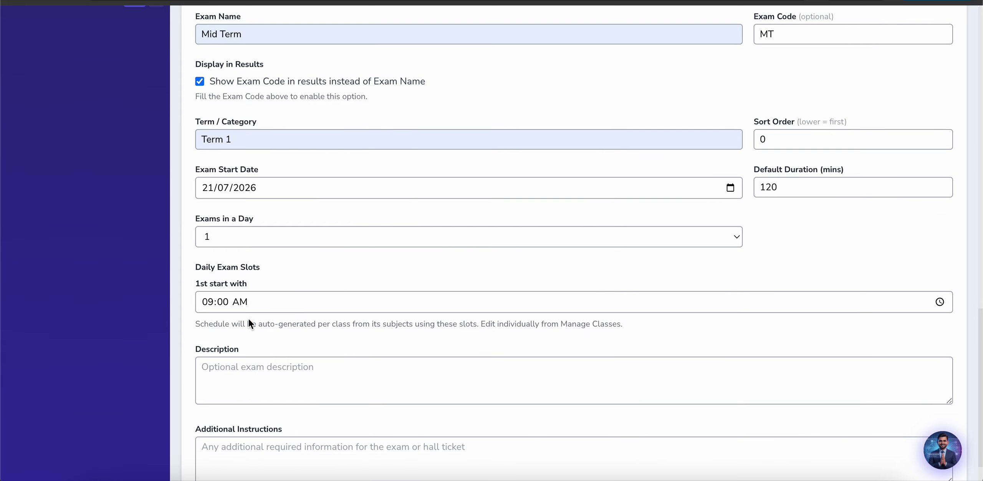
Step: Set Exams in a Day to 1 and submit the new Mid Term exam
{"action": "scroll", "coordinate": [465, 269], "scroll_direction": "down", "scroll_amount": 2}
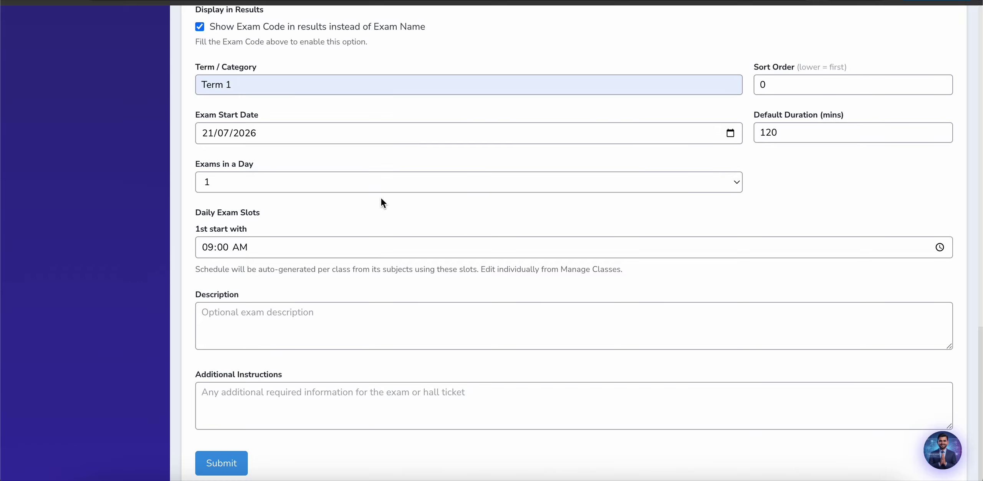
{"action": "left_click", "coordinate": [302, 187]}
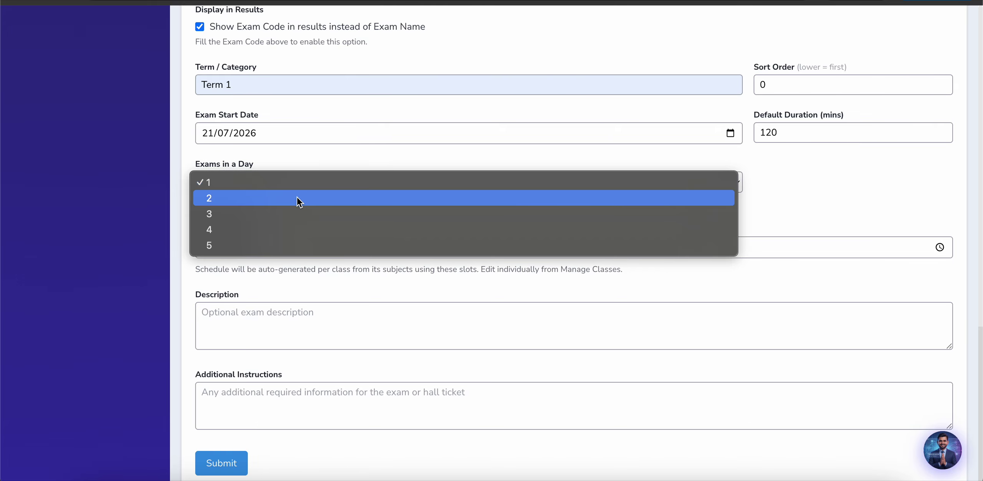
{"action": "left_click", "coordinate": [297, 196]}
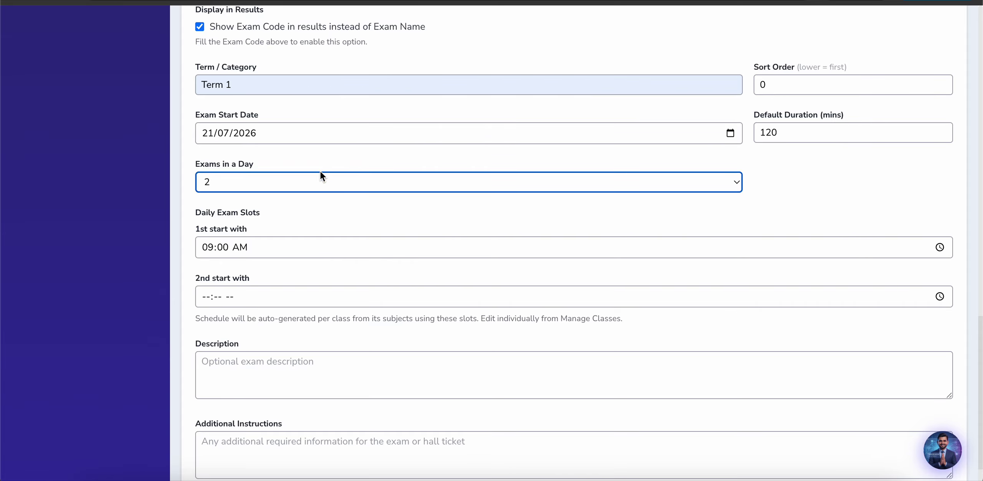
{"action": "left_click", "coordinate": [298, 175]}
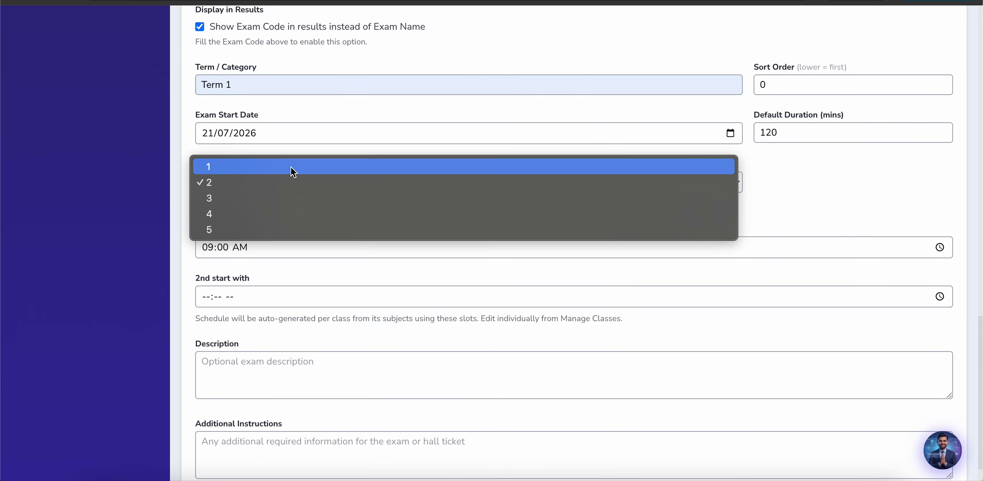
{"action": "left_click", "coordinate": [291, 168]}
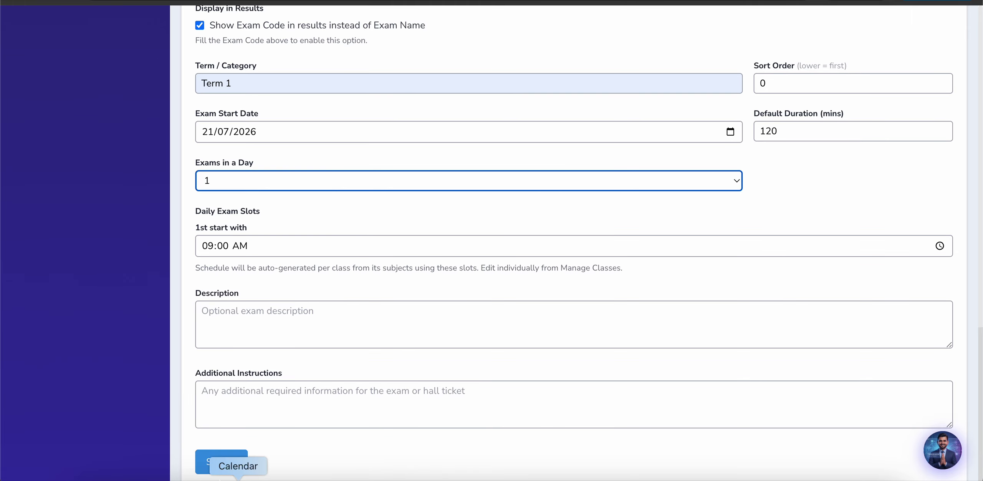
{"action": "left_click", "coordinate": [224, 461]}
{"action": "scroll", "coordinate": [428, 254], "scroll_direction": "up", "scroll_amount": 3}
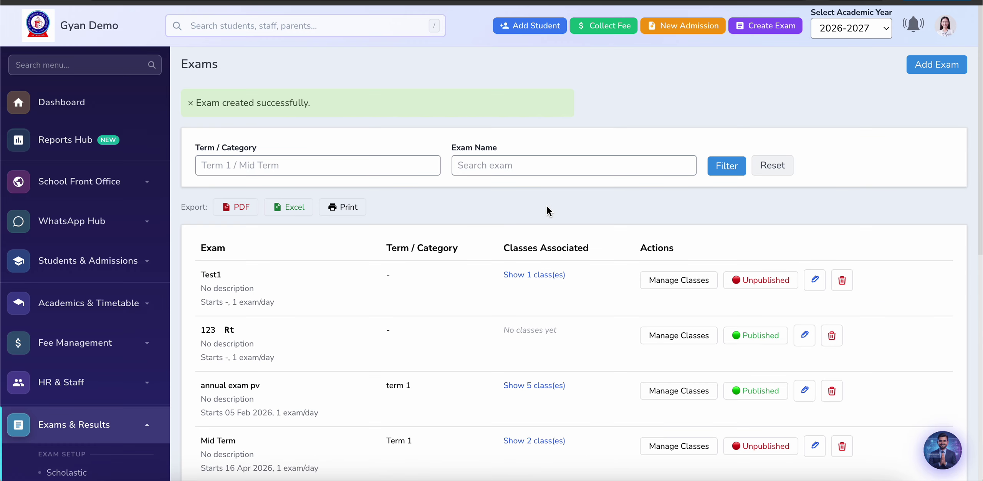
Step: Check the new Mid Term (MT) exam with its 29 classes on page 2 of the Exams list
{"action": "scroll", "coordinate": [329, 338], "scroll_direction": "down", "scroll_amount": 6}
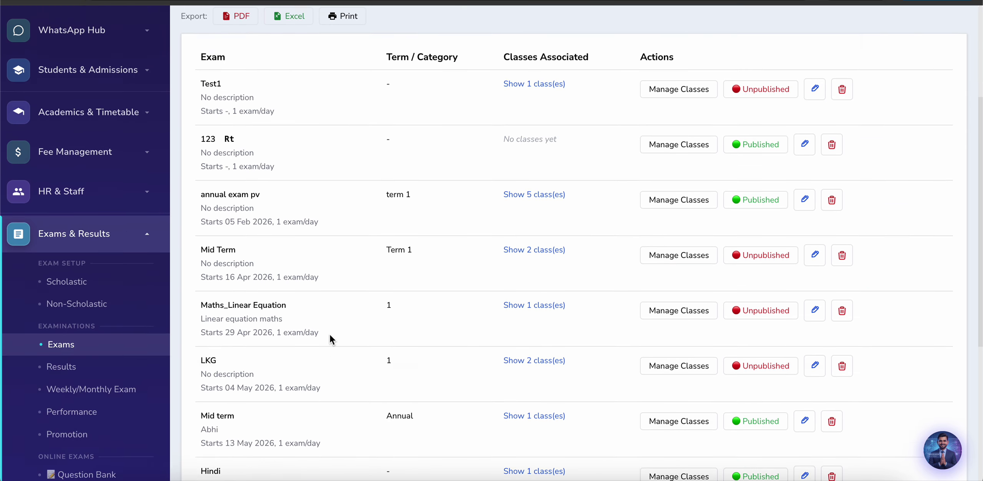
{"action": "scroll", "coordinate": [331, 338], "scroll_direction": "down", "scroll_amount": 4}
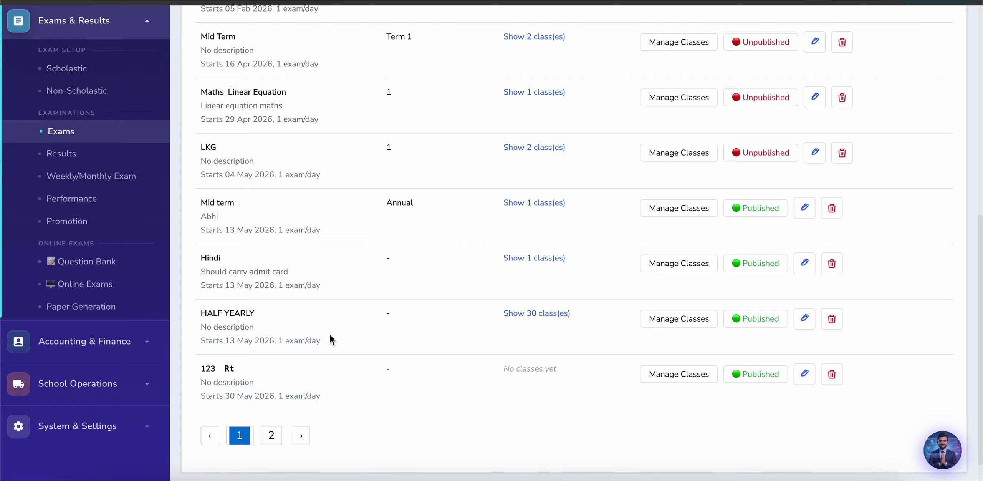
{"action": "left_click", "coordinate": [272, 433]}
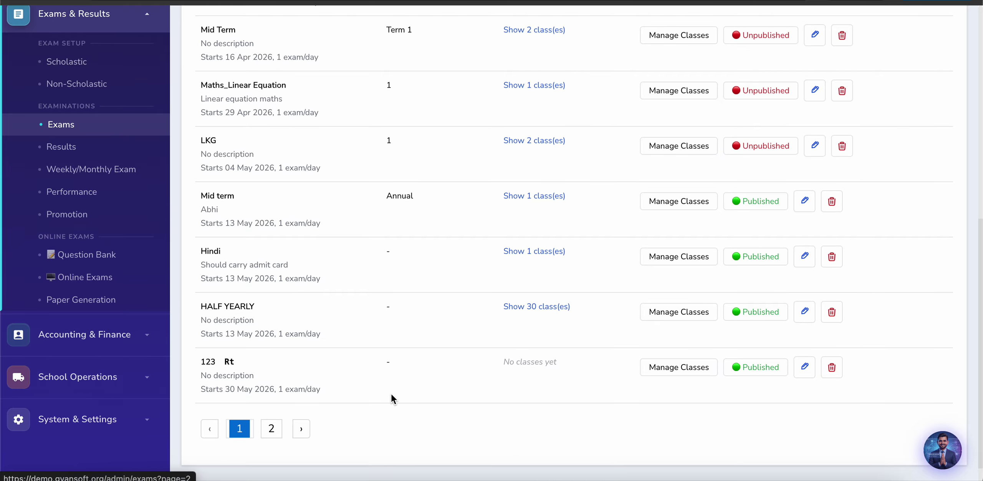
{"action": "scroll", "coordinate": [392, 394], "scroll_direction": "down", "scroll_amount": 11}
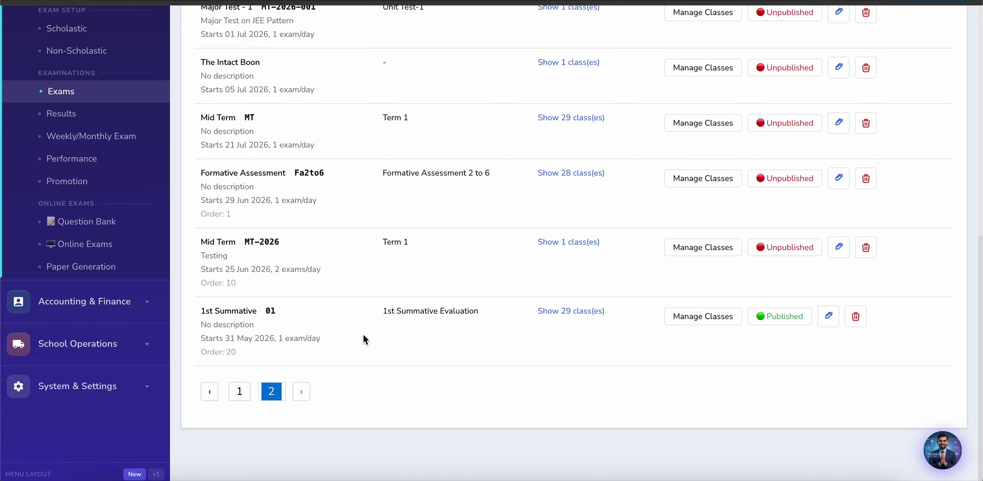
{"action": "scroll", "coordinate": [363, 337], "scroll_direction": "up", "scroll_amount": 5}
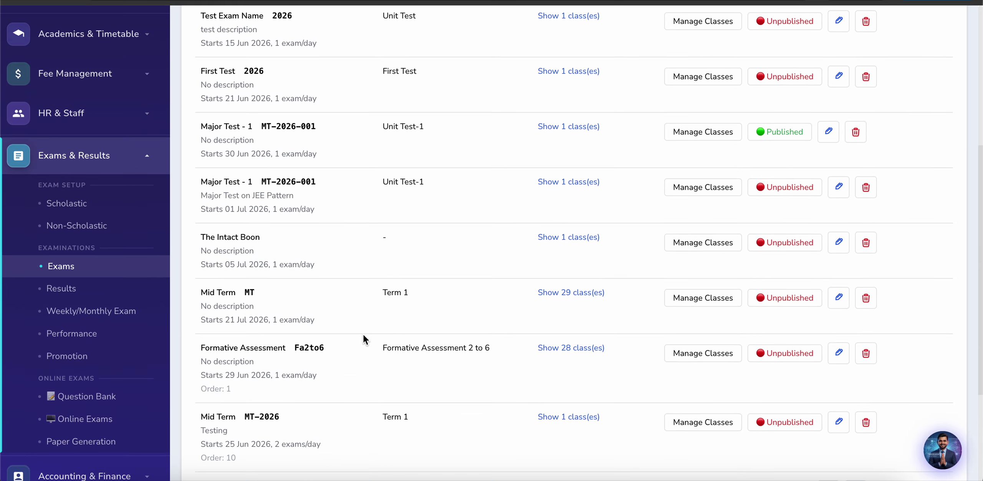
{"action": "scroll", "coordinate": [363, 333], "scroll_direction": "up", "scroll_amount": 7}
{"action": "scroll", "coordinate": [363, 333], "scroll_direction": "down", "scroll_amount": 7}
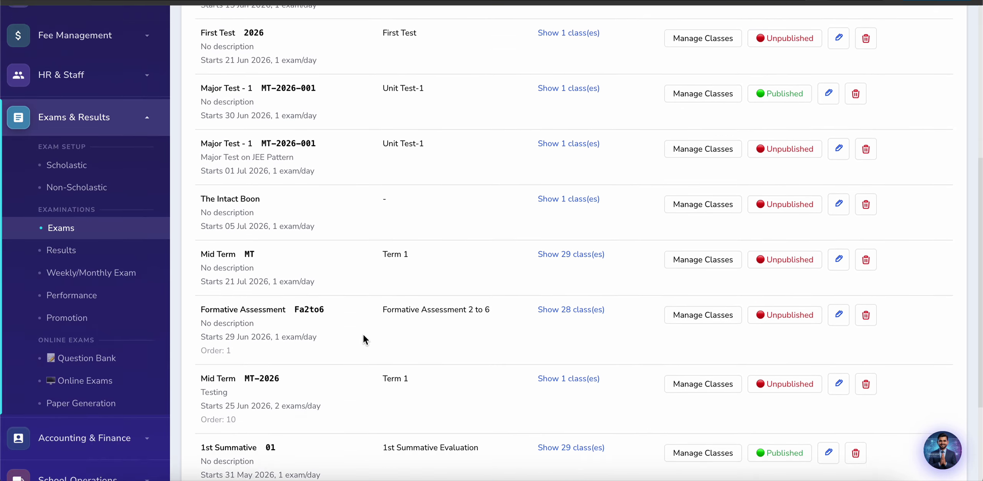
{"action": "scroll", "coordinate": [363, 334], "scroll_direction": "down", "scroll_amount": 3}
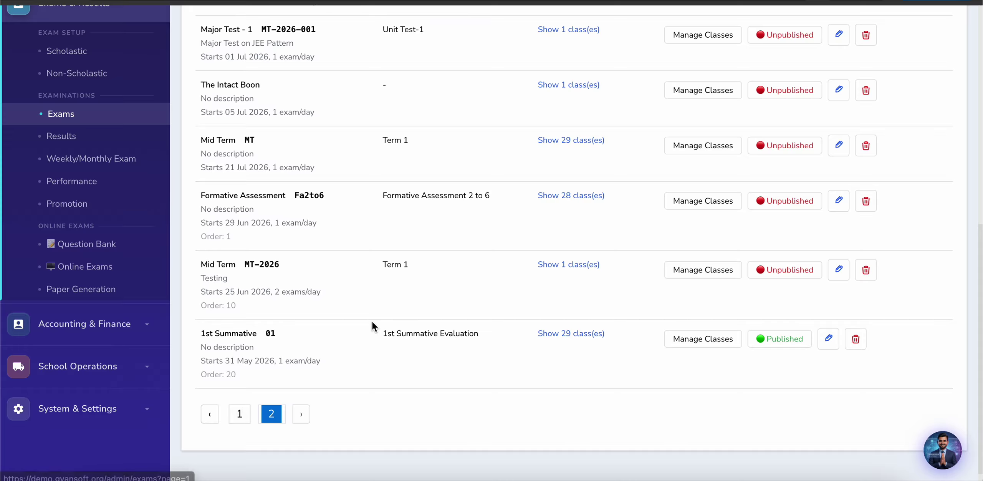
{"action": "scroll", "coordinate": [454, 359], "scroll_direction": "down", "scroll_amount": 2}
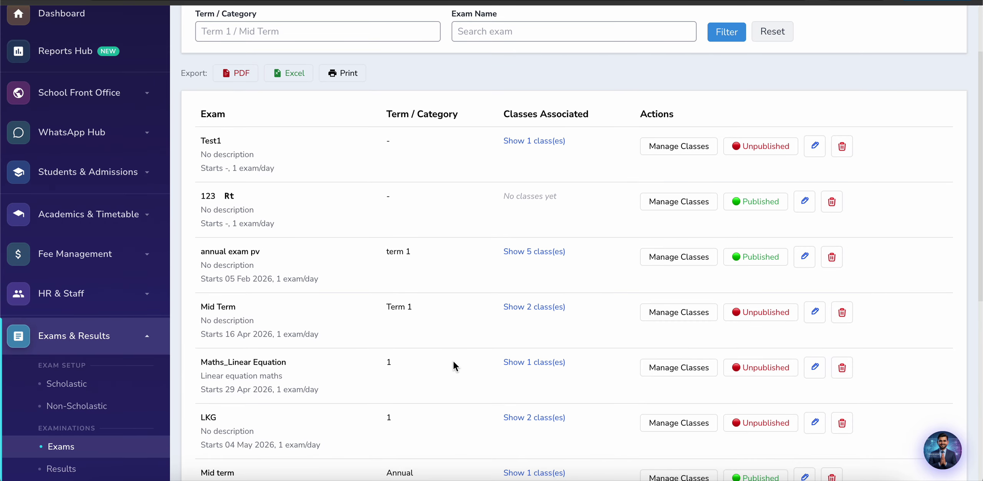
{"action": "scroll", "coordinate": [453, 361], "scroll_direction": "down", "scroll_amount": 6}
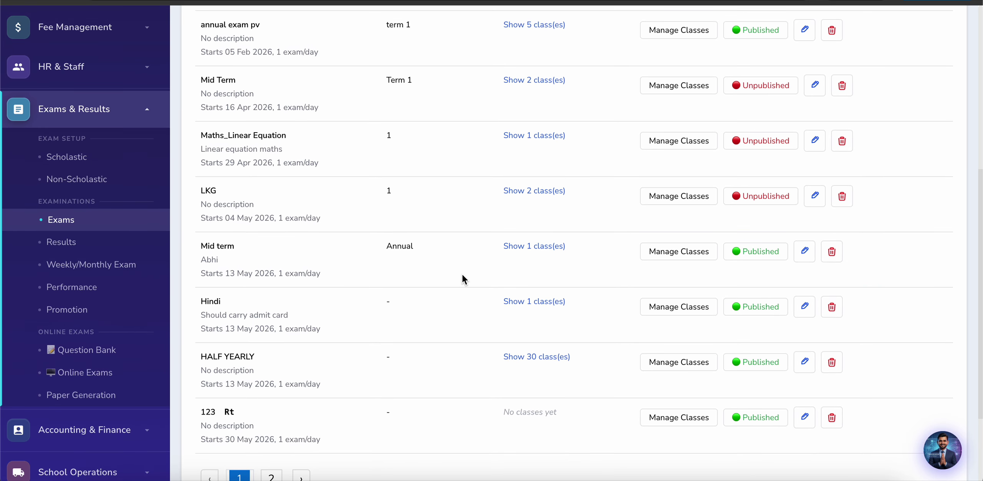
{"action": "scroll", "coordinate": [441, 345], "scroll_direction": "down", "scroll_amount": 2}
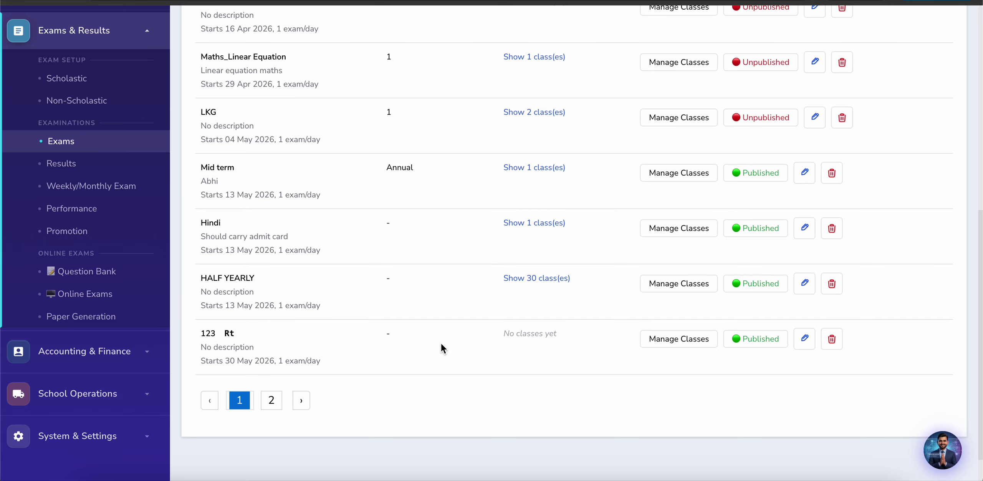
{"action": "scroll", "coordinate": [441, 342], "scroll_direction": "up", "scroll_amount": 1}
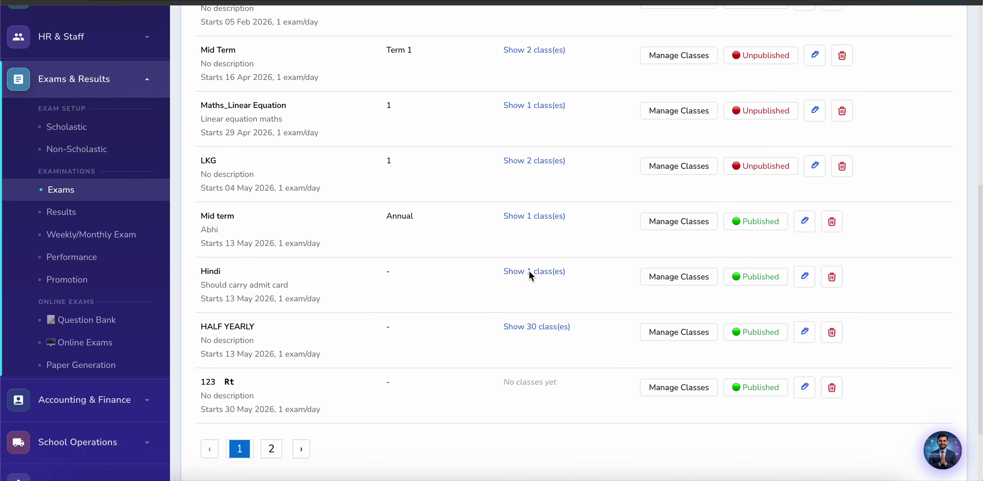
Step: Expand the Annual Mid term exam row to reveal class I - A with 23 subjects
{"action": "left_click", "coordinate": [537, 216]}
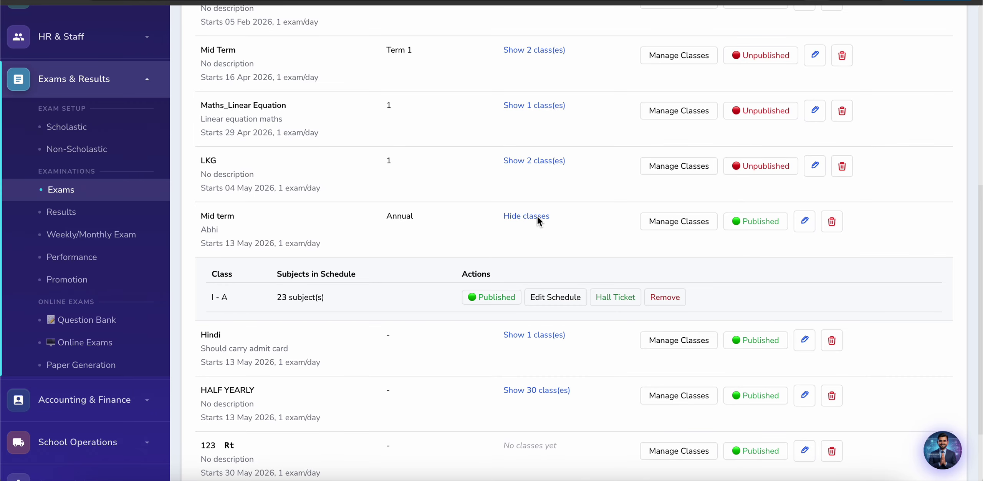
{"action": "scroll", "coordinate": [404, 276], "scroll_direction": "down", "scroll_amount": 1}
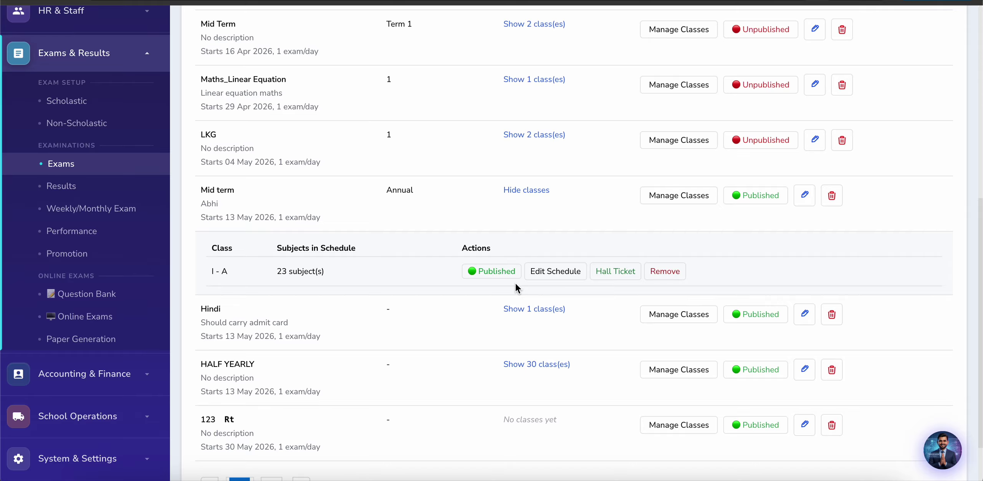
Step: In the class I - A Mid term schedule, remove Hindi, Mathematics, Science and Social Studies duplicate rows
{"action": "left_click", "coordinate": [555, 271]}
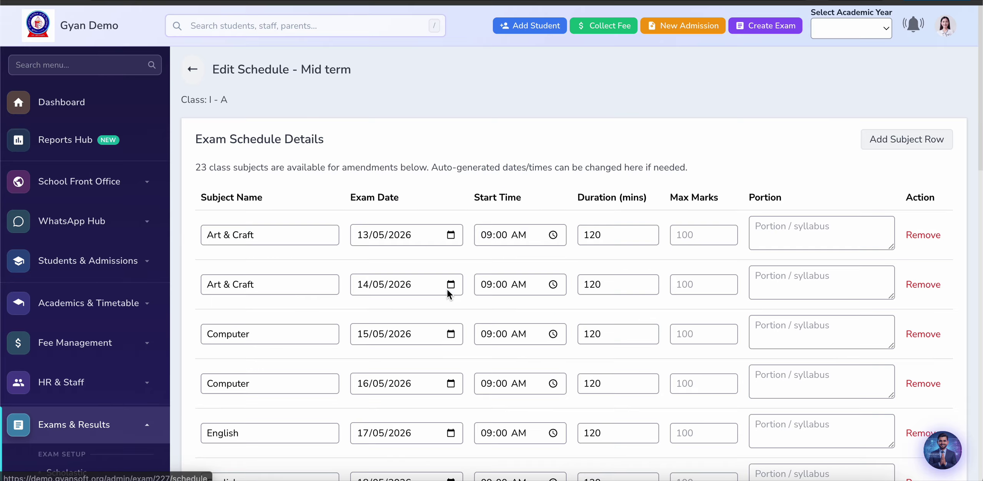
{"action": "scroll", "coordinate": [486, 305], "scroll_direction": "down", "scroll_amount": 5}
{"action": "scroll", "coordinate": [485, 303], "scroll_direction": "down", "scroll_amount": 10}
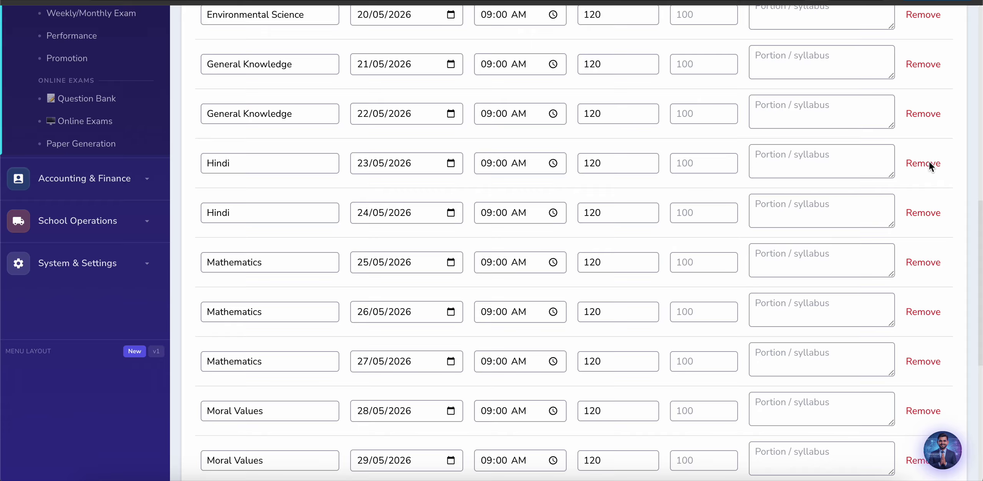
{"action": "left_click", "coordinate": [930, 161]}
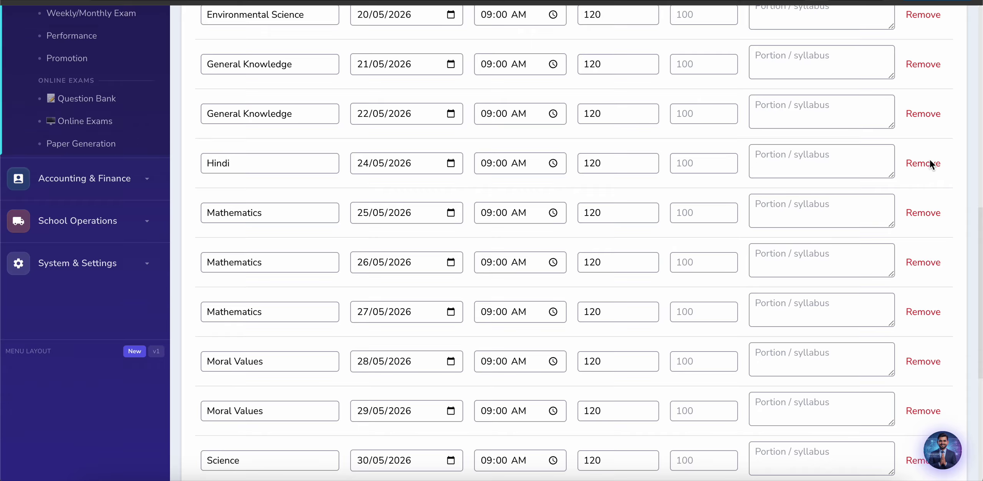
{"action": "left_click", "coordinate": [924, 212]}
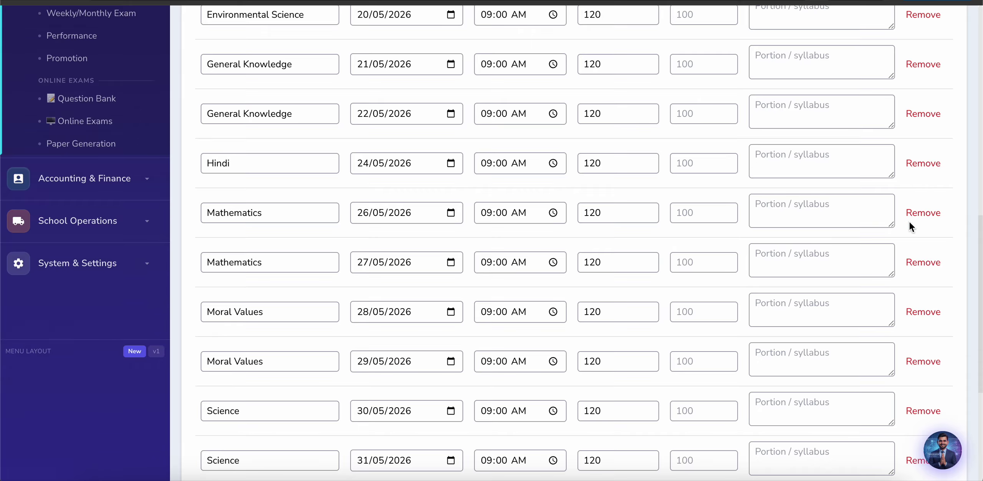
{"action": "left_click", "coordinate": [923, 265]}
{"action": "scroll", "coordinate": [857, 343], "scroll_direction": "down", "scroll_amount": 2}
{"action": "scroll", "coordinate": [857, 343], "scroll_direction": "down", "scroll_amount": 1}
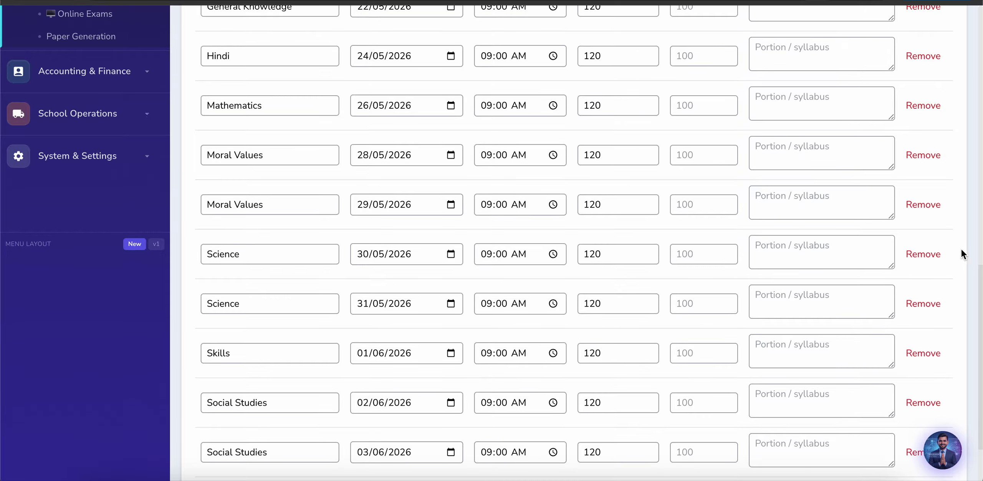
{"action": "left_click", "coordinate": [939, 254]}
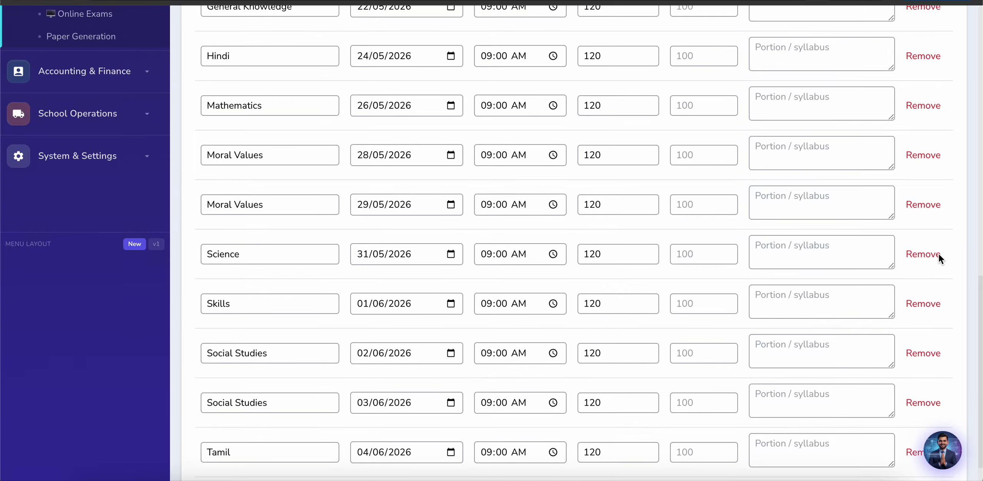
{"action": "left_click", "coordinate": [928, 349]}
{"action": "scroll", "coordinate": [858, 229], "scroll_direction": "up", "scroll_amount": 5}
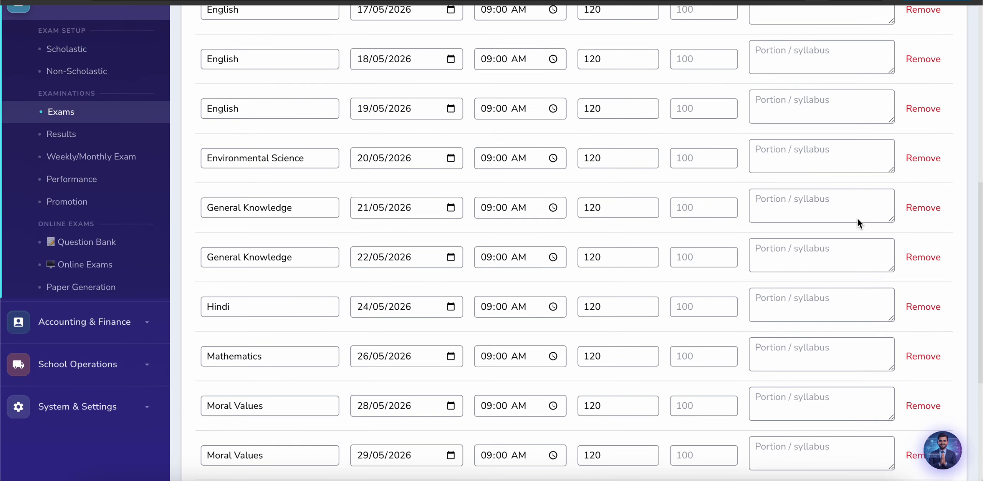
Step: Remove the duplicate General Knowledge, English, Computer, Moral Values and Skills rows
{"action": "left_click", "coordinate": [934, 208]}
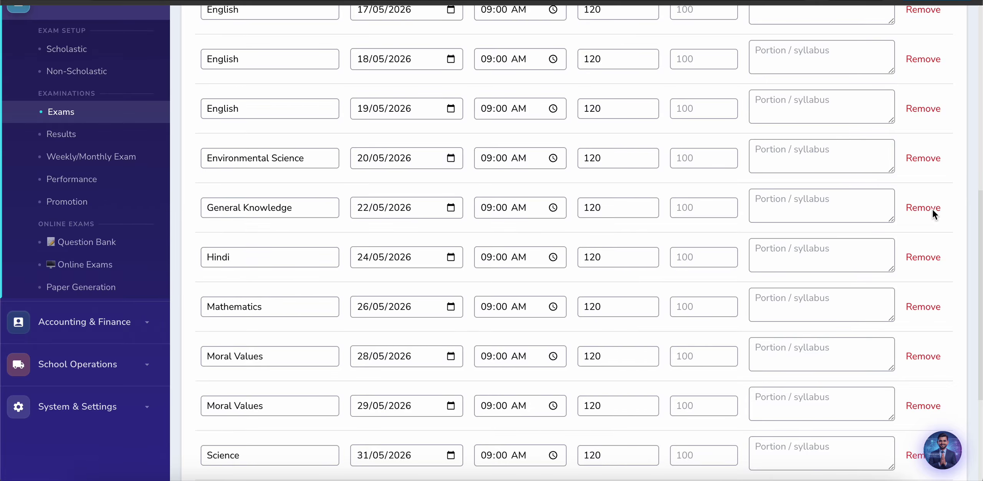
{"action": "left_click", "coordinate": [915, 112]}
{"action": "scroll", "coordinate": [914, 112], "scroll_direction": "up", "scroll_amount": 3}
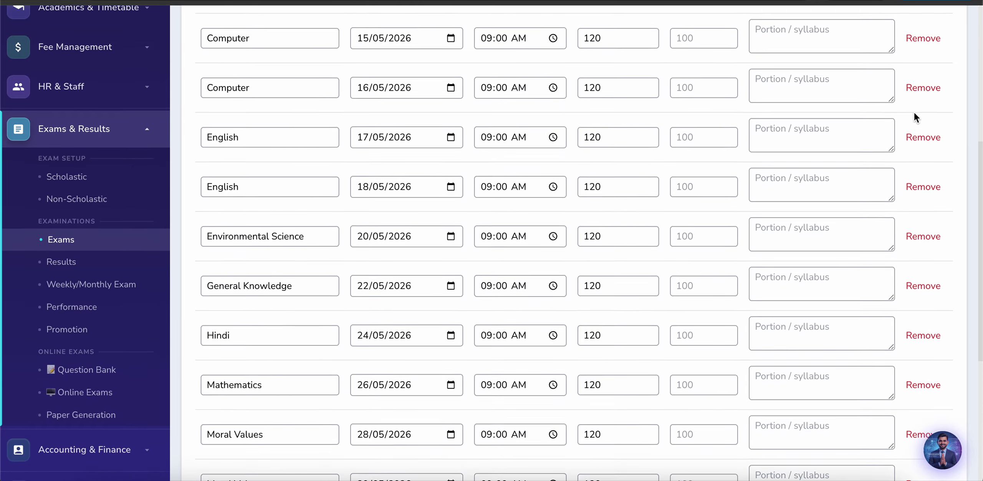
{"action": "left_click", "coordinate": [933, 150]}
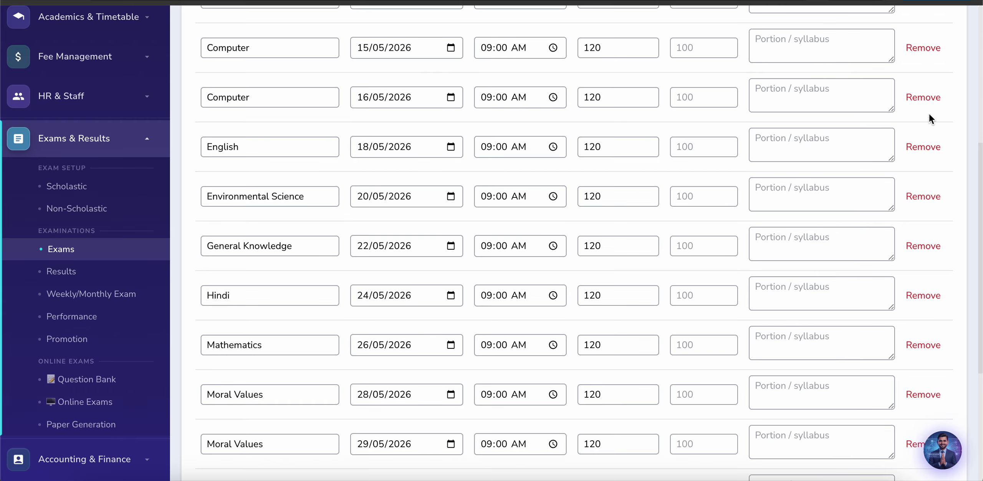
{"action": "left_click", "coordinate": [922, 98]}
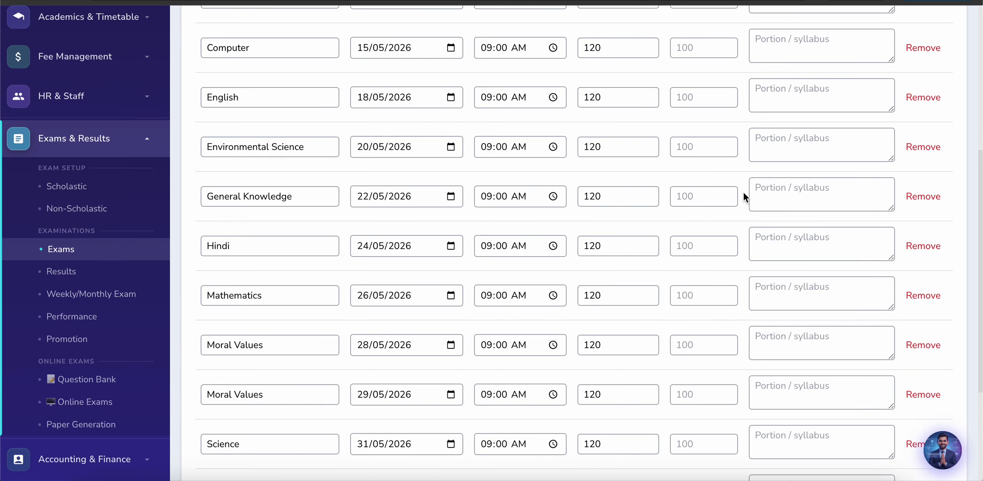
{"action": "scroll", "coordinate": [746, 266], "scroll_direction": "down", "scroll_amount": 3}
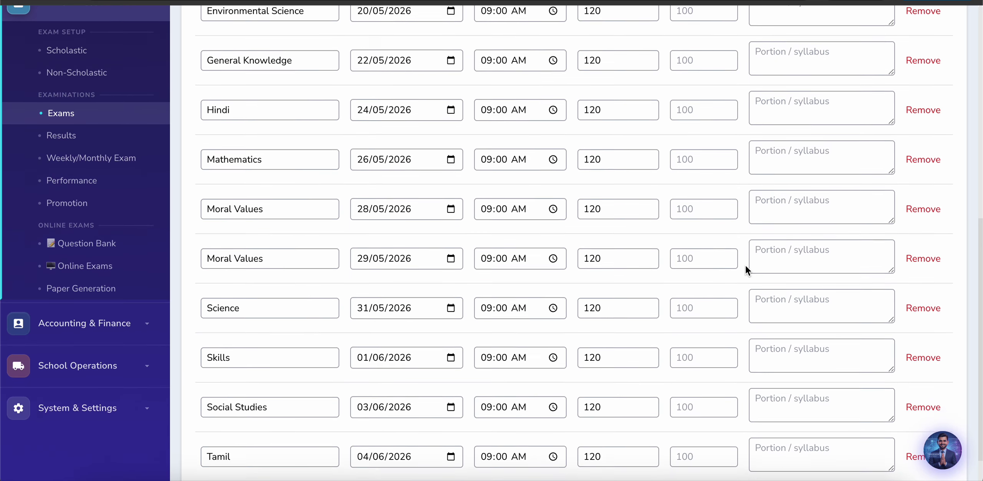
{"action": "left_click", "coordinate": [922, 206]}
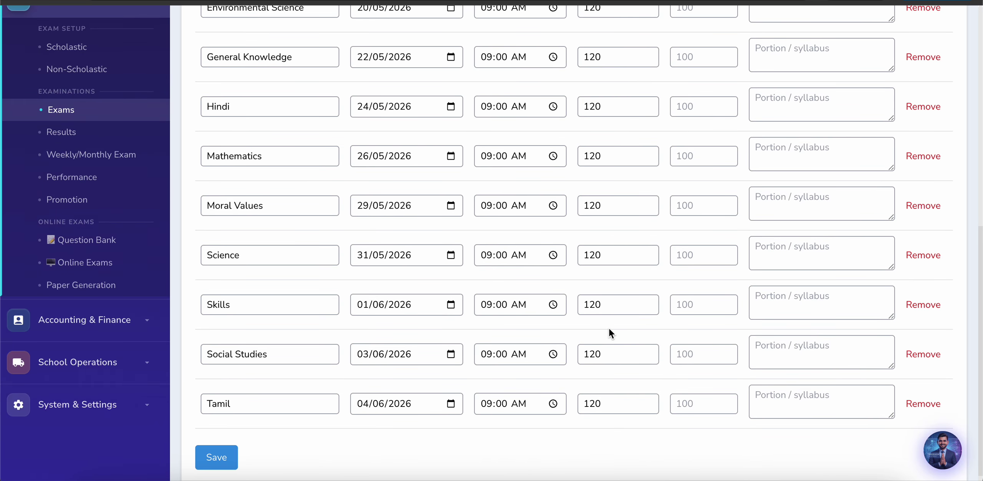
{"action": "left_click", "coordinate": [924, 303]}
Step: Remove the duplicate Art & Craft 13/05/2026 row and return to the Exams list
{"action": "scroll", "coordinate": [807, 290], "scroll_direction": "up", "scroll_amount": 5}
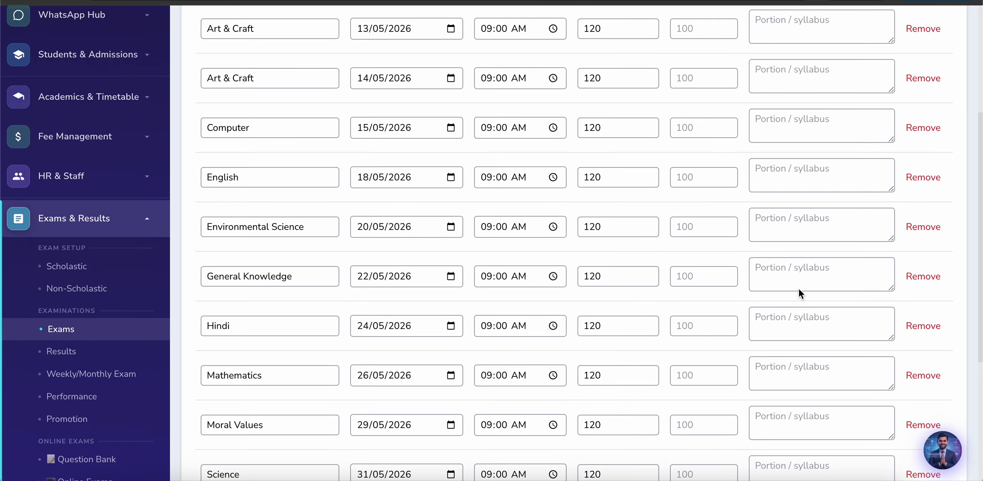
{"action": "scroll", "coordinate": [908, 105], "scroll_direction": "up", "scroll_amount": 1}
{"action": "left_click", "coordinate": [925, 83]}
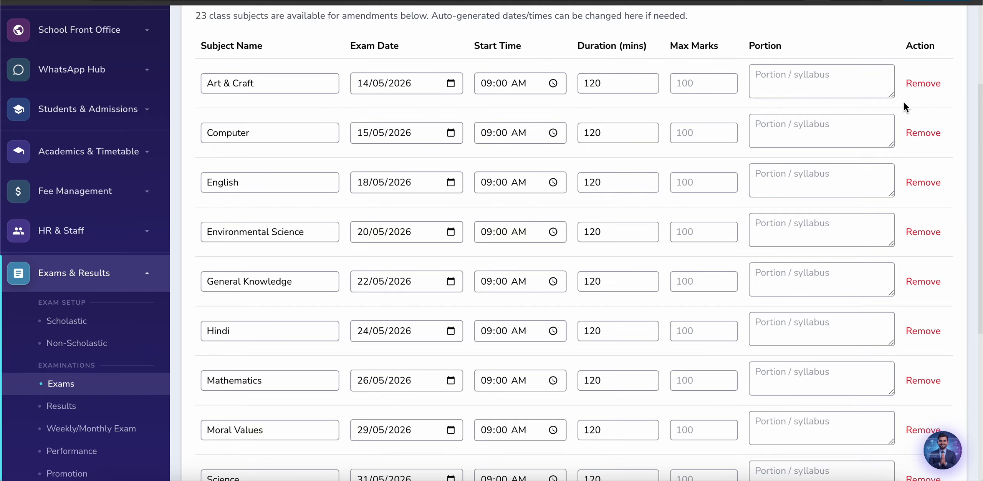
{"action": "scroll", "coordinate": [779, 203], "scroll_direction": "up", "scroll_amount": 3}
{"action": "scroll", "coordinate": [586, 293], "scroll_direction": "down", "scroll_amount": 3}
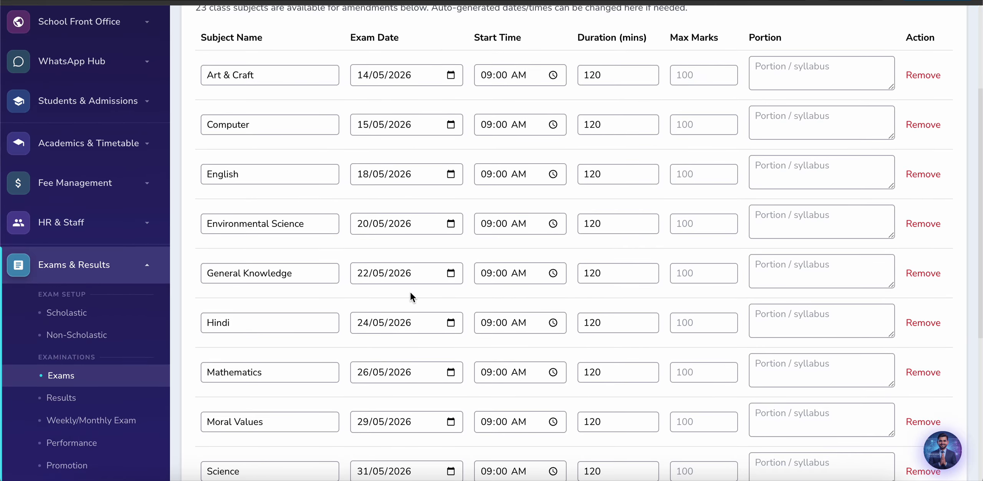
{"action": "scroll", "coordinate": [408, 345], "scroll_direction": "down", "scroll_amount": 5}
{"action": "scroll", "coordinate": [408, 345], "scroll_direction": "up", "scroll_amount": 8}
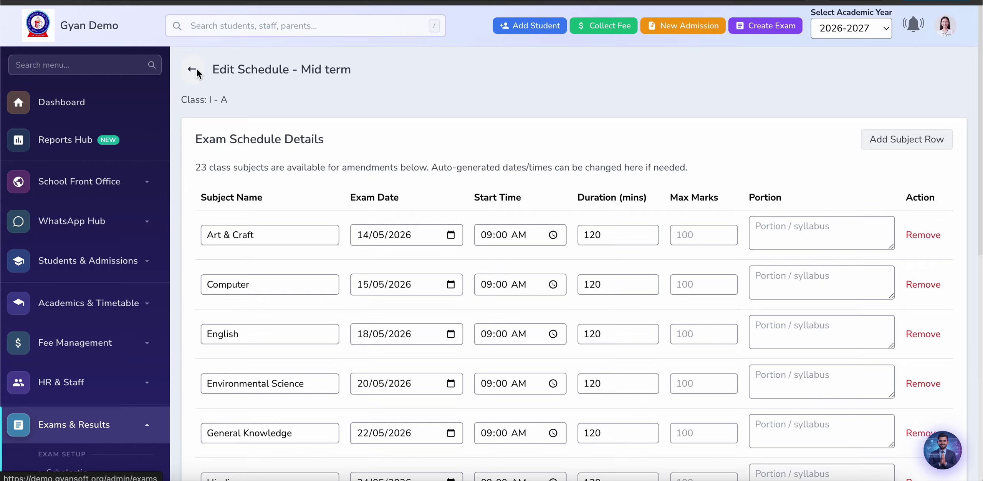
{"action": "left_click", "coordinate": [193, 69]}
Step: Expand the annual exam pv classes and preview the class V - B hall tickets
{"action": "scroll", "coordinate": [520, 315], "scroll_direction": "down", "scroll_amount": 1}
{"action": "scroll", "coordinate": [521, 320], "scroll_direction": "down", "scroll_amount": 1}
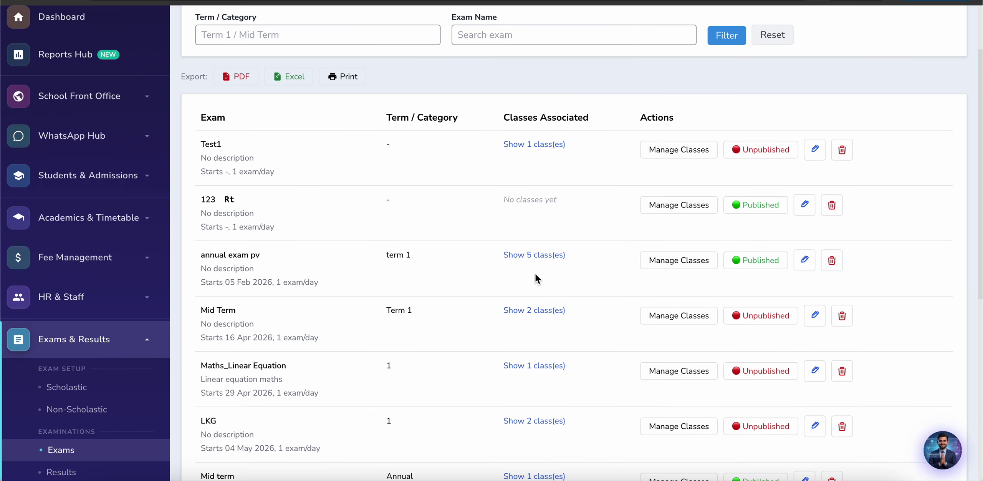
{"action": "left_click", "coordinate": [536, 255]}
{"action": "scroll", "coordinate": [564, 256], "scroll_direction": "down", "scroll_amount": 2}
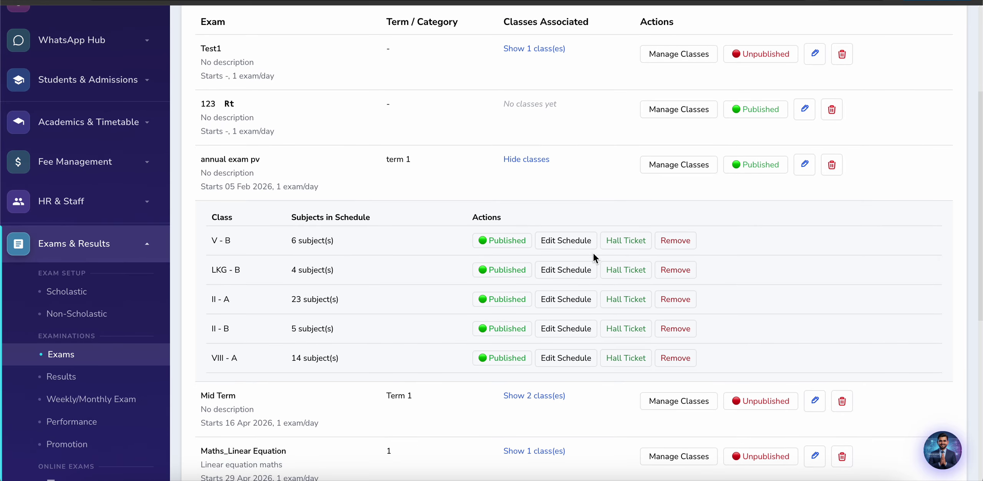
{"action": "left_click", "coordinate": [631, 240]}
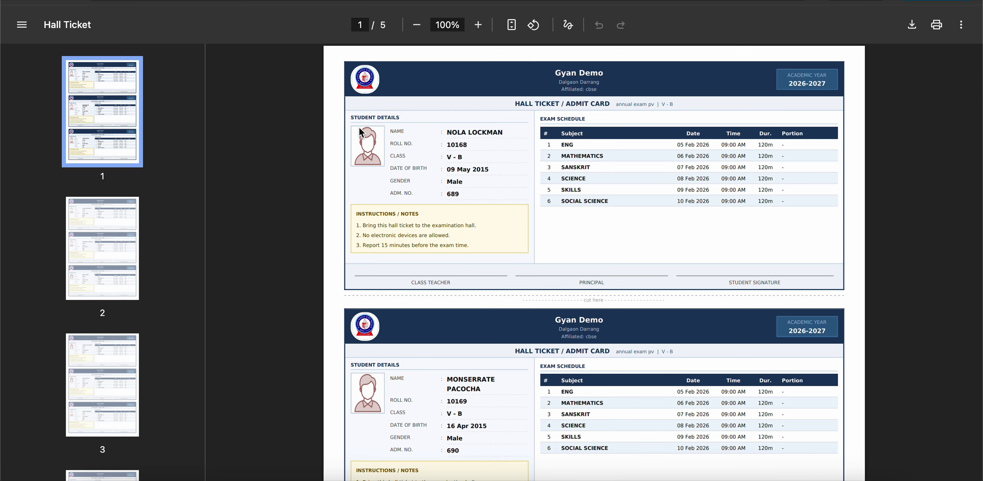
{"action": "scroll", "coordinate": [466, 287], "scroll_direction": "down", "scroll_amount": 8}
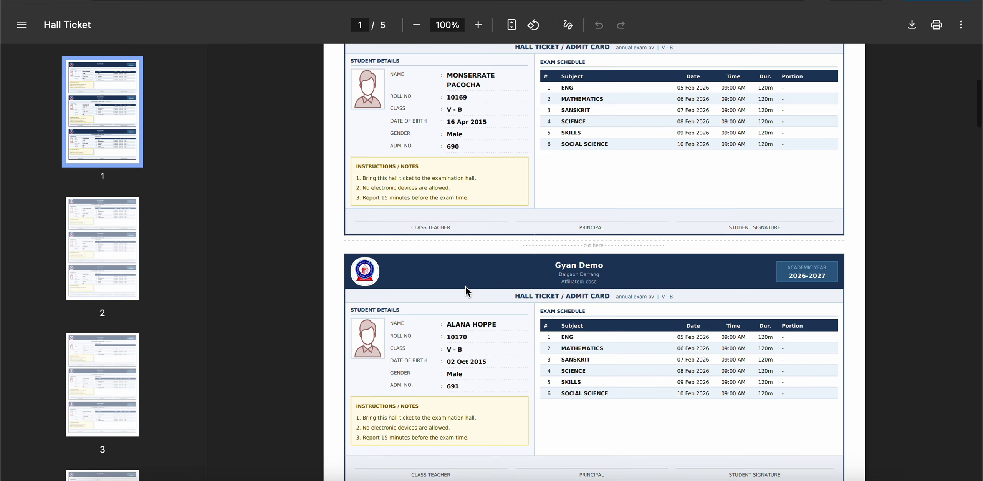
{"action": "scroll", "coordinate": [466, 287], "scroll_direction": "down", "scroll_amount": 20}
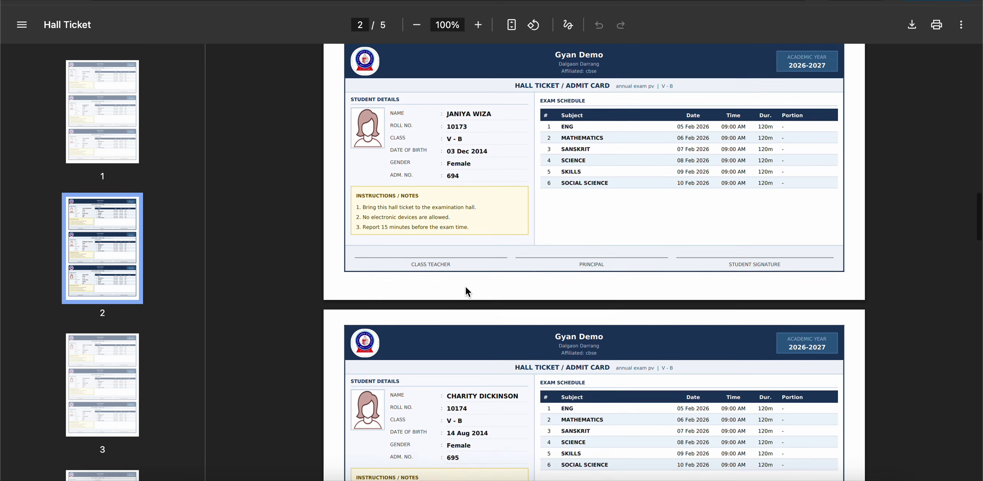
{"action": "scroll", "coordinate": [465, 287], "scroll_direction": "down", "scroll_amount": 20}
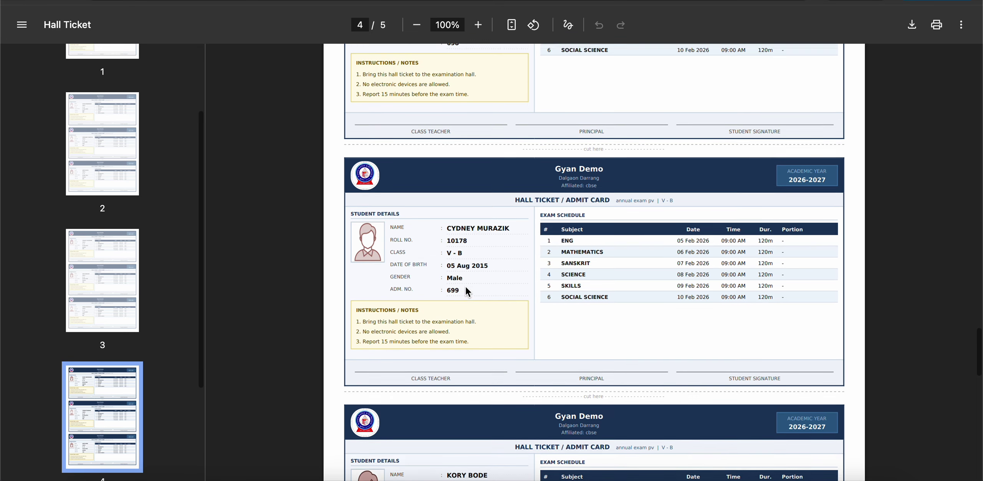
{"action": "scroll", "coordinate": [466, 287], "scroll_direction": "down", "scroll_amount": 1}
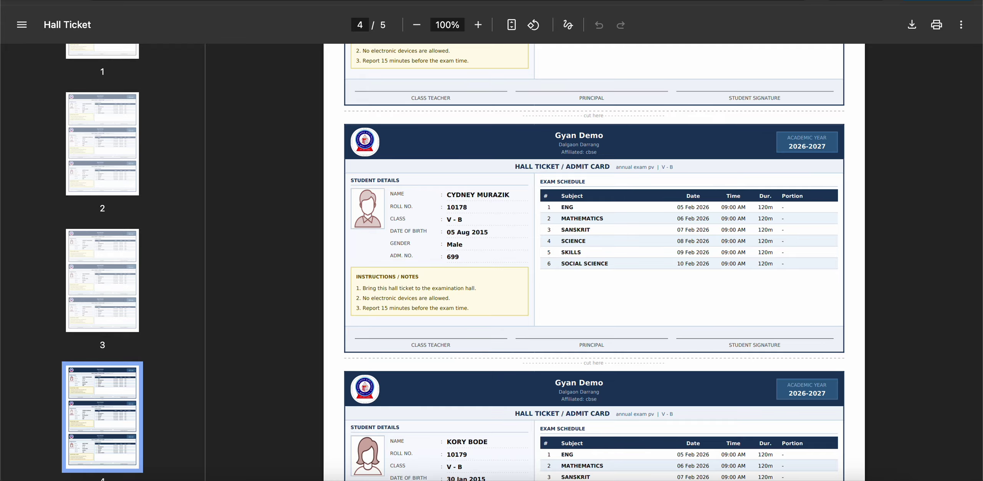
Step: Return to the Exams list and open Result Management
{"action": "left_click", "coordinate": [356, 1]}
{"action": "scroll", "coordinate": [294, 198], "scroll_direction": "down", "scroll_amount": 3}
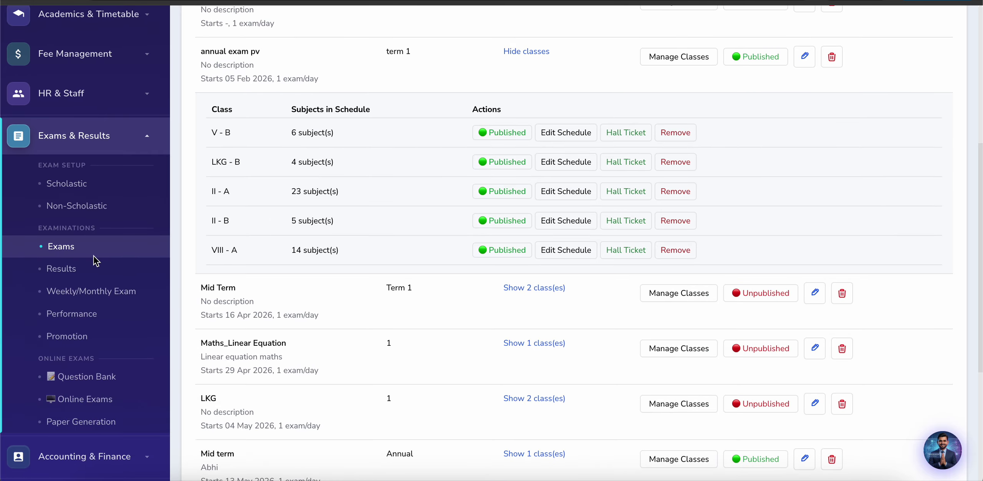
{"action": "left_click", "coordinate": [62, 271]}
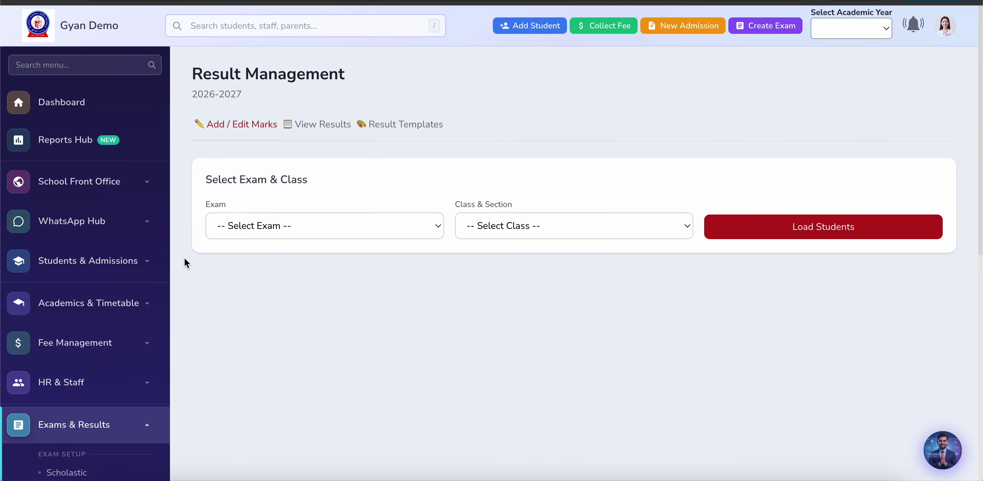
Step: Glance at the result card templates, then load the class III - A results
{"action": "left_click", "coordinate": [397, 128]}
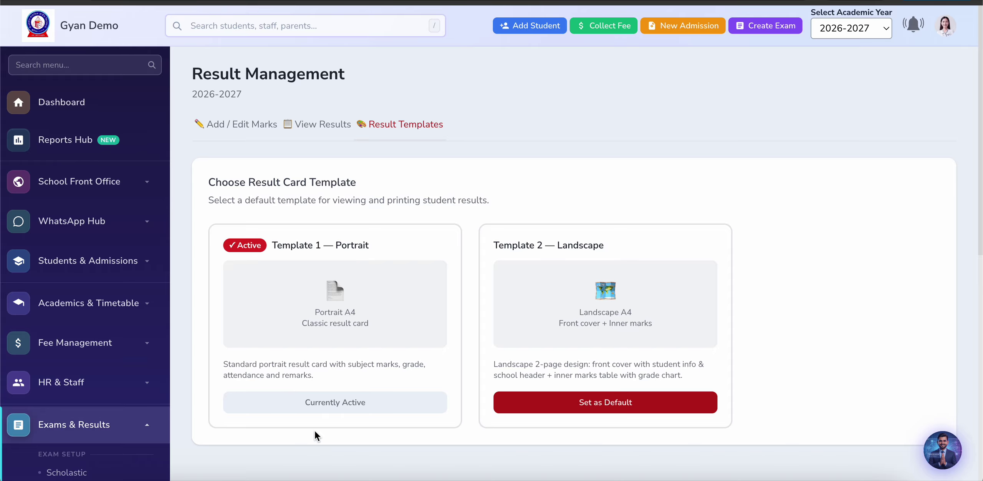
{"action": "left_click", "coordinate": [328, 123]}
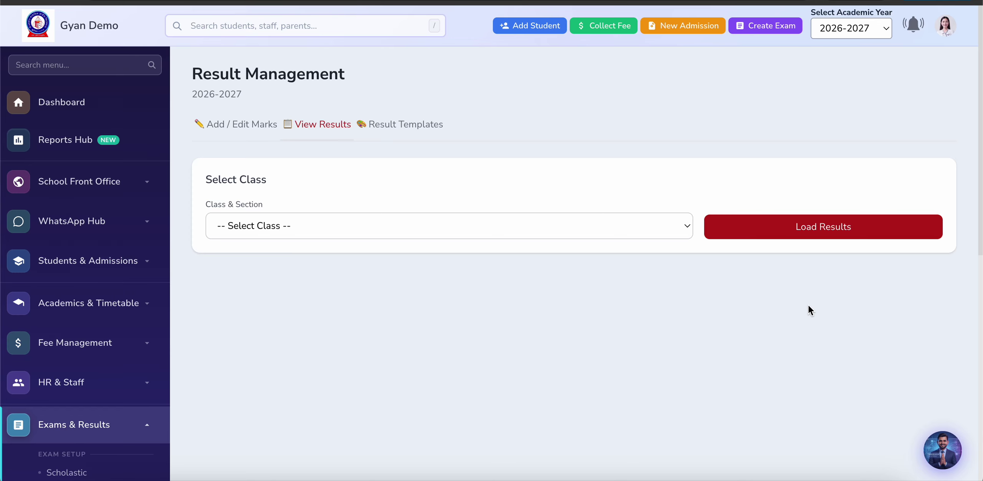
{"action": "left_click", "coordinate": [339, 235]}
{"action": "left_click", "coordinate": [332, 303]}
{"action": "left_click", "coordinate": [762, 229]}
{"action": "scroll", "coordinate": [501, 364], "scroll_direction": "down", "scroll_amount": 5}
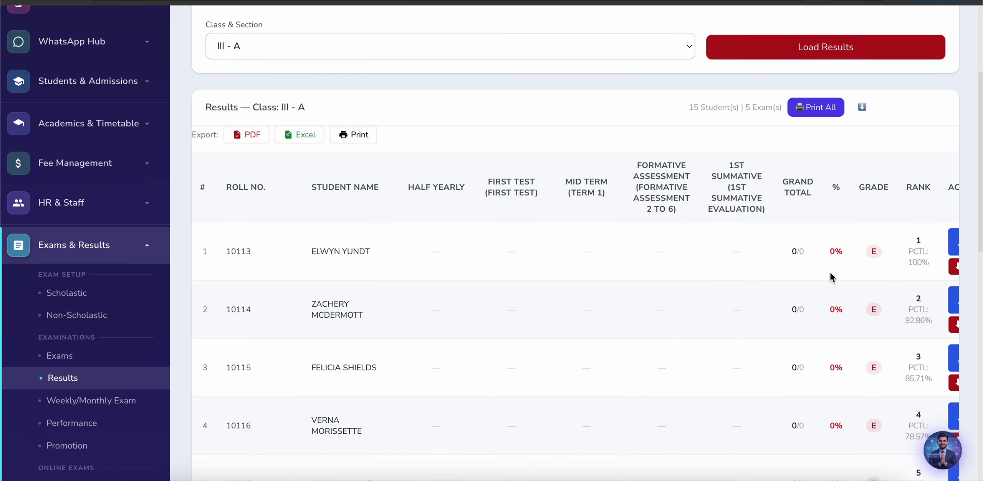
{"action": "scroll", "coordinate": [833, 277], "scroll_direction": "right", "scroll_amount": 2}
Step: Preview the first III - A student's result card in the Navy Blue theme, then go back
{"action": "left_click", "coordinate": [930, 246]}
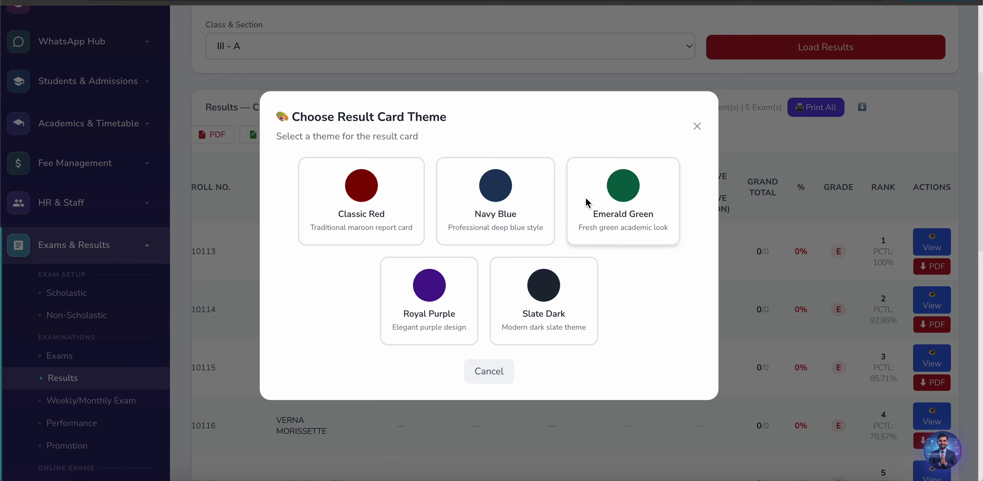
{"action": "left_click", "coordinate": [526, 181]}
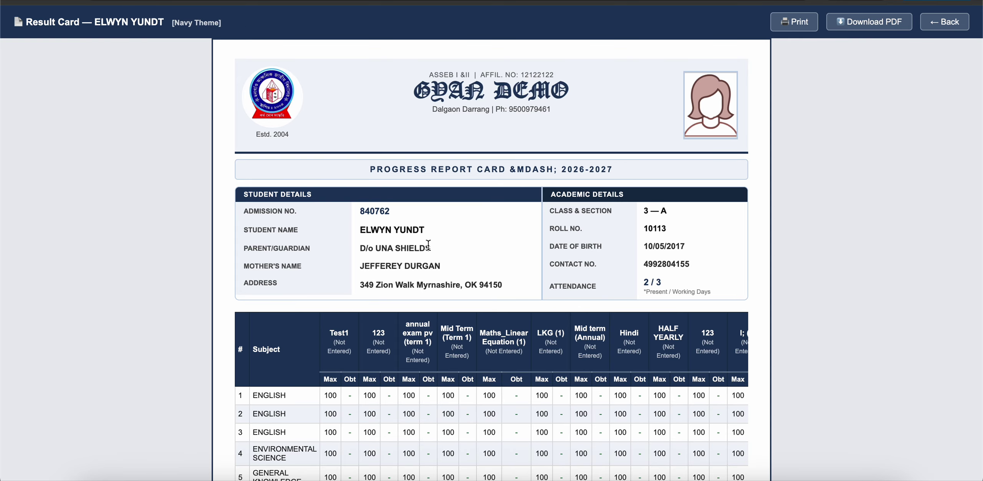
{"action": "scroll", "coordinate": [428, 242], "scroll_direction": "down", "scroll_amount": 10}
{"action": "scroll", "coordinate": [428, 239], "scroll_direction": "up", "scroll_amount": 3}
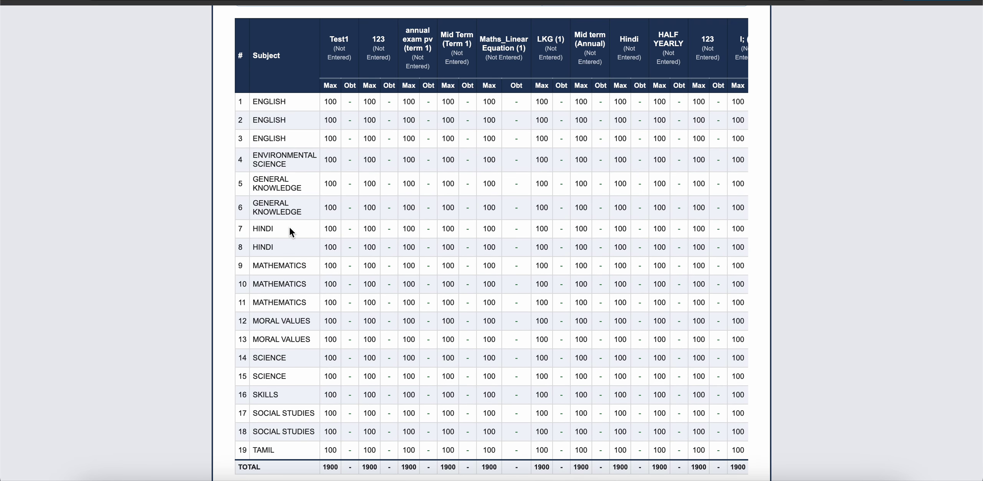
{"action": "scroll", "coordinate": [289, 226], "scroll_direction": "up", "scroll_amount": 10}
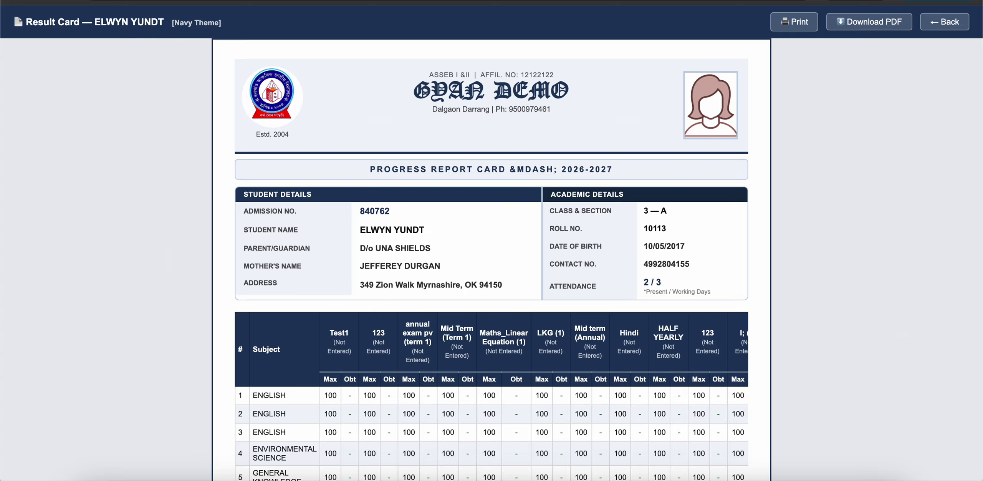
{"action": "key", "text": "alt+Left"}
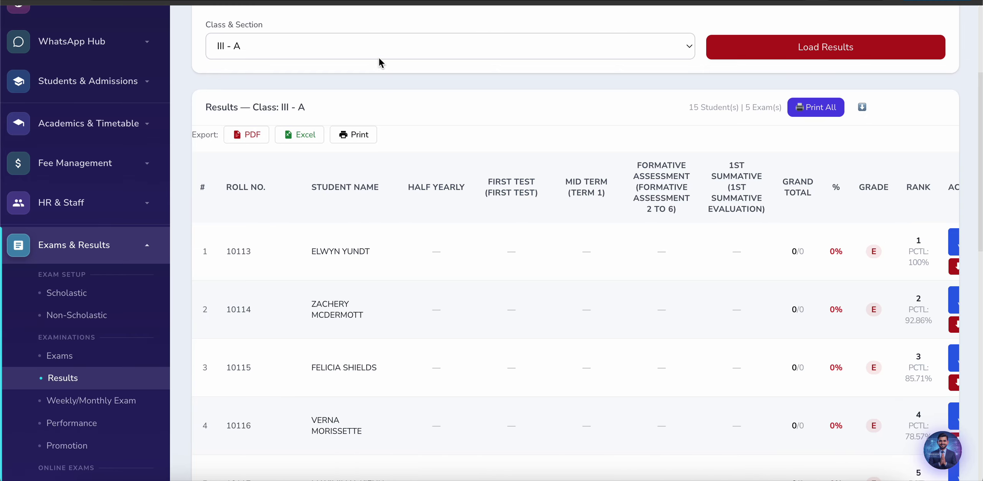
{"action": "left_click", "coordinate": [374, 56]}
Step: Load the Class II - B results and preview the first student's card in Navy Blue
{"action": "key", "text": "Escape"}
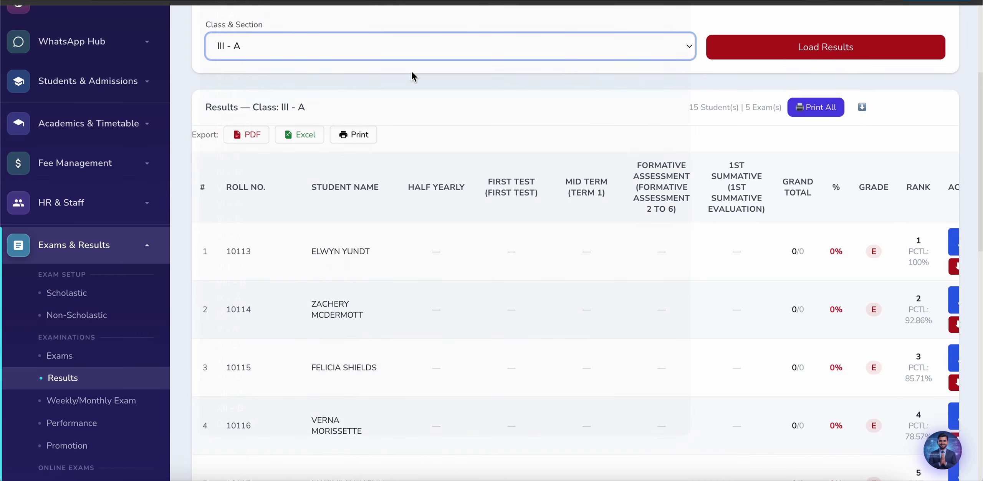
{"action": "left_click", "coordinate": [788, 45]}
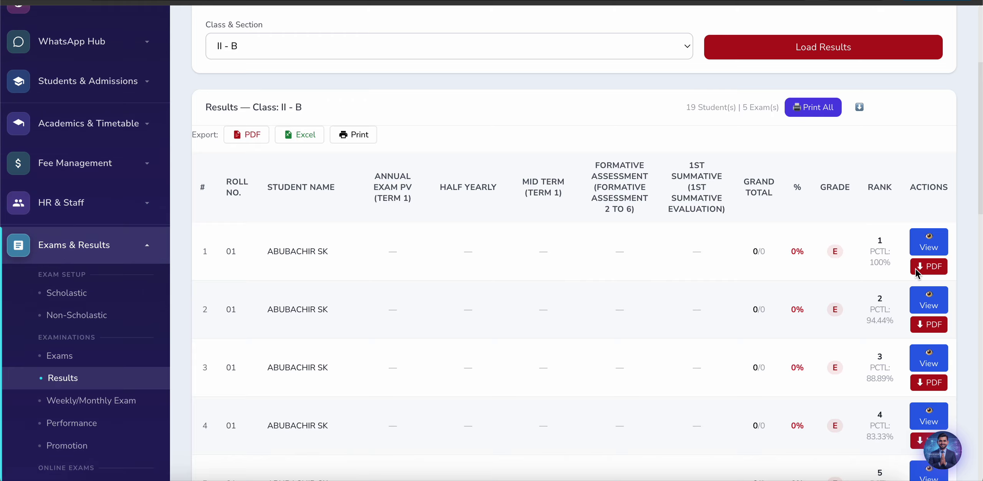
{"action": "left_click", "coordinate": [929, 242]}
{"action": "left_click", "coordinate": [537, 215]}
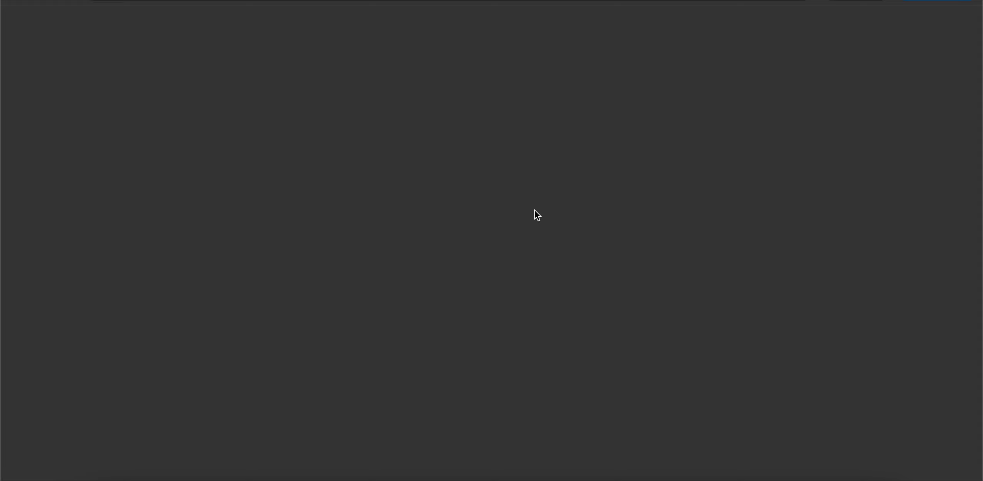
{"action": "scroll", "coordinate": [341, 289], "scroll_direction": "down", "scroll_amount": 7}
{"action": "scroll", "coordinate": [342, 289], "scroll_direction": "up", "scroll_amount": 3}
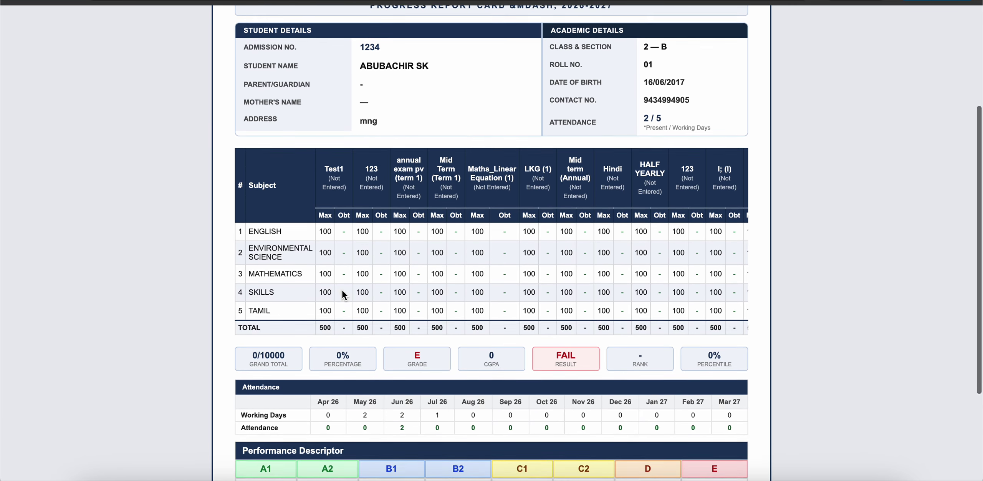
{"action": "scroll", "coordinate": [342, 289], "scroll_direction": "up", "scroll_amount": 2}
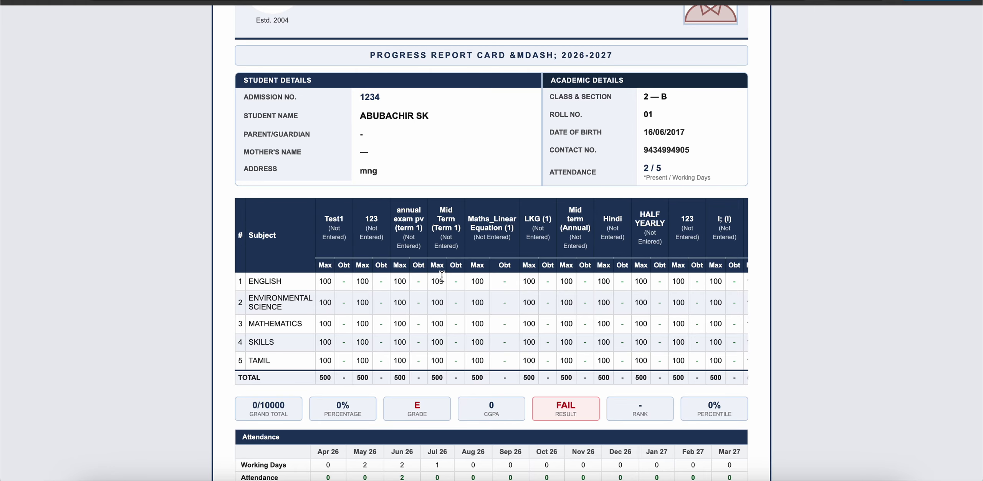
Step: Review the result card's marks table and return to the results list
{"action": "scroll", "coordinate": [535, 292], "scroll_direction": "right", "scroll_amount": 10}
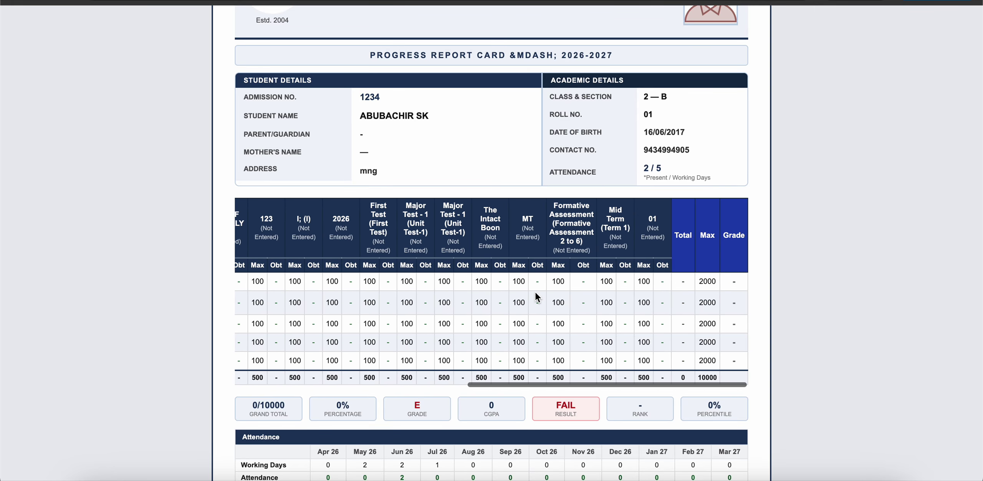
{"action": "scroll", "coordinate": [538, 293], "scroll_direction": "left", "scroll_amount": 10}
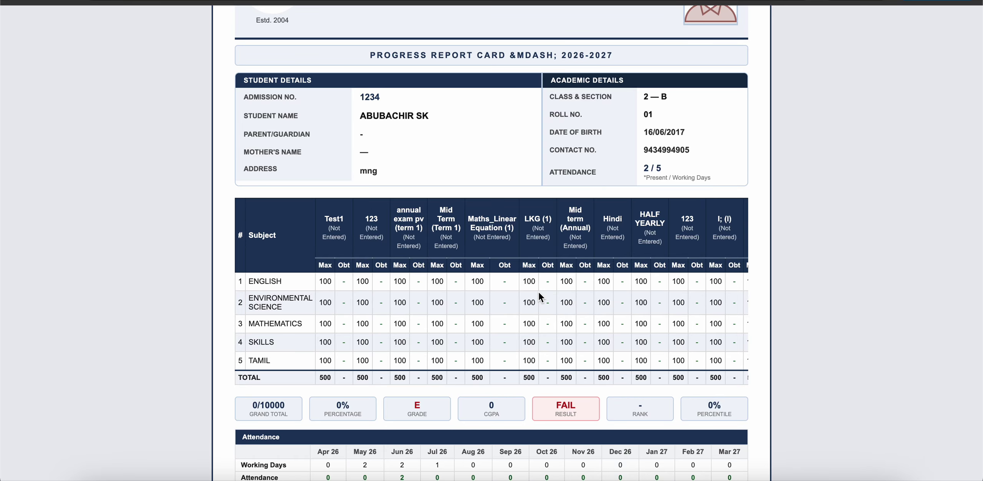
{"action": "scroll", "coordinate": [538, 293], "scroll_direction": "down", "scroll_amount": 2}
{"action": "scroll", "coordinate": [538, 292], "scroll_direction": "down", "scroll_amount": 5}
{"action": "scroll", "coordinate": [538, 292], "scroll_direction": "up", "scroll_amount": 10}
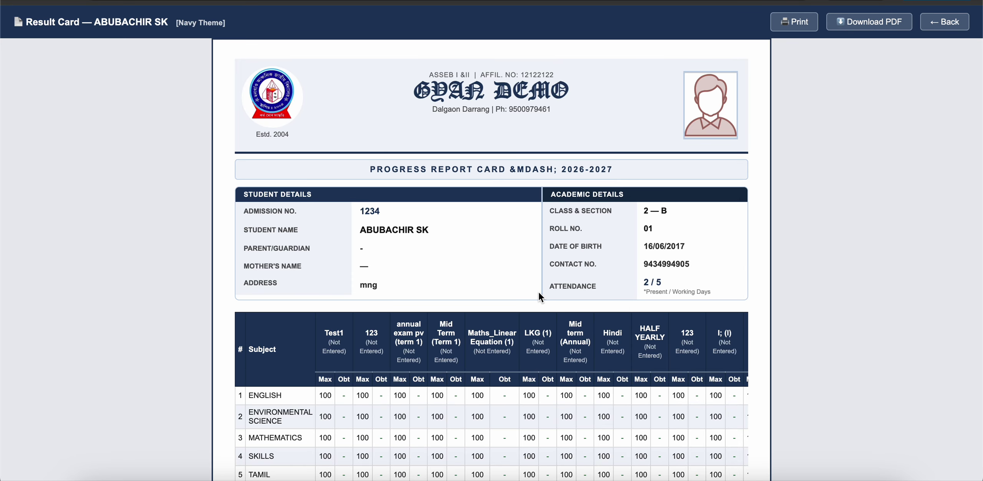
{"action": "left_click", "coordinate": [454, 2]}
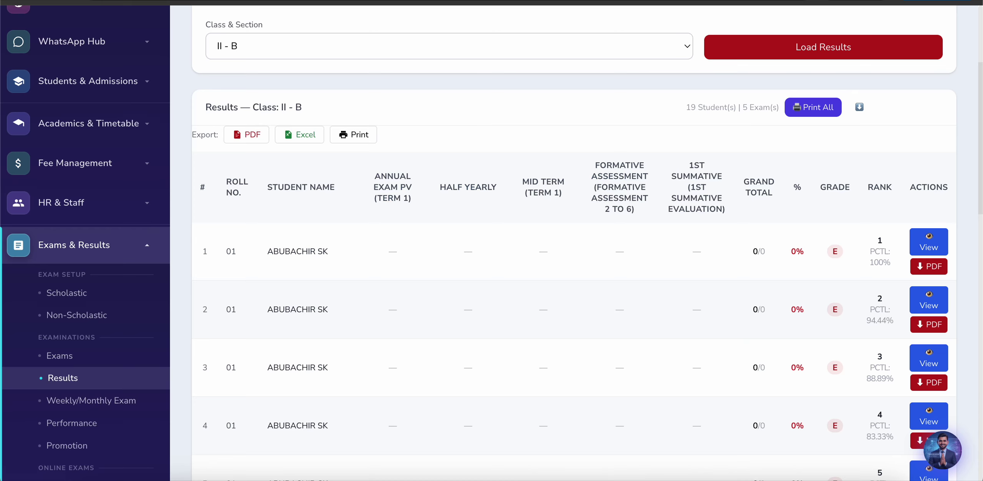
{"action": "scroll", "coordinate": [408, 143], "scroll_direction": "up", "scroll_amount": 5}
Step: Make Template 2 — Landscape the default result card template
{"action": "left_click", "coordinate": [411, 127]}
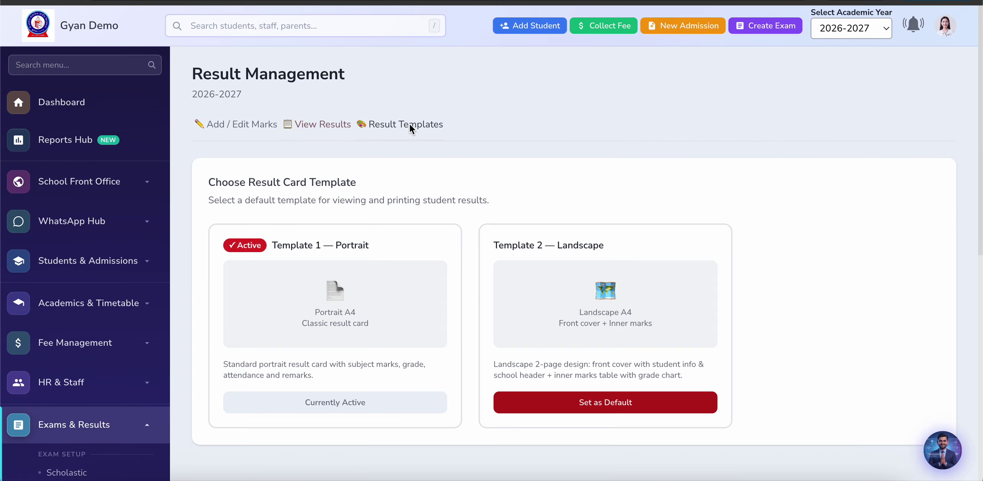
{"action": "left_click", "coordinate": [564, 407]}
{"action": "left_click", "coordinate": [609, 75]}
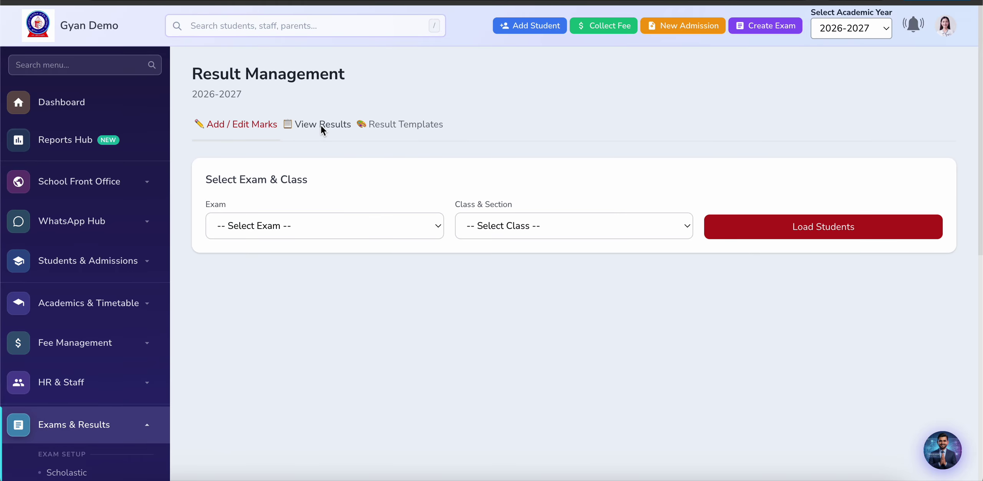
Step: Load the annual exam pv (term 1) marks sheet for class II - B's 19 students
{"action": "left_click", "coordinate": [334, 230]}
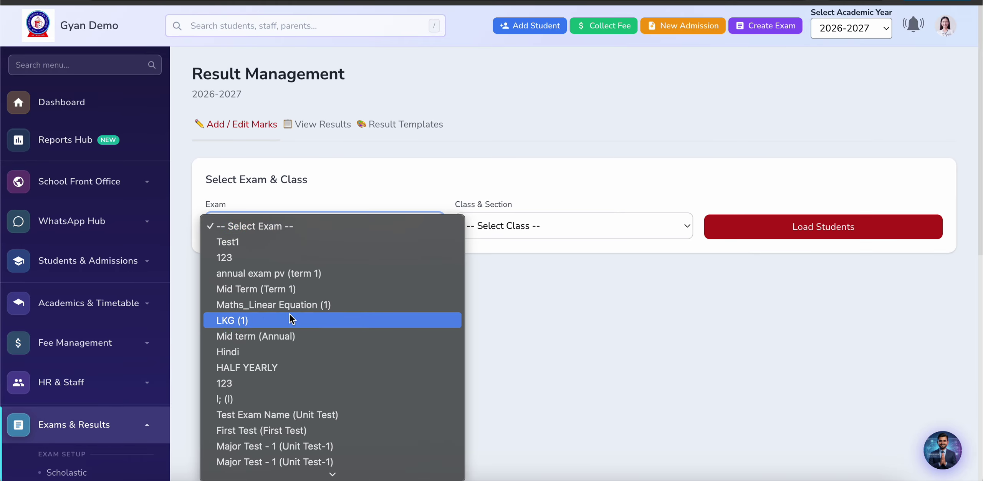
{"action": "scroll", "coordinate": [292, 357], "scroll_direction": "down", "scroll_amount": 4}
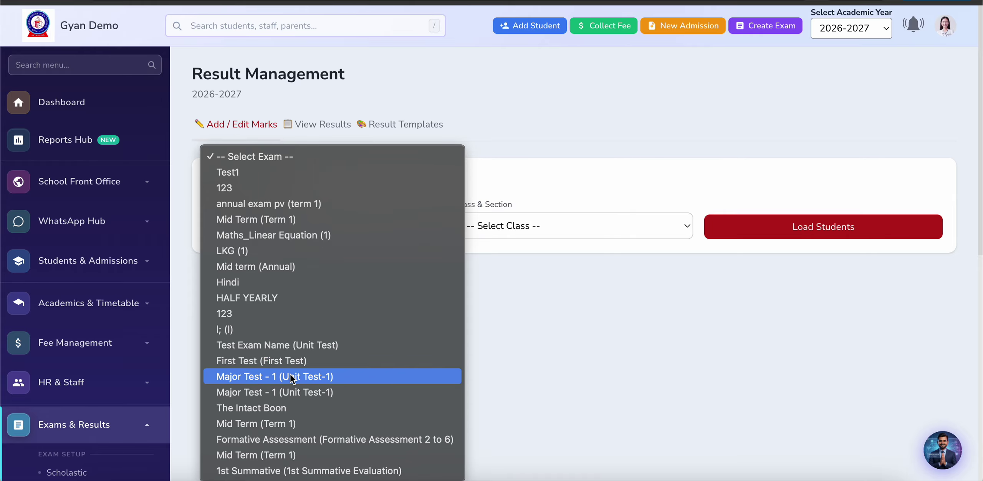
{"action": "left_click", "coordinate": [298, 205]}
{"action": "left_click", "coordinate": [525, 229]}
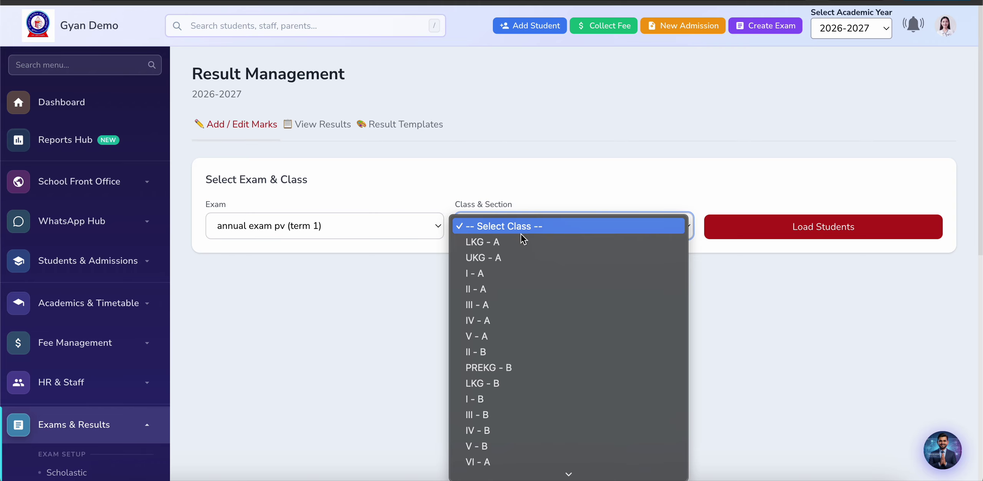
{"action": "left_click", "coordinate": [501, 352]}
{"action": "left_click", "coordinate": [846, 235]}
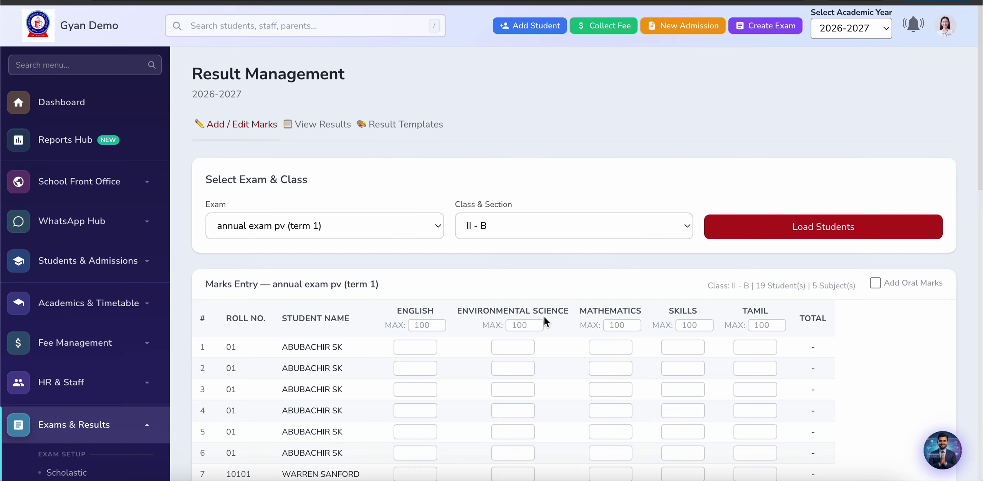
{"action": "scroll", "coordinate": [460, 361], "scroll_direction": "down", "scroll_amount": 3}
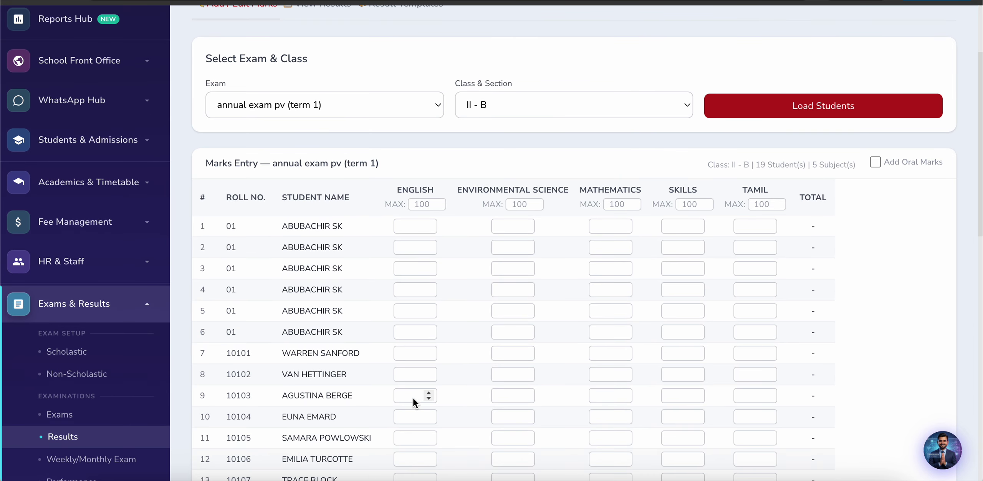
{"action": "scroll", "coordinate": [412, 397], "scroll_direction": "down", "scroll_amount": 3}
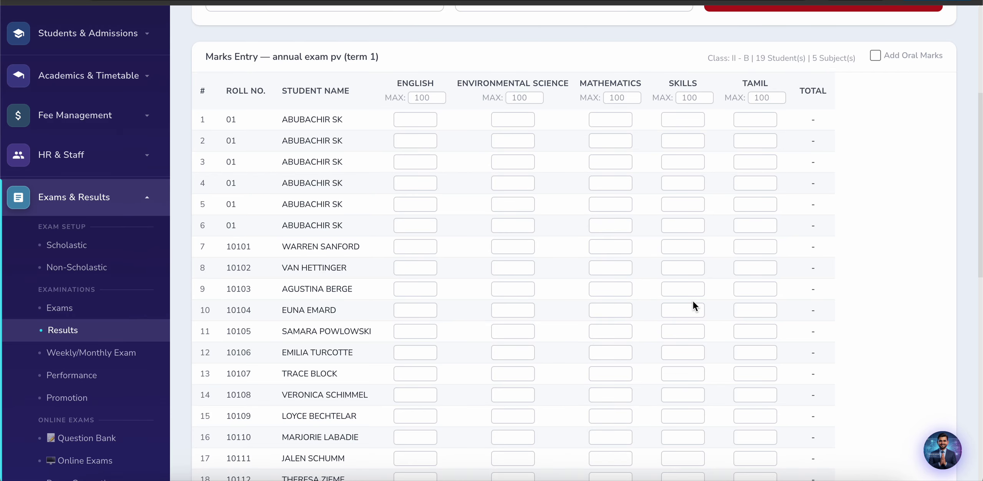
{"action": "scroll", "coordinate": [693, 301], "scroll_direction": "down", "scroll_amount": 5}
{"action": "scroll", "coordinate": [590, 327], "scroll_direction": "down", "scroll_amount": 8}
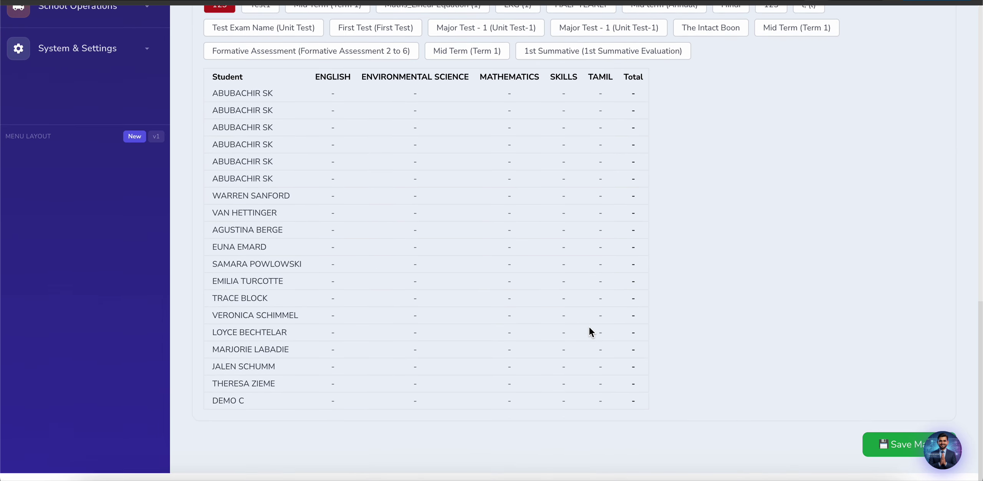
{"action": "scroll", "coordinate": [589, 327], "scroll_direction": "up", "scroll_amount": 20}
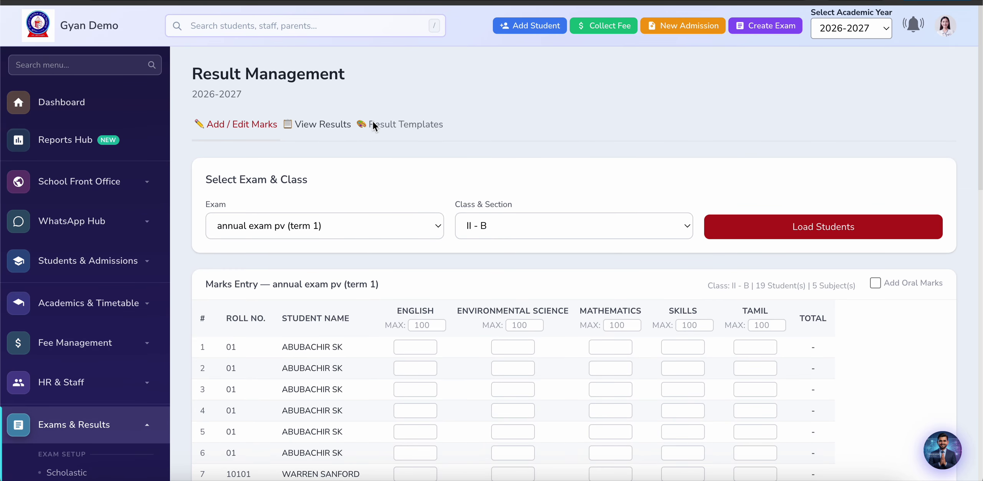
Step: Load the Class II - B results under View Results
{"action": "left_click", "coordinate": [308, 126]}
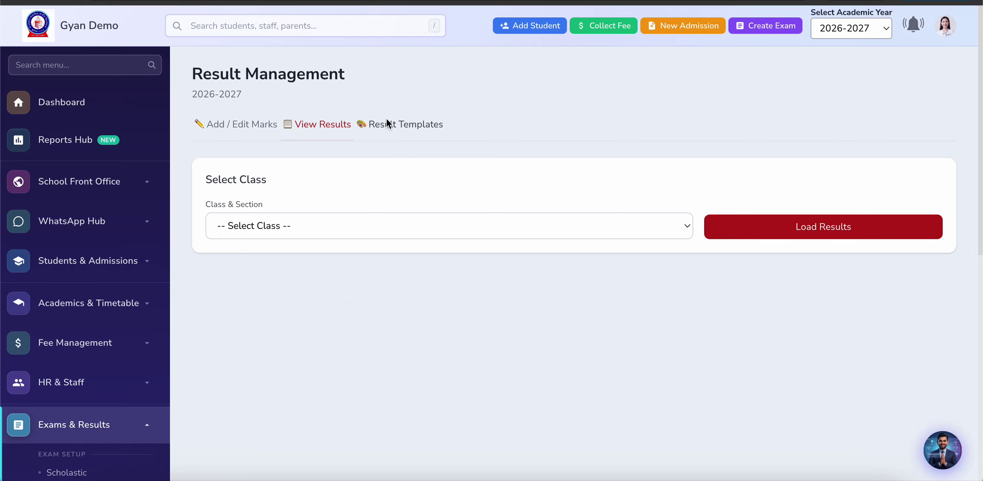
{"action": "left_click", "coordinate": [390, 125]}
{"action": "left_click", "coordinate": [319, 124]}
{"action": "left_click", "coordinate": [424, 226]}
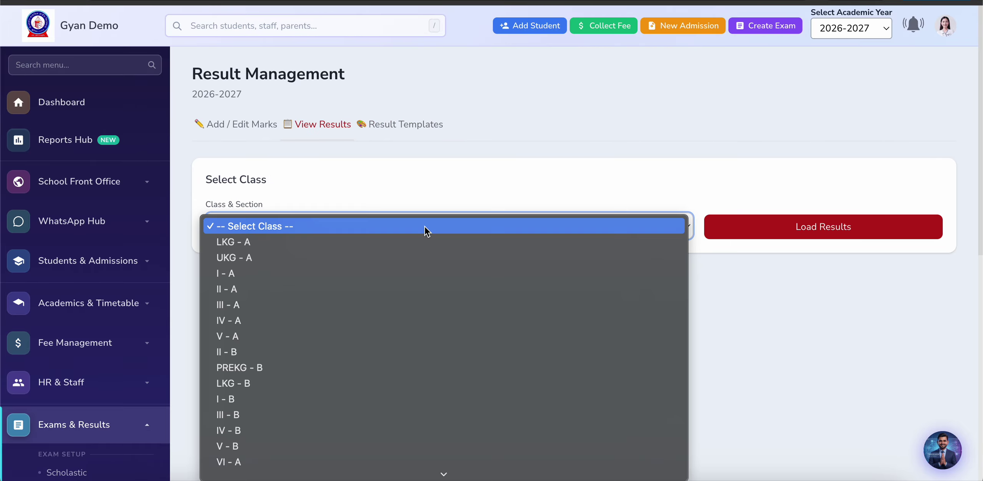
{"action": "left_click", "coordinate": [377, 351]}
{"action": "left_click", "coordinate": [785, 232]}
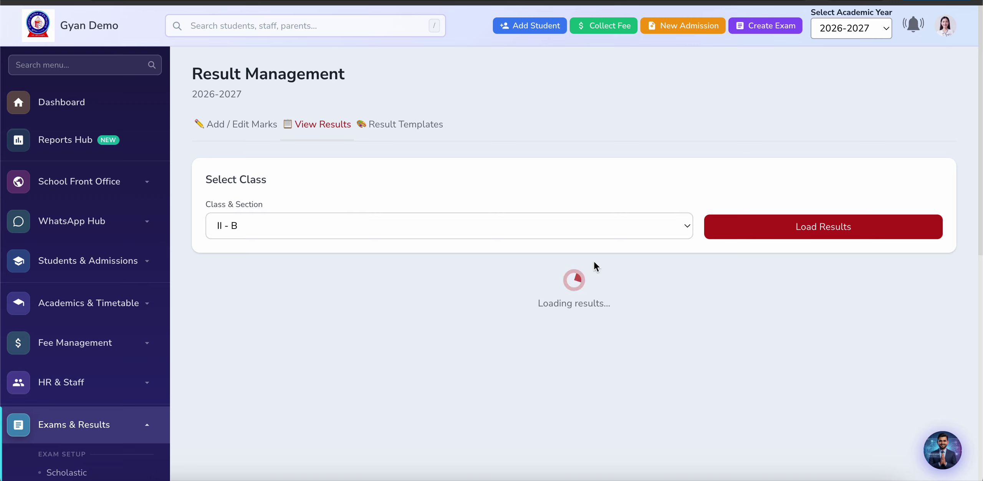
{"action": "scroll", "coordinate": [440, 344], "scroll_direction": "down", "scroll_amount": 5}
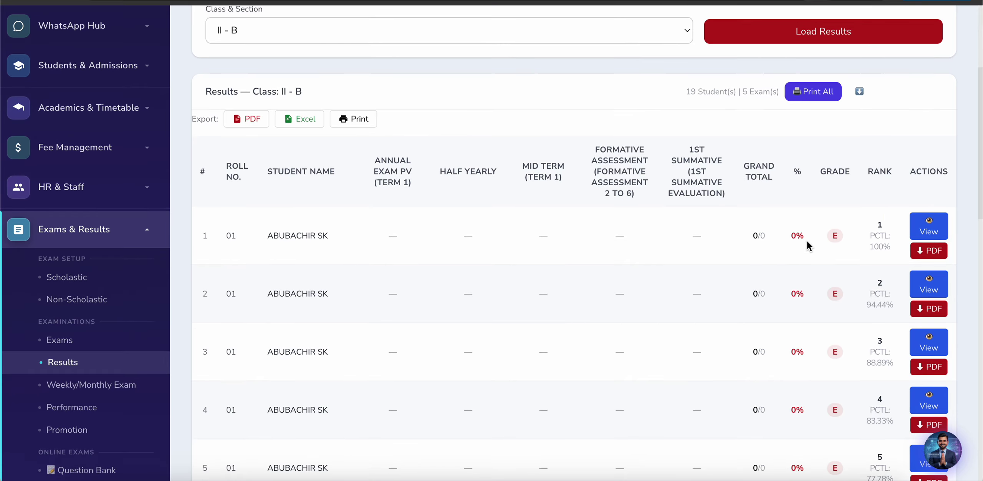
Step: Preview the first student's two-page landscape card in Navy Blue without printing, then close it
{"action": "left_click", "coordinate": [934, 227]}
{"action": "left_click", "coordinate": [518, 201]}
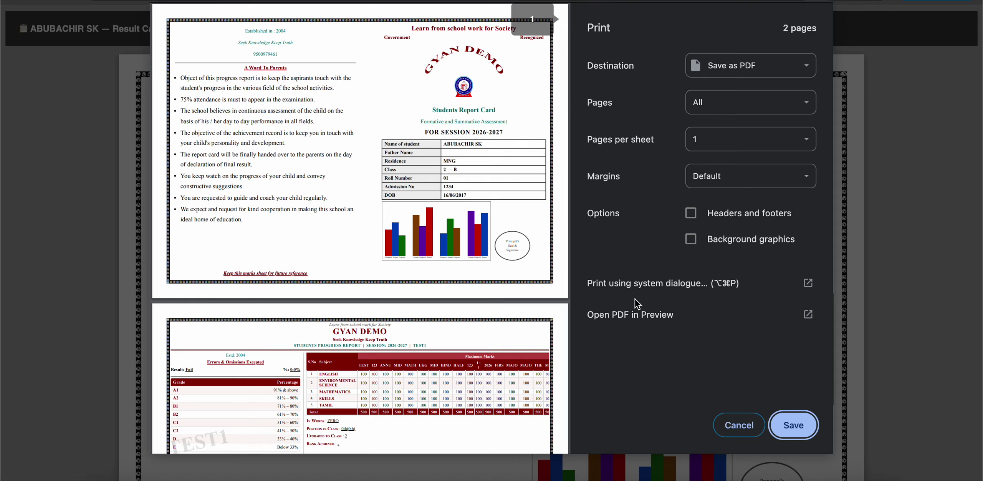
{"action": "left_click", "coordinate": [739, 424]}
{"action": "scroll", "coordinate": [474, 328], "scroll_direction": "down", "scroll_amount": 3}
{"action": "scroll", "coordinate": [473, 327], "scroll_direction": "down", "scroll_amount": 10}
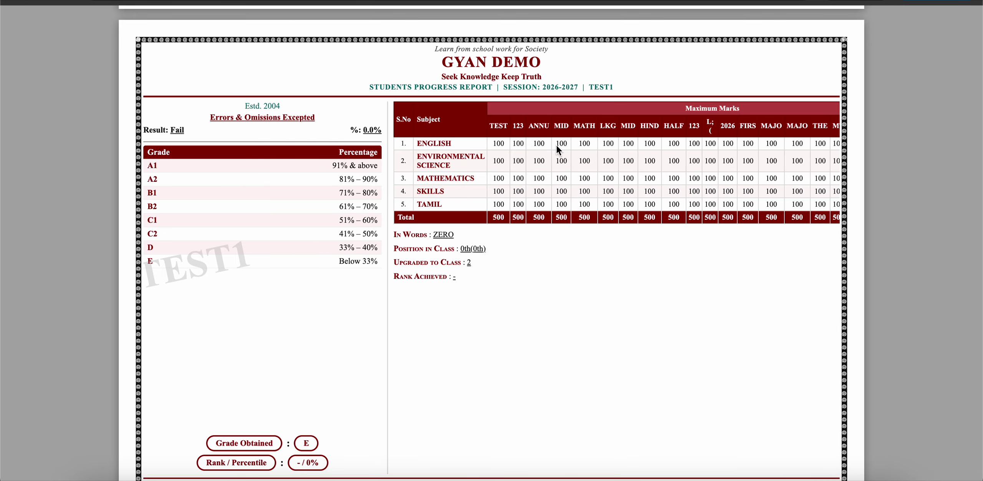
{"action": "scroll", "coordinate": [518, 293], "scroll_direction": "down", "scroll_amount": 2}
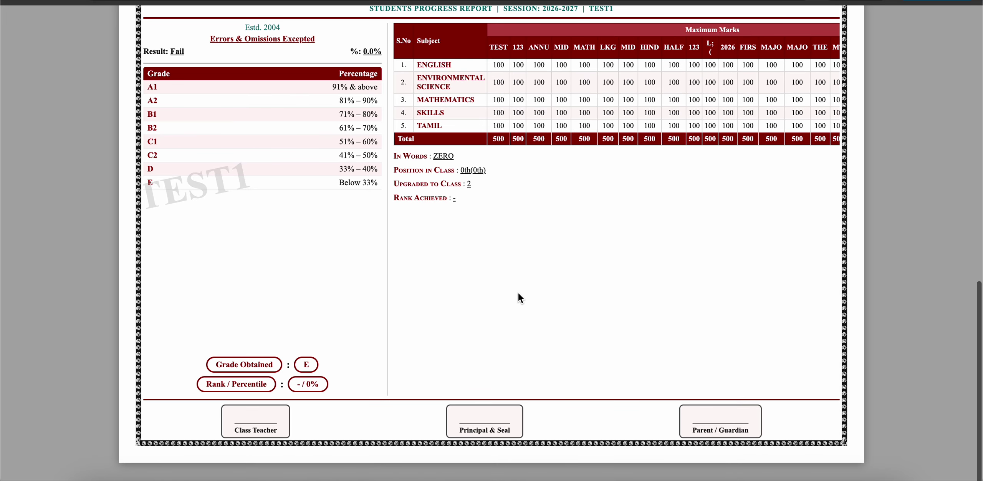
{"action": "scroll", "coordinate": [452, 224], "scroll_direction": "up", "scroll_amount": 8}
{"action": "scroll", "coordinate": [452, 225], "scroll_direction": "up", "scroll_amount": 3}
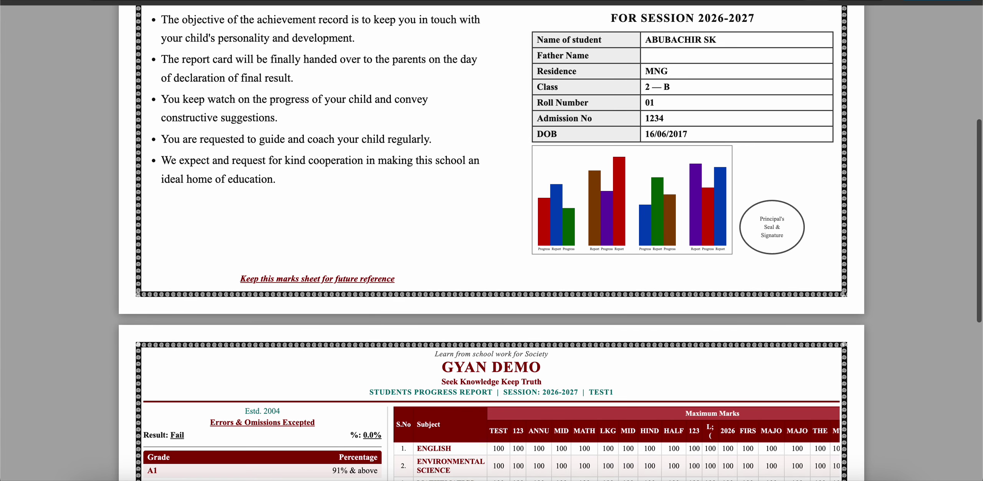
{"action": "key", "text": "ctrl+w"}
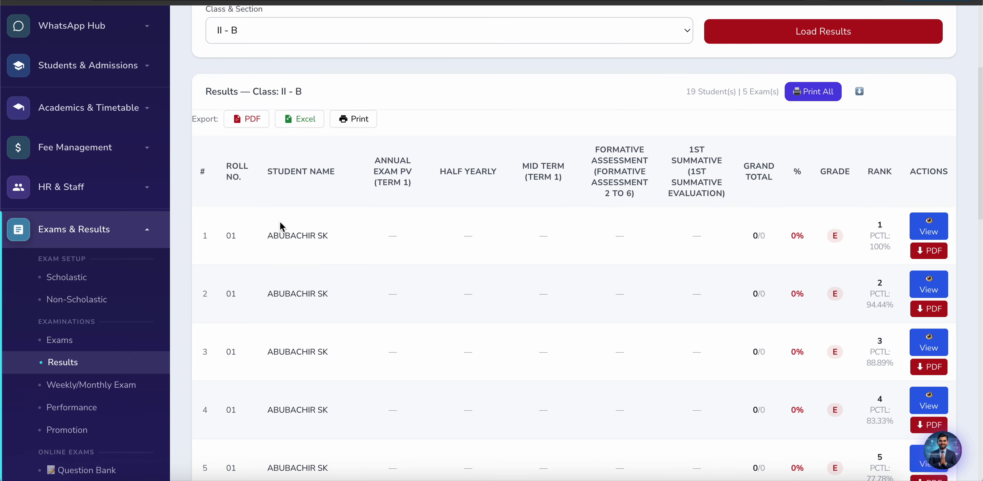
{"action": "scroll", "coordinate": [84, 344], "scroll_direction": "down", "scroll_amount": 3}
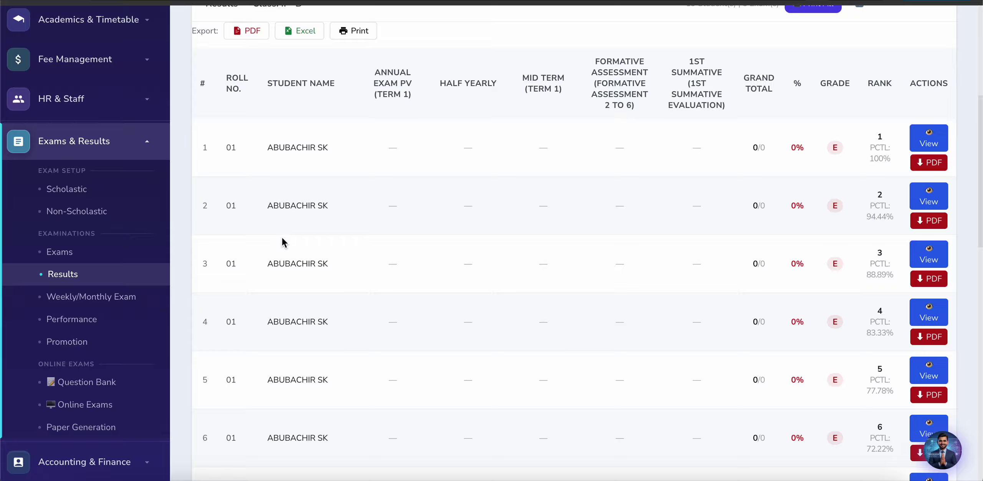
Step: Open Weekly/Monthly Exams to review draft Test1 and the two published '123' exams
{"action": "left_click", "coordinate": [80, 298]}
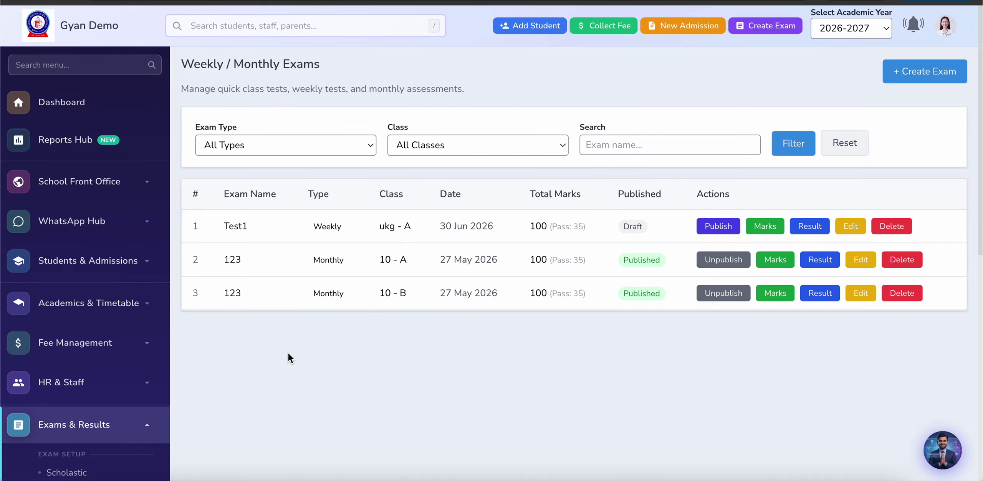
{"action": "scroll", "coordinate": [288, 354], "scroll_direction": "down", "scroll_amount": 1}
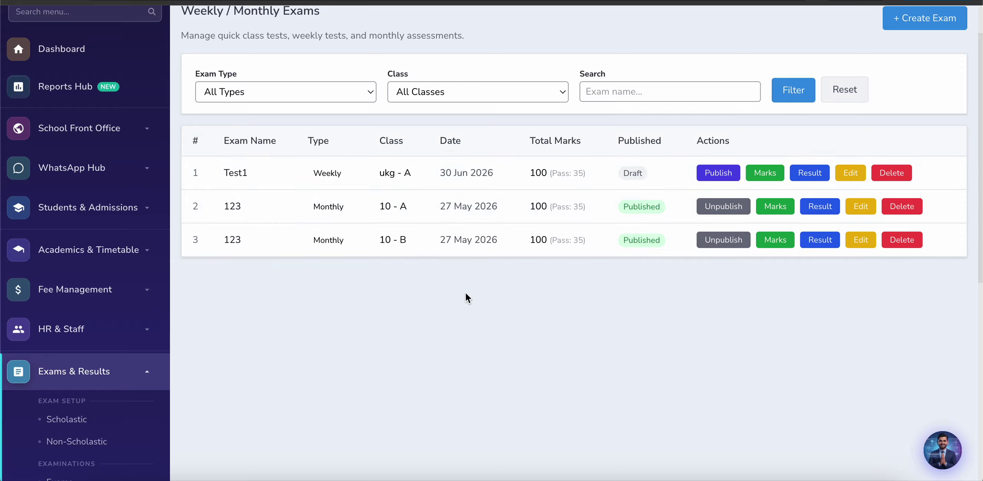
{"action": "scroll", "coordinate": [791, 77], "scroll_direction": "up", "scroll_amount": 2}
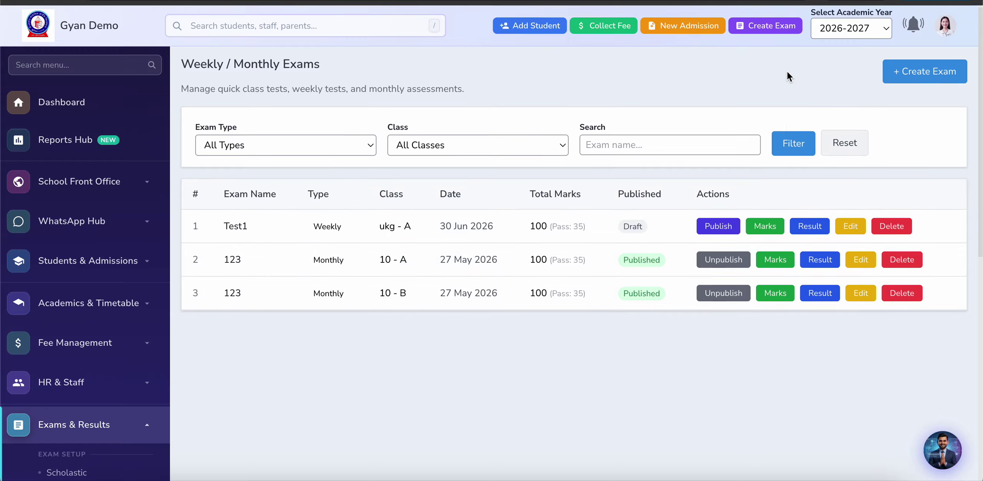
Step: Start a new weekly exam named 'July 1st week'
{"action": "left_click", "coordinate": [926, 70]}
{"action": "scroll", "coordinate": [311, 232], "scroll_direction": "down", "scroll_amount": 2}
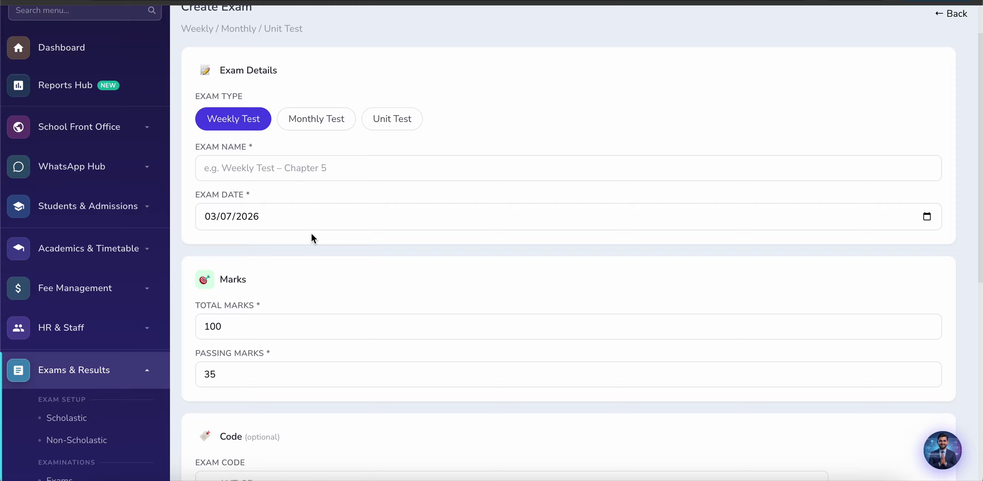
{"action": "left_click", "coordinate": [278, 158]}
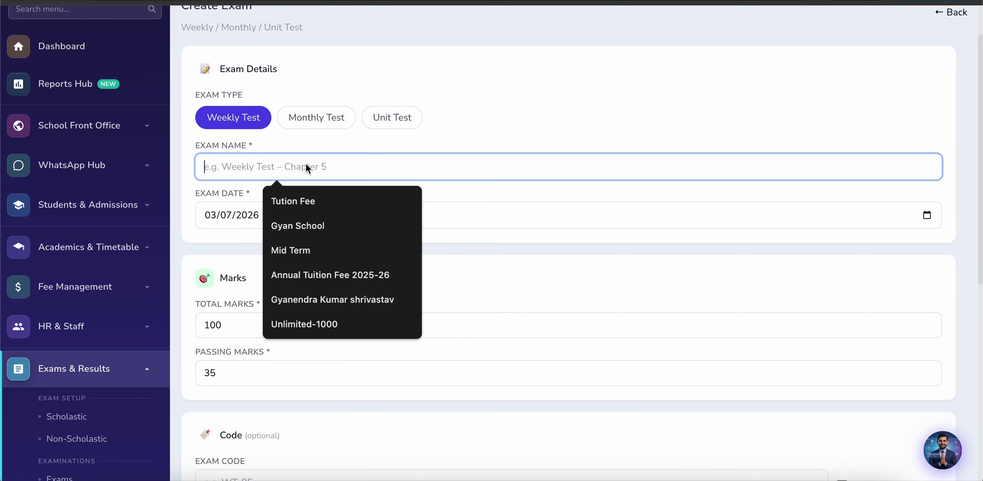
{"action": "type", "text": "Jul"}
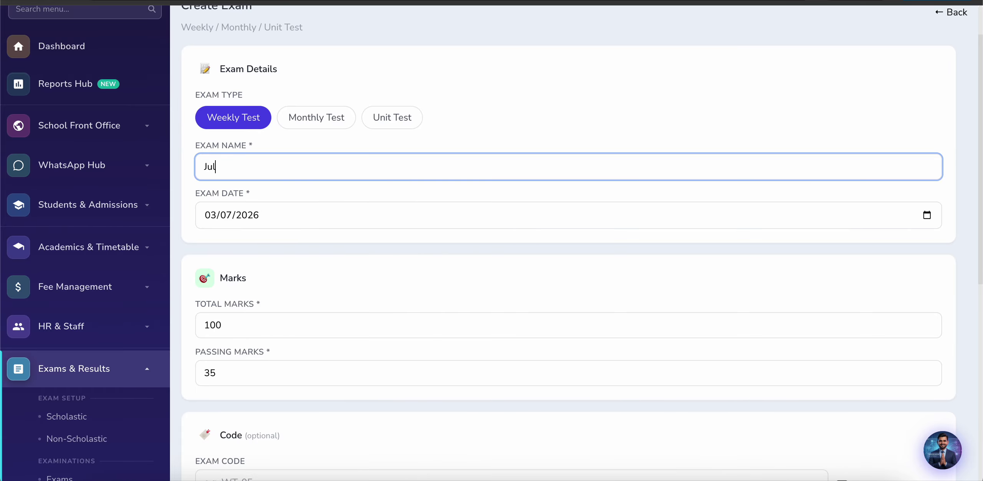
{"action": "type", "text": "y 1st week"}
{"action": "scroll", "coordinate": [251, 232], "scroll_direction": "down", "scroll_amount": 5}
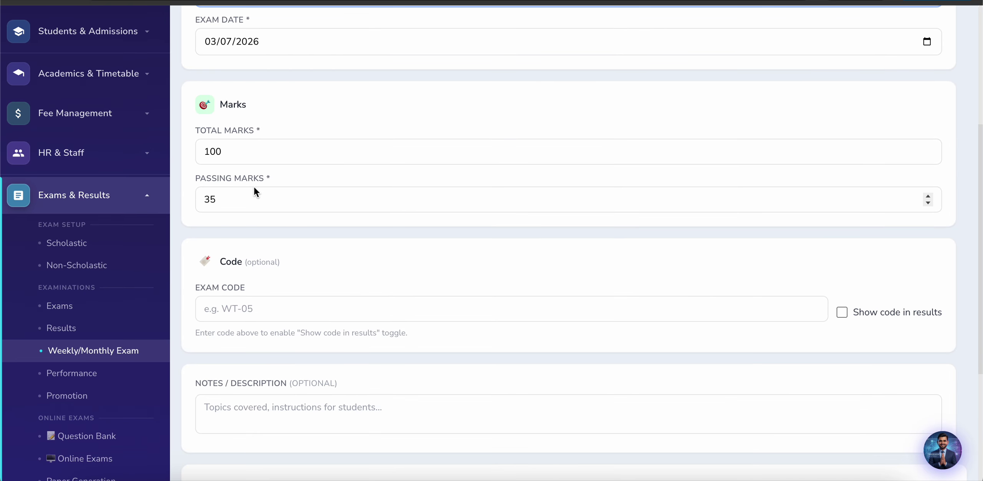
{"action": "scroll", "coordinate": [286, 210], "scroll_direction": "down", "scroll_amount": 4}
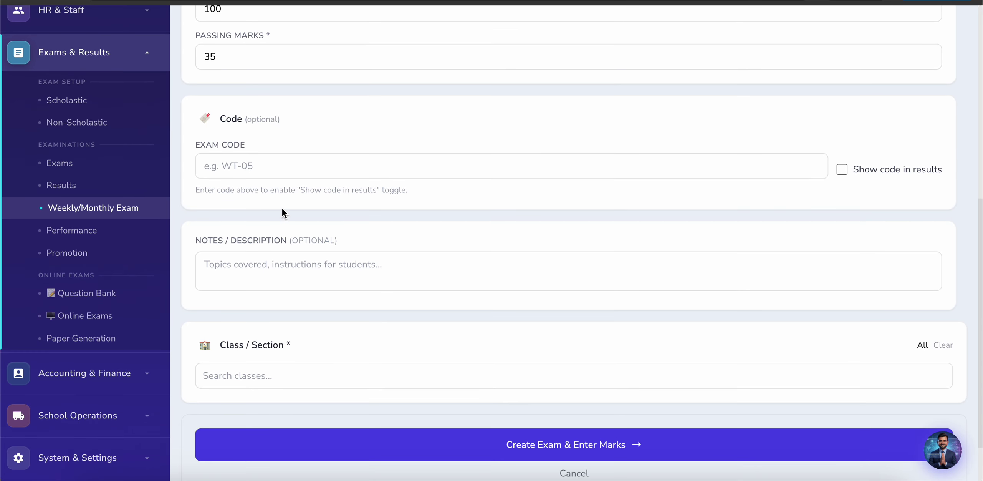
{"action": "scroll", "coordinate": [246, 299], "scroll_direction": "down", "scroll_amount": 2}
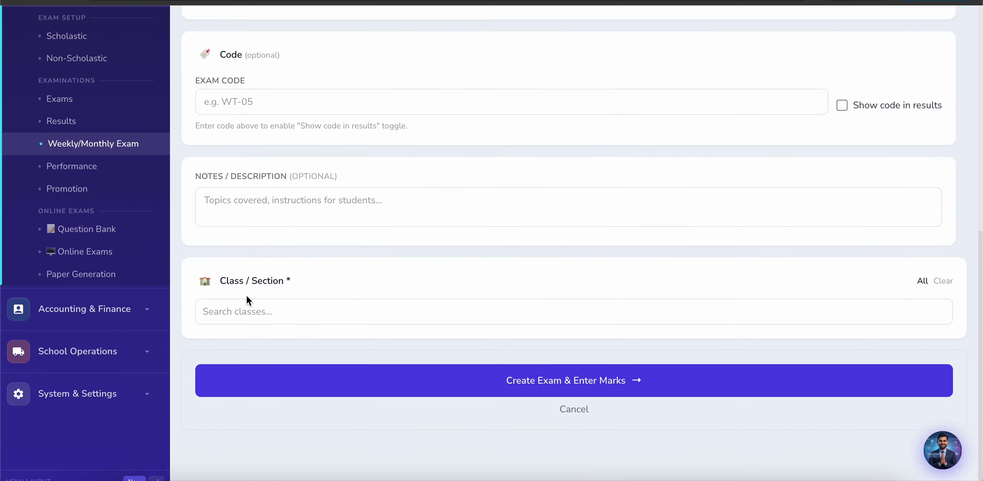
Step: Select classes 4–B, 4–A, 6–B, 7–A and 5–B for the exam
{"action": "left_click", "coordinate": [252, 312]}
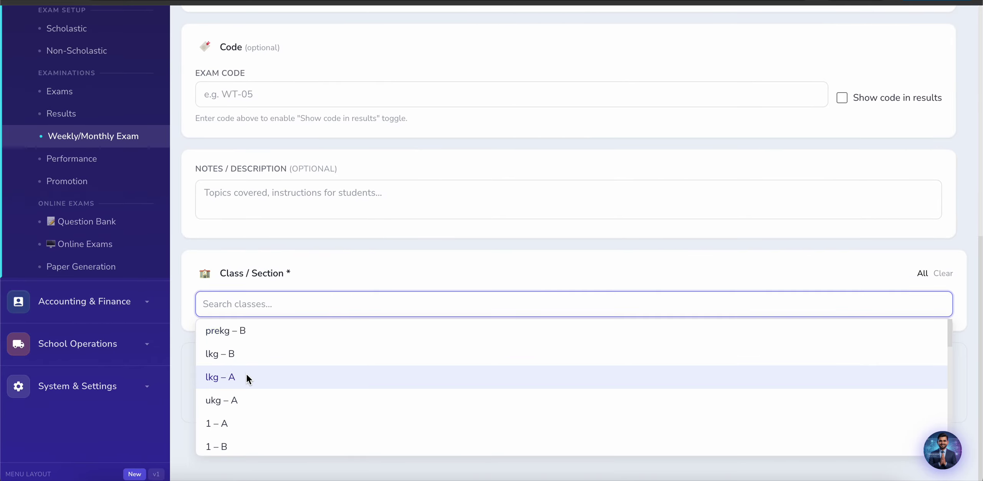
{"action": "scroll", "coordinate": [248, 380], "scroll_direction": "down", "scroll_amount": 5}
{"action": "left_click", "coordinate": [233, 381]}
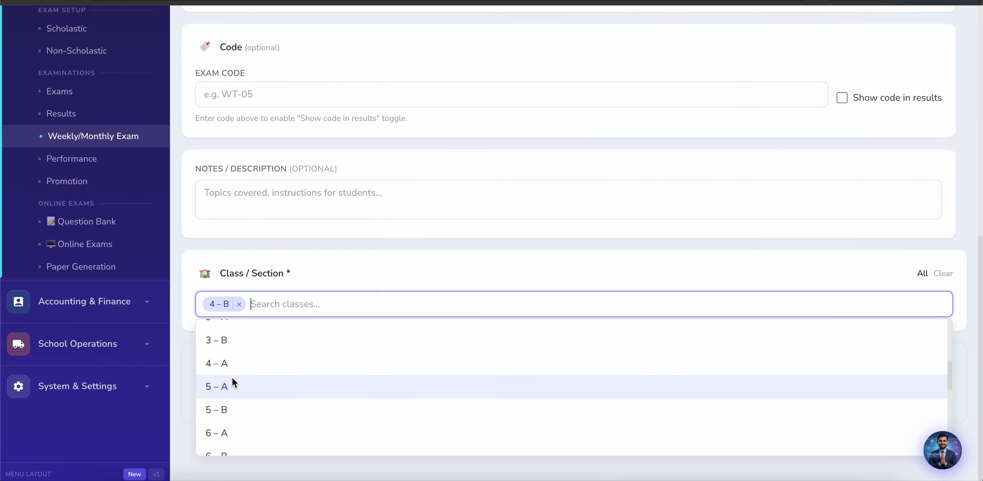
{"action": "left_click", "coordinate": [240, 371]}
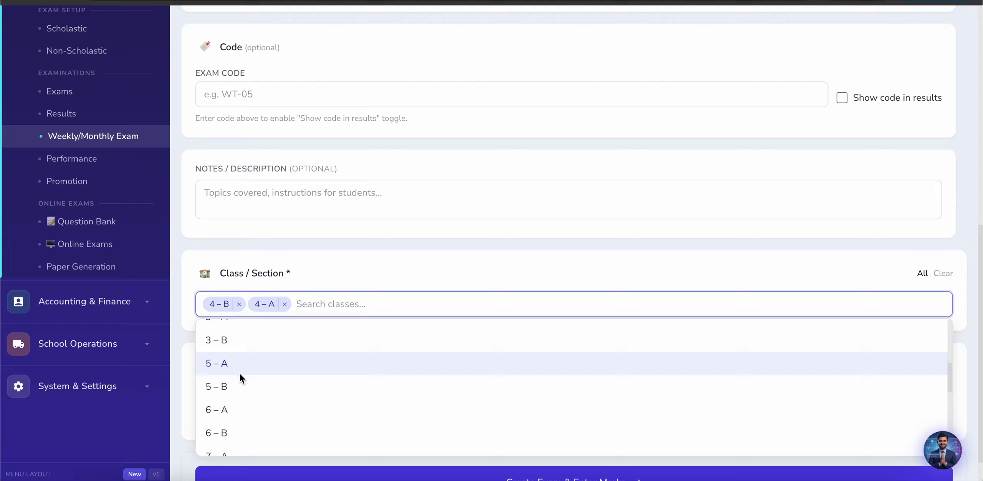
{"action": "left_click", "coordinate": [235, 429]}
{"action": "left_click", "coordinate": [235, 428]}
{"action": "left_click", "coordinate": [269, 375]}
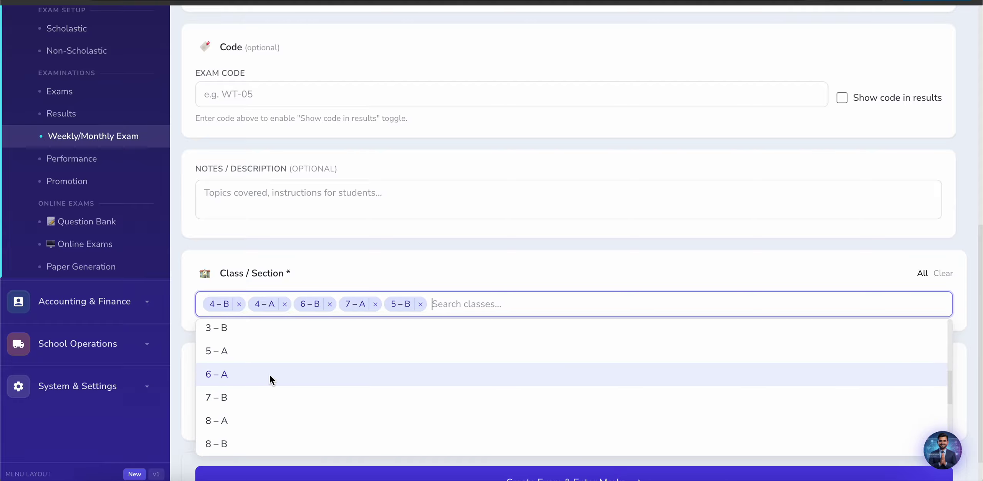
{"action": "left_click", "coordinate": [336, 257]}
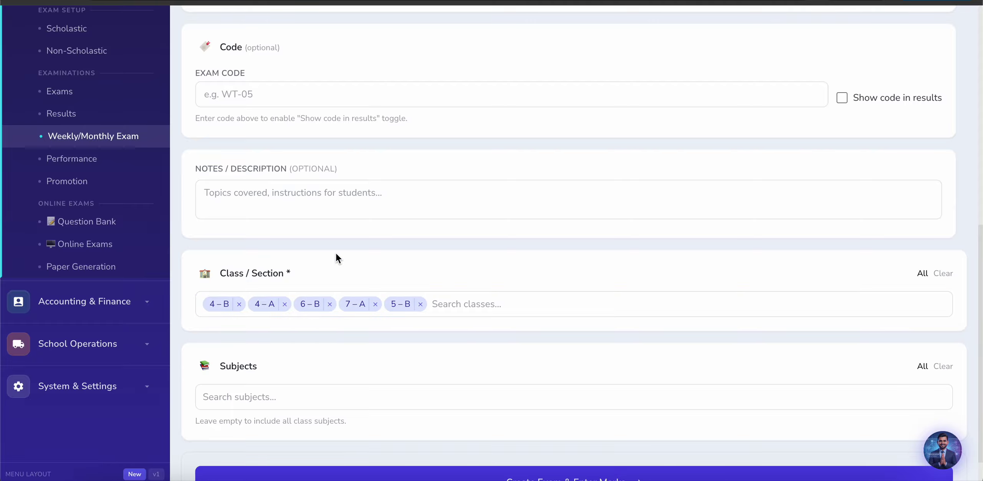
Step: Add COMPUTER as the subject and create the exams for marks entry
{"action": "left_click", "coordinate": [293, 404]}
{"action": "left_click", "coordinate": [277, 408]}
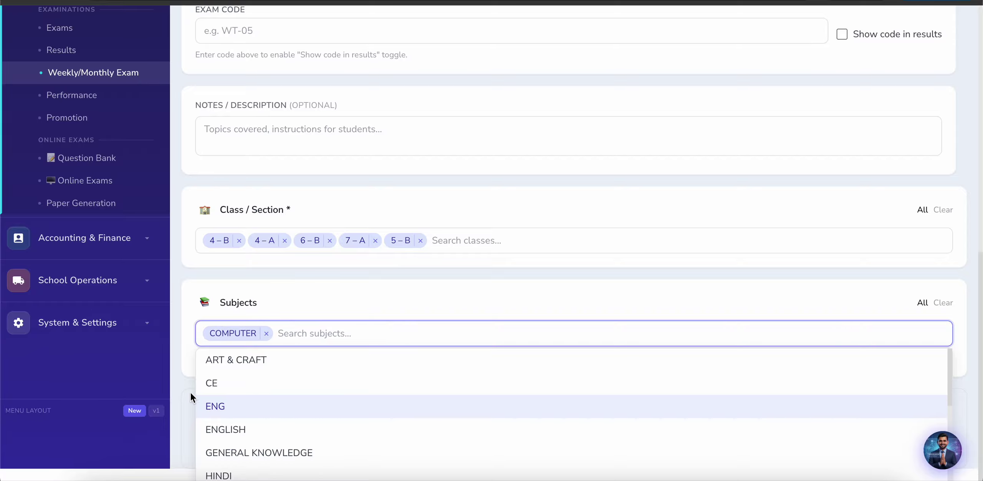
{"action": "left_click", "coordinate": [170, 366]}
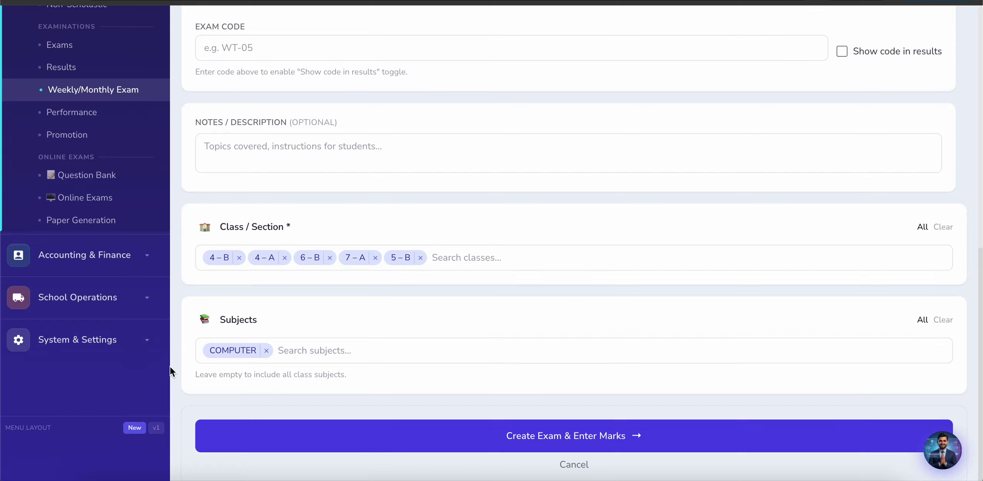
{"action": "left_click", "coordinate": [526, 441]}
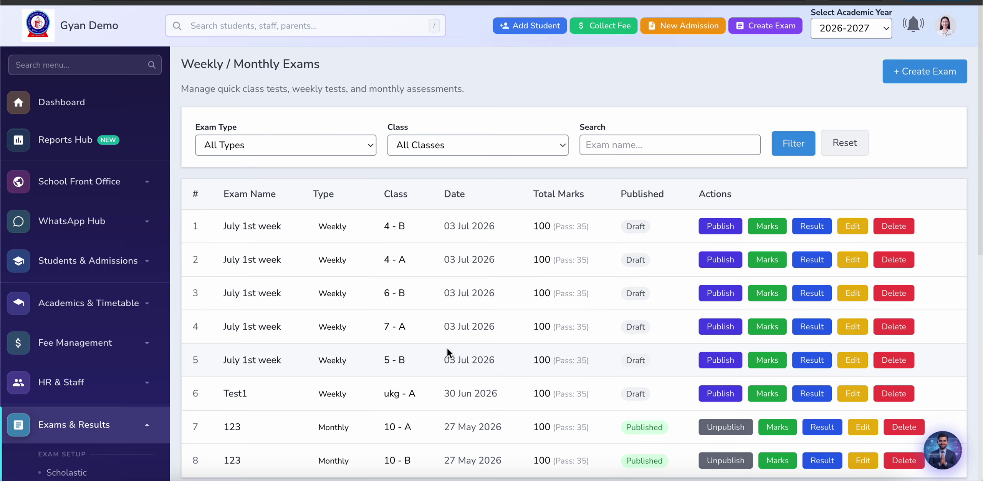
Step: Open the Marks Entry sheet for the 'July 1st week' exam of class 4–B
{"action": "scroll", "coordinate": [461, 242], "scroll_direction": "down", "scroll_amount": 4}
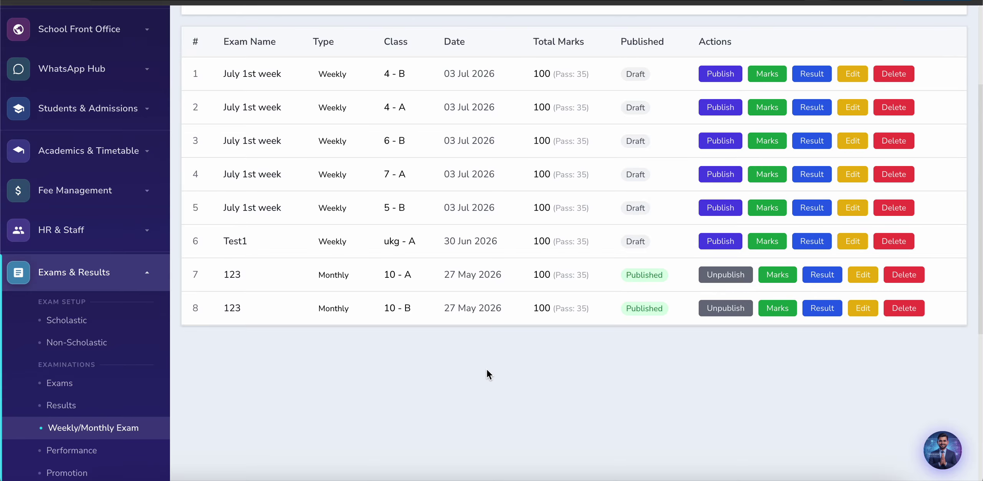
{"action": "scroll", "coordinate": [487, 370], "scroll_direction": "up", "scroll_amount": 2}
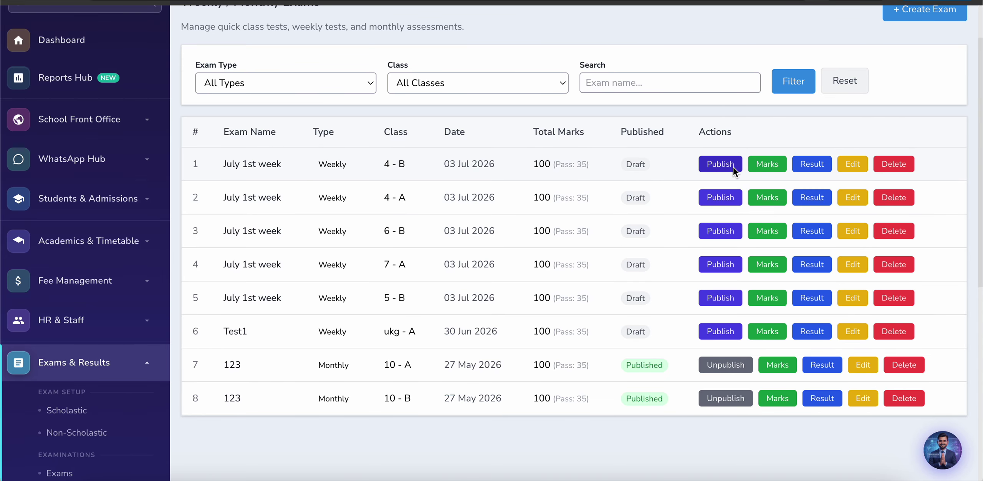
{"action": "left_click", "coordinate": [767, 164]}
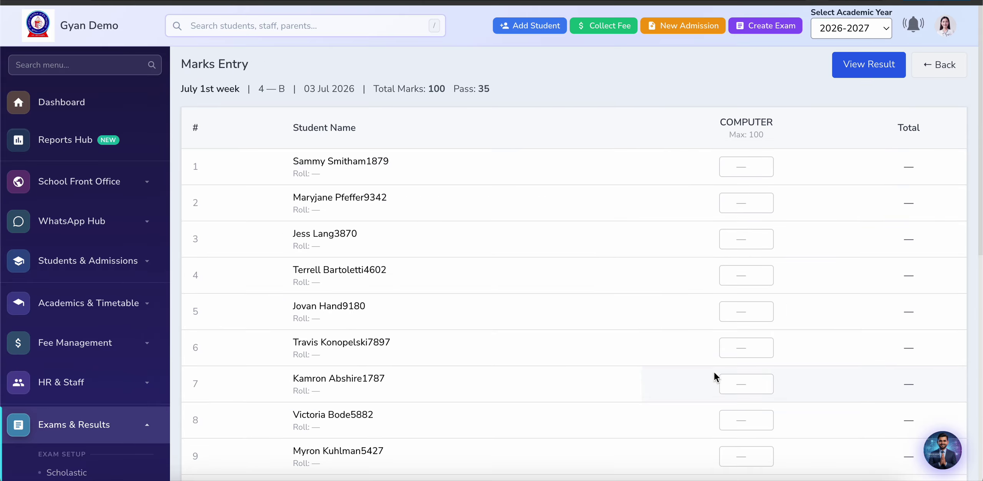
Step: Look over the empty 4–B COMPUTER marks sheet and go back to the exam list
{"action": "scroll", "coordinate": [647, 327], "scroll_direction": "down", "scroll_amount": 6}
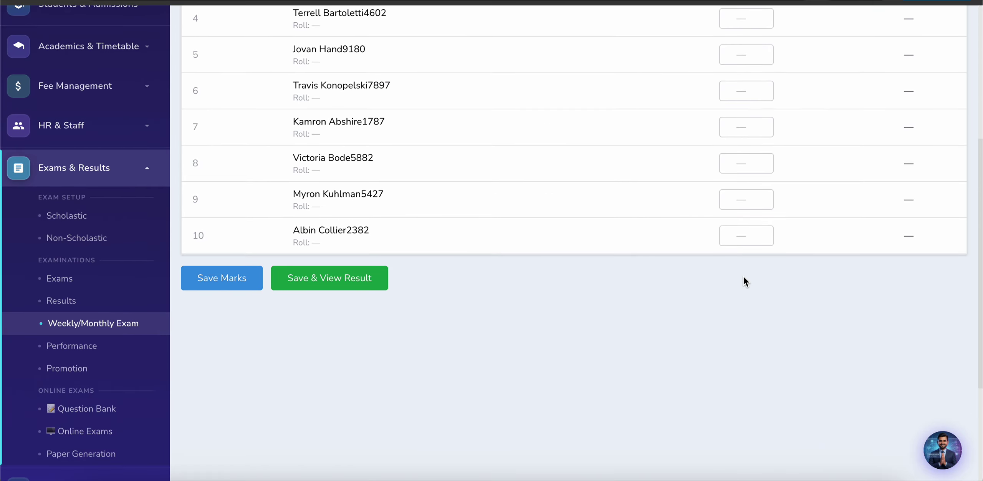
{"action": "scroll", "coordinate": [499, 268], "scroll_direction": "up", "scroll_amount": 6}
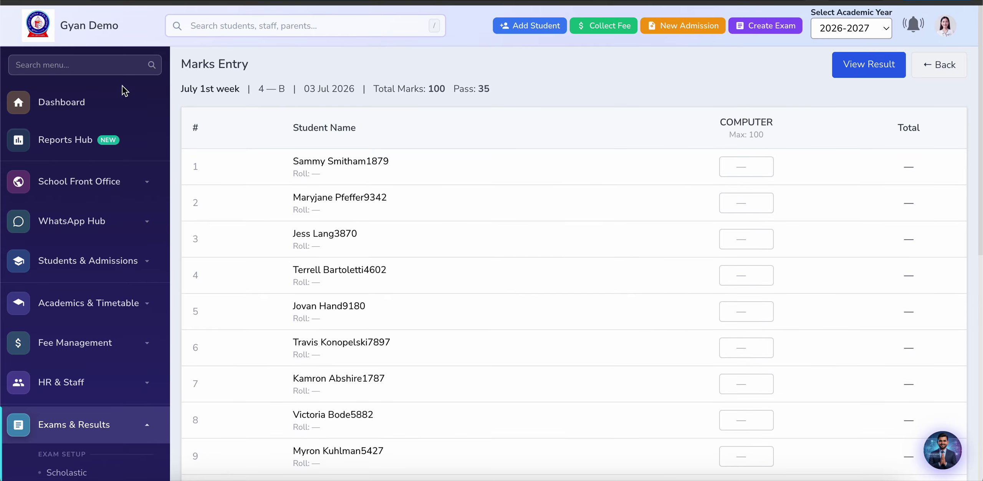
{"action": "left_click", "coordinate": [19, 1]}
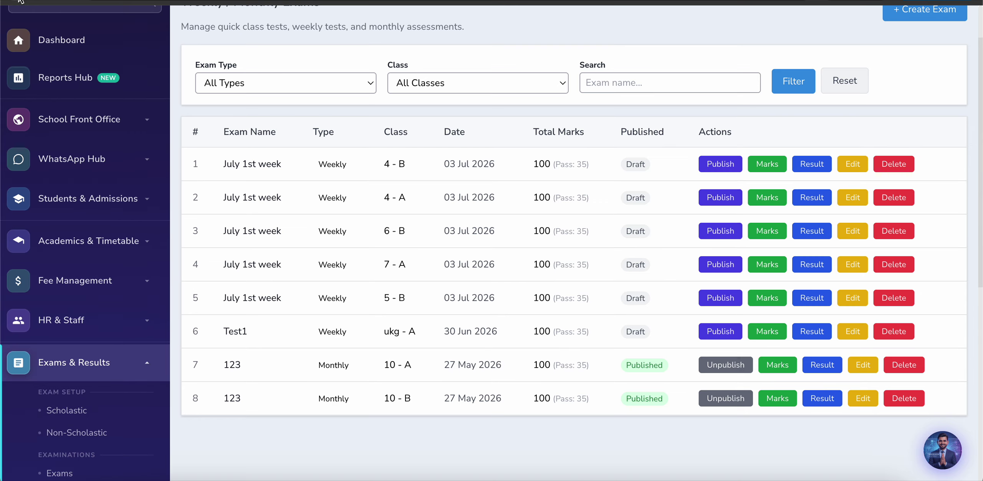
{"action": "scroll", "coordinate": [62, 278], "scroll_direction": "down", "scroll_amount": 5}
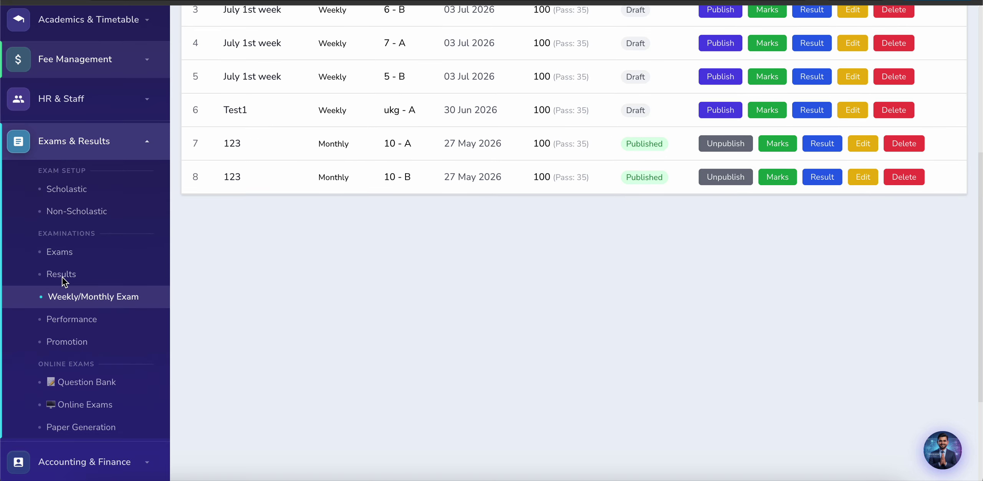
Step: View the ukg — A class performance report, then go to the Question Bank
{"action": "left_click", "coordinate": [68, 323]}
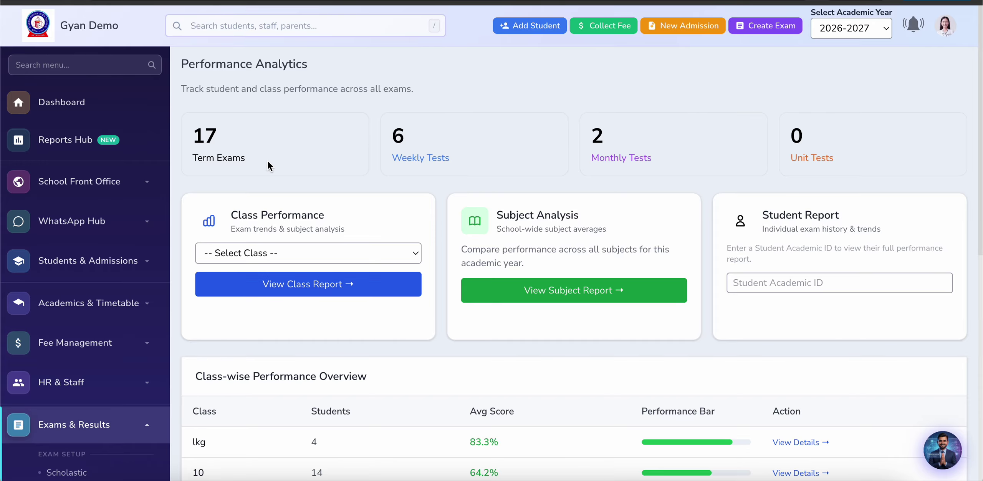
{"action": "left_click", "coordinate": [289, 255]}
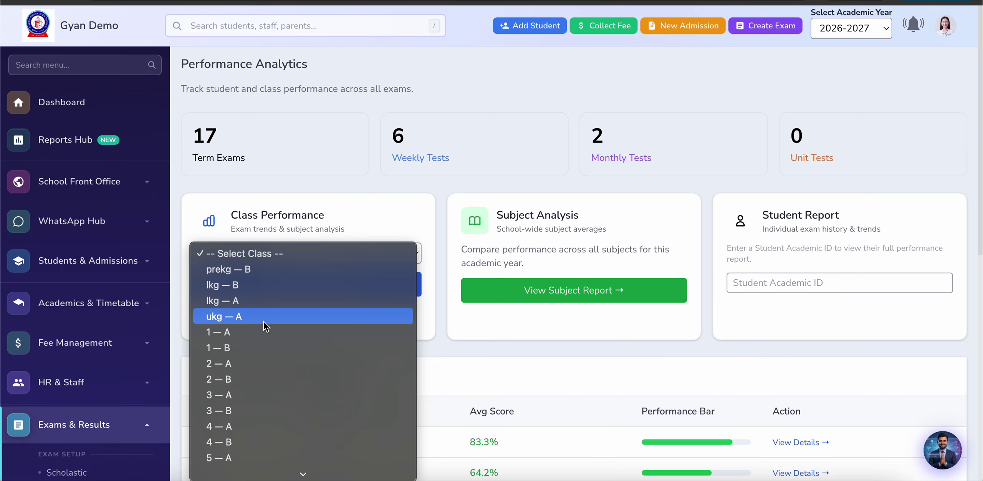
{"action": "left_click", "coordinate": [338, 308]}
{"action": "left_click", "coordinate": [341, 284]}
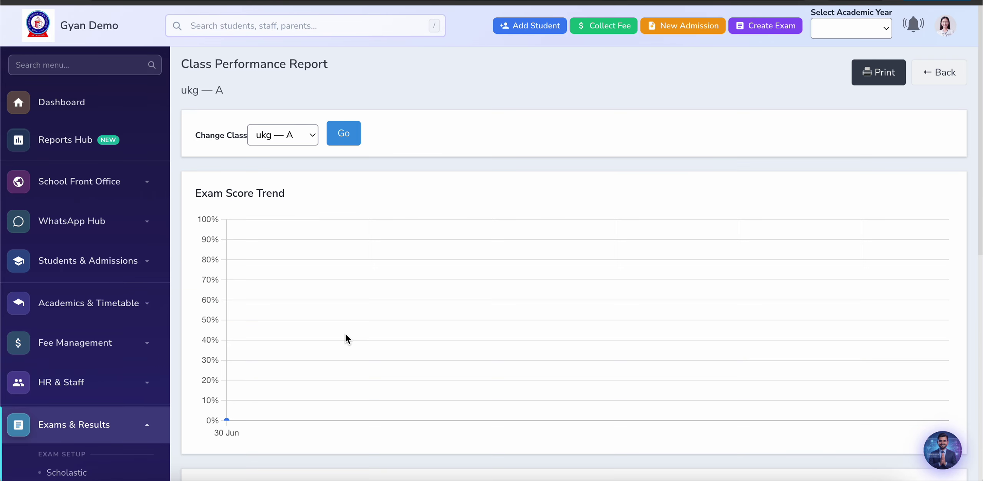
{"action": "scroll", "coordinate": [347, 338], "scroll_direction": "down", "scroll_amount": 10}
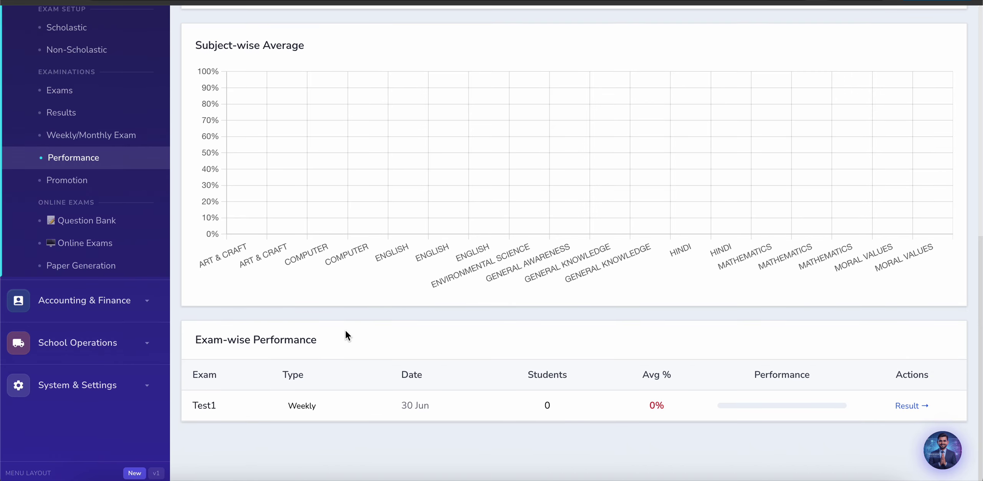
{"action": "scroll", "coordinate": [345, 329], "scroll_direction": "down", "scroll_amount": 1}
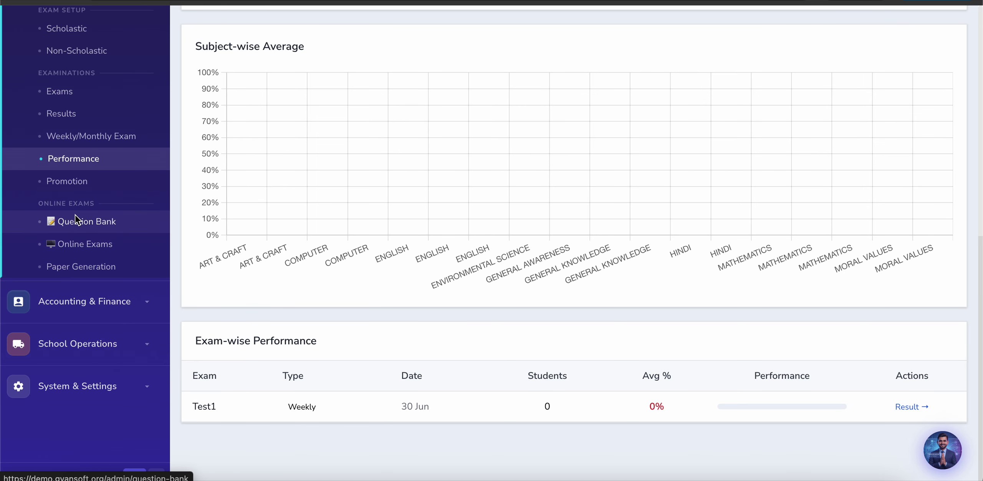
{"action": "left_click", "coordinate": [75, 226]}
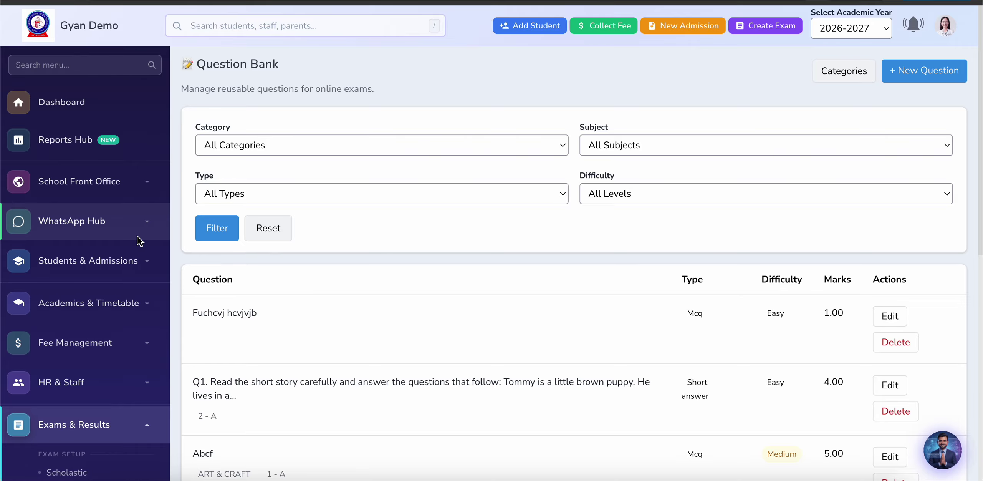
{"action": "left_click", "coordinate": [361, 133]}
{"action": "left_click", "coordinate": [359, 150]}
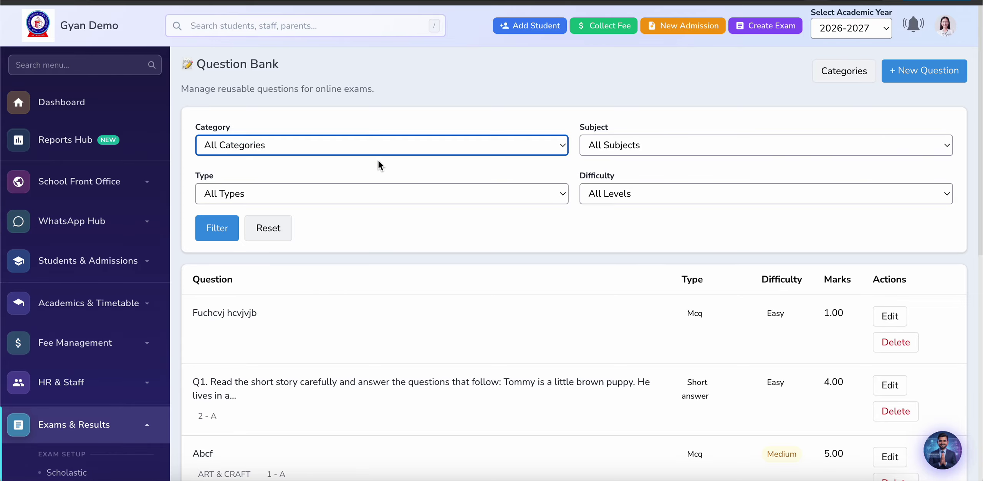
{"action": "scroll", "coordinate": [365, 162], "scroll_direction": "down", "scroll_amount": 1}
{"action": "left_click", "coordinate": [599, 97]}
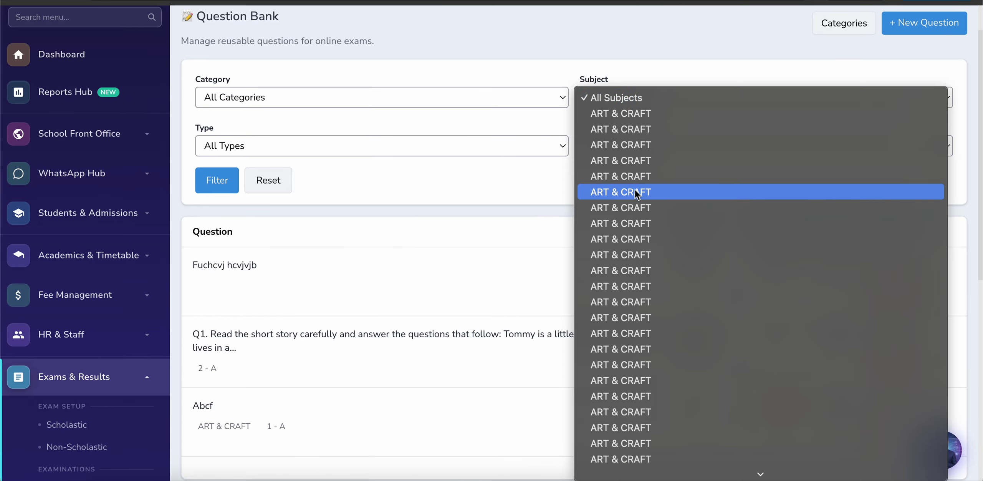
{"action": "scroll", "coordinate": [621, 252], "scroll_direction": "down", "scroll_amount": 20}
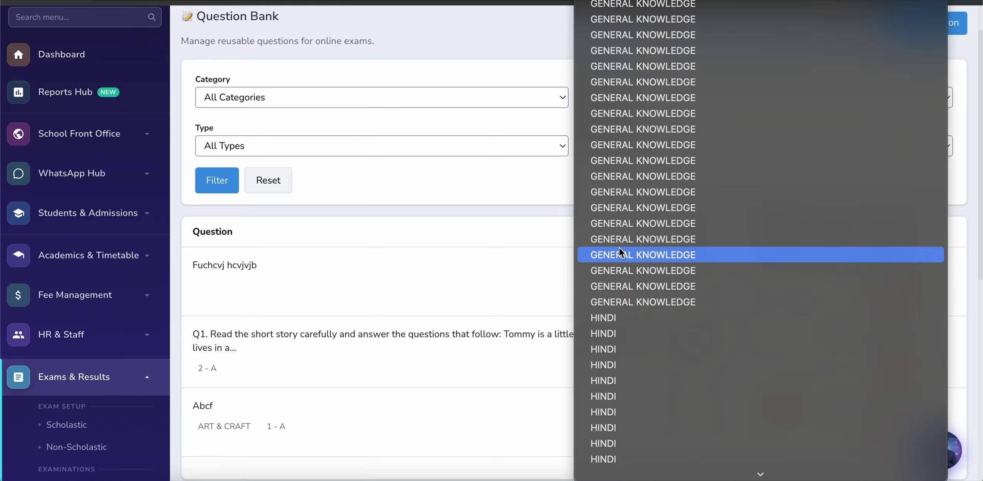
{"action": "scroll", "coordinate": [621, 253], "scroll_direction": "down", "scroll_amount": 15}
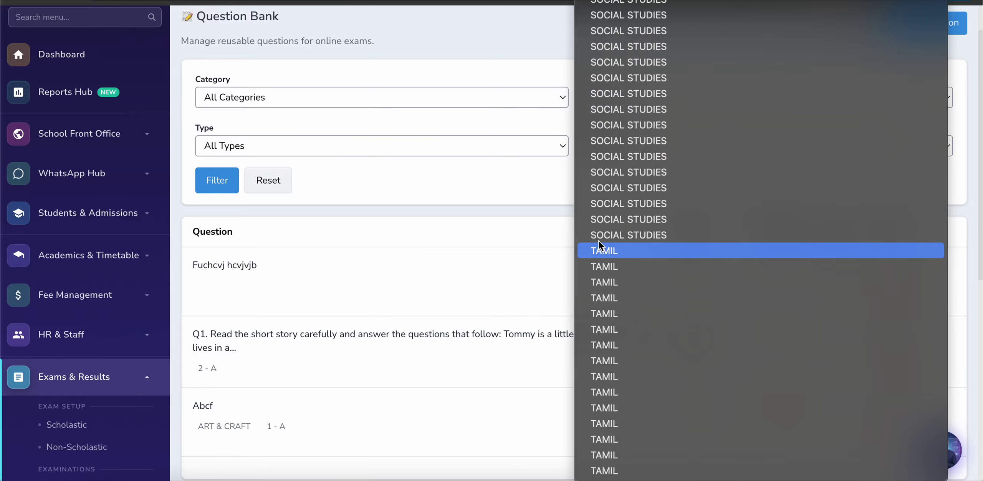
{"action": "left_click", "coordinate": [446, 194]}
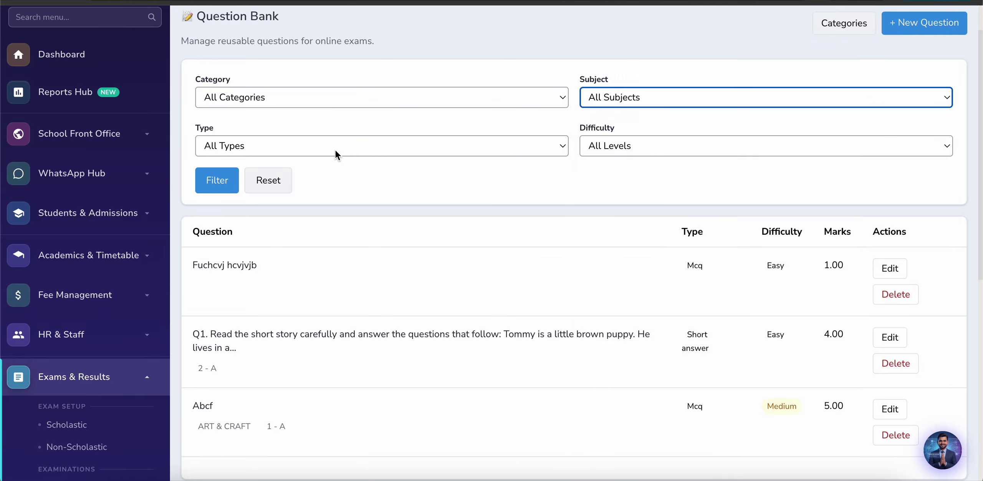
{"action": "scroll", "coordinate": [400, 183], "scroll_direction": "down", "scroll_amount": 5}
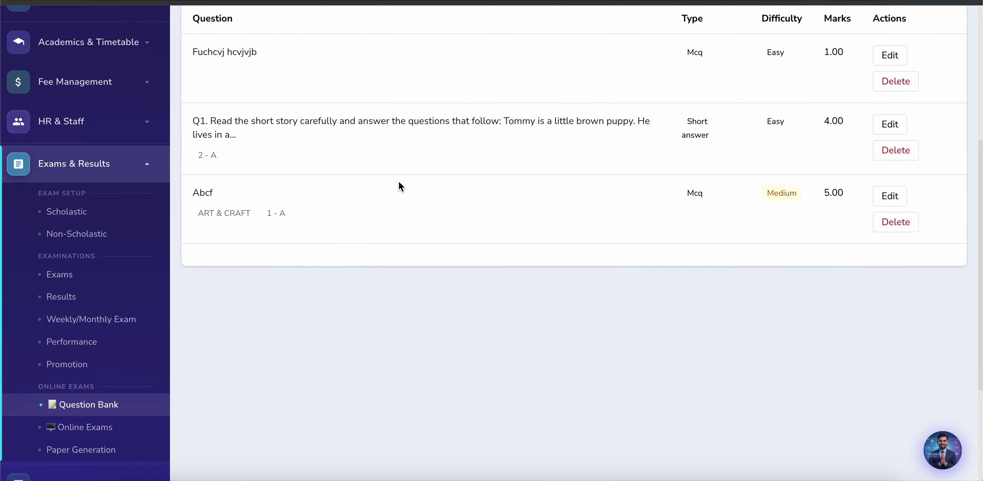
{"action": "scroll", "coordinate": [399, 181], "scroll_direction": "up", "scroll_amount": 4}
{"action": "scroll", "coordinate": [399, 181], "scroll_direction": "up", "scroll_amount": 1}
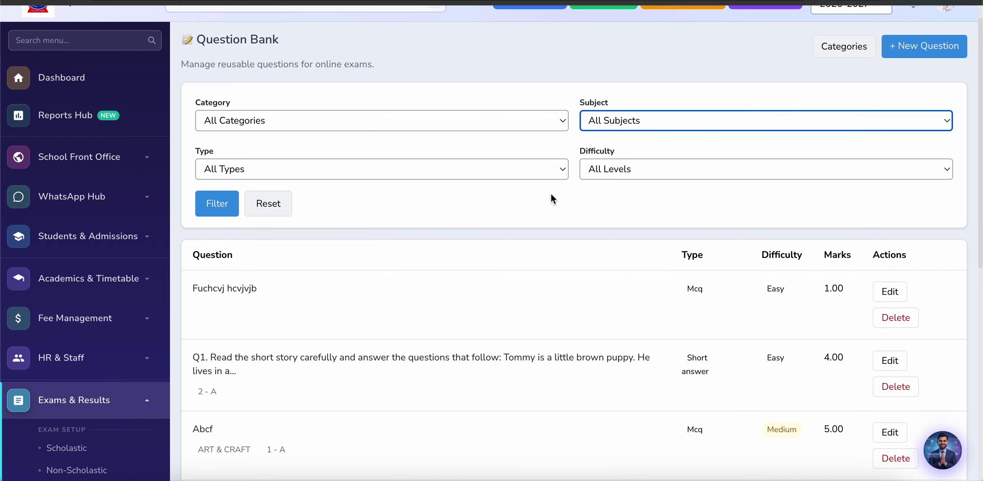
Step: Look through the Create Question form and leave it without saving
{"action": "left_click", "coordinate": [911, 52]}
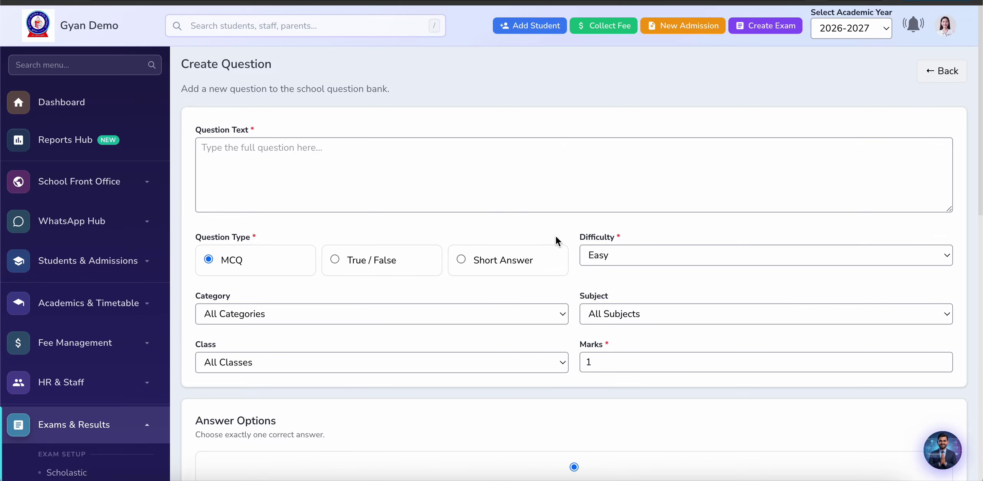
{"action": "scroll", "coordinate": [496, 353], "scroll_direction": "down", "scroll_amount": 3}
{"action": "scroll", "coordinate": [496, 349], "scroll_direction": "down", "scroll_amount": 6}
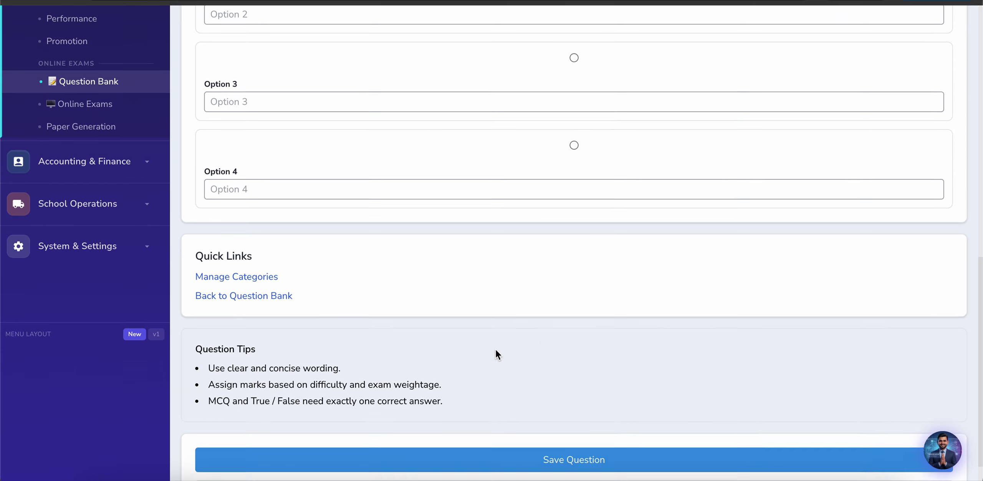
{"action": "scroll", "coordinate": [496, 348], "scroll_direction": "up", "scroll_amount": 14}
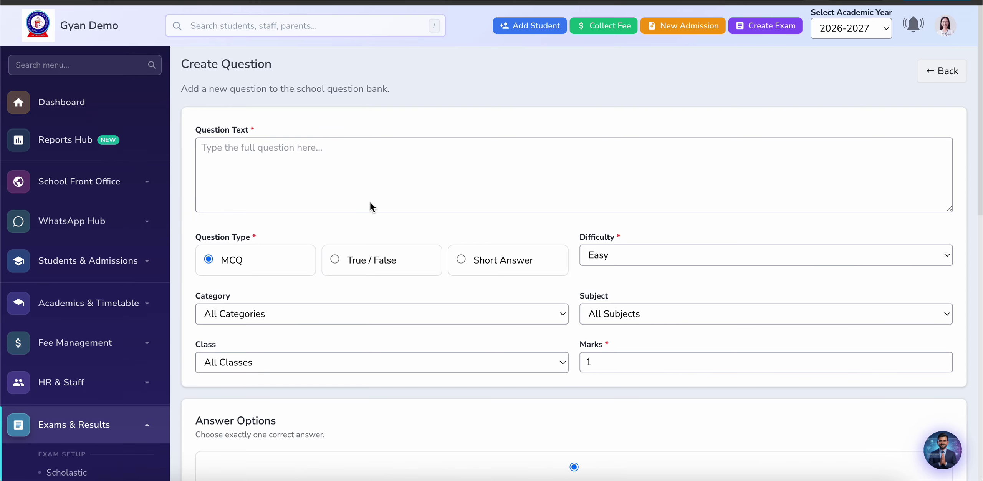
{"action": "left_click", "coordinate": [928, 73]}
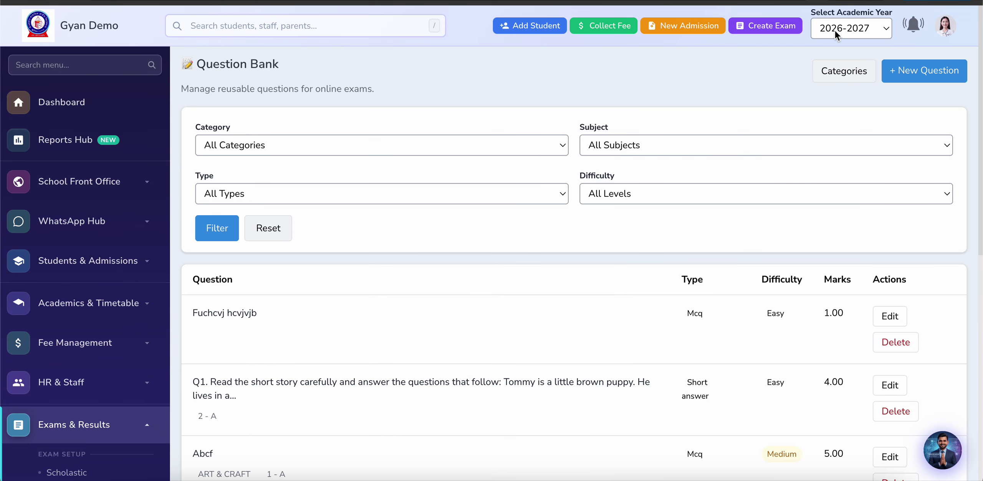
Step: View the Question Categories page, then return to the Question Bank list
{"action": "left_click", "coordinate": [842, 70]}
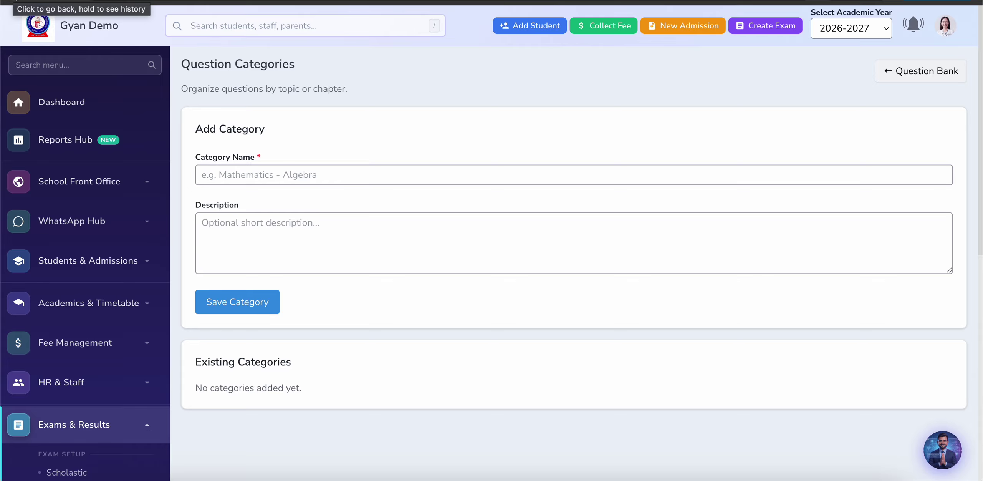
{"action": "left_click", "coordinate": [7, 2]}
{"action": "scroll", "coordinate": [69, 334], "scroll_direction": "down", "scroll_amount": 8}
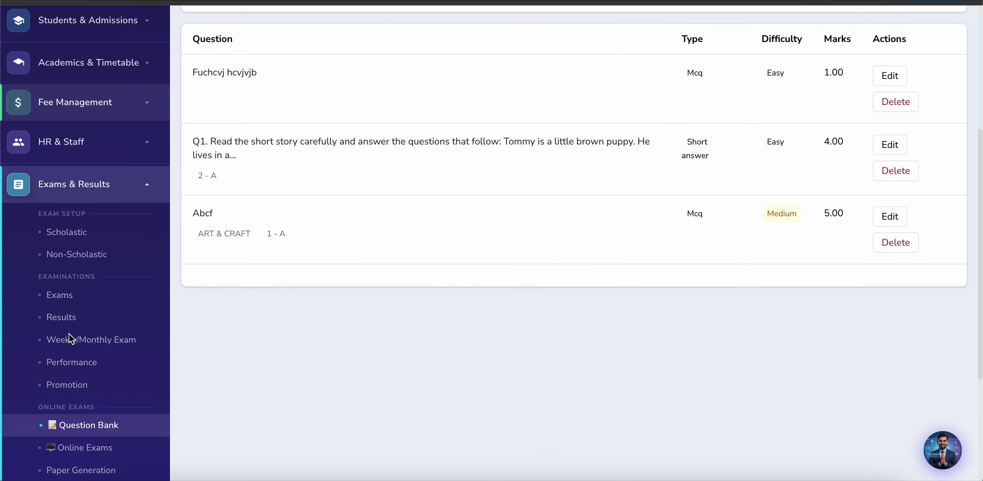
{"action": "scroll", "coordinate": [69, 334], "scroll_direction": "down", "scroll_amount": 4}
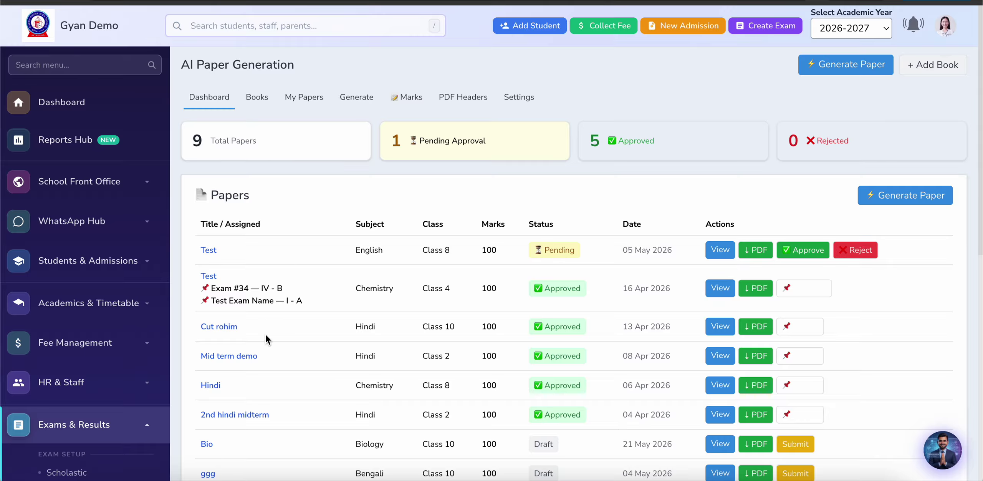
Step: Check the Subject, Class and Source Book choices on AI Paper Generation without selecting any
{"action": "scroll", "coordinate": [267, 336], "scroll_direction": "down", "scroll_amount": 2}
{"action": "scroll", "coordinate": [266, 337], "scroll_direction": "up", "scroll_amount": 2}
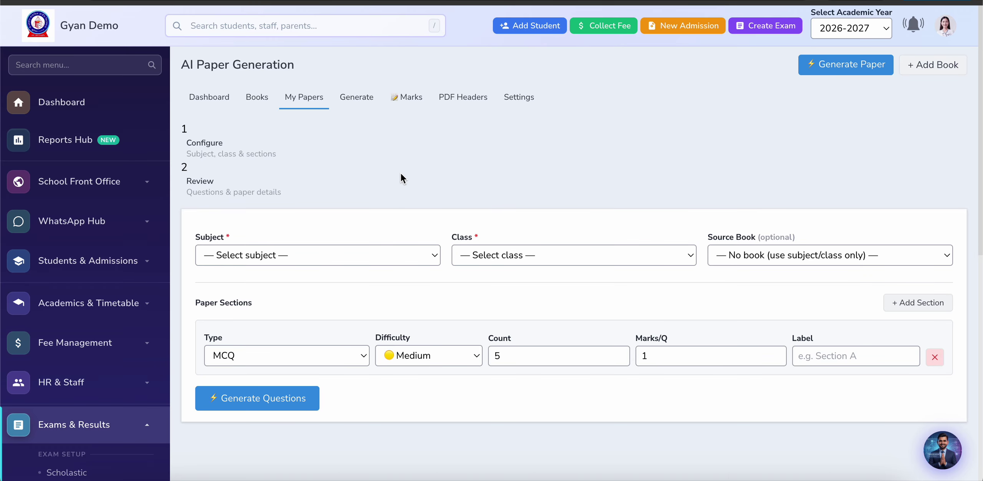
{"action": "scroll", "coordinate": [424, 173], "scroll_direction": "down", "scroll_amount": 2}
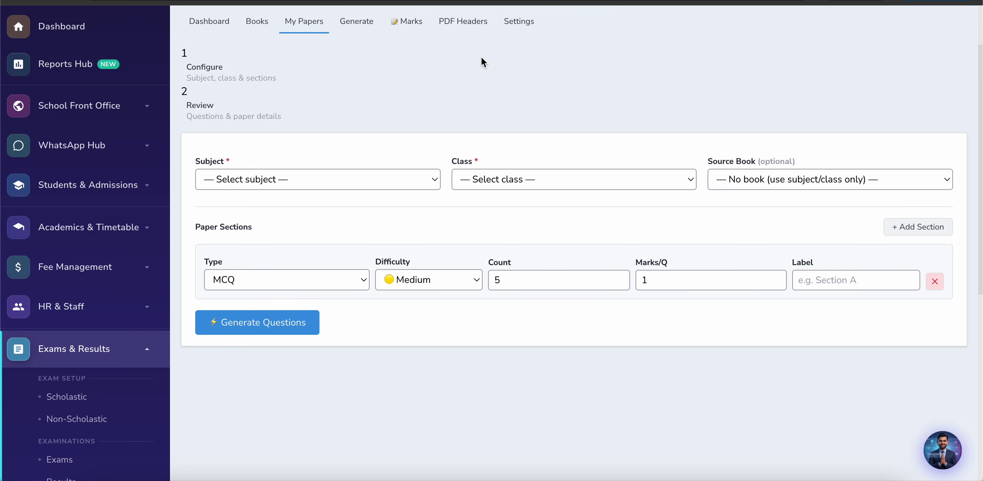
{"action": "left_click", "coordinate": [311, 179]}
{"action": "left_click", "coordinate": [311, 179]}
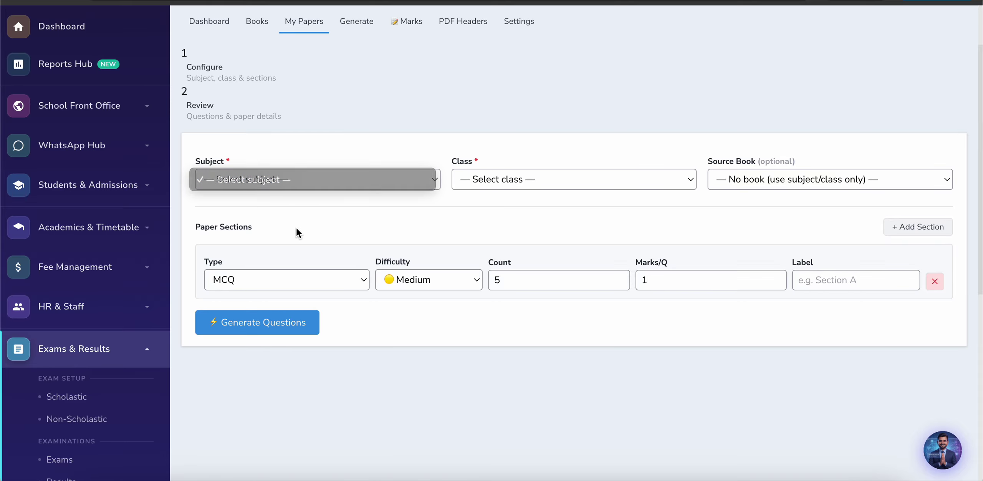
{"action": "left_click", "coordinate": [518, 181]}
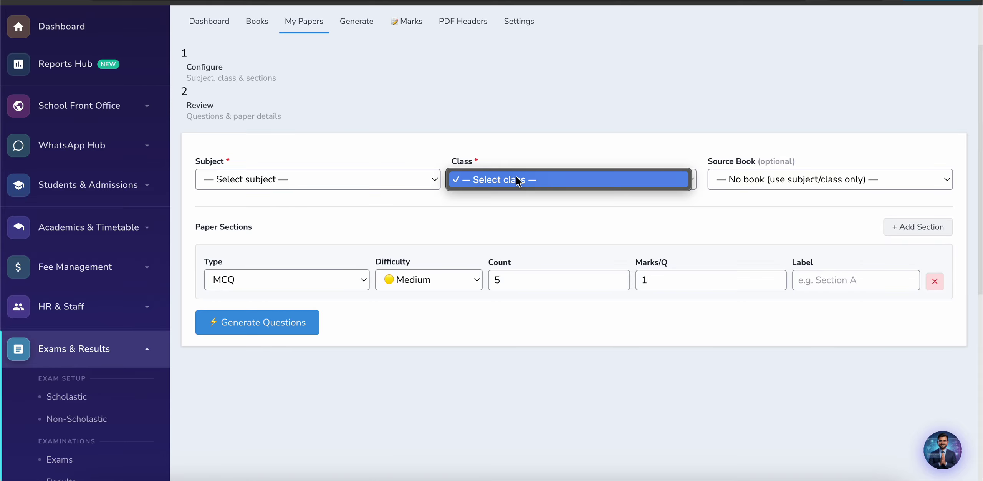
{"action": "left_click", "coordinate": [681, 179]}
{"action": "left_click", "coordinate": [769, 179]}
{"action": "left_click", "coordinate": [505, 233]}
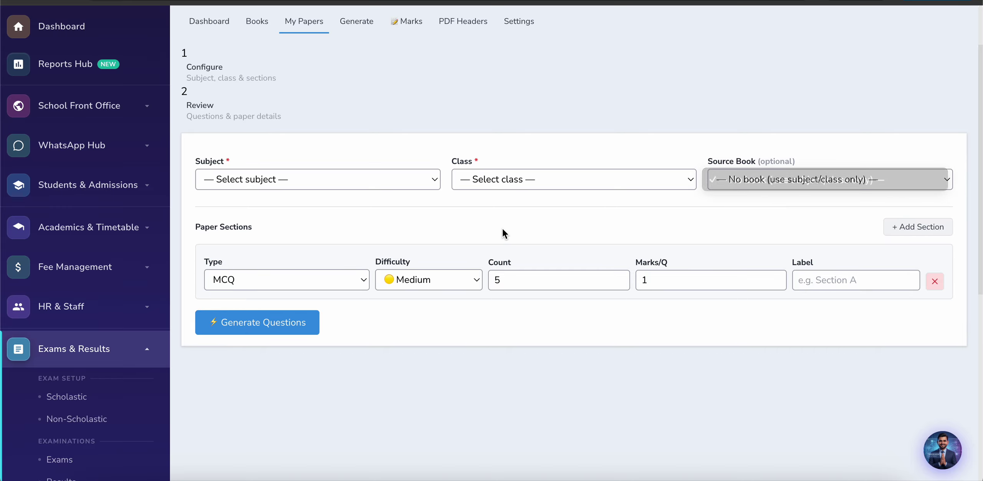
Step: Expand Accounting & Finance in the sidebar to list its ledger and report pages
{"action": "scroll", "coordinate": [503, 233], "scroll_direction": "up", "scroll_amount": 2}
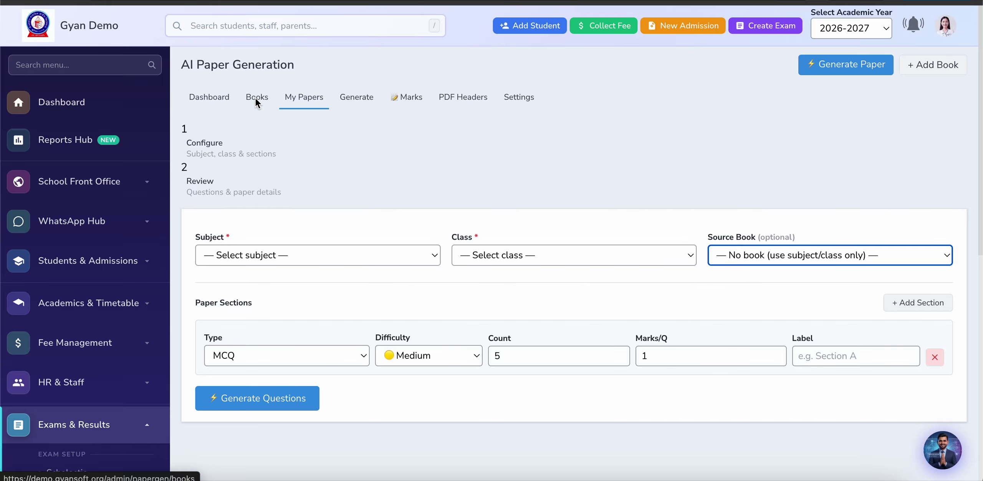
{"action": "scroll", "coordinate": [345, 24], "scroll_direction": "down", "scroll_amount": 2}
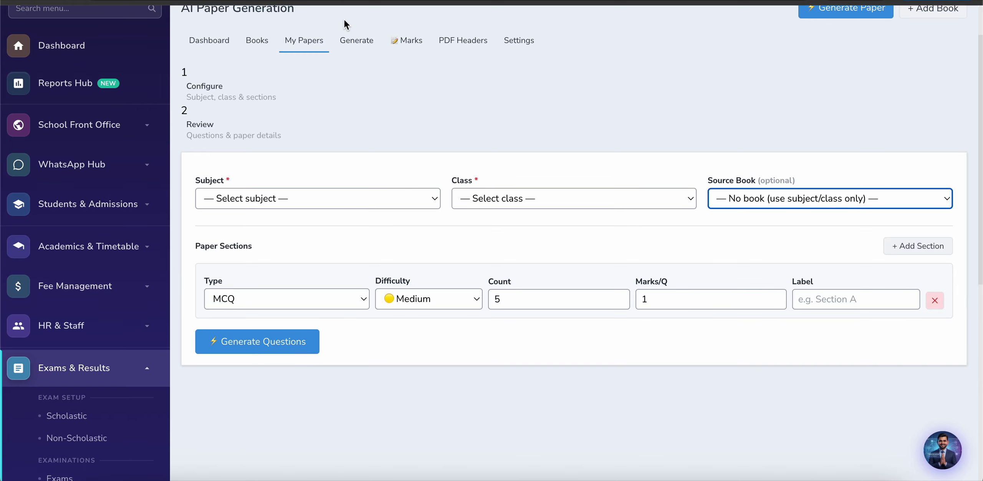
{"action": "scroll", "coordinate": [162, 239], "scroll_direction": "down", "scroll_amount": 4}
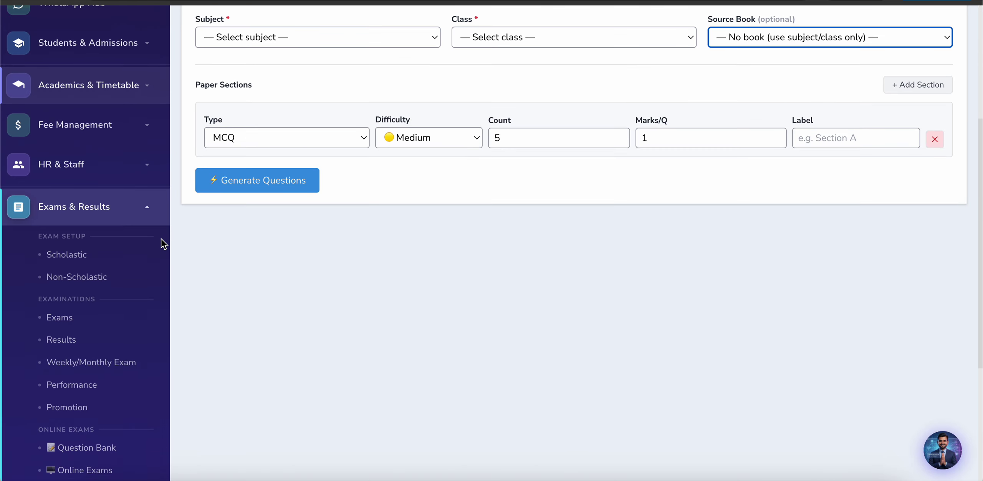
{"action": "scroll", "coordinate": [96, 341], "scroll_direction": "down", "scroll_amount": 4}
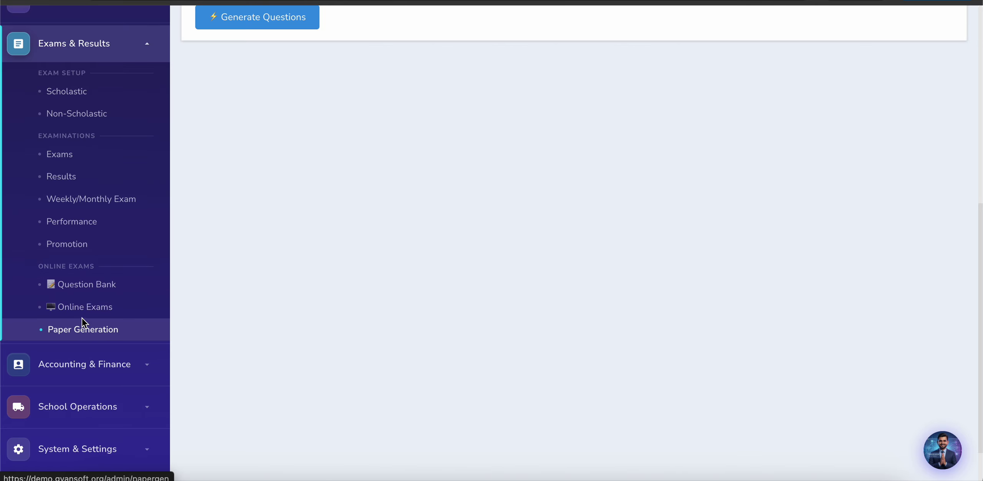
{"action": "left_click", "coordinate": [106, 374]}
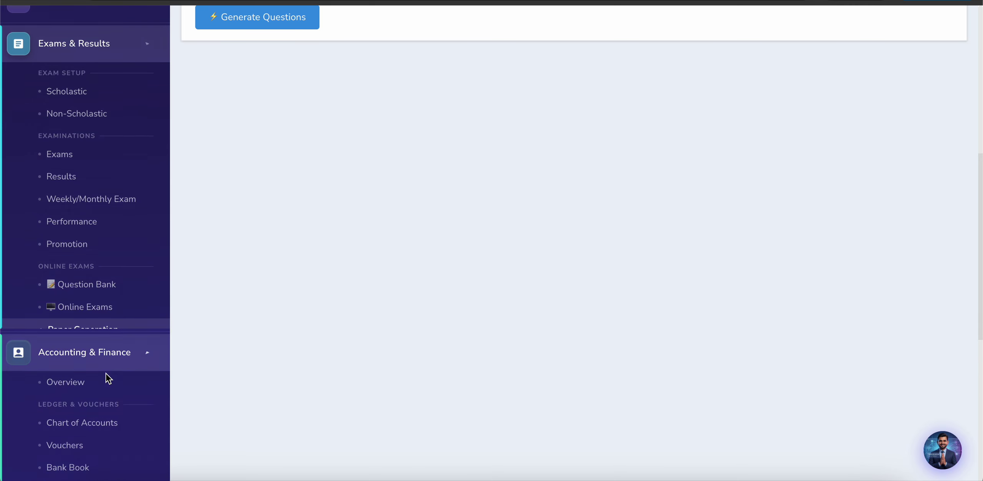
{"action": "scroll", "coordinate": [47, 325], "scroll_direction": "down", "scroll_amount": 2}
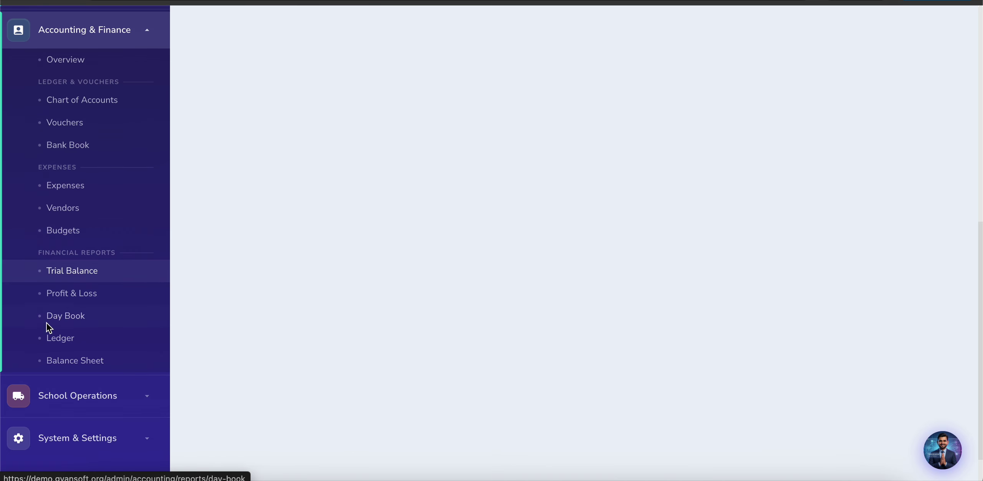
Step: Review the Accounting & Finance overview dashboard
{"action": "left_click", "coordinate": [76, 64]}
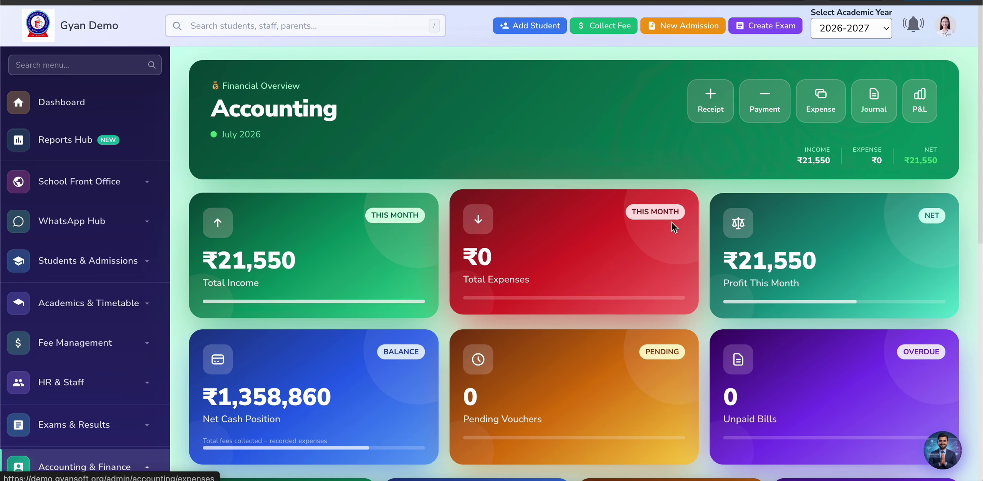
{"action": "scroll", "coordinate": [512, 289], "scroll_direction": "down", "scroll_amount": 3}
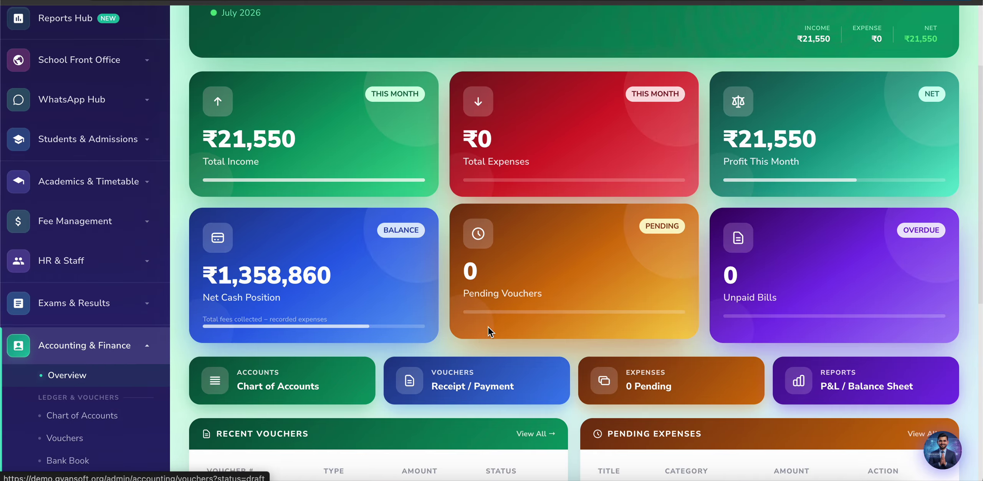
{"action": "scroll", "coordinate": [647, 141], "scroll_direction": "down", "scroll_amount": 5}
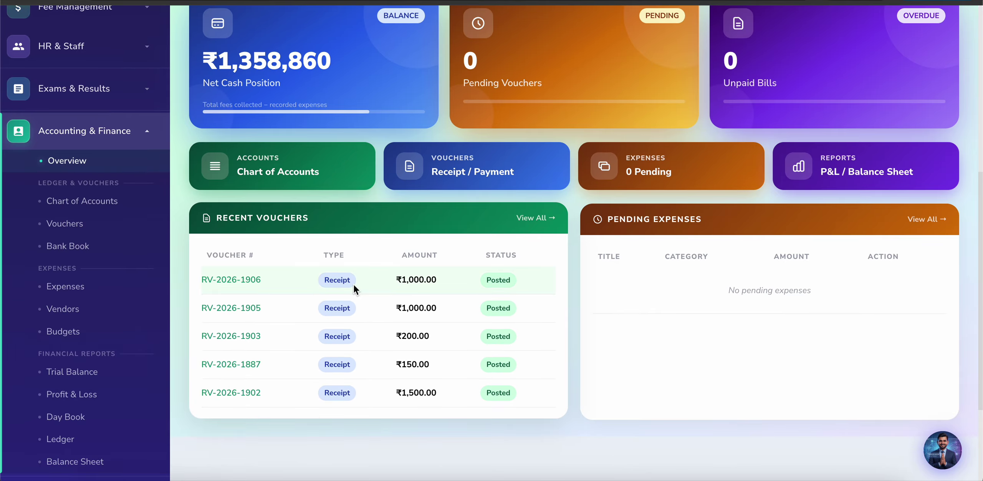
Step: Browse the Chart of Accounts' asset, liability, equity, income and expense accounts
{"action": "left_click", "coordinate": [86, 204]}
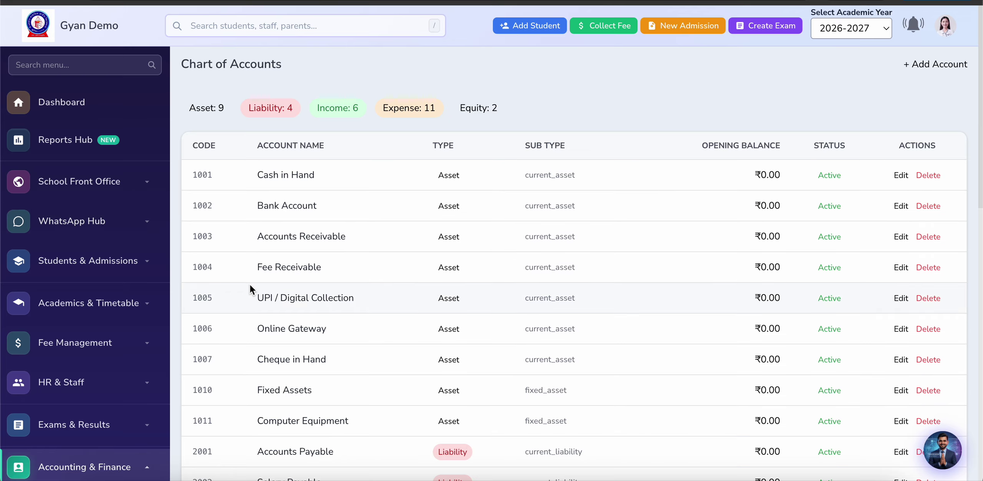
{"action": "scroll", "coordinate": [246, 374], "scroll_direction": "down", "scroll_amount": 5}
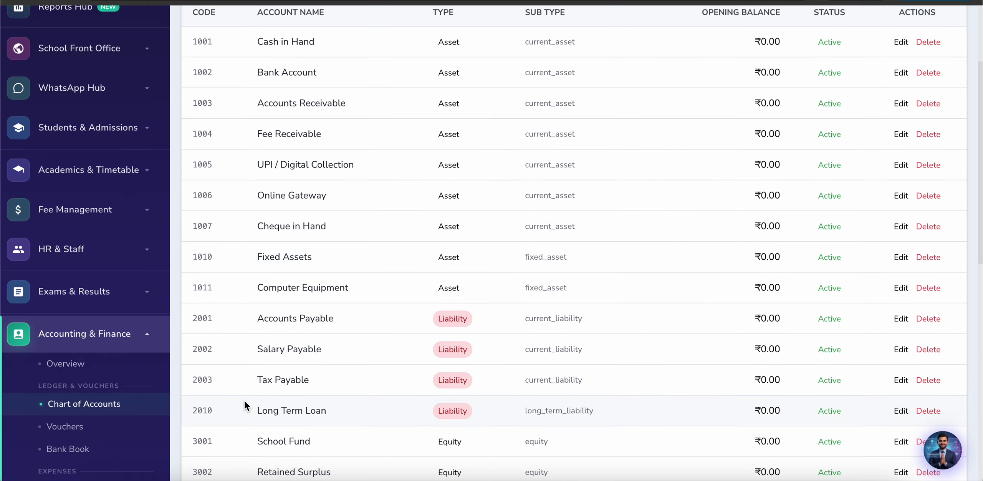
{"action": "scroll", "coordinate": [807, 276], "scroll_direction": "up", "scroll_amount": 5}
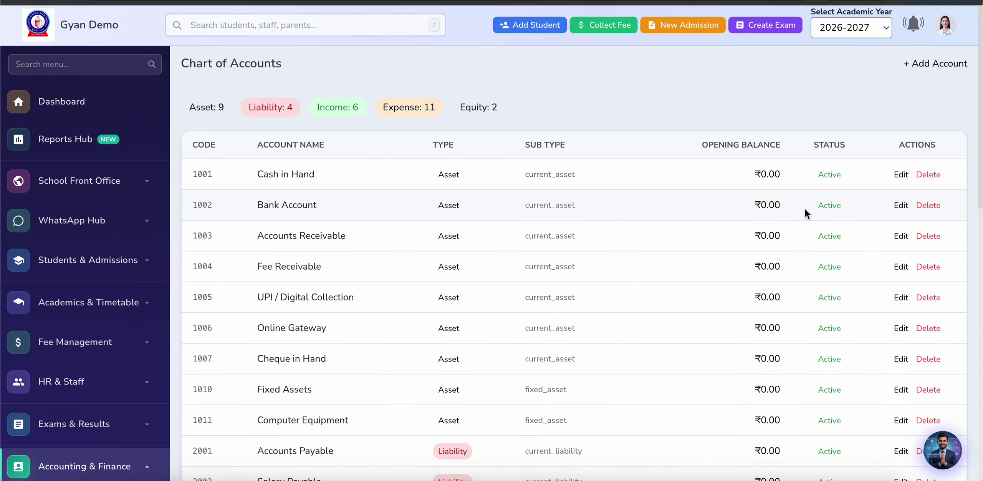
{"action": "scroll", "coordinate": [807, 210], "scroll_direction": "down", "scroll_amount": 6}
{"action": "scroll", "coordinate": [794, 292], "scroll_direction": "down", "scroll_amount": 7}
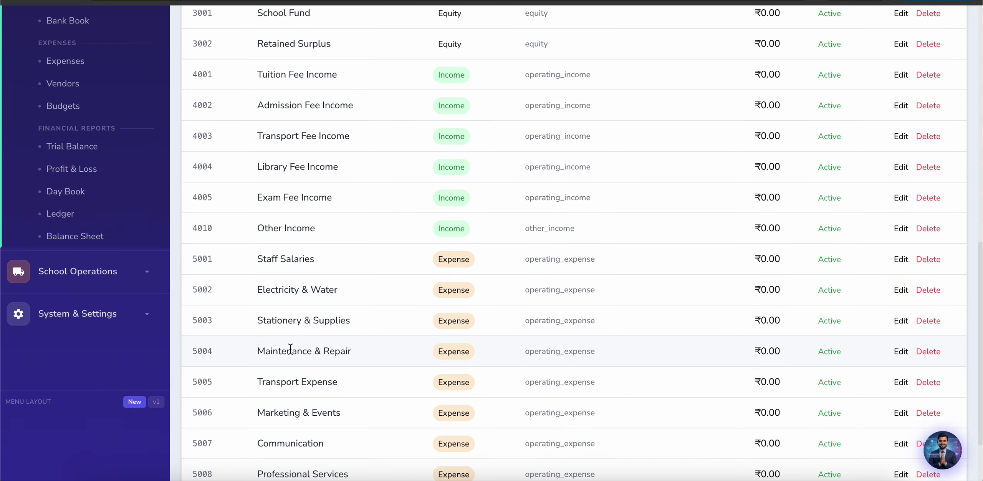
{"action": "scroll", "coordinate": [201, 286], "scroll_direction": "up", "scroll_amount": 10}
{"action": "scroll", "coordinate": [201, 292], "scroll_direction": "down", "scroll_amount": 3}
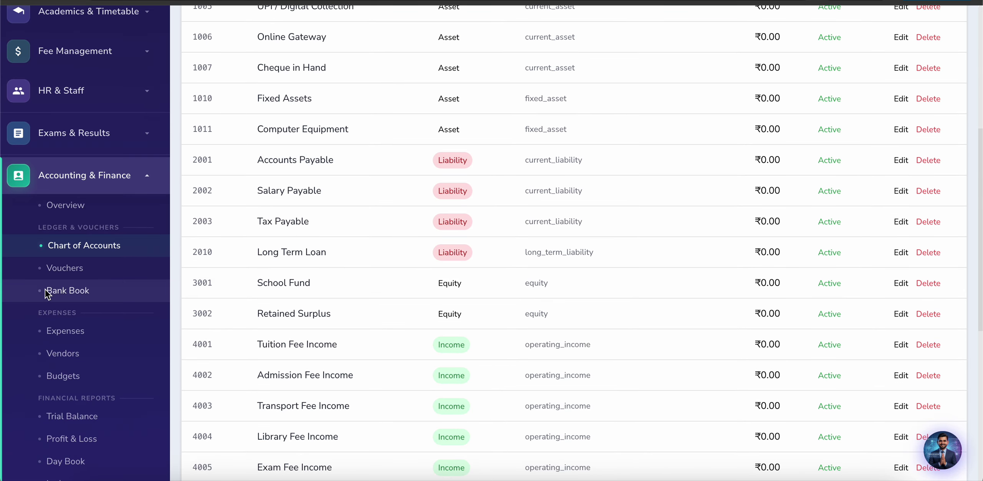
Step: Browse the list of accounting vouchers
{"action": "left_click", "coordinate": [60, 269]}
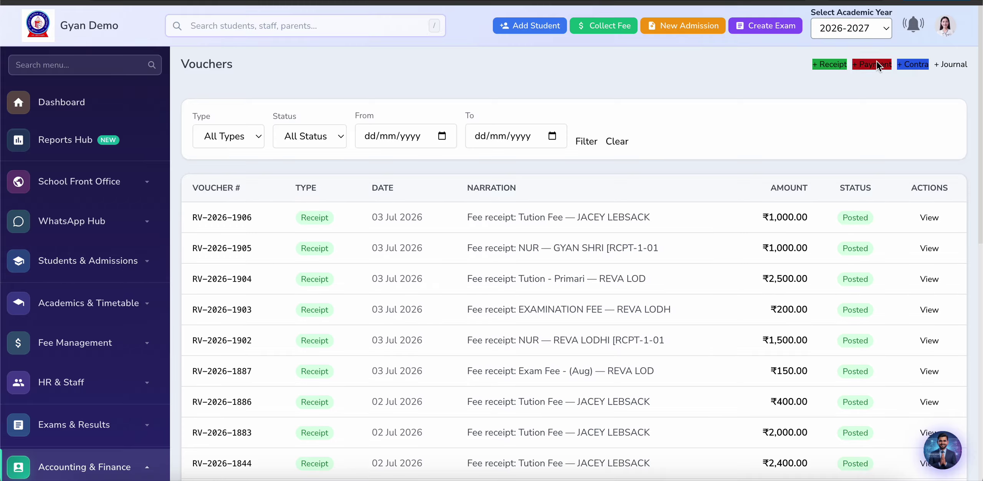
{"action": "scroll", "coordinate": [393, 225], "scroll_direction": "down", "scroll_amount": 4}
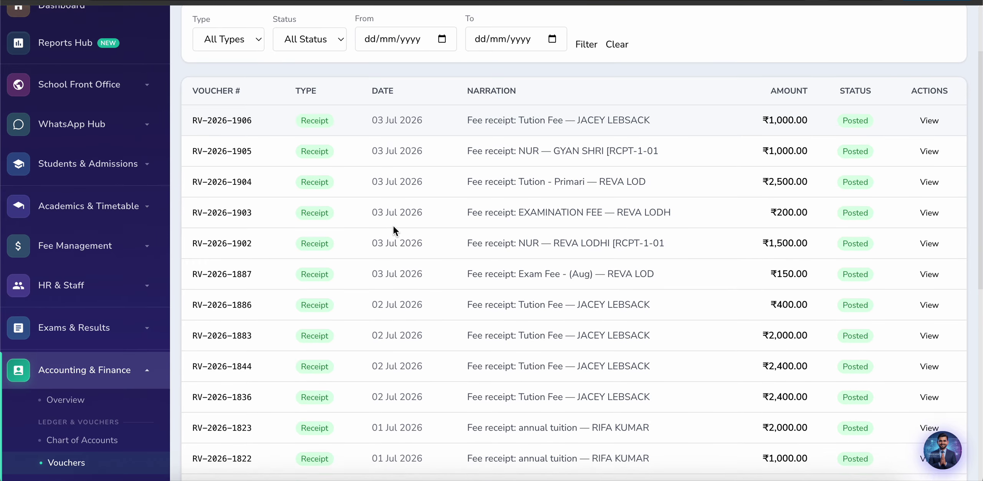
{"action": "scroll", "coordinate": [151, 299], "scroll_direction": "down", "scroll_amount": 4}
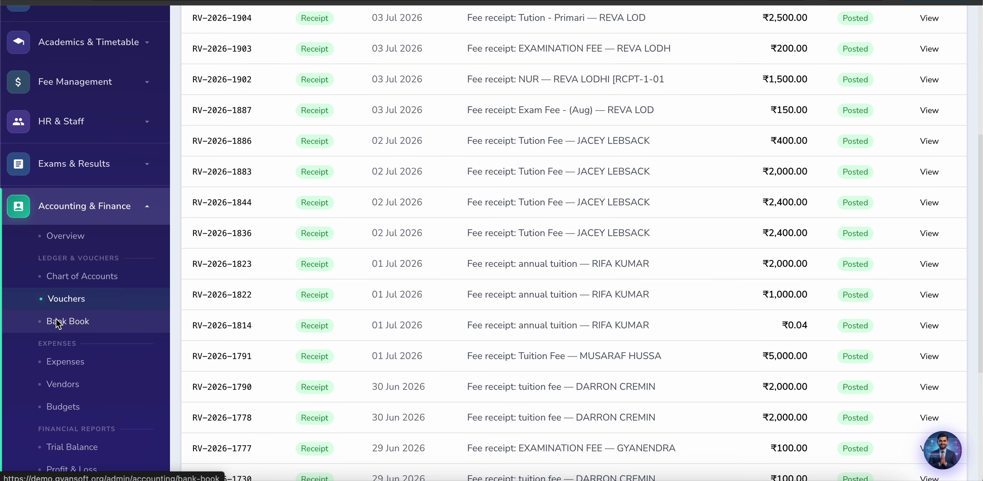
Step: Review the Bank Book's July fee receipts (₹18,550.04 closing) and expand School Operations
{"action": "left_click", "coordinate": [58, 321]}
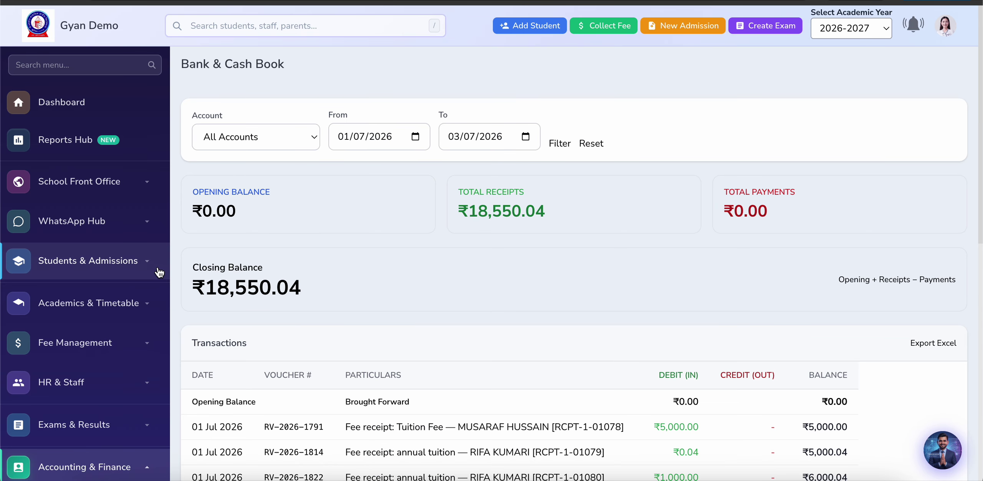
{"action": "scroll", "coordinate": [296, 335], "scroll_direction": "down", "scroll_amount": 4}
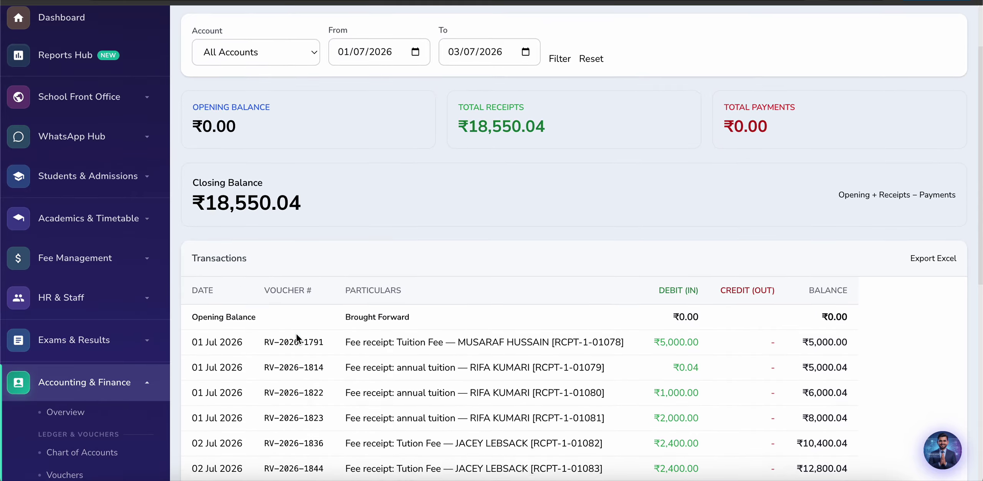
{"action": "scroll", "coordinate": [297, 334], "scroll_direction": "down", "scroll_amount": 6}
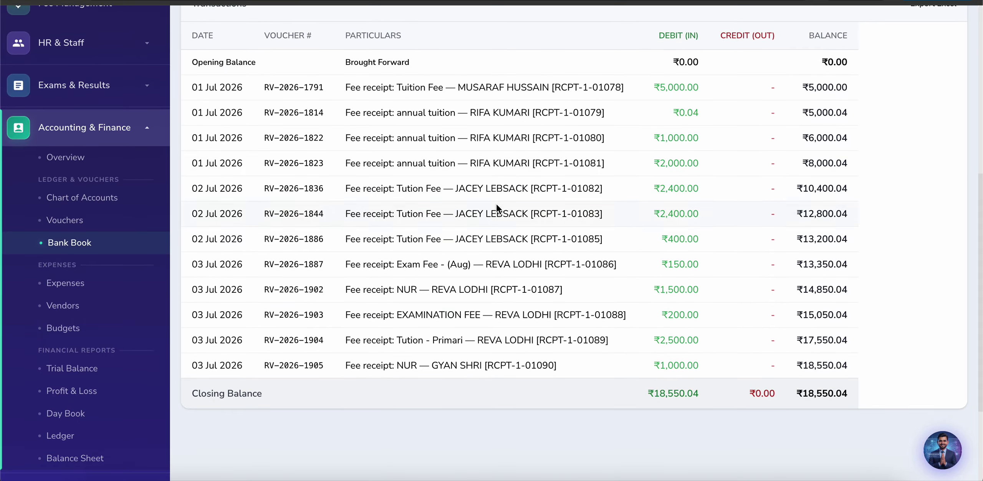
{"action": "scroll", "coordinate": [73, 378], "scroll_direction": "down", "scroll_amount": 3}
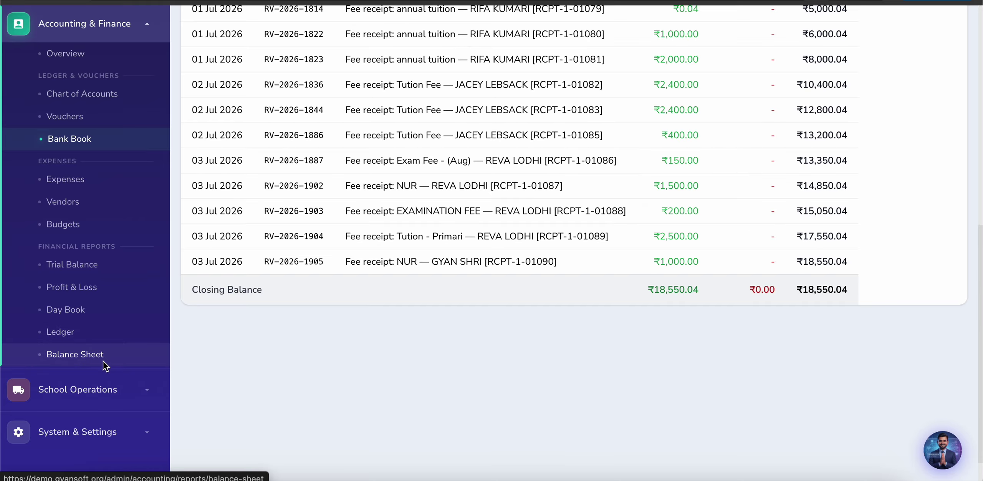
{"action": "scroll", "coordinate": [103, 361], "scroll_direction": "down", "scroll_amount": 2}
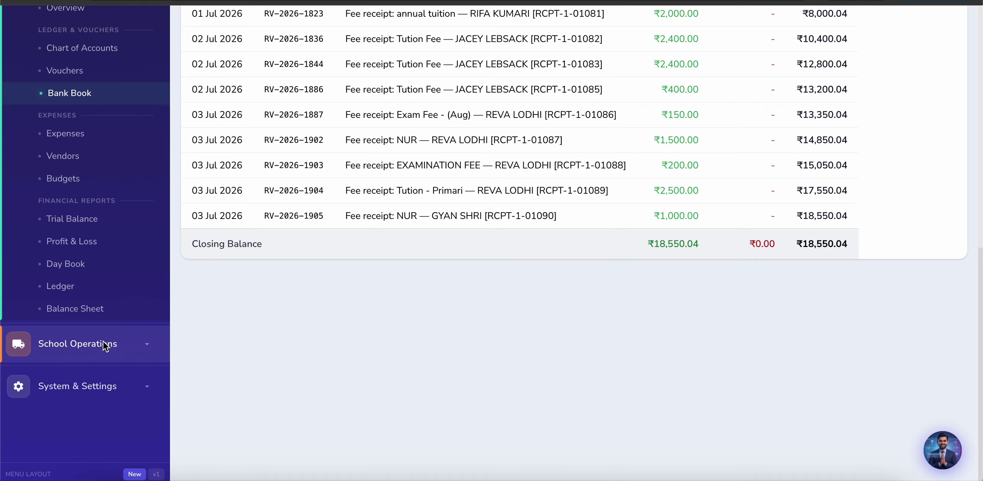
{"action": "left_click", "coordinate": [103, 341]}
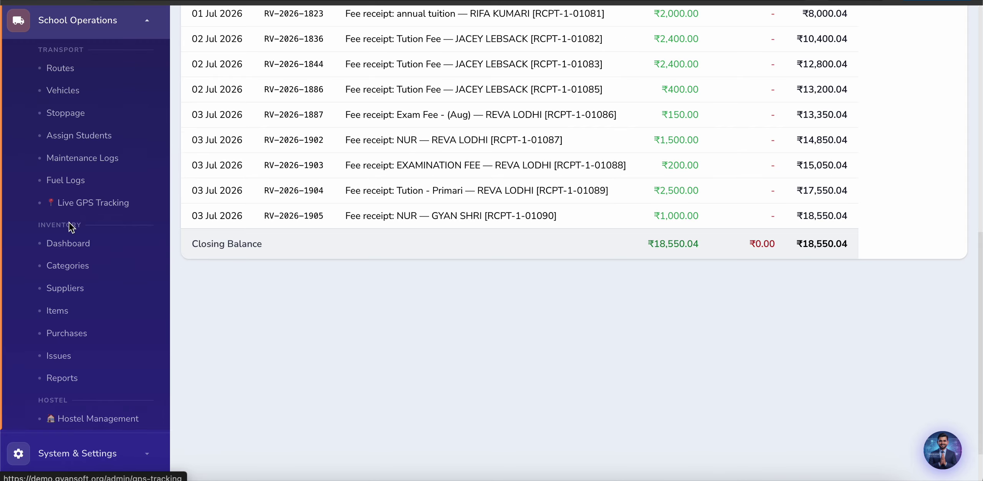
Step: Look over the transport Routes, Vehicles and Stoppages pages
{"action": "left_click", "coordinate": [72, 72]}
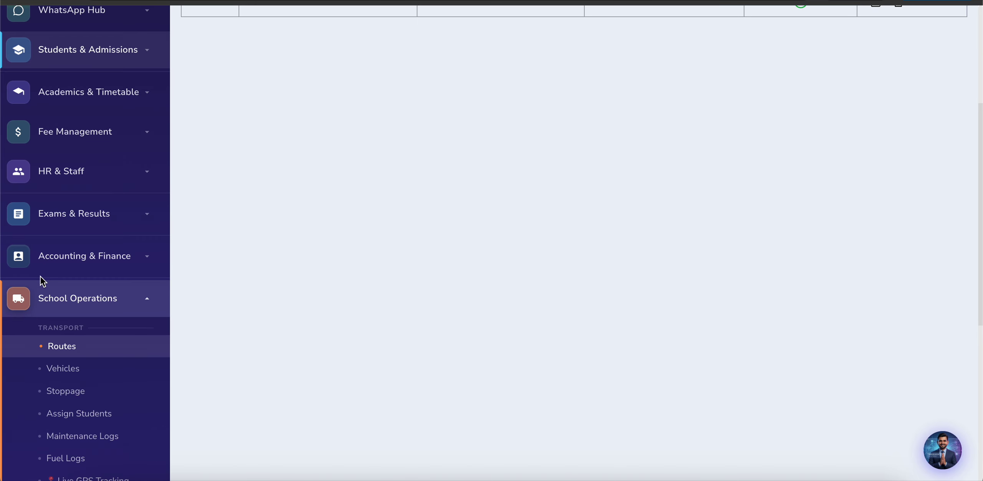
{"action": "left_click", "coordinate": [68, 230]}
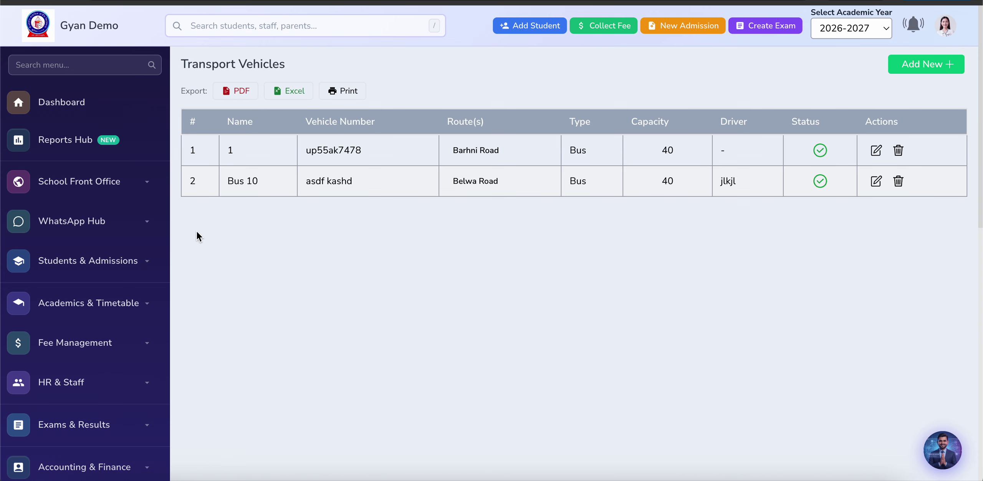
{"action": "left_click", "coordinate": [62, 351]}
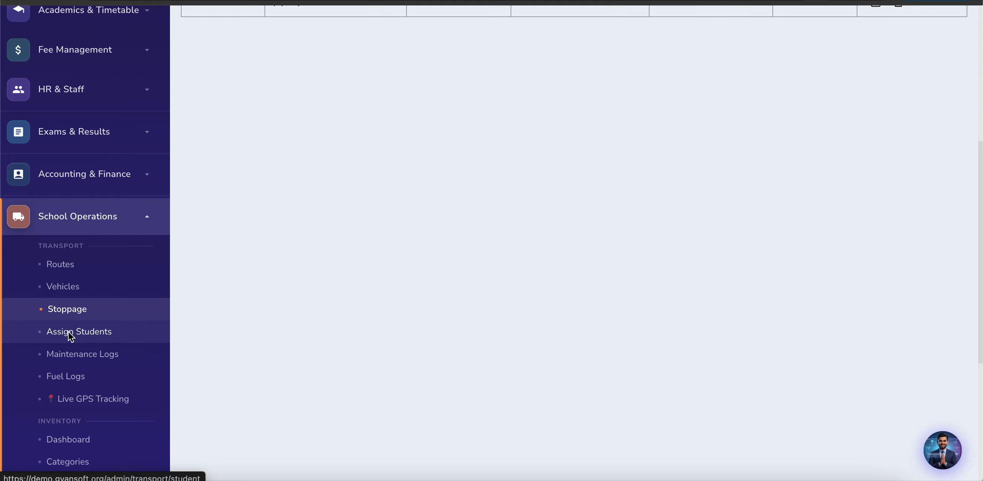
Step: Link the first unassigned student to route Belwa Road, stoppage pipra pathan and Bus 10
{"action": "left_click", "coordinate": [70, 332]}
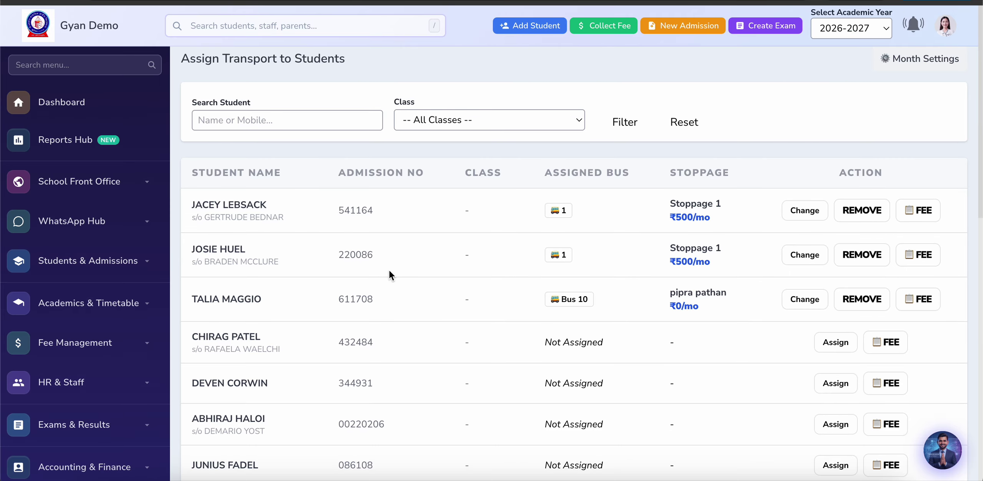
{"action": "scroll", "coordinate": [421, 309], "scroll_direction": "down", "scroll_amount": 3}
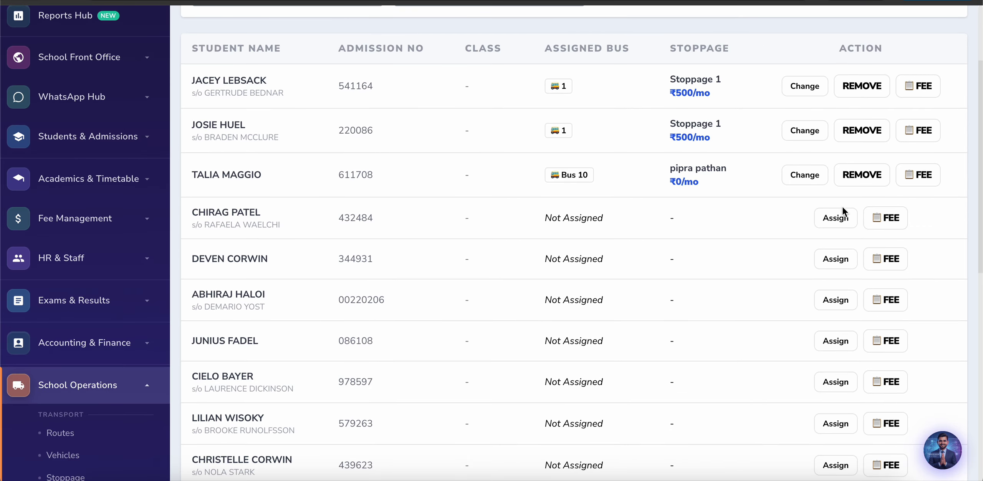
{"action": "left_click", "coordinate": [837, 220]}
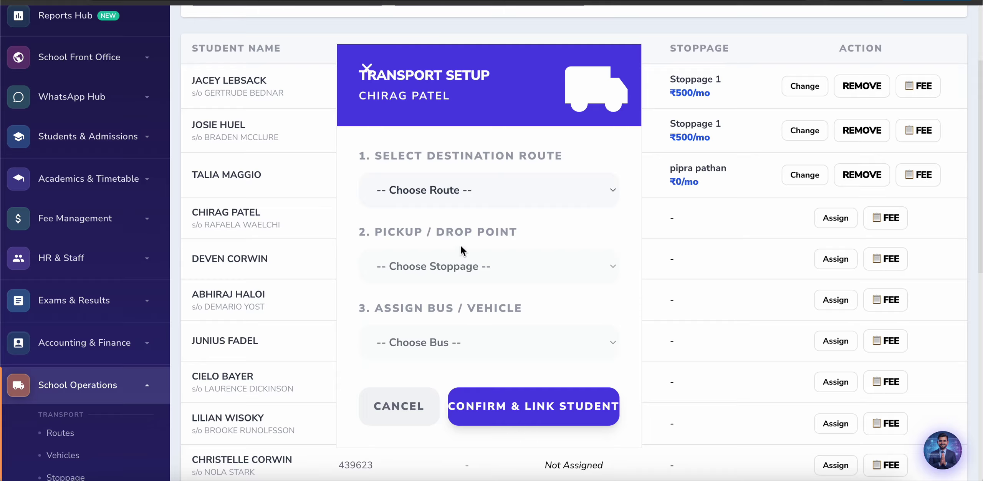
{"action": "left_click", "coordinate": [465, 187]}
{"action": "left_click", "coordinate": [453, 210]}
{"action": "left_click", "coordinate": [445, 267]}
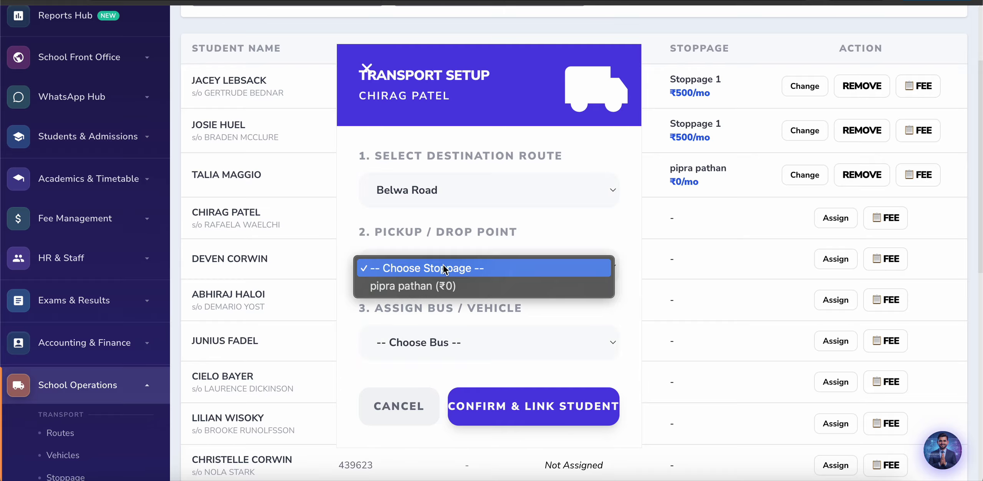
{"action": "left_click", "coordinate": [439, 286]}
{"action": "left_click", "coordinate": [438, 343]}
{"action": "left_click", "coordinate": [435, 361]}
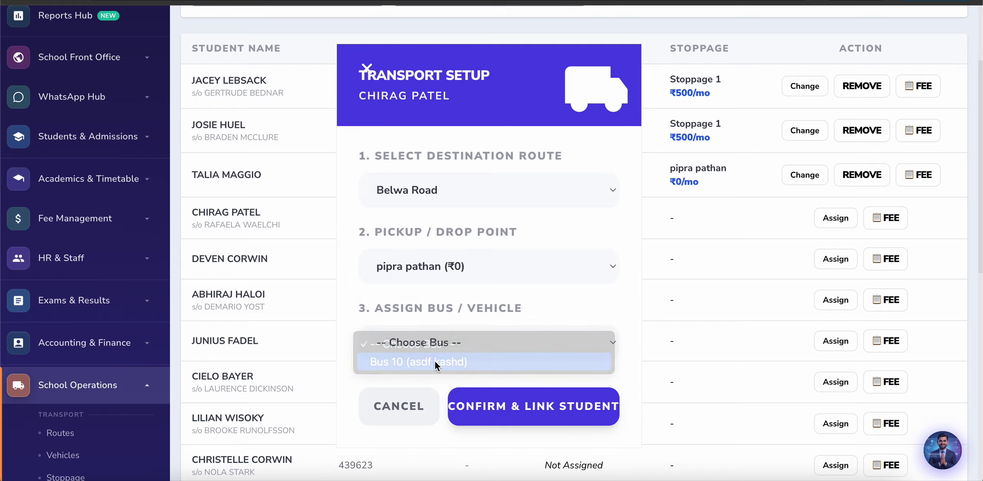
{"action": "left_click", "coordinate": [517, 415]}
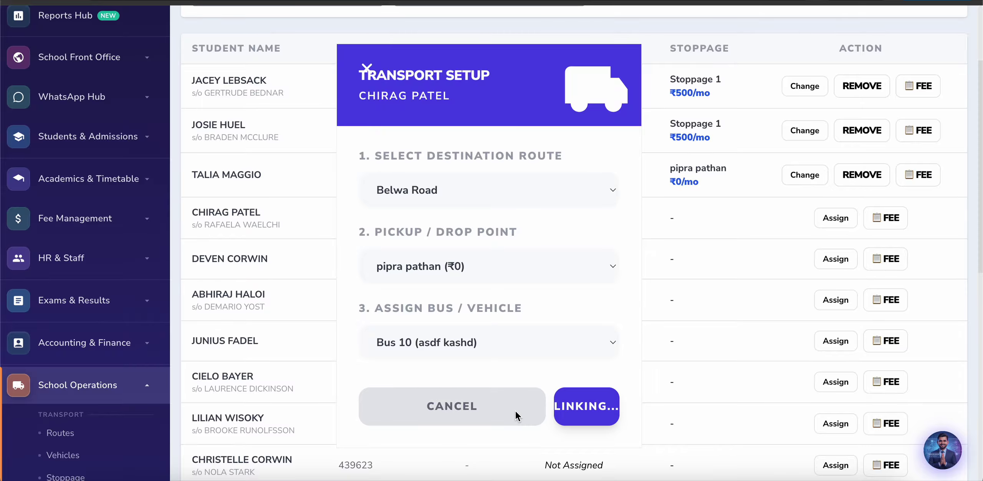
{"action": "left_click", "coordinate": [609, 75]}
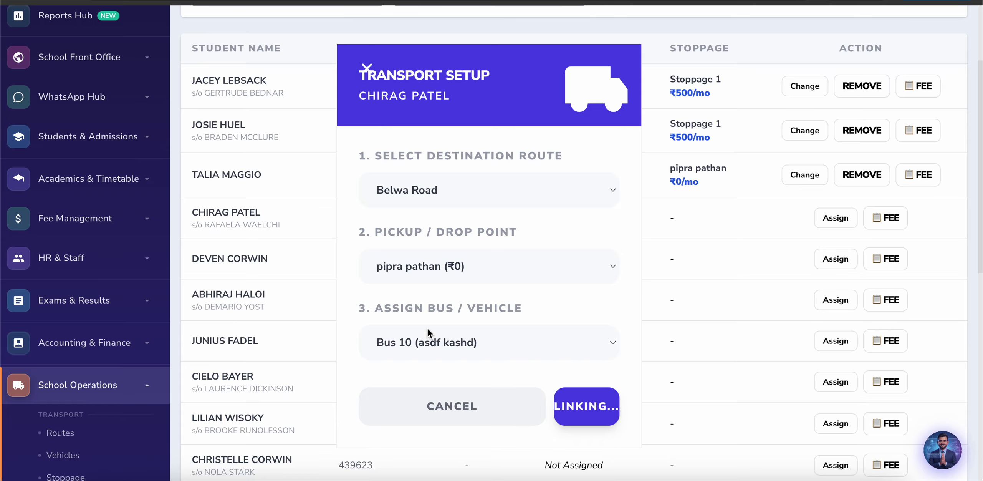
{"action": "scroll", "coordinate": [375, 326], "scroll_direction": "down", "scroll_amount": 5}
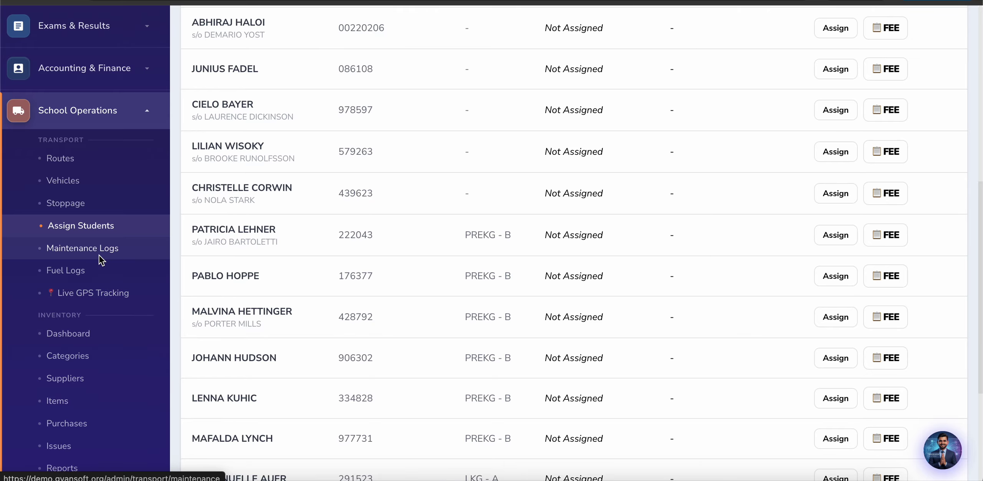
Step: Open Vehicle Maintenance Logs and view the Add New entry form
{"action": "left_click", "coordinate": [100, 258]}
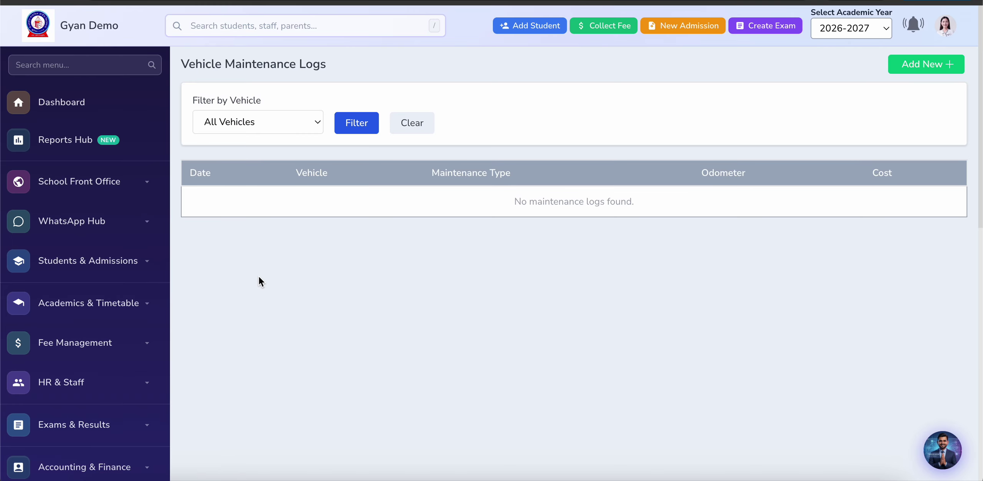
{"action": "left_click", "coordinate": [900, 67]}
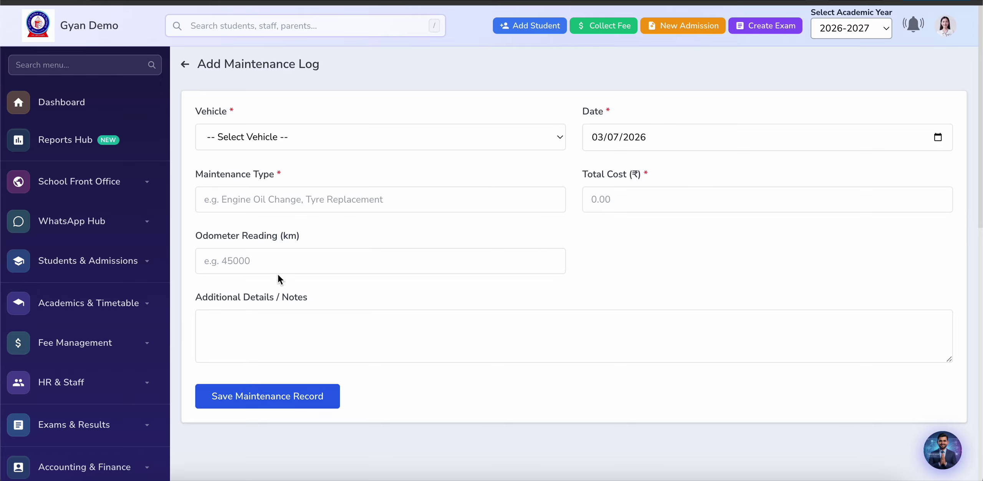
{"action": "scroll", "coordinate": [356, 345], "scroll_direction": "down", "scroll_amount": 10}
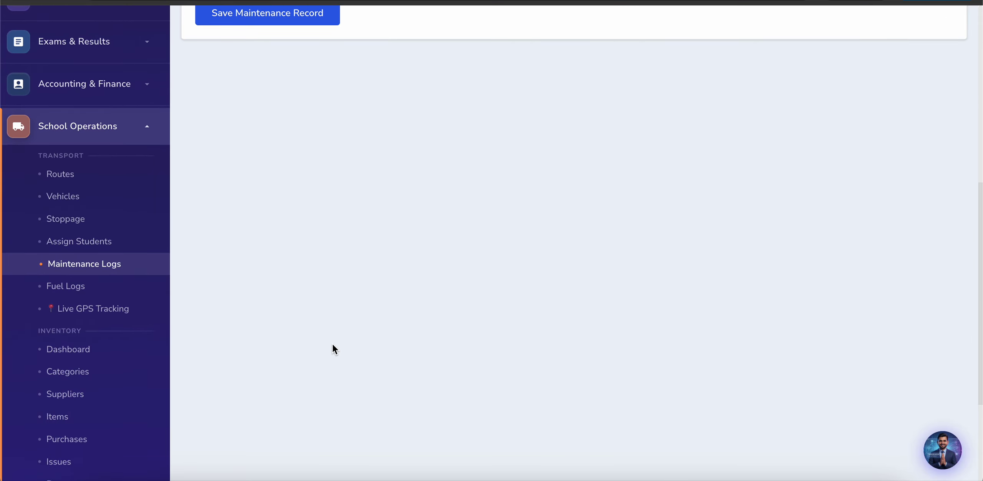
Step: Go to Vehicle Fuel Logs, which has no entries recorded yet
{"action": "left_click", "coordinate": [65, 284]}
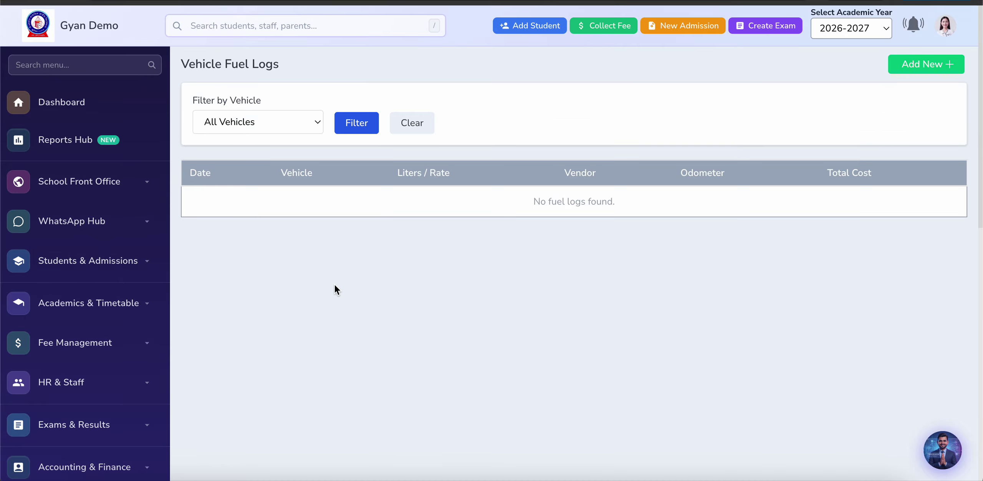
{"action": "scroll", "coordinate": [335, 286], "scroll_direction": "down", "scroll_amount": 6}
{"action": "scroll", "coordinate": [335, 285], "scroll_direction": "down", "scroll_amount": 3}
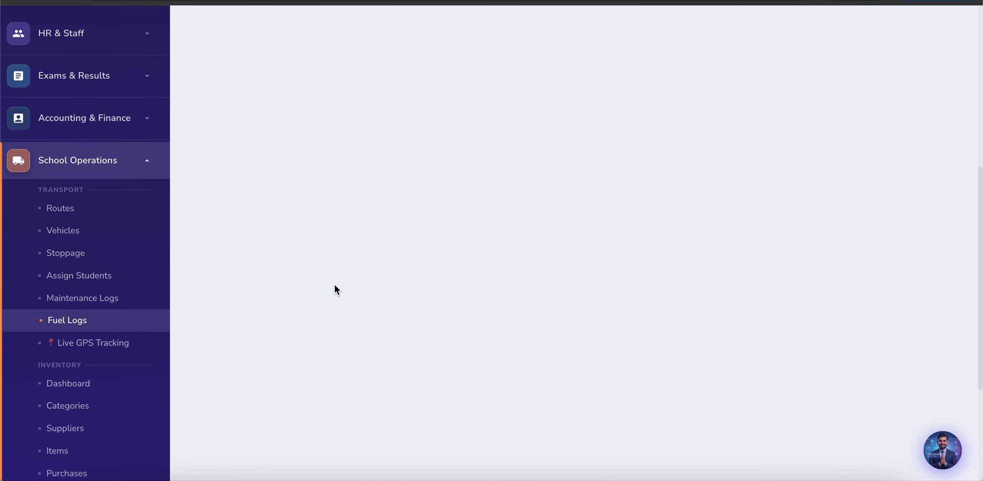
Step: Open Live GPS Tracking, zoom the map, and view the 5 offline tracked vehicles
{"action": "left_click", "coordinate": [88, 346]}
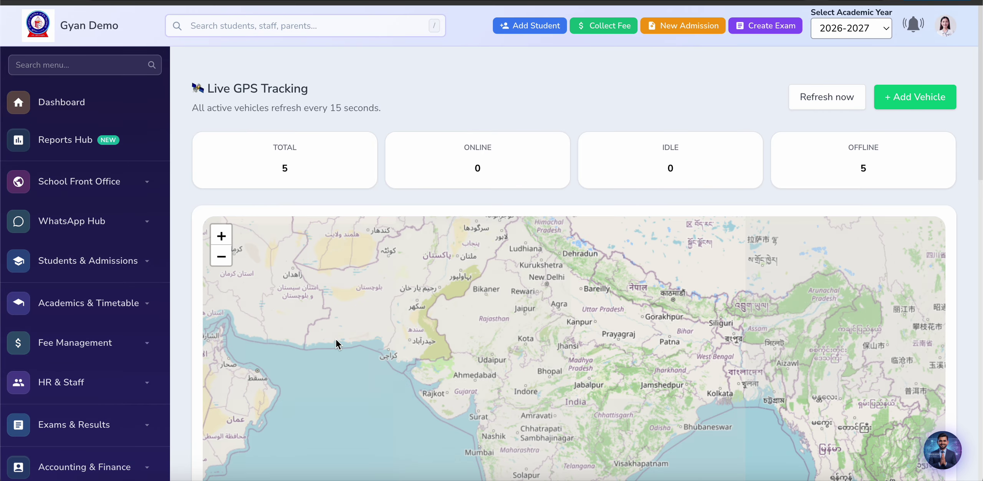
{"action": "scroll", "coordinate": [352, 358], "scroll_direction": "down", "scroll_amount": 3}
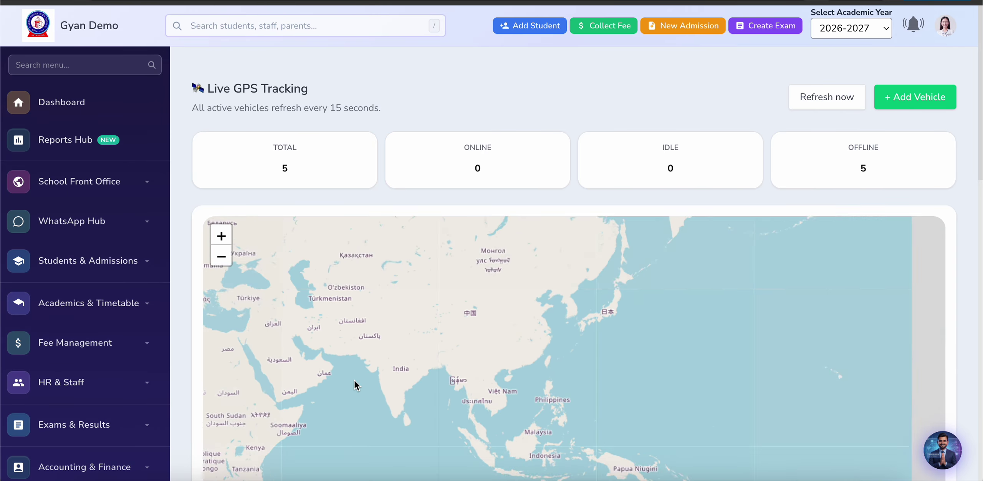
{"action": "scroll", "coordinate": [355, 382], "scroll_direction": "down", "scroll_amount": 3}
{"action": "scroll", "coordinate": [355, 382], "scroll_direction": "up", "scroll_amount": 2}
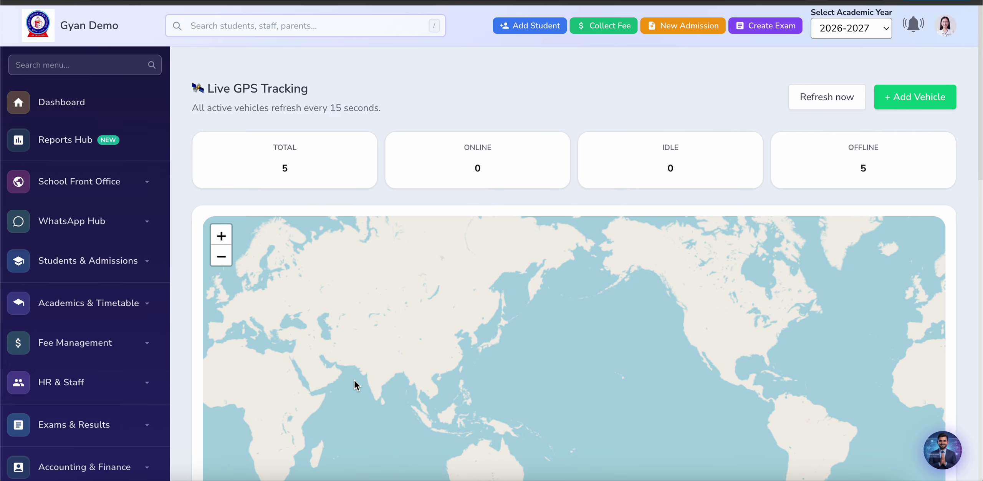
{"action": "scroll", "coordinate": [355, 384], "scroll_direction": "up", "scroll_amount": 3}
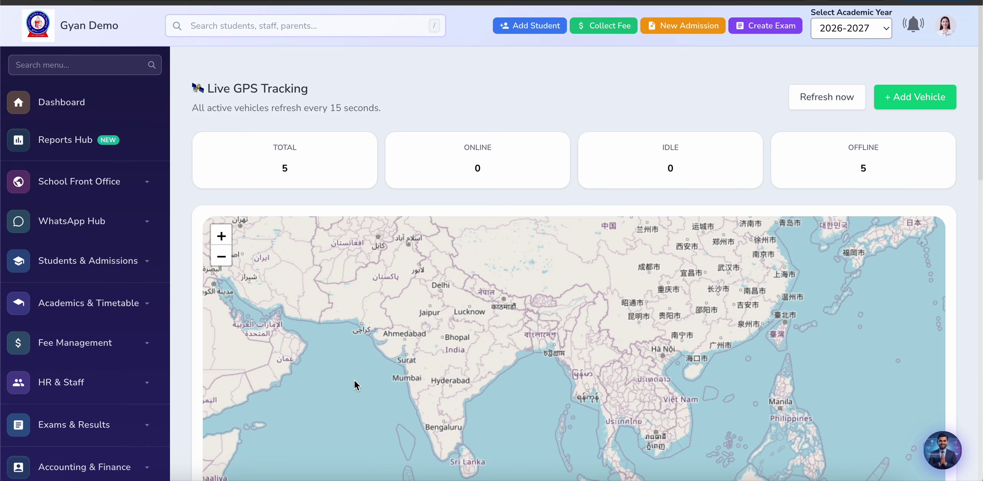
{"action": "scroll", "coordinate": [355, 385], "scroll_direction": "up", "scroll_amount": 1}
{"action": "scroll", "coordinate": [526, 336], "scroll_direction": "up", "scroll_amount": 1}
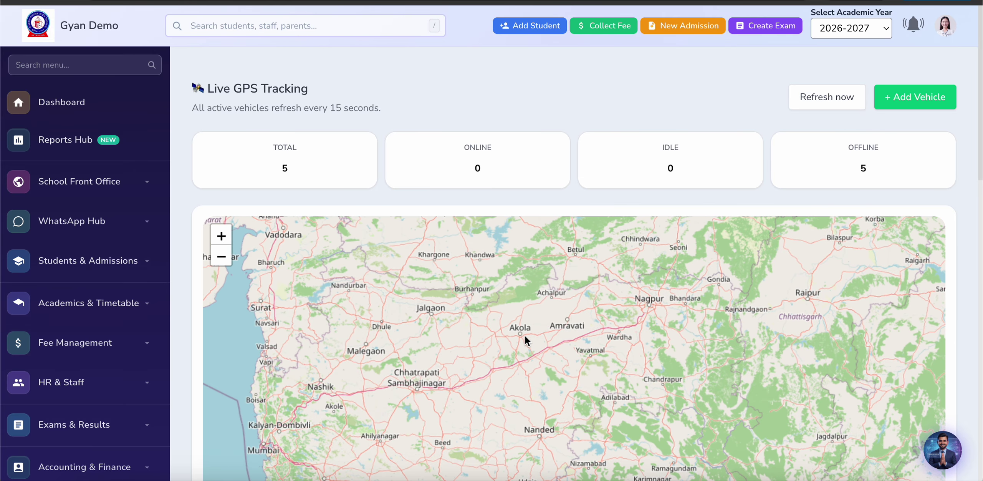
{"action": "scroll", "coordinate": [525, 336], "scroll_direction": "down", "scroll_amount": 1}
{"action": "scroll", "coordinate": [525, 335], "scroll_direction": "down", "scroll_amount": 1}
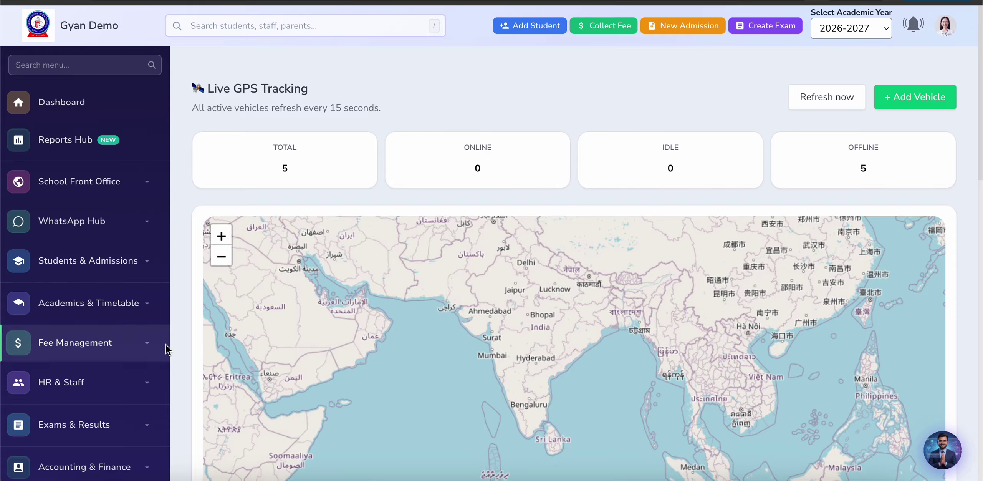
{"action": "scroll", "coordinate": [185, 365], "scroll_direction": "down", "scroll_amount": 5}
{"action": "scroll", "coordinate": [185, 365], "scroll_direction": "down", "scroll_amount": 8}
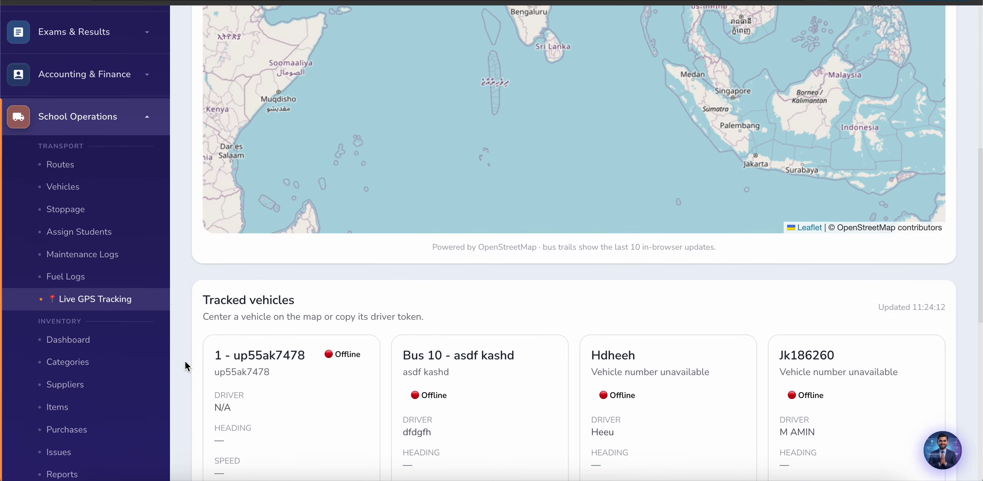
{"action": "scroll", "coordinate": [173, 363], "scroll_direction": "down", "scroll_amount": 1}
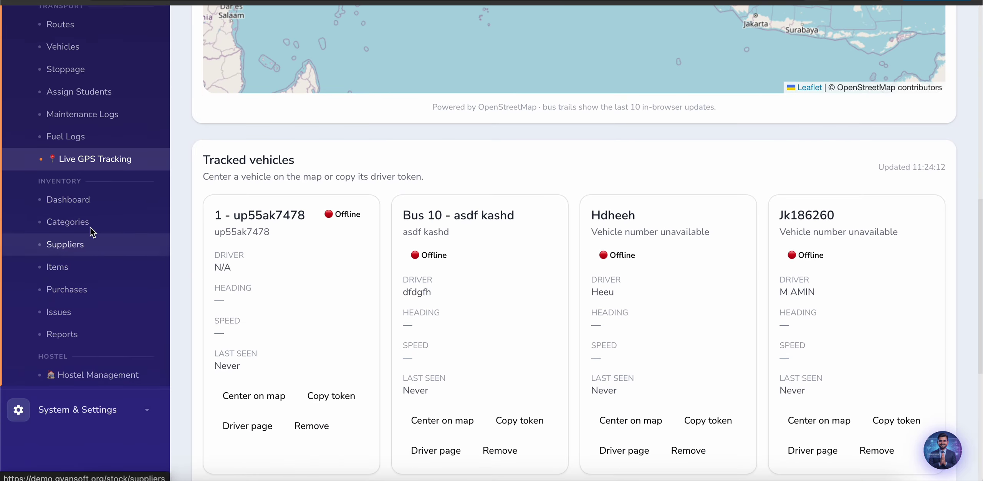
{"action": "left_click", "coordinate": [77, 203]}
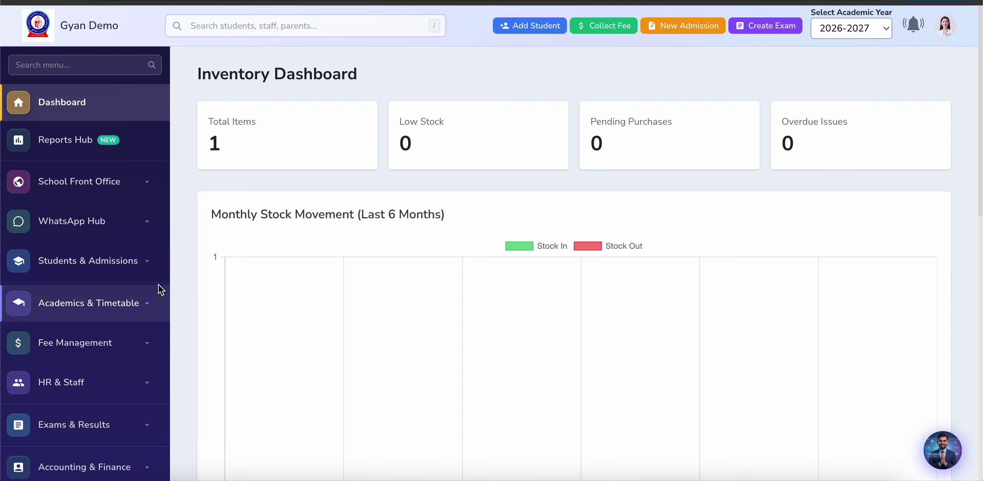
{"action": "scroll", "coordinate": [173, 312], "scroll_direction": "down", "scroll_amount": 3}
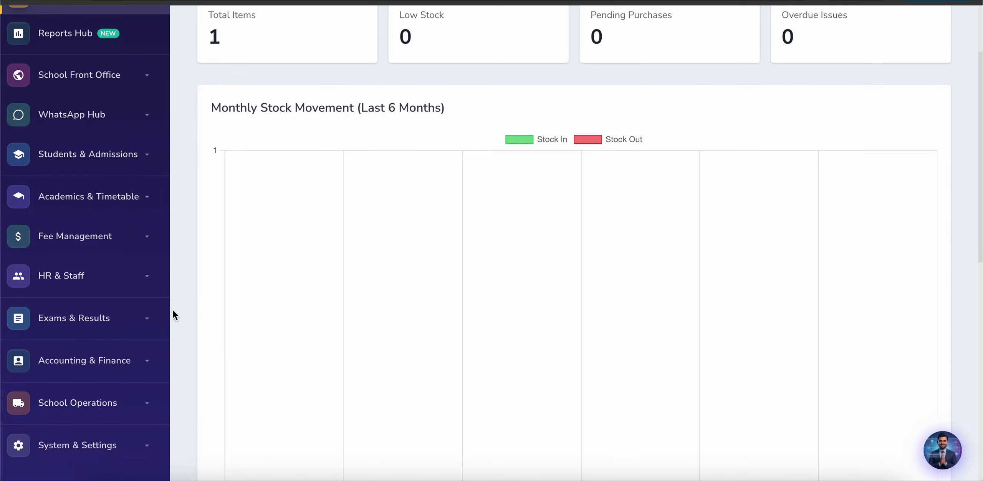
{"action": "scroll", "coordinate": [173, 311], "scroll_direction": "down", "scroll_amount": 4}
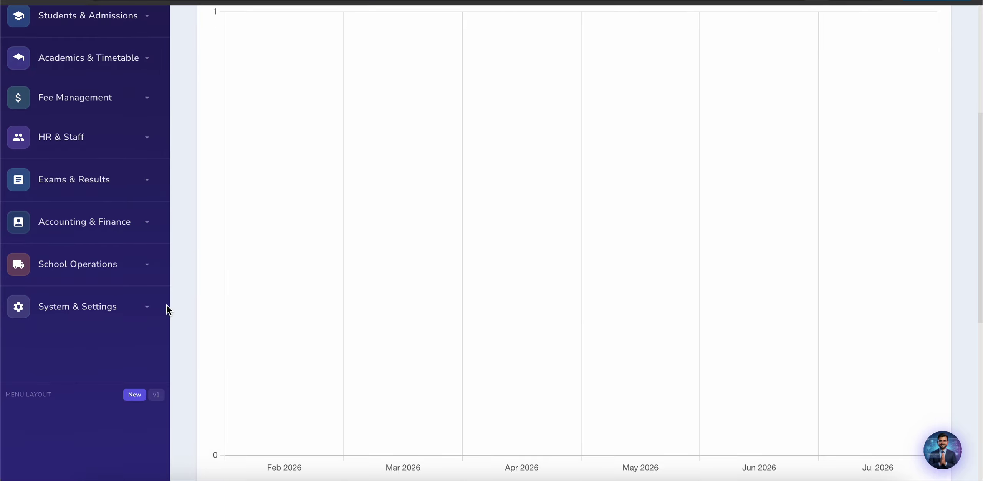
{"action": "left_click", "coordinate": [98, 271]}
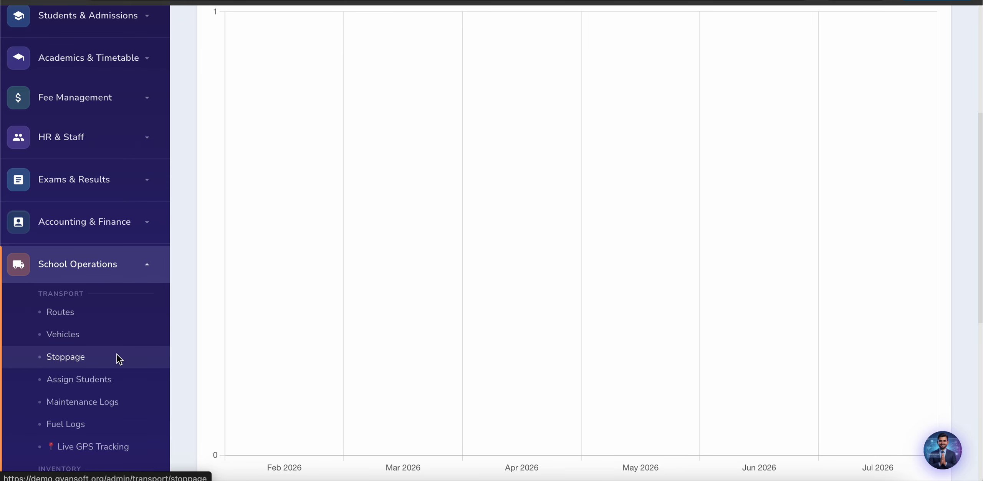
{"action": "scroll", "coordinate": [116, 354], "scroll_direction": "down", "scroll_amount": 4}
{"action": "scroll", "coordinate": [117, 354], "scroll_direction": "down", "scroll_amount": 2}
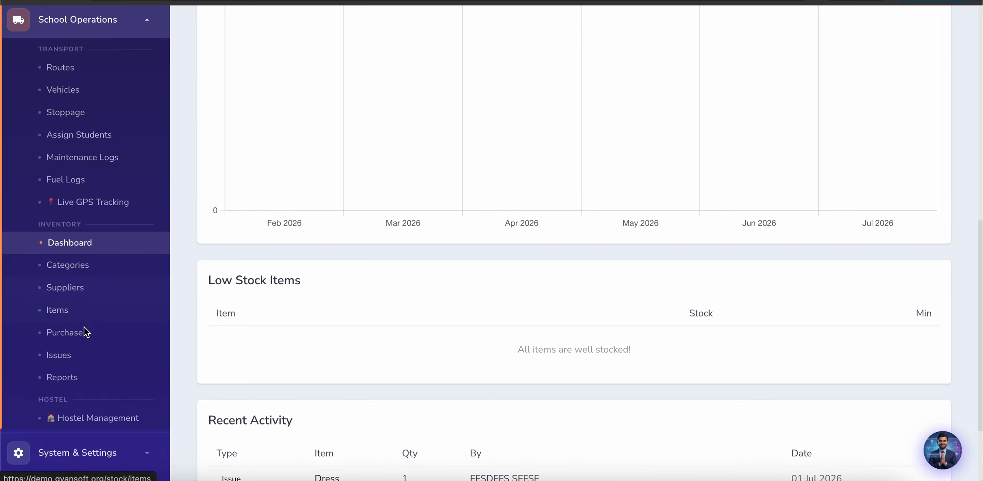
{"action": "scroll", "coordinate": [87, 356], "scroll_direction": "down", "scroll_amount": 1}
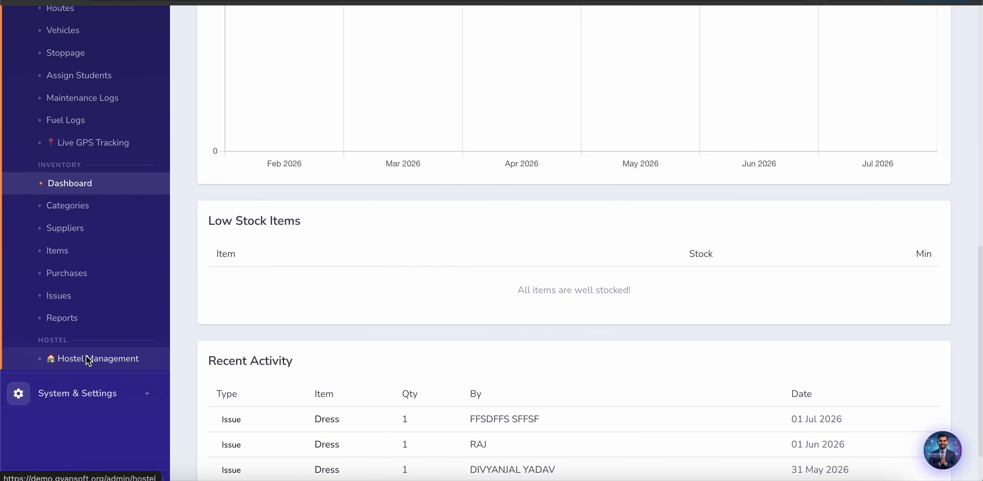
Step: Start a new hostel in Hostel Management named 'Boys Hostel' with gender Boys
{"action": "left_click", "coordinate": [89, 359]}
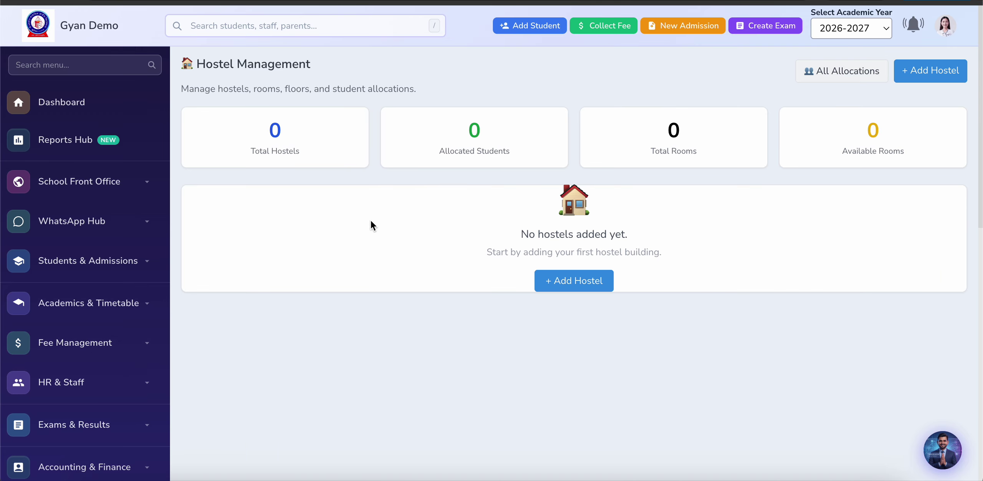
{"action": "left_click", "coordinate": [553, 281]}
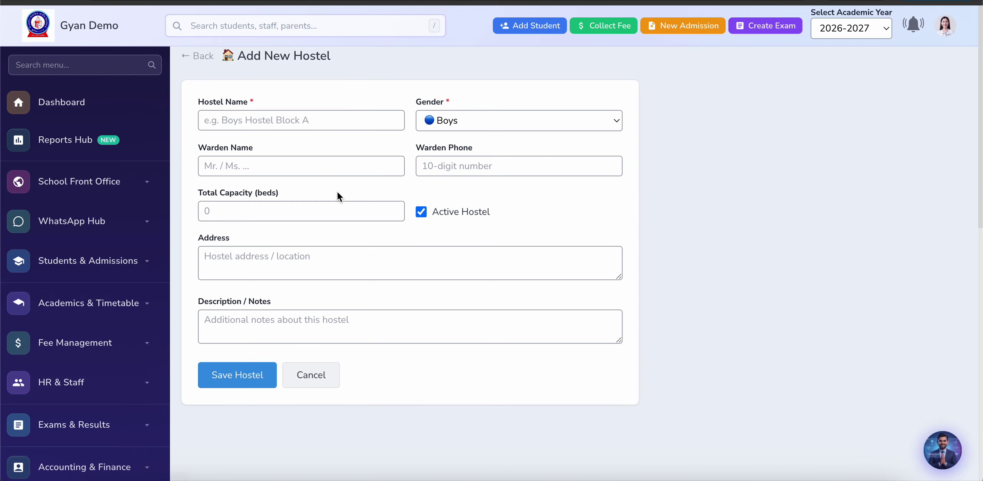
{"action": "left_click", "coordinate": [269, 120]}
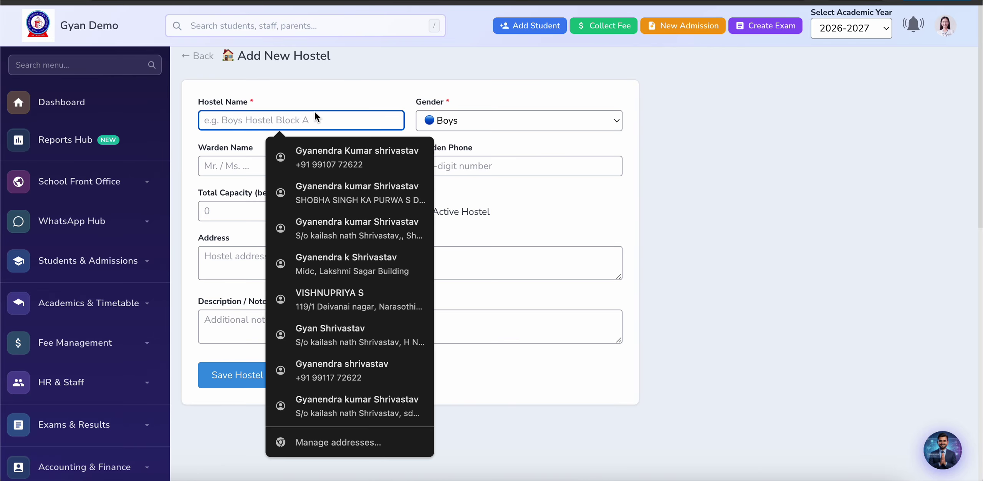
{"action": "left_click", "coordinate": [356, 89]}
{"action": "left_click", "coordinate": [457, 121]}
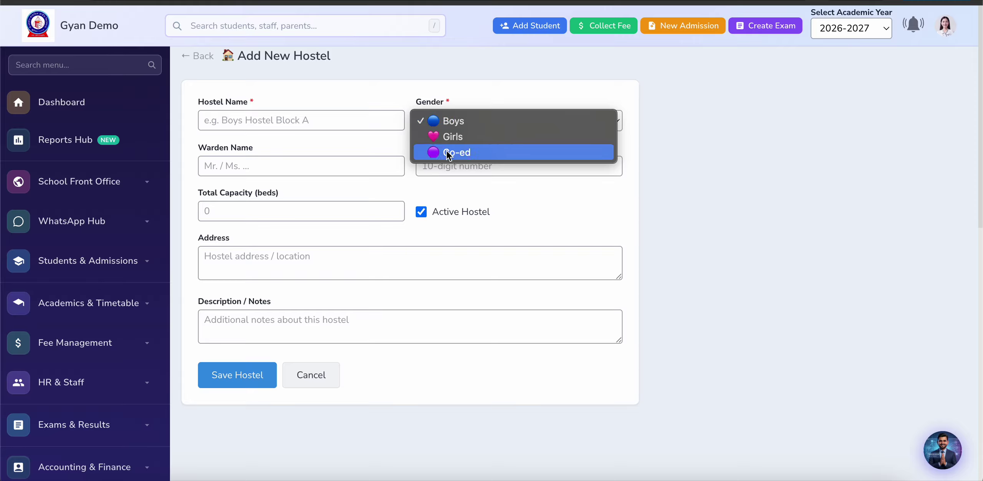
{"action": "left_click", "coordinate": [439, 196]}
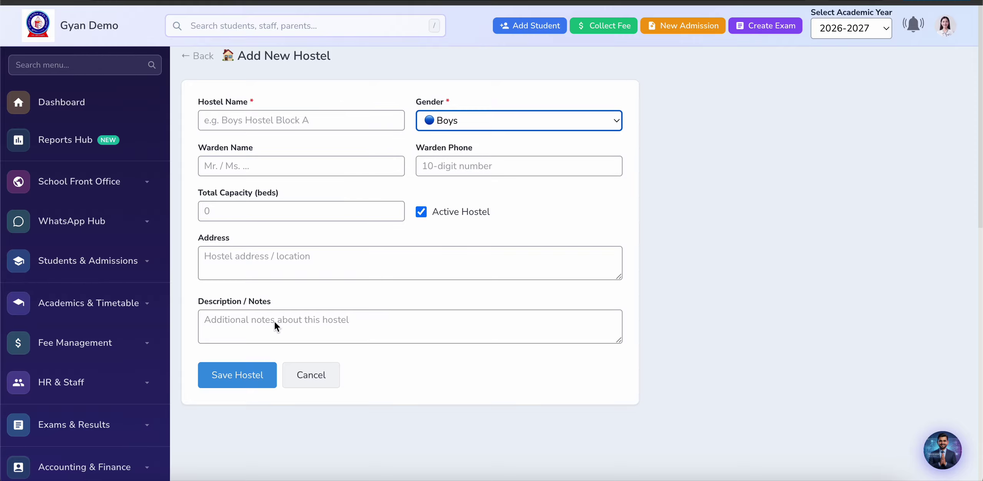
{"action": "left_click", "coordinate": [299, 119]}
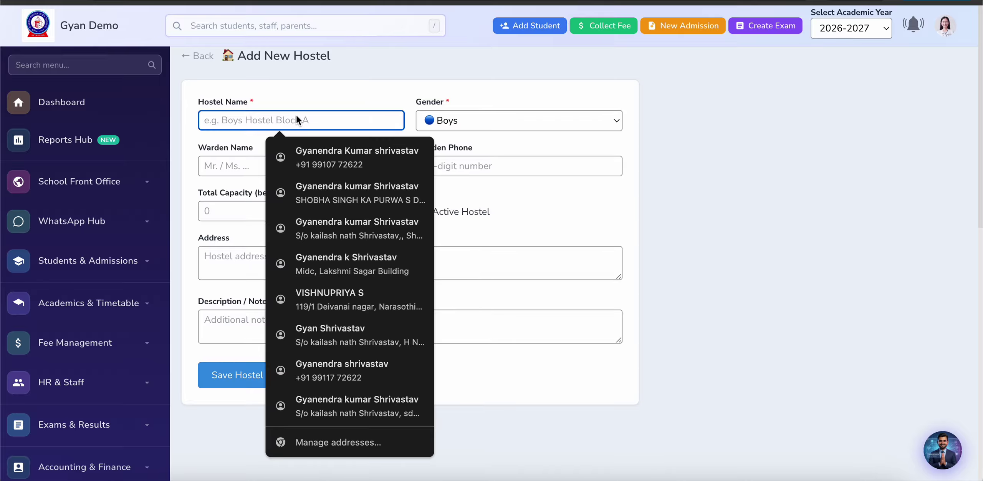
{"action": "type", "text": "Boy"}
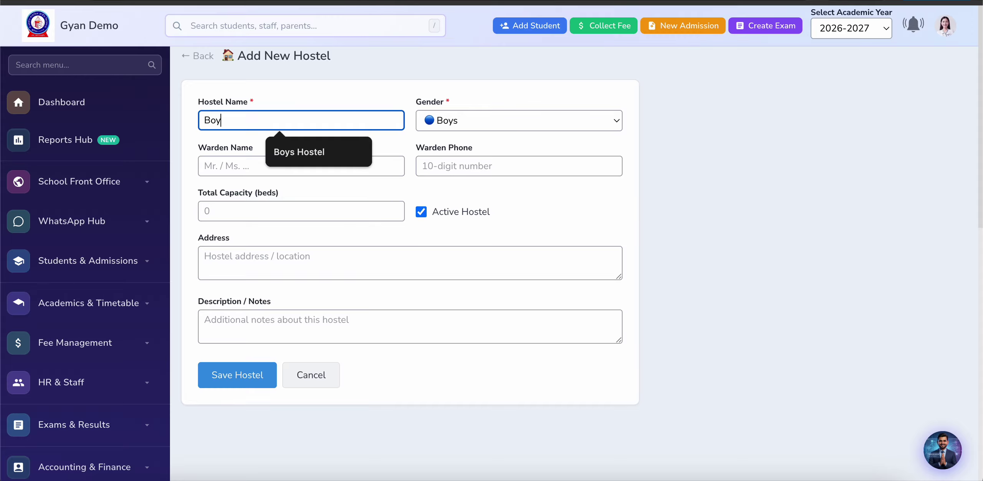
{"action": "type", "text": "s Hostel"}
{"action": "left_click", "coordinate": [323, 153]}
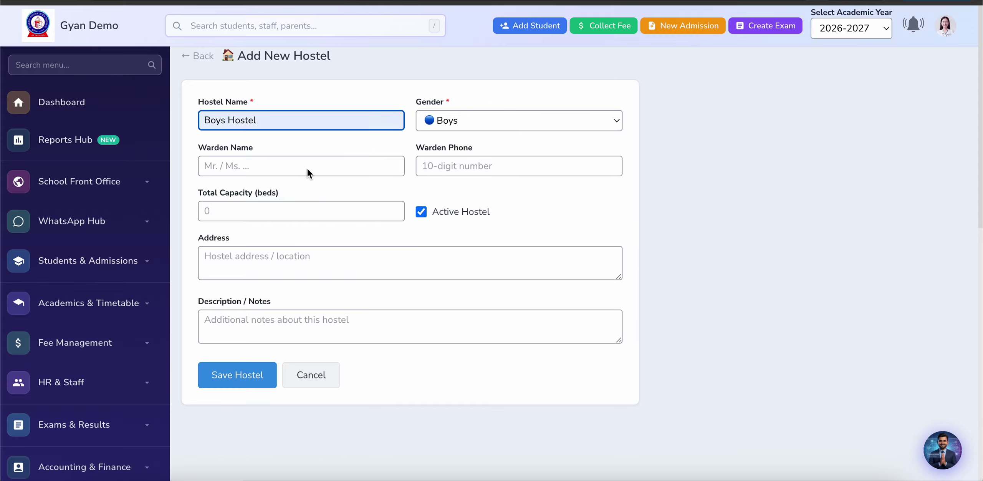
Step: Enter the warden's name, phone and the hostel address, set capacity 10, and save
{"action": "left_click", "coordinate": [283, 166]}
{"action": "left_click", "coordinate": [295, 200]}
{"action": "left_click", "coordinate": [457, 174]}
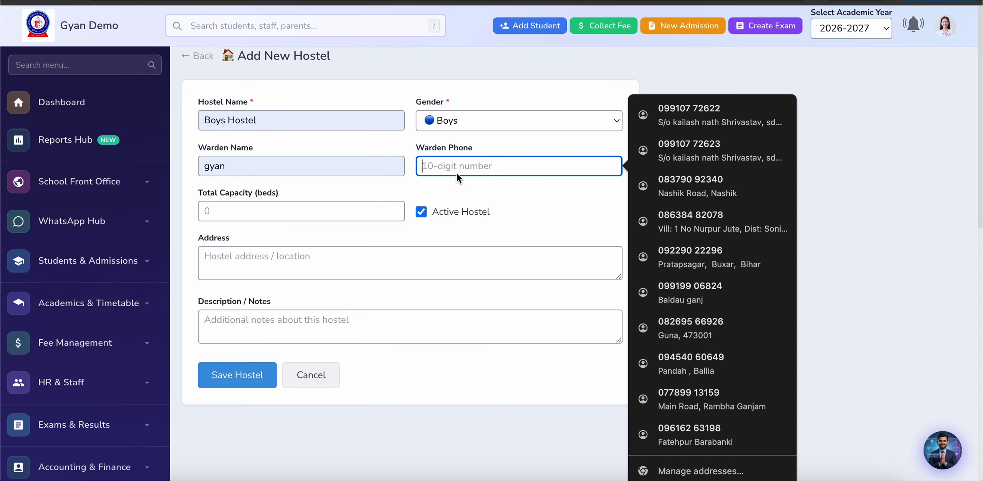
{"action": "left_click", "coordinate": [741, 115]}
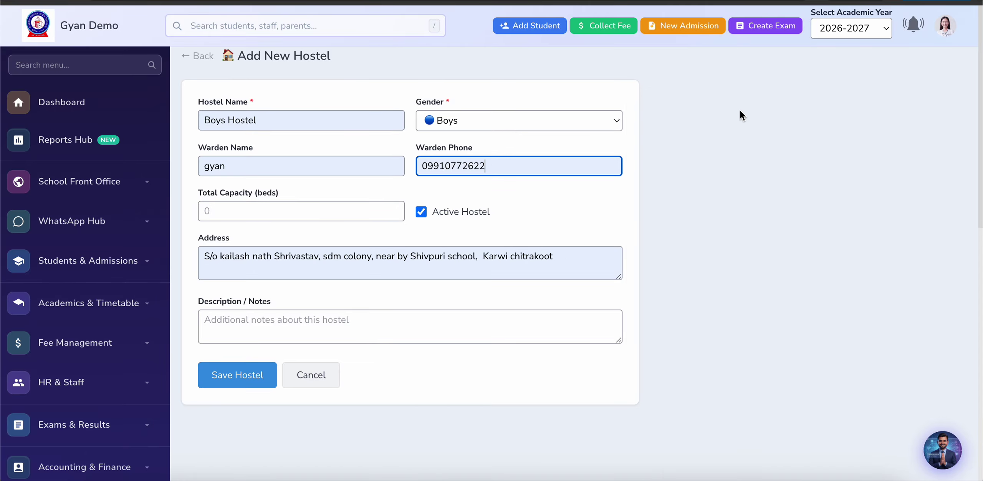
{"action": "left_click", "coordinate": [429, 164]}
{"action": "key", "text": "BackSpace"}
{"action": "left_click", "coordinate": [489, 166]}
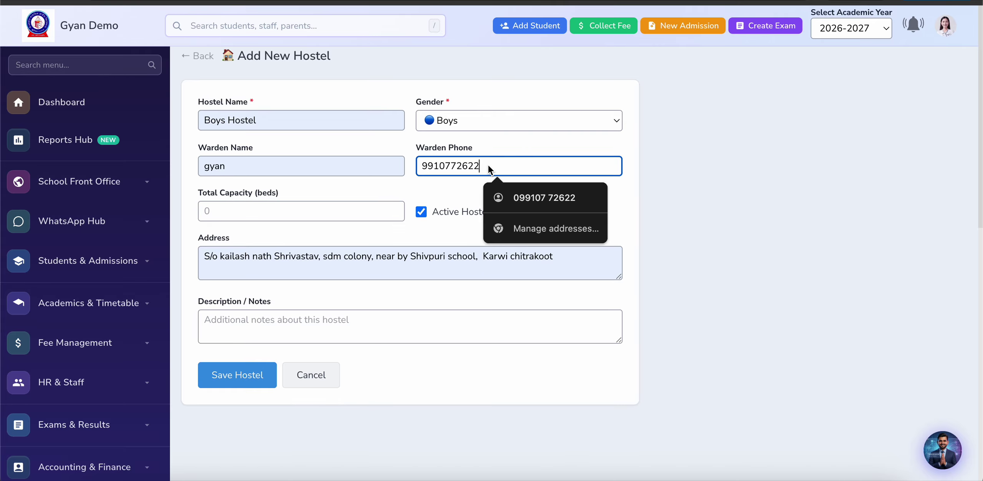
{"action": "key", "text": "BackSpace"}
{"action": "type", "text": "1"}
{"action": "left_click", "coordinate": [252, 211]}
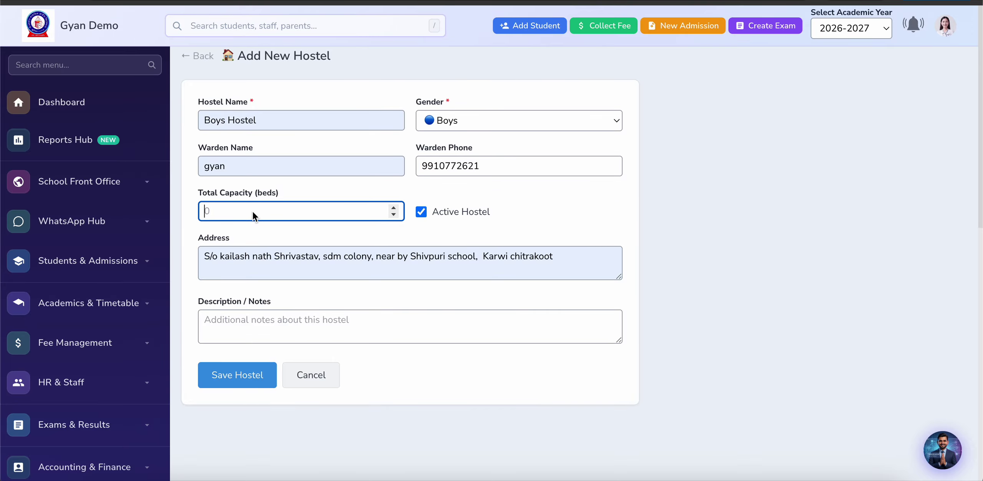
{"action": "type", "text": "10"}
{"action": "left_click", "coordinate": [230, 371]}
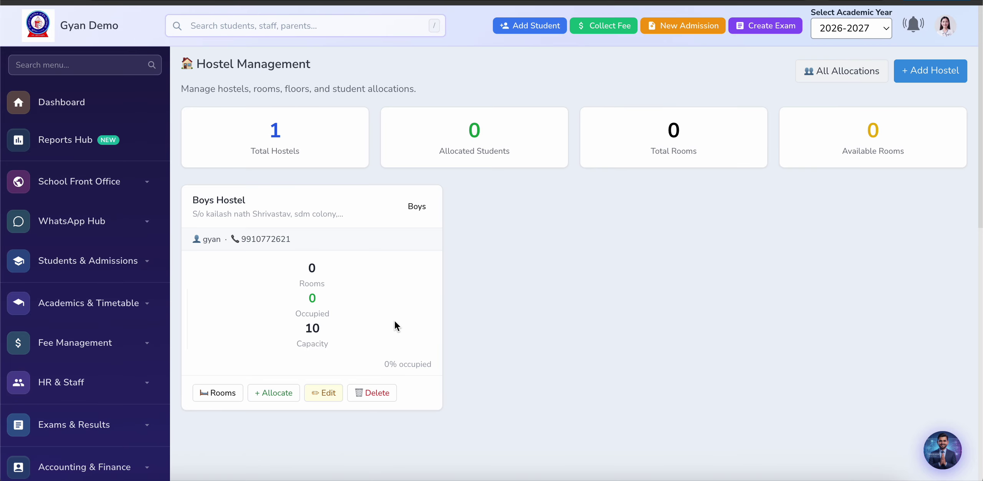
Step: Open the Boys Hostel Rooms page and review the empty Floors and Add Room forms
{"action": "scroll", "coordinate": [678, 211], "scroll_direction": "down", "scroll_amount": 1}
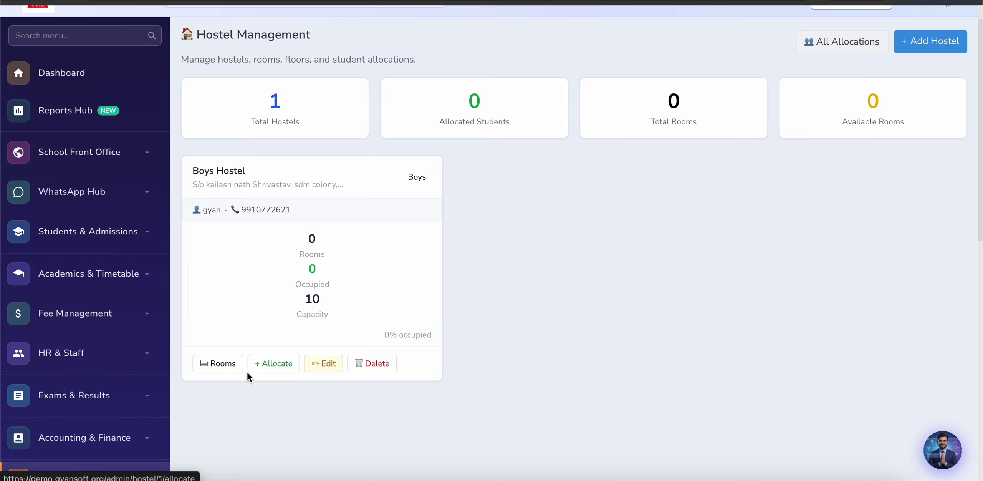
{"action": "left_click", "coordinate": [216, 368]}
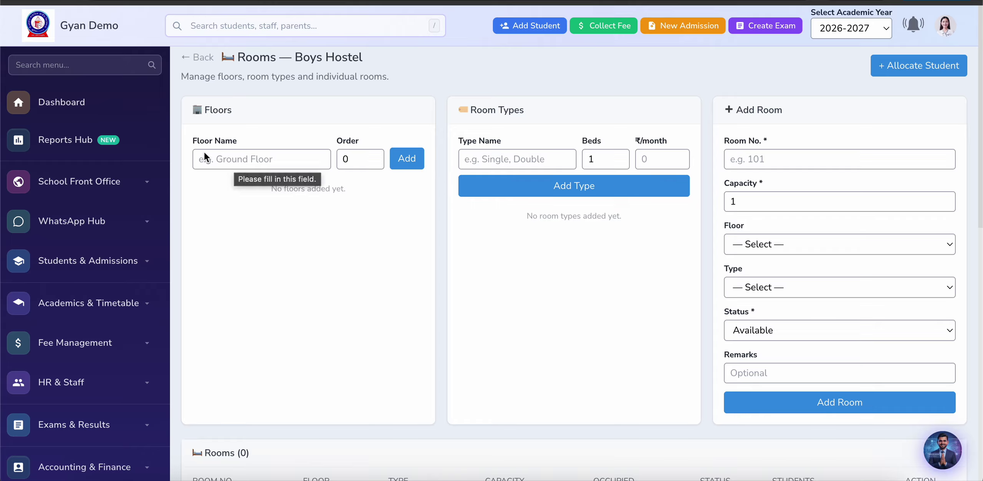
{"action": "left_click", "coordinate": [235, 164]}
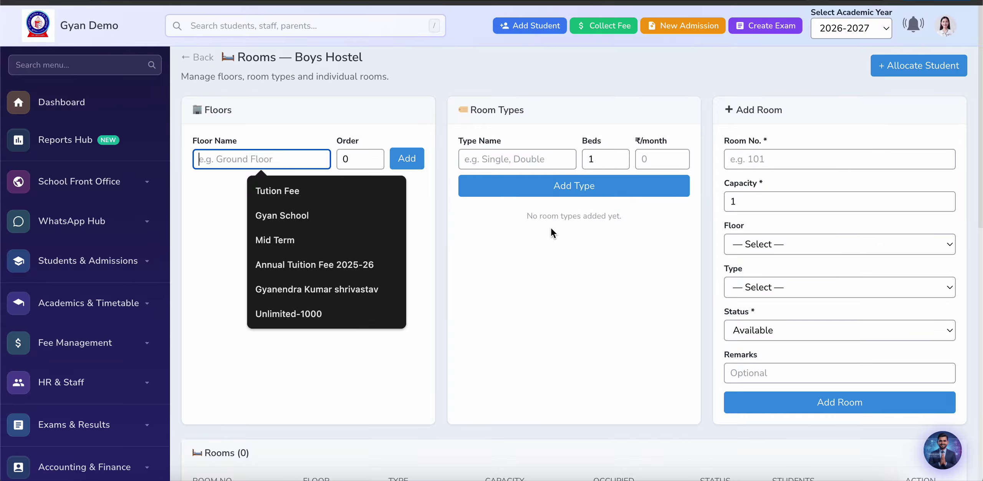
{"action": "scroll", "coordinate": [551, 228], "scroll_direction": "down", "scroll_amount": 1}
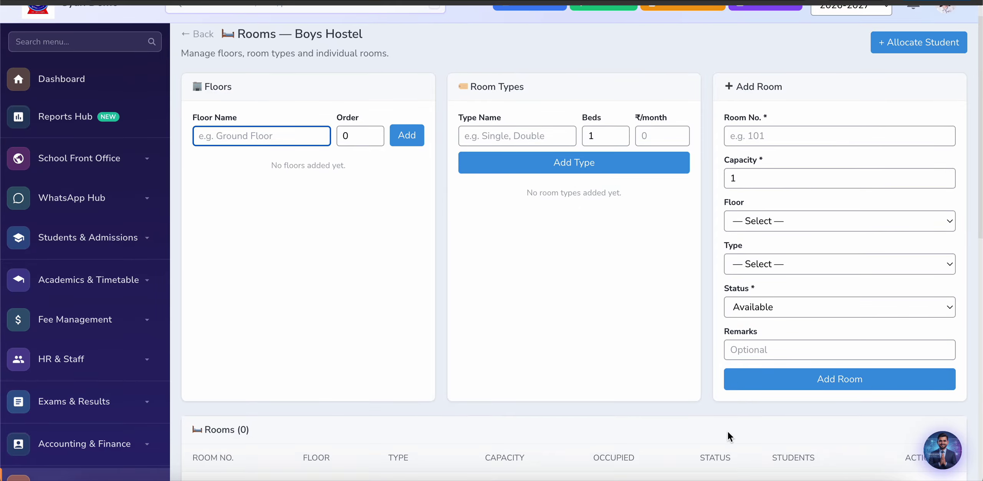
{"action": "scroll", "coordinate": [698, 377], "scroll_direction": "down", "scroll_amount": 7}
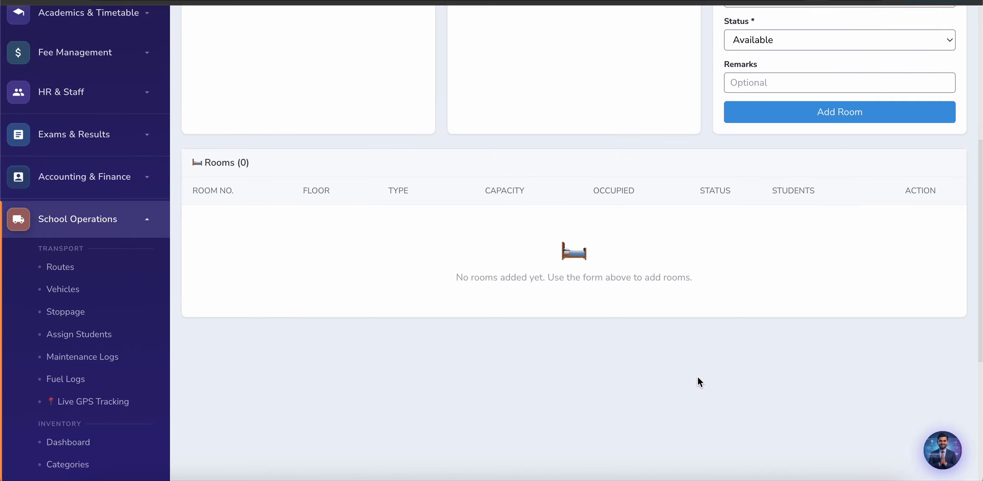
{"action": "scroll", "coordinate": [698, 377], "scroll_direction": "up", "scroll_amount": 2}
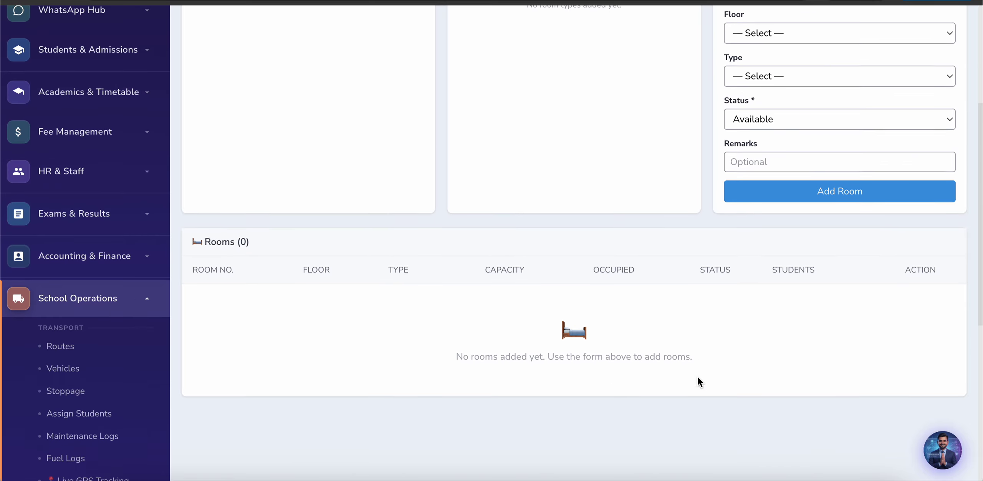
{"action": "scroll", "coordinate": [698, 377], "scroll_direction": "down", "scroll_amount": 9}
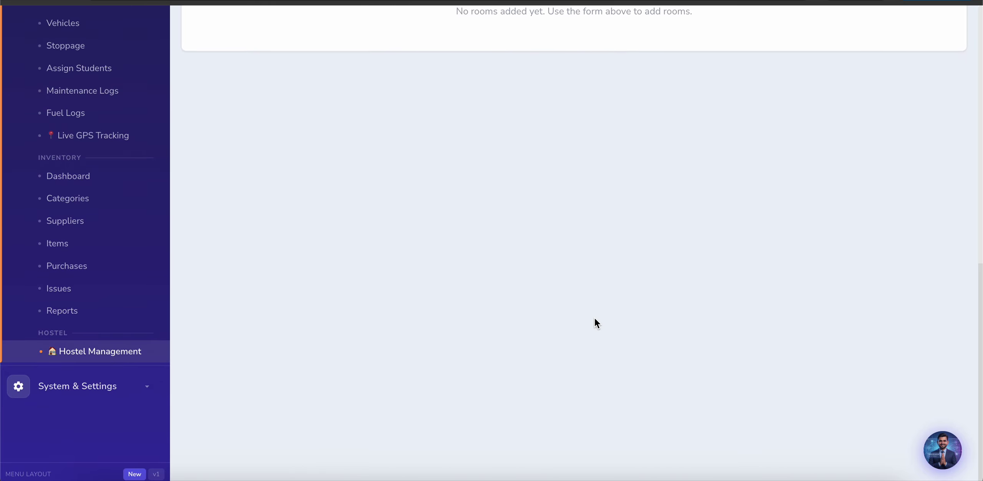
{"action": "scroll", "coordinate": [451, 274], "scroll_direction": "up", "scroll_amount": 13}
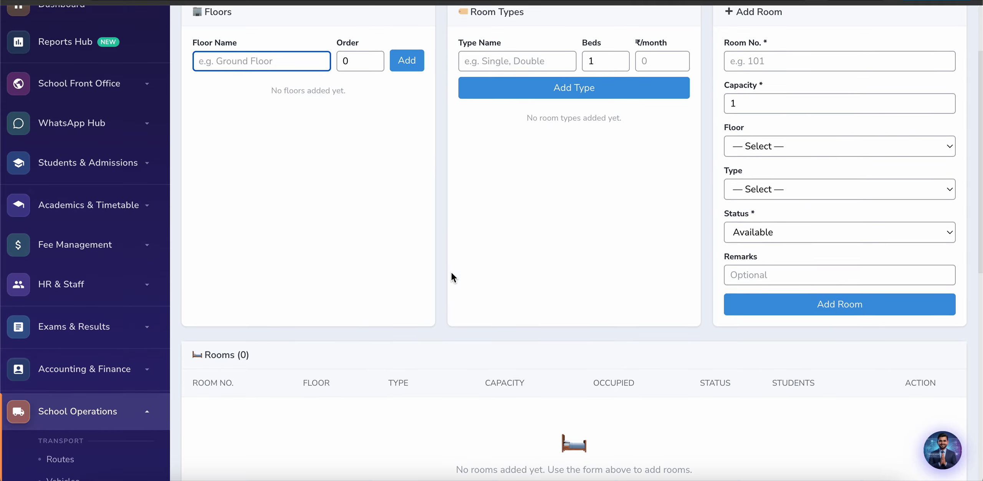
{"action": "scroll", "coordinate": [451, 274], "scroll_direction": "down", "scroll_amount": 8}
Step: Collapse School Operations and expand System & Settings in the sidebar
{"action": "left_click", "coordinate": [122, 165]}
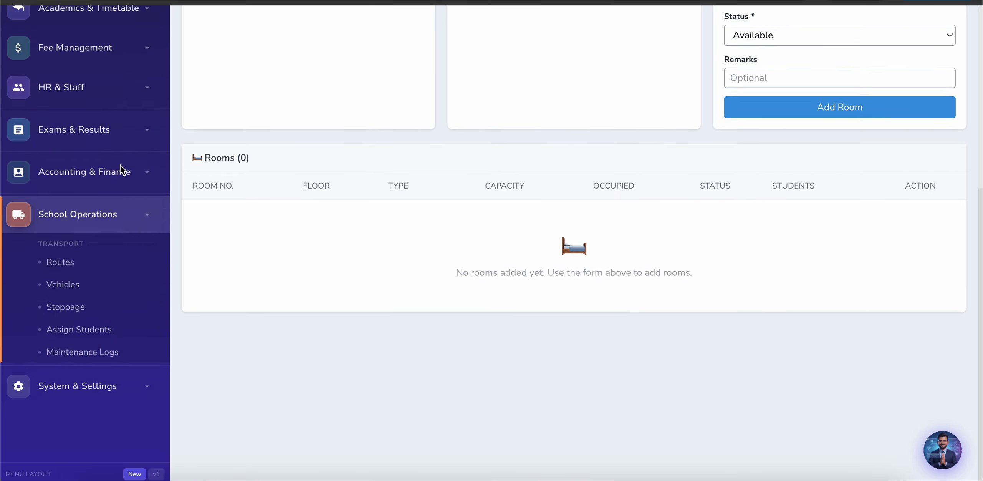
{"action": "left_click", "coordinate": [78, 385]}
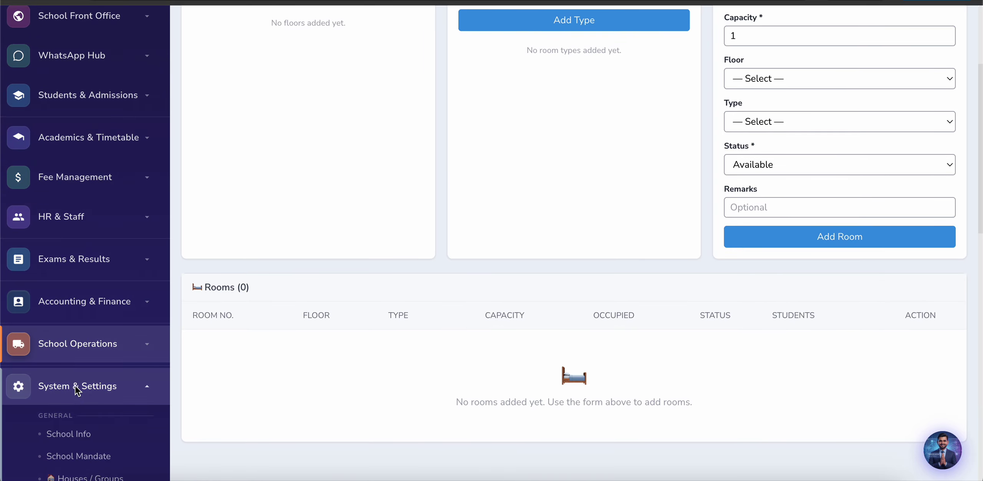
{"action": "scroll", "coordinate": [9, 428], "scroll_direction": "down", "scroll_amount": 5}
{"action": "scroll", "coordinate": [7, 428], "scroll_direction": "down", "scroll_amount": 3}
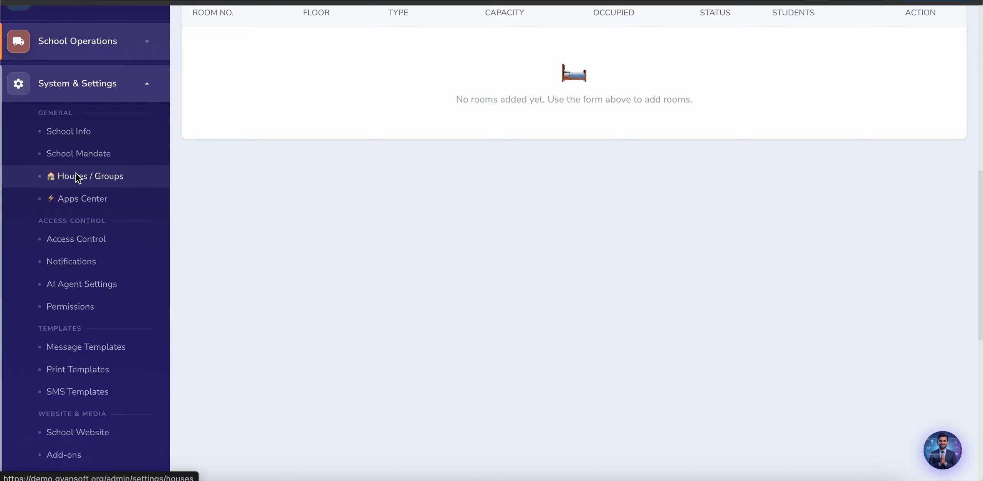
{"action": "left_click", "coordinate": [67, 133]}
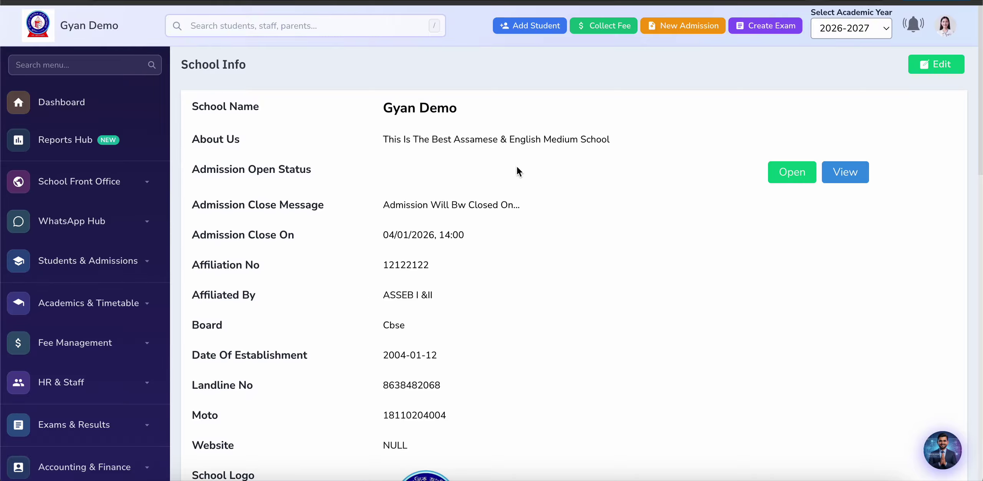
{"action": "left_click", "coordinate": [925, 71]}
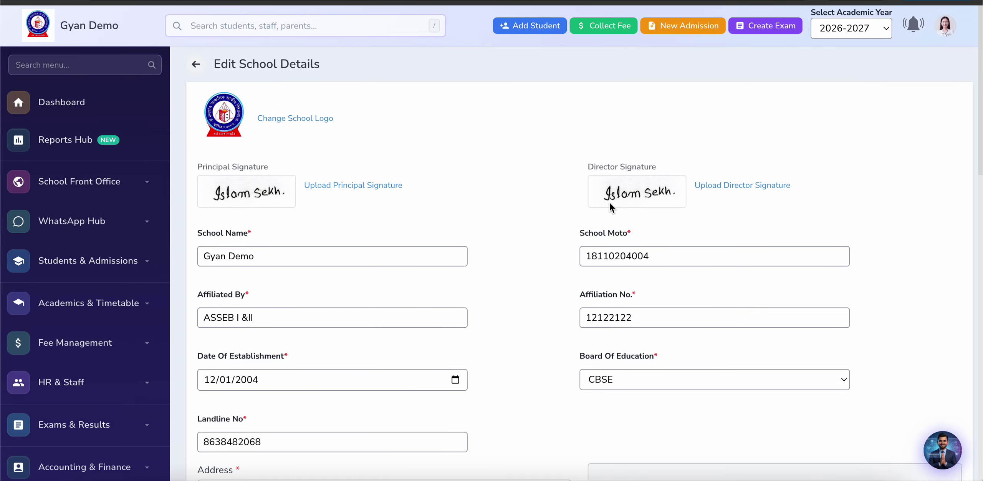
{"action": "scroll", "coordinate": [467, 215], "scroll_direction": "down", "scroll_amount": 4}
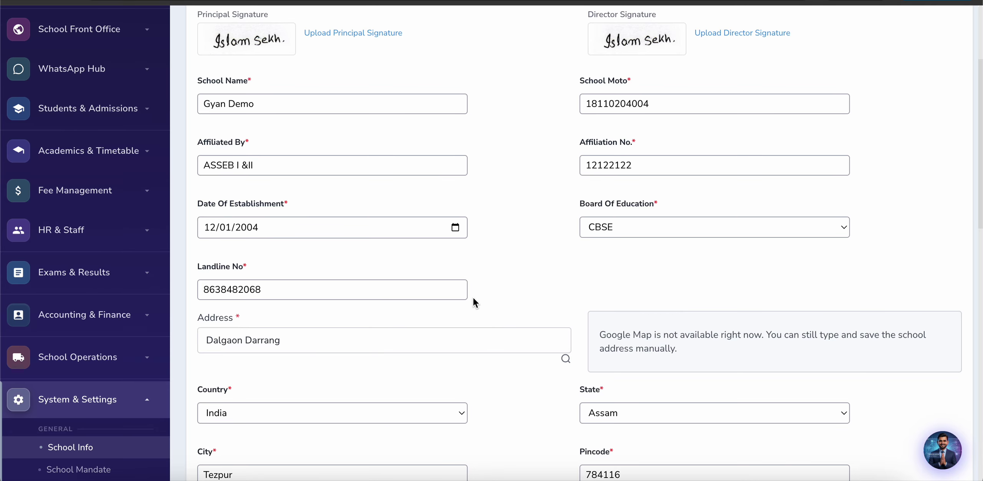
{"action": "scroll", "coordinate": [474, 302], "scroll_direction": "down", "scroll_amount": 5}
{"action": "scroll", "coordinate": [474, 302], "scroll_direction": "down", "scroll_amount": 7}
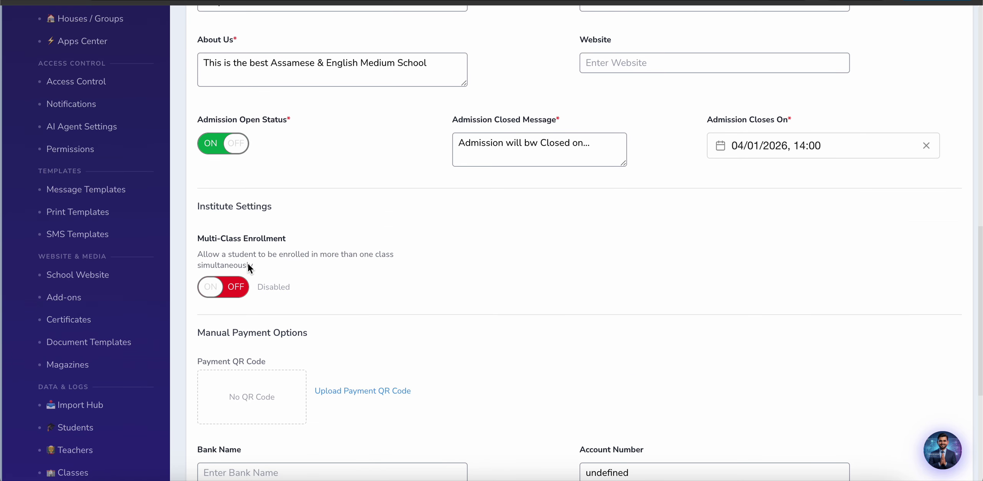
{"action": "triple_click", "coordinate": [247, 252]}
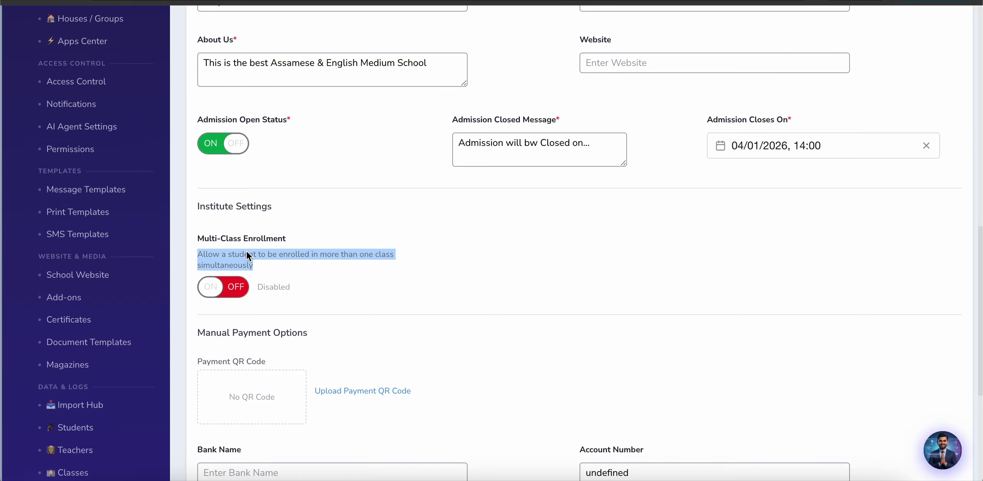
{"action": "left_click", "coordinate": [246, 252]}
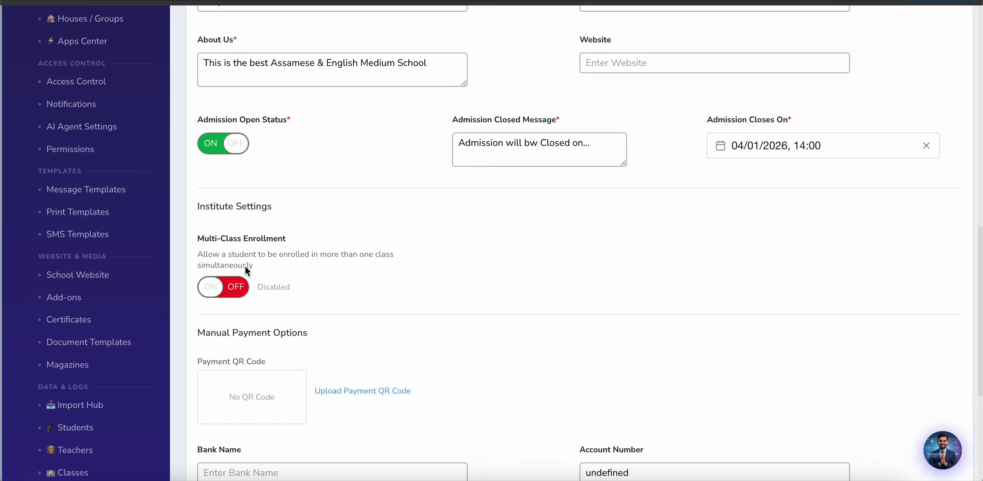
{"action": "triple_click", "coordinate": [246, 267]}
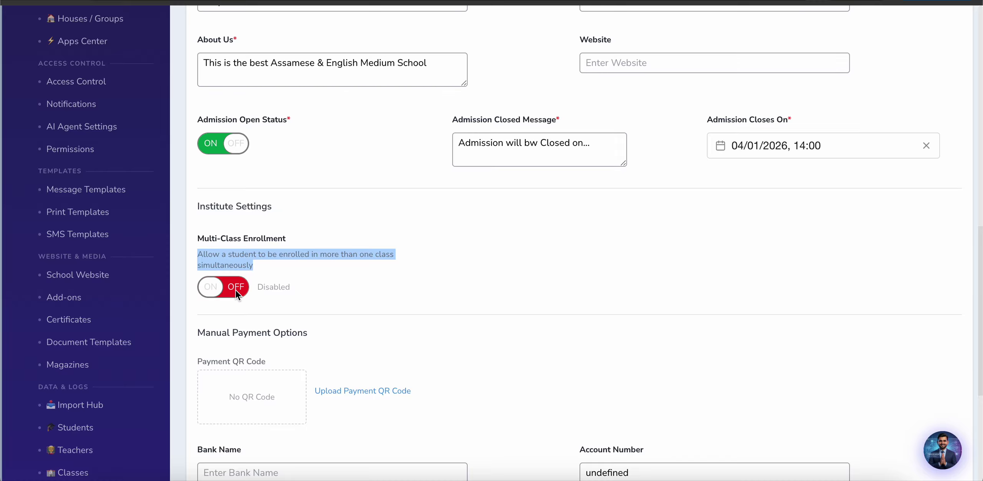
{"action": "left_click", "coordinate": [349, 311]}
{"action": "scroll", "coordinate": [349, 310], "scroll_direction": "down", "scroll_amount": 3}
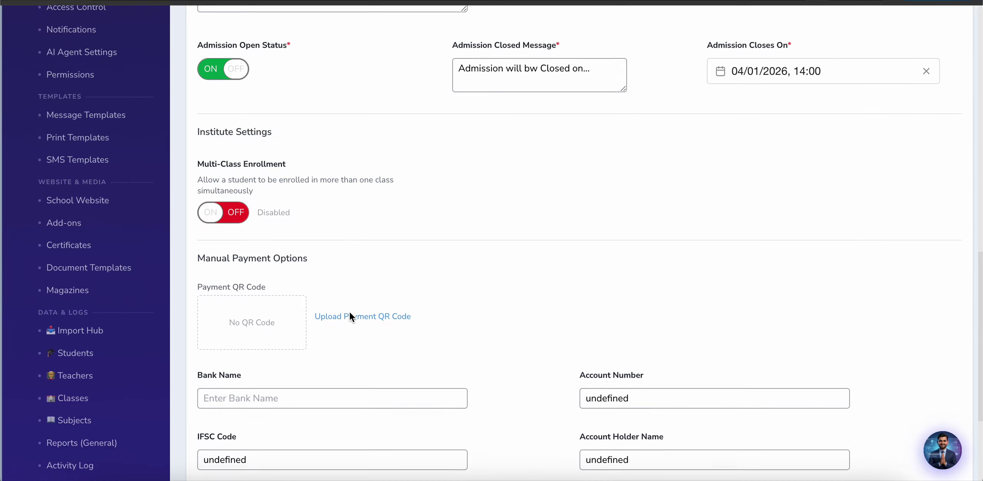
{"action": "scroll", "coordinate": [350, 312], "scroll_direction": "down", "scroll_amount": 1}
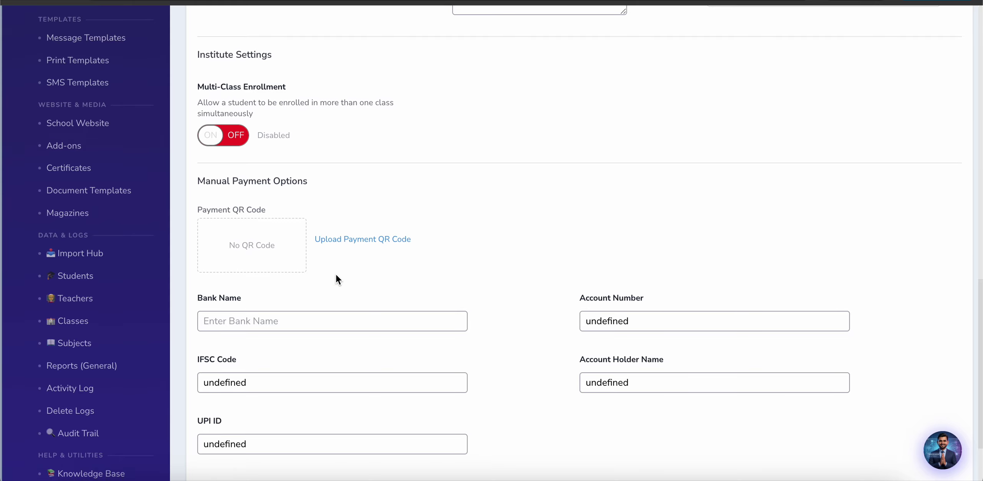
{"action": "scroll", "coordinate": [335, 279], "scroll_direction": "down", "scroll_amount": 2}
{"action": "scroll", "coordinate": [534, 223], "scroll_direction": "down", "scroll_amount": 2}
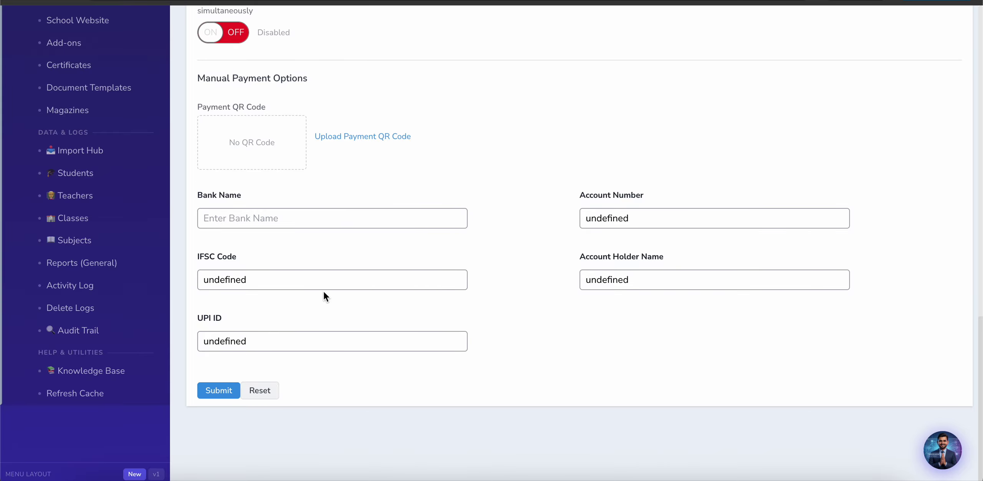
{"action": "scroll", "coordinate": [270, 259], "scroll_direction": "up", "scroll_amount": 4}
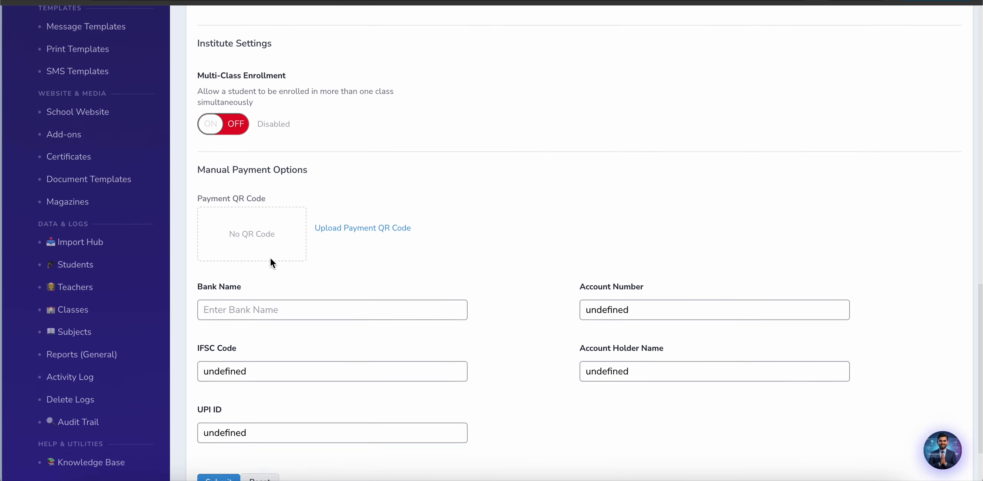
{"action": "scroll", "coordinate": [272, 261], "scroll_direction": "up", "scroll_amount": 2}
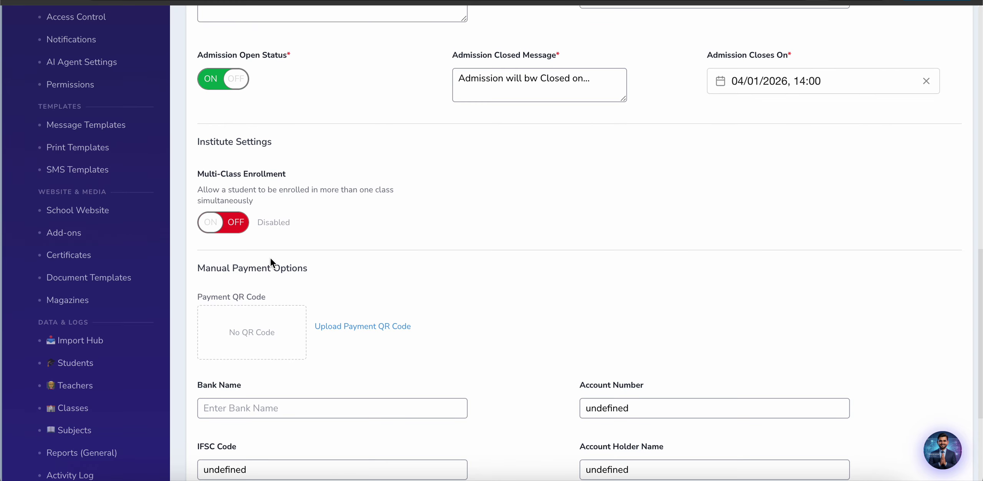
{"action": "scroll", "coordinate": [270, 256], "scroll_direction": "up", "scroll_amount": 1}
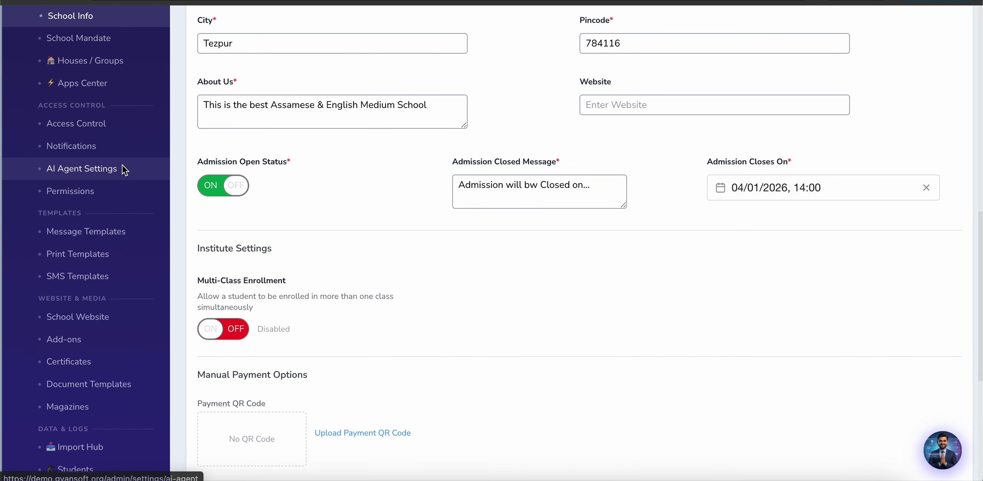
Step: Review the Gemini API keys in AI Agent Settings, then view the green and Red House groups
{"action": "left_click", "coordinate": [82, 173]}
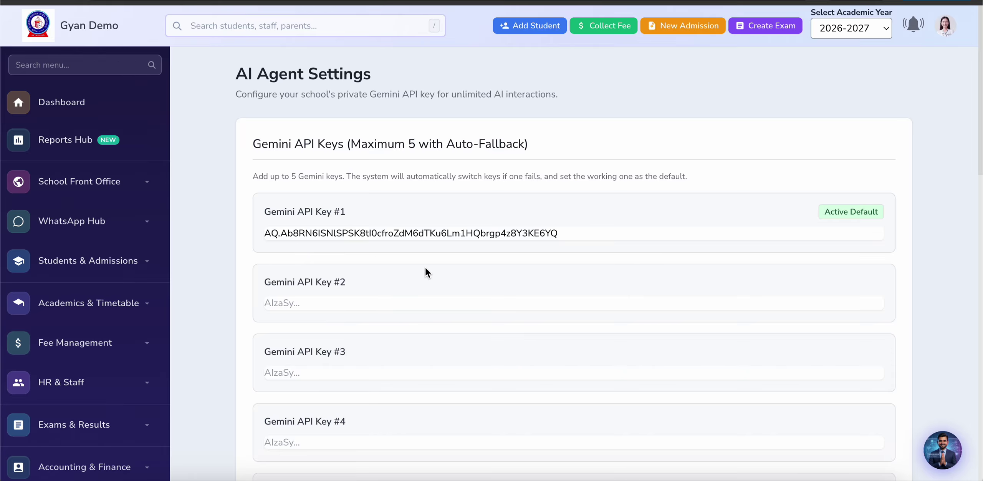
{"action": "scroll", "coordinate": [199, 275], "scroll_direction": "down", "scroll_amount": 8}
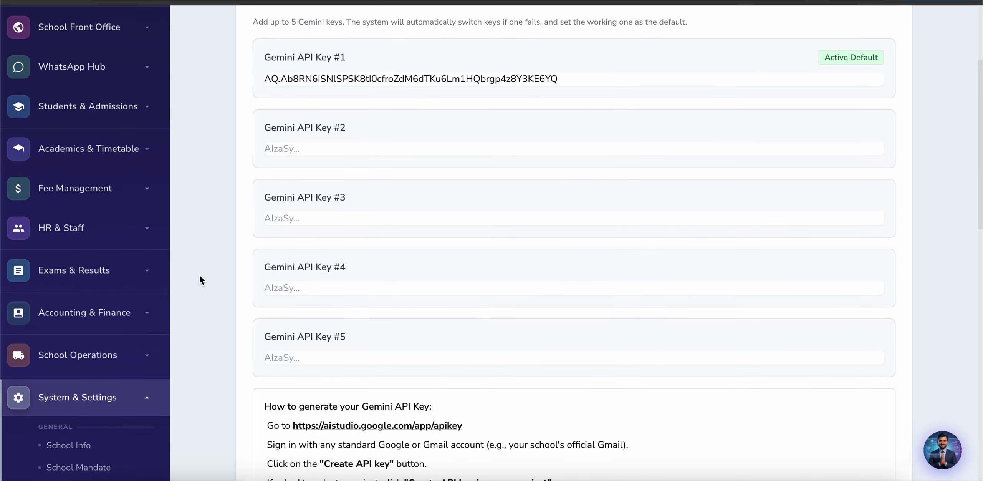
{"action": "scroll", "coordinate": [197, 286], "scroll_direction": "down", "scroll_amount": 3}
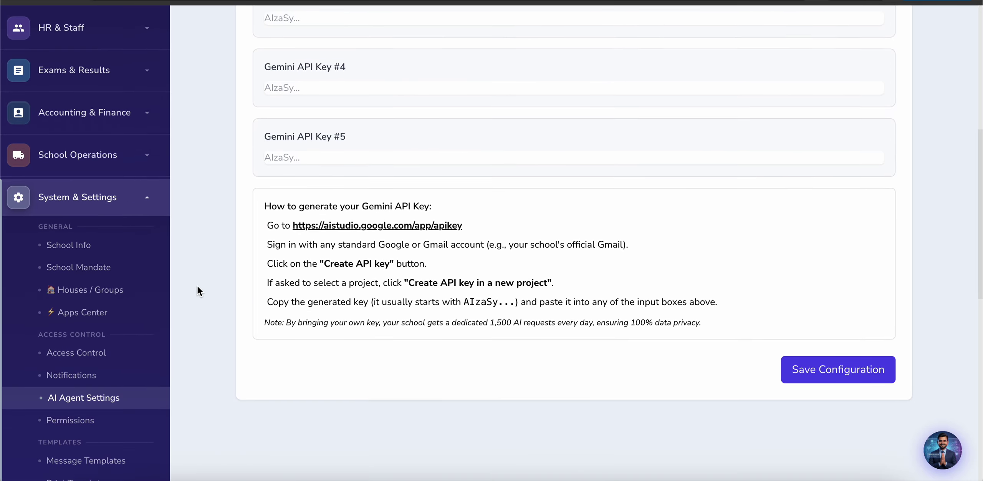
{"action": "left_click", "coordinate": [77, 278]}
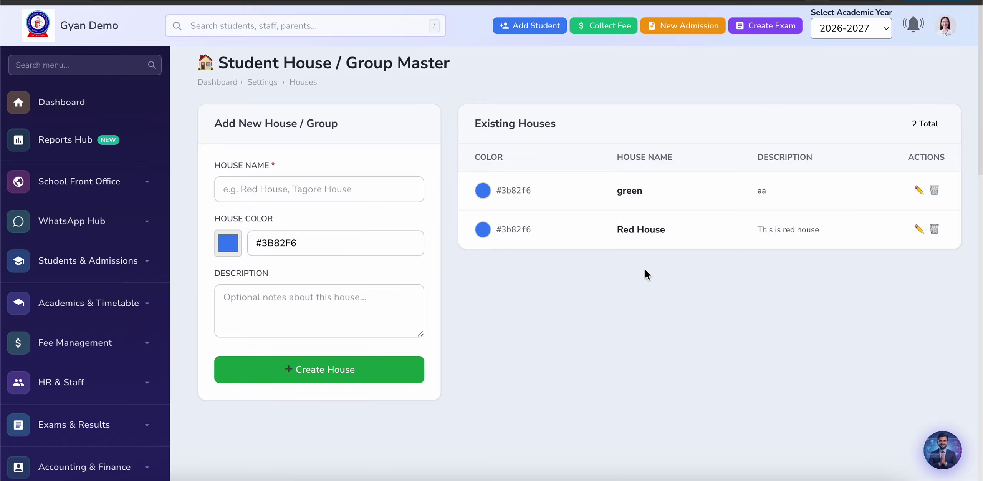
{"action": "scroll", "coordinate": [457, 282], "scroll_direction": "down", "scroll_amount": 9}
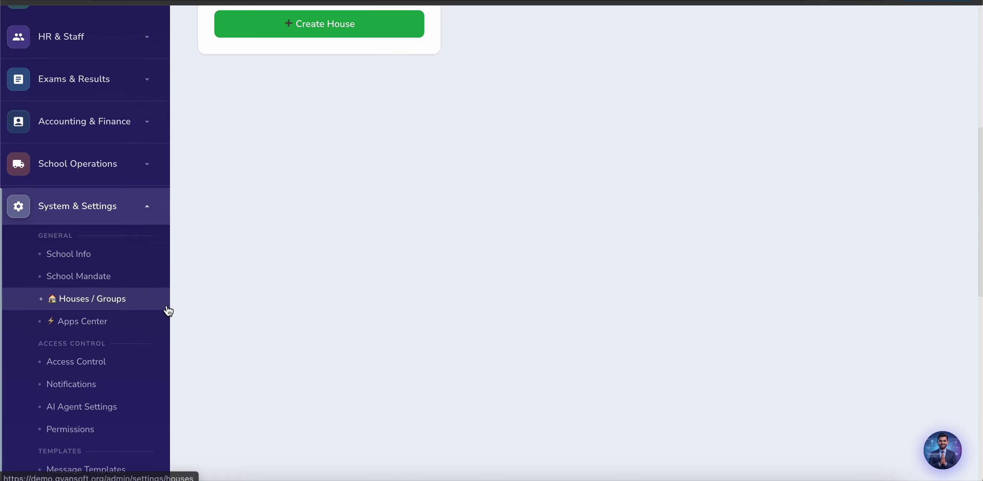
Step: Browse the Apps Center module cards, then view staff roles on Access Control & Permissions
{"action": "left_click", "coordinate": [80, 323]}
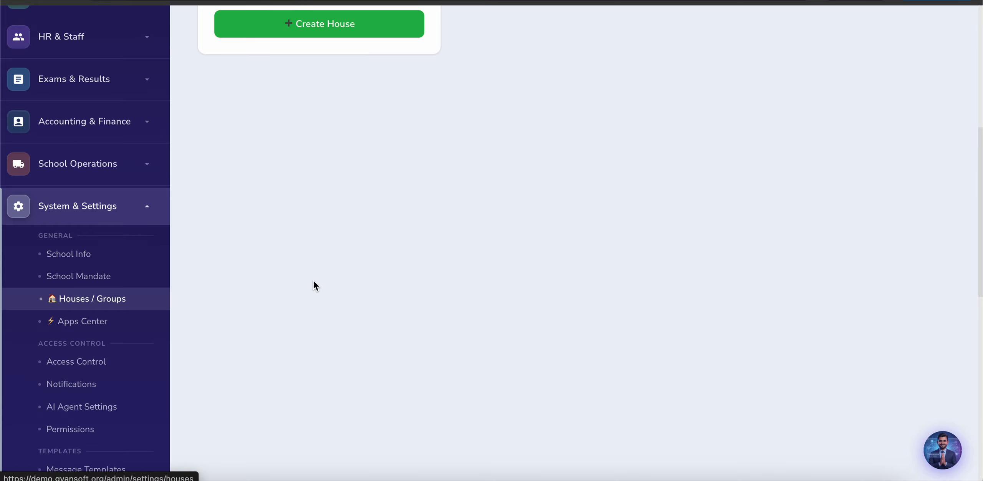
{"action": "scroll", "coordinate": [314, 284], "scroll_direction": "down", "scroll_amount": 3}
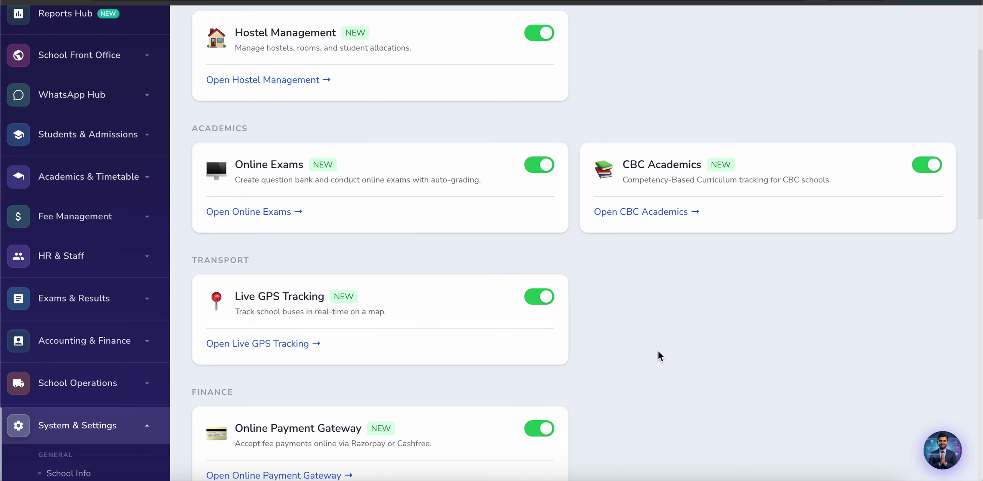
{"action": "scroll", "coordinate": [530, 305], "scroll_direction": "down", "scroll_amount": 10}
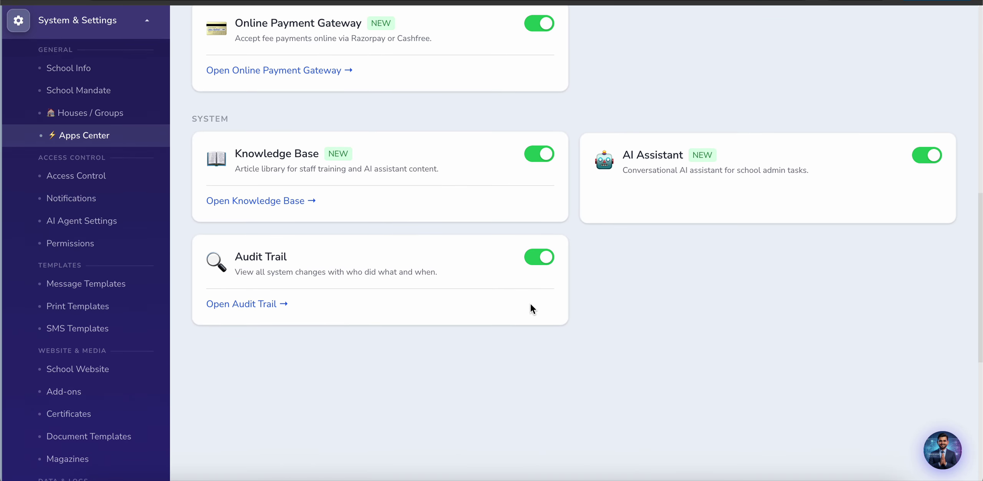
{"action": "scroll", "coordinate": [344, 339], "scroll_direction": "down", "scroll_amount": 5}
{"action": "scroll", "coordinate": [344, 338], "scroll_direction": "down", "scroll_amount": 4}
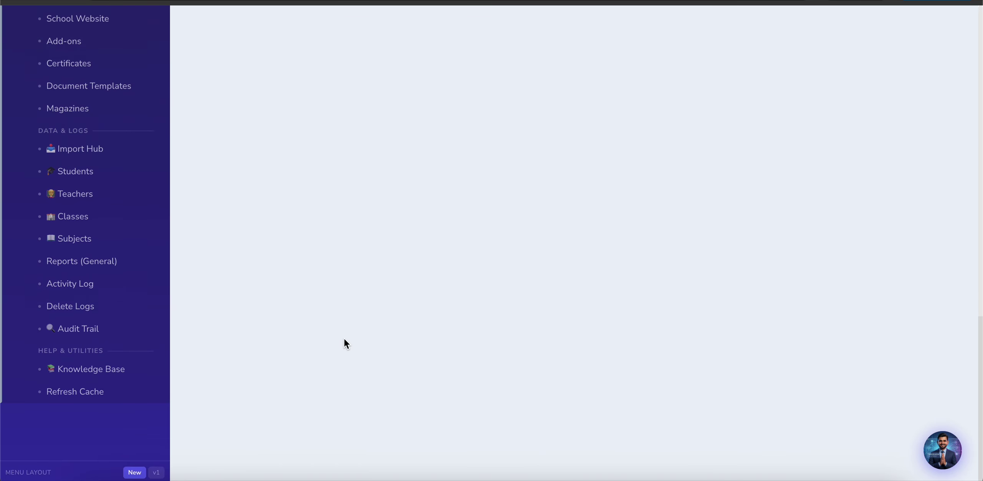
{"action": "scroll", "coordinate": [345, 339], "scroll_direction": "up", "scroll_amount": 10}
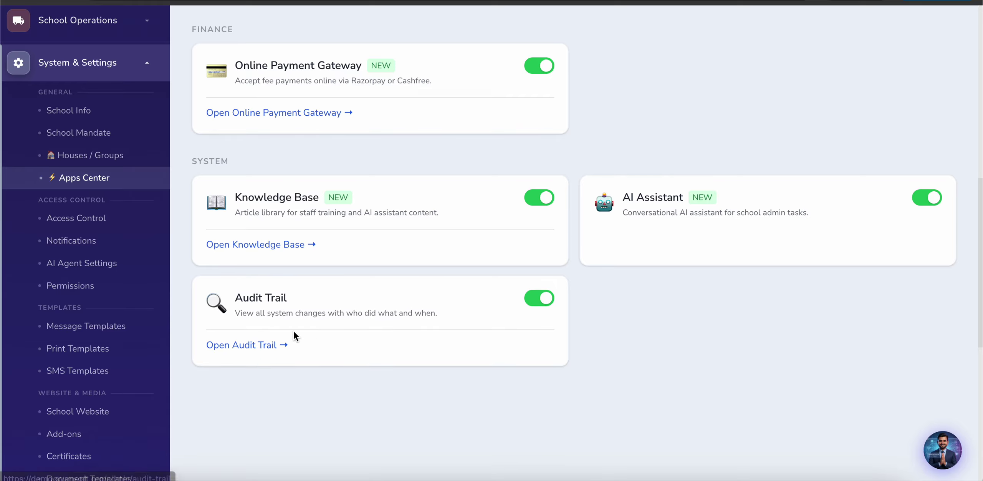
{"action": "left_click", "coordinate": [69, 220]}
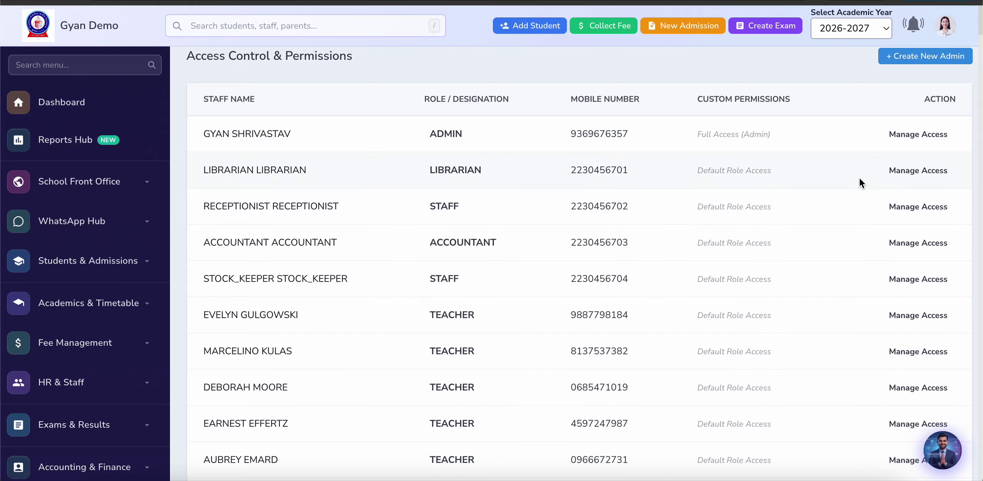
Step: Open the librarian's access override and review its 12 unticked permission groups
{"action": "left_click", "coordinate": [914, 171]}
{"action": "scroll", "coordinate": [433, 275], "scroll_direction": "down", "scroll_amount": 15}
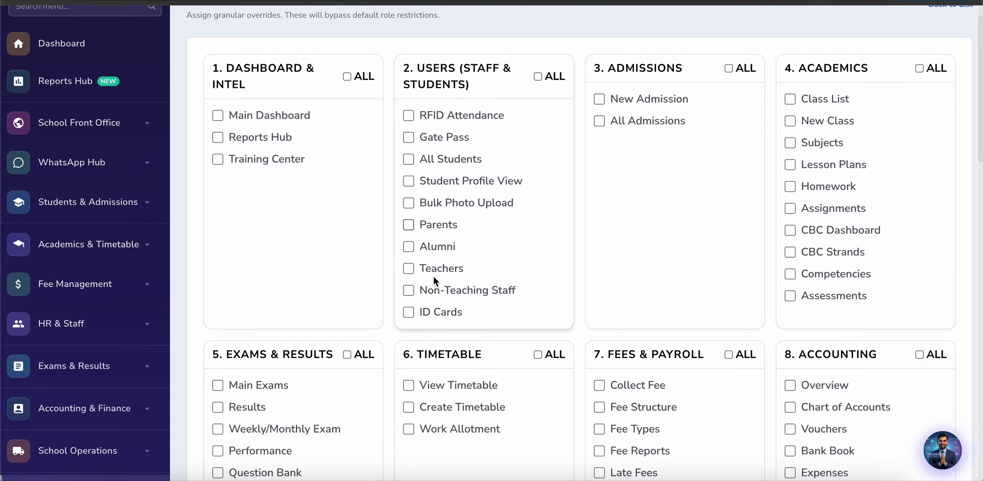
{"action": "scroll", "coordinate": [434, 275], "scroll_direction": "down", "scroll_amount": 10}
{"action": "scroll", "coordinate": [433, 275], "scroll_direction": "up", "scroll_amount": 1}
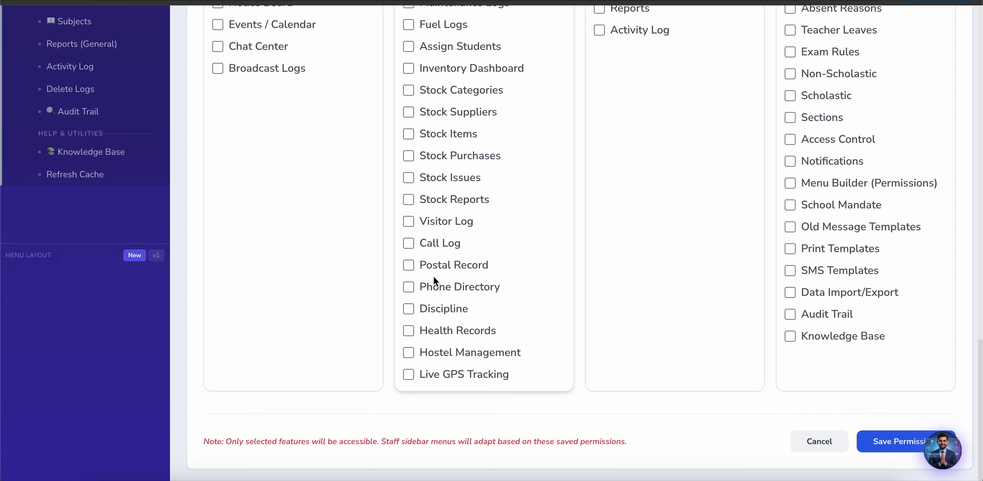
{"action": "scroll", "coordinate": [433, 275], "scroll_direction": "up", "scroll_amount": 20}
{"action": "scroll", "coordinate": [433, 275], "scroll_direction": "down", "scroll_amount": 5}
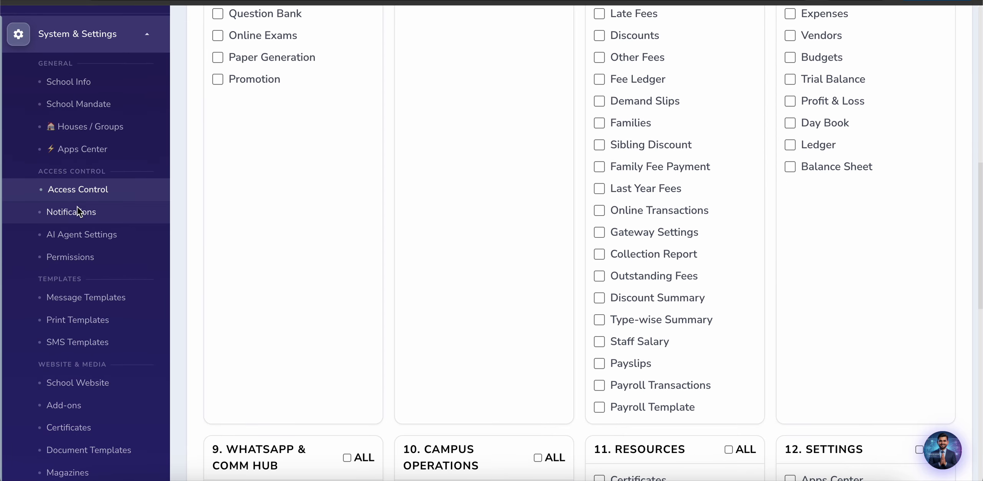
Step: Select a teacher in Permissions, set the Teacher role, and tick Fee Collection and Student Profile View
{"action": "left_click", "coordinate": [68, 260]}
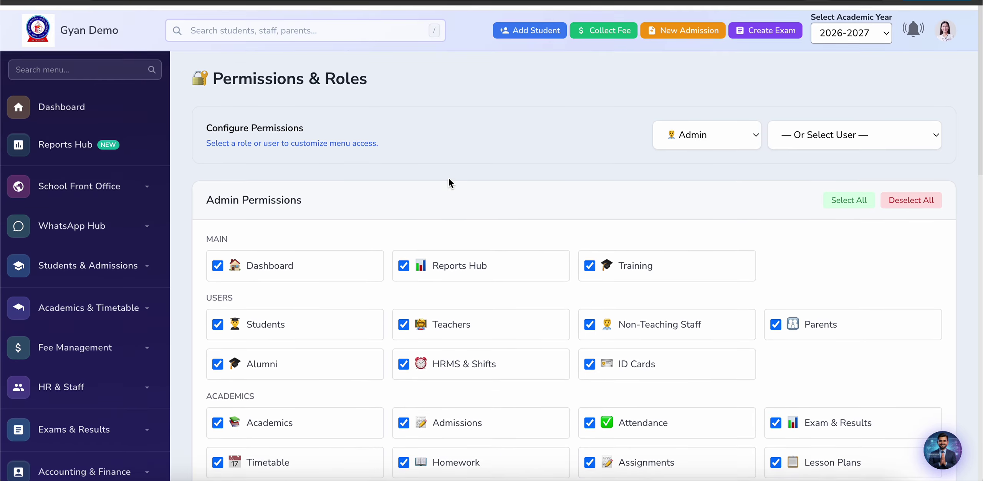
{"action": "left_click", "coordinate": [879, 127]}
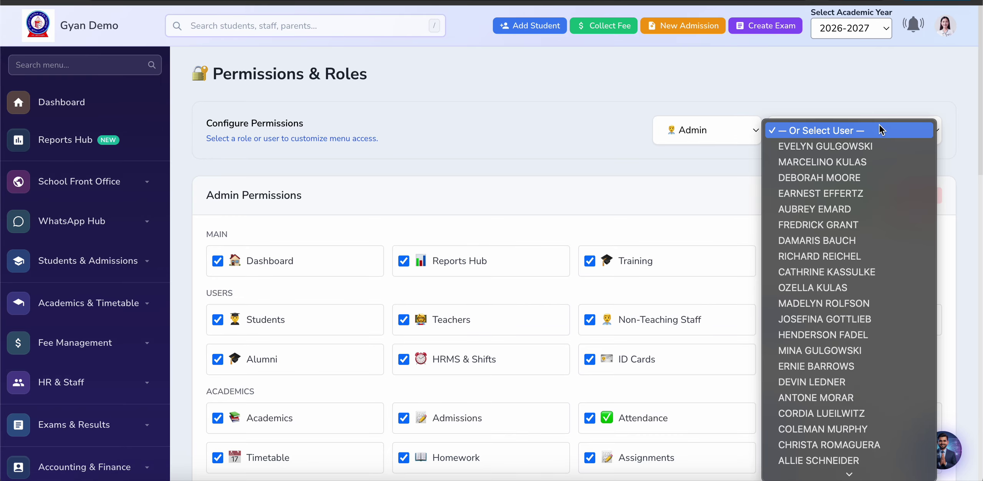
{"action": "left_click", "coordinate": [843, 369]}
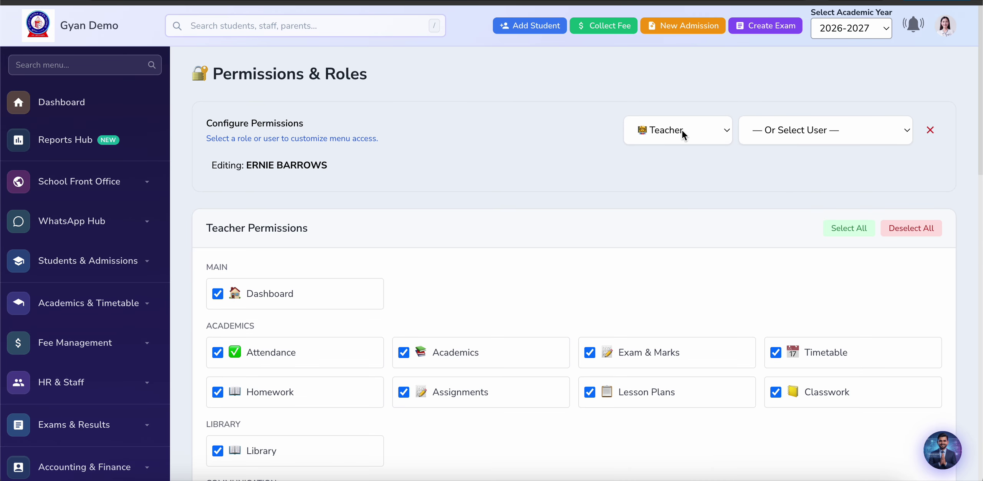
{"action": "left_click", "coordinate": [683, 130]}
{"action": "left_click", "coordinate": [682, 132]}
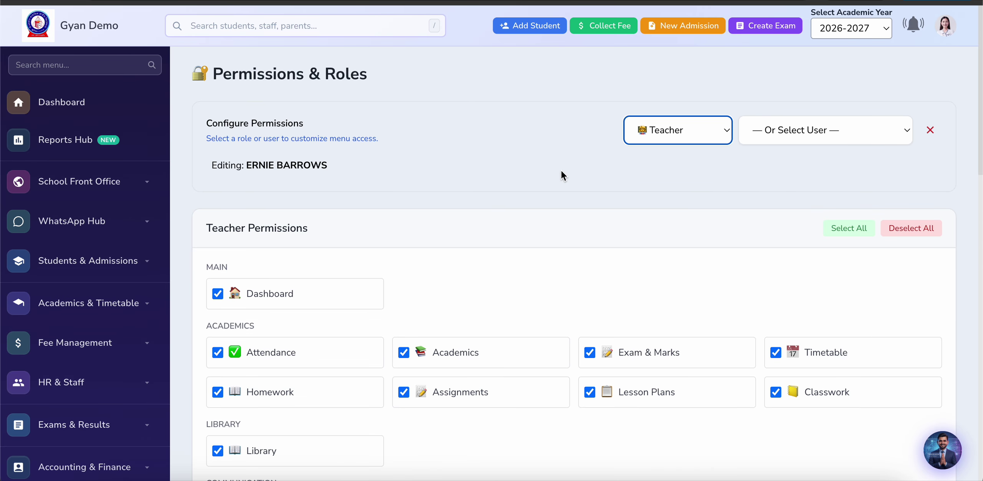
{"action": "scroll", "coordinate": [553, 192], "scroll_direction": "down", "scroll_amount": 4}
{"action": "scroll", "coordinate": [546, 218], "scroll_direction": "down", "scroll_amount": 6}
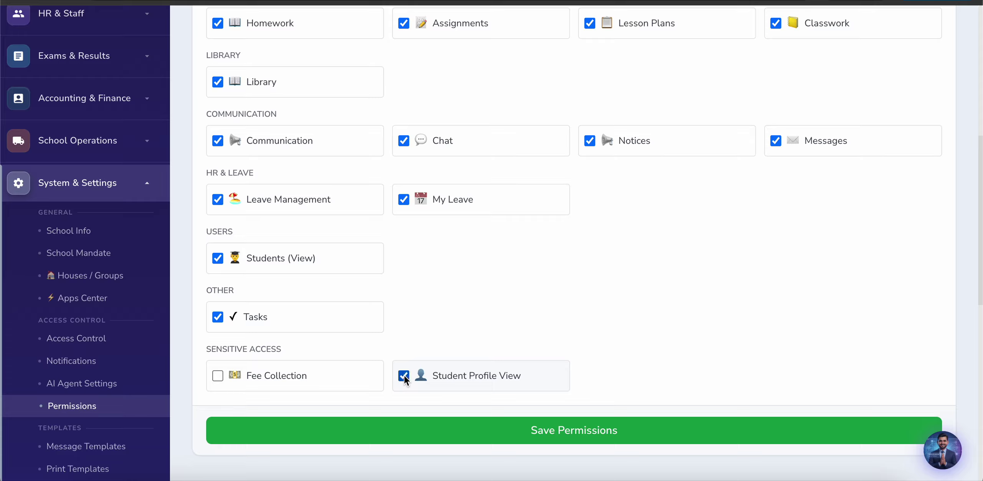
{"action": "left_click", "coordinate": [218, 377]}
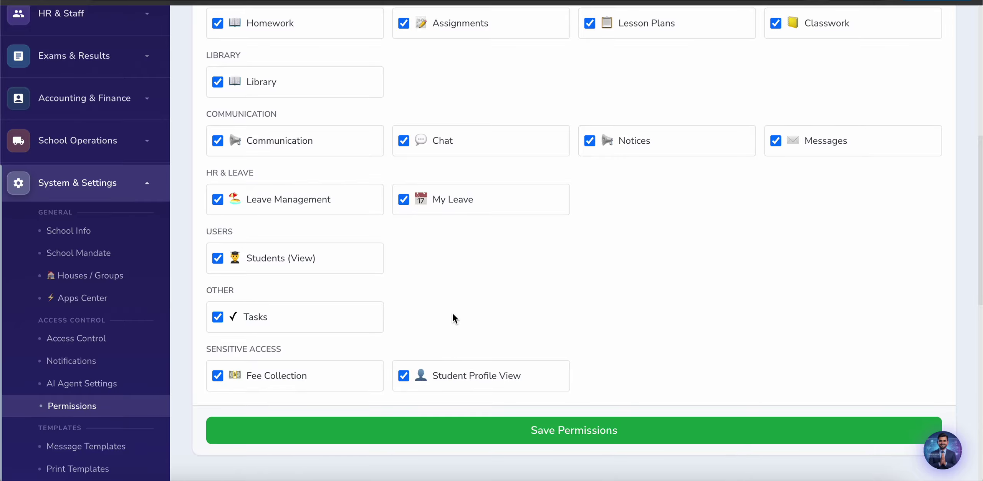
Step: Scroll the sidebar down and open the School Website settings
{"action": "scroll", "coordinate": [453, 314], "scroll_direction": "down", "scroll_amount": 2}
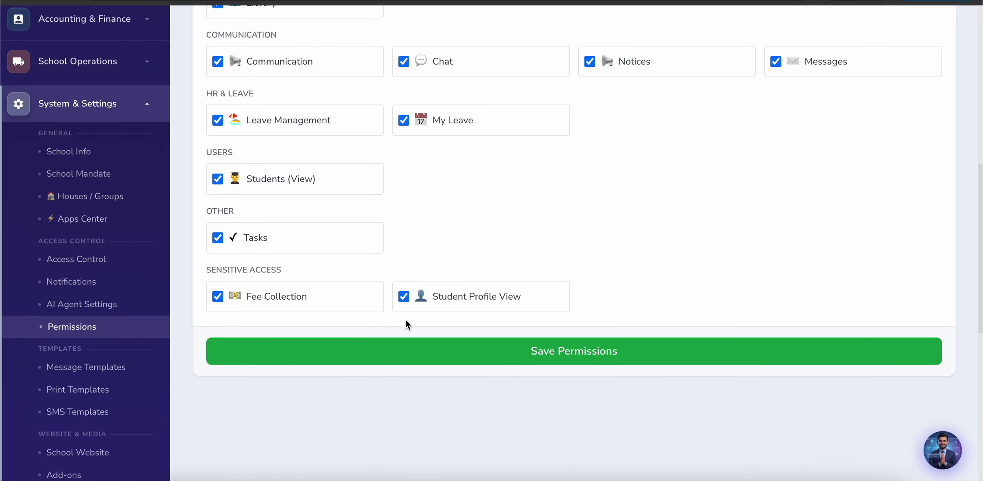
{"action": "scroll", "coordinate": [274, 384], "scroll_direction": "down", "scroll_amount": 2}
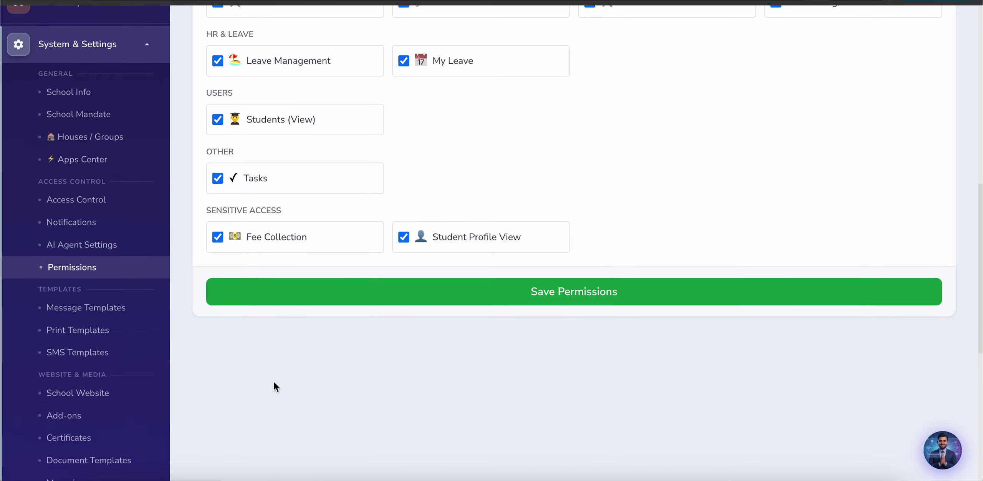
{"action": "scroll", "coordinate": [207, 355], "scroll_direction": "down", "scroll_amount": 1}
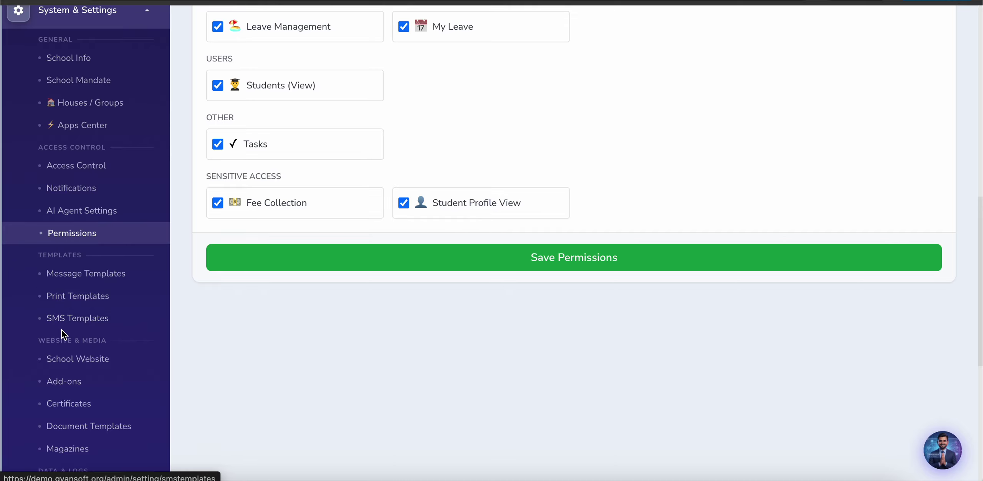
{"action": "scroll", "coordinate": [55, 329], "scroll_direction": "down", "scroll_amount": 1}
{"action": "scroll", "coordinate": [53, 329], "scroll_direction": "down", "scroll_amount": 2}
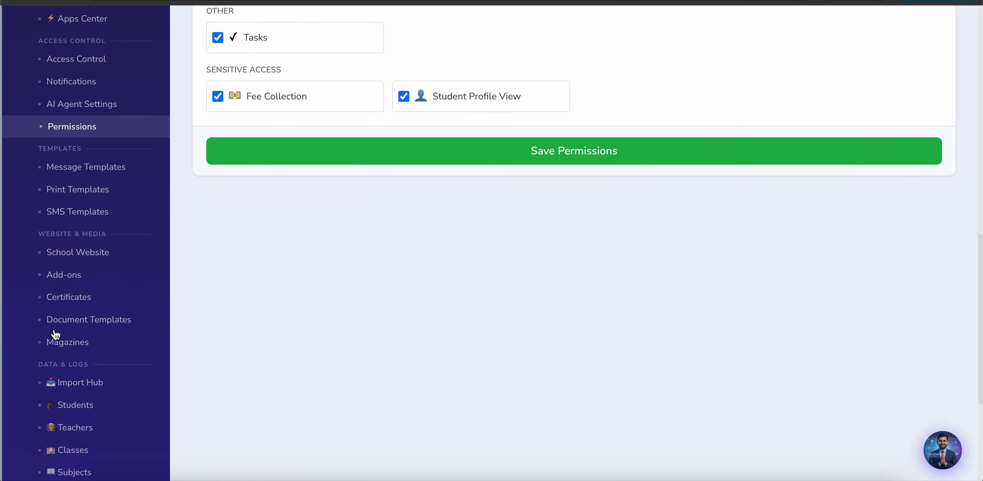
{"action": "left_click", "coordinate": [63, 258]}
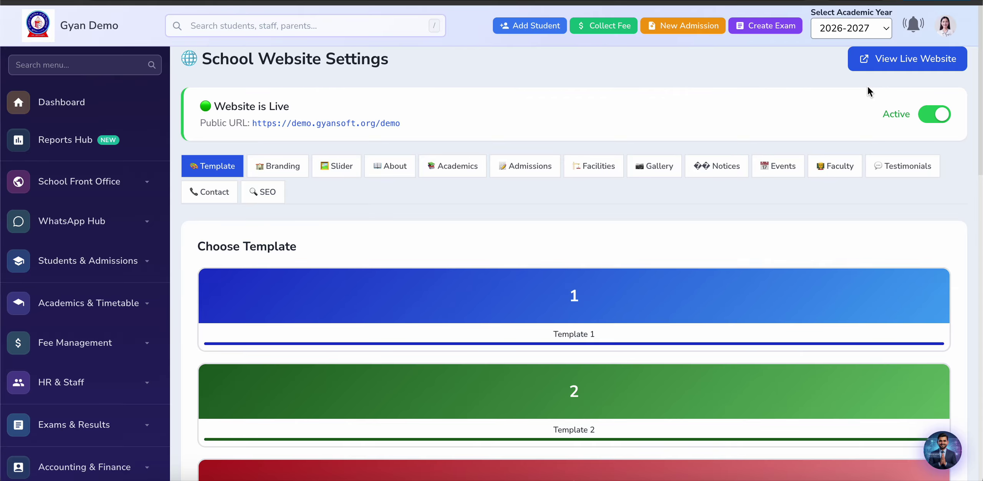
Step: Launch the live school website and look over its Home page hero, which reads Rgh and Gu
{"action": "left_click", "coordinate": [883, 60]}
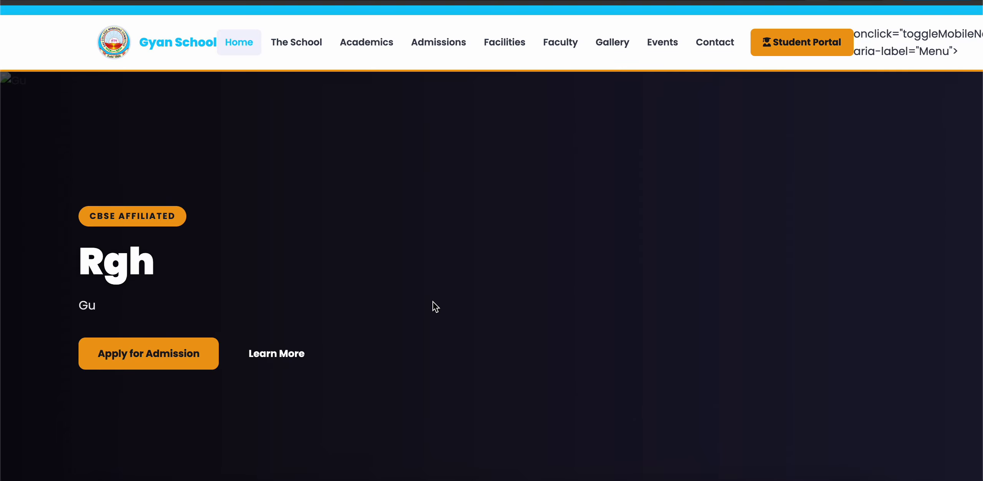
{"action": "scroll", "coordinate": [434, 303], "scroll_direction": "down", "scroll_amount": 10}
{"action": "scroll", "coordinate": [433, 303], "scroll_direction": "up", "scroll_amount": 10}
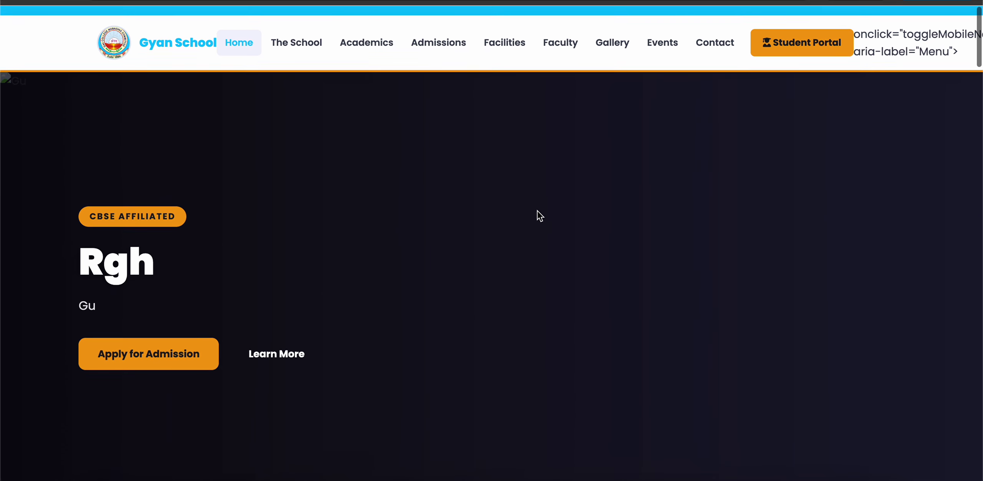
{"action": "scroll", "coordinate": [506, 243], "scroll_direction": "down", "scroll_amount": 5}
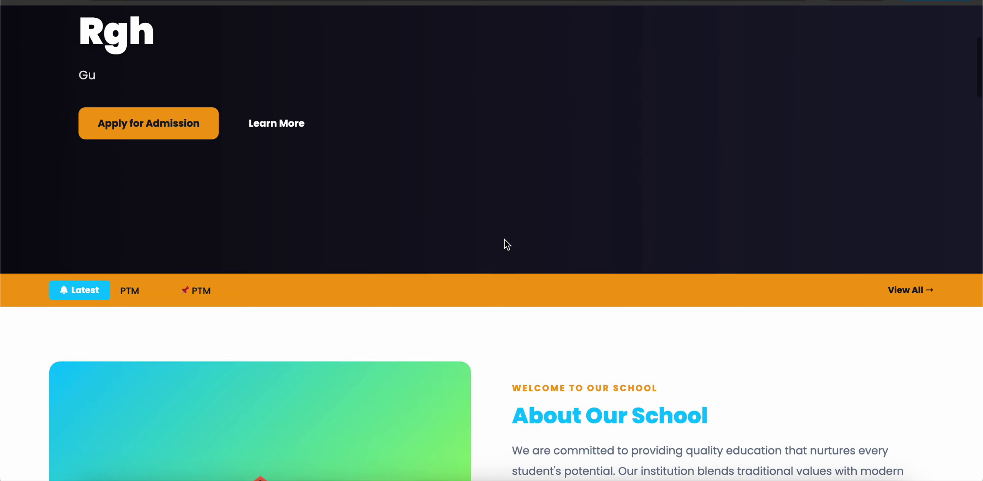
{"action": "scroll", "coordinate": [505, 239], "scroll_direction": "down", "scroll_amount": 20}
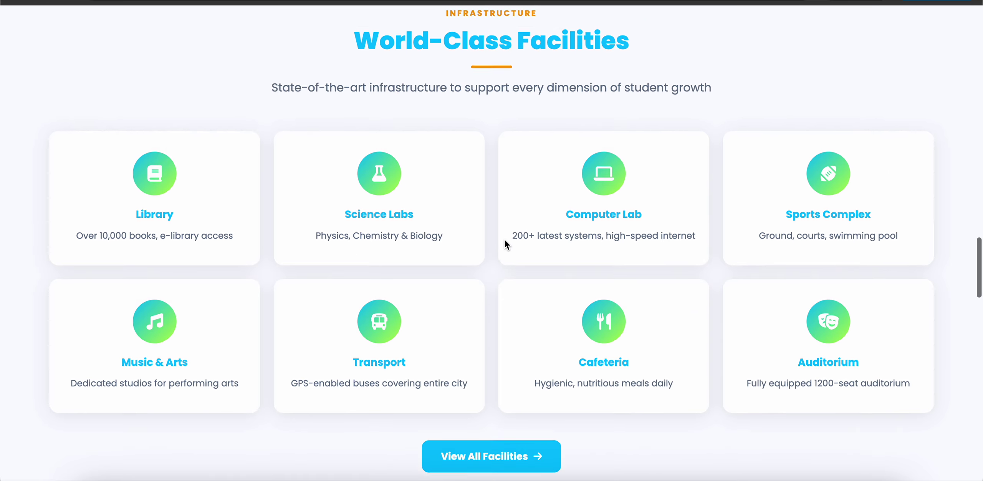
{"action": "scroll", "coordinate": [505, 240], "scroll_direction": "up", "scroll_amount": 20}
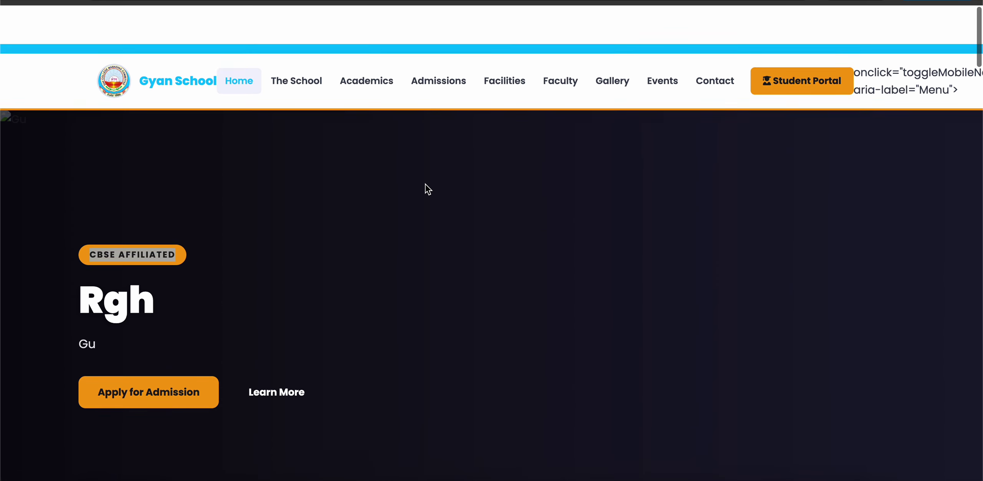
{"action": "scroll", "coordinate": [426, 184], "scroll_direction": "down", "scroll_amount": 1}
Step: Tour The School, Academics, Admissions, Facilities, Faculty and Gallery pages, then return Home and back to admin
{"action": "left_click", "coordinate": [300, 41]}
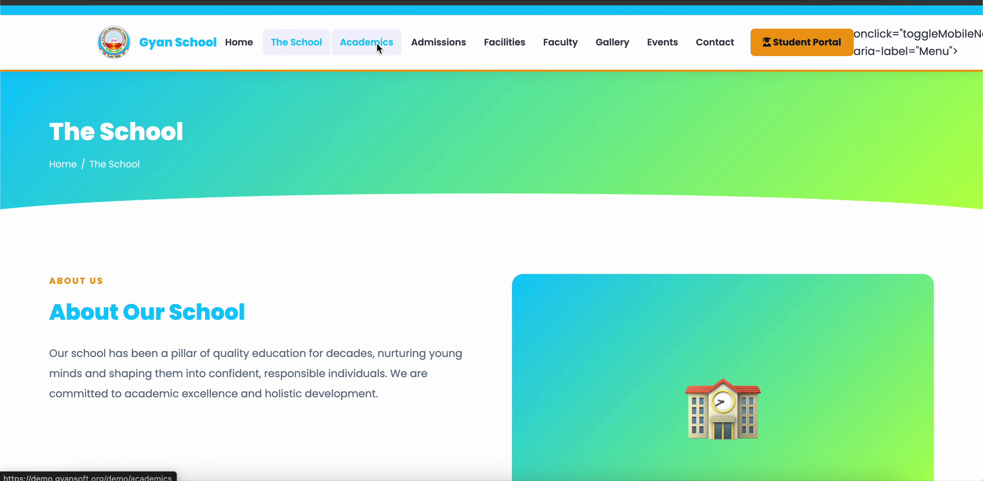
{"action": "left_click", "coordinate": [368, 50]}
{"action": "left_click", "coordinate": [441, 45]}
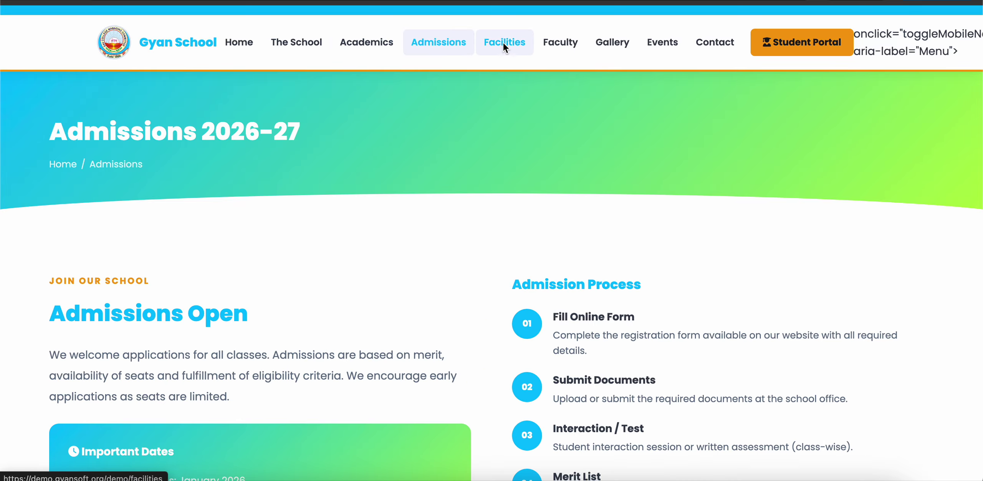
{"action": "left_click", "coordinate": [522, 43]}
{"action": "left_click", "coordinate": [555, 43]}
{"action": "left_click", "coordinate": [619, 42]}
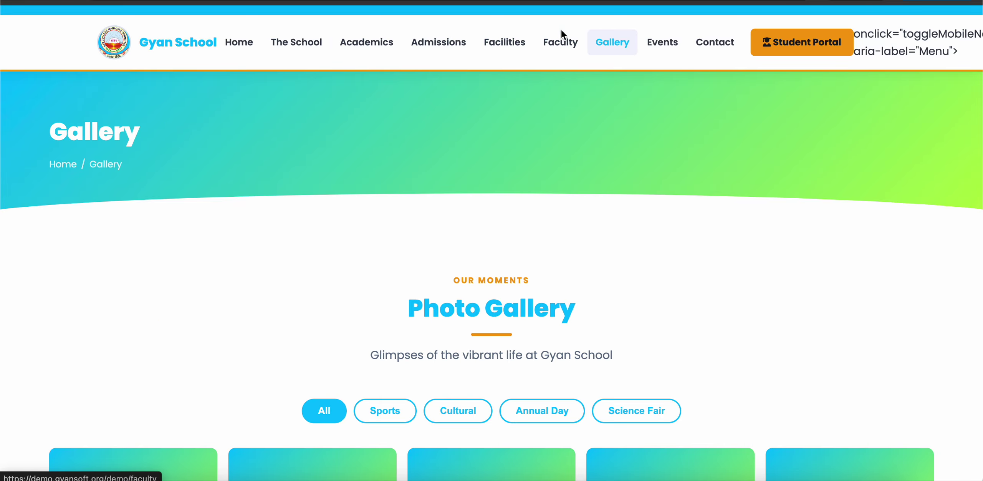
{"action": "scroll", "coordinate": [373, 188], "scroll_direction": "down", "scroll_amount": 7}
{"action": "scroll", "coordinate": [373, 188], "scroll_direction": "up", "scroll_amount": 8}
{"action": "left_click", "coordinate": [183, 43]}
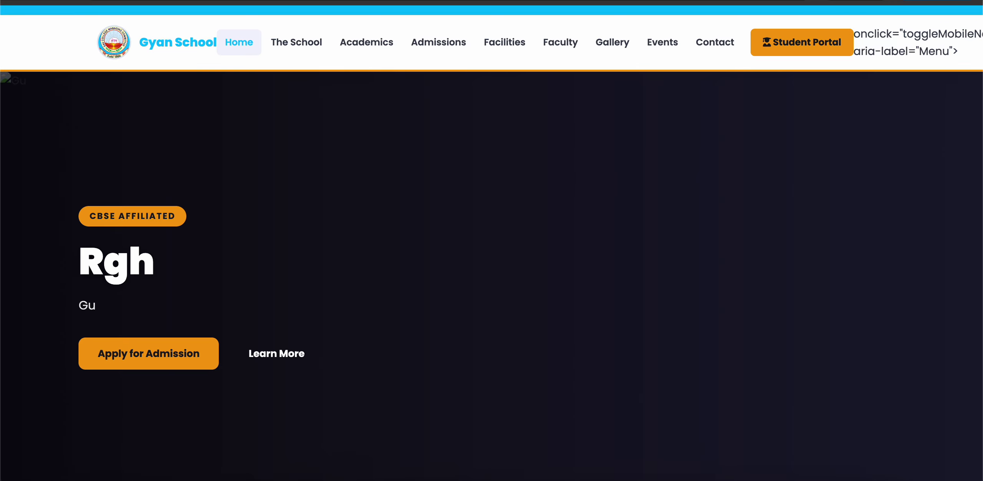
{"action": "key", "text": "super+w"}
Step: Move from Branding & Colors to the homepage Slider settings
{"action": "left_click", "coordinate": [282, 166]}
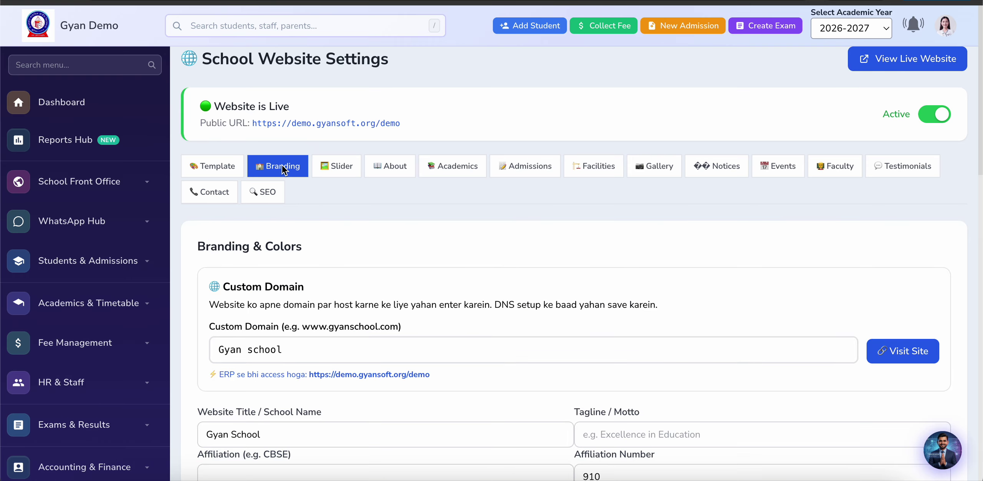
{"action": "left_click", "coordinate": [331, 170]}
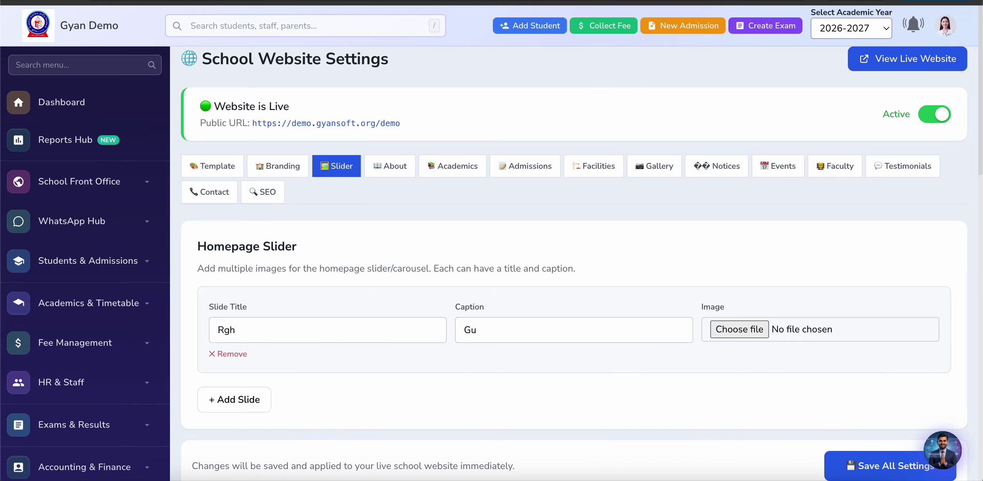
{"action": "key", "text": "ctrl+Tab"}
{"action": "key", "text": "ctrl+Tab"}
{"action": "scroll", "coordinate": [333, 358], "scroll_direction": "down", "scroll_amount": 2}
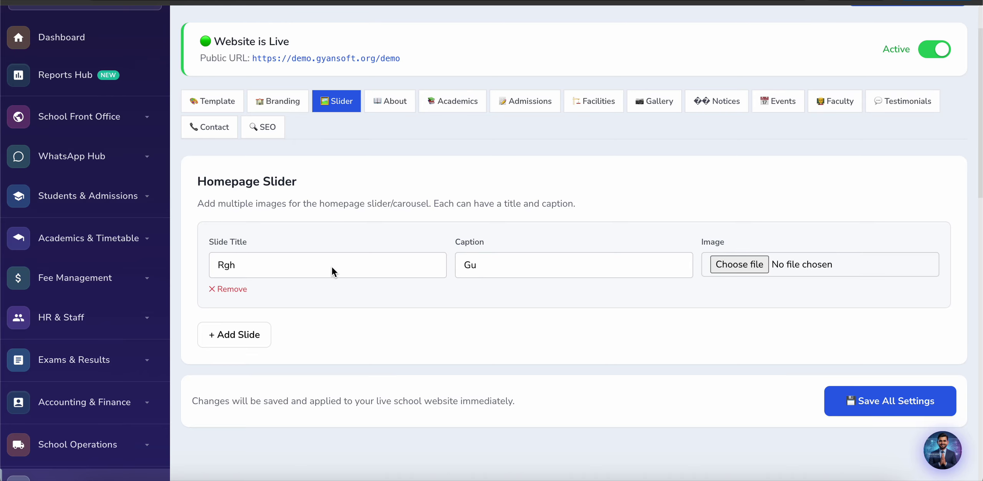
Step: Retitle the slide from Rgh to 'Gyan School' and recaption it 'We are the best school'
{"action": "double_click", "coordinate": [331, 269]}
{"action": "type", "text": "Gy"}
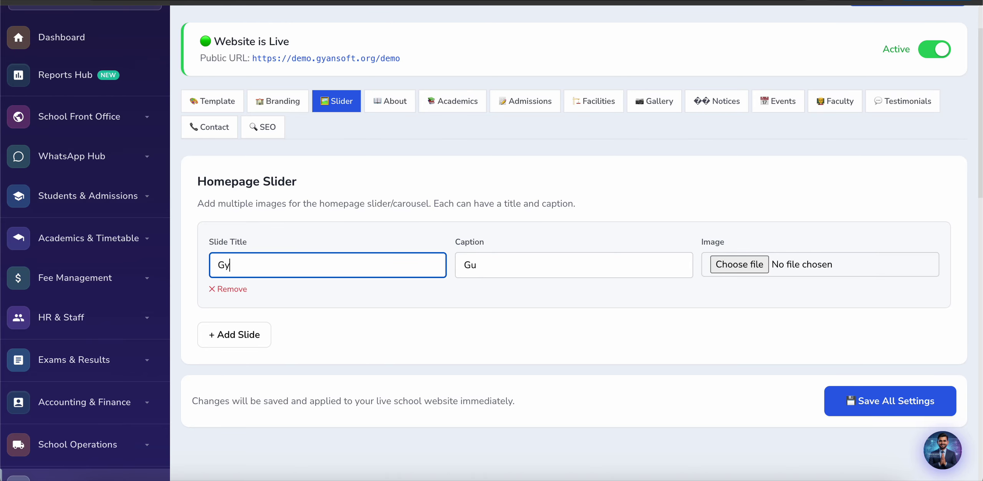
{"action": "type", "text": "an School"}
{"action": "double_click", "coordinate": [519, 269]}
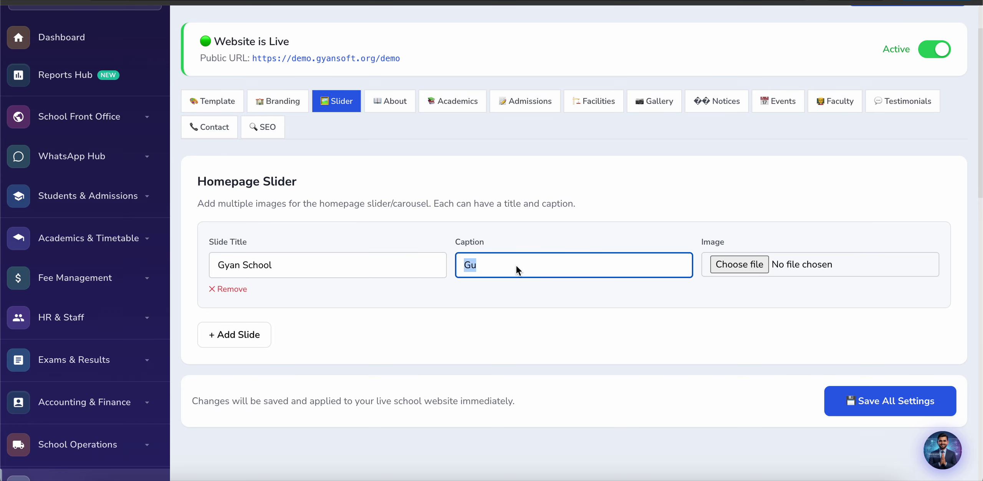
{"action": "key", "text": "BackSpace"}
{"action": "type", "text": "We are the best sch"}
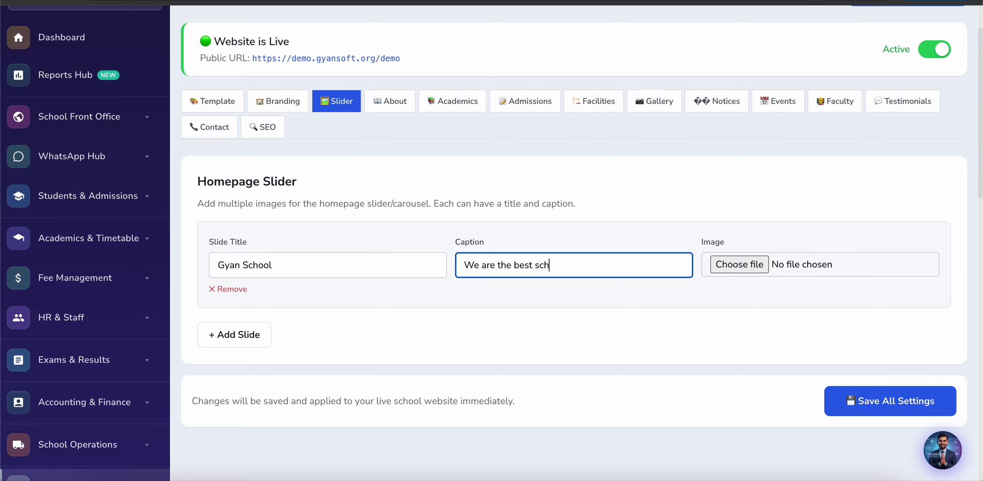
{"action": "type", "text": "ool"}
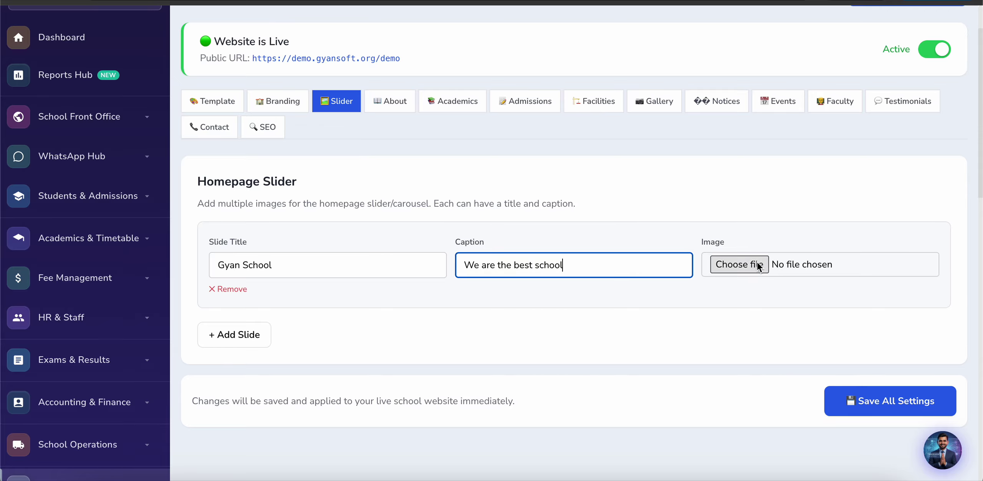
Step: Attach an image from the Downloads folder as the slide picture
{"action": "left_click", "coordinate": [759, 265]}
{"action": "scroll", "coordinate": [397, 365], "scroll_direction": "down", "scroll_amount": 6}
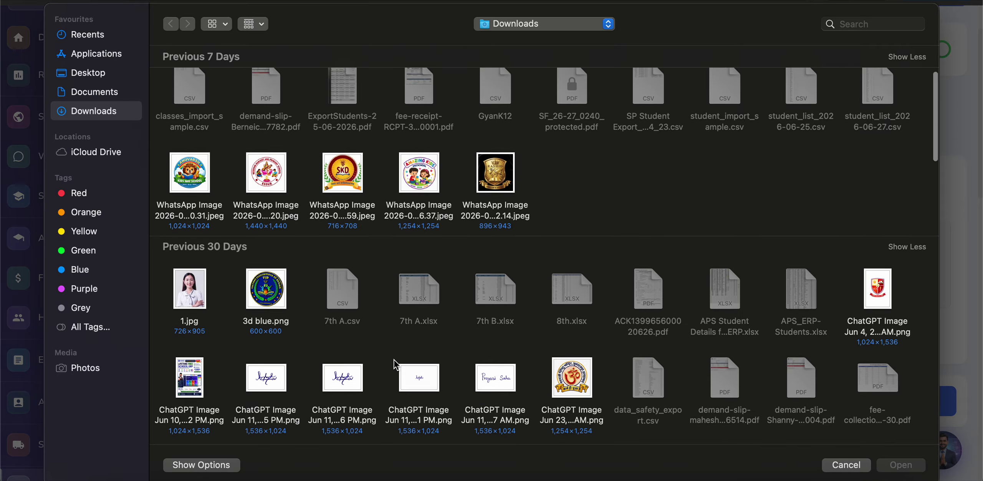
{"action": "scroll", "coordinate": [396, 365], "scroll_direction": "down", "scroll_amount": 3}
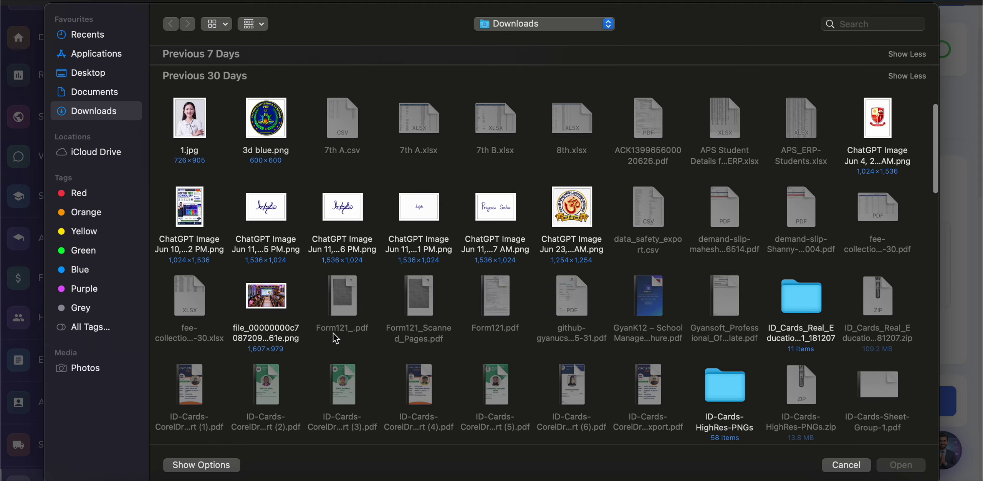
{"action": "double_click", "coordinate": [280, 307]}
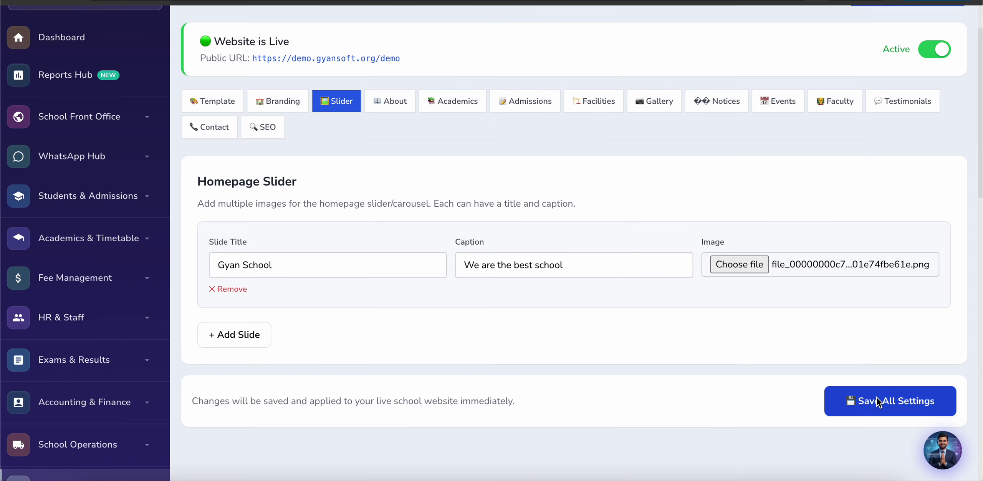
Step: Save all website settings and reload the live site to show the Gyan School slide
{"action": "left_click", "coordinate": [880, 434]}
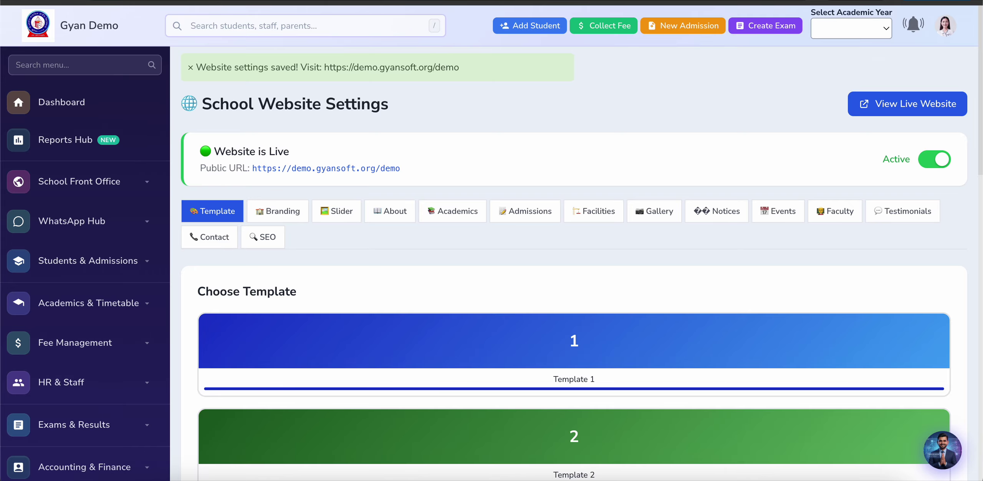
{"action": "left_click", "coordinate": [79, 0]}
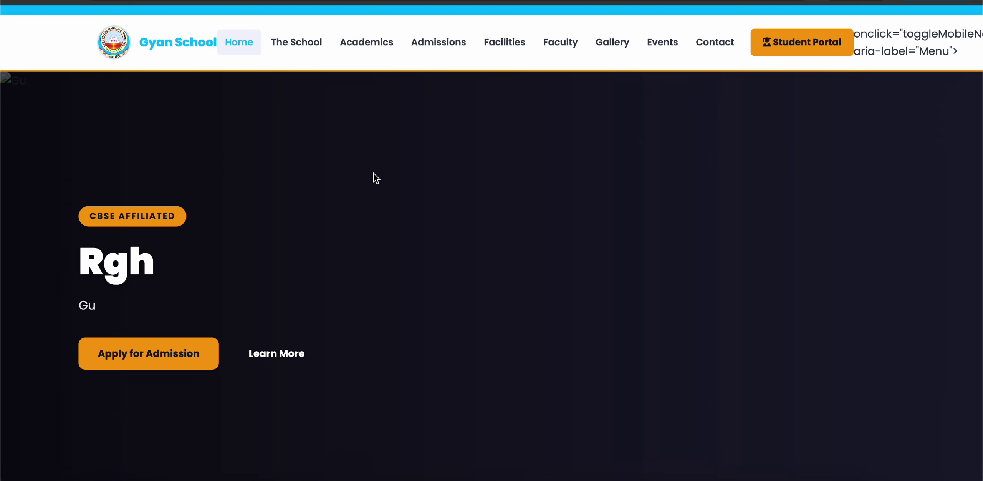
{"action": "key", "text": "super+r"}
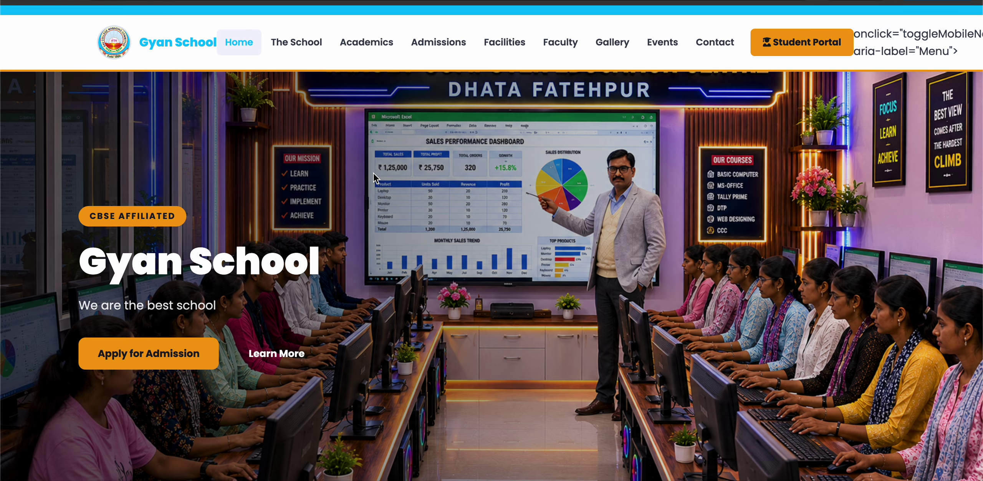
{"action": "scroll", "coordinate": [439, 330], "scroll_direction": "down", "scroll_amount": 6}
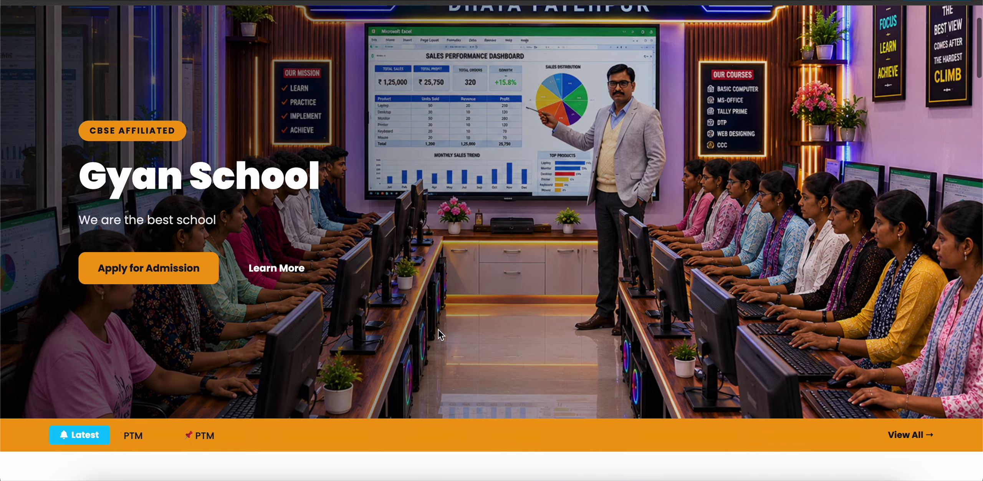
{"action": "scroll", "coordinate": [439, 330], "scroll_direction": "up", "scroll_amount": 6}
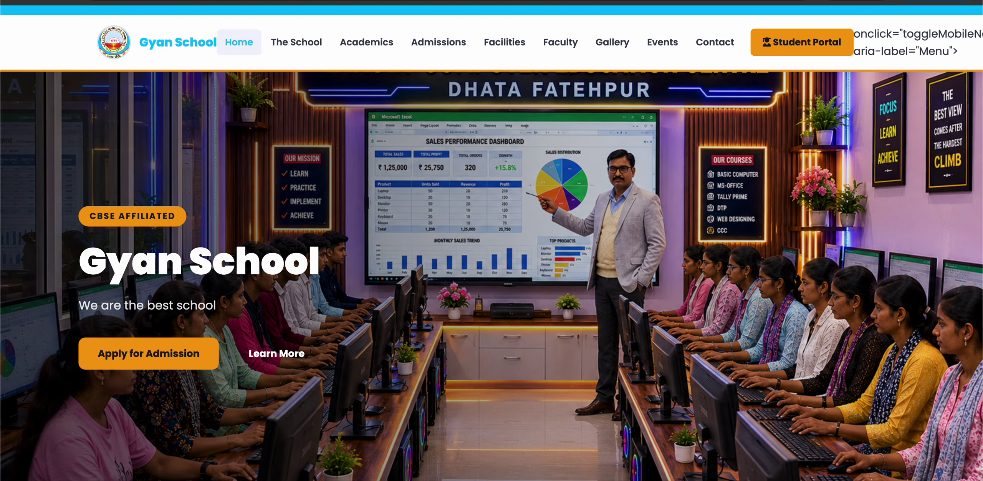
{"action": "left_click", "coordinate": [139, 2]}
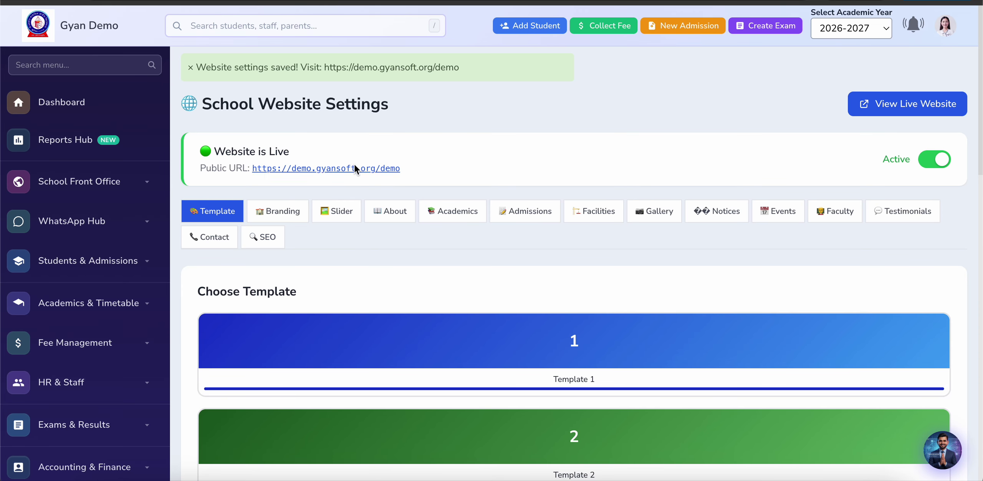
{"action": "left_click", "coordinate": [255, 1]}
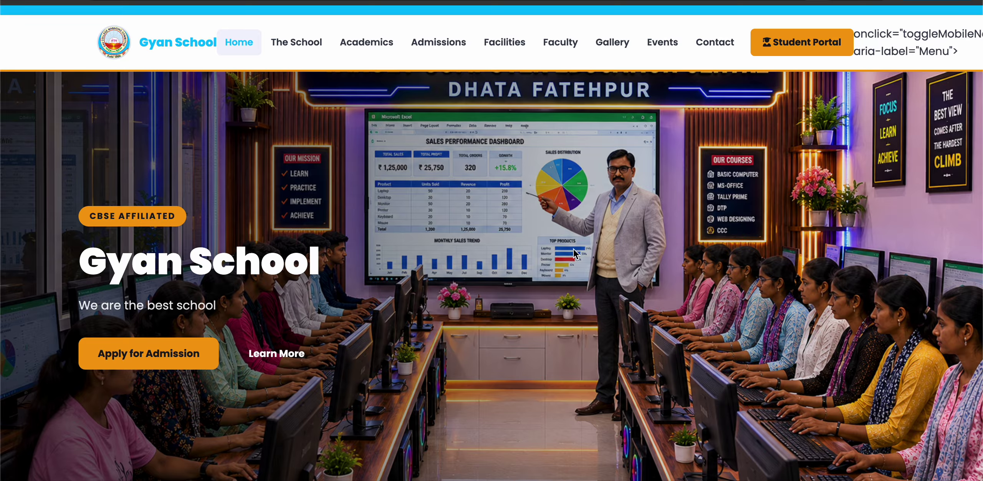
{"action": "left_click", "coordinate": [805, 50]}
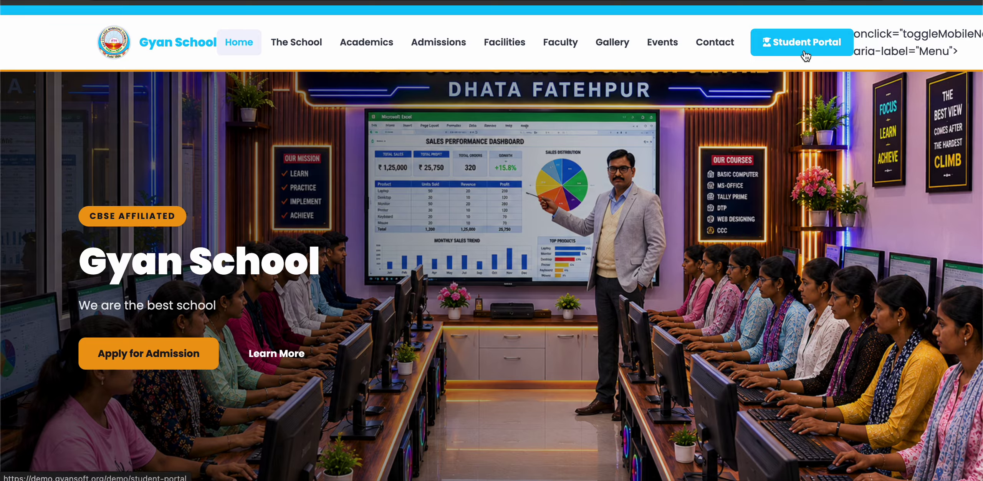
{"action": "scroll", "coordinate": [207, 282], "scroll_direction": "down", "scroll_amount": 5}
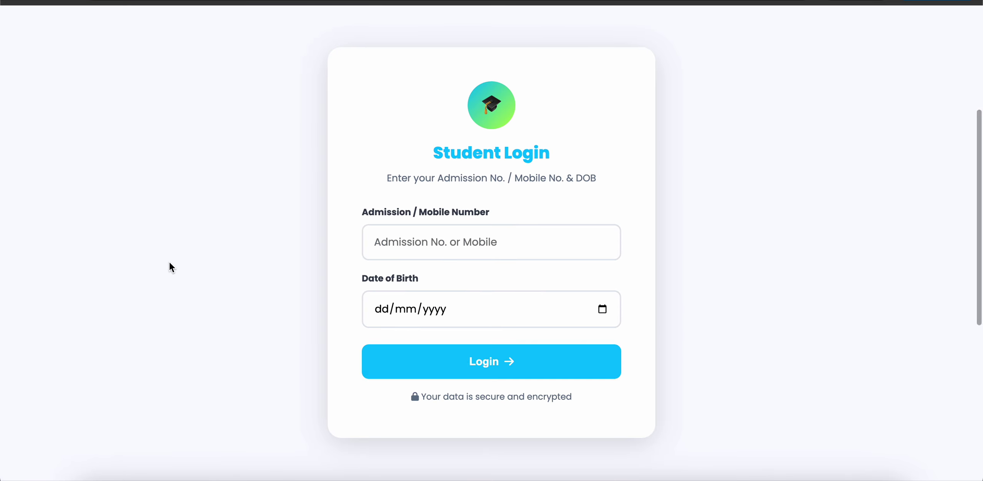
{"action": "scroll", "coordinate": [172, 268], "scroll_direction": "up", "scroll_amount": 5}
{"action": "left_click", "coordinate": [178, 42]}
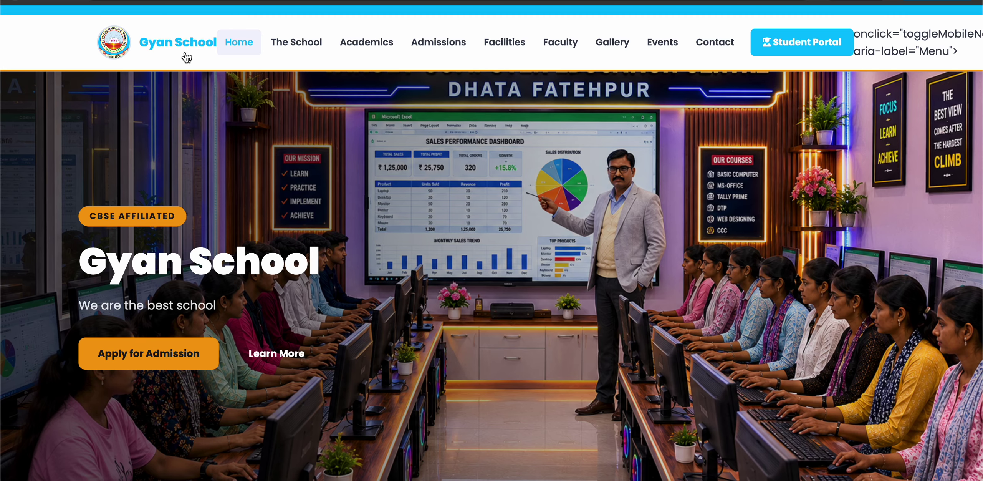
{"action": "left_click", "coordinate": [159, 359]}
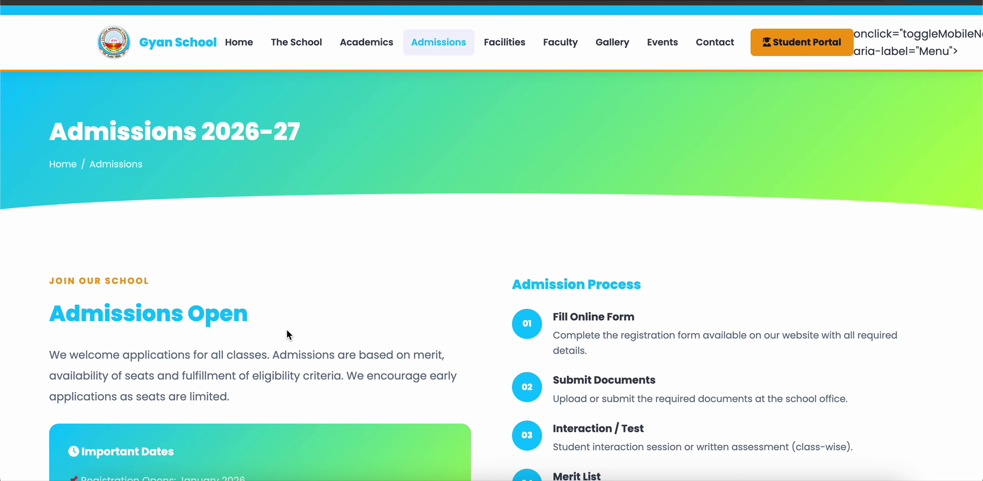
{"action": "scroll", "coordinate": [287, 329], "scroll_direction": "down", "scroll_amount": 5}
{"action": "left_click", "coordinate": [154, 386]}
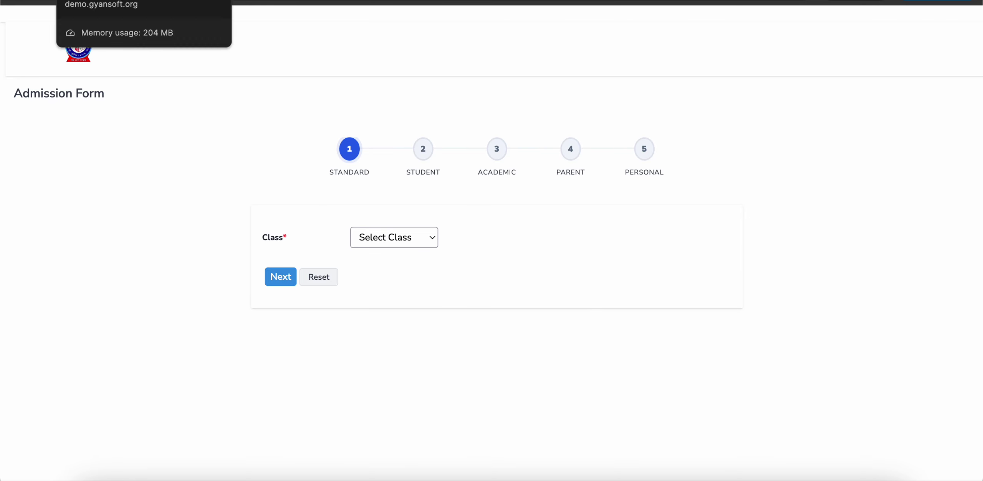
{"action": "left_click", "coordinate": [115, 2]}
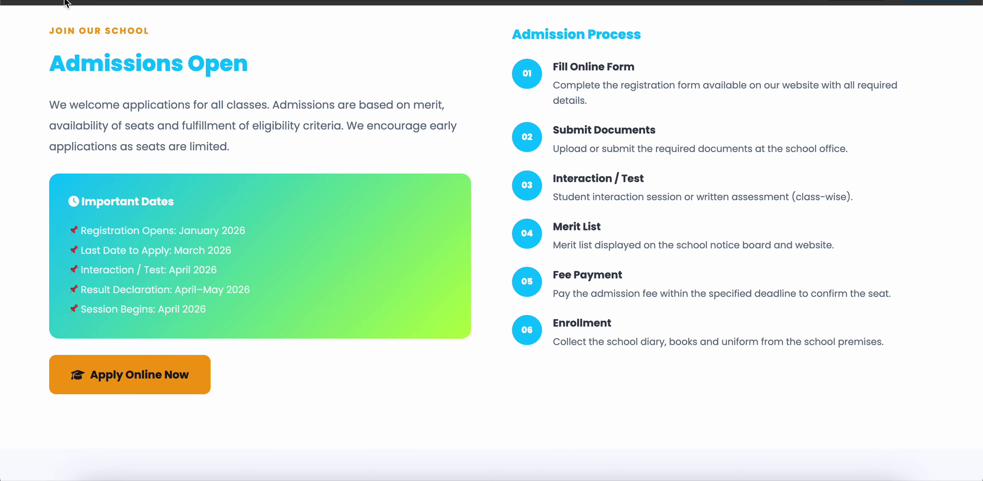
{"action": "left_click", "coordinate": [11, 2]}
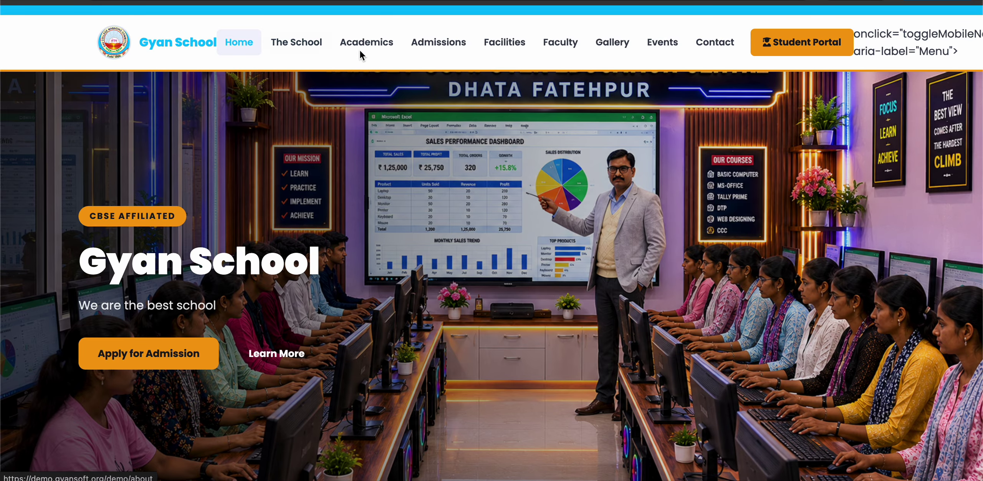
Step: Open School Mandate Settings under System & Settings and review the Teacher Fields
{"action": "left_click", "coordinate": [269, 1]}
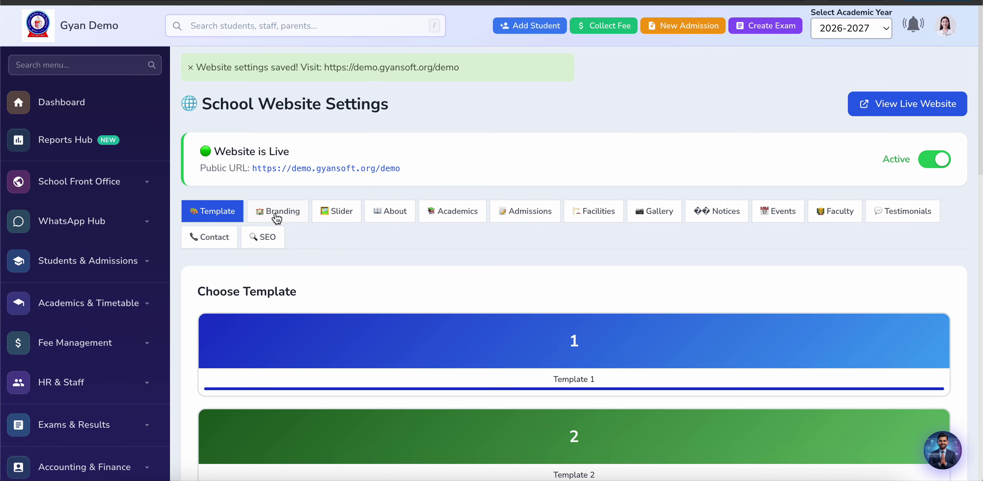
{"action": "scroll", "coordinate": [235, 272], "scroll_direction": "down", "scroll_amount": 4}
{"action": "scroll", "coordinate": [175, 321], "scroll_direction": "down", "scroll_amount": 5}
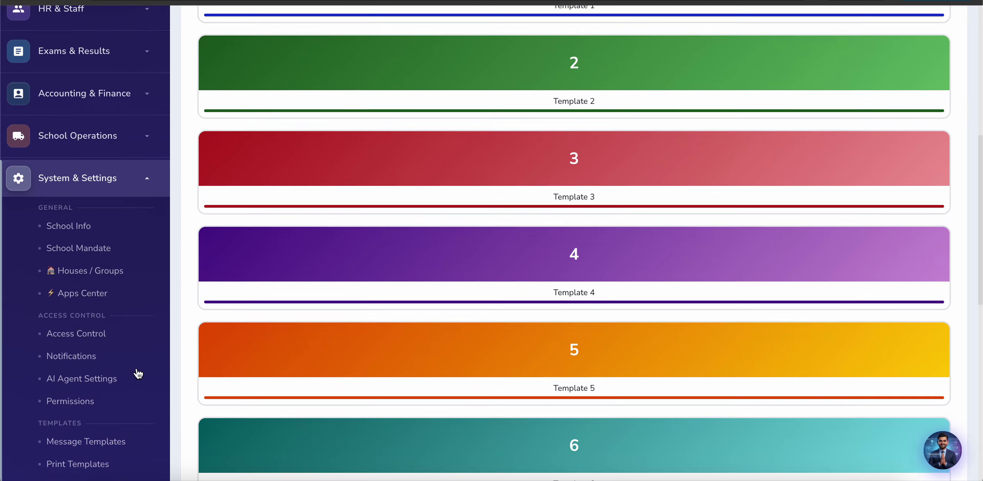
{"action": "left_click", "coordinate": [79, 240]}
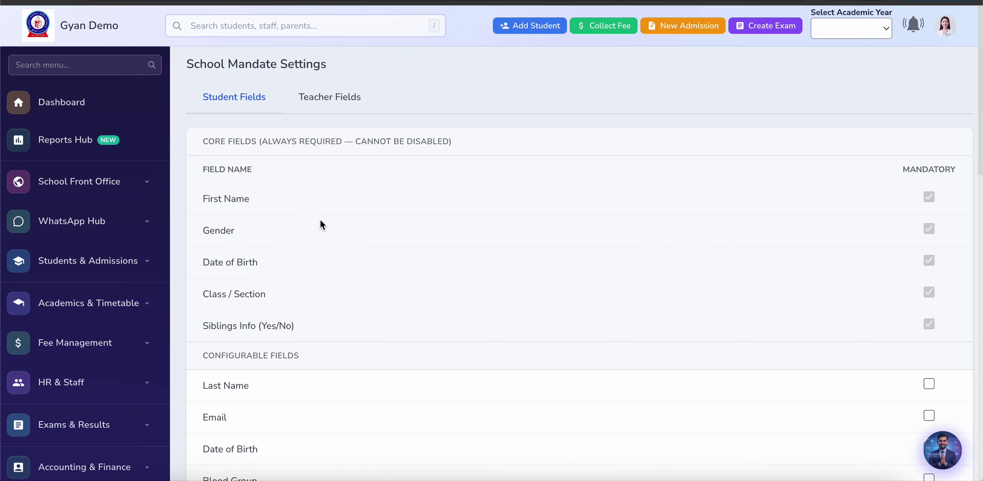
{"action": "scroll", "coordinate": [727, 308], "scroll_direction": "down", "scroll_amount": 5}
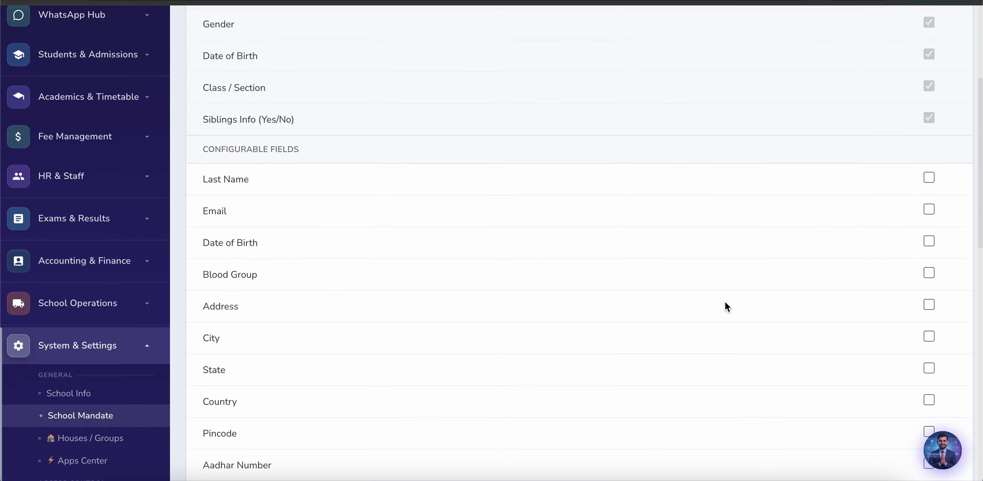
{"action": "scroll", "coordinate": [656, 264], "scroll_direction": "down", "scroll_amount": 4}
{"action": "scroll", "coordinate": [657, 264], "scroll_direction": "up", "scroll_amount": 10}
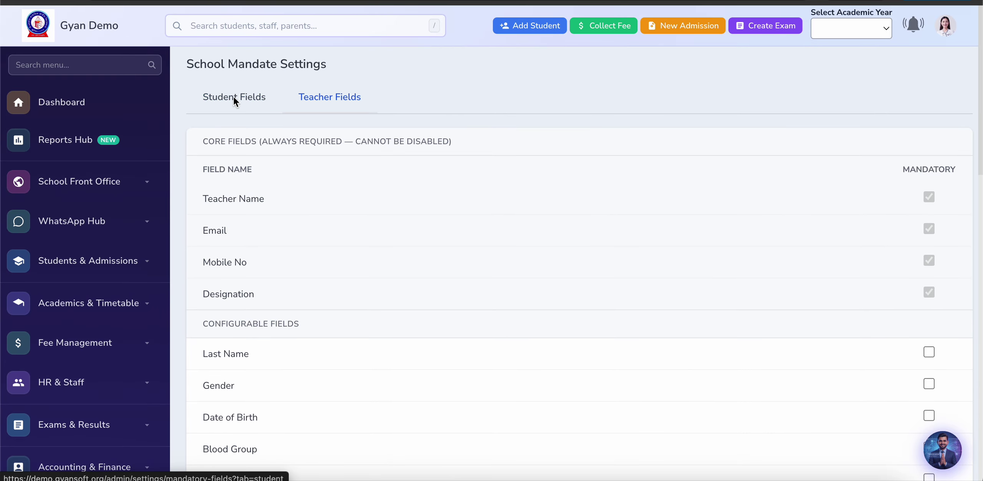
Step: Return to Student Fields and review the core and unticked configurable fields
{"action": "left_click", "coordinate": [238, 95]}
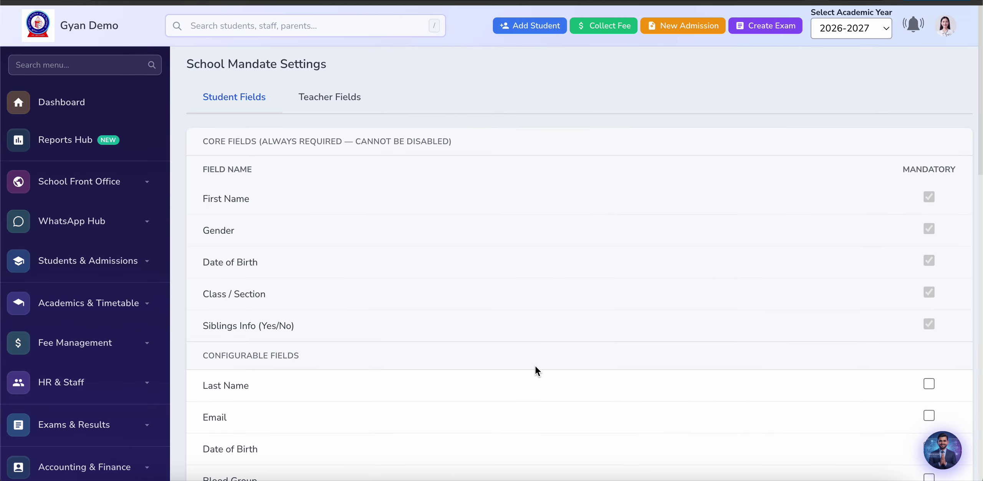
{"action": "scroll", "coordinate": [535, 366], "scroll_direction": "down", "scroll_amount": 12}
{"action": "scroll", "coordinate": [535, 367], "scroll_direction": "down", "scroll_amount": 8}
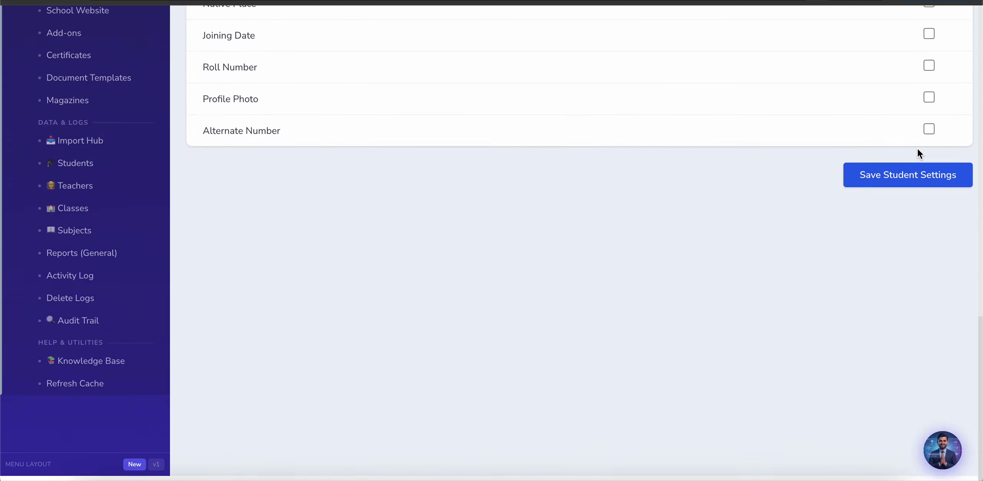
{"action": "scroll", "coordinate": [751, 298], "scroll_direction": "up", "scroll_amount": 6}
{"action": "scroll", "coordinate": [643, 237], "scroll_direction": "up", "scroll_amount": 3}
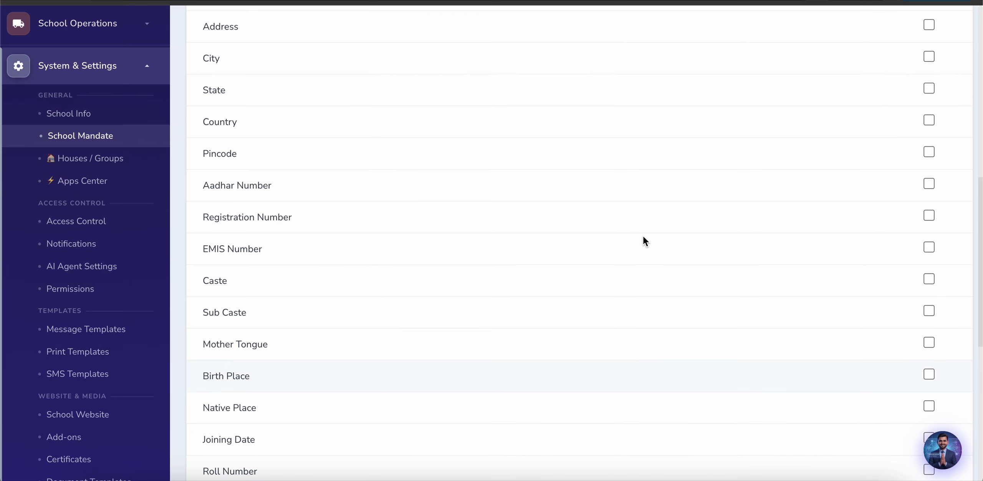
{"action": "scroll", "coordinate": [643, 237], "scroll_direction": "down", "scroll_amount": 3}
{"action": "scroll", "coordinate": [644, 237], "scroll_direction": "up", "scroll_amount": 1}
{"action": "scroll", "coordinate": [643, 237], "scroll_direction": "down", "scroll_amount": 1}
{"action": "scroll", "coordinate": [644, 237], "scroll_direction": "down", "scroll_amount": 3}
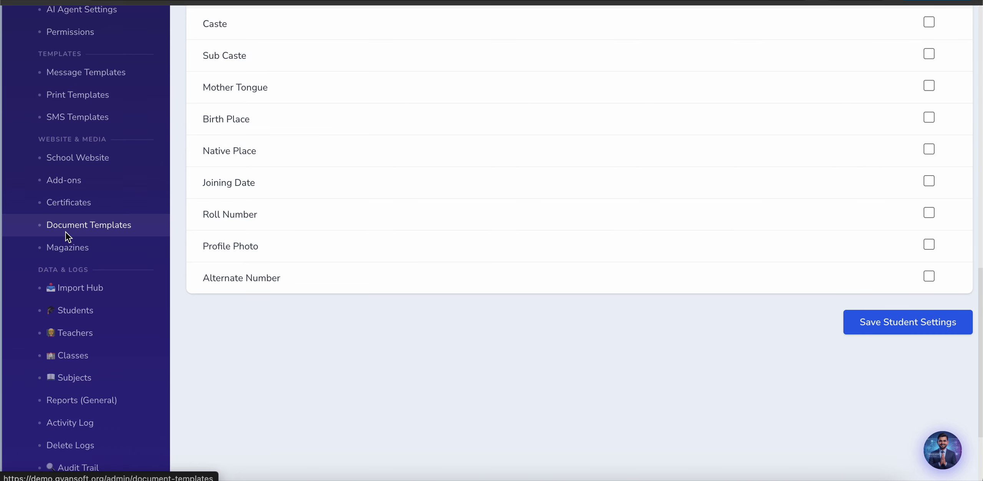
Step: Open Certificates and start a new certificate, reviewing the Transfer, Bonafide and Character types
{"action": "left_click", "coordinate": [69, 203]}
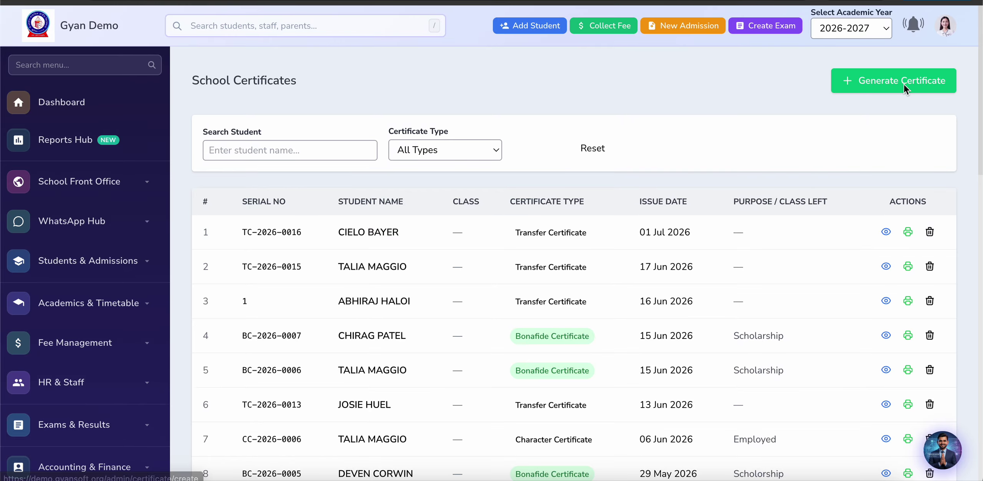
{"action": "left_click", "coordinate": [933, 91]}
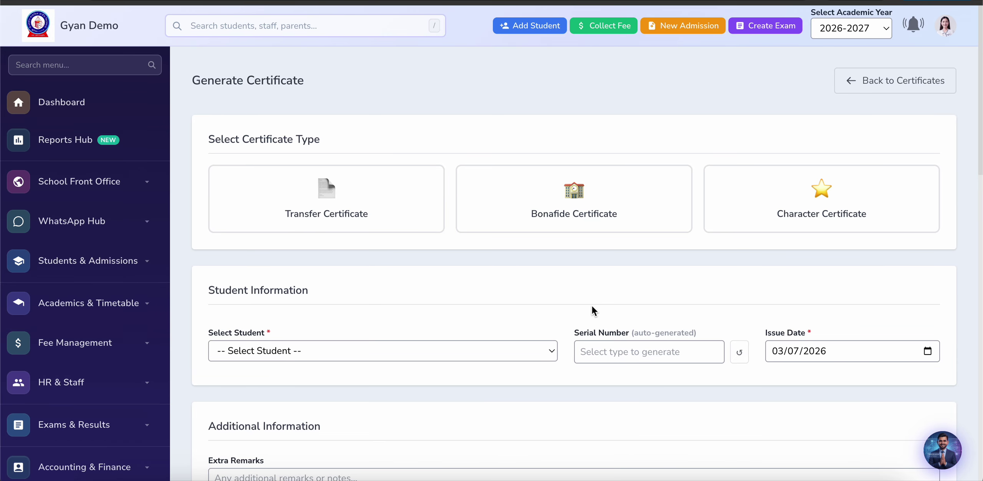
{"action": "scroll", "coordinate": [553, 311], "scroll_direction": "down", "scroll_amount": 12}
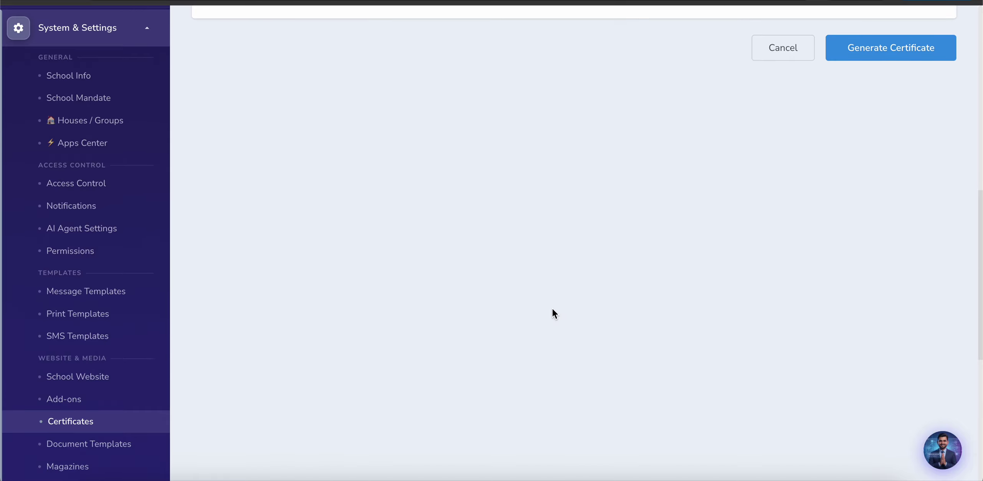
{"action": "scroll", "coordinate": [553, 309], "scroll_direction": "down", "scroll_amount": 6}
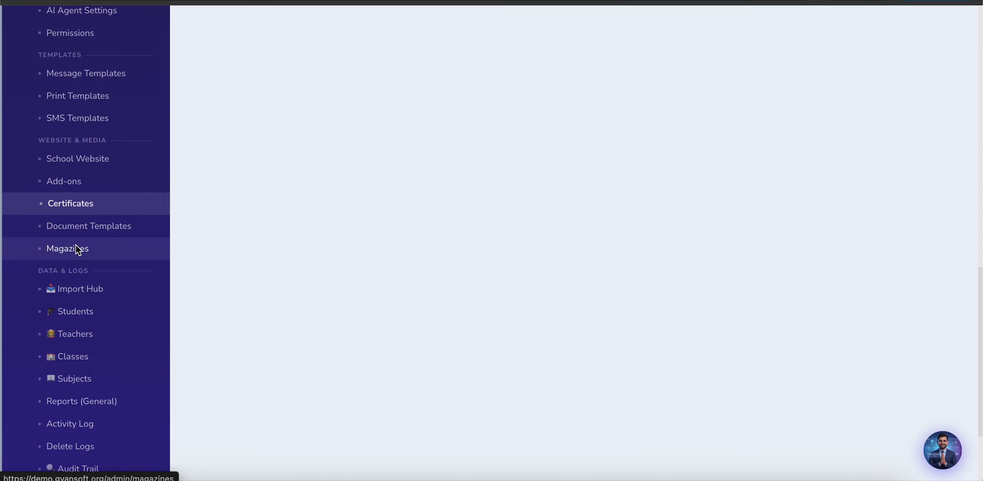
Step: Open Knowledge Base from Help & Utilities, which shows no articles yet
{"action": "scroll", "coordinate": [92, 321], "scroll_direction": "down", "scroll_amount": 1}
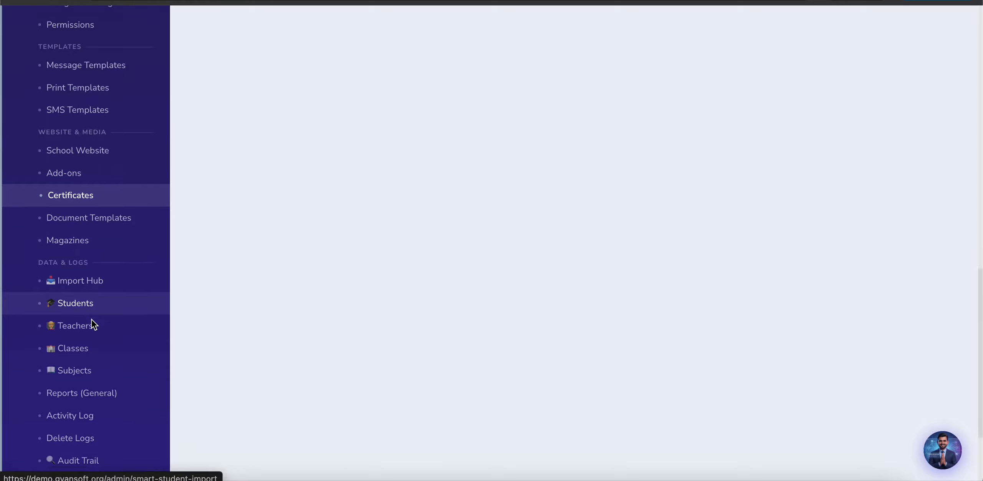
{"action": "scroll", "coordinate": [91, 320], "scroll_direction": "down", "scroll_amount": 3}
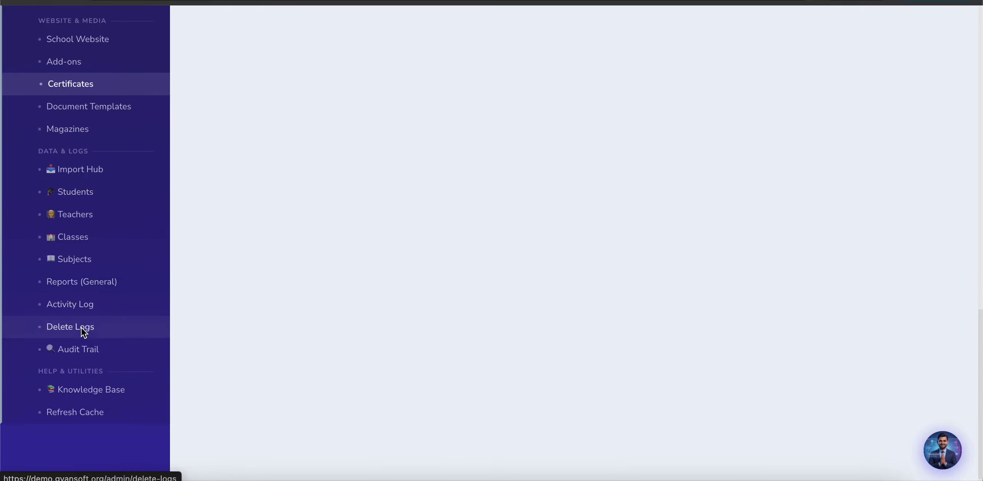
{"action": "left_click", "coordinate": [72, 393]}
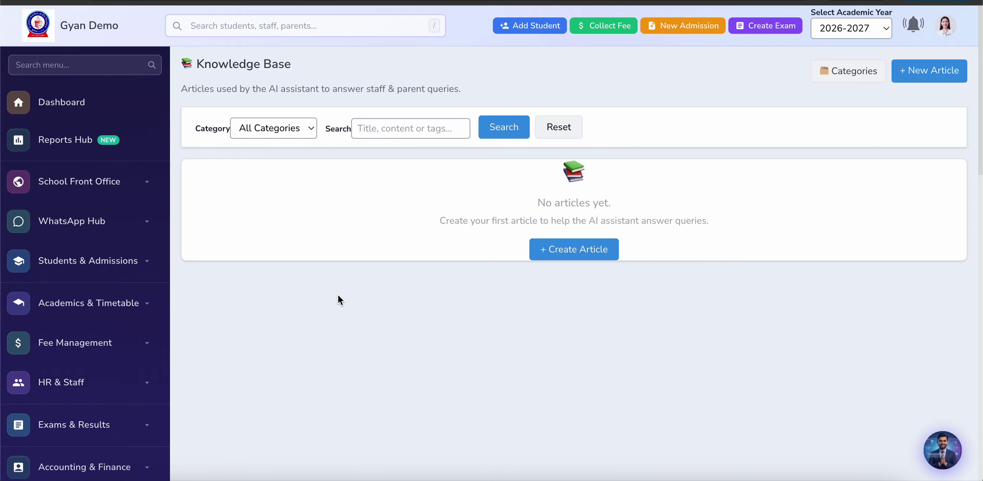